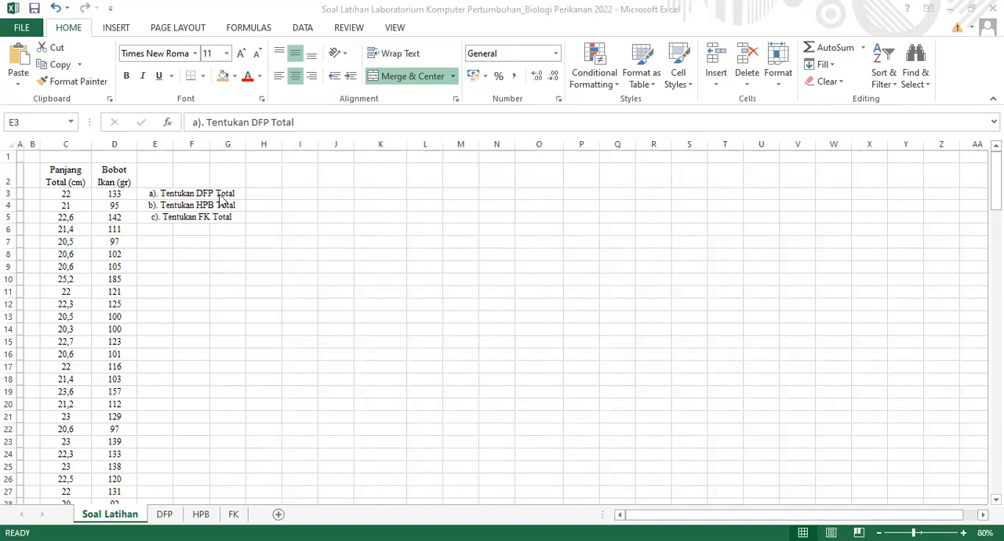
Examine the three exercise tasks (DFP, HPB and FK Total) and the length and weight columns on the Soal Latihan sheet
{"action": "left_click", "coordinate": [219, 197]}
{"action": "left_click", "coordinate": [207, 205]}
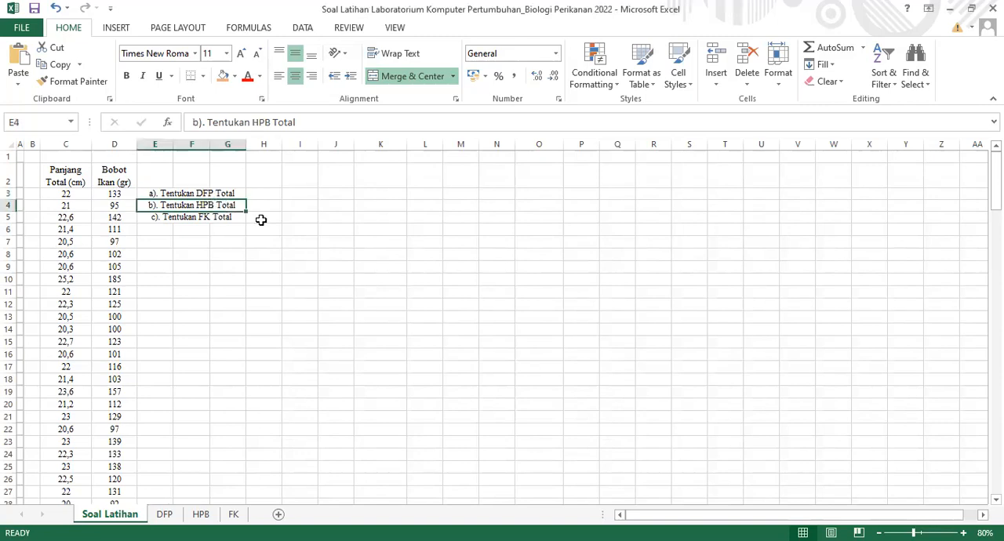
{"action": "left_click", "coordinate": [218, 215]}
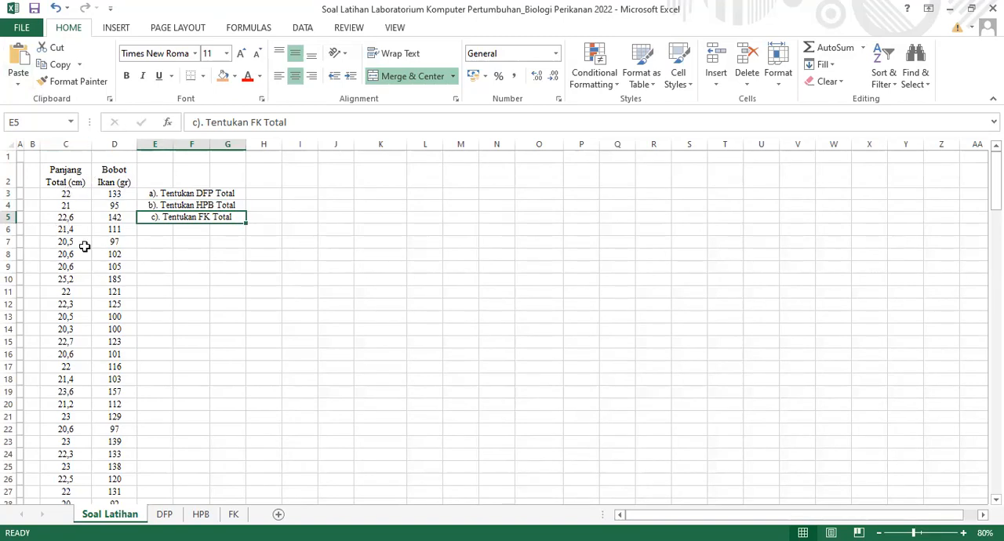
{"action": "left_click", "coordinate": [103, 212]}
{"action": "left_click", "coordinate": [258, 232]}
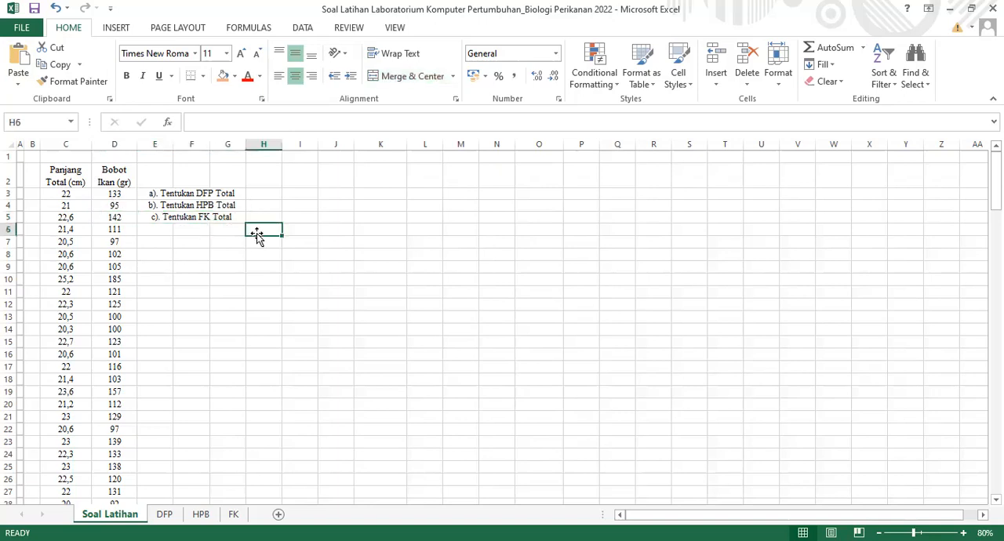
{"action": "left_click", "coordinate": [166, 255]}
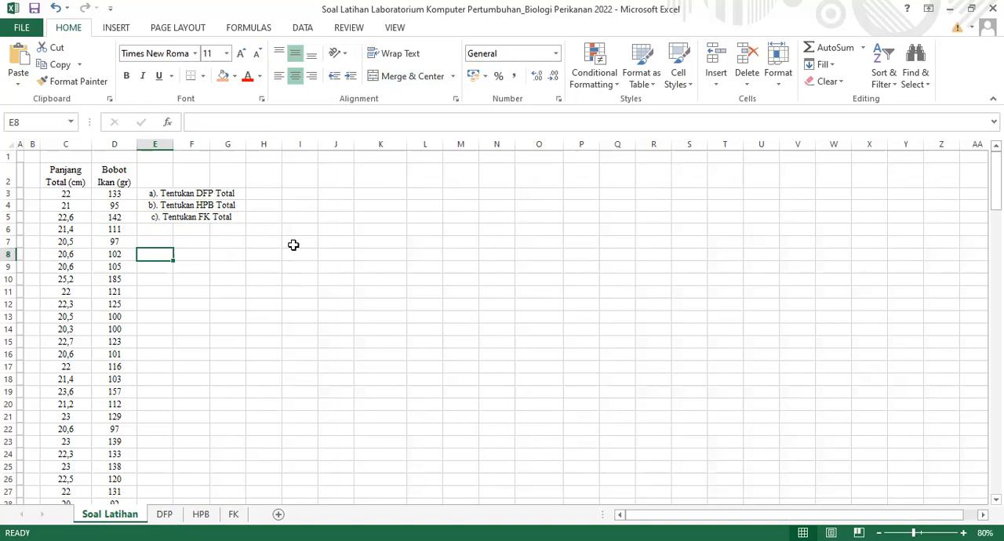
{"action": "left_click", "coordinate": [234, 194]}
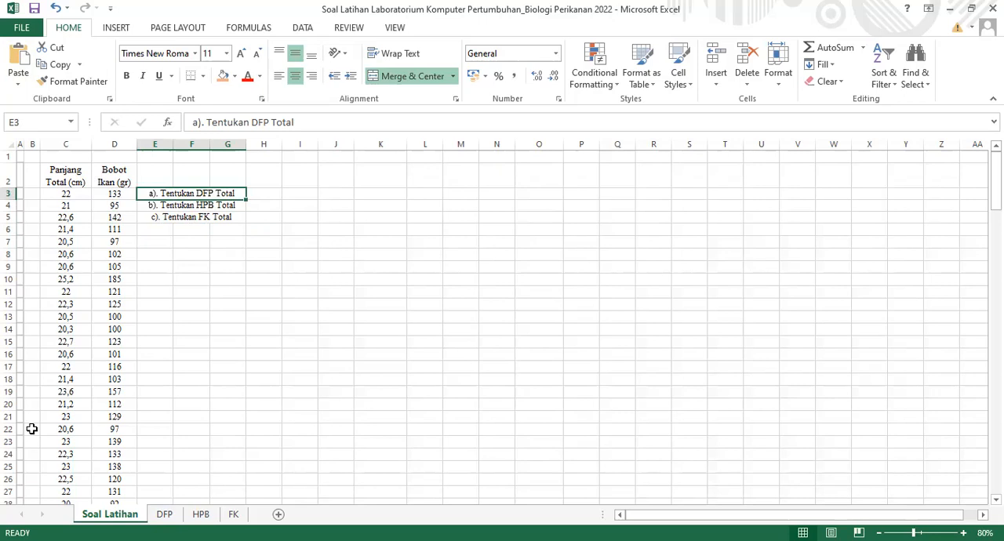
Review the DFP sheet's statistic labels from n to nst and the TOTAL table headers from SKB to Fi Total
{"action": "left_click", "coordinate": [165, 515]}
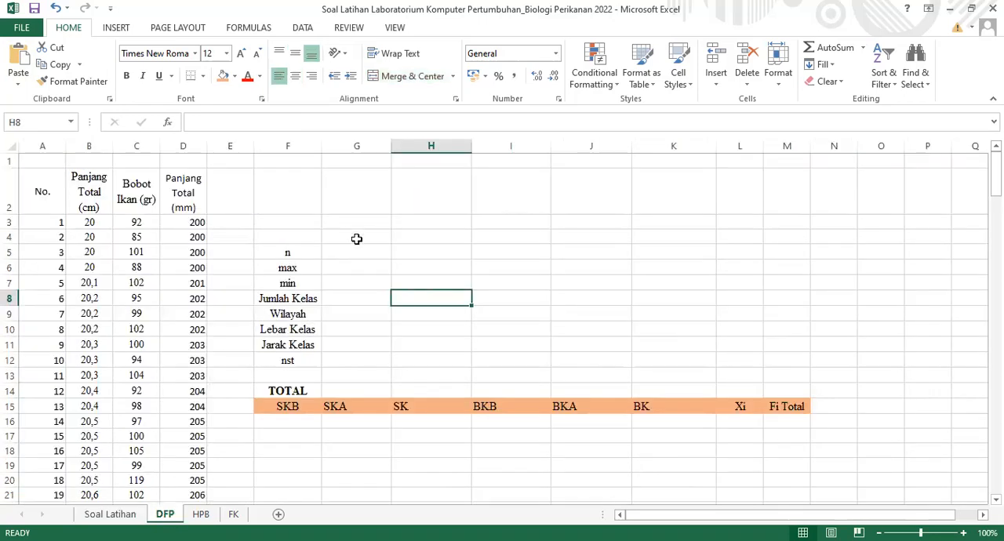
{"action": "left_click", "coordinate": [295, 247]}
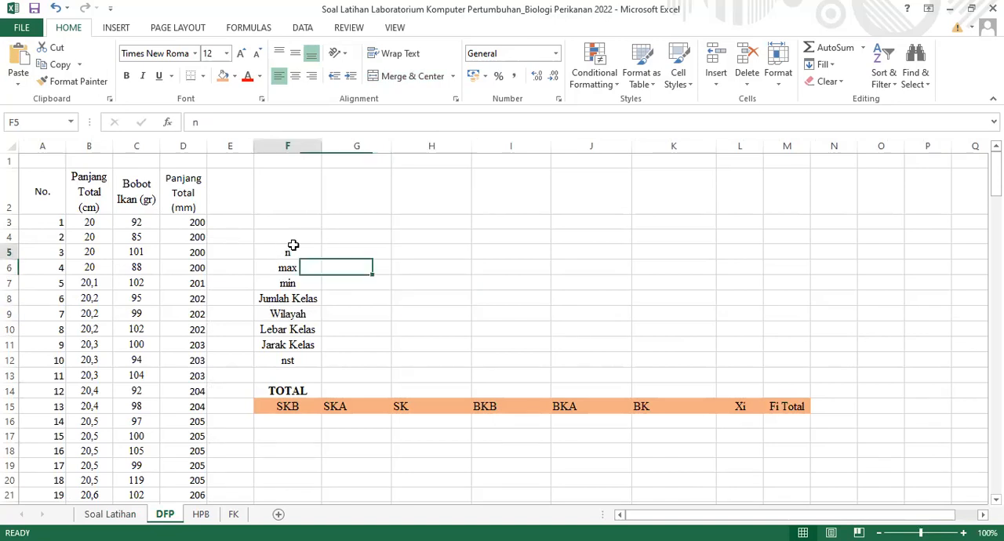
{"action": "left_click_drag", "start_coordinate": [294, 251], "coordinate": [297, 360]}
{"action": "left_click_drag", "start_coordinate": [284, 409], "coordinate": [802, 405]}
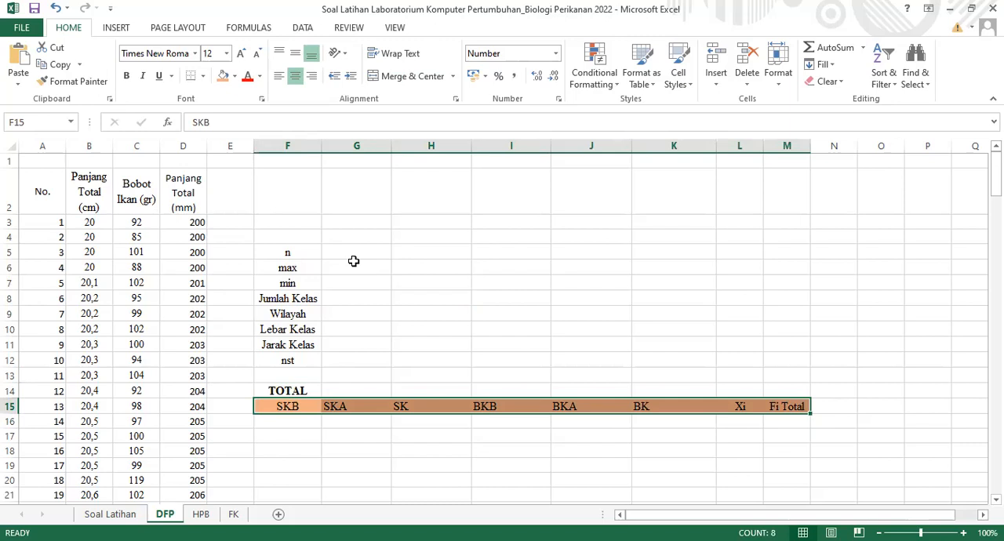
{"action": "left_click", "coordinate": [354, 261]}
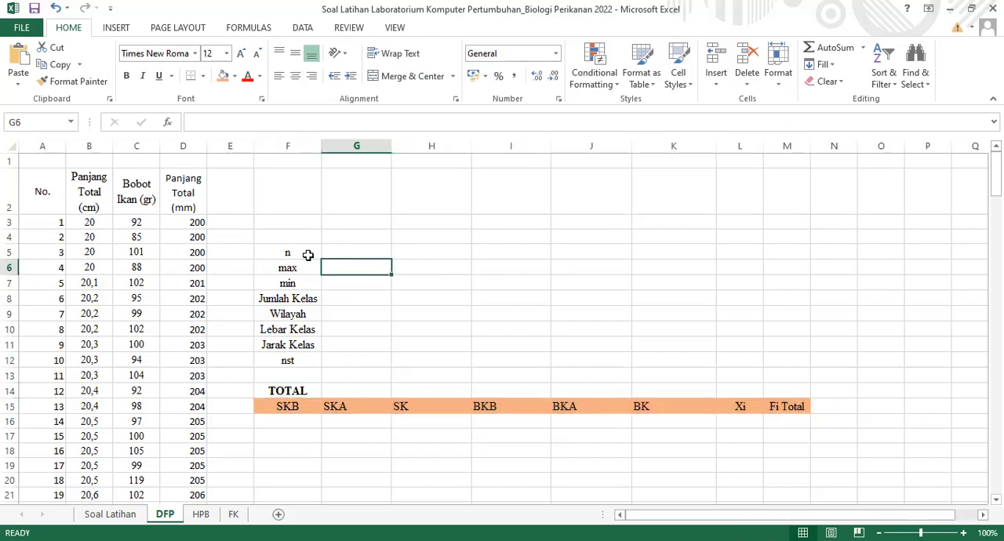
{"action": "left_click", "coordinate": [111, 514]}
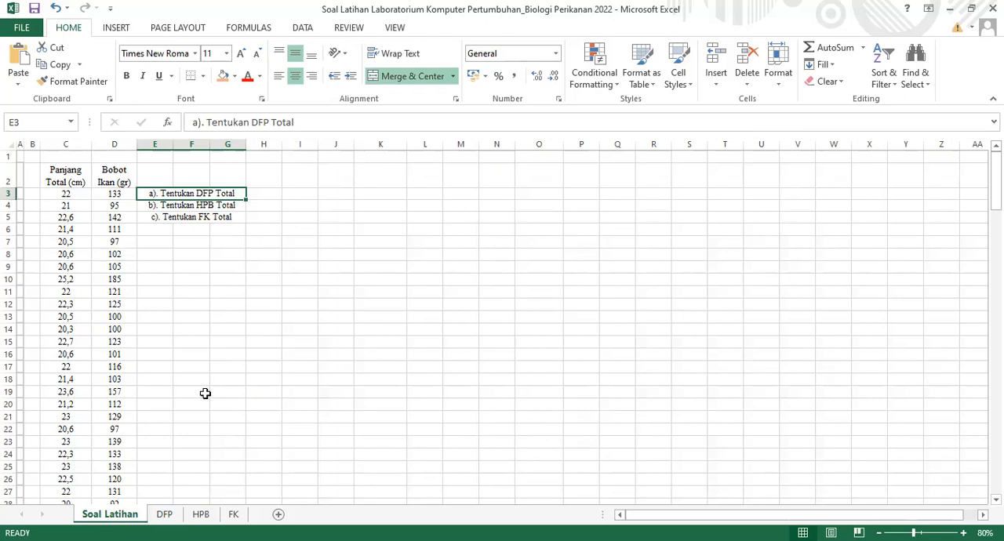
{"action": "left_click", "coordinate": [165, 515]}
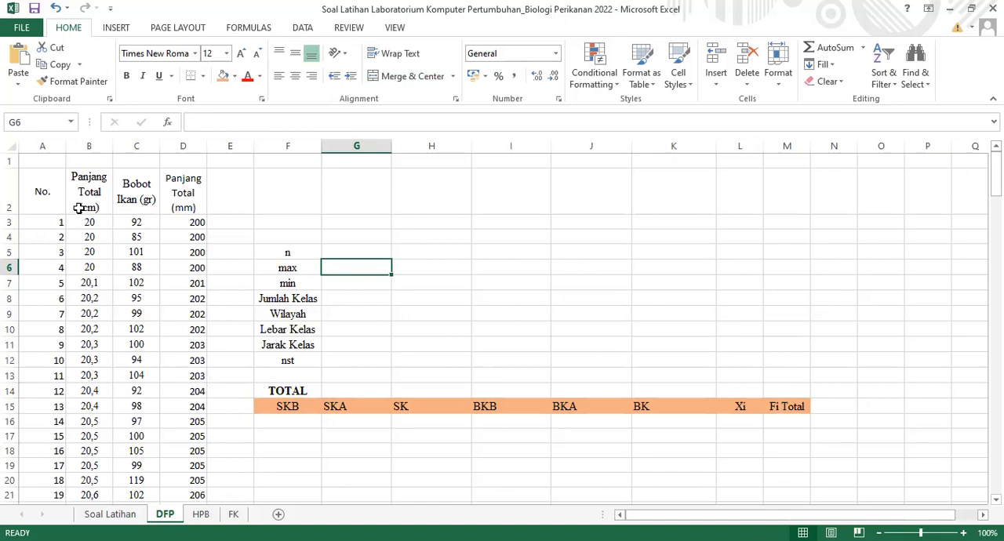
Inspect how the DFP sheet converts Panjang Total from cm to mm, and check the source data on Soal Latihan
{"action": "left_click", "coordinate": [177, 207]}
{"action": "left_click", "coordinate": [85, 224]}
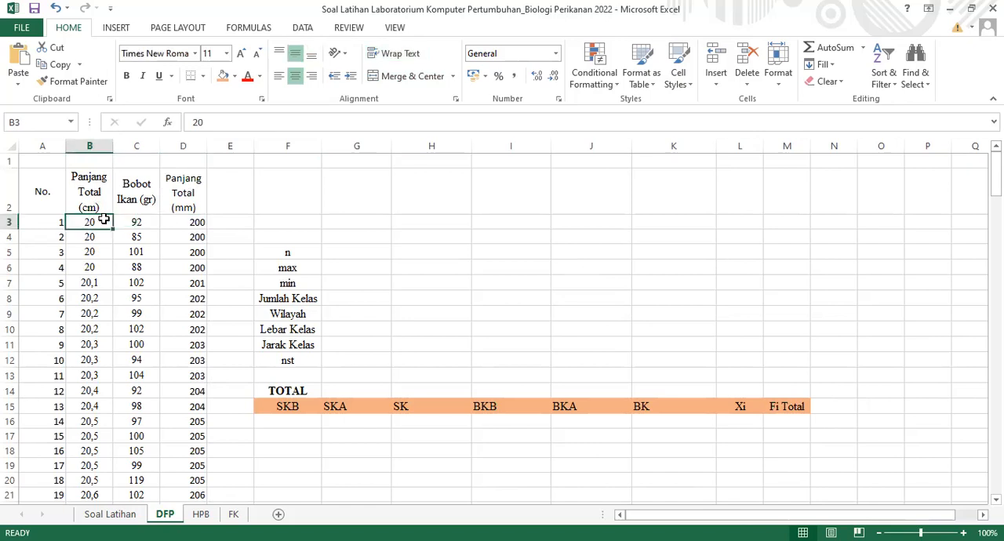
{"action": "left_click", "coordinate": [180, 221]}
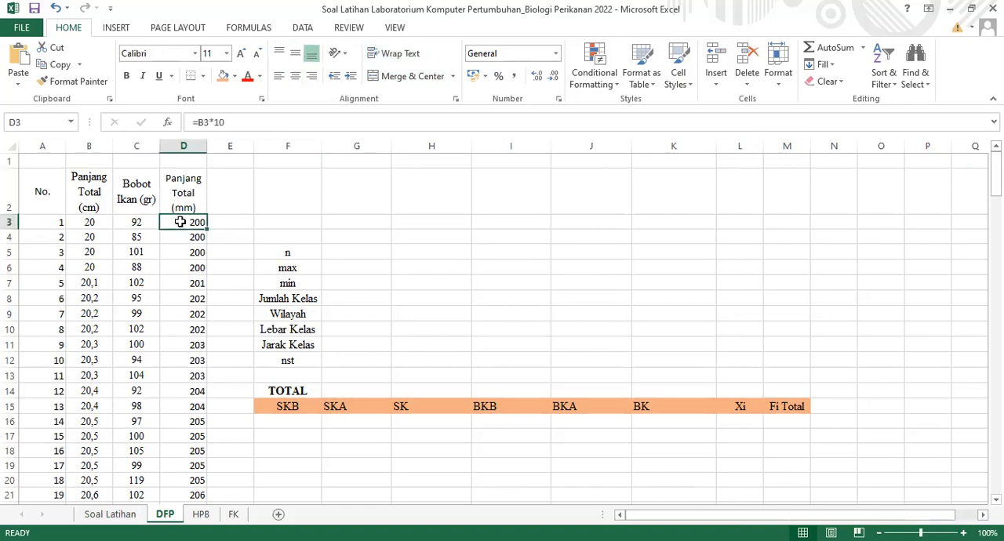
{"action": "left_click", "coordinate": [87, 223]}
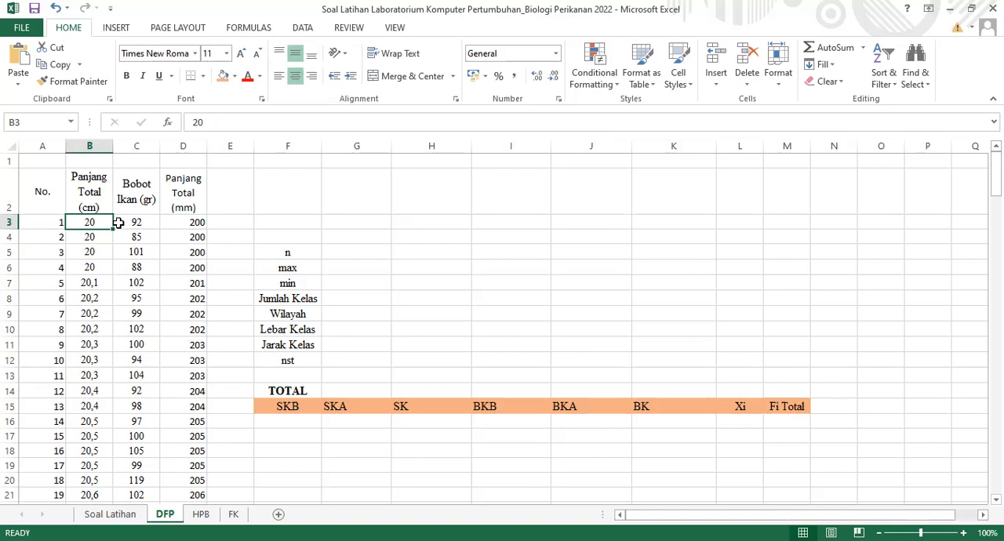
{"action": "left_click", "coordinate": [191, 226]}
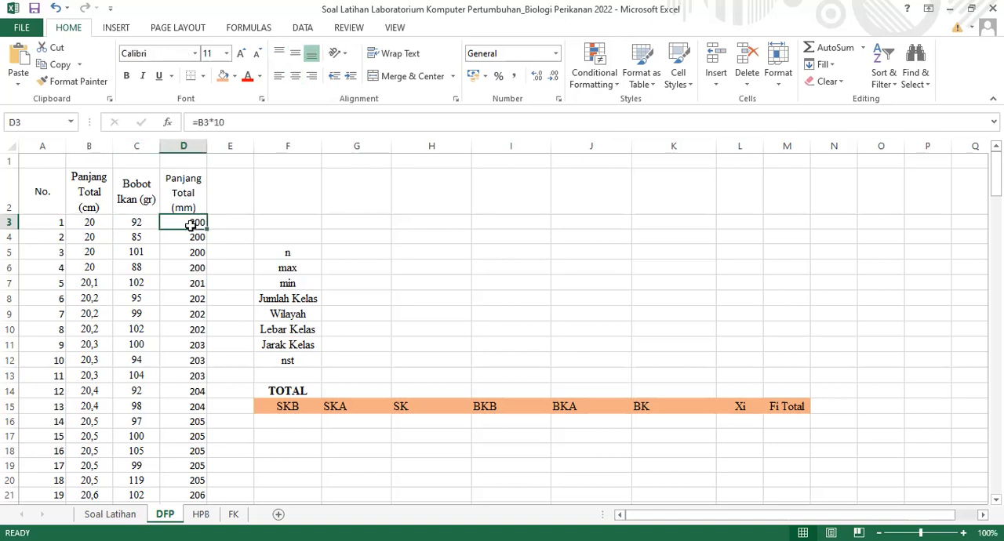
{"action": "left_click_drag", "start_coordinate": [190, 225], "coordinate": [194, 401]}
{"action": "left_click", "coordinate": [190, 222]}
{"action": "left_click", "coordinate": [111, 514]}
{"action": "left_click_drag", "start_coordinate": [63, 196], "coordinate": [107, 364]}
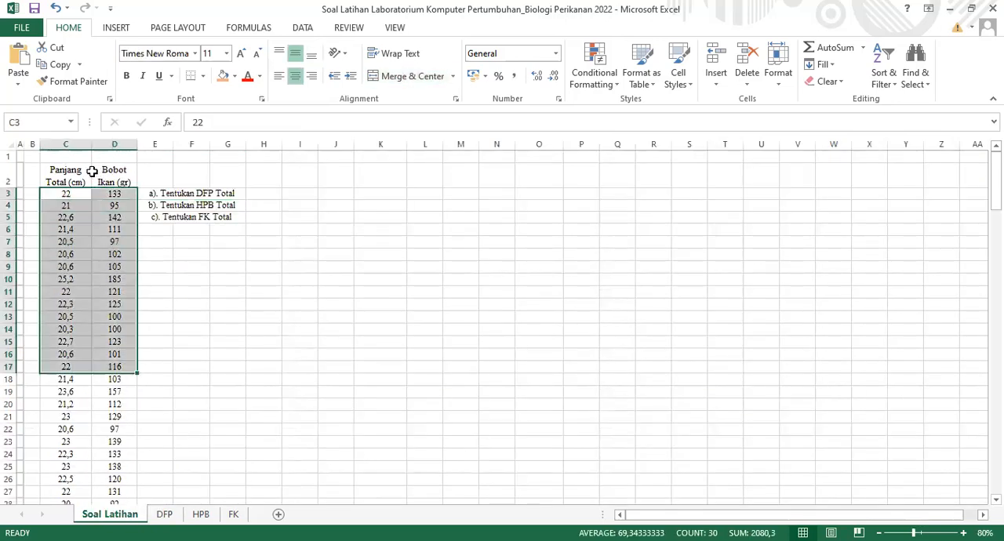
{"action": "left_click", "coordinate": [165, 515]}
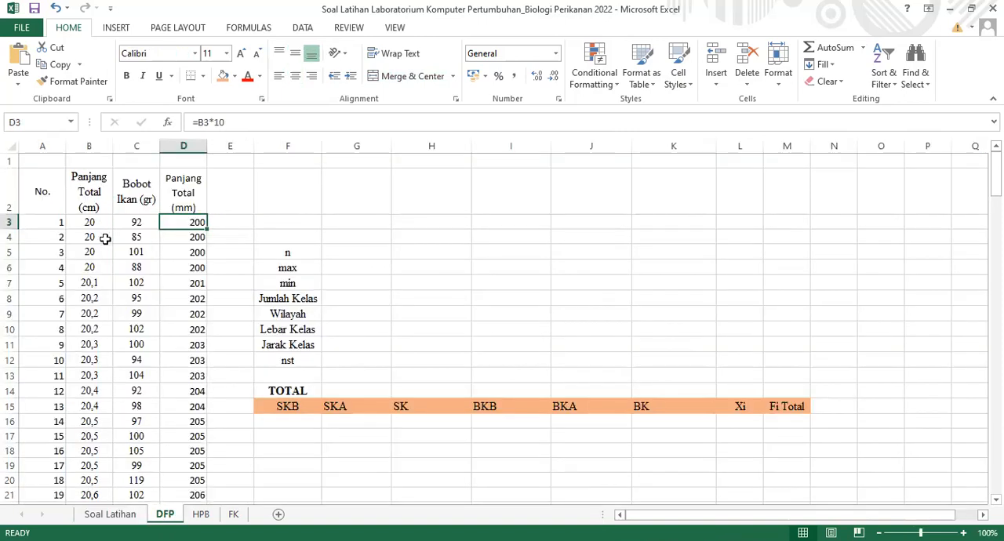
Sort the DFP data in B2:D173, with headers, by Panjang Total (cm) values from smallest to largest
{"action": "left_click_drag", "start_coordinate": [86, 197], "coordinate": [201, 198]}
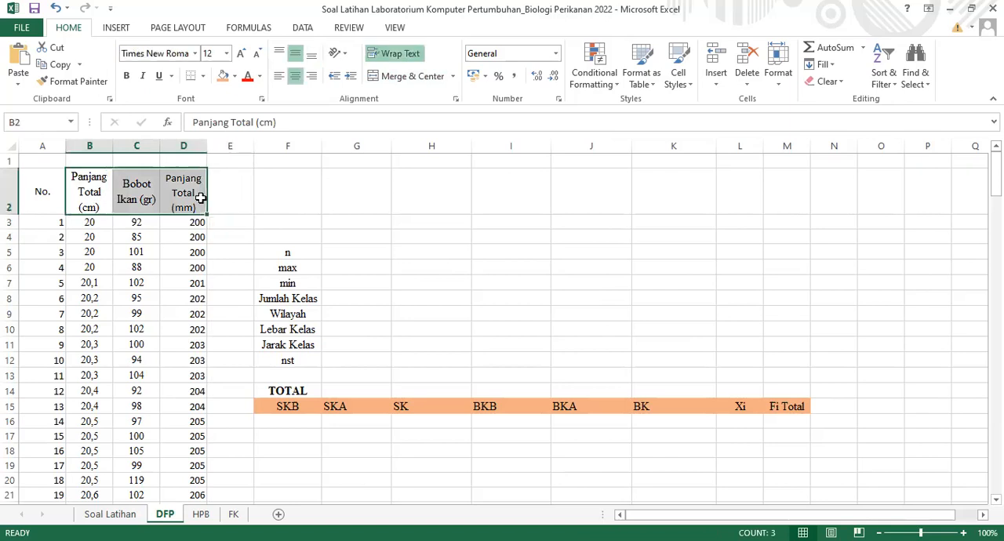
{"action": "key", "text": "ctrl+shift+Down"}
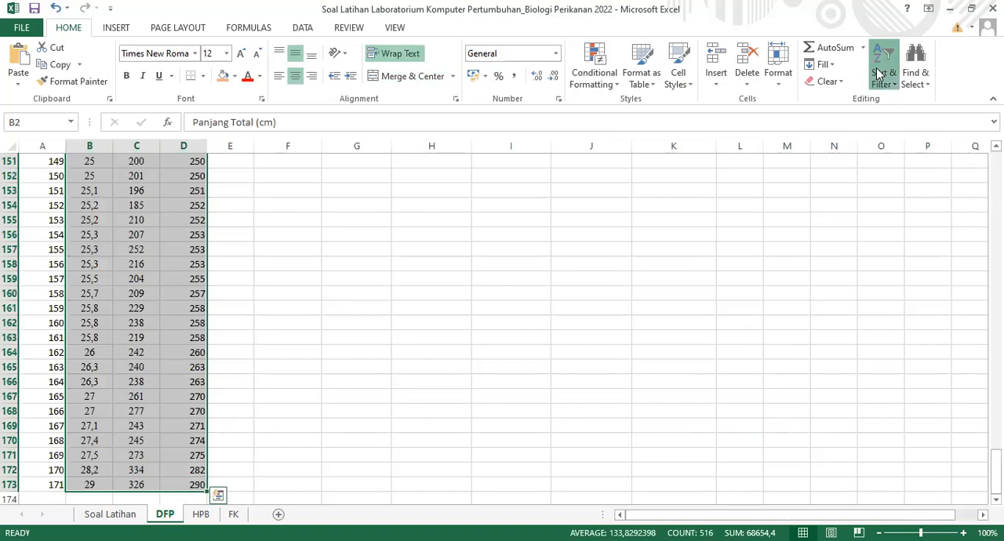
{"action": "left_click", "coordinate": [880, 75]}
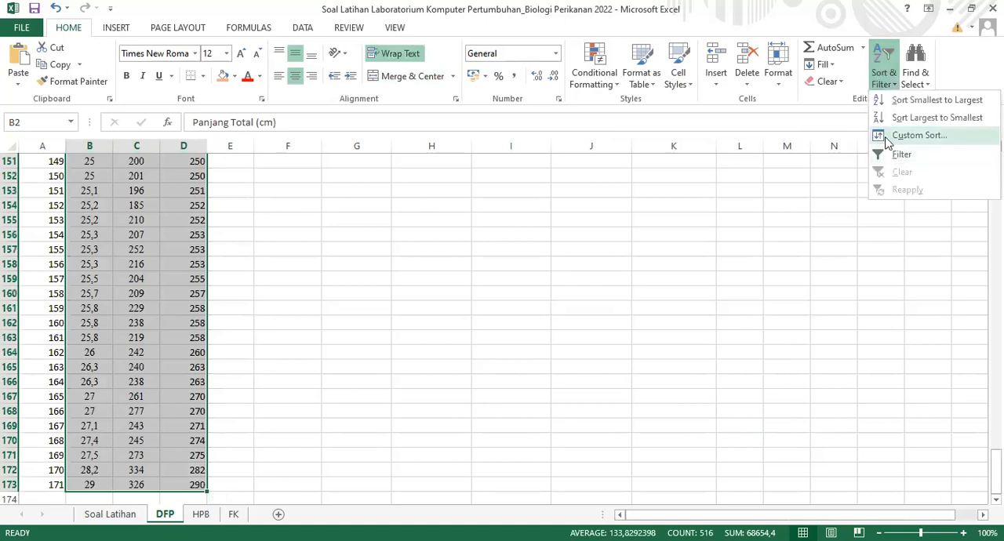
{"action": "left_click", "coordinate": [917, 135]}
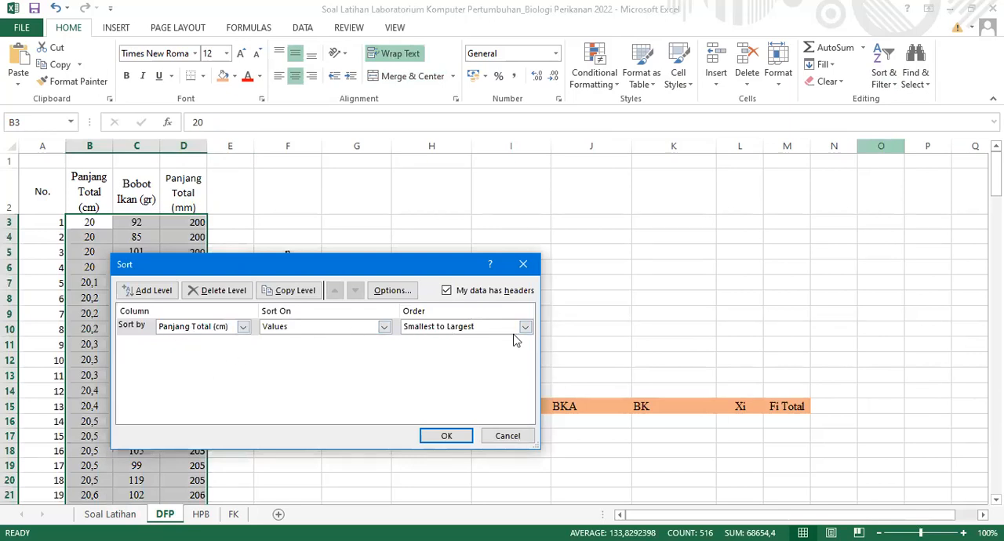
{"action": "left_click", "coordinate": [440, 444]}
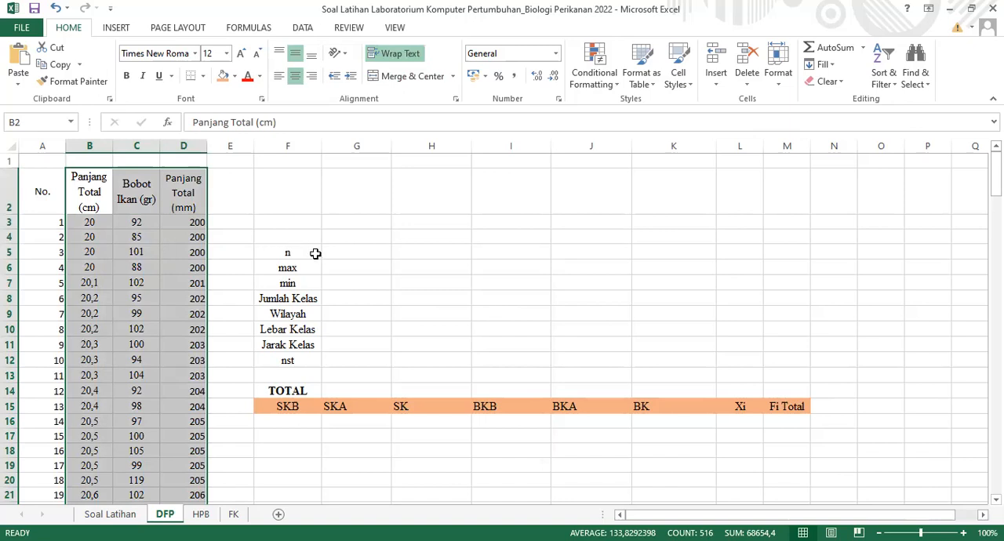
Calculate n in G5 by counting the numbered records with =COUNT(A3:A173)
{"action": "left_click", "coordinate": [340, 254]}
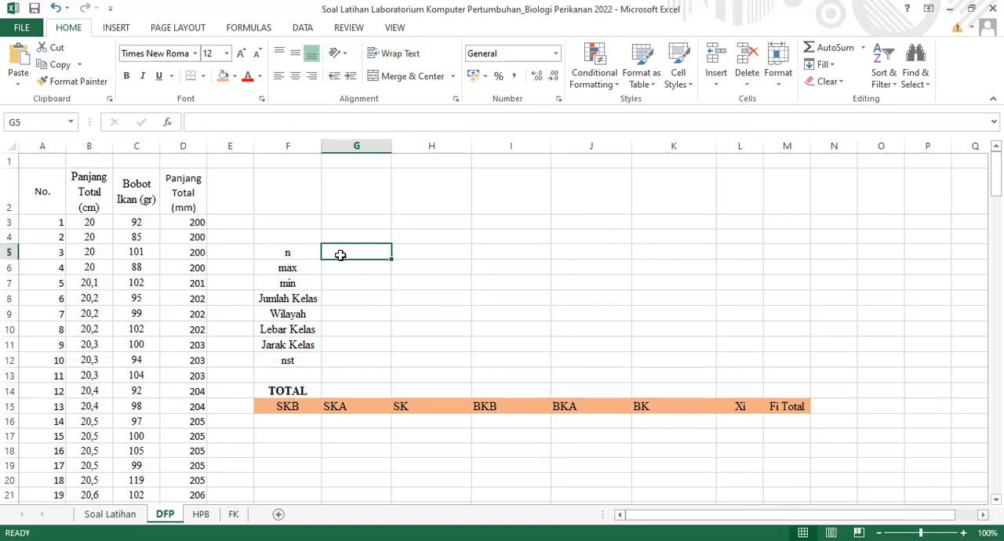
{"action": "type", "text": "="}
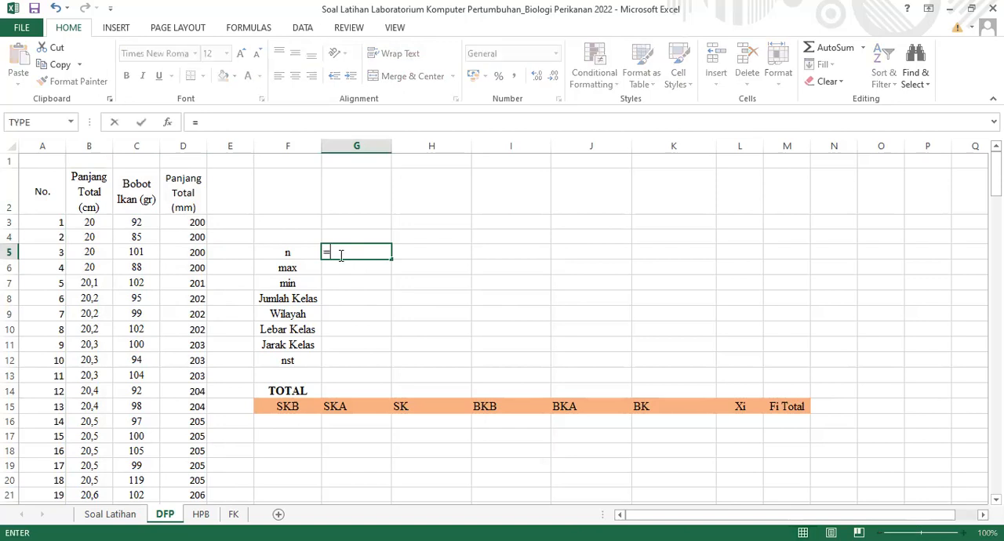
{"action": "type", "text": "COUNT"}
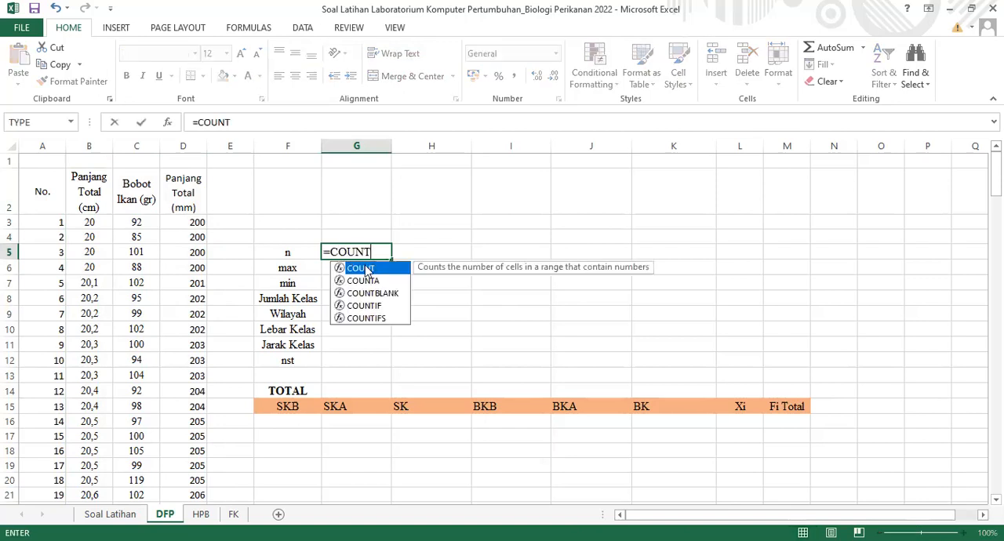
{"action": "type", "text": "("}
{"action": "left_click", "coordinate": [40, 223]}
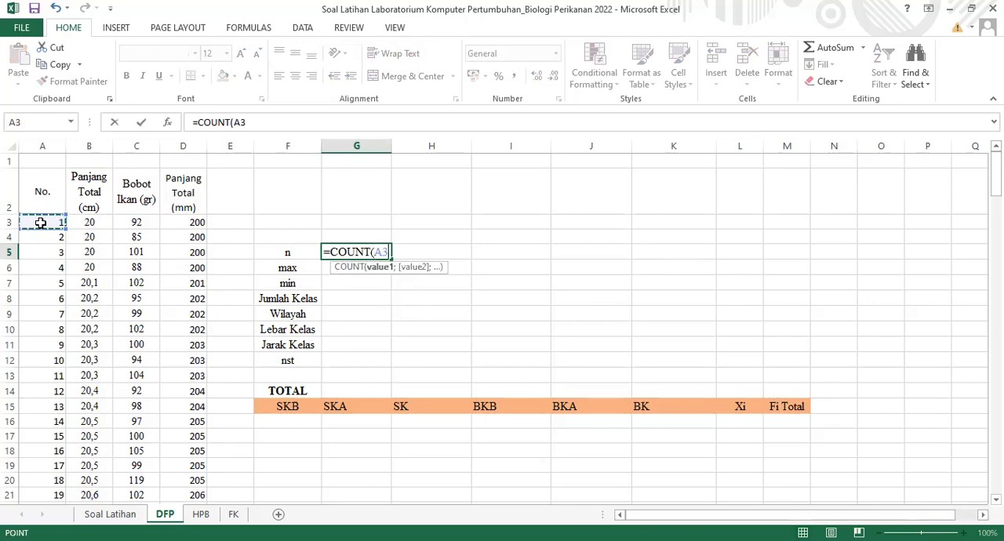
{"action": "key", "text": "ctrl+shift+Down"}
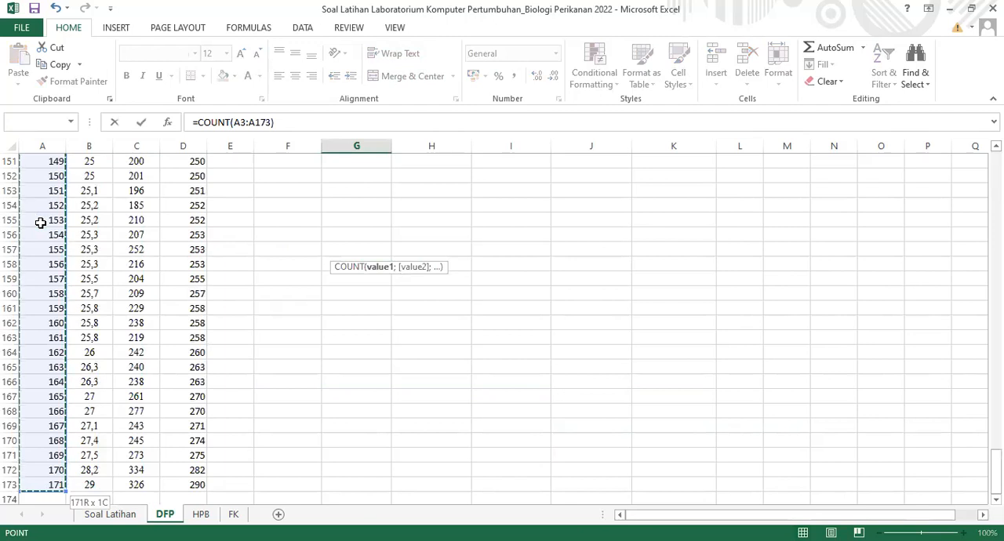
{"action": "key", "text": "Return"}
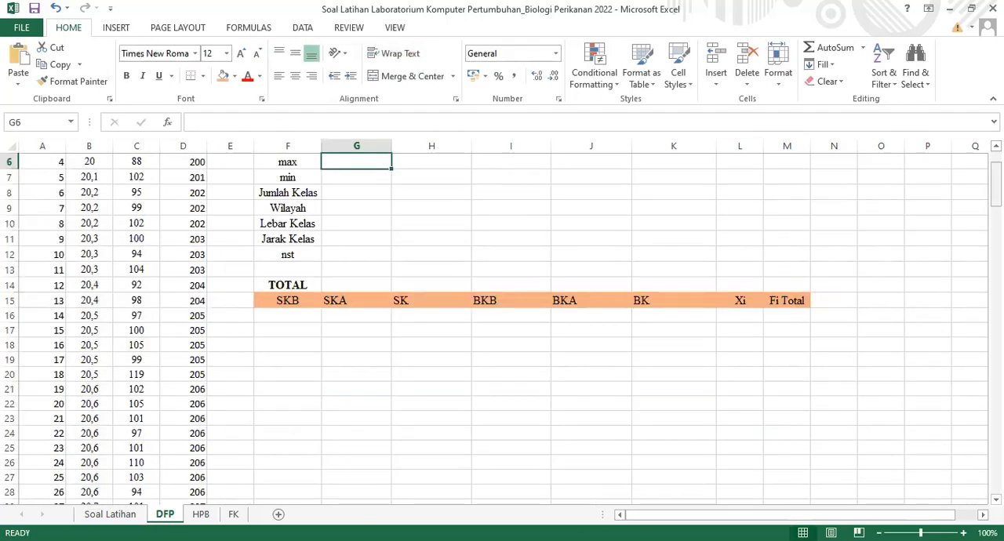
{"action": "scroll", "coordinate": [226, 282], "scroll_direction": "up", "scroll_amount": 2}
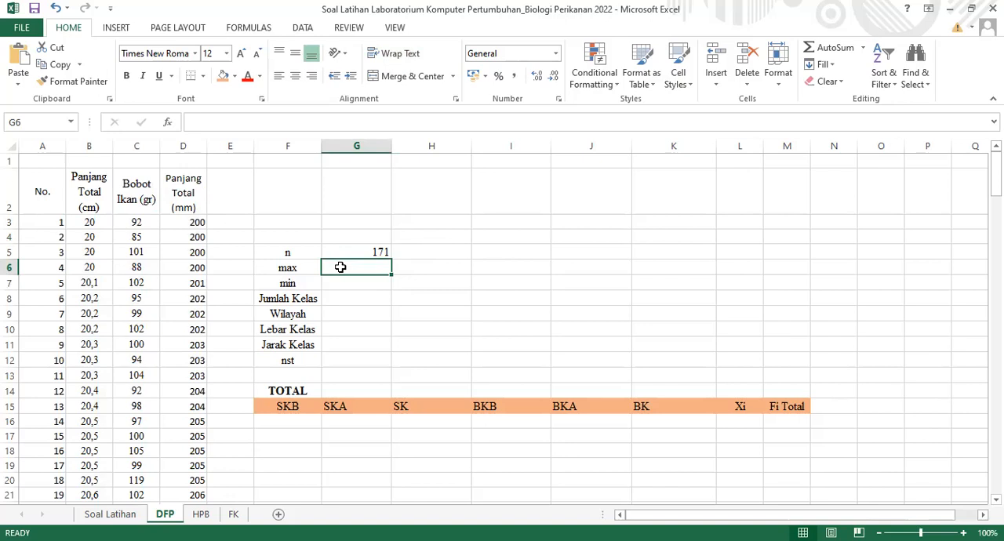
Calculate the max in G6 from the Panjang Total (mm) column with =MAX(D3:D173)
{"action": "type", "text": "=M"}
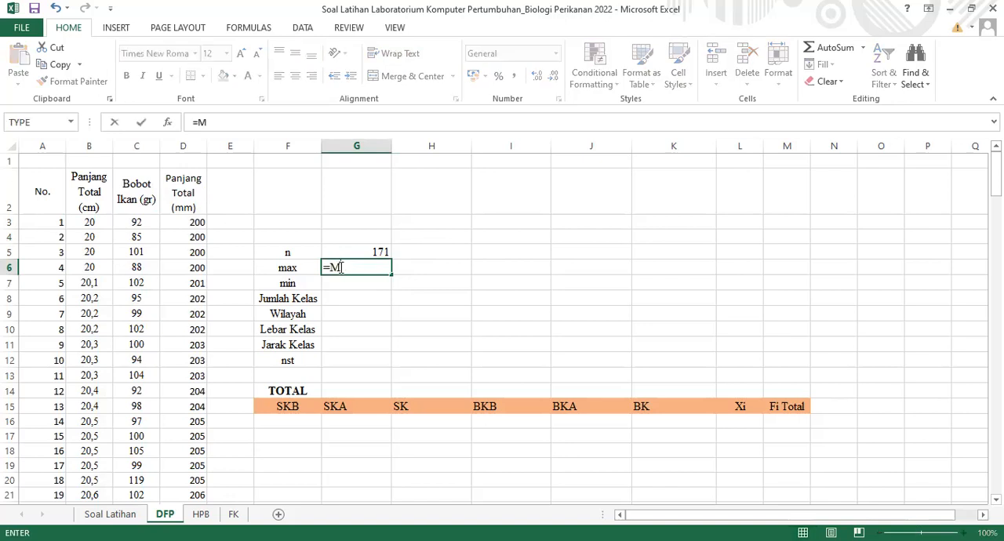
{"action": "type", "text": "AX("}
{"action": "left_click", "coordinate": [191, 222]}
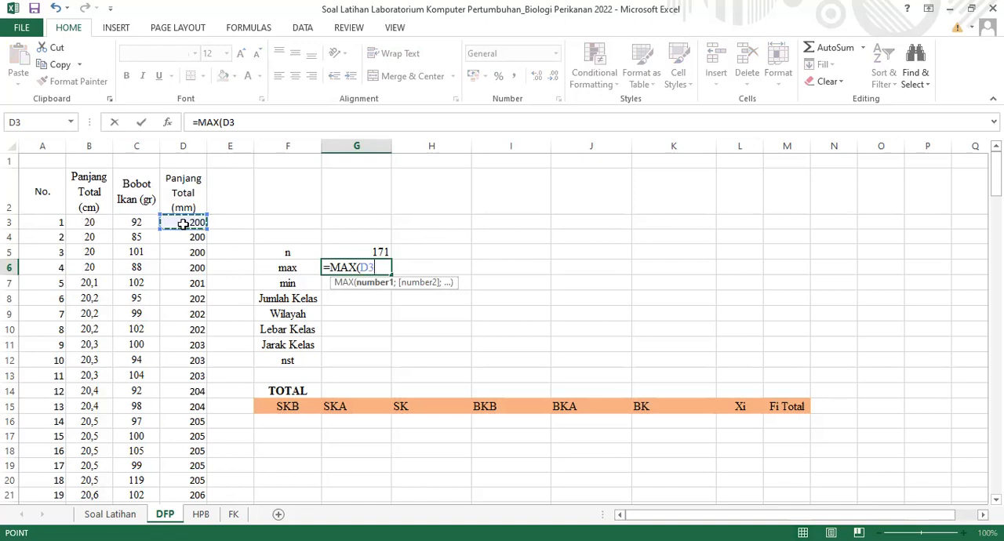
{"action": "key", "text": "ctrl+shift+Down"}
{"action": "type", "text": ")"}
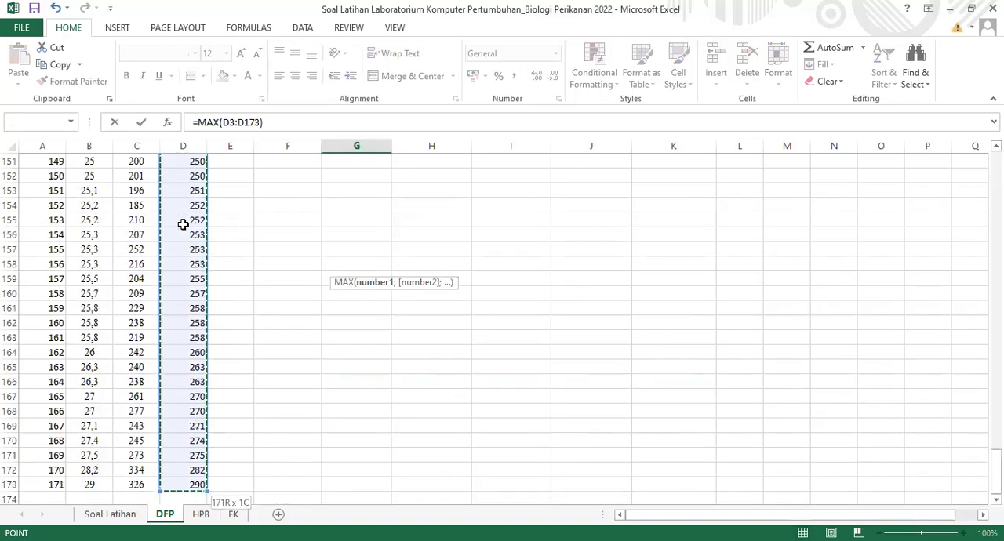
{"action": "key", "text": "Escape"}
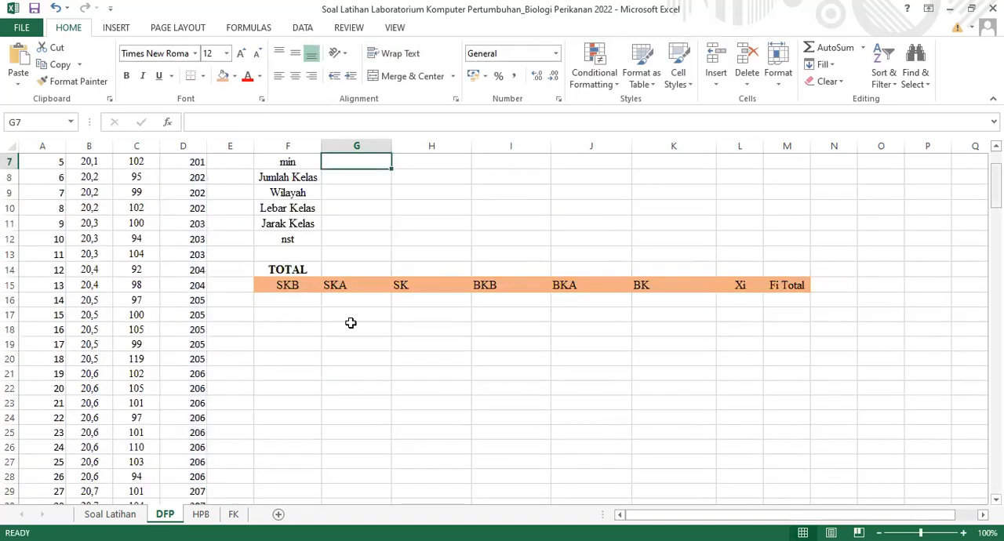
{"action": "scroll", "coordinate": [276, 270], "scroll_direction": "up", "scroll_amount": 2}
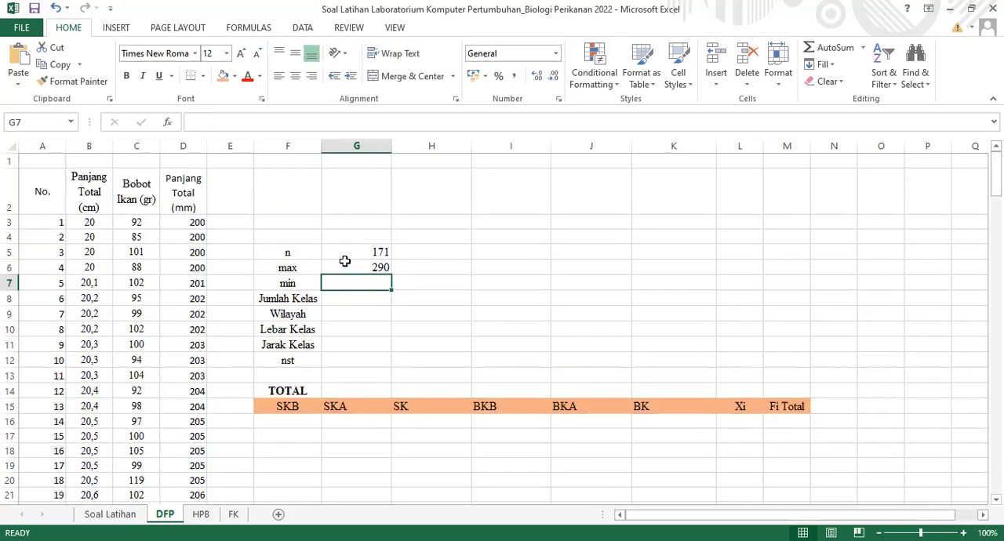
{"action": "left_click", "coordinate": [384, 265]}
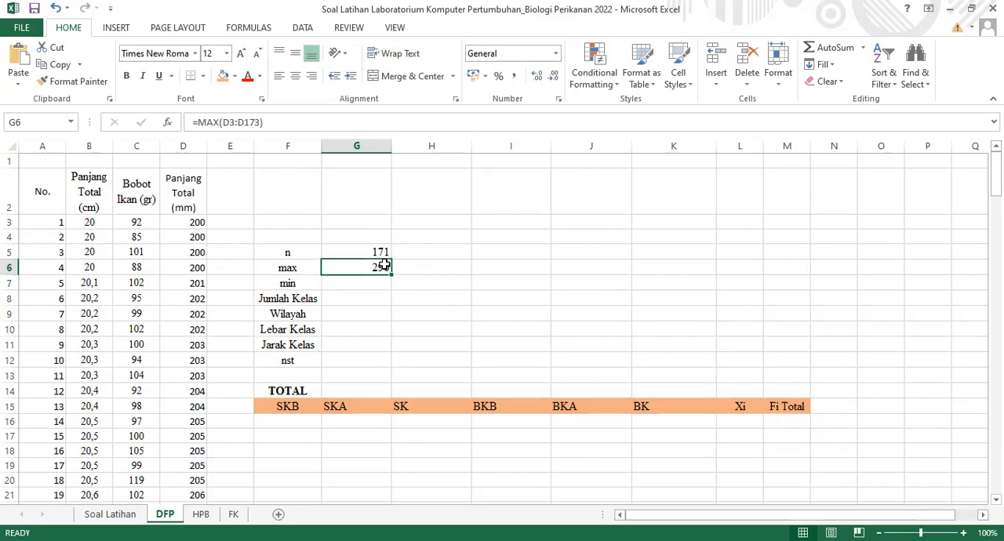
Calculate the min in G7 from the Panjang Total (mm) column with =MIN(D3:D173)
{"action": "left_click", "coordinate": [378, 292]}
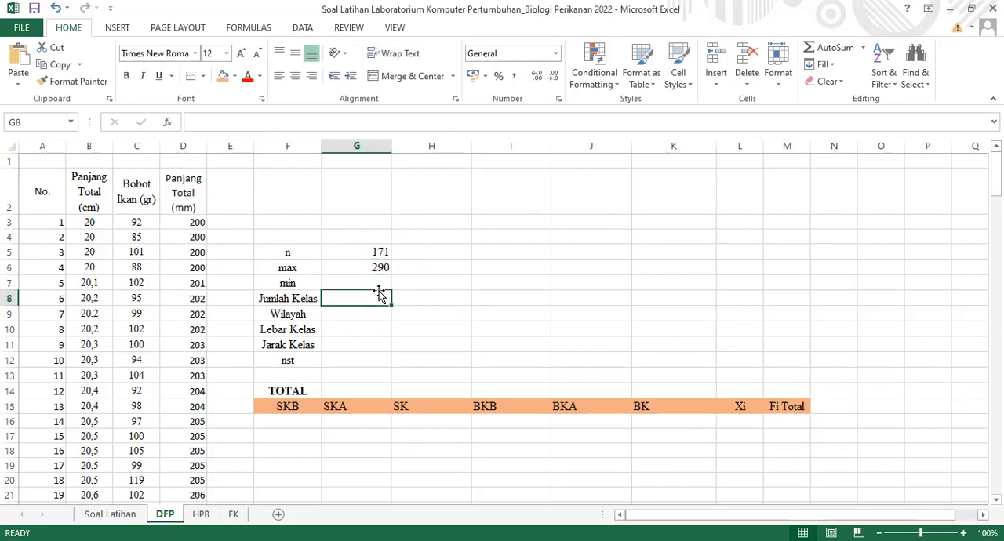
{"action": "left_click", "coordinate": [372, 284]}
{"action": "type", "text": "="}
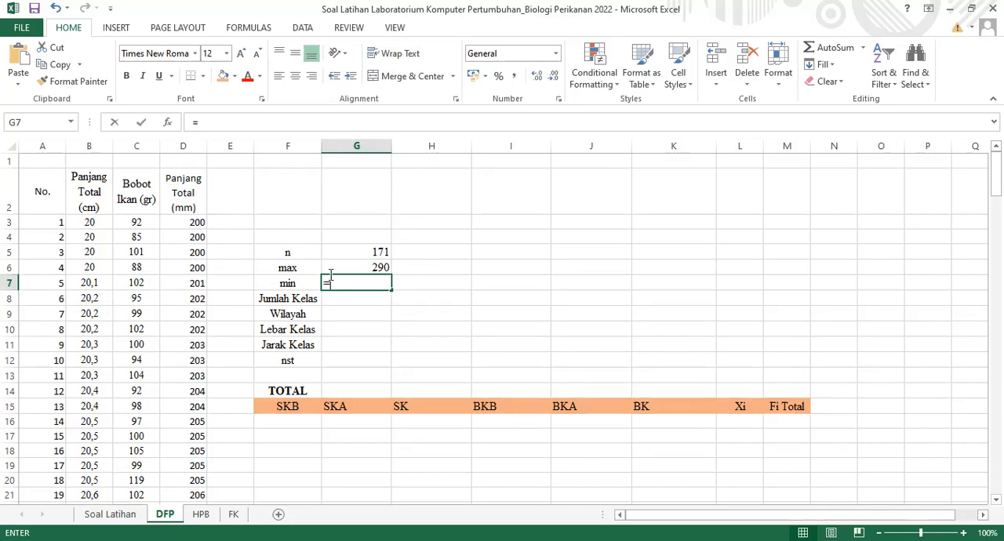
{"action": "type", "text": "MIN("}
{"action": "left_click", "coordinate": [194, 225]}
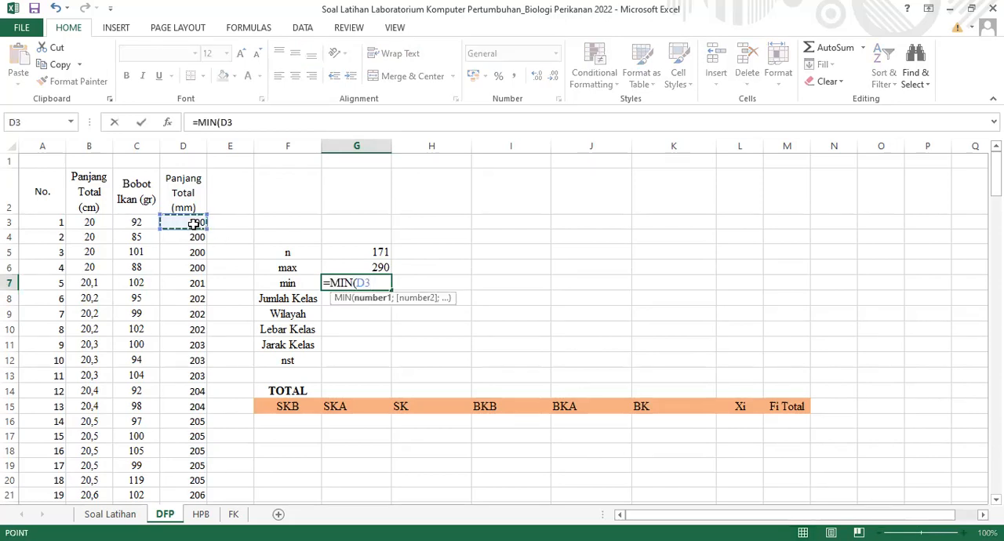
{"action": "key", "text": "ctrl+shift+Down"}
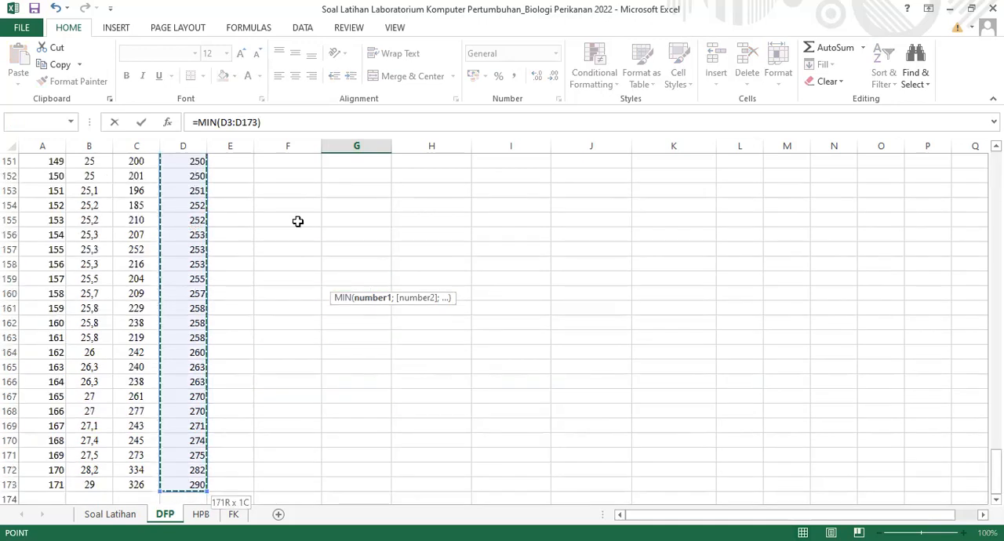
{"action": "key", "text": "Return"}
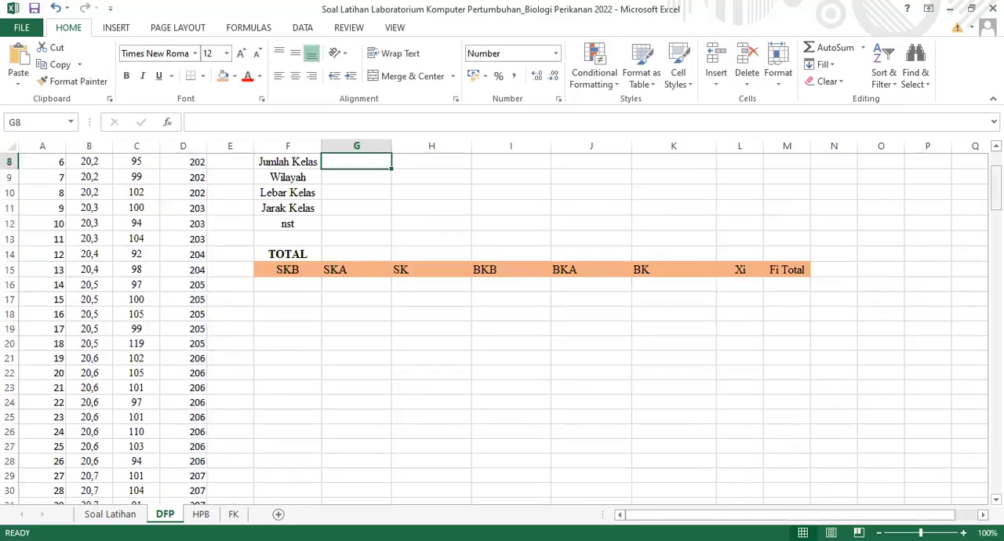
{"action": "scroll", "coordinate": [368, 309], "scroll_direction": "up", "scroll_amount": 3}
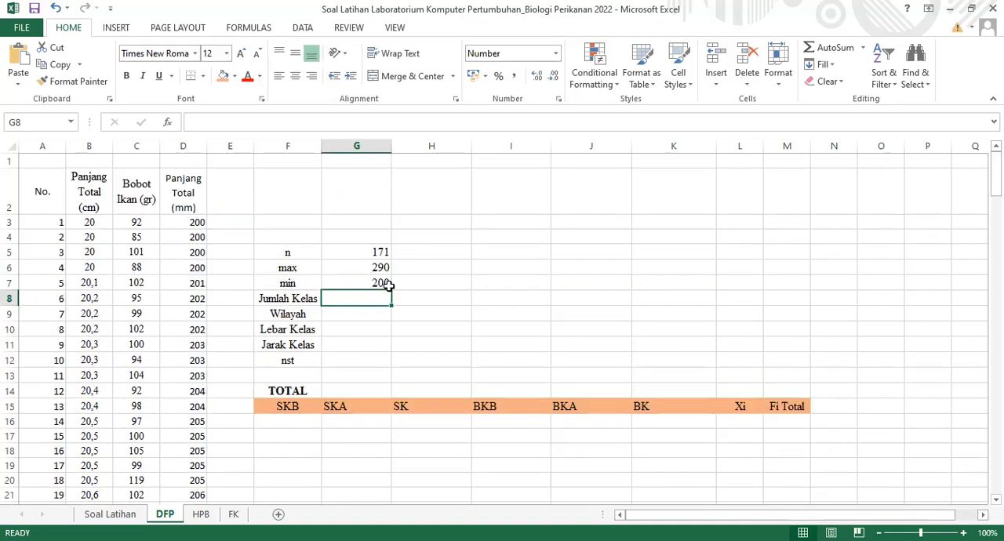
{"action": "left_click", "coordinate": [376, 354]}
{"action": "left_click", "coordinate": [377, 314]}
{"action": "left_click", "coordinate": [378, 297]}
{"action": "key", "text": "alt+Tab"}
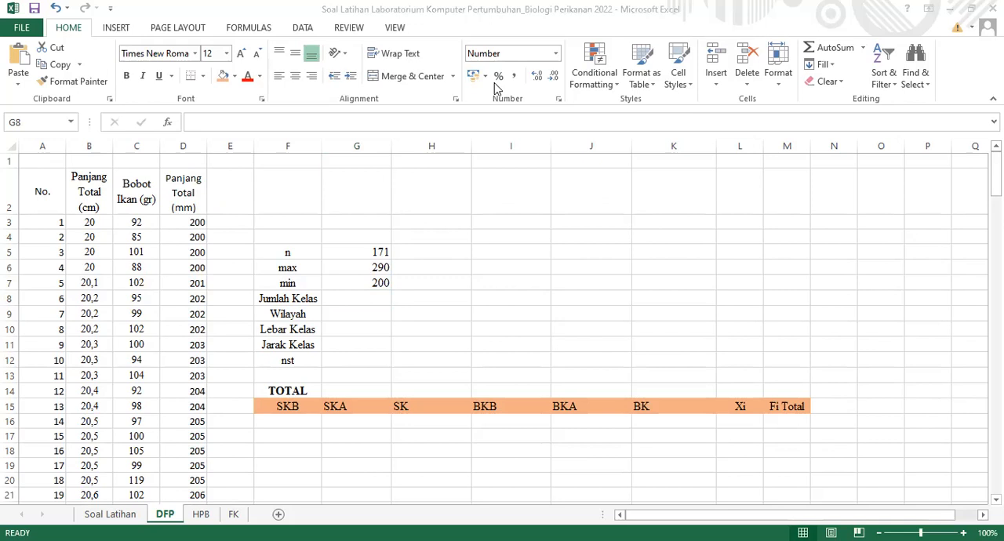
Calculate Jumlah Kelas in G8 with =1+3,32*LOG(G5) and enter the rounded-up class count 9 in H8
{"action": "left_click", "coordinate": [366, 299]}
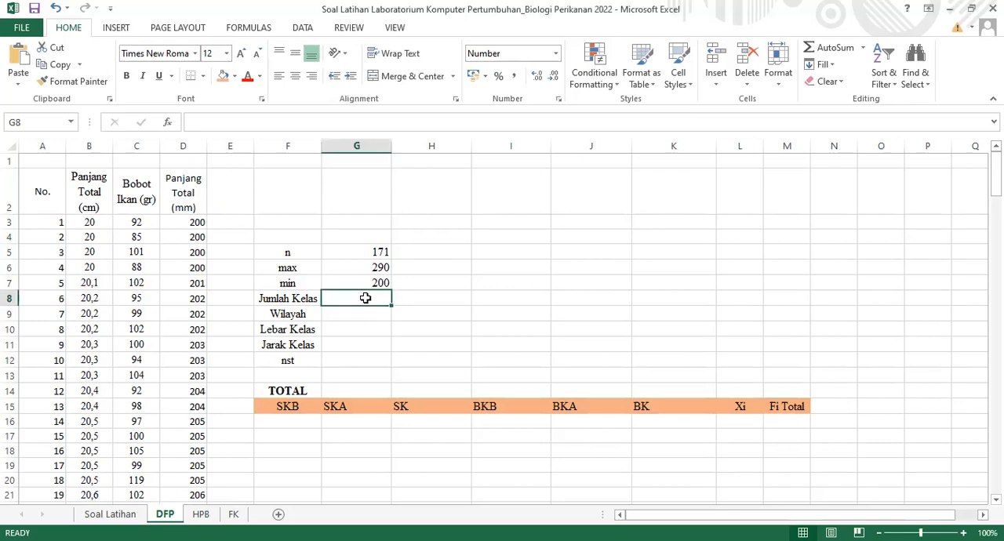
{"action": "type", "text": "=1+3,32"}
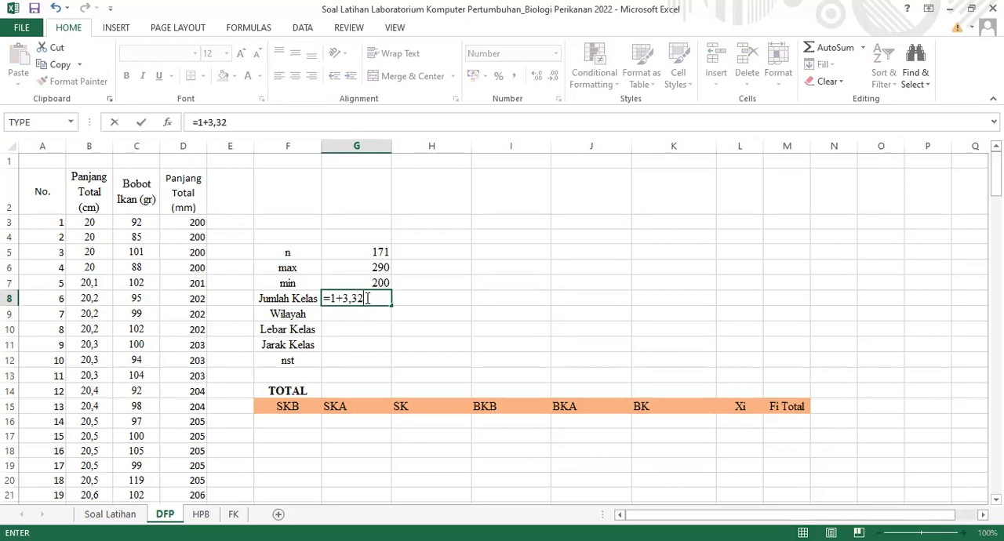
{"action": "type", "text": "*LOG"}
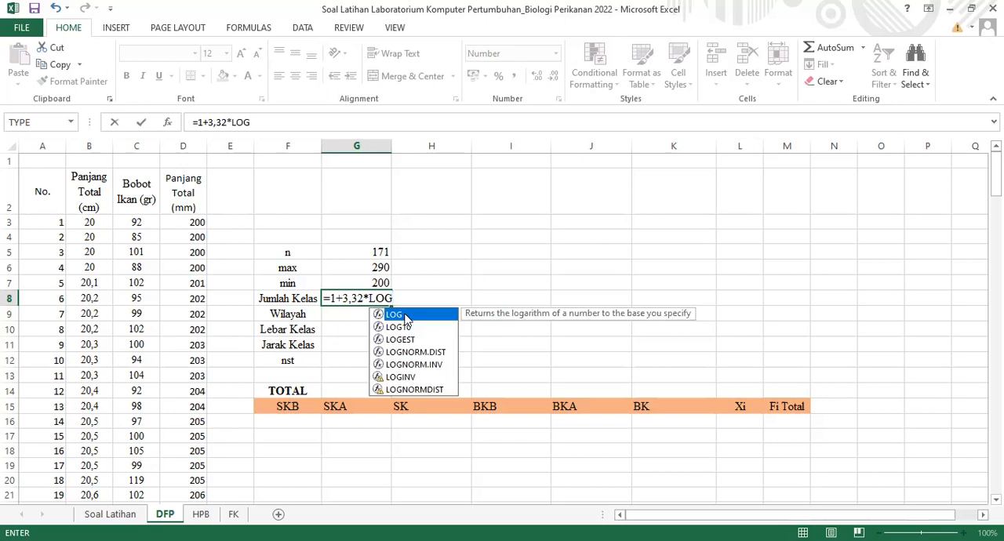
{"action": "type", "text": "("}
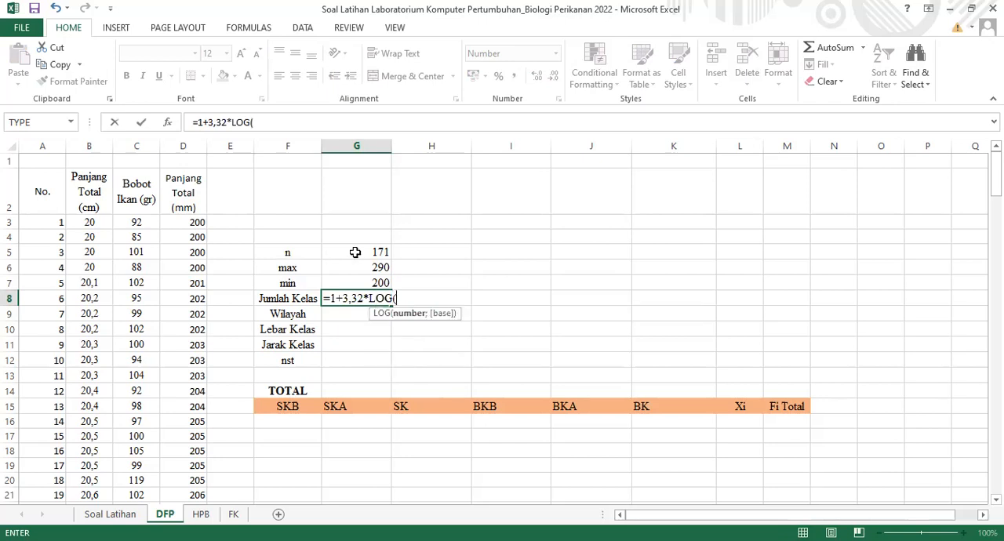
{"action": "left_click", "coordinate": [356, 252]}
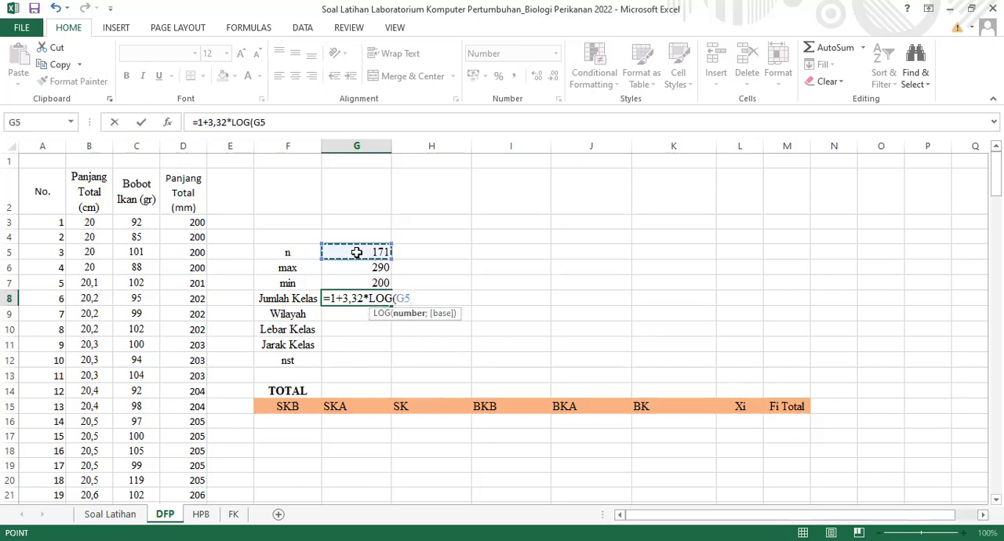
{"action": "type", "text": ")"}
{"action": "key", "text": "Return"}
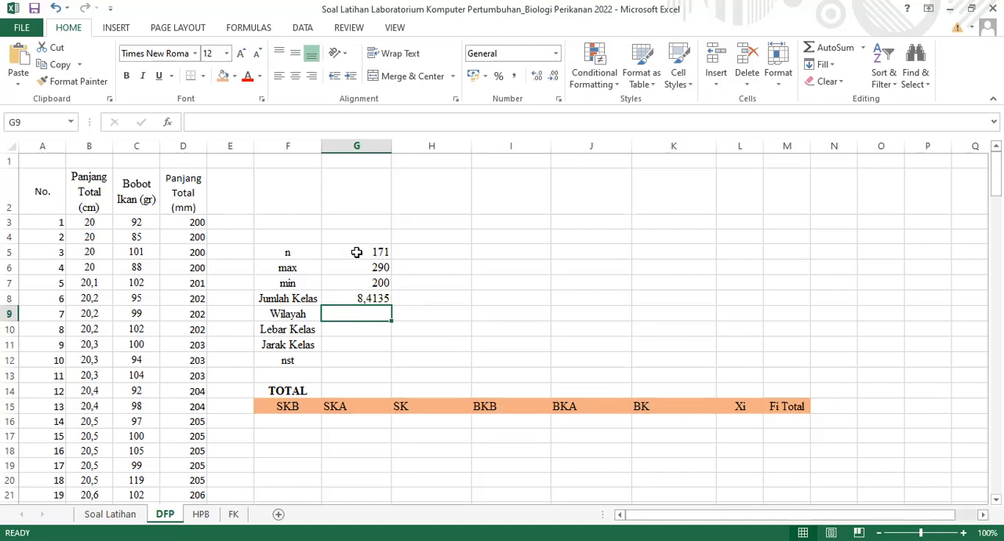
{"action": "left_click", "coordinate": [404, 304]}
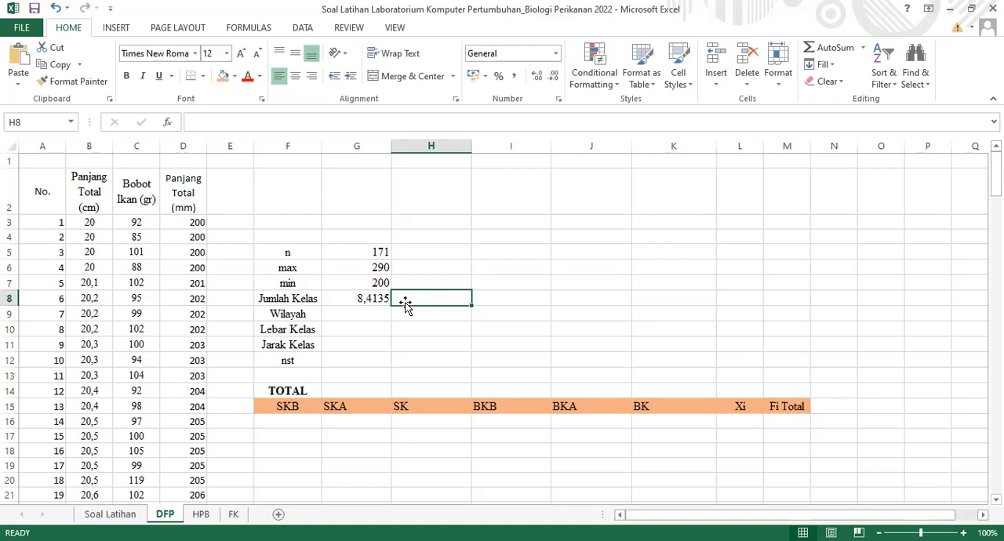
{"action": "type", "text": "9"}
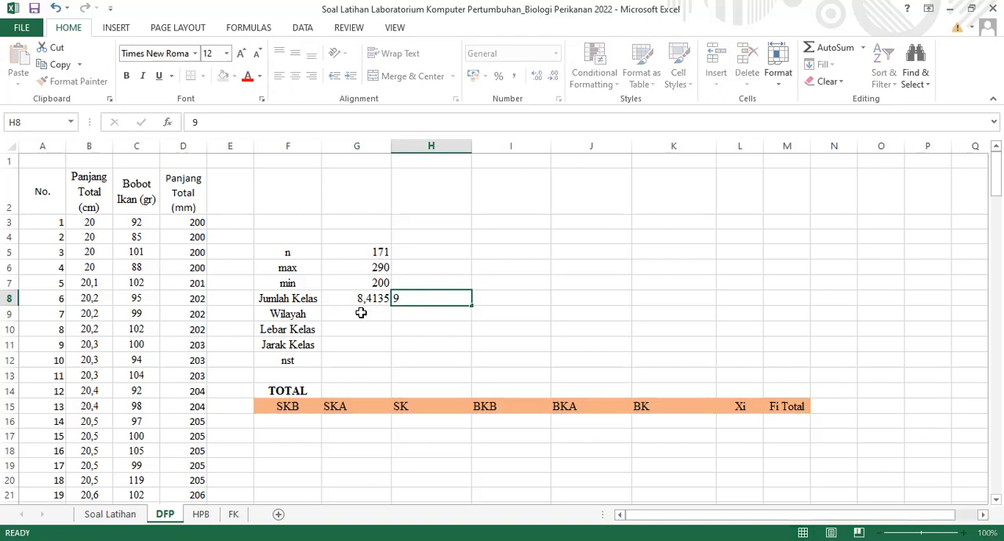
Calculate Wilayah in G9 as max minus min with =G6-G7
{"action": "left_click", "coordinate": [361, 313]}
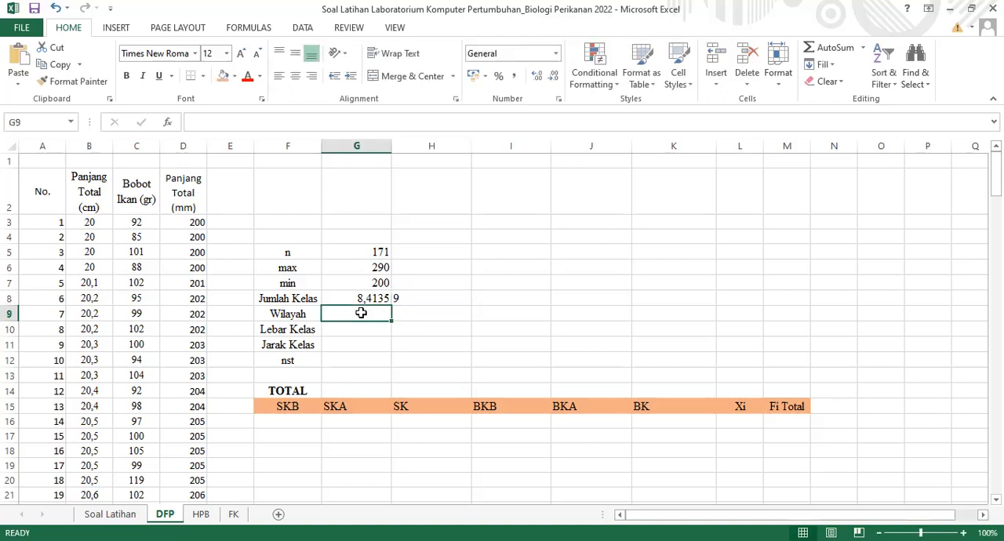
{"action": "type", "text": "="}
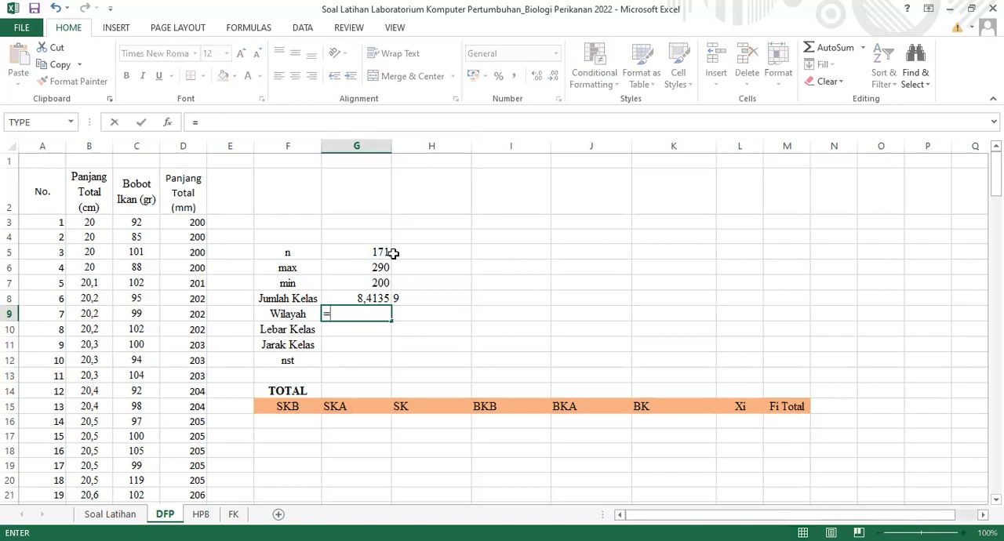
{"action": "left_click", "coordinate": [362, 268]}
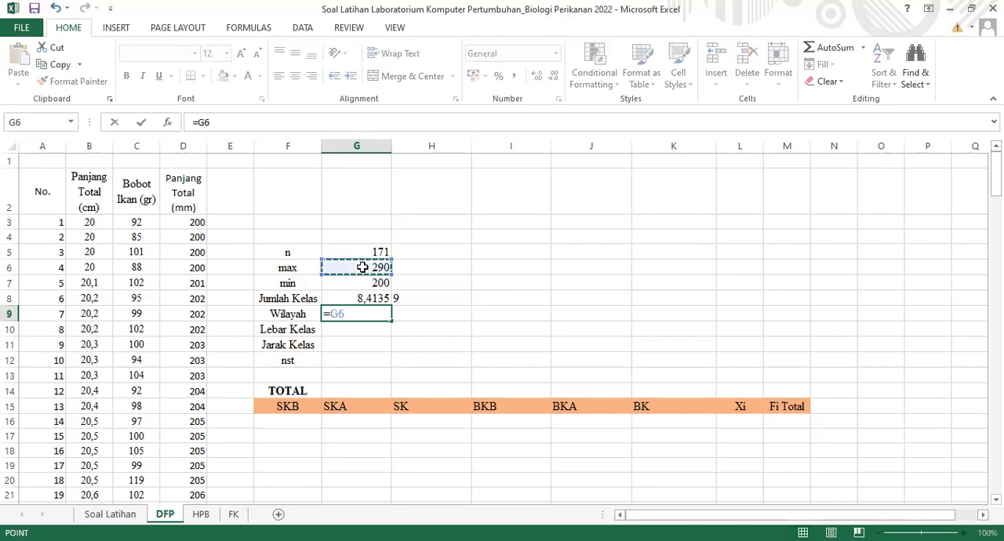
{"action": "type", "text": "-"}
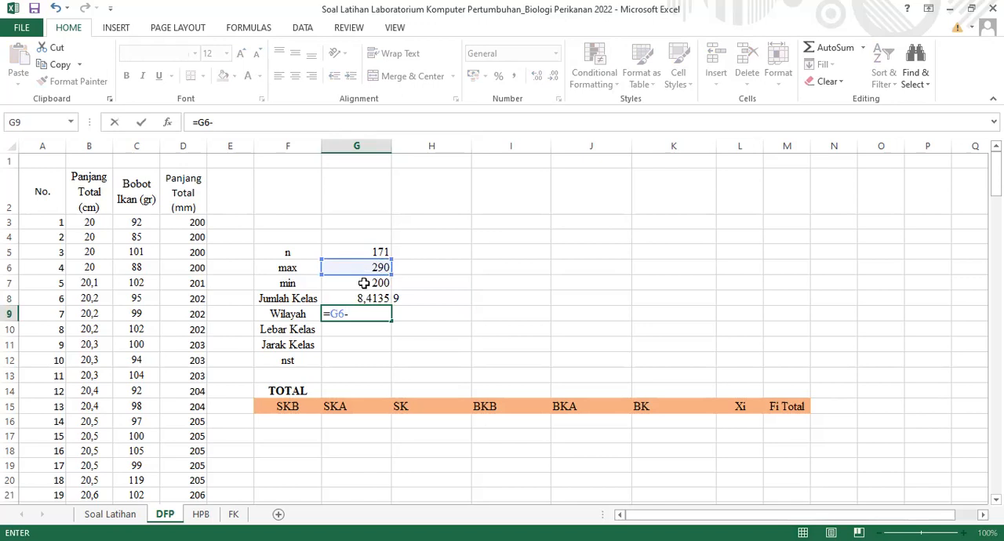
{"action": "left_click", "coordinate": [365, 286]}
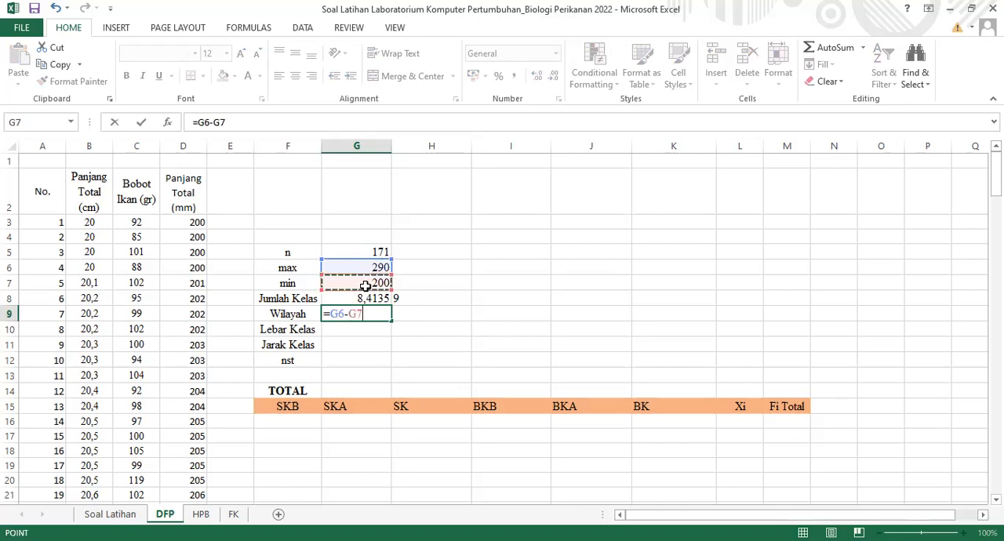
{"action": "key", "text": "Return"}
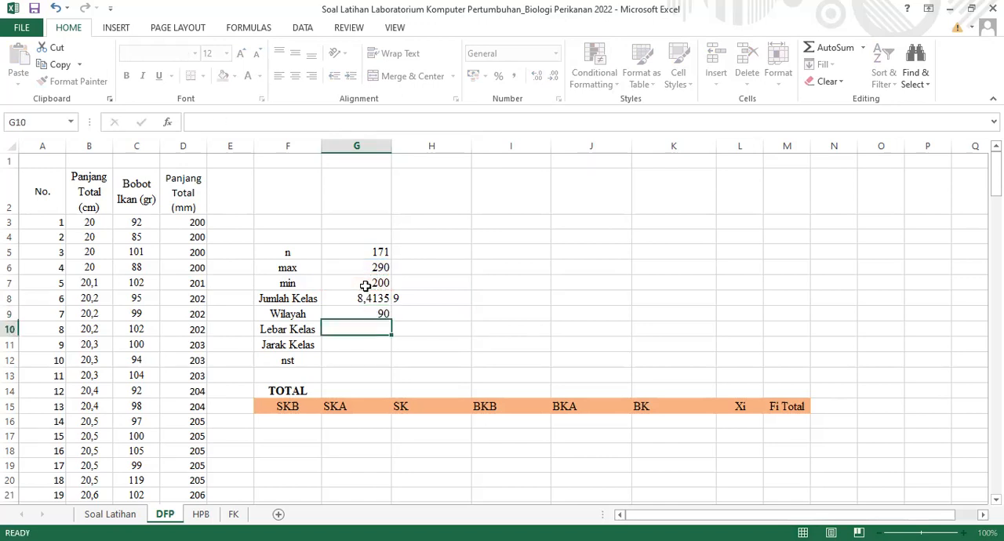
{"action": "left_click", "coordinate": [380, 313]}
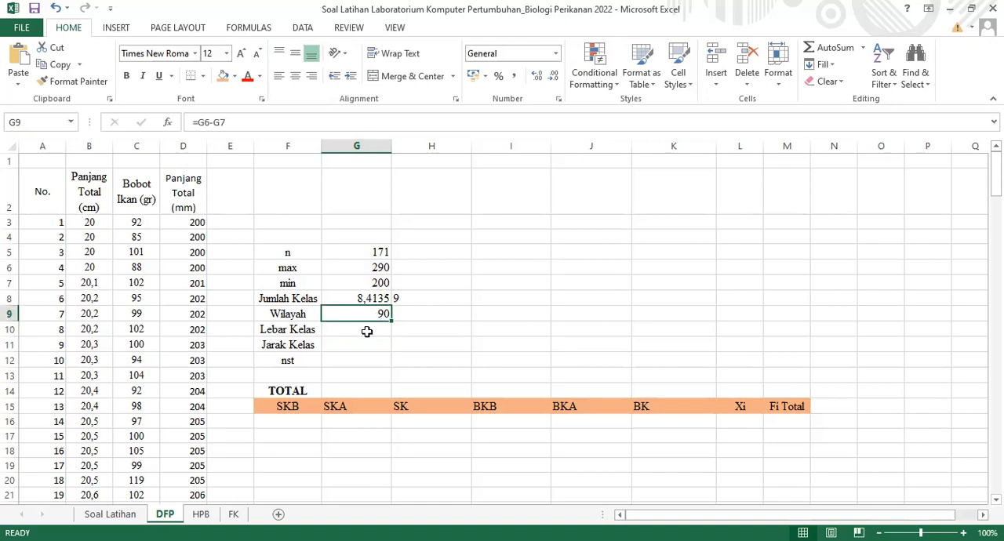
Calculate Lebar Kelas in G10 by dividing Wilayah by the rounded class count with =G9/H8
{"action": "left_click", "coordinate": [365, 329]}
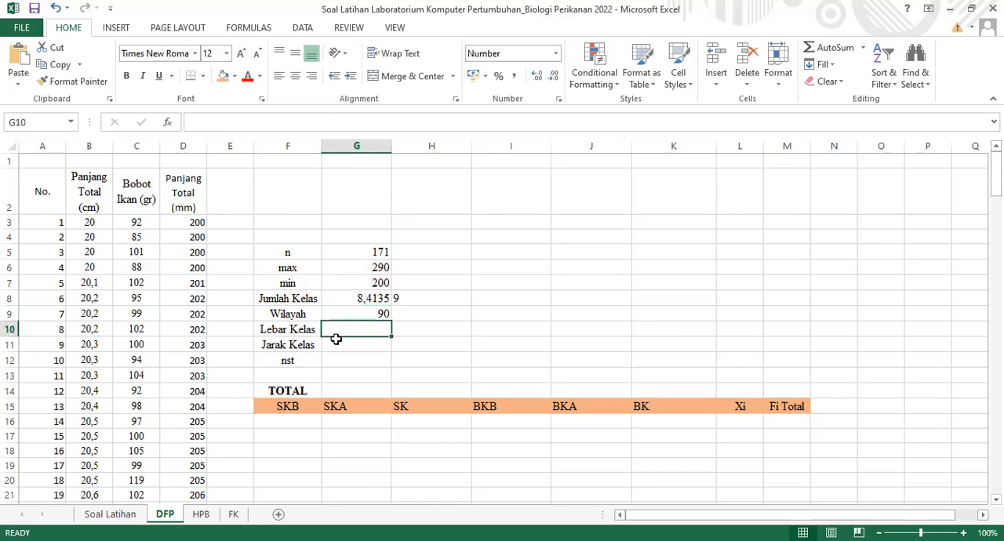
{"action": "type", "text": "="}
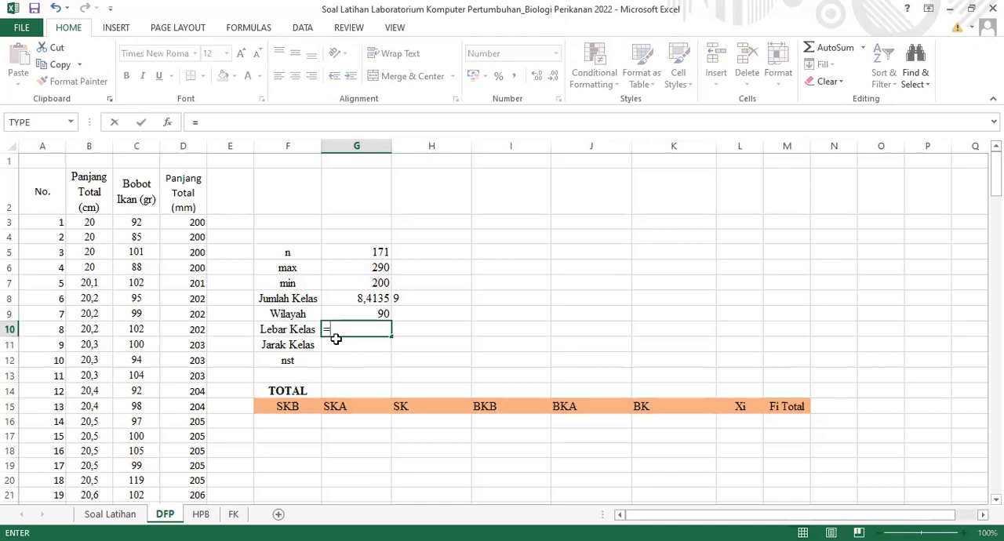
{"action": "left_click", "coordinate": [380, 314]}
{"action": "type", "text": "/"}
{"action": "left_click", "coordinate": [413, 297]}
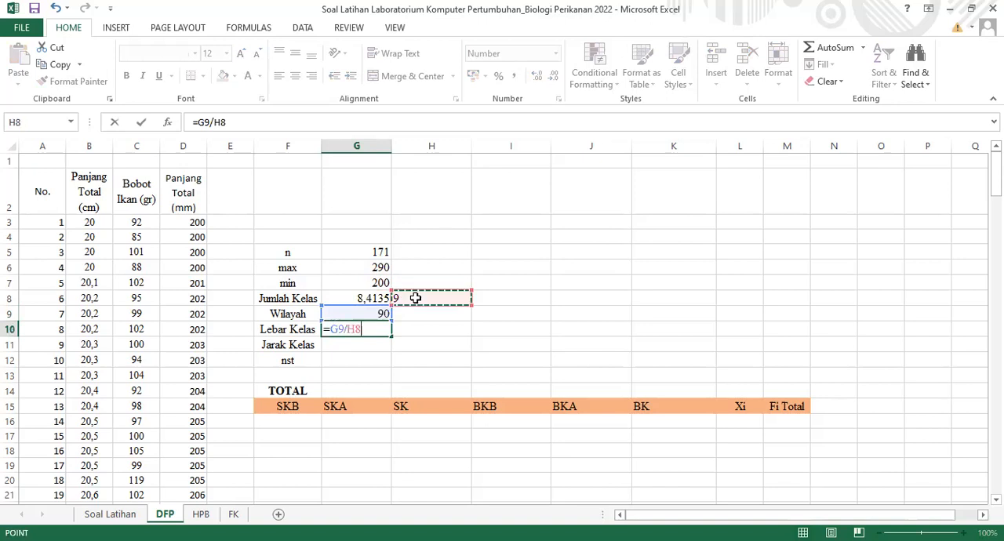
{"action": "left_click", "coordinate": [370, 297]}
{"action": "left_click", "coordinate": [412, 300]}
{"action": "key", "text": "Return"}
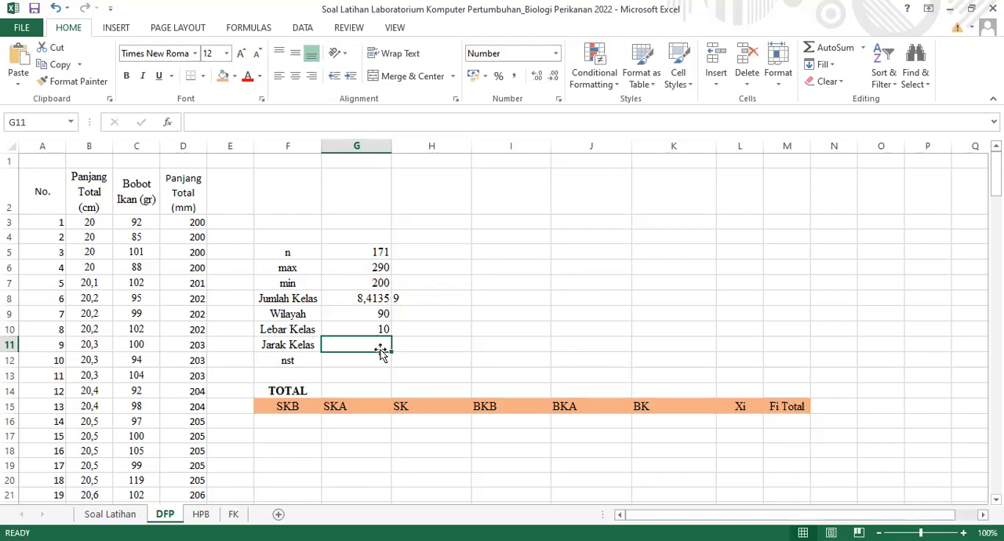
{"action": "type", "text": "="}
{"action": "left_click", "coordinate": [371, 330]}
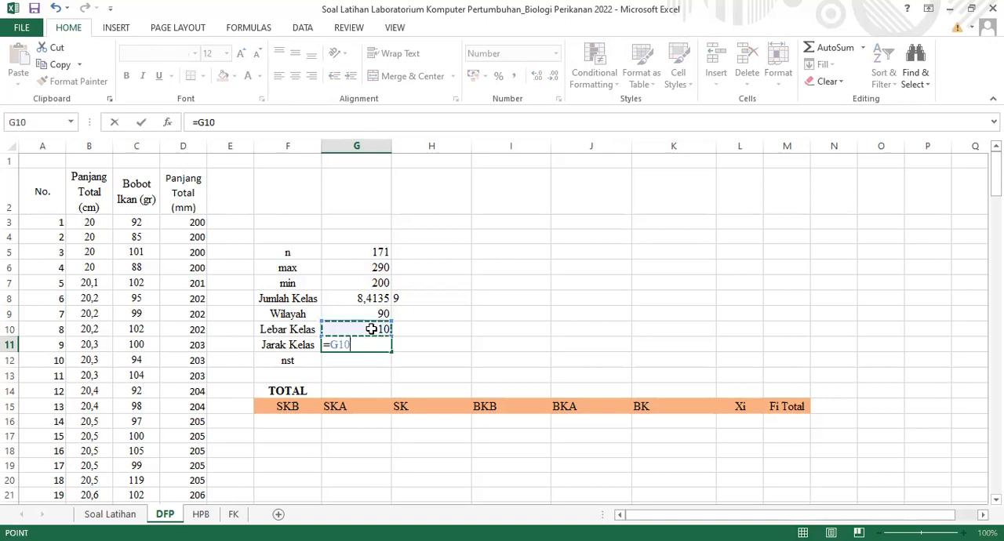
{"action": "key", "text": "BackSpace"}
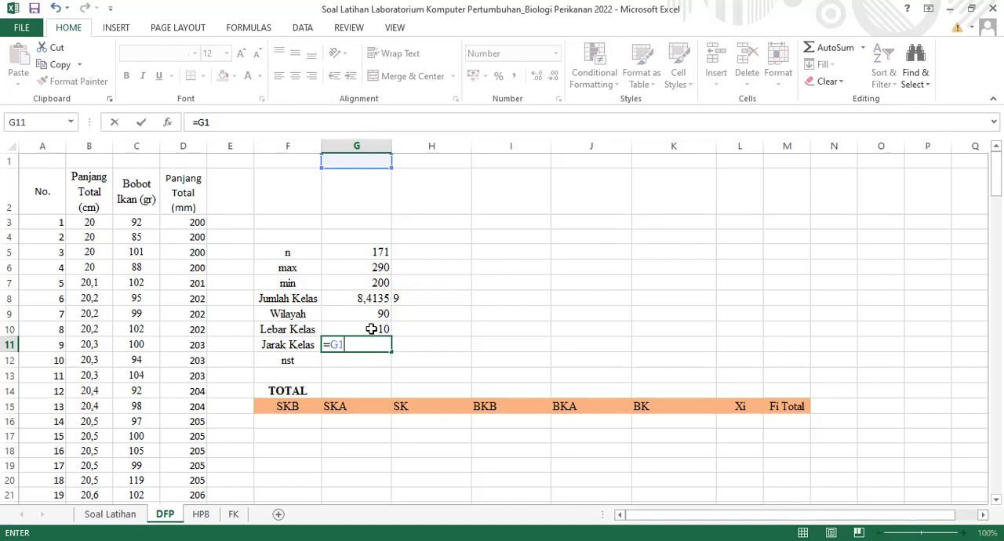
{"action": "key", "text": "Escape"}
Enter 1 as the nst value in G12, checking it against the Panjang Total (mm) data
{"action": "left_click", "coordinate": [350, 362]}
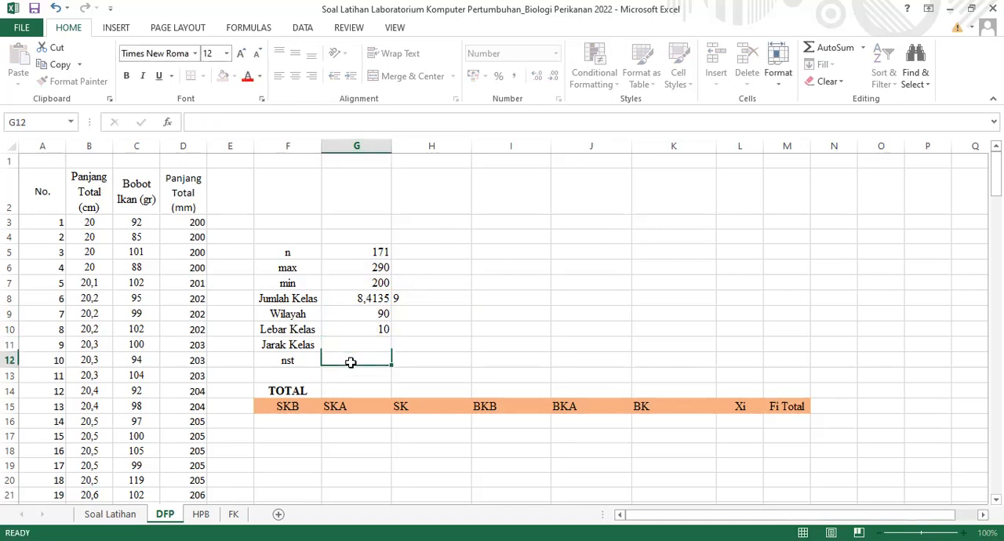
{"action": "type", "text": "1"}
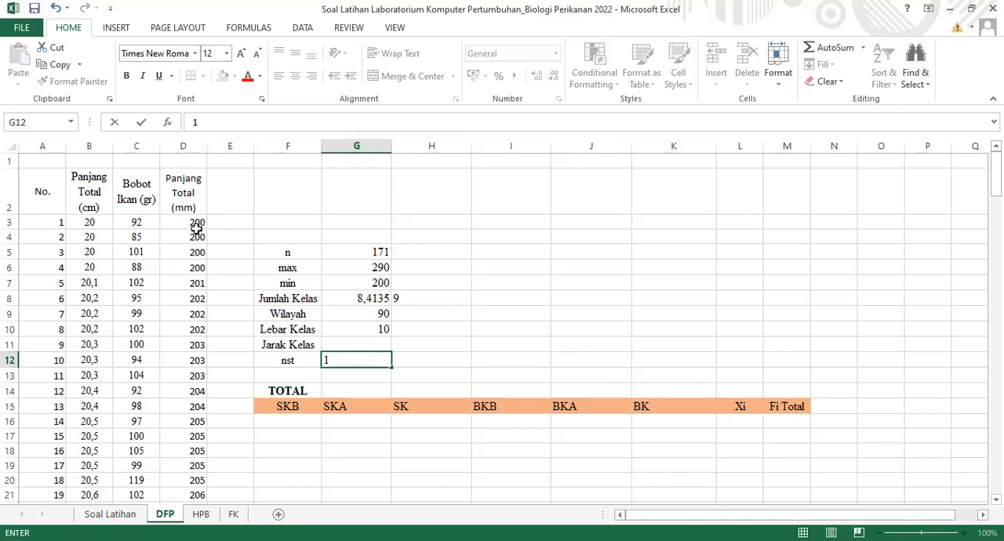
{"action": "key", "text": "alt+Tab"}
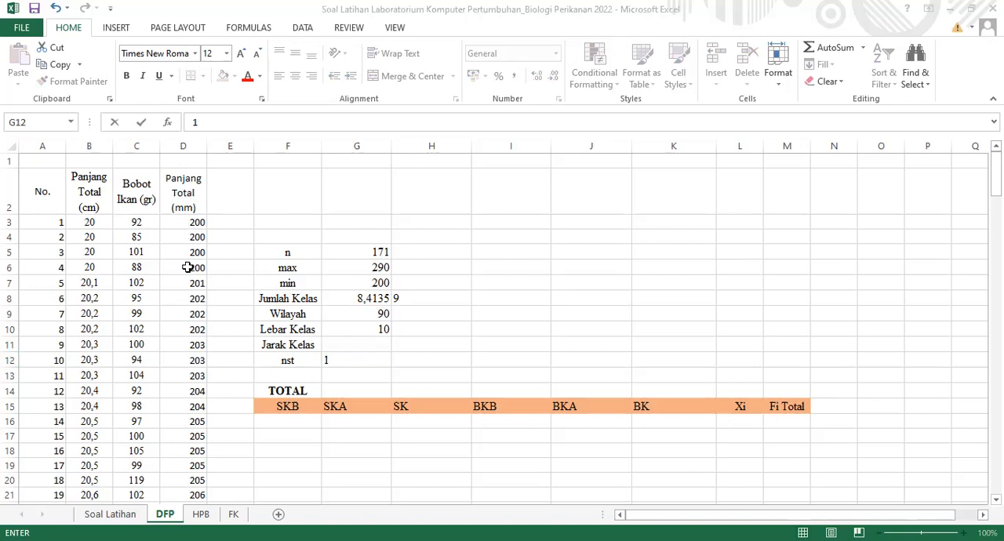
{"action": "key", "text": "alt+Tab"}
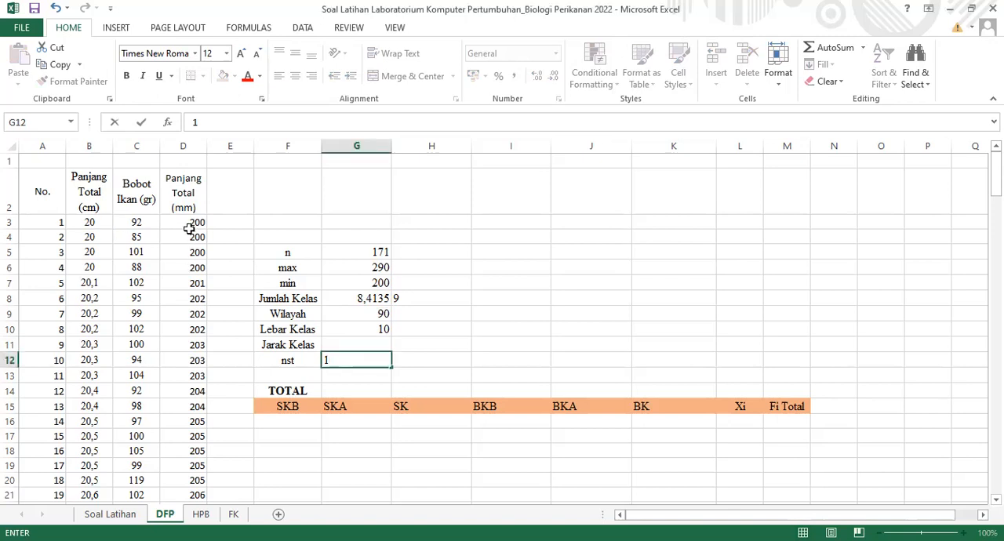
{"action": "left_click", "coordinate": [192, 224]}
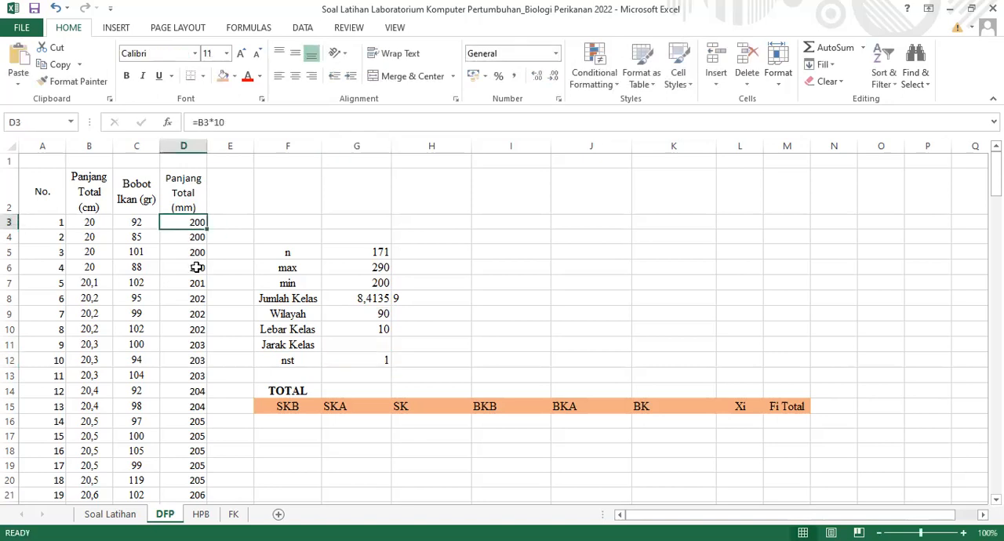
{"action": "left_click", "coordinate": [386, 364]}
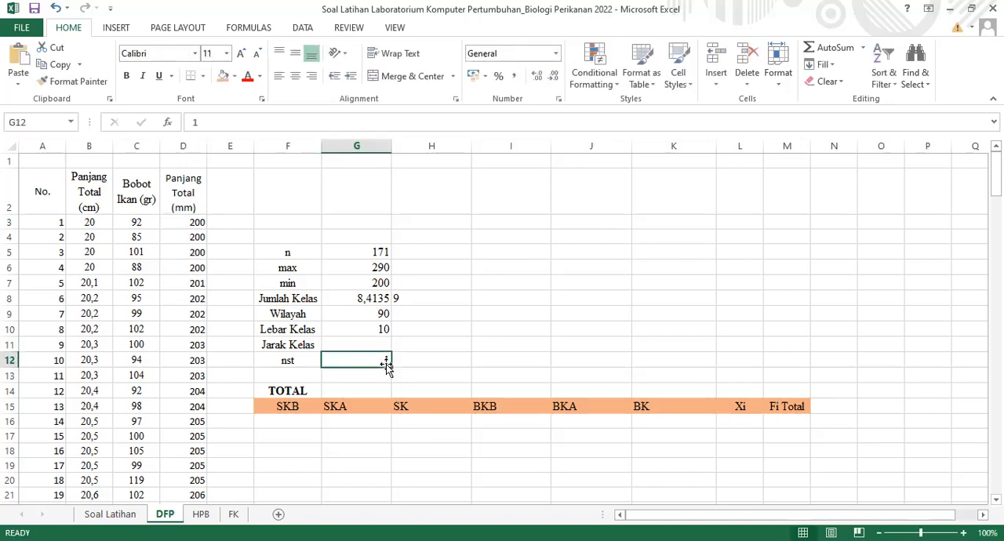
Calculate Jarak Kelas in G11 as Lebar Kelas plus nst with =G10+G12 and display it without decimals
{"action": "left_click", "coordinate": [364, 343]}
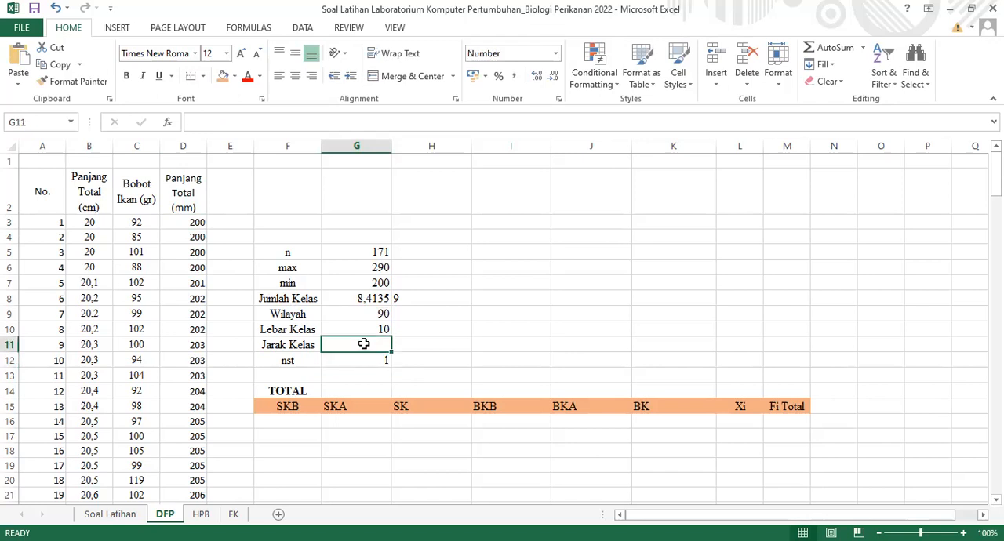
{"action": "type", "text": "="}
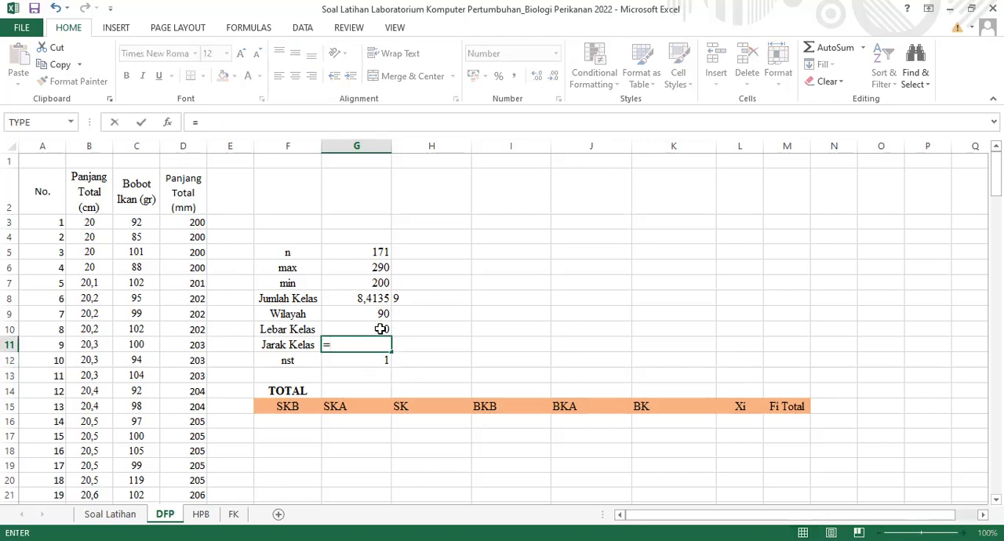
{"action": "left_click", "coordinate": [381, 329]}
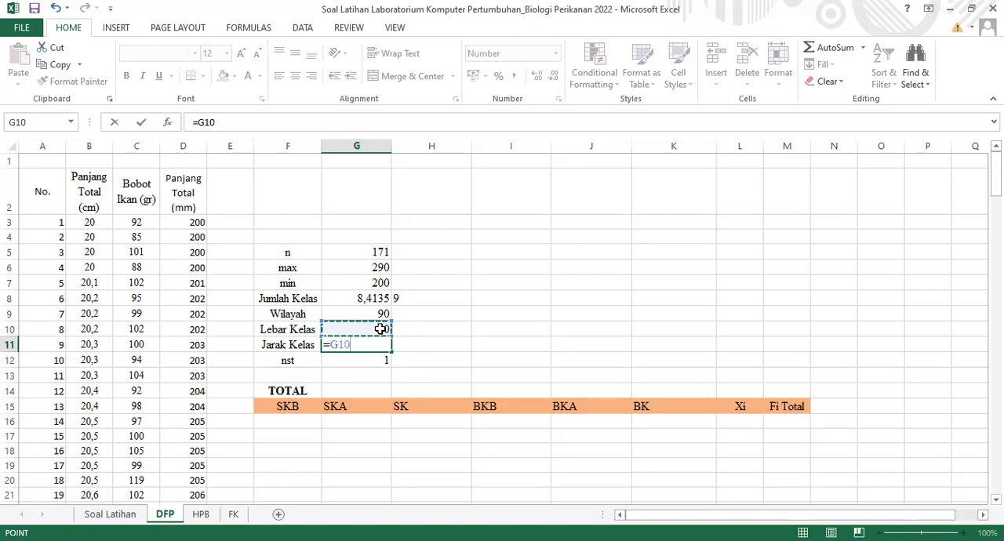
{"action": "type", "text": "+"}
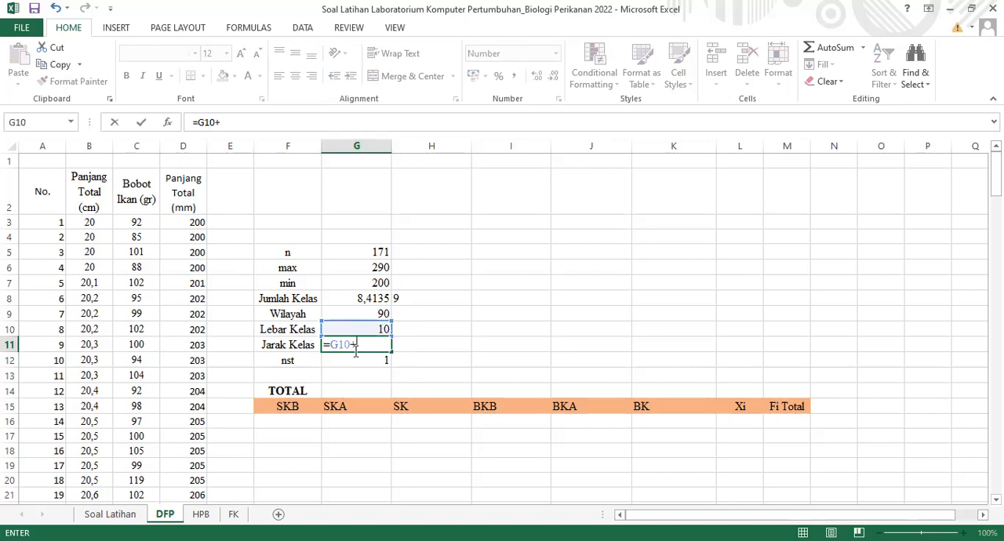
{"action": "left_click", "coordinate": [351, 358]}
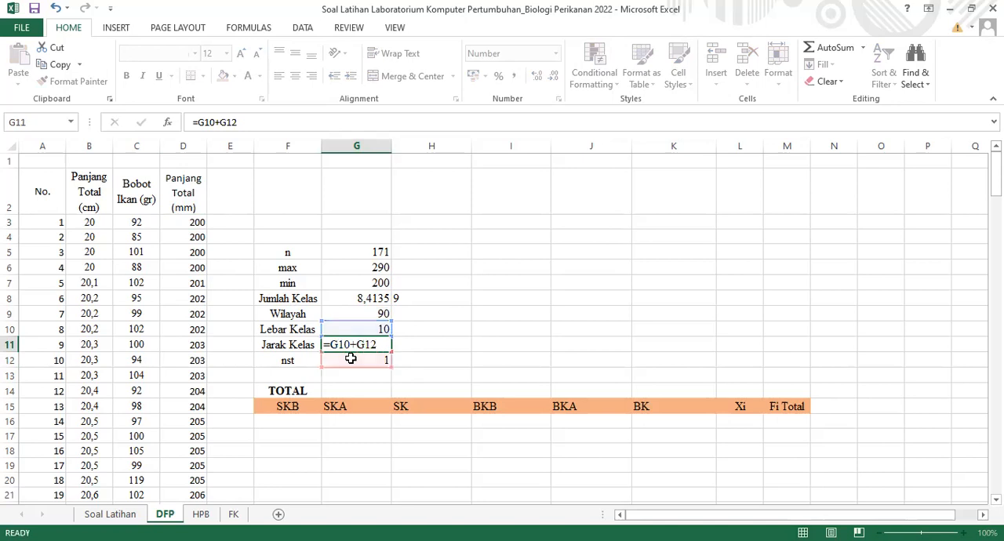
{"action": "key", "text": "Return"}
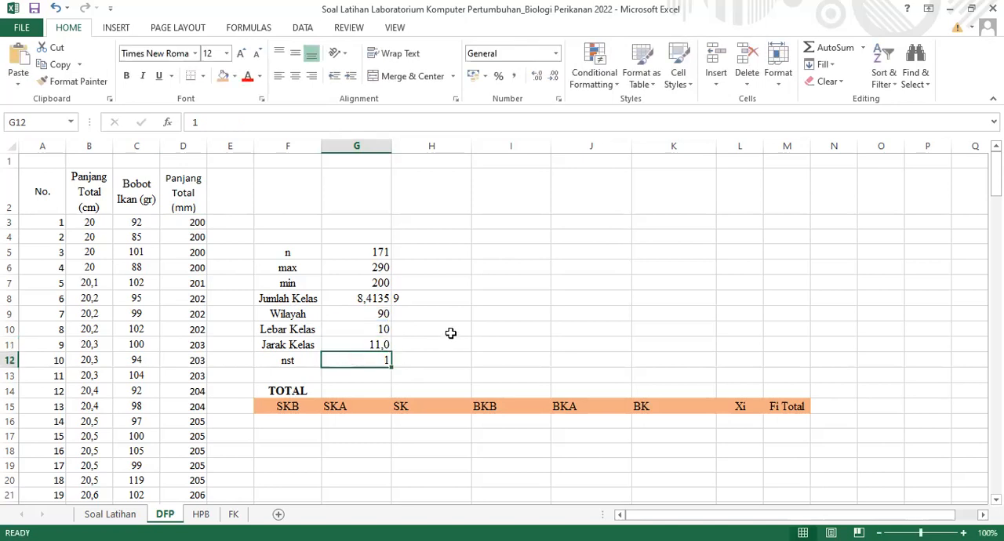
{"action": "left_click", "coordinate": [383, 346]}
{"action": "left_click", "coordinate": [554, 76]}
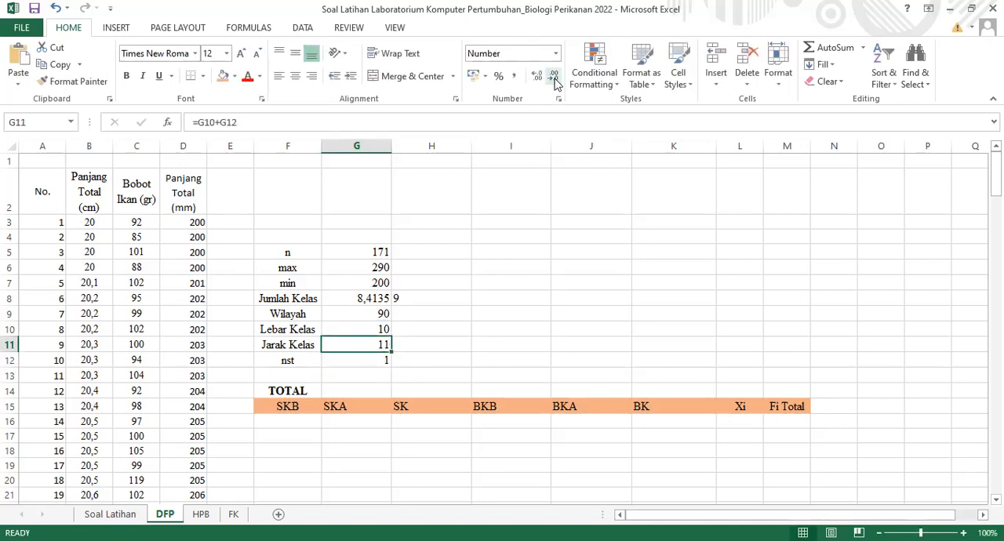
{"action": "left_click", "coordinate": [414, 375]}
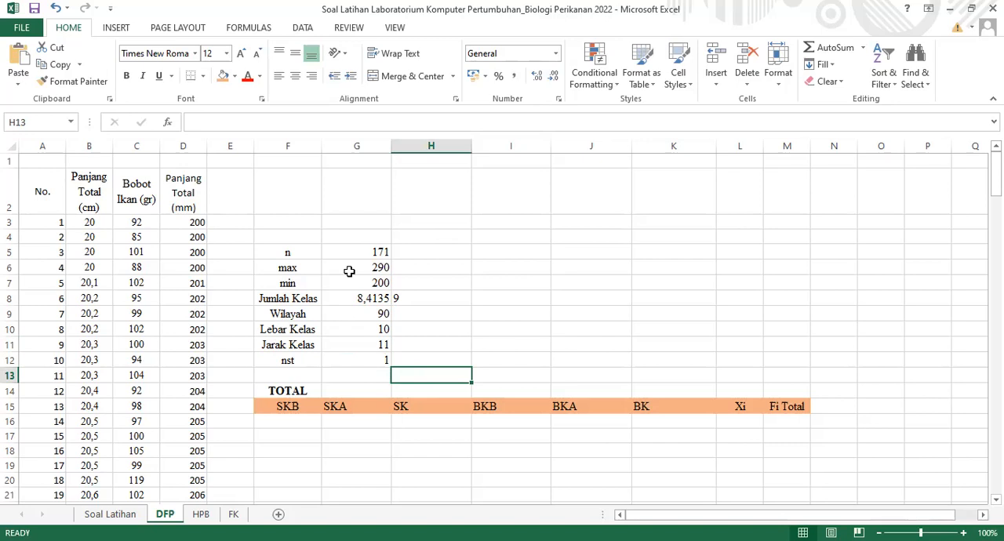
{"action": "left_click", "coordinate": [287, 420]}
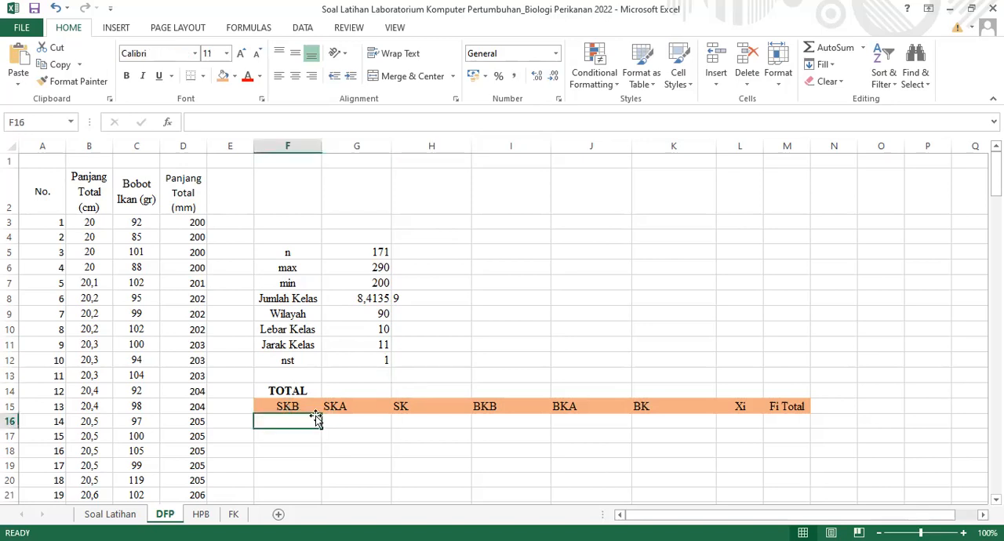
{"action": "left_click", "coordinate": [341, 418]}
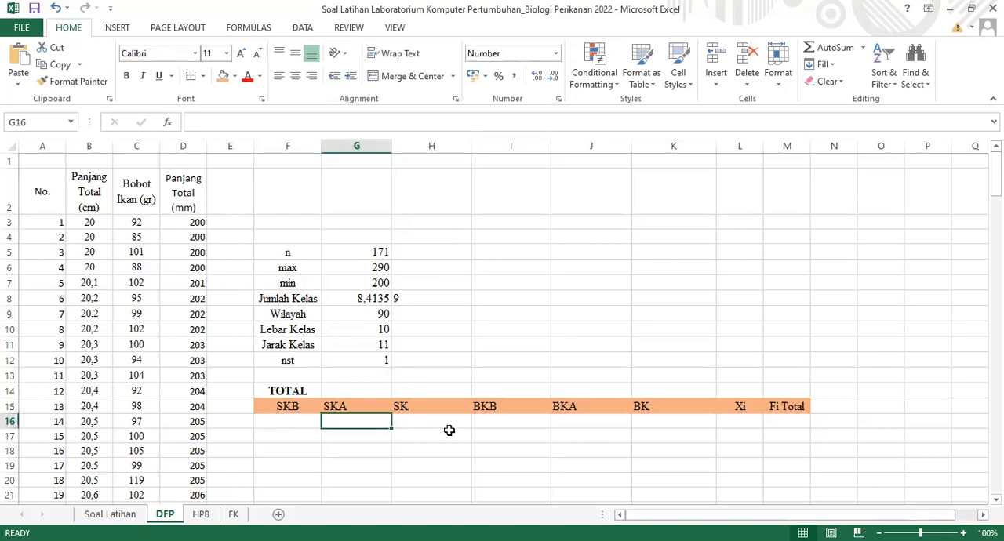
{"action": "left_click", "coordinate": [573, 405]}
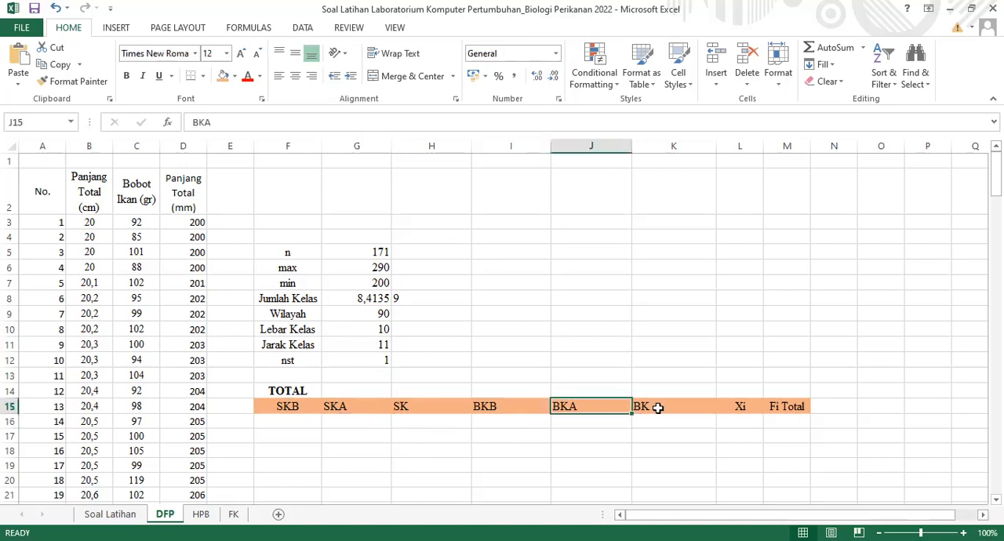
{"action": "left_click", "coordinate": [659, 406]}
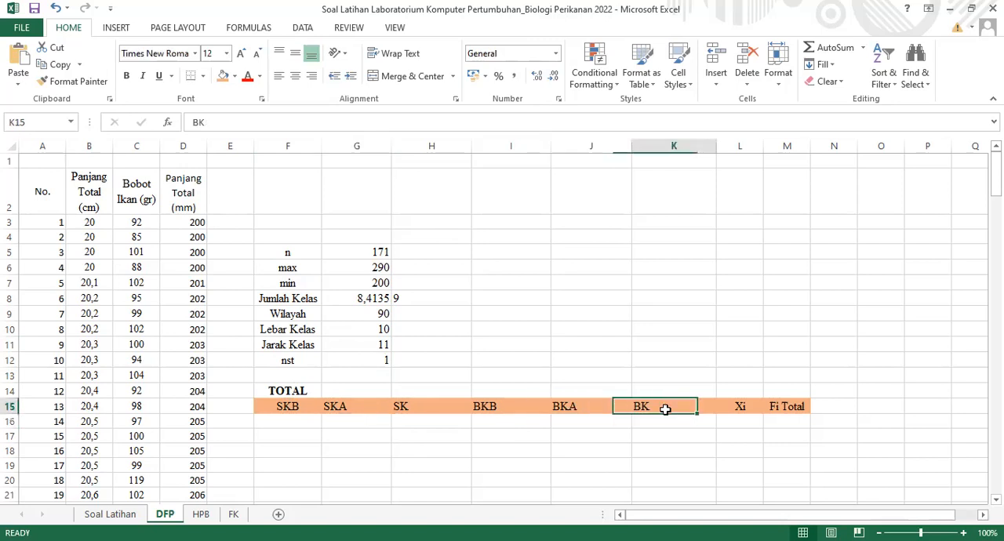
Fill the first SKB value in F16 by referencing the minimum length with =G7
{"action": "left_click", "coordinate": [280, 421]}
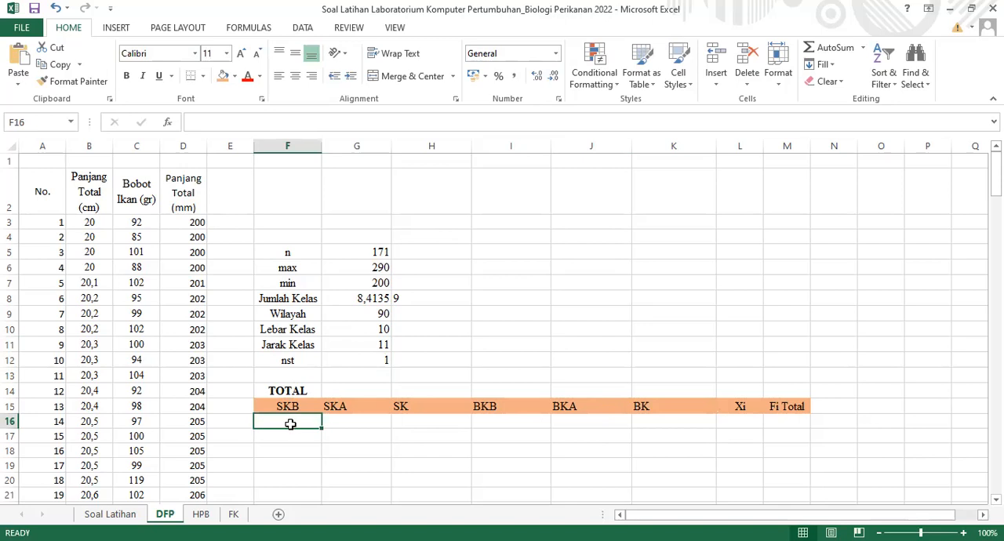
{"action": "type", "text": "="}
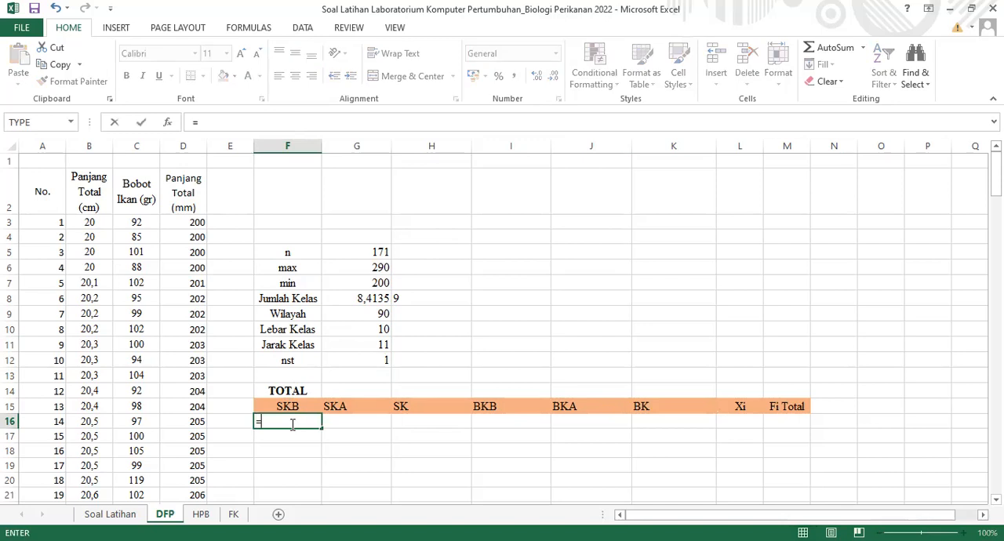
{"action": "left_click", "coordinate": [379, 283]}
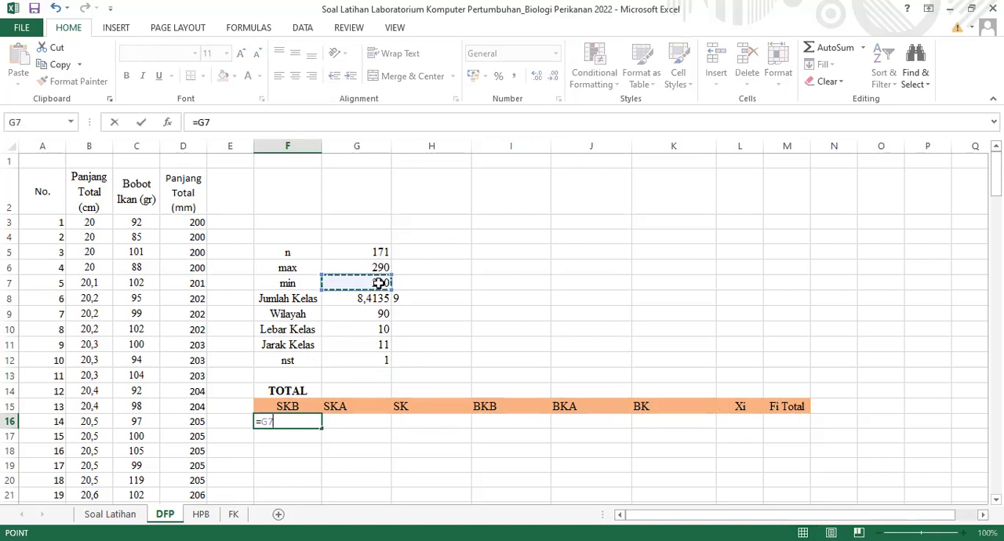
{"action": "key", "text": "Return"}
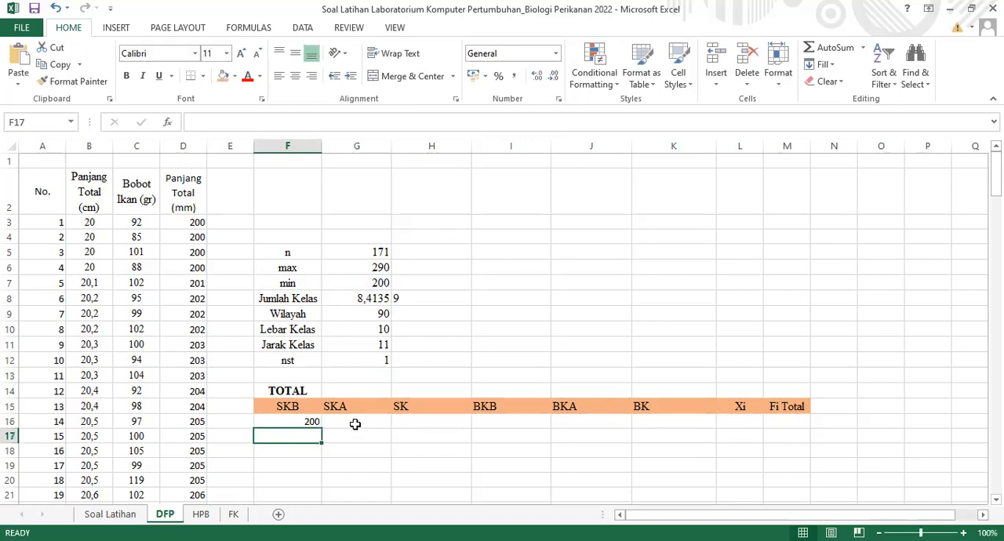
{"action": "left_click", "coordinate": [355, 422]}
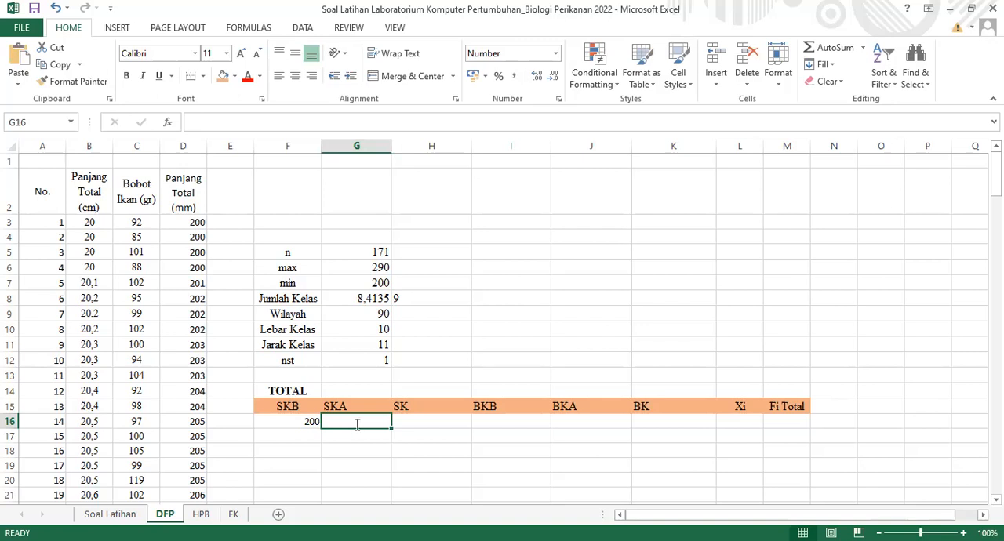
{"action": "type", "text": "="}
{"action": "left_click", "coordinate": [296, 421]}
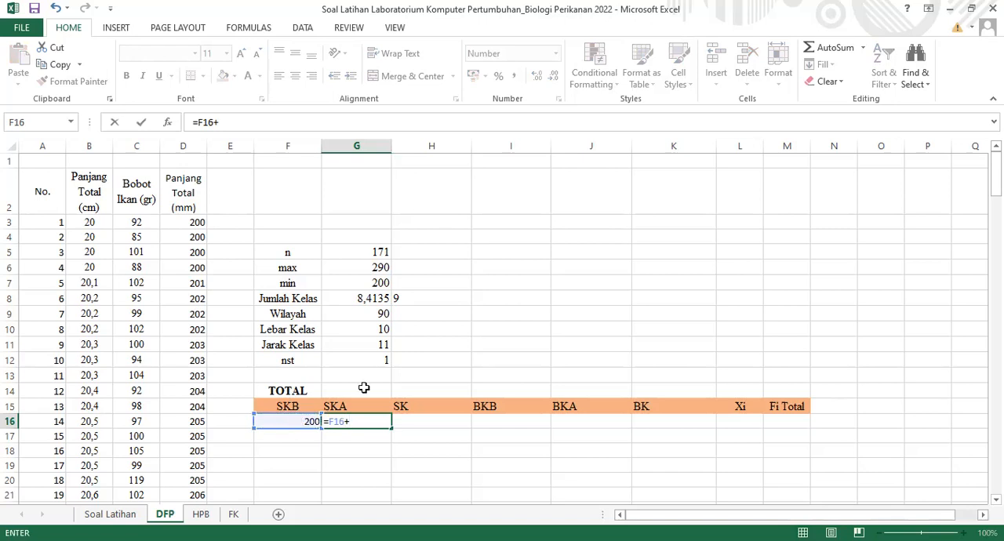
{"action": "left_click", "coordinate": [366, 331]}
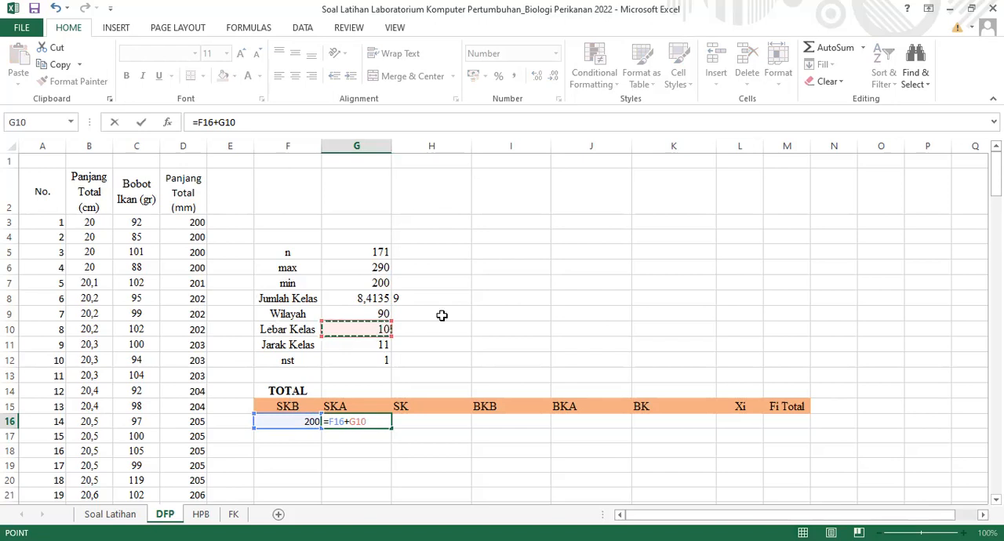
{"action": "key", "text": "F4"}
{"action": "key", "text": "F2"}
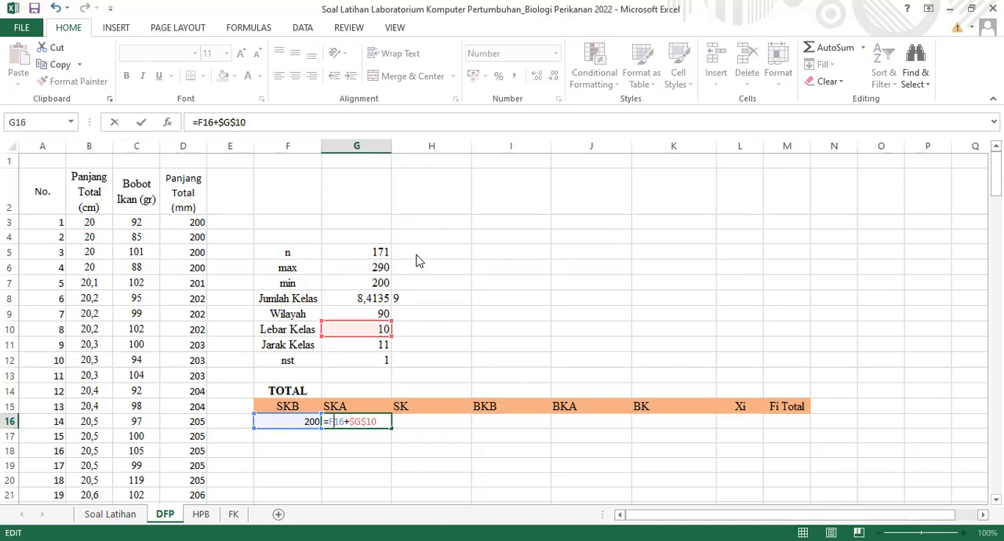
{"action": "key", "text": "F5"}
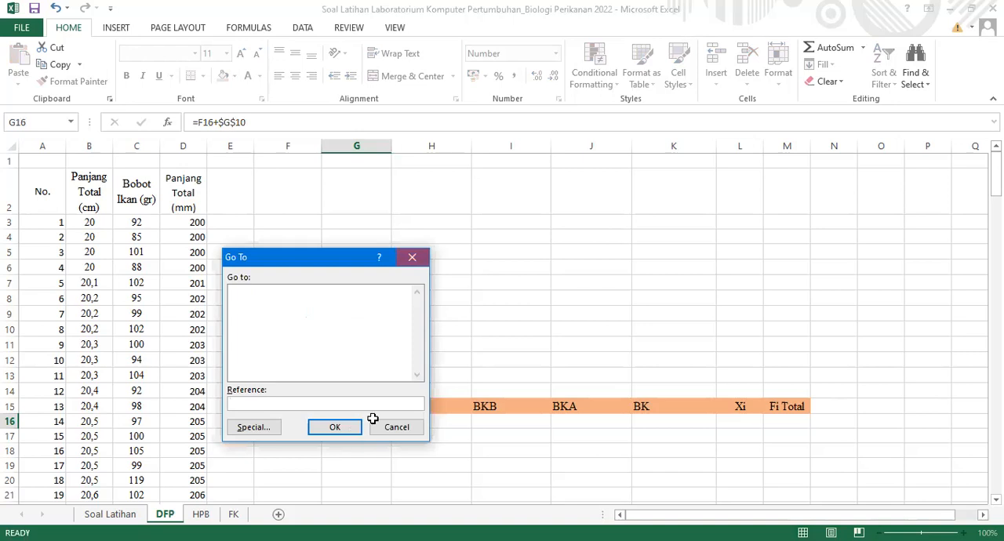
{"action": "key", "text": "Escape"}
Calculate the first SKA in G16 as SKB plus Lebar Kelas using absolute references, =$F$16+$G$10
{"action": "type", "text": "="}
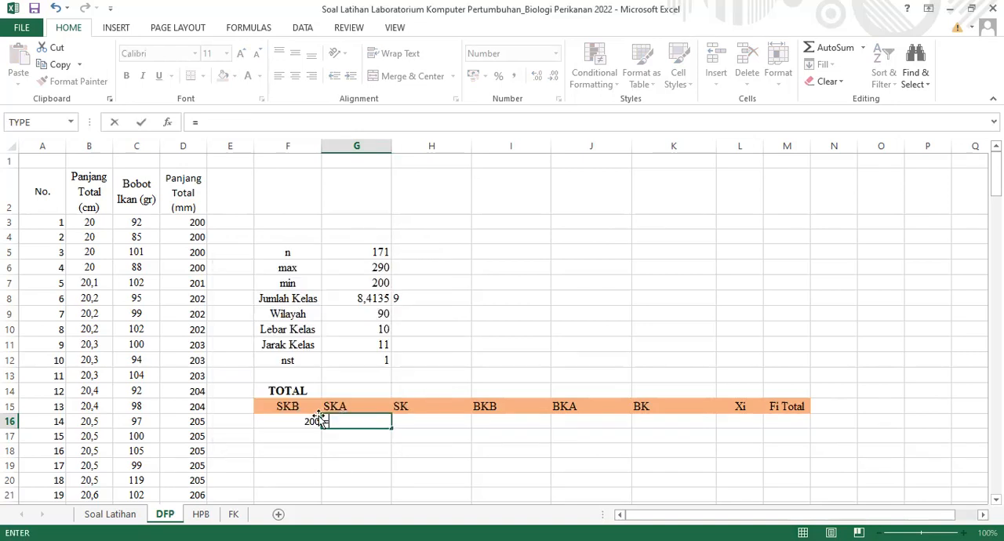
{"action": "left_click", "coordinate": [307, 421]}
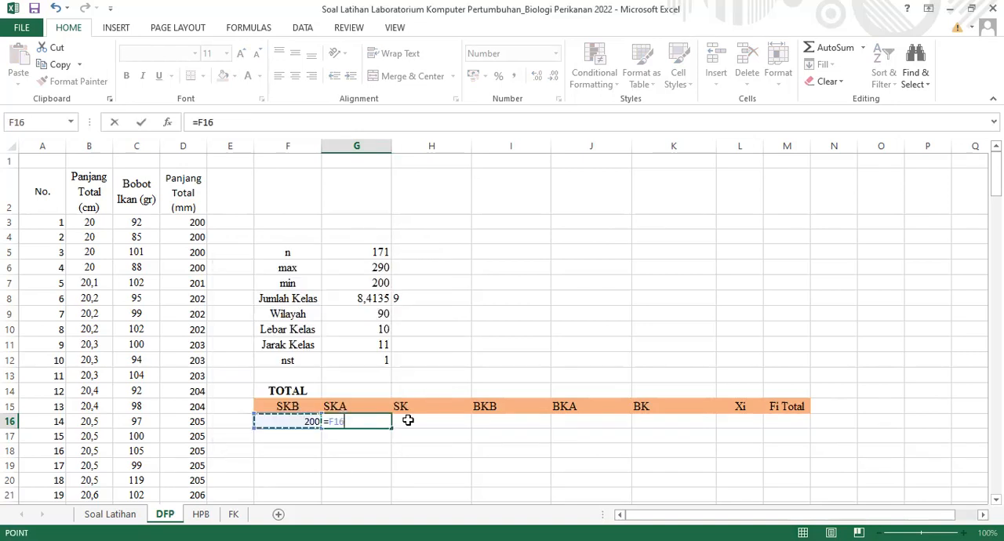
{"action": "key", "text": "F4"}
{"action": "type", "text": "+"}
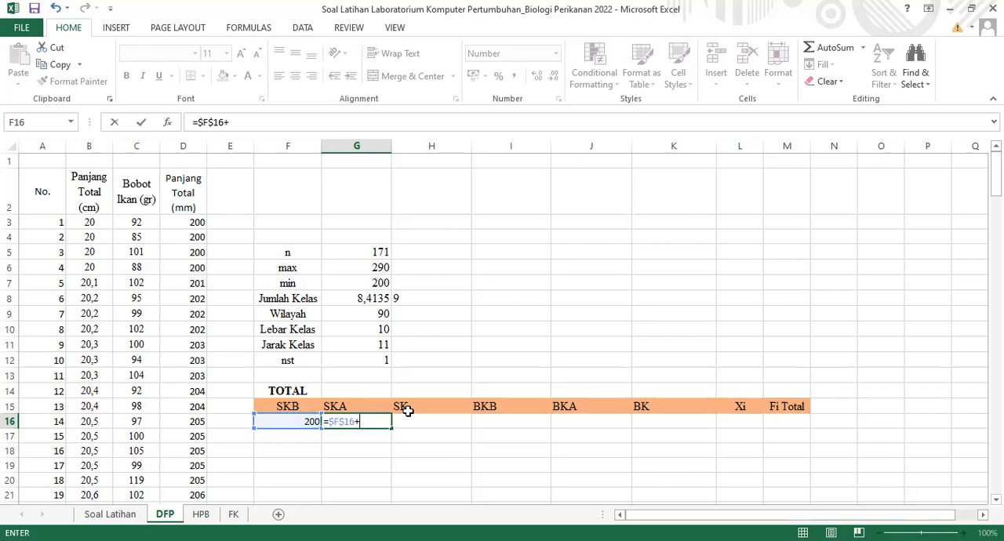
{"action": "left_click", "coordinate": [371, 330]}
{"action": "key", "text": "F4"}
{"action": "key", "text": "Return"}
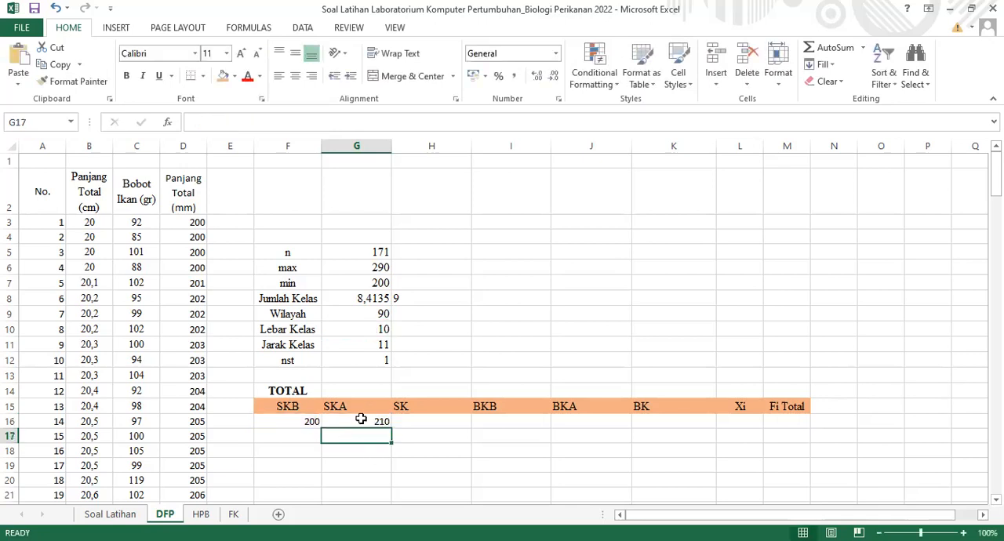
{"action": "left_click", "coordinate": [361, 420]}
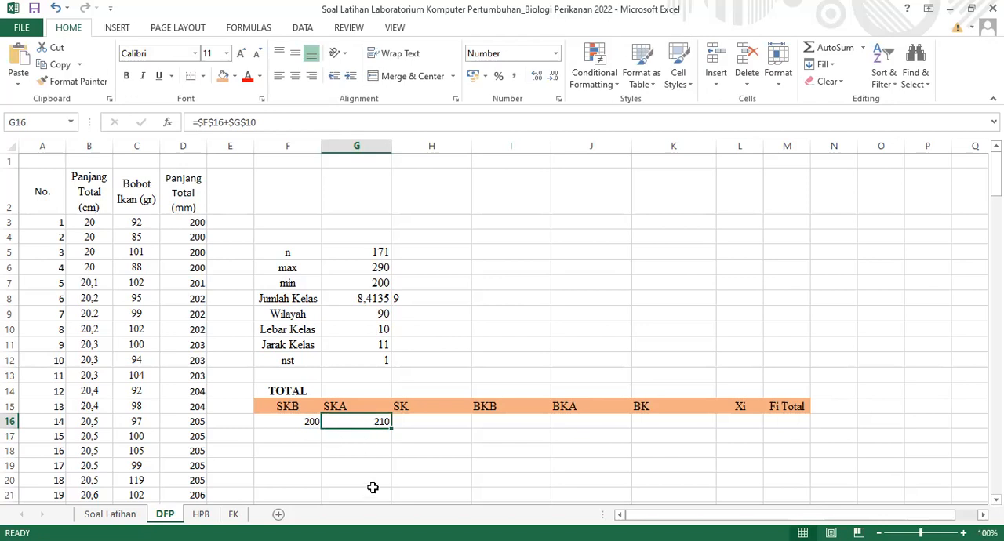
Calculate the second SKB in F17 as the minimum plus Jarak Kelas using absolute references, =$G$7+$G$11
{"action": "left_click", "coordinate": [308, 435]}
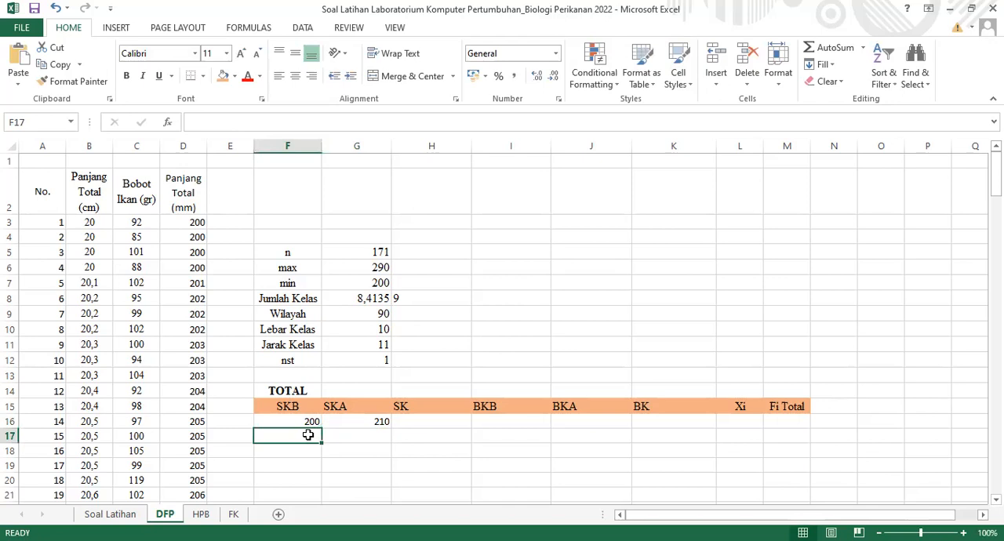
{"action": "type", "text": "="}
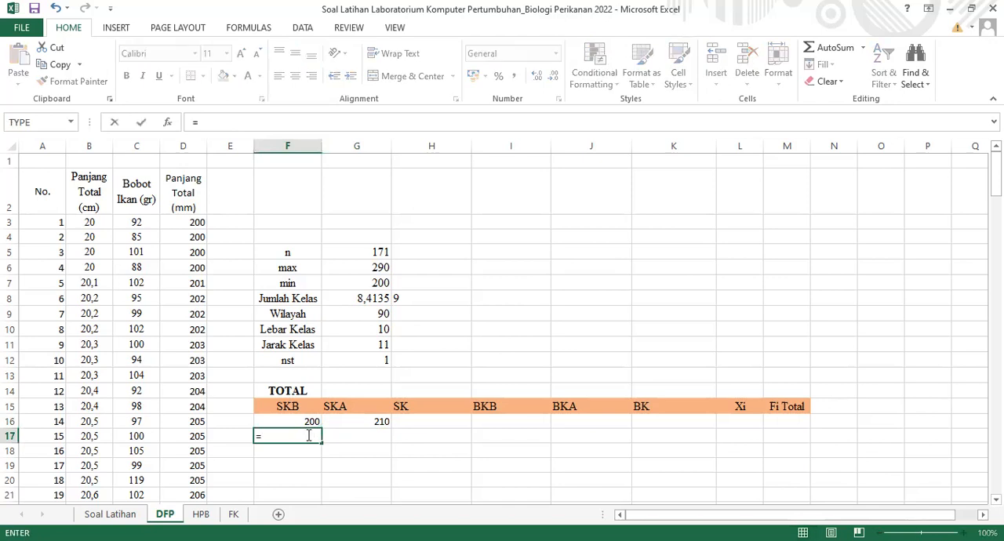
{"action": "left_click", "coordinate": [379, 283]}
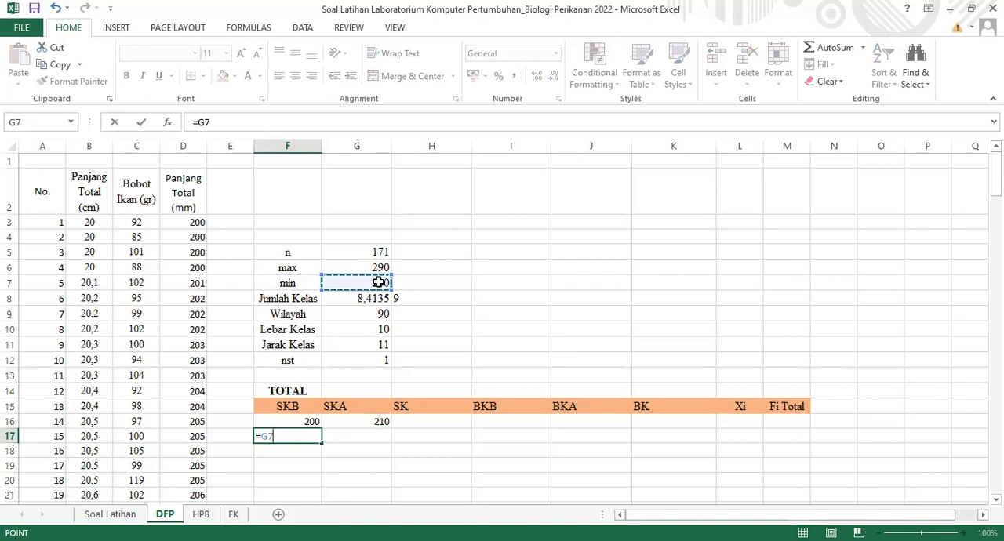
{"action": "type", "text": "+"}
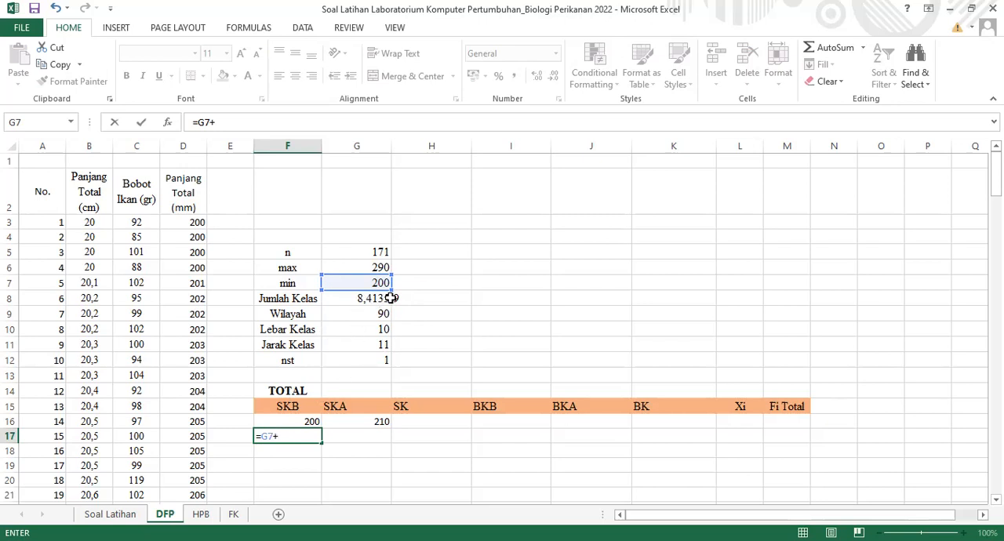
{"action": "left_click", "coordinate": [359, 347]}
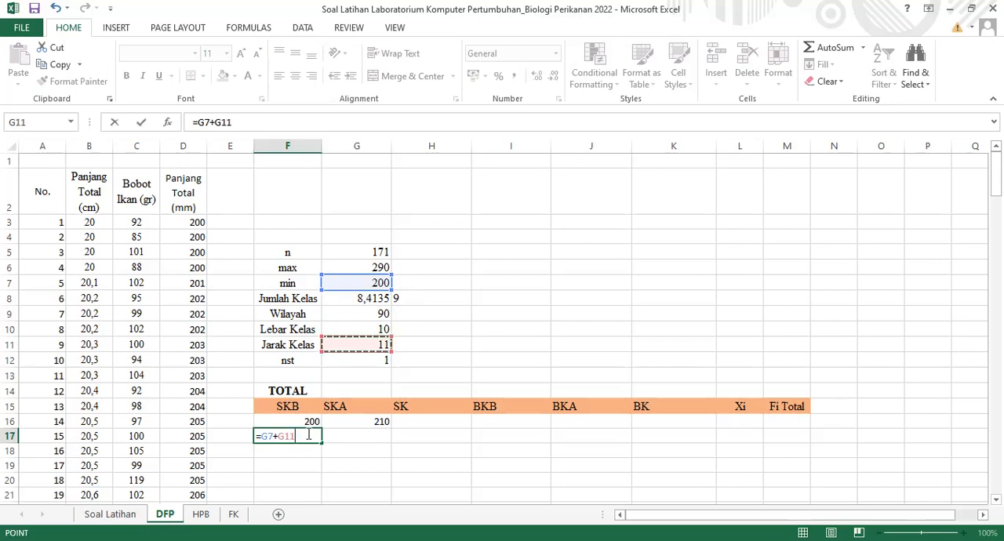
{"action": "key", "text": "F4"}
{"action": "left_click", "coordinate": [272, 437]}
{"action": "key", "text": "F4"}
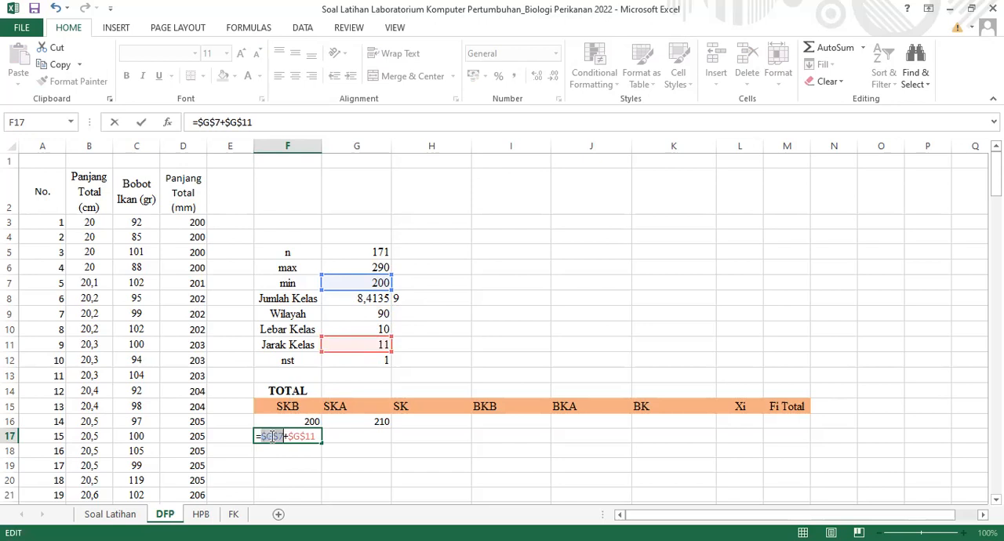
{"action": "left_click", "coordinate": [316, 438]}
{"action": "key", "text": "Return"}
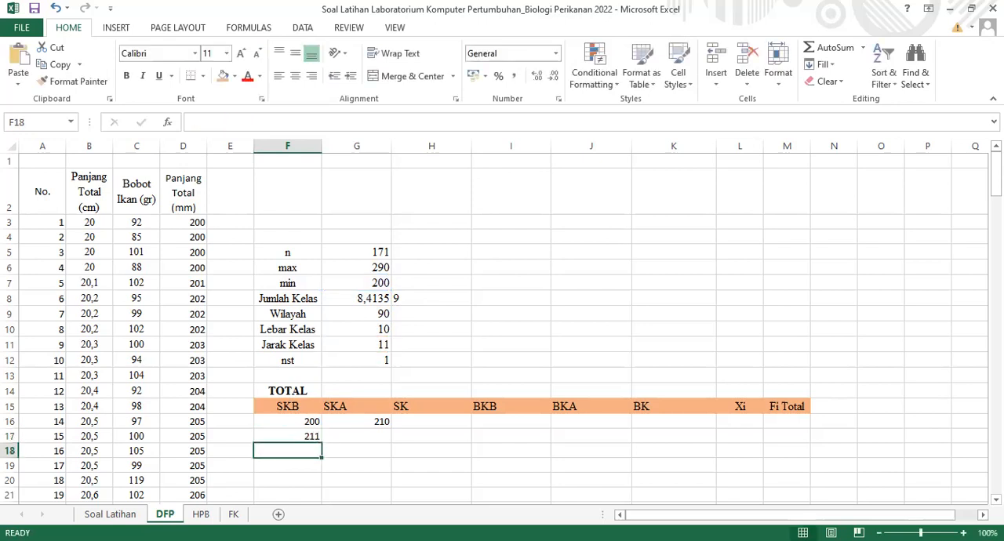
{"action": "left_click", "coordinate": [310, 435]}
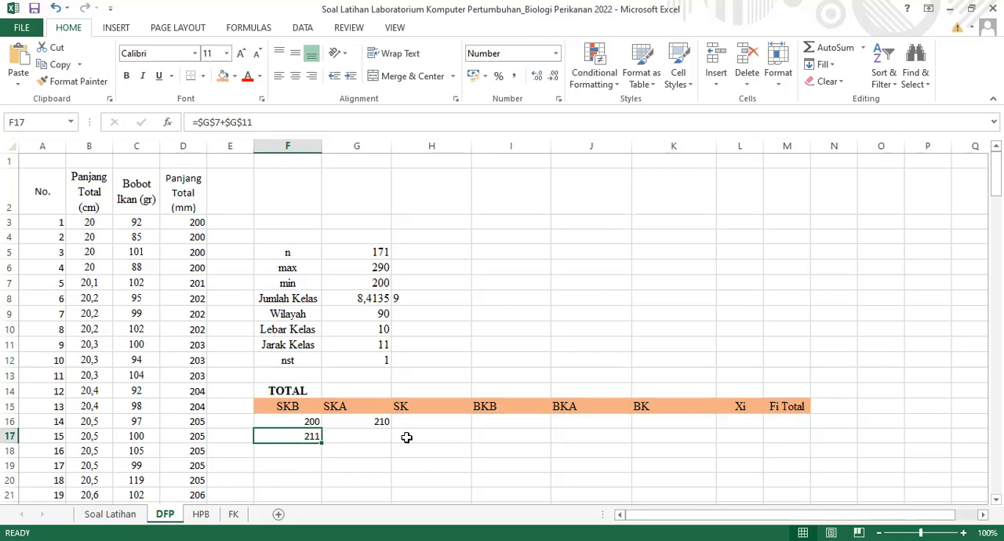
{"action": "left_click", "coordinate": [373, 435]}
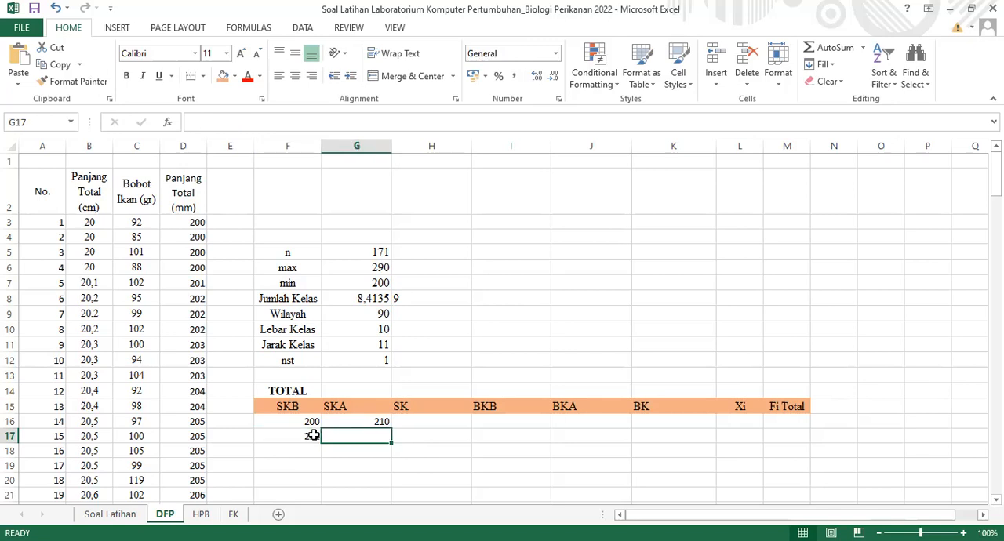
Try to fill the second SKB formula from F17 down to F24 to cover all nine classes
{"action": "left_click", "coordinate": [312, 435]}
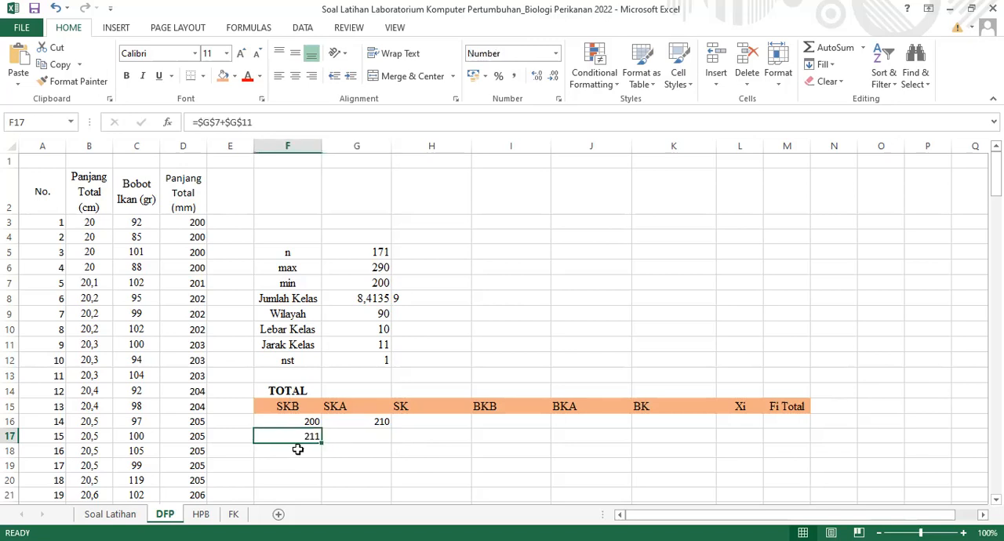
{"action": "left_click", "coordinate": [296, 454]}
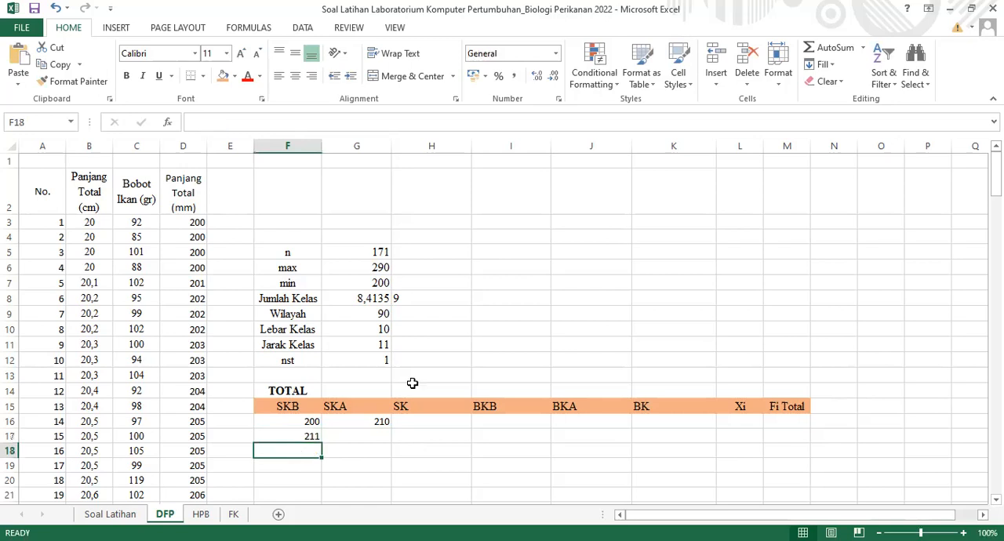
{"action": "left_click", "coordinate": [430, 298]}
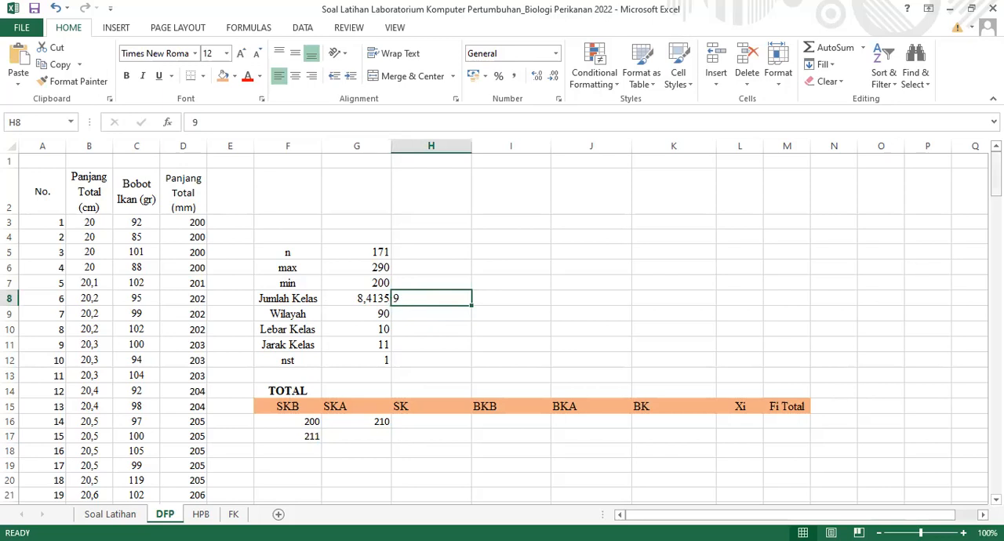
{"action": "scroll", "coordinate": [354, 359], "scroll_direction": "down", "scroll_amount": 1}
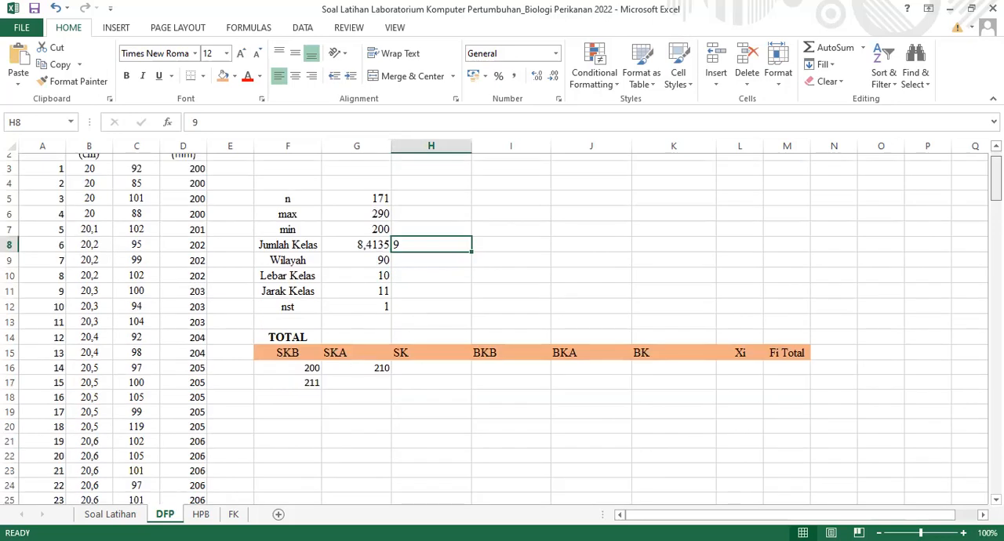
{"action": "scroll", "coordinate": [306, 348], "scroll_direction": "down", "scroll_amount": 1}
{"action": "left_click", "coordinate": [306, 348]}
{"action": "left_click_drag", "start_coordinate": [302, 330], "coordinate": [298, 352]}
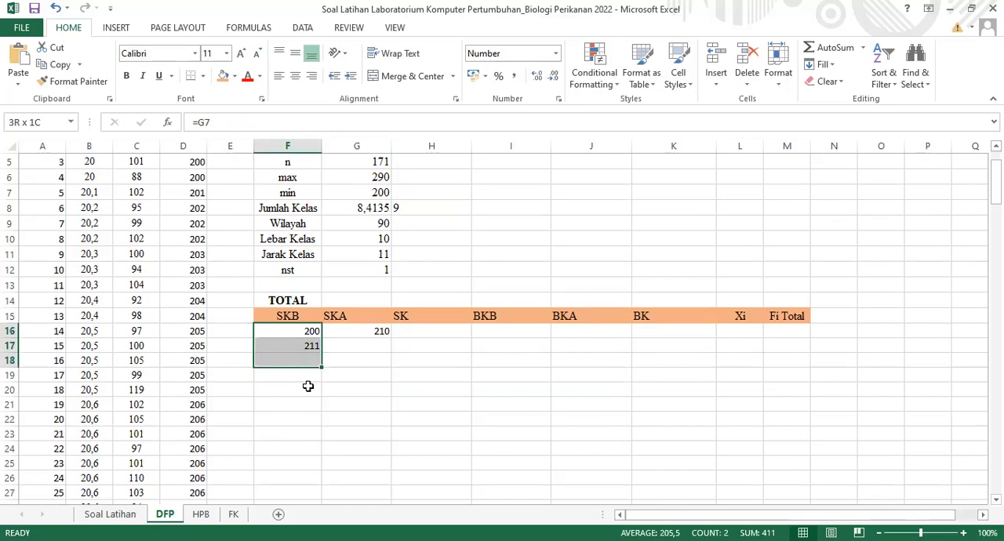
{"action": "left_click", "coordinate": [306, 384]}
{"action": "left_click", "coordinate": [309, 347]}
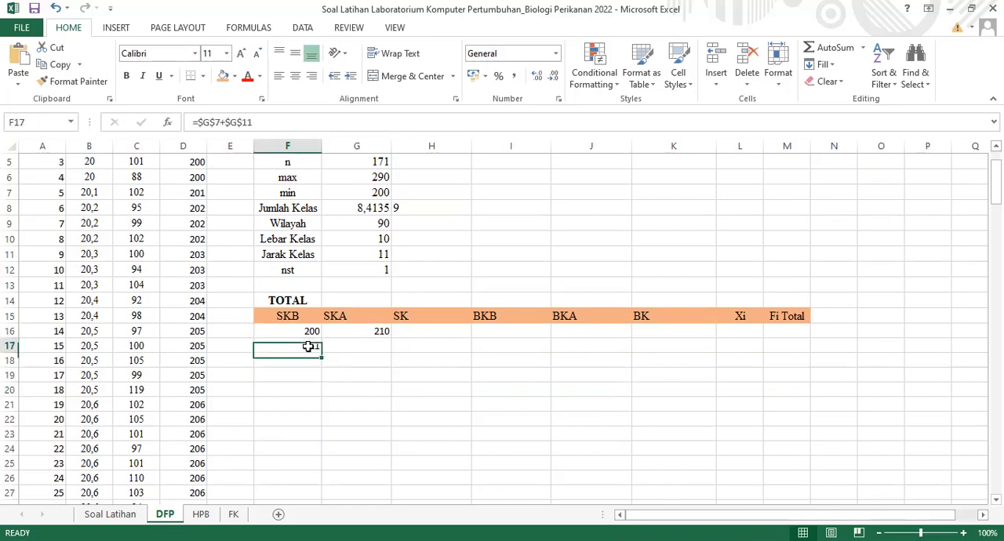
{"action": "left_click_drag", "start_coordinate": [306, 346], "coordinate": [303, 455]}
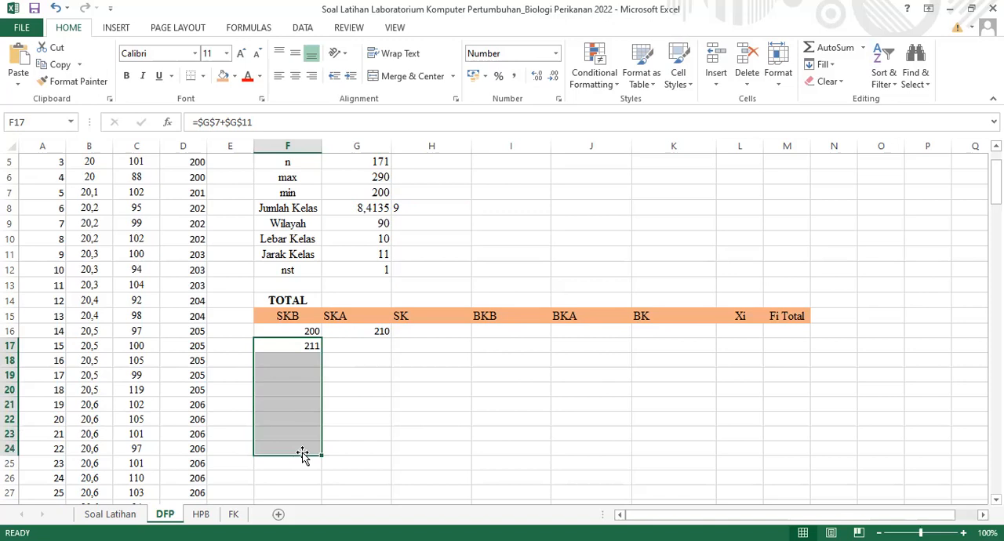
{"action": "left_click", "coordinate": [354, 448]}
{"action": "left_click_drag", "start_coordinate": [312, 347], "coordinate": [323, 454]}
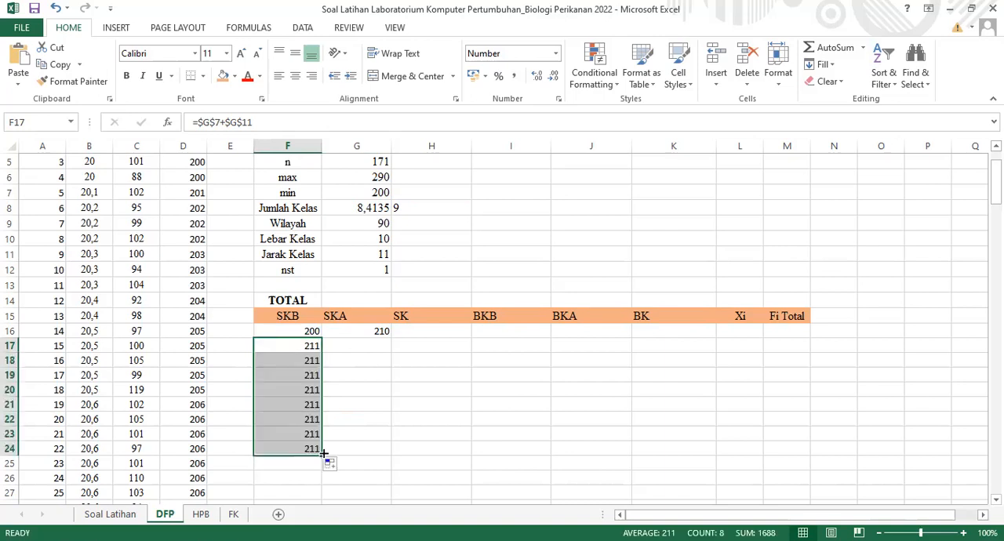
Clear the SKB formulas from F17 through F24, keeping only the first SKB value
{"action": "key", "text": "BackSpace"}
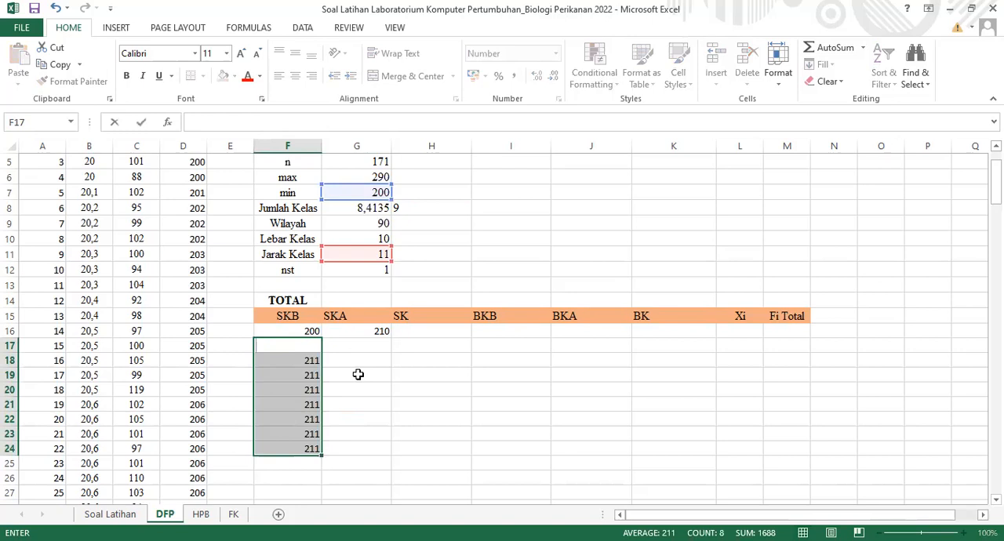
{"action": "key", "text": "Return"}
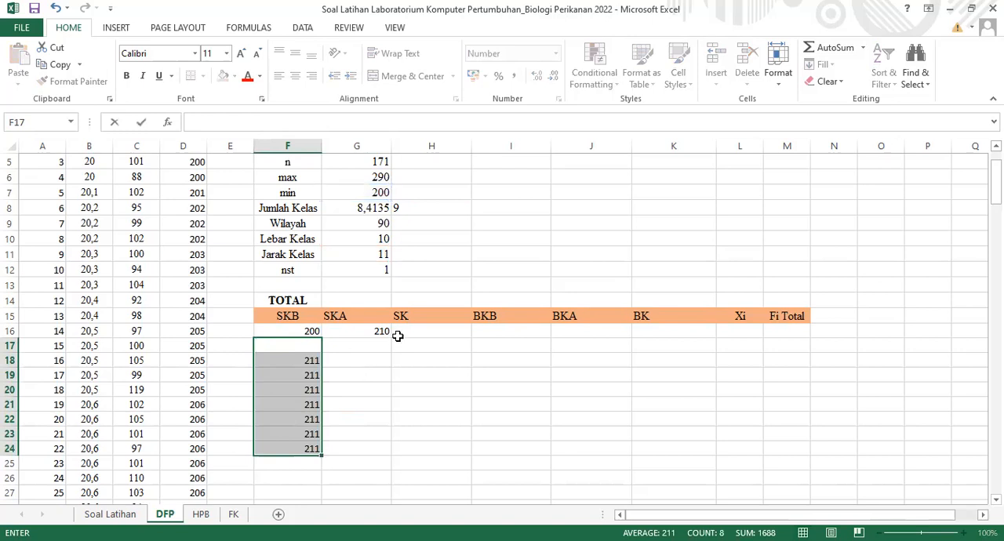
{"action": "left_click", "coordinate": [338, 384]}
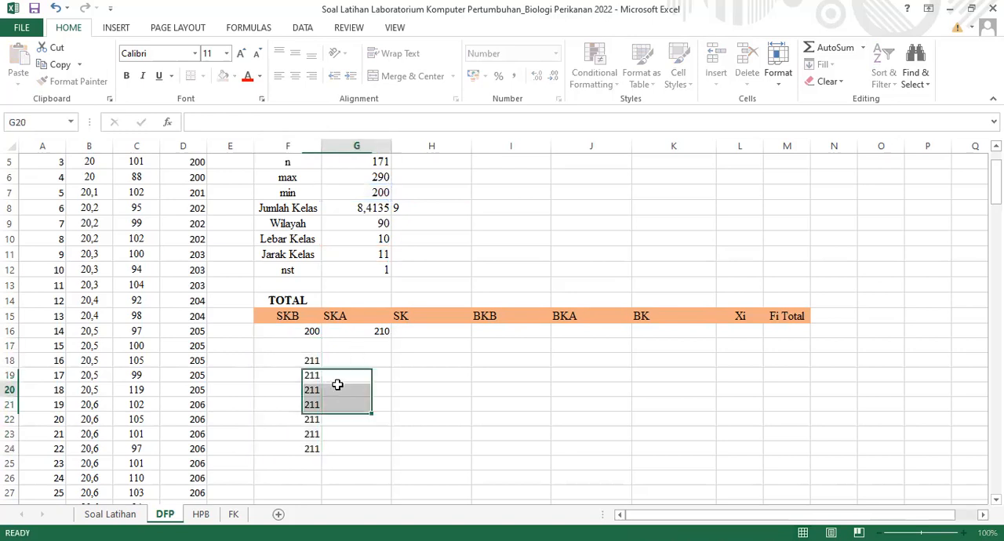
{"action": "left_click", "coordinate": [304, 357]}
{"action": "left_click_drag", "start_coordinate": [301, 359], "coordinate": [296, 448]}
{"action": "key", "text": "Delete"}
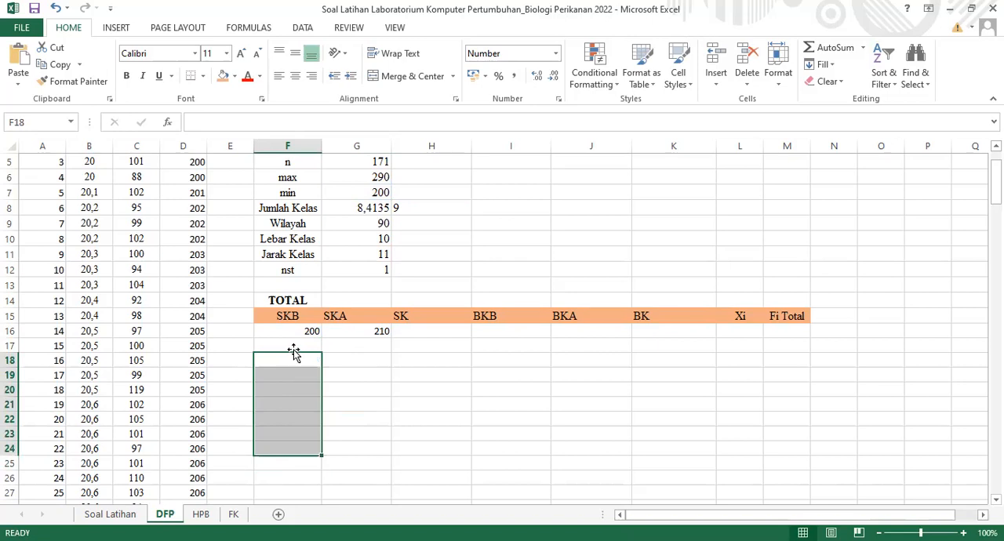
Replace the first SKA formula in G16 with =F16+$G$10, keeping only the Lebar Kelas reference absolute
{"action": "left_click", "coordinate": [347, 333]}
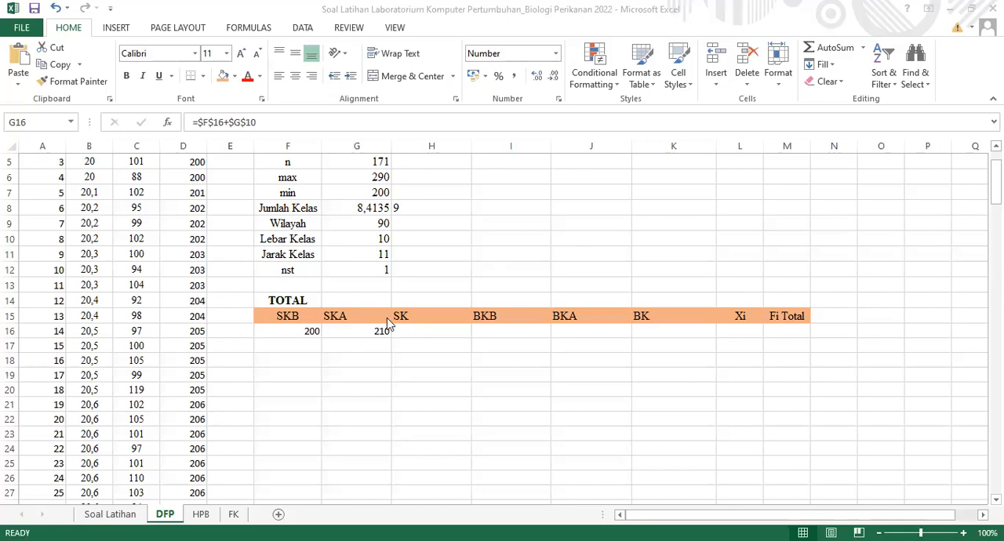
{"action": "left_click", "coordinate": [380, 331]}
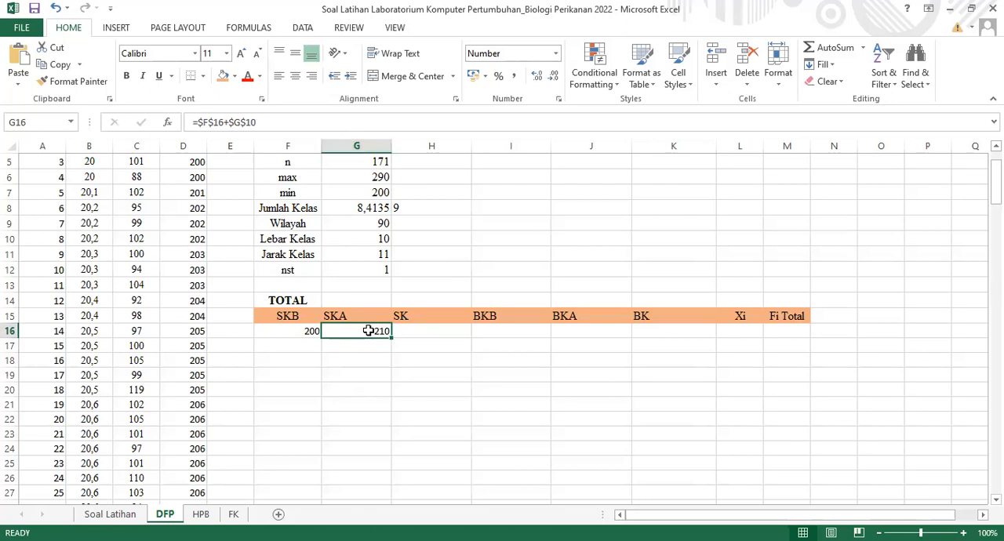
{"action": "key", "text": "Delete"}
{"action": "type", "text": "="}
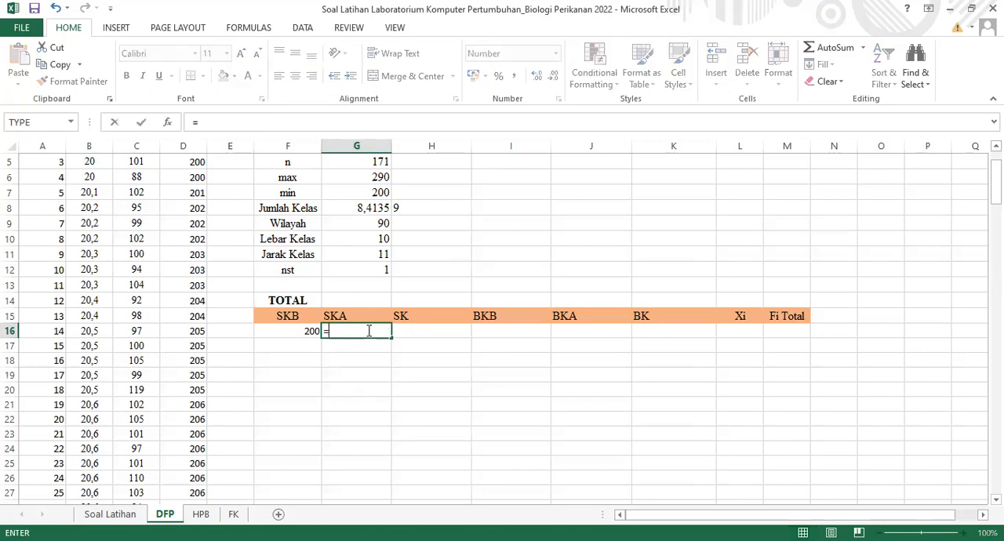
{"action": "left_click", "coordinate": [296, 332]}
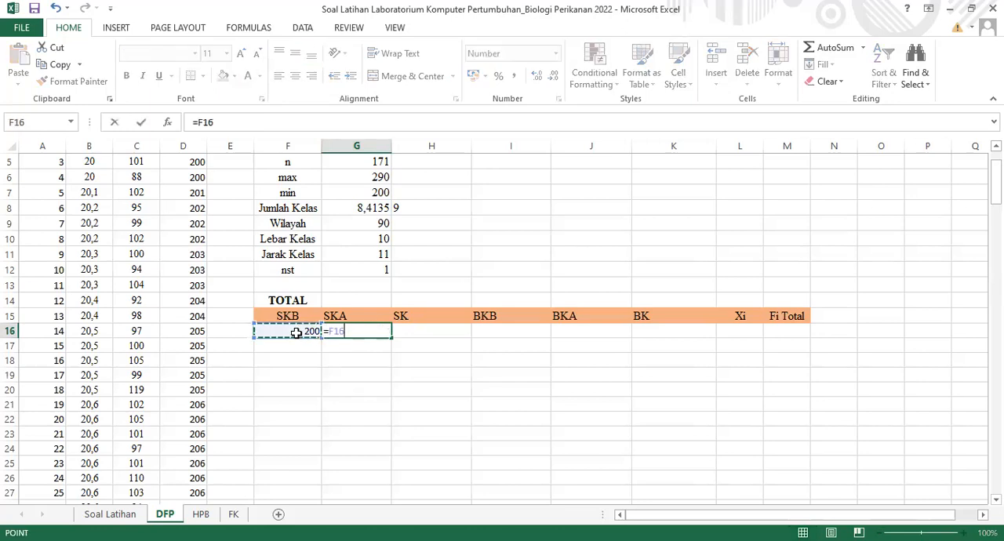
{"action": "type", "text": "+"}
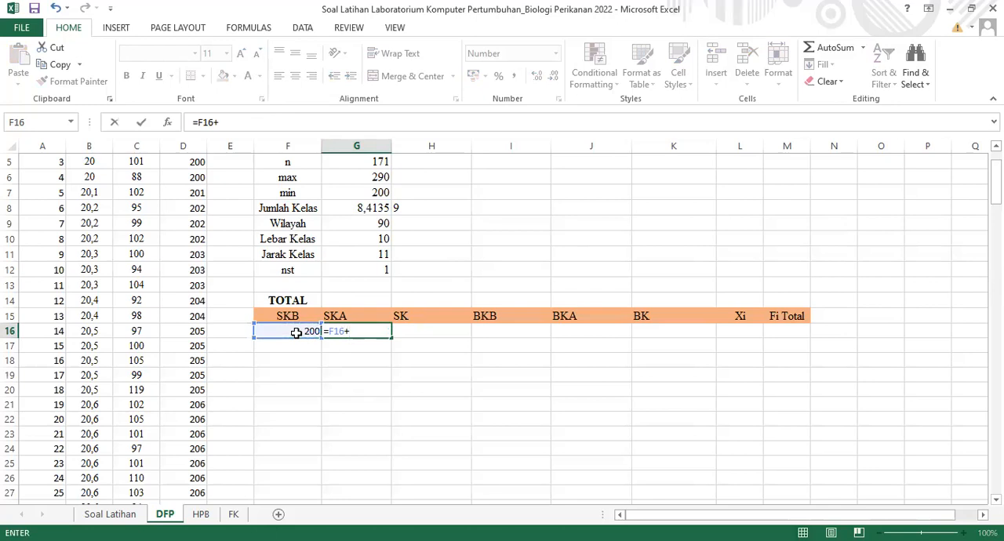
{"action": "left_click", "coordinate": [369, 240]}
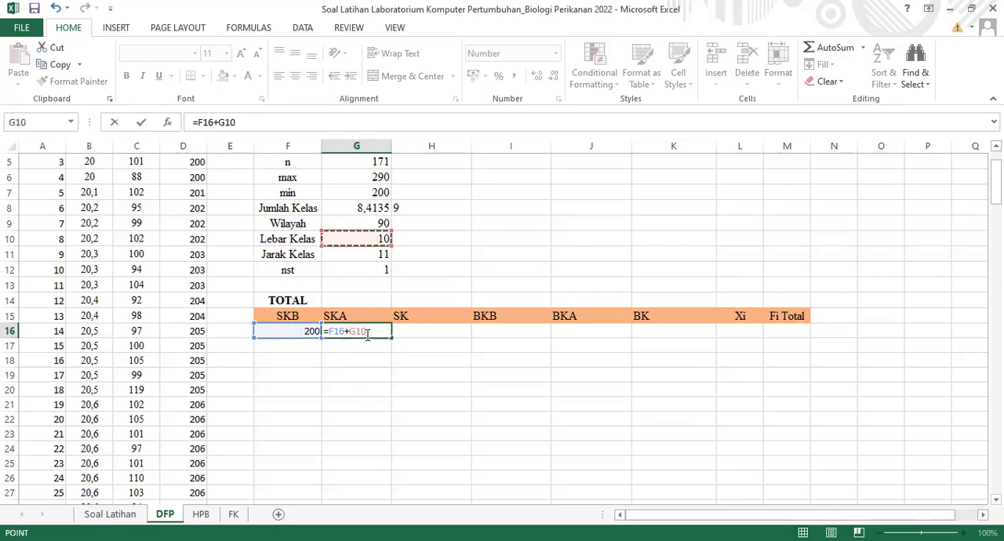
{"action": "left_click", "coordinate": [355, 331]}
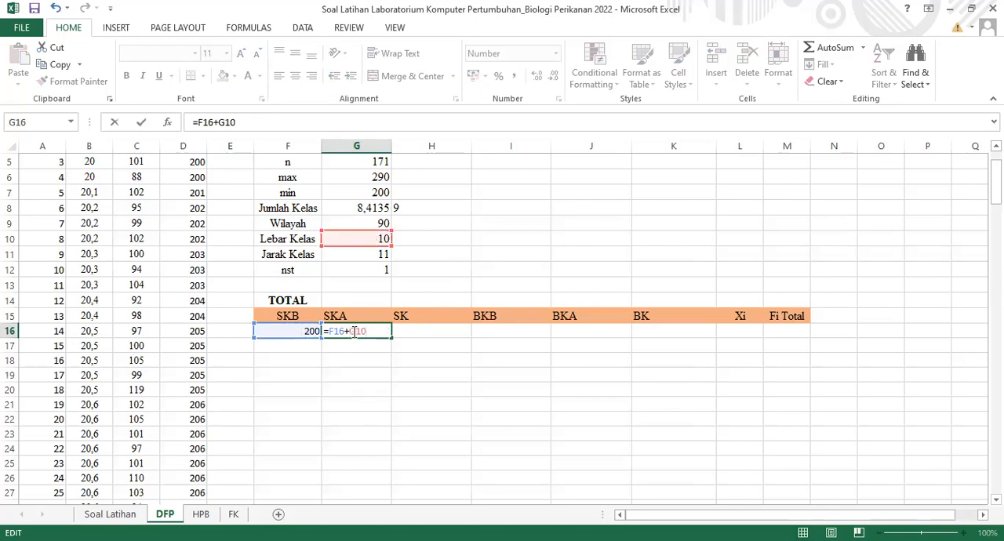
{"action": "key", "text": "F4"}
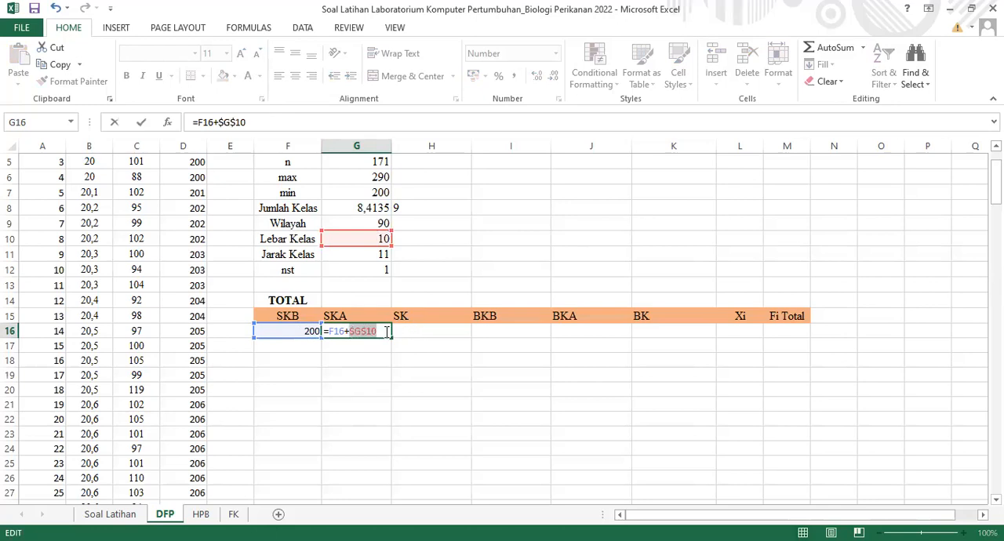
{"action": "key", "text": "Return"}
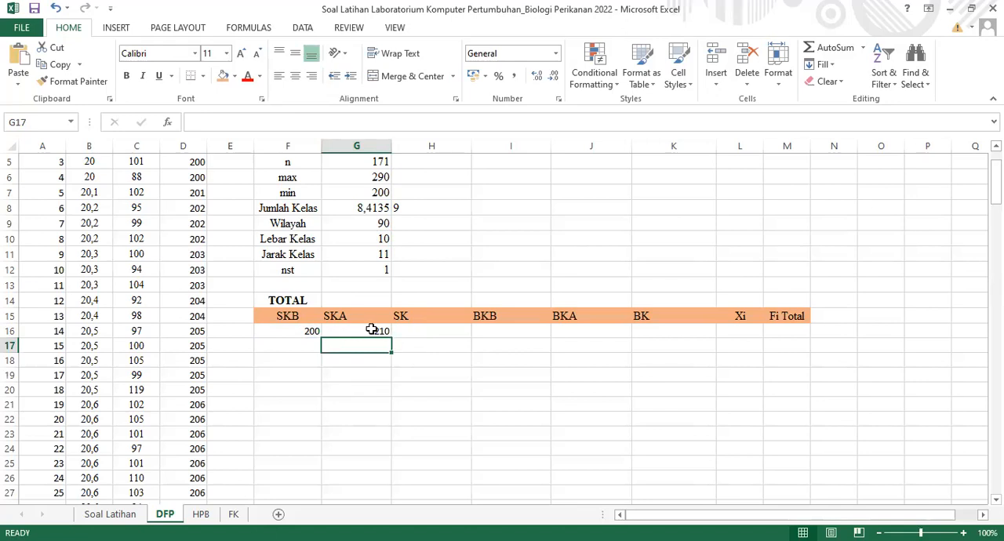
{"action": "left_click", "coordinate": [372, 330]}
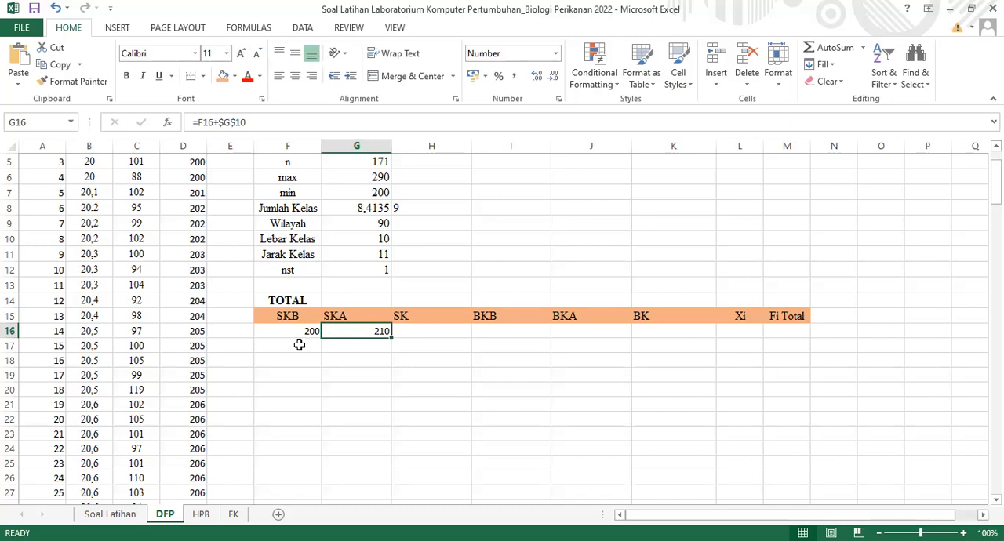
Calculate the second SKB in F17 as the previous SKB plus the absolute Jarak Kelas reference, =F16+$G$11
{"action": "left_click", "coordinate": [298, 345]}
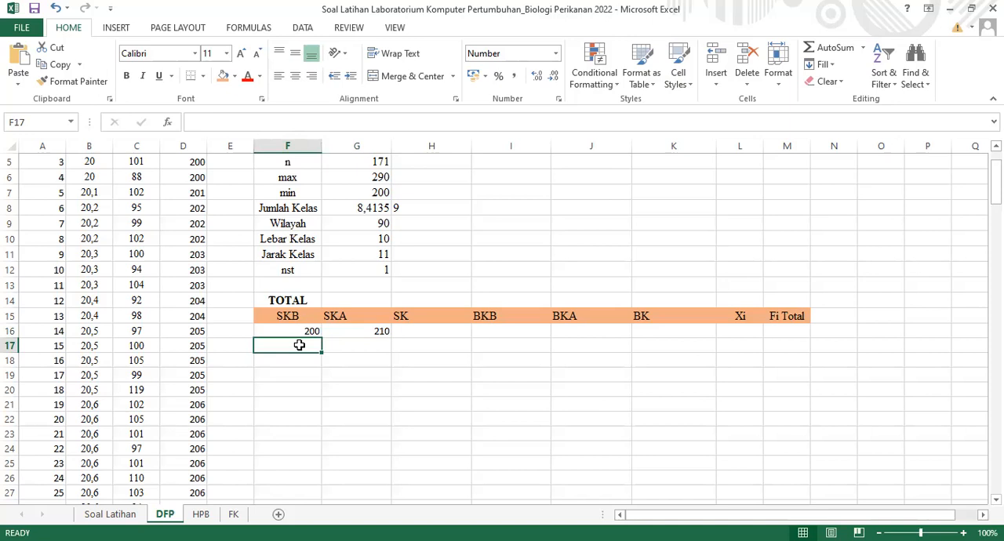
{"action": "type", "text": "="}
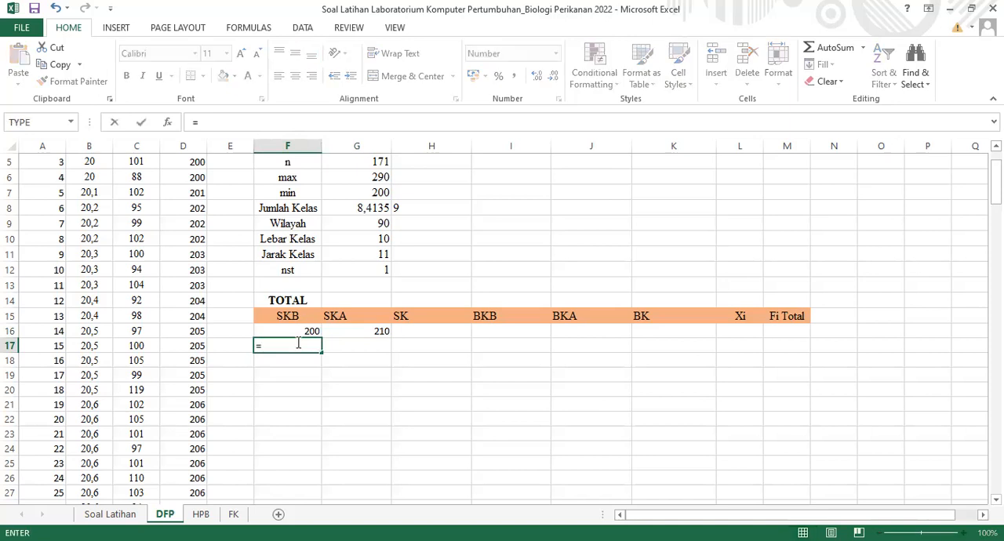
{"action": "left_click", "coordinate": [294, 332]}
{"action": "type", "text": "+"}
{"action": "left_click", "coordinate": [381, 254]}
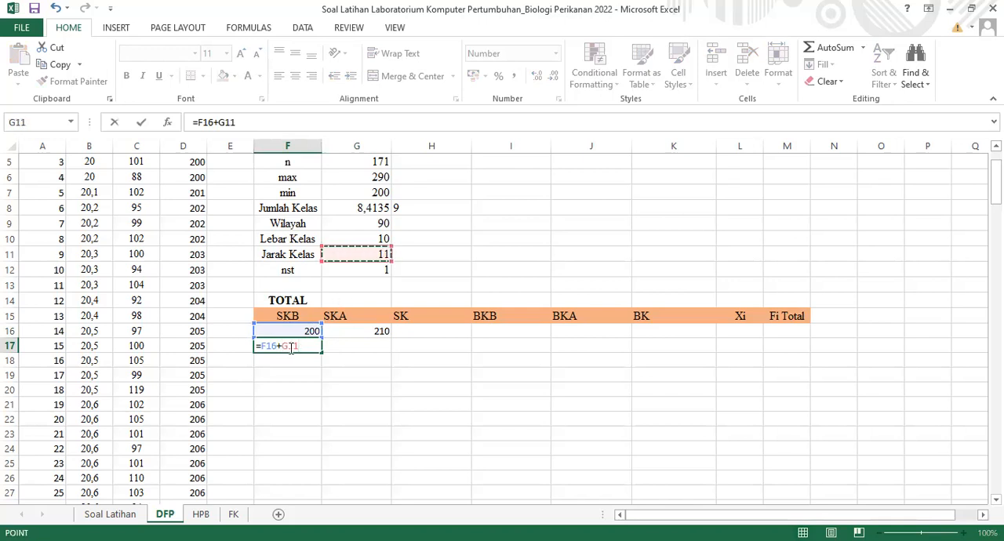
{"action": "key", "text": "F4"}
{"action": "key", "text": "Return"}
{"action": "left_click", "coordinate": [311, 346]}
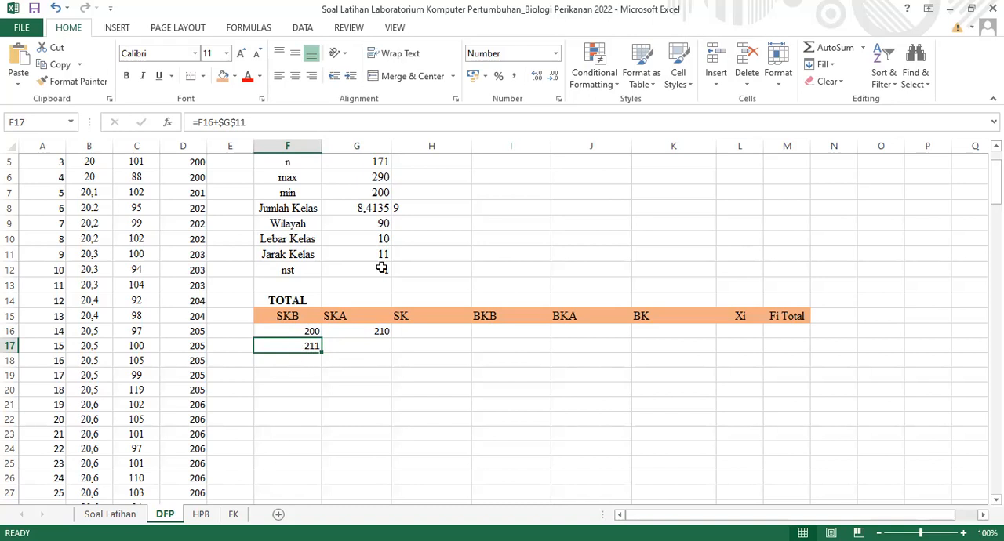
Fill the SKB formula from F17 down to F24 to complete the nine classes
{"action": "left_click", "coordinate": [416, 207]}
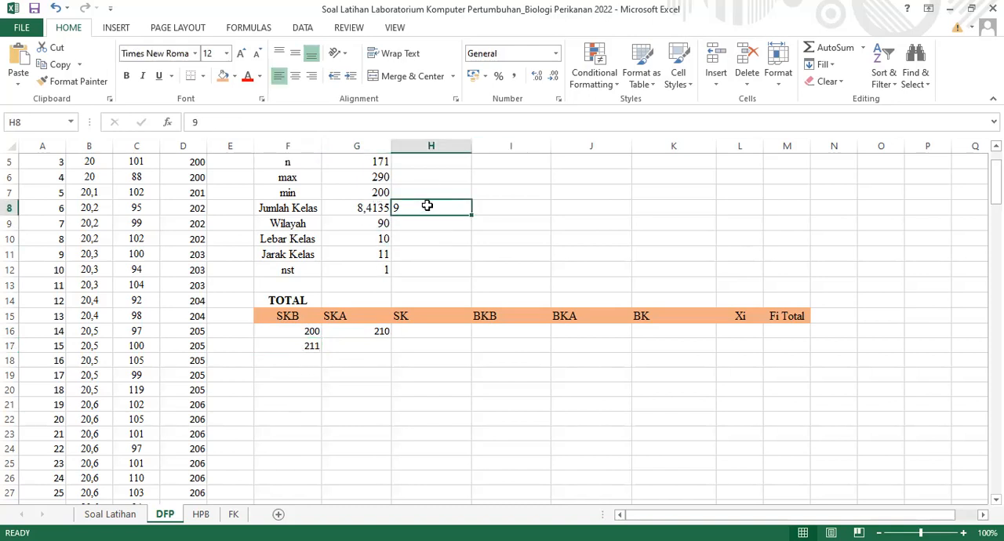
{"action": "left_click", "coordinate": [295, 360]}
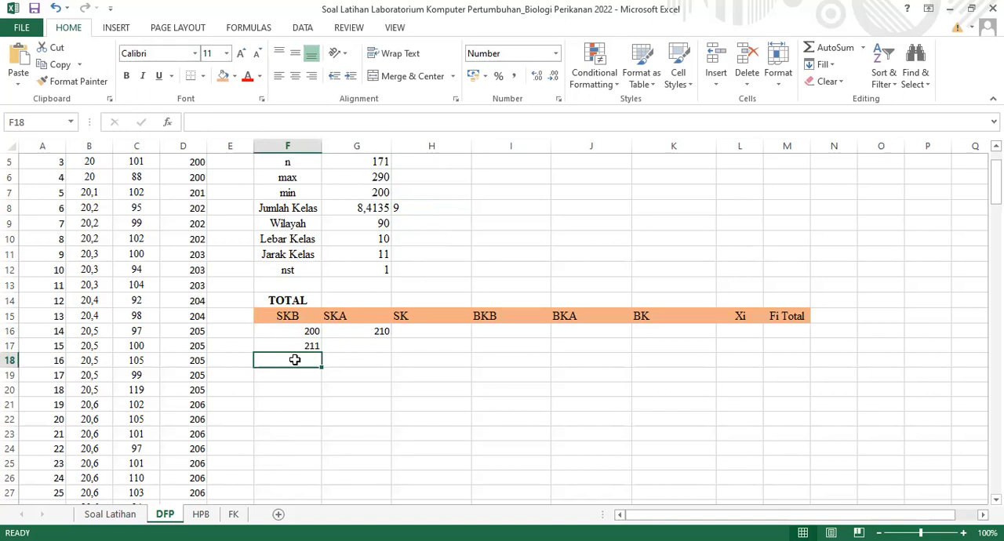
{"action": "left_click", "coordinate": [303, 343]}
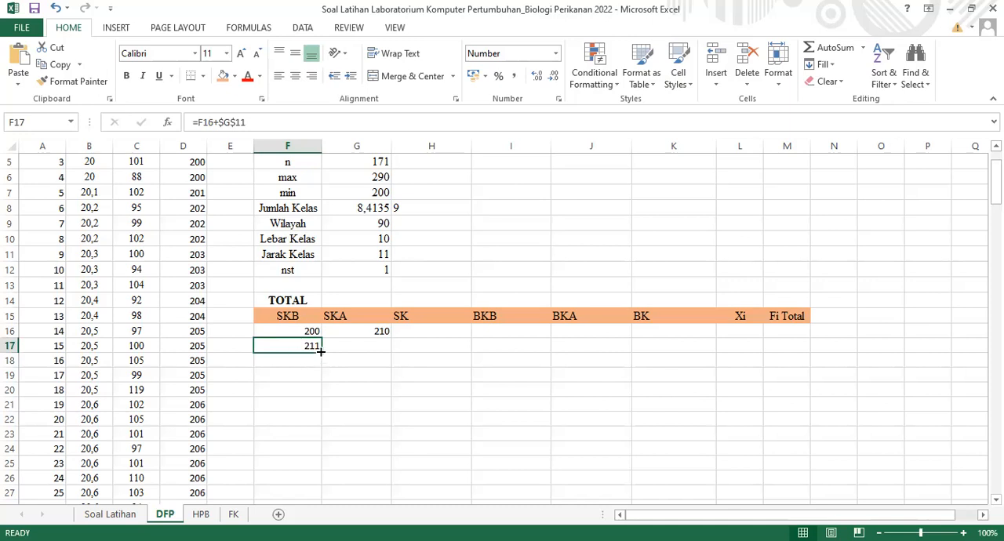
{"action": "left_click_drag", "start_coordinate": [322, 352], "coordinate": [318, 458]}
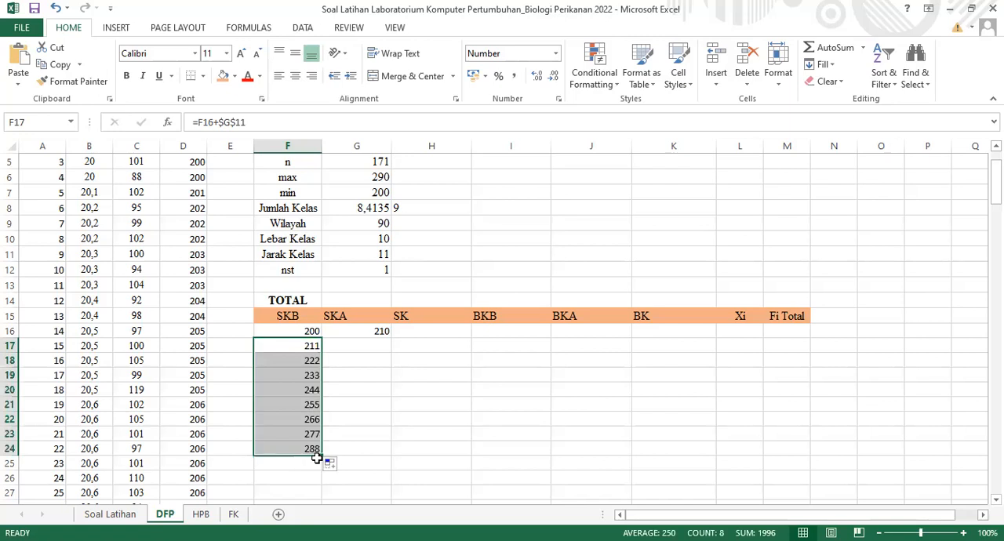
Fill the SKA formula from G16 down to G24 for all nine classes
{"action": "left_click", "coordinate": [355, 349]}
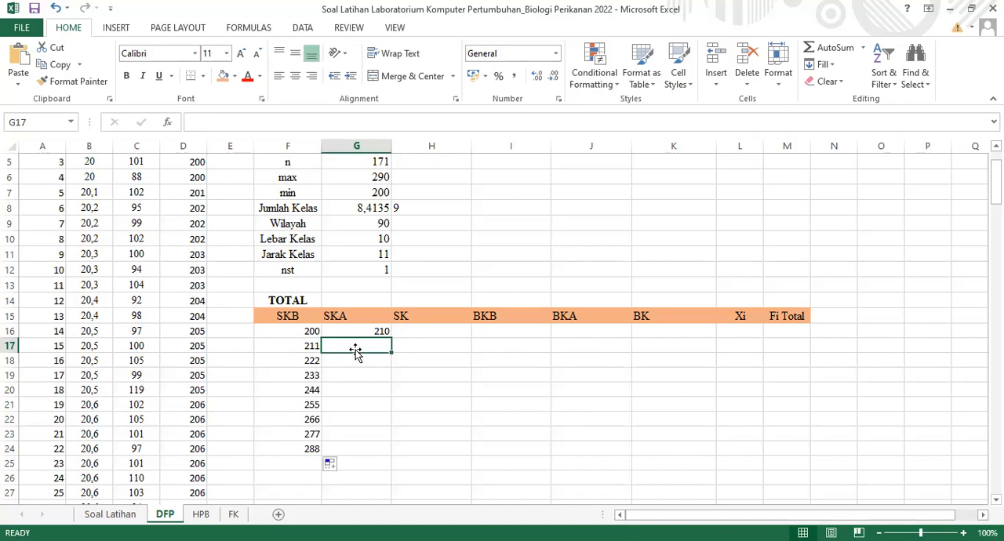
{"action": "left_click", "coordinate": [368, 331]}
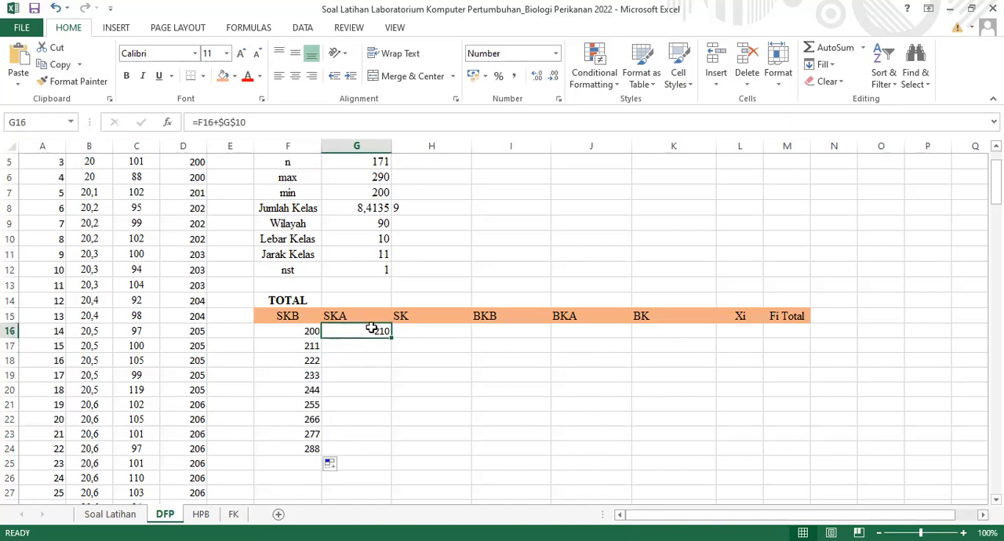
{"action": "left_click_drag", "start_coordinate": [391, 336], "coordinate": [395, 454]}
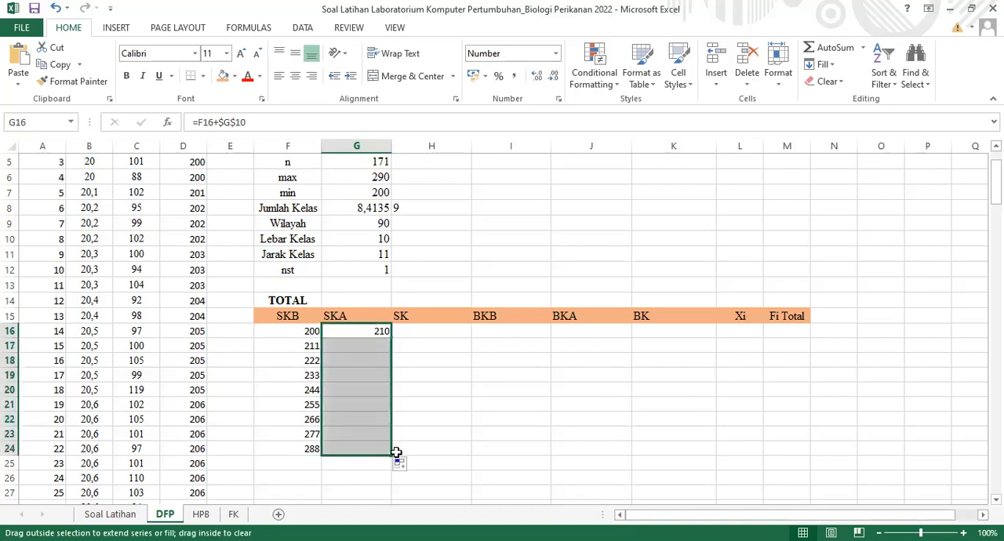
Combine SKB and SKA into the first SK class in H16 with =F16&-G16 and fill it down to H24
{"action": "left_click", "coordinate": [451, 345]}
{"action": "left_click", "coordinate": [429, 331]}
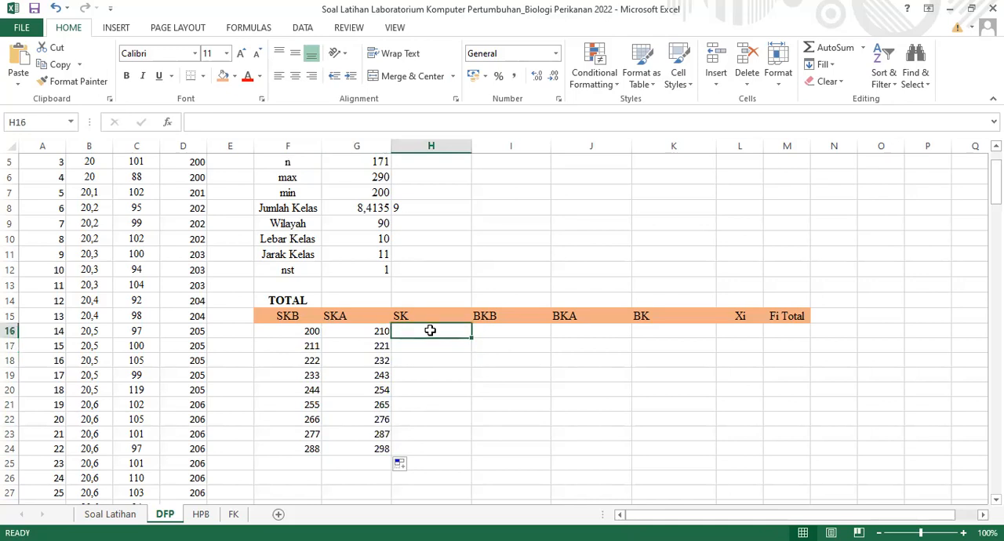
{"action": "type", "text": "="}
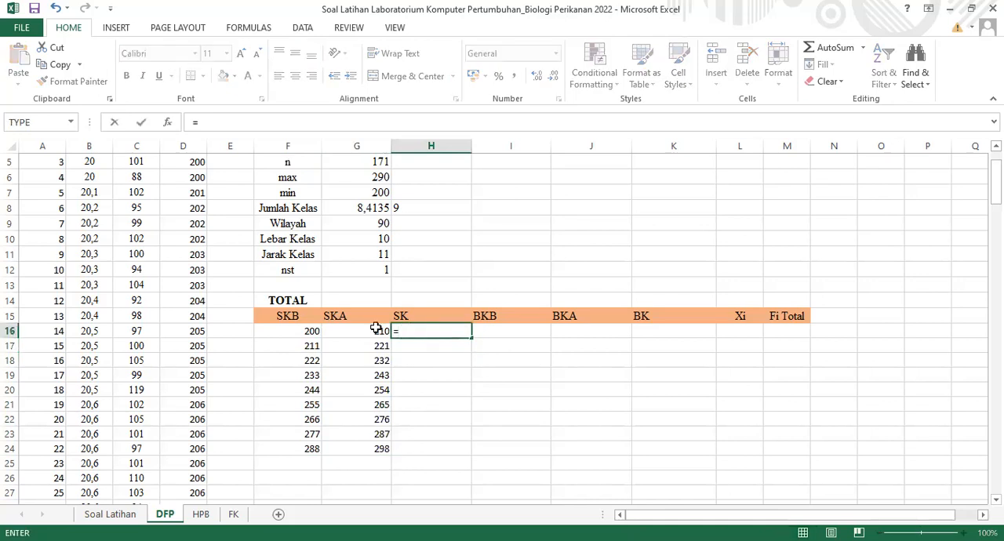
{"action": "left_click", "coordinate": [294, 332]}
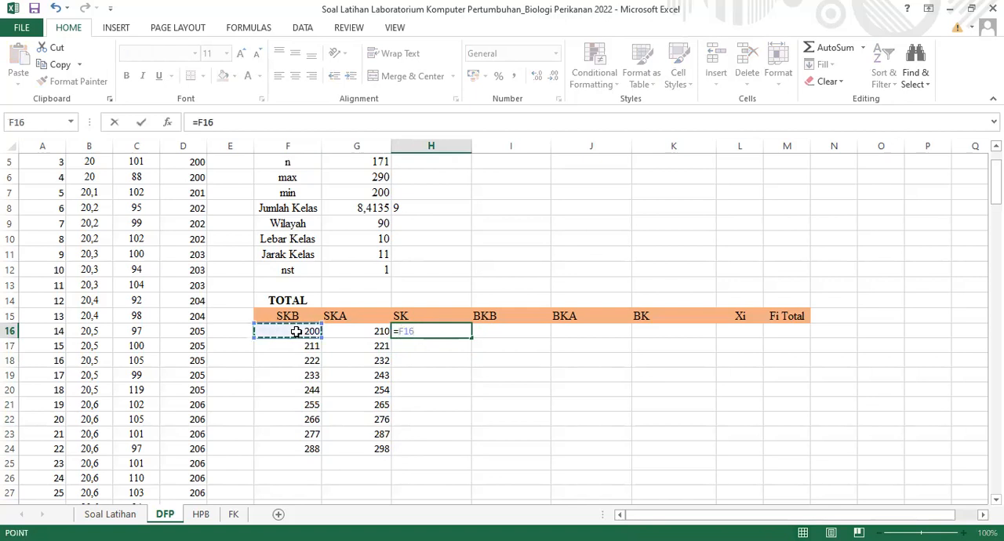
{"action": "type", "text": "&-"}
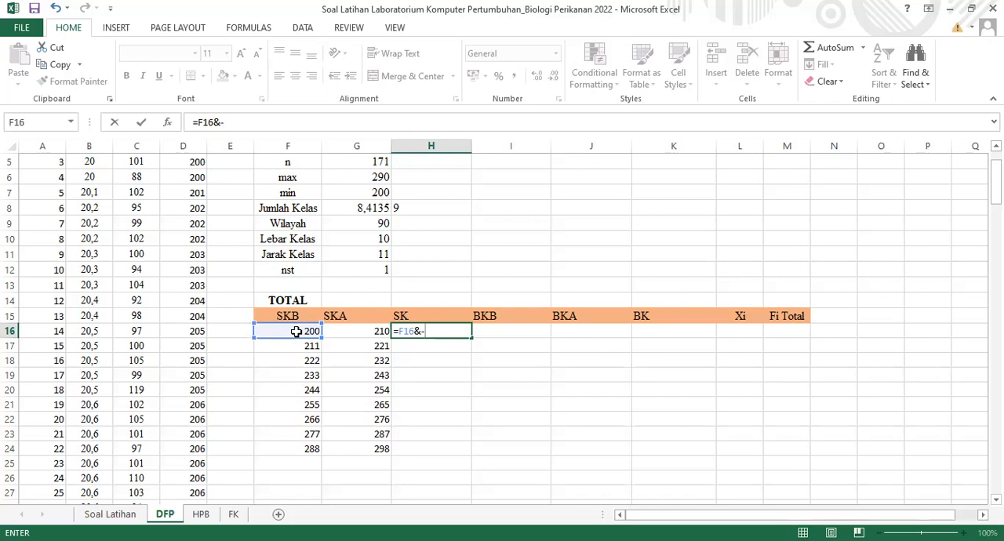
{"action": "type", "text": "\"-\"&"}
{"action": "left_click", "coordinate": [375, 331]}
{"action": "key", "text": "Return"}
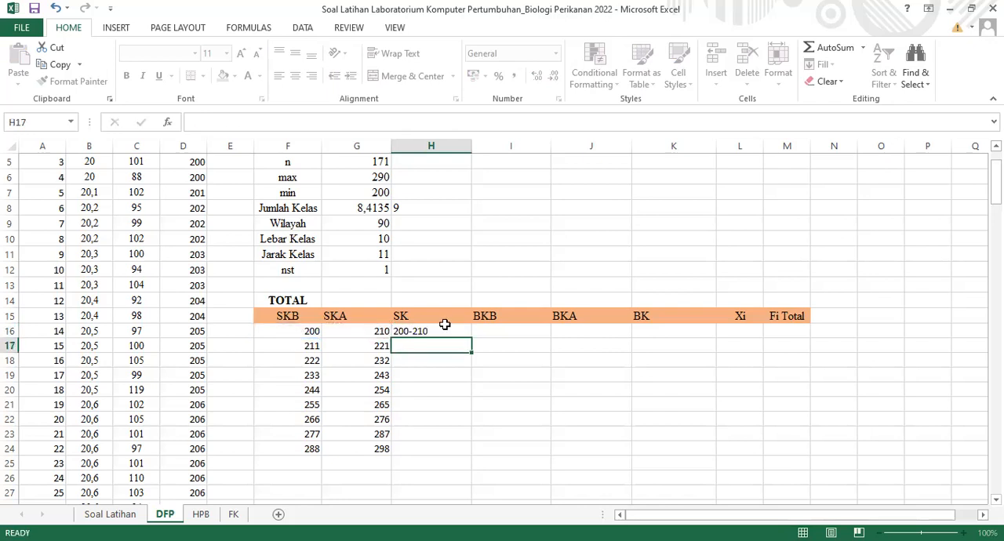
{"action": "left_click", "coordinate": [447, 327]}
{"action": "left_click_drag", "start_coordinate": [471, 339], "coordinate": [471, 453]}
Calculate the first BKB in I16 as SKB minus half of nst, =F16-(1/2*G12)
{"action": "left_click", "coordinate": [499, 332]}
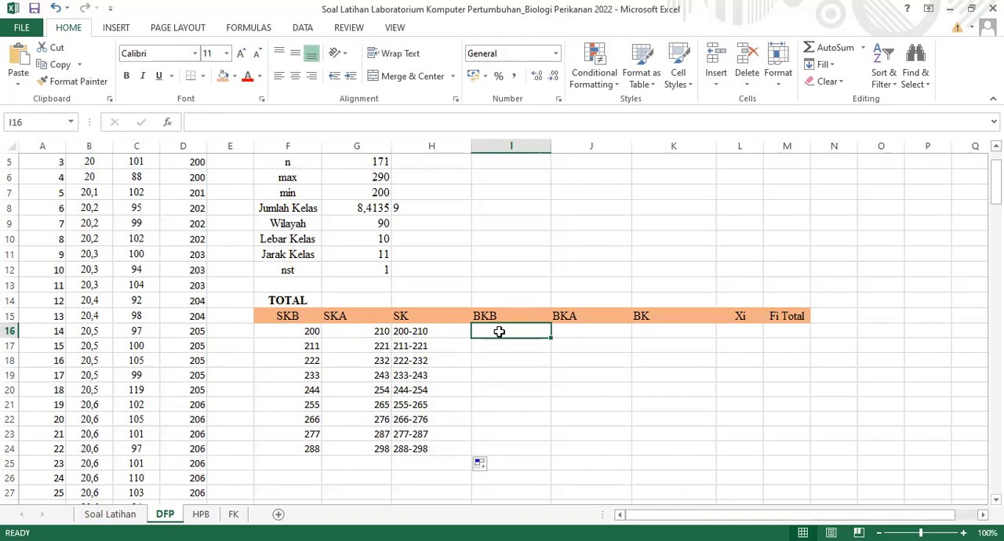
{"action": "type", "text": "="}
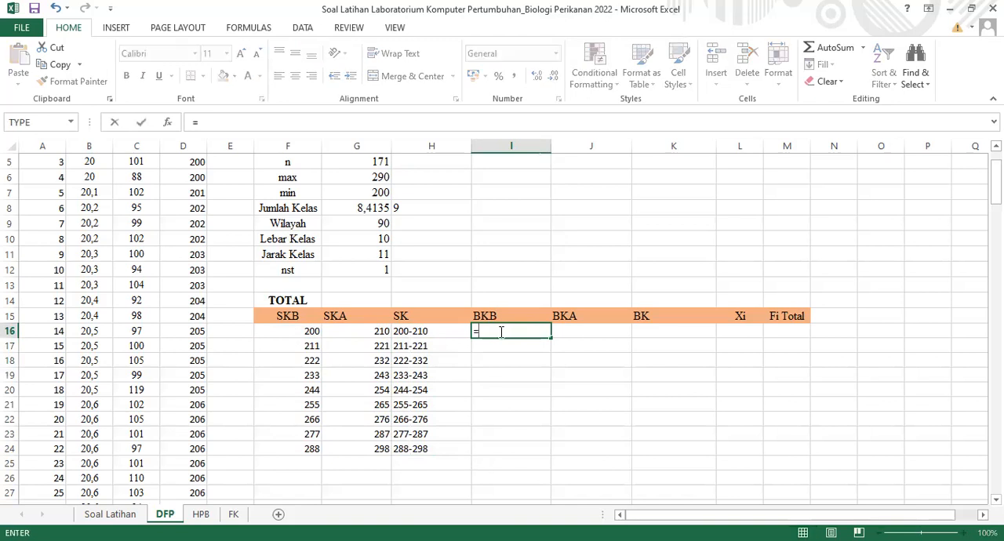
{"action": "left_click", "coordinate": [296, 330]}
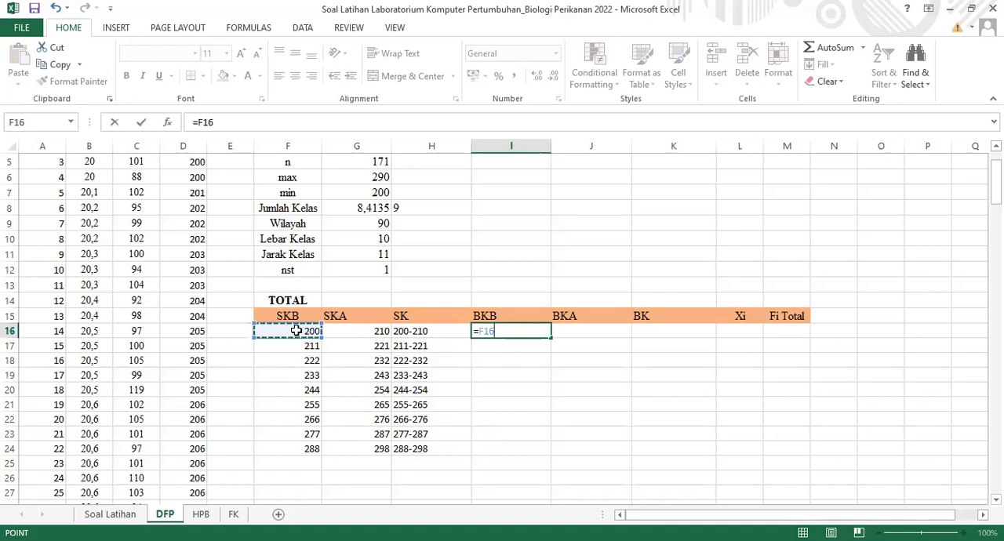
{"action": "type", "text": "-("}
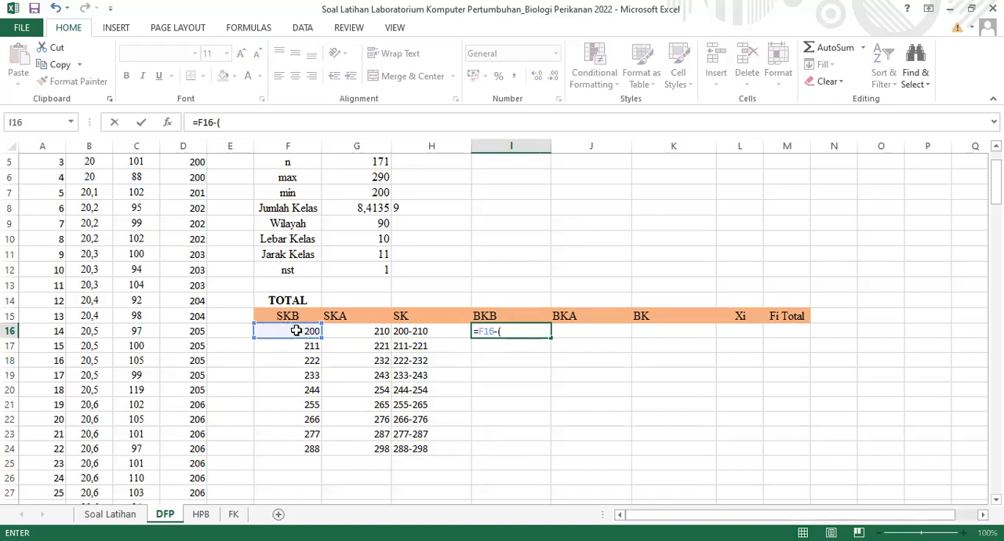
{"action": "type", "text": "1/2*"}
{"action": "left_click", "coordinate": [362, 270]}
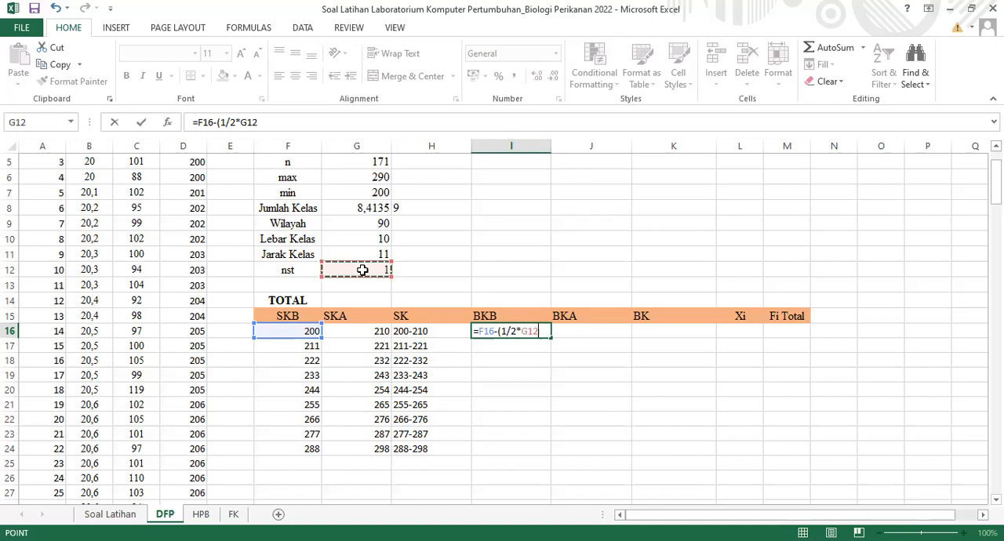
{"action": "type", "text": ")"}
{"action": "key", "text": "Return"}
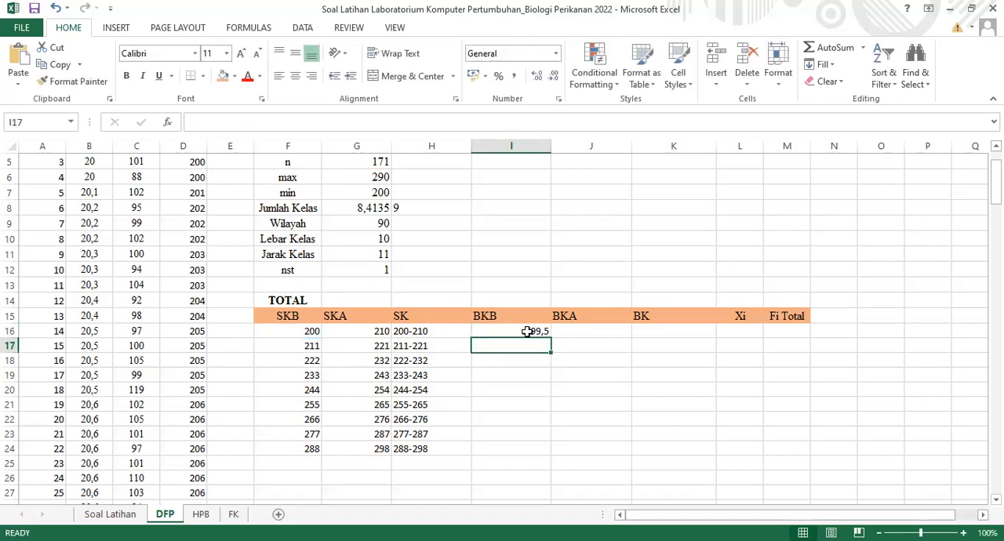
Make the nst reference in the I16 formula absolute as $G$12 and fill BKB down to I24
{"action": "left_click", "coordinate": [527, 331]}
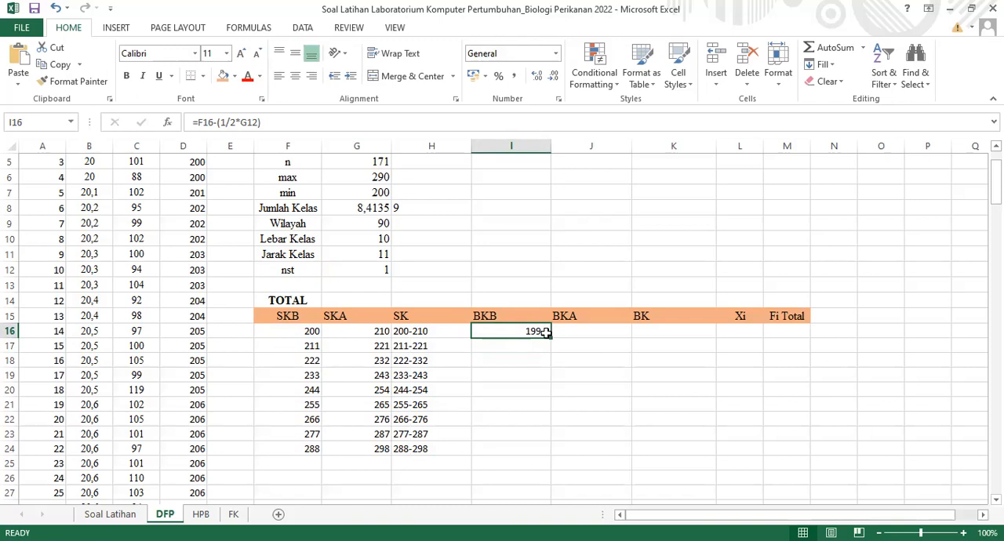
{"action": "left_click", "coordinate": [242, 122]}
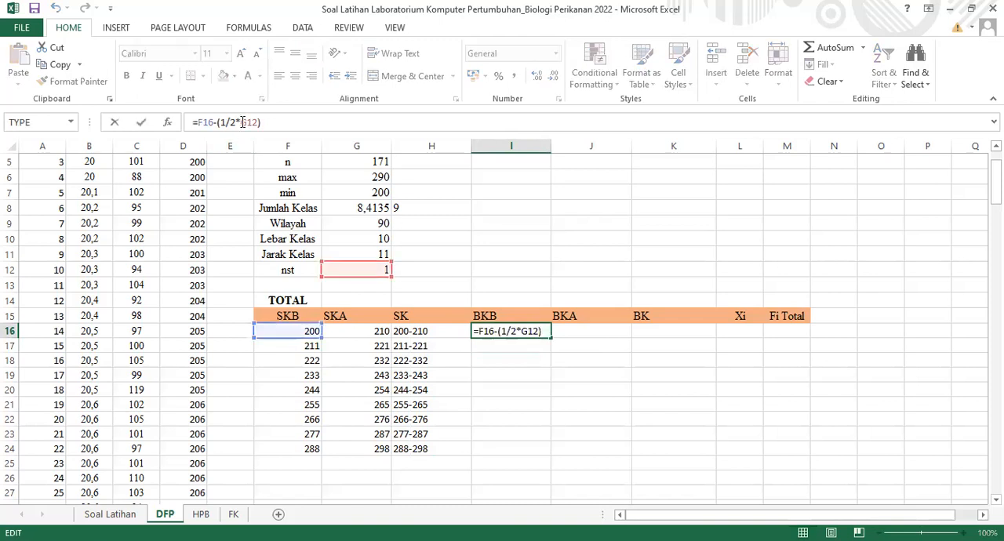
{"action": "key", "text": "F4"}
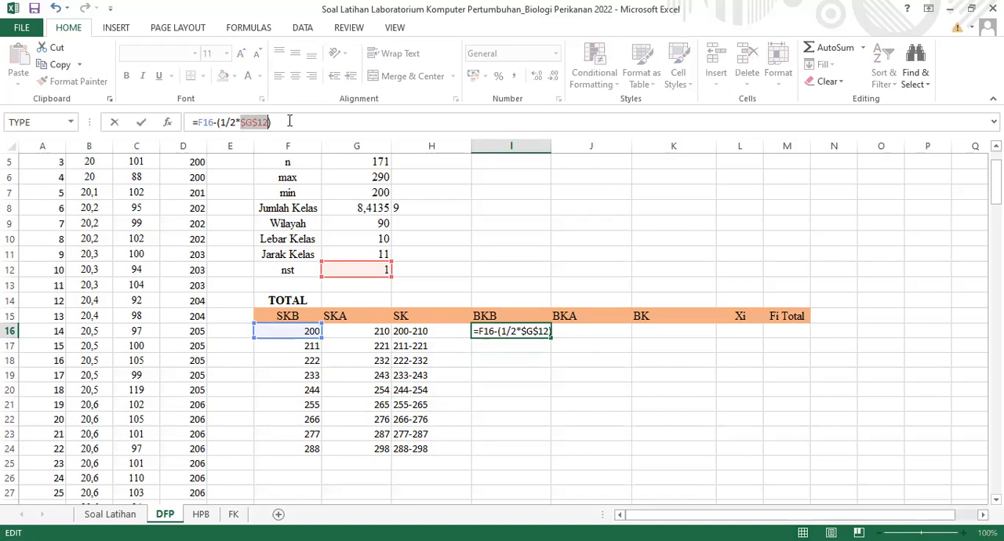
{"action": "left_click", "coordinate": [289, 121]}
{"action": "key", "text": "Return"}
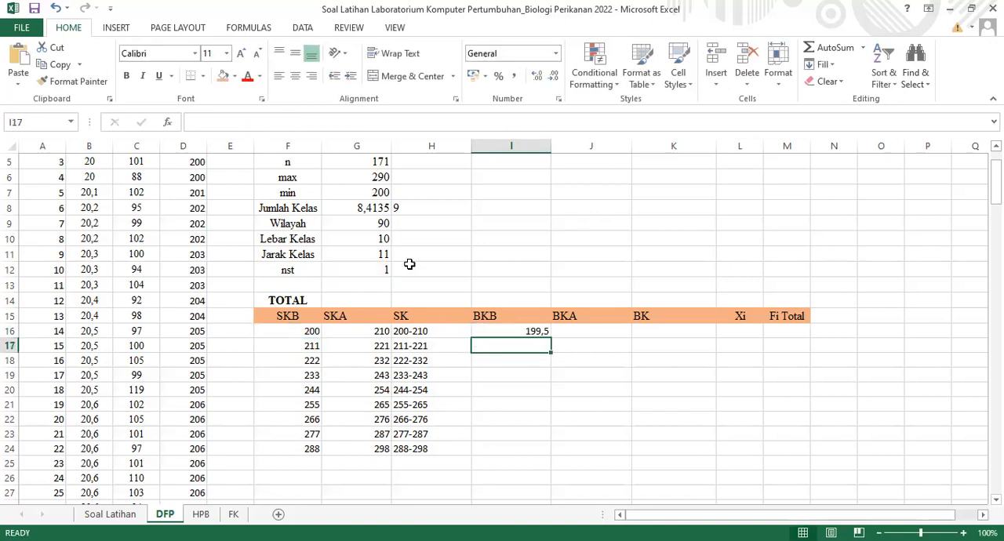
{"action": "left_click", "coordinate": [525, 328]}
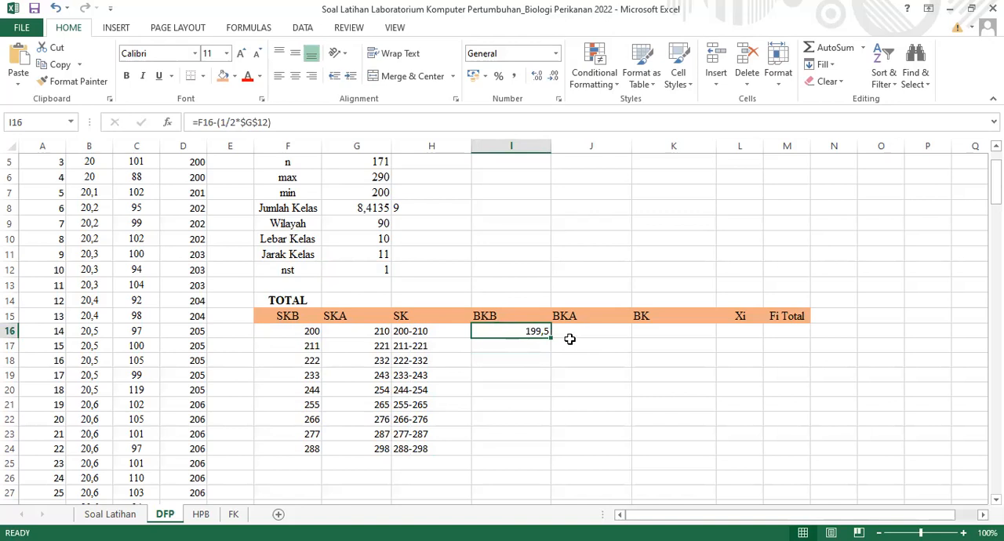
{"action": "left_click_drag", "start_coordinate": [550, 339], "coordinate": [547, 455]}
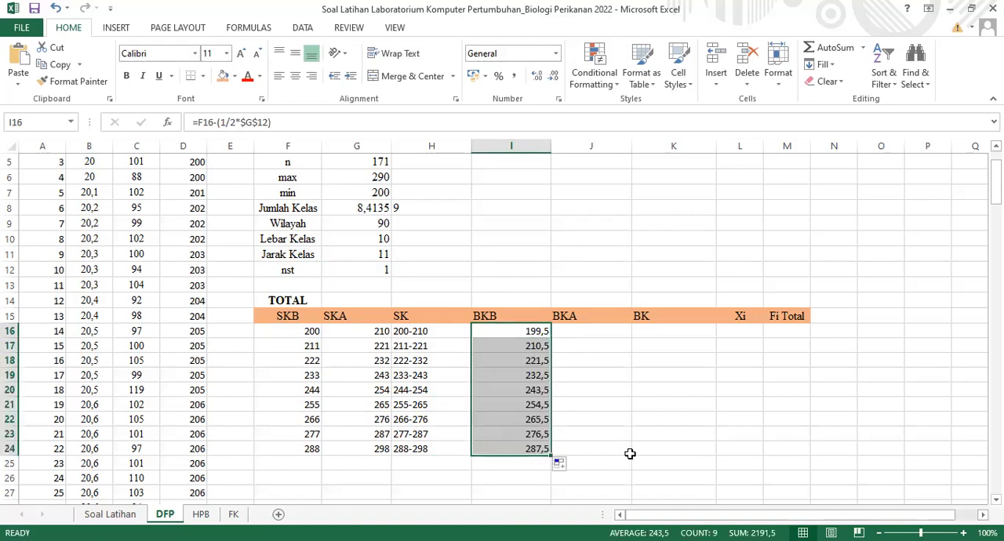
Write the first BKA formula in J16 as SKA plus half of nst, =G16+(1/2*G12)
{"action": "left_click", "coordinate": [588, 332]}
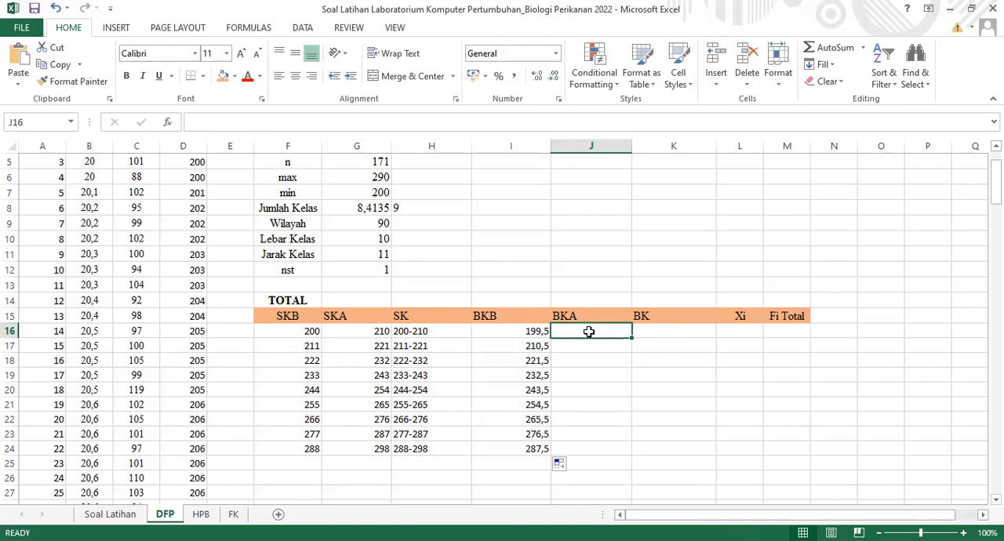
{"action": "type", "text": "="}
{"action": "left_click", "coordinate": [384, 332]}
{"action": "type", "text": "+"}
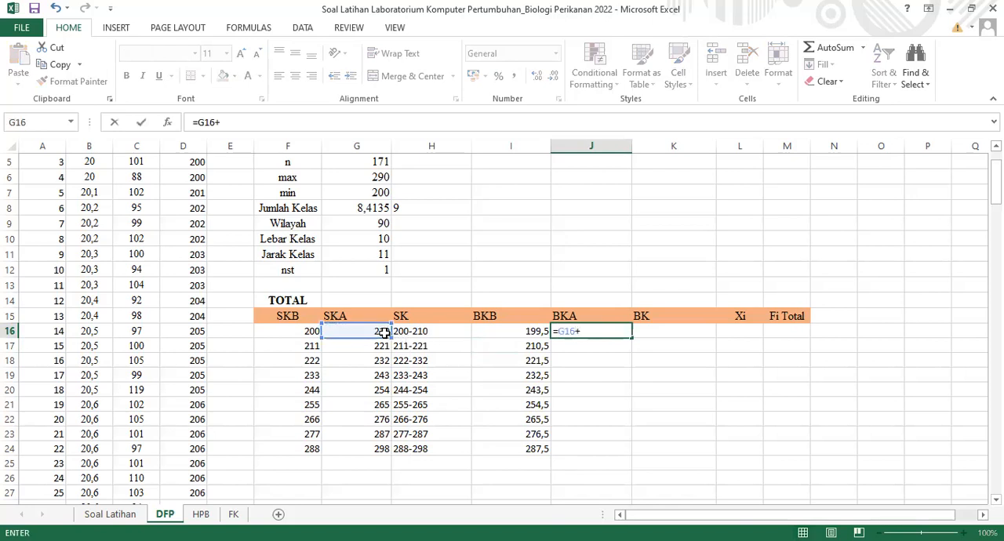
{"action": "type", "text": "(1/2*"}
{"action": "left_click", "coordinate": [351, 270]}
{"action": "type", "text": ")"}
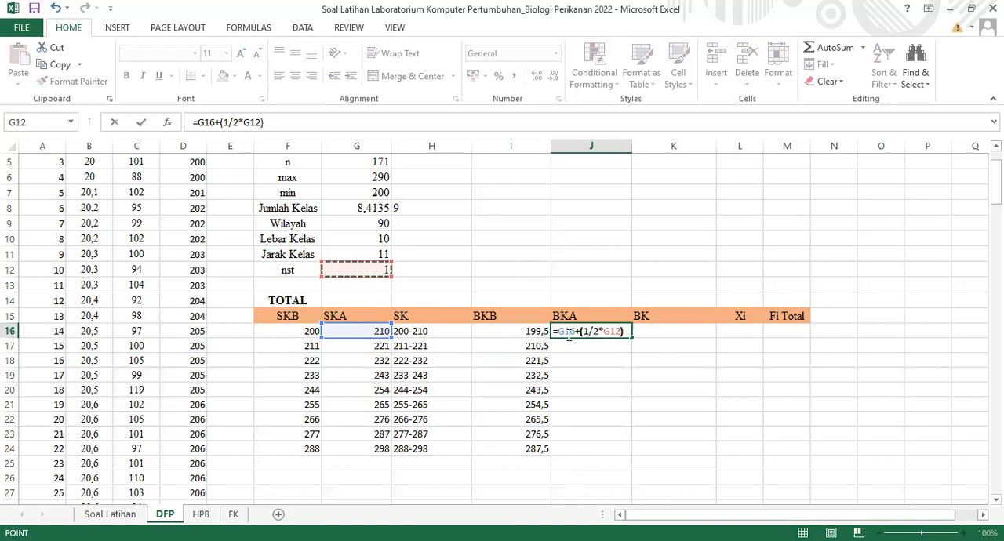
Make the nst reference in the J16 formula absolute as $G$12 and fill BKA down to J24
{"action": "left_click", "coordinate": [609, 331]}
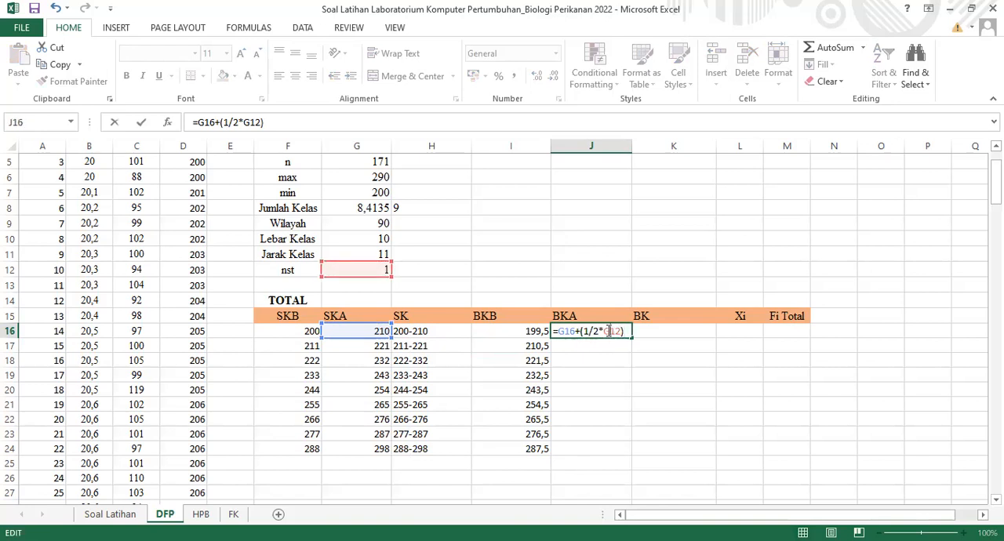
{"action": "key", "text": "F4"}
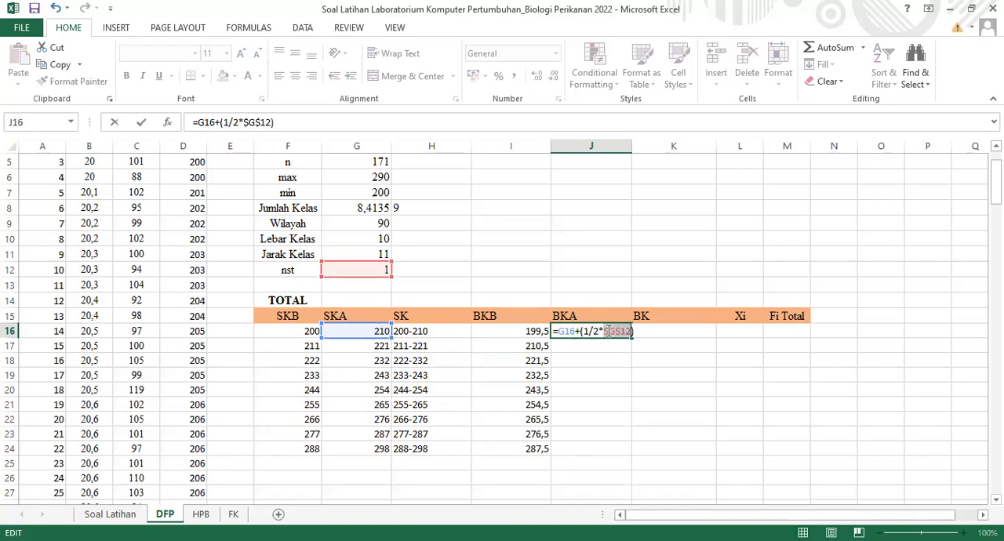
{"action": "left_click", "coordinate": [637, 331]}
{"action": "key", "text": "Return"}
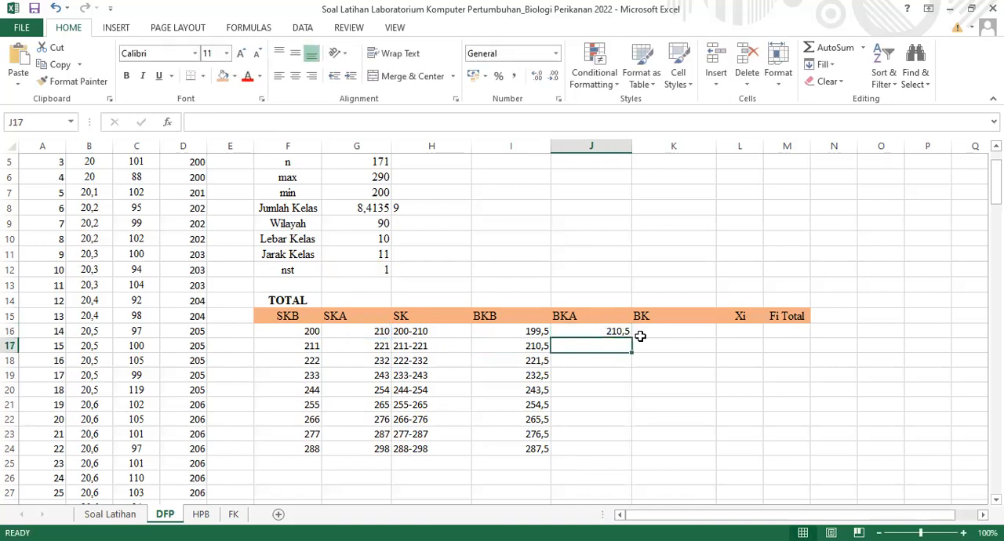
{"action": "left_click", "coordinate": [611, 331]}
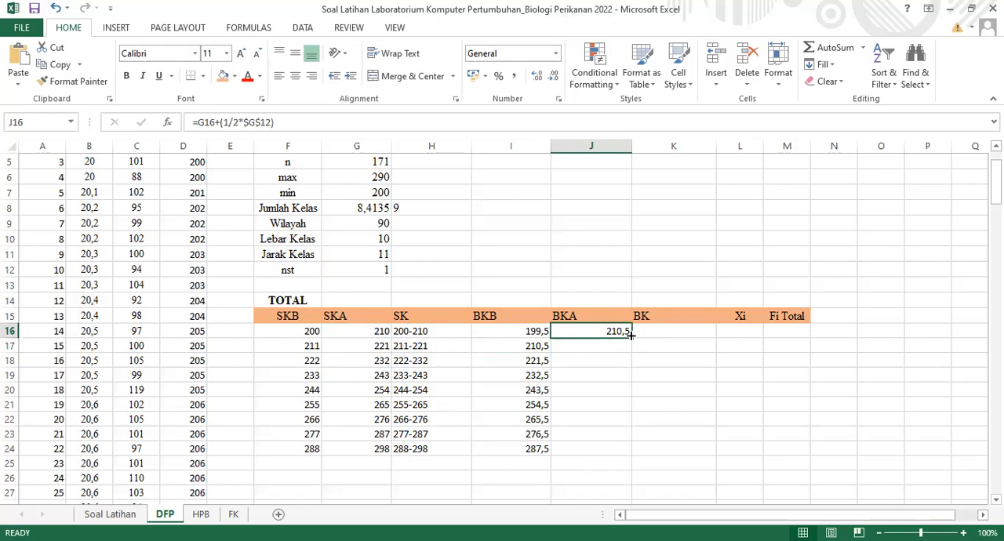
{"action": "left_click_drag", "start_coordinate": [631, 334], "coordinate": [630, 458]}
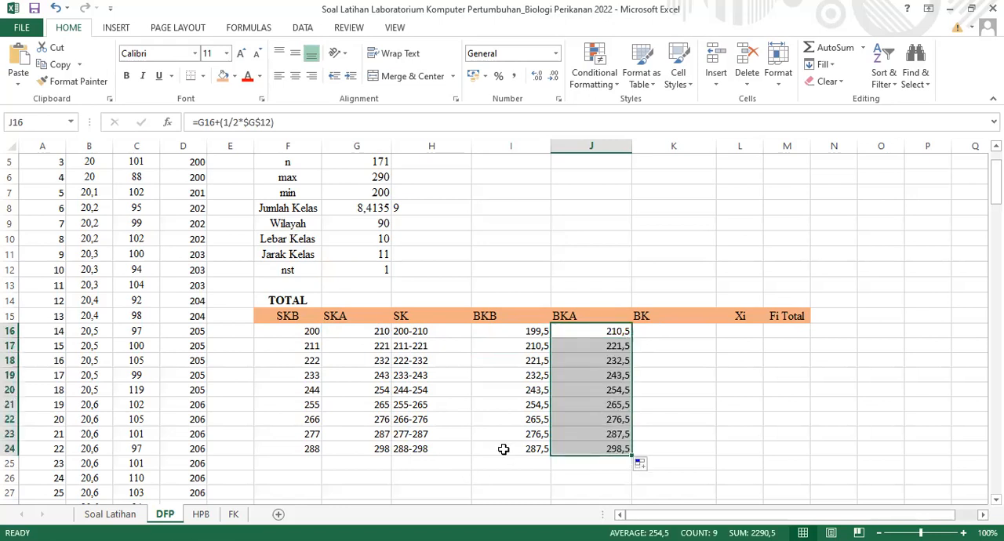
Combine BKB and BKA into the first BK class in K16 with =I16&-J16 and fill it down to K24
{"action": "left_click", "coordinate": [664, 333]}
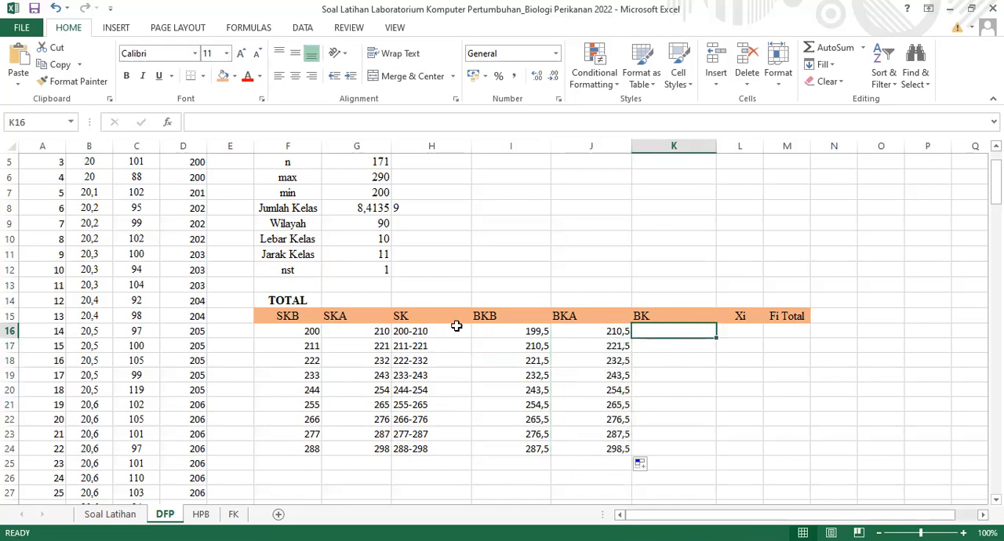
{"action": "left_click", "coordinate": [424, 331]}
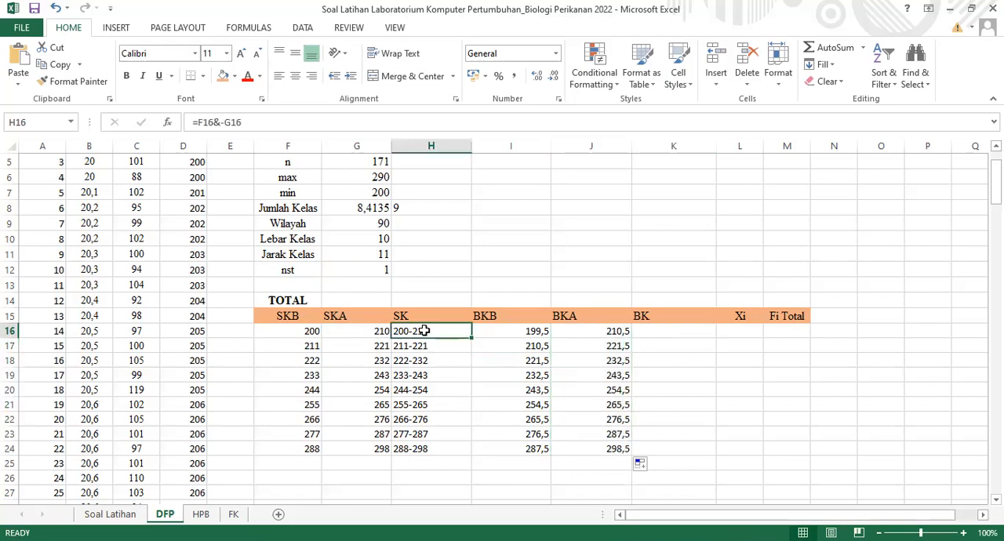
{"action": "left_click", "coordinate": [682, 330]}
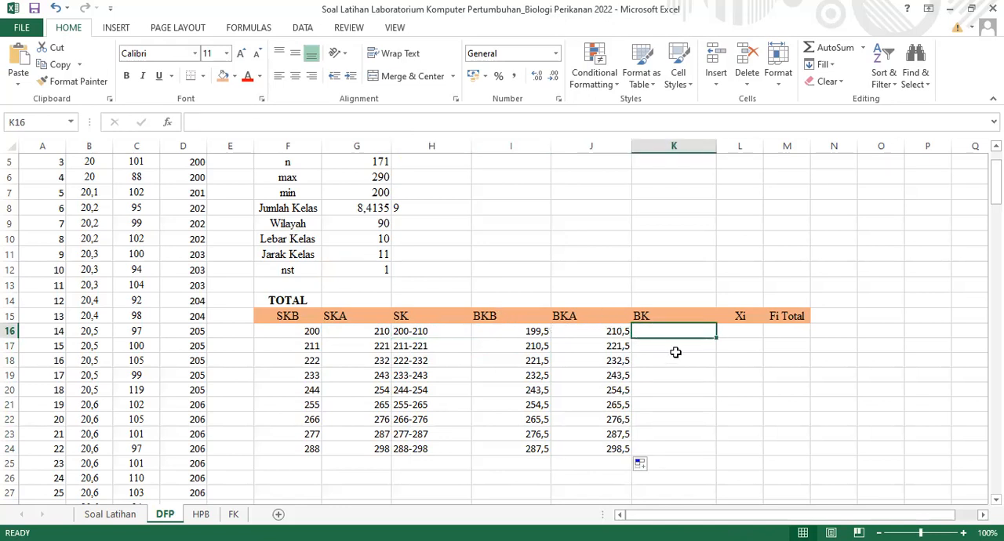
{"action": "type", "text": "="}
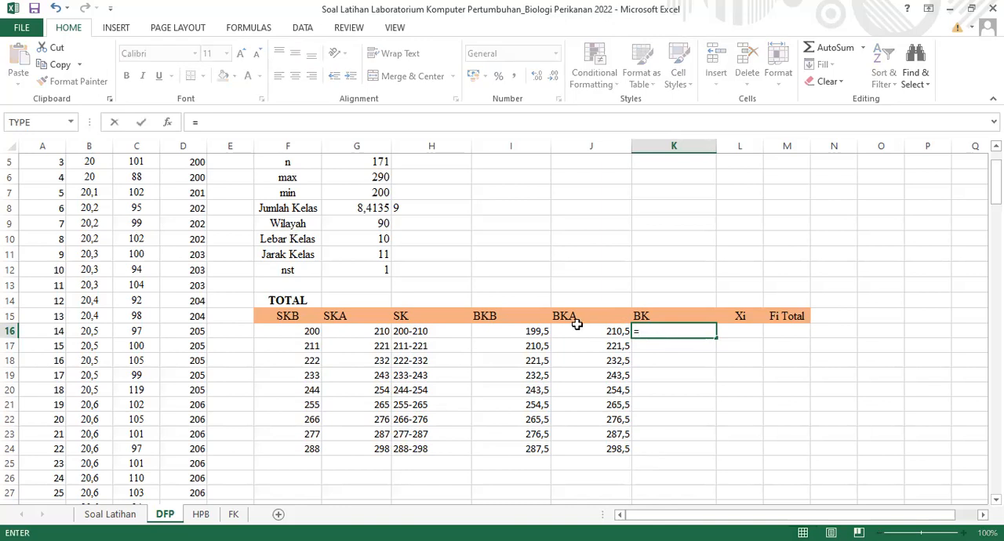
{"action": "left_click", "coordinate": [541, 330]}
{"action": "type", "text": "&-"}
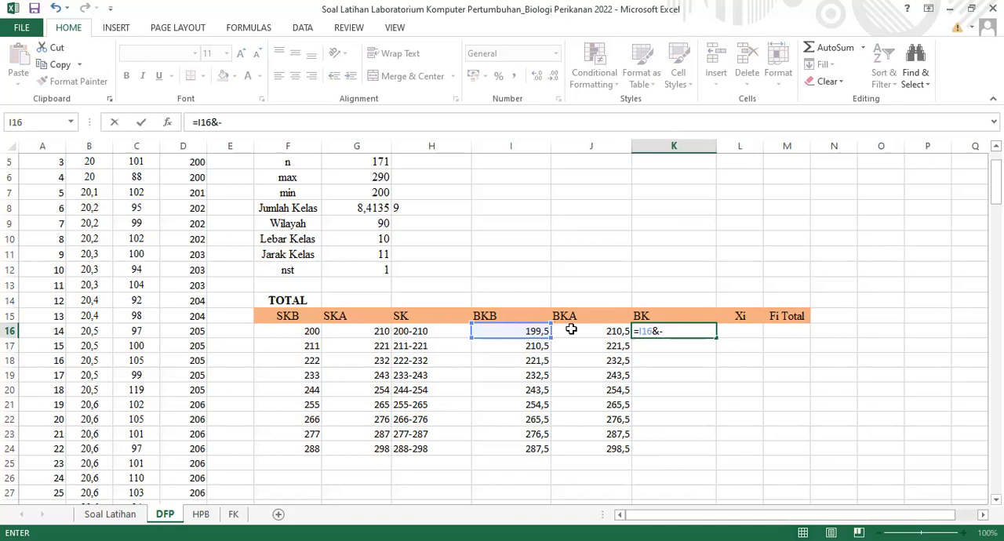
{"action": "left_click", "coordinate": [575, 330]}
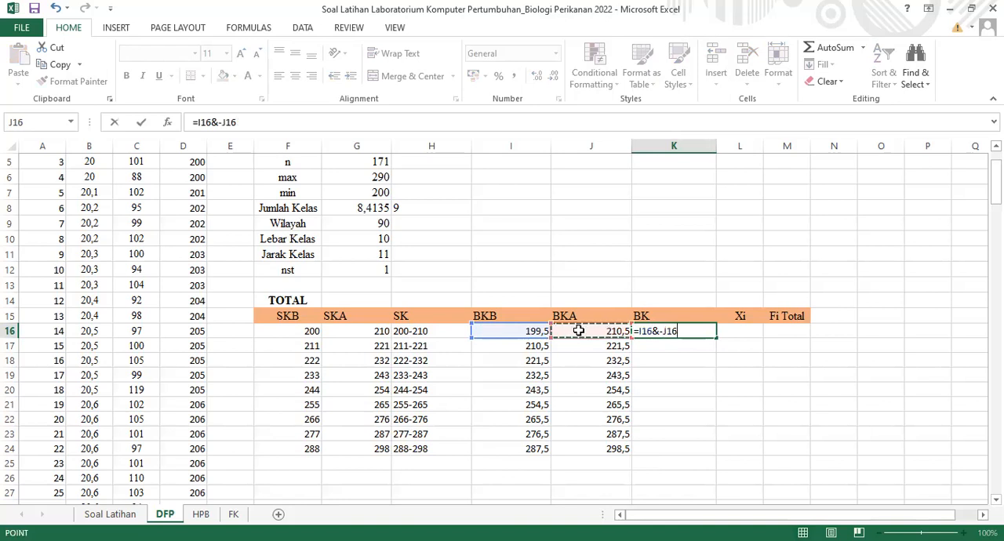
{"action": "key", "text": "Return"}
{"action": "left_click", "coordinate": [702, 333]}
{"action": "left_click_drag", "start_coordinate": [717, 338], "coordinate": [723, 451]}
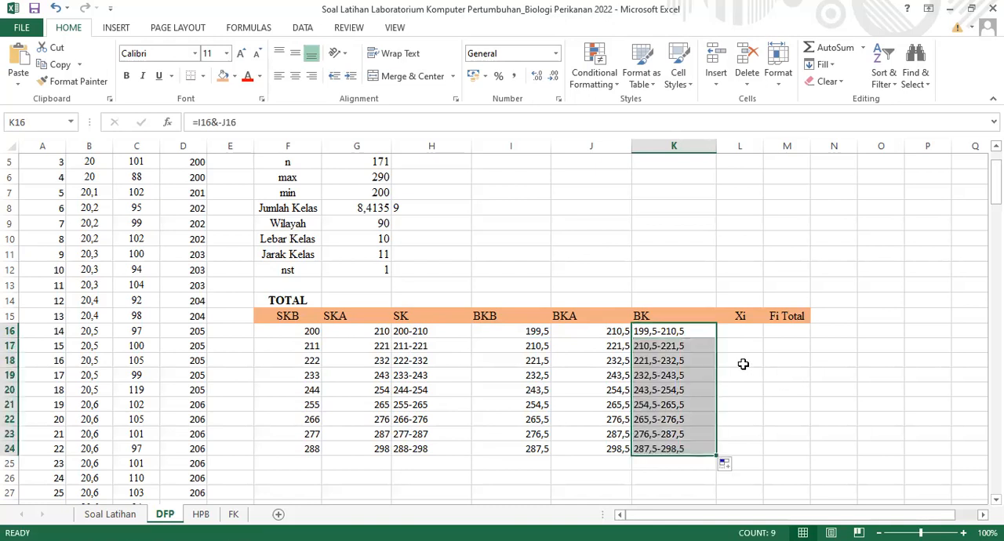
Calculate the first Xi midpoint in L16 with =(F16+G16)/2 and fill it down to L24
{"action": "left_click", "coordinate": [749, 332]}
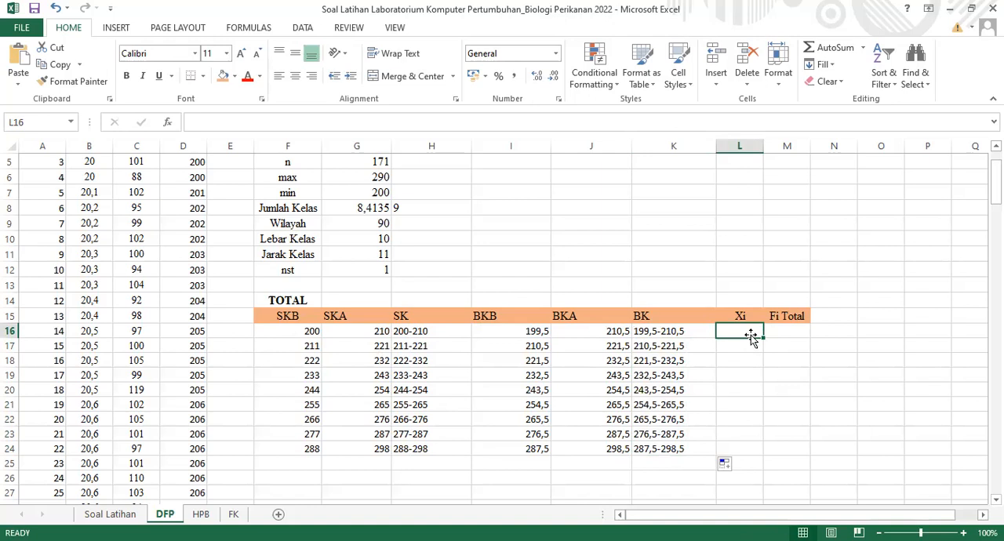
{"action": "type", "text": "="}
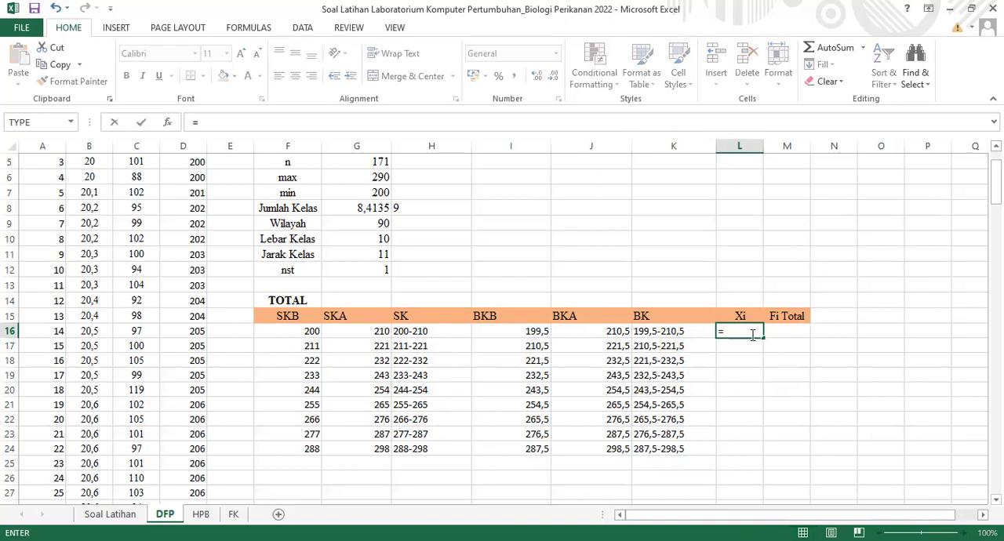
{"action": "left_click", "coordinate": [293, 333]}
{"action": "type", "text": "+"}
{"action": "left_click", "coordinate": [348, 329]}
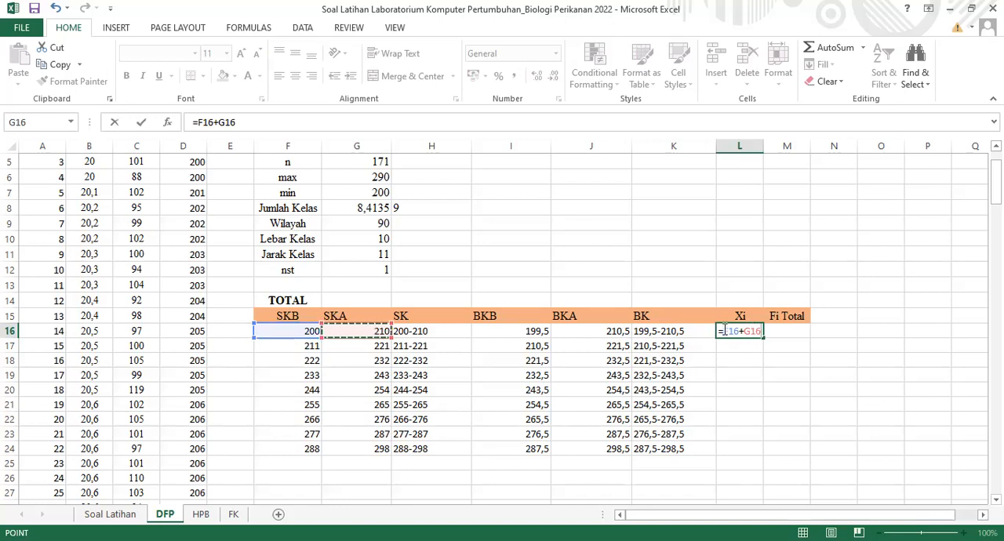
{"action": "left_click", "coordinate": [725, 331]}
{"action": "type", "text": "("}
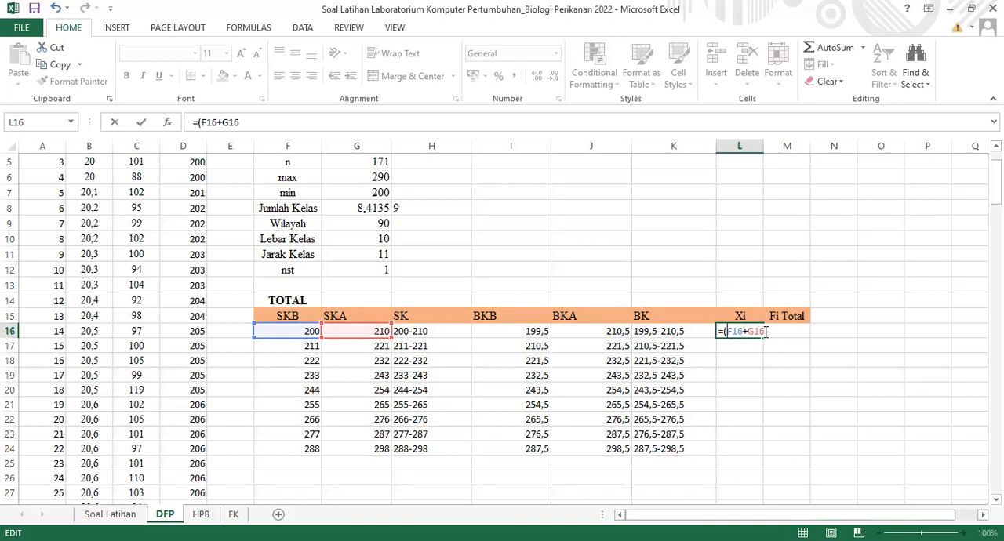
{"action": "type", "text": ")/2"}
{"action": "key", "text": "Return"}
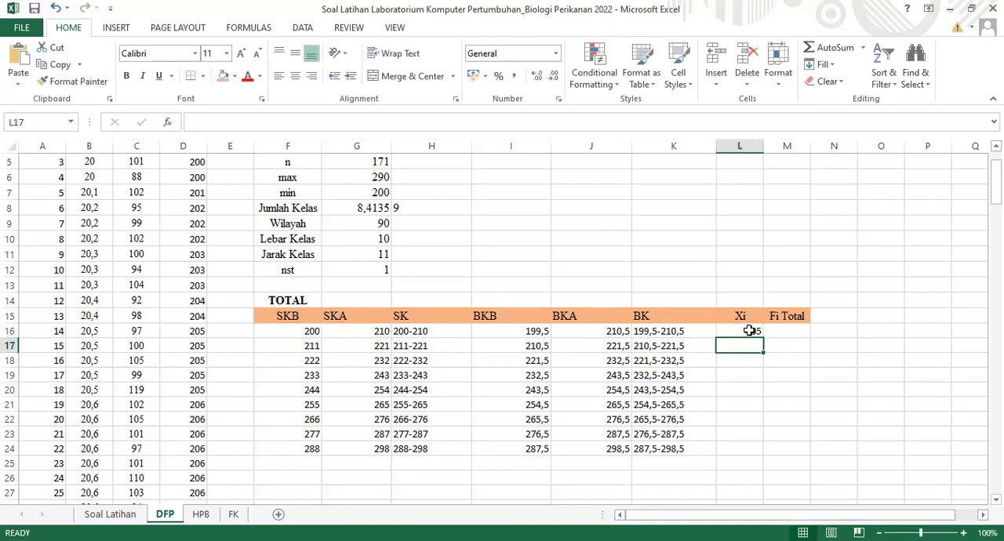
{"action": "left_click", "coordinate": [752, 333]}
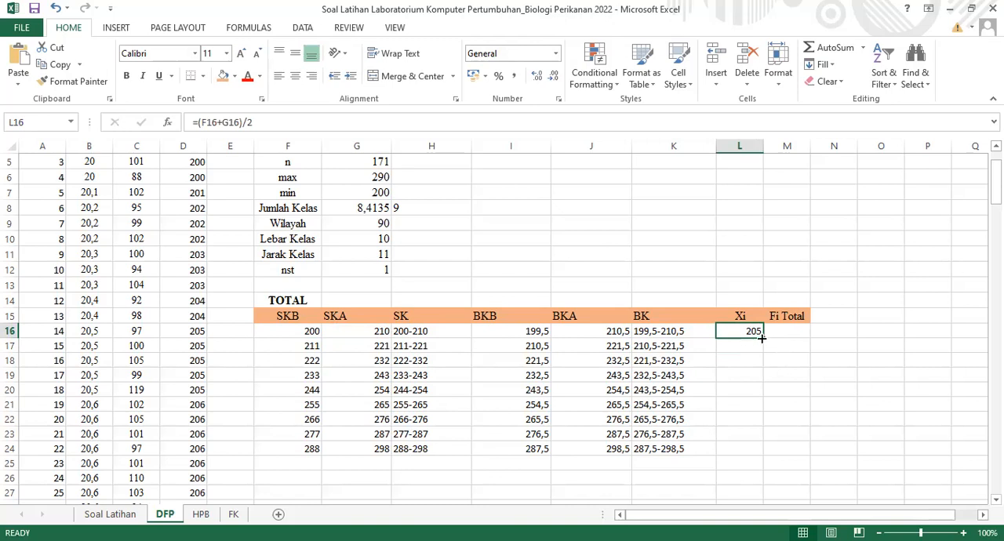
{"action": "left_click_drag", "start_coordinate": [761, 340], "coordinate": [760, 455]}
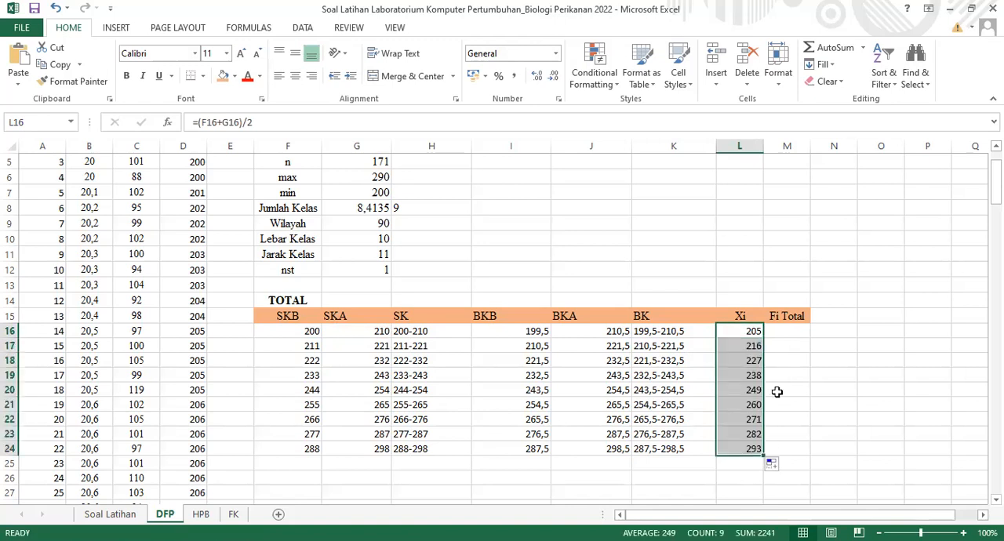
Start a FREQUENCY formula across the whole Fi Total range M16:M24
{"action": "left_click", "coordinate": [783, 332]}
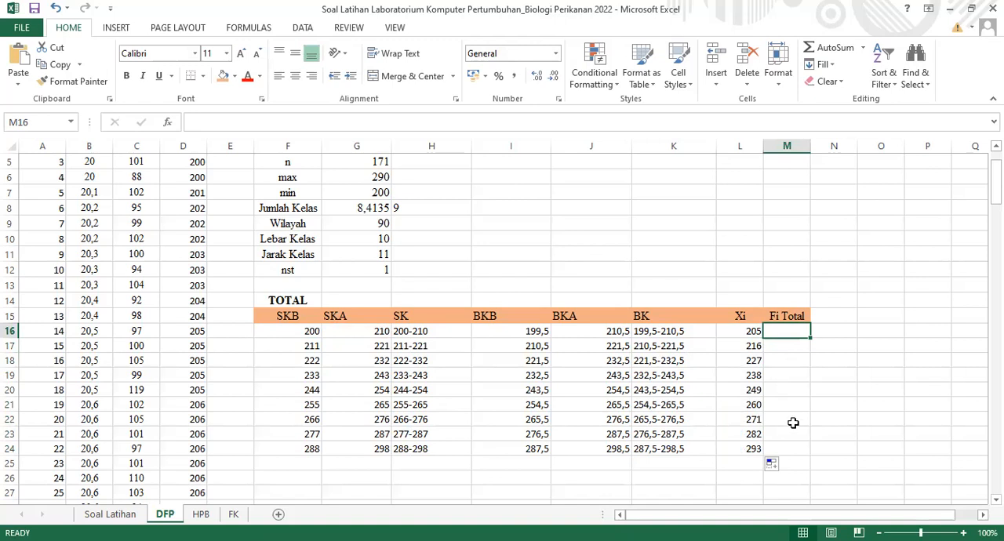
{"action": "key", "text": "shift+Down"}
{"action": "key", "text": "shift+Down"}
{"action": "key", "text": "shift+Down"}
{"action": "left_click_drag", "start_coordinate": [773, 333], "coordinate": [789, 452]}
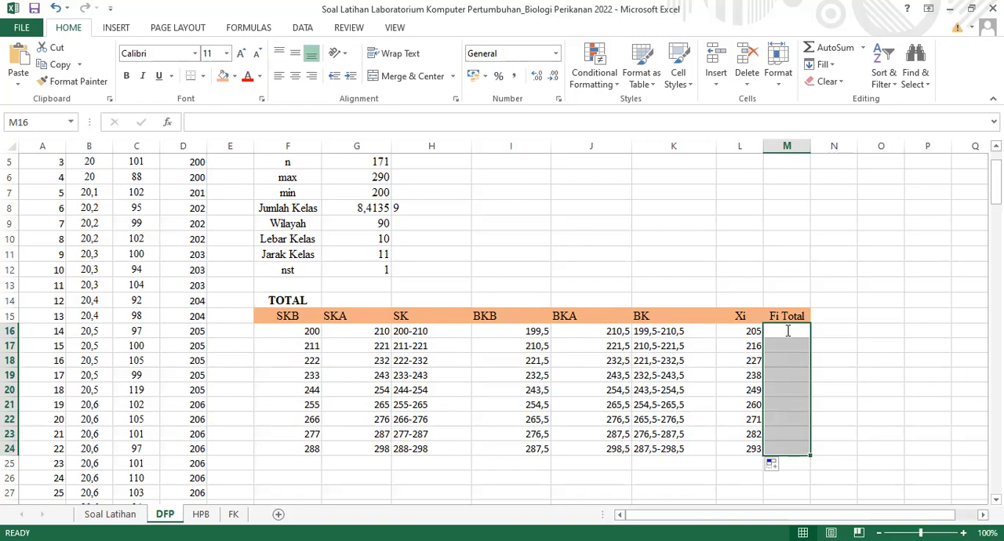
{"action": "type", "text": "="}
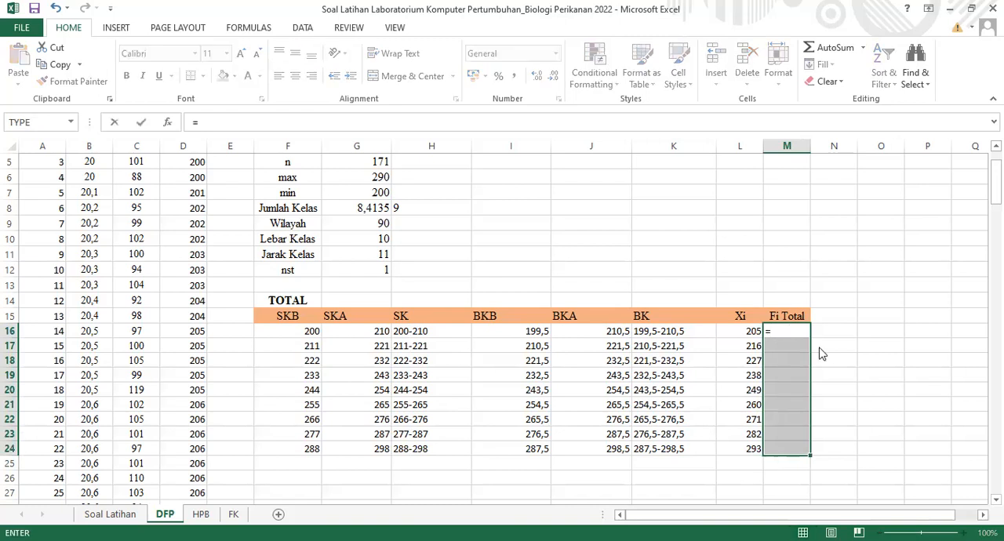
{"action": "type", "text": "FRE"}
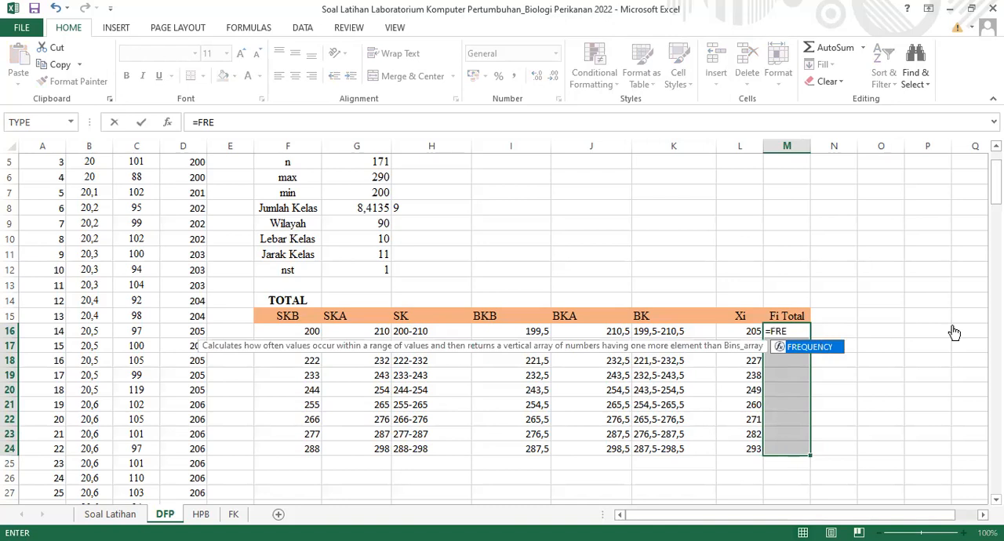
{"action": "double_click", "coordinate": [835, 347]}
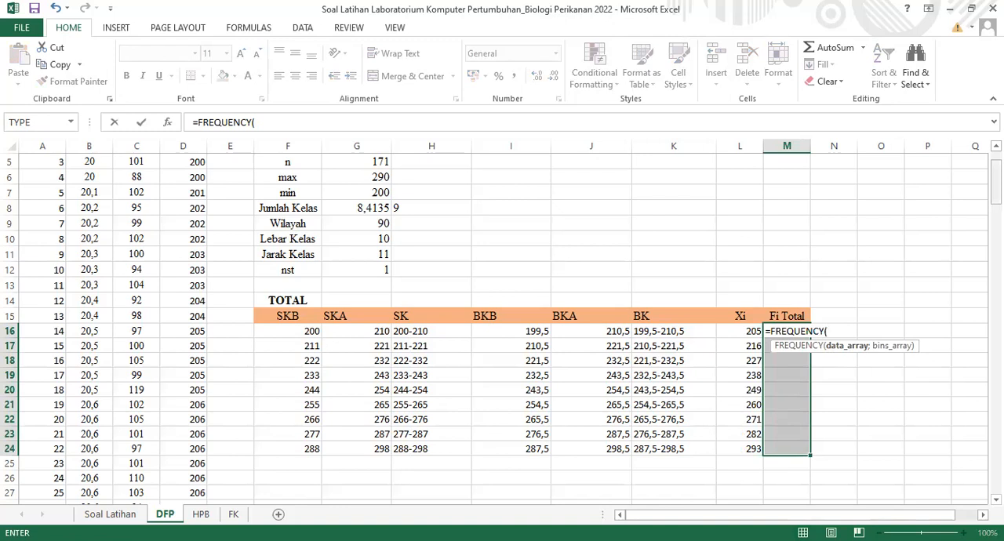
Set the data array of the FREQUENCY formula to the Panjang Total (mm) values, D3:D173
{"action": "scroll", "coordinate": [196, 222], "scroll_direction": "up", "scroll_amount": 2}
{"action": "left_click", "coordinate": [195, 222]}
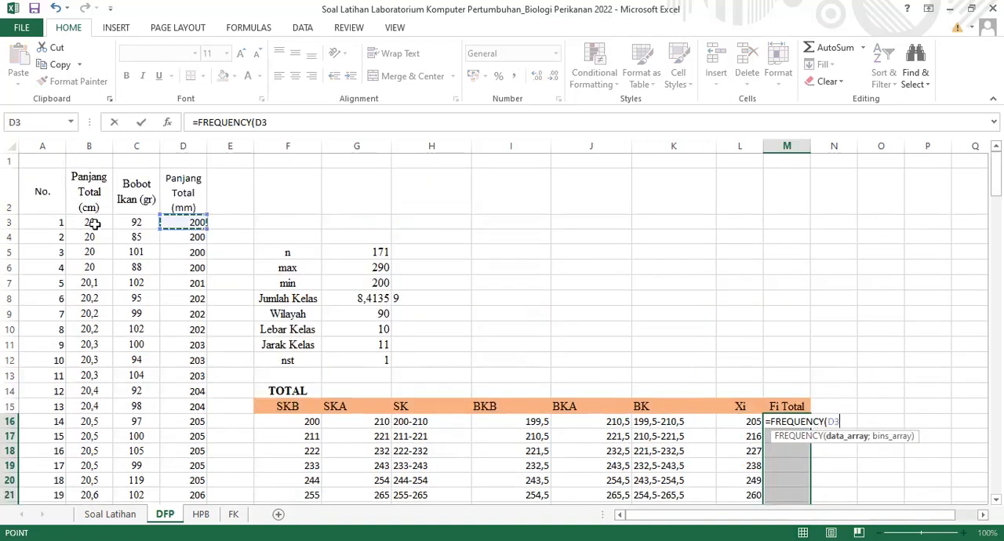
{"action": "left_click", "coordinate": [92, 223]}
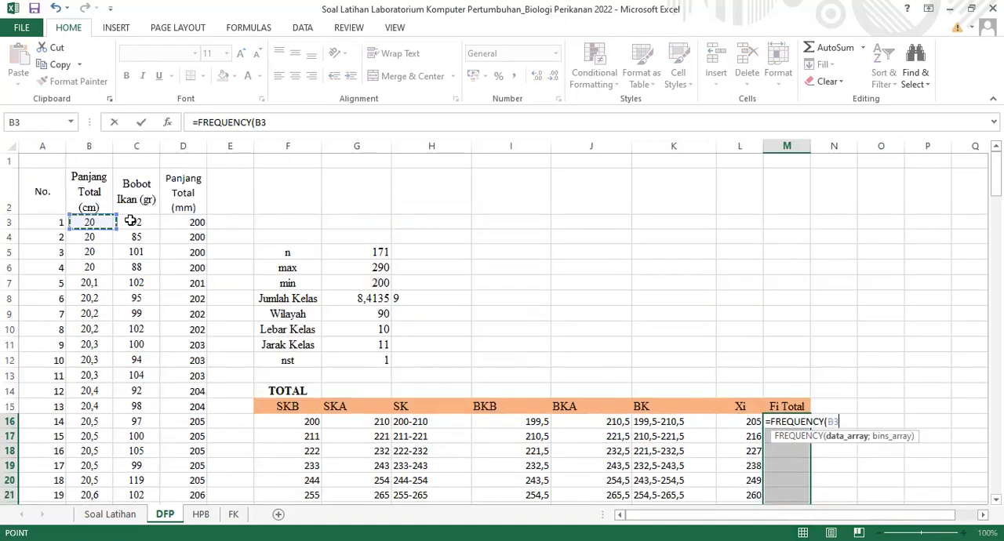
{"action": "left_click", "coordinate": [173, 222]}
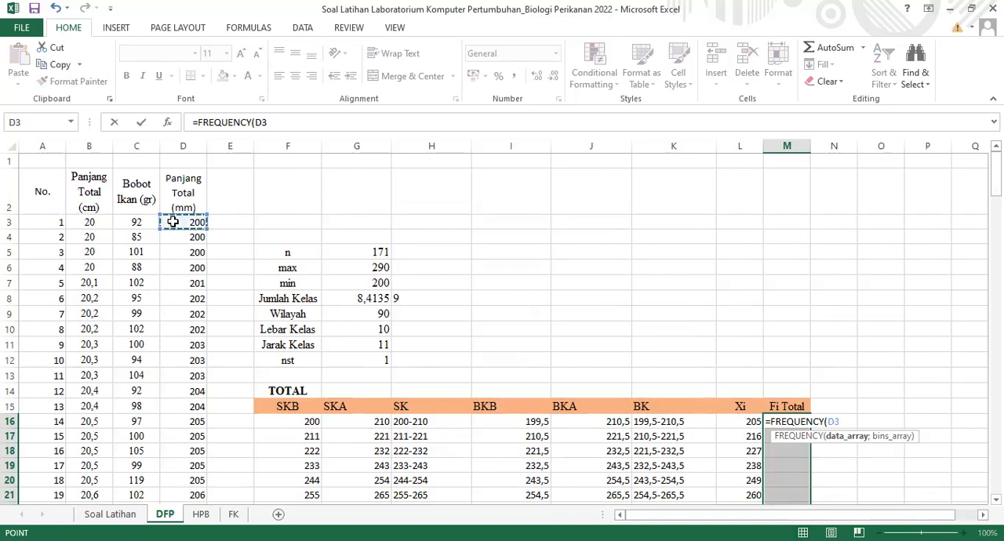
{"action": "key", "text": "ctrl+shift+Down"}
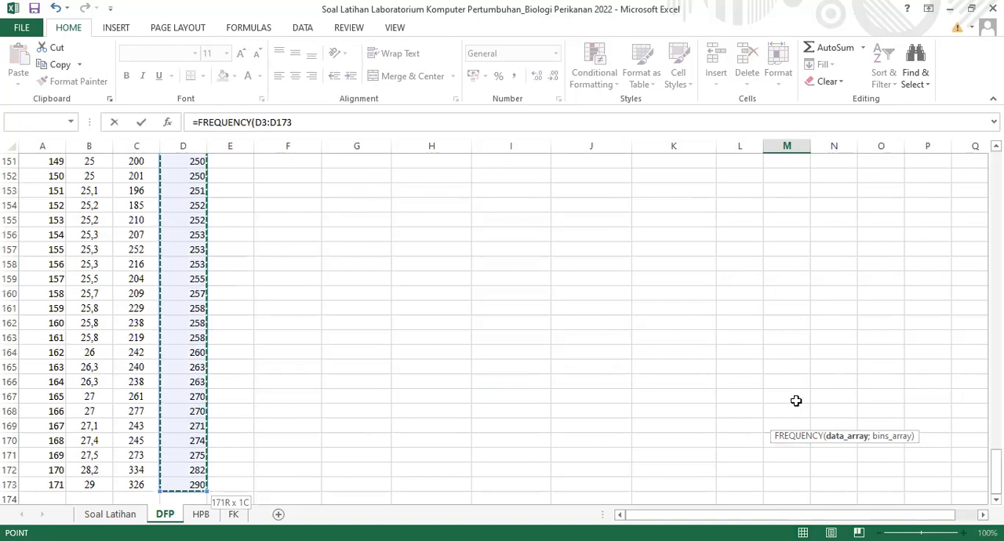
{"action": "type", "text": ";"}
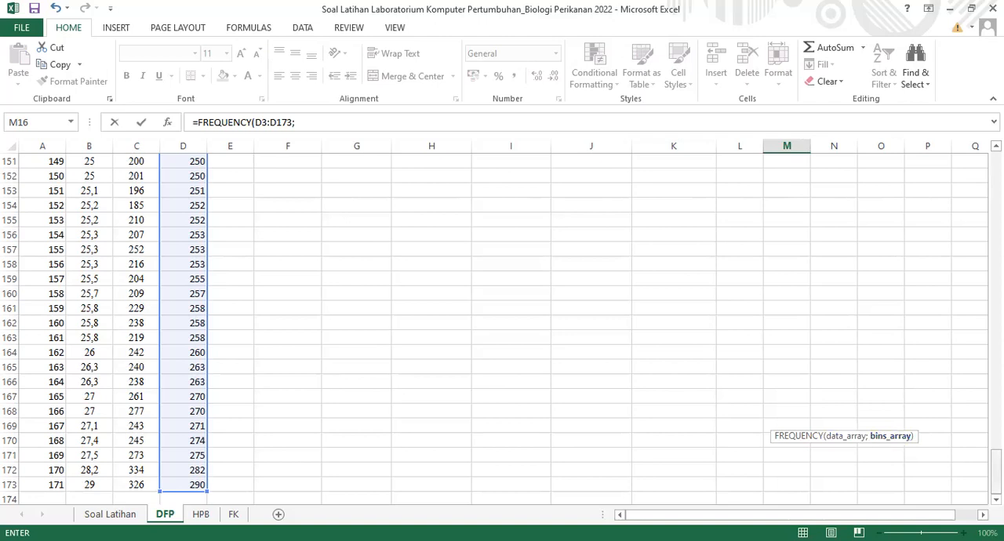
Use the SKA limits G16:G24 as the bins array and enter the FREQUENCY formula as an array formula
{"action": "left_click_drag", "start_coordinate": [997, 471], "coordinate": [997, 182]}
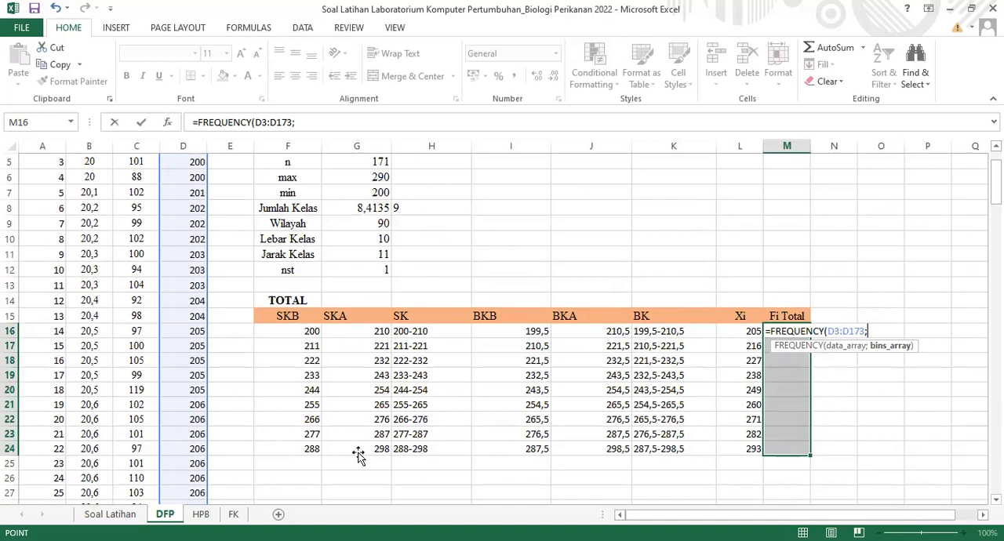
{"action": "left_click_drag", "start_coordinate": [356, 331], "coordinate": [358, 455]}
{"action": "type", "text": ")"}
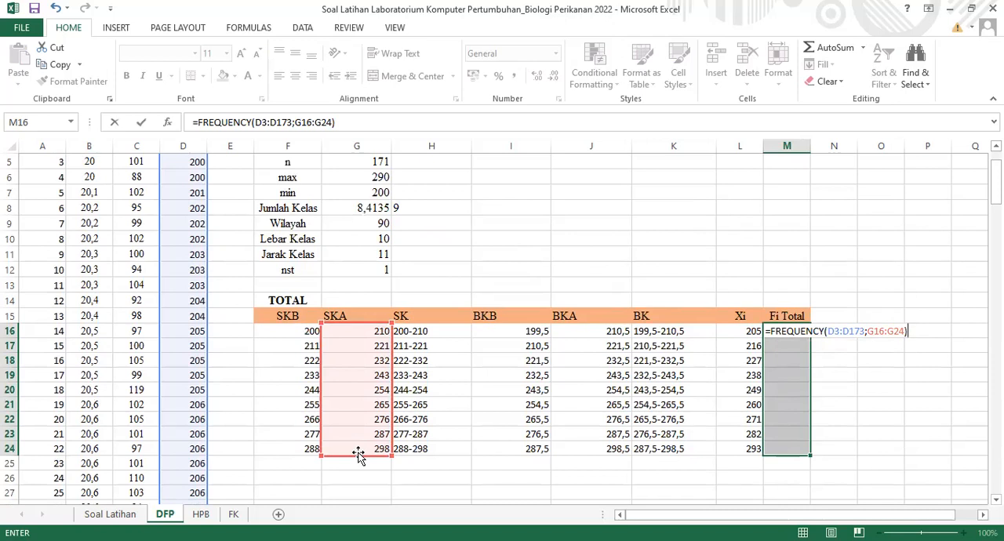
{"action": "key", "text": "ctrl+shift+Return"}
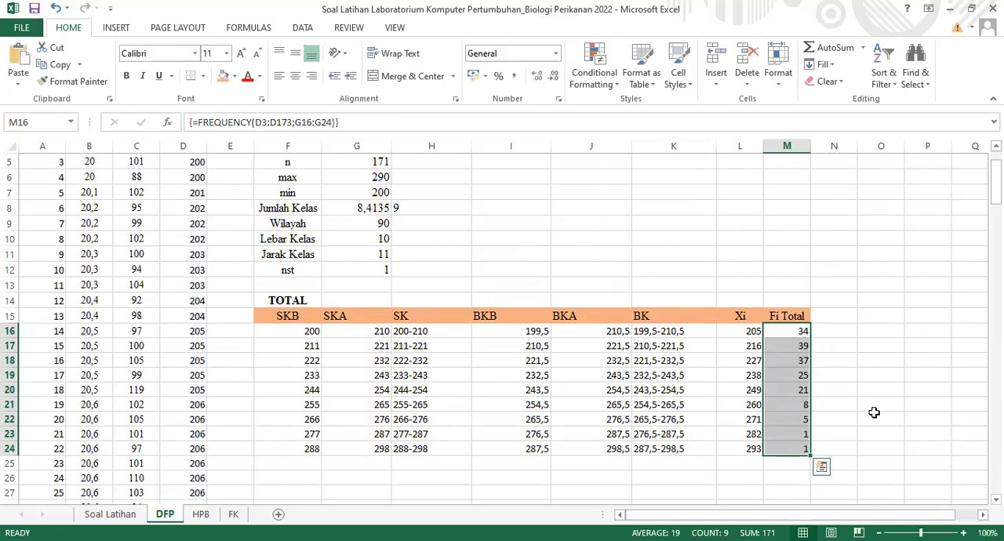
Center the Fi Total frequencies in M16:M24 horizontally
{"action": "left_click", "coordinate": [874, 413]}
{"action": "left_click", "coordinate": [787, 336]}
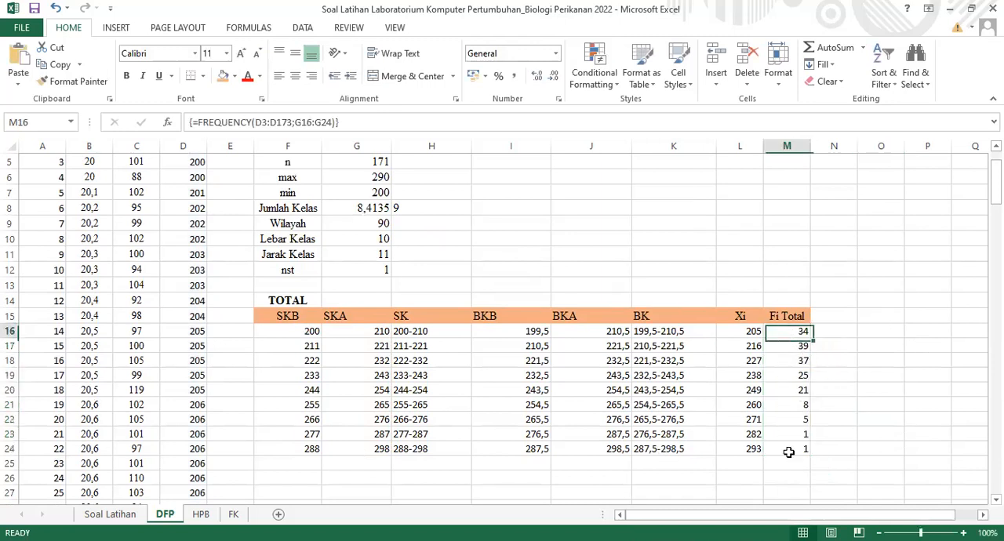
{"action": "left_click", "coordinate": [789, 452], "text": "shift"}
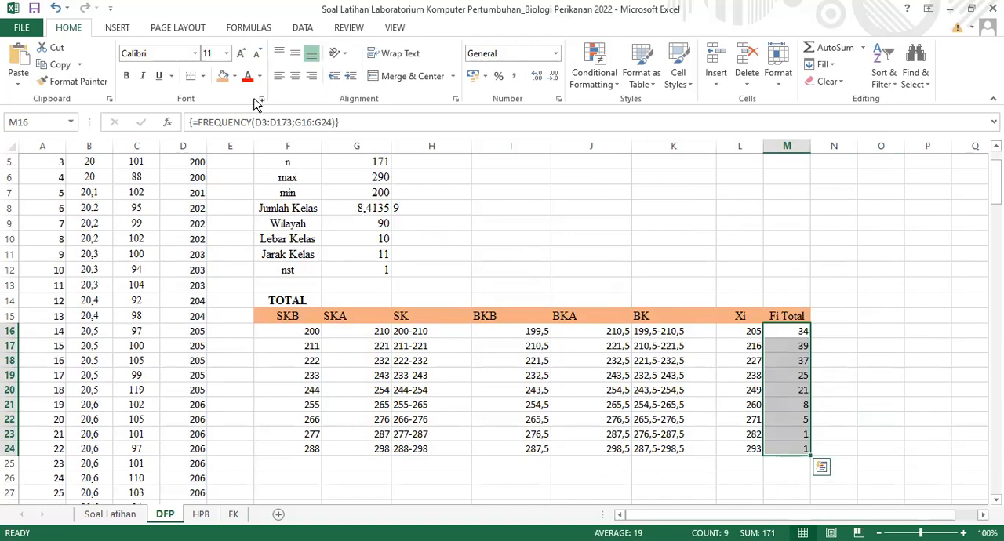
{"action": "key", "text": "ctrl+q"}
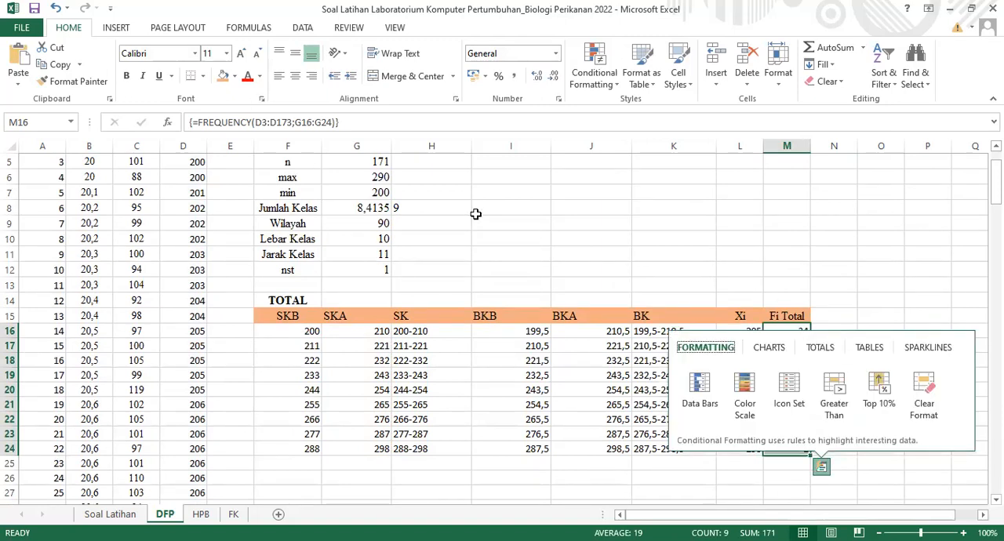
{"action": "left_click_drag", "start_coordinate": [800, 333], "coordinate": [803, 444]}
{"action": "left_click", "coordinate": [294, 76]}
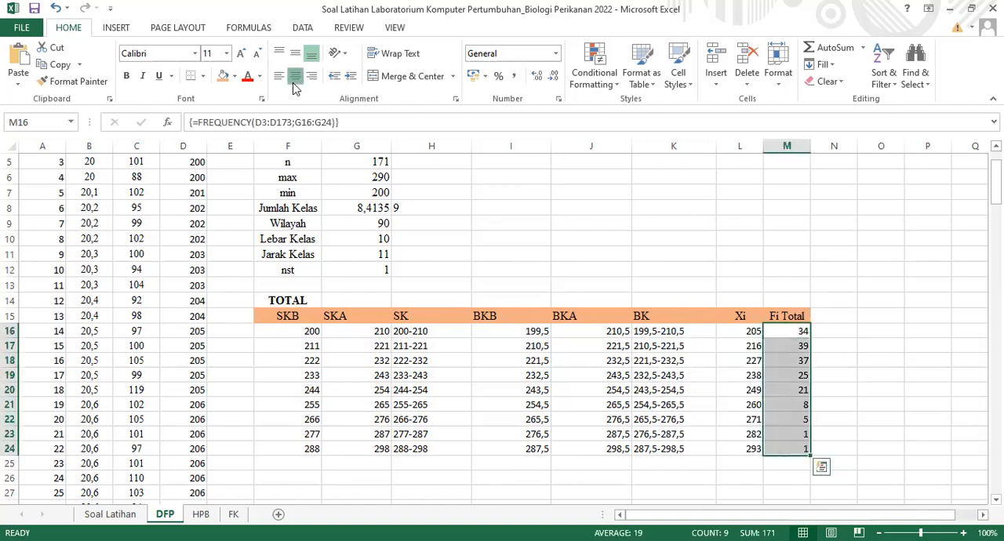
Center the SKB through Xi values in F16:L24 horizontally
{"action": "left_click", "coordinate": [314, 332]}
{"action": "left_click_drag", "start_coordinate": [422, 353], "coordinate": [734, 446]}
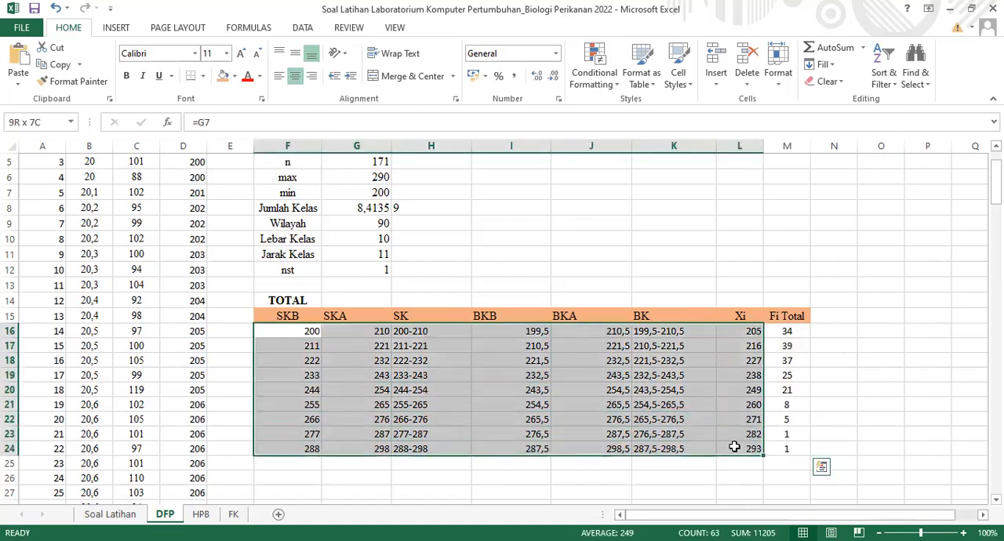
{"action": "left_click", "coordinate": [294, 75]}
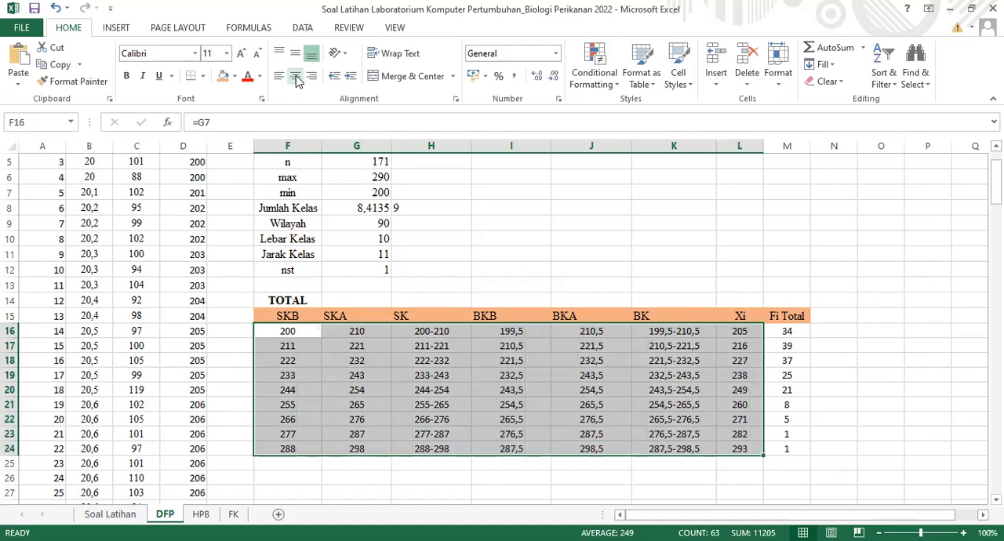
{"action": "left_click", "coordinate": [720, 273]}
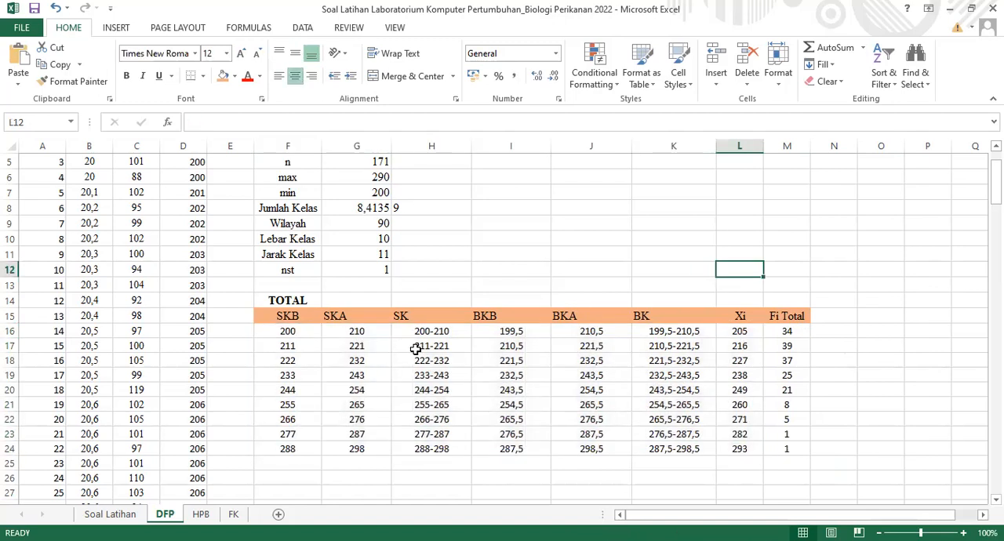
{"action": "left_click", "coordinate": [286, 318]}
{"action": "key", "text": "Right"}
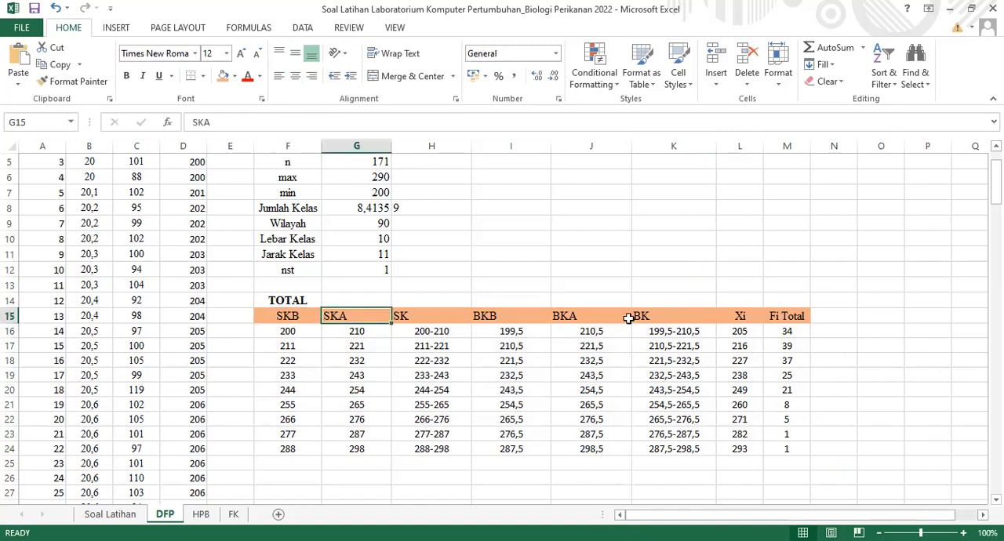
{"action": "left_click", "coordinate": [778, 317]}
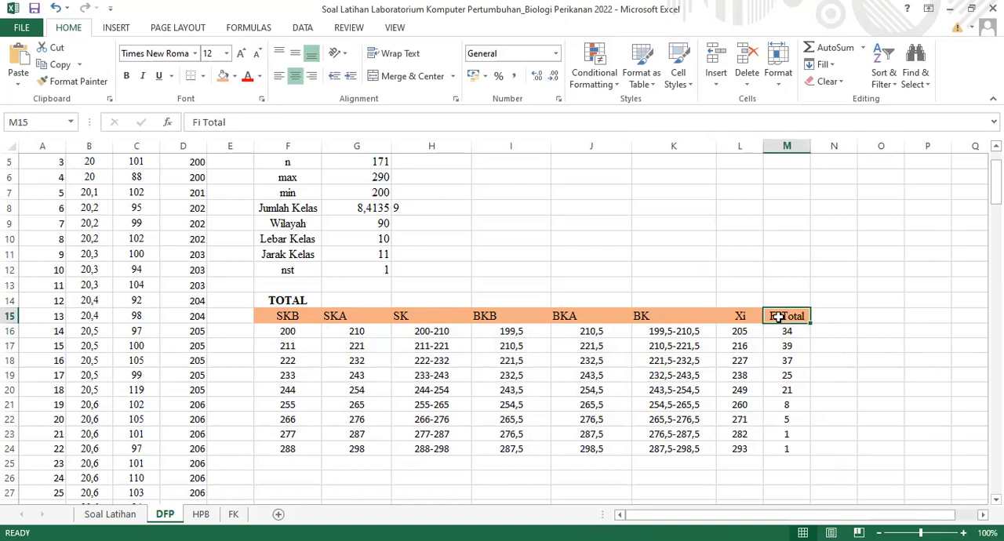
{"action": "left_click", "coordinate": [332, 299]}
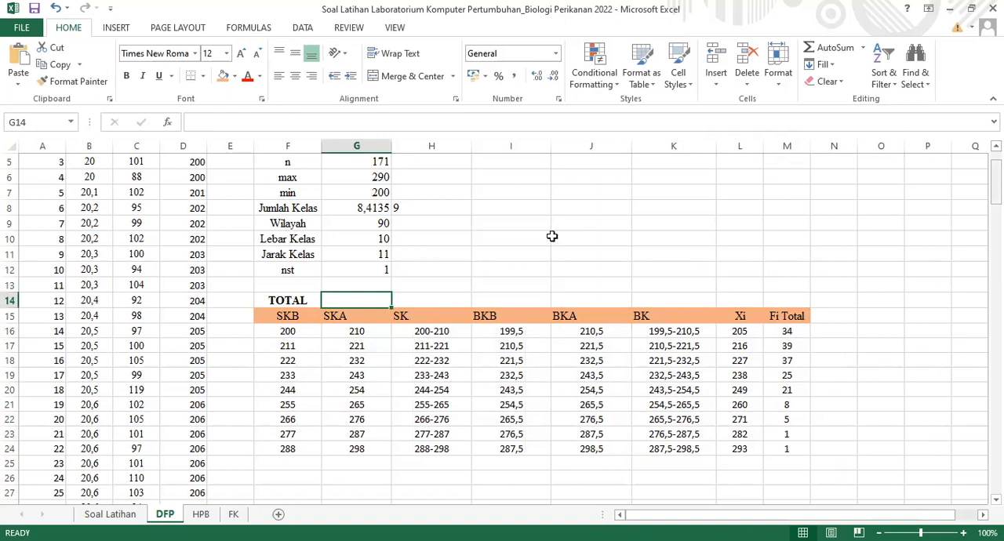
Insert an empty 2-D clustered column chart below the frequency table, starting from blank cell H28
{"action": "scroll", "coordinate": [455, 277], "scroll_direction": "down", "scroll_amount": 5}
{"action": "left_click", "coordinate": [455, 277]}
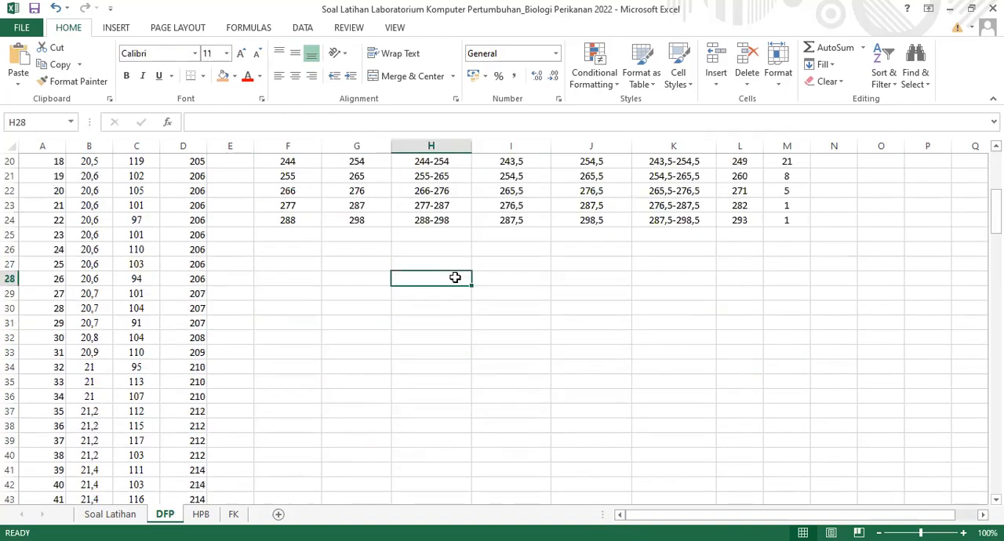
{"action": "left_click", "coordinate": [125, 29]}
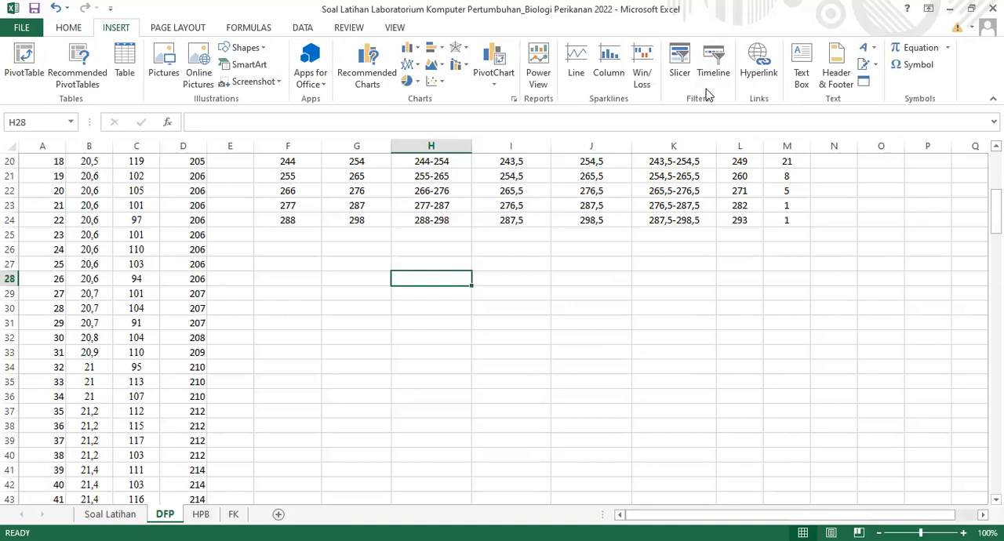
{"action": "key", "text": "alt+Tab"}
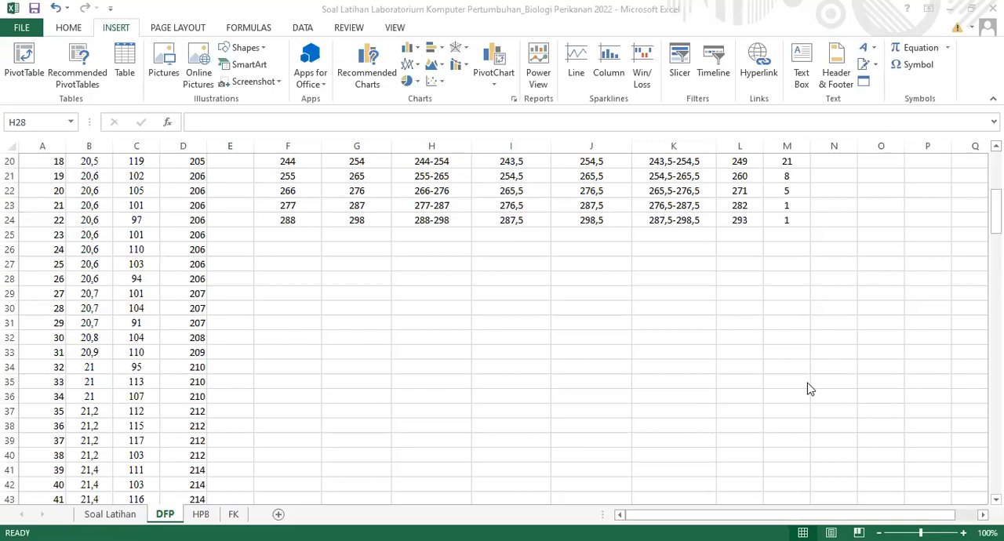
{"action": "left_click", "coordinate": [409, 53]}
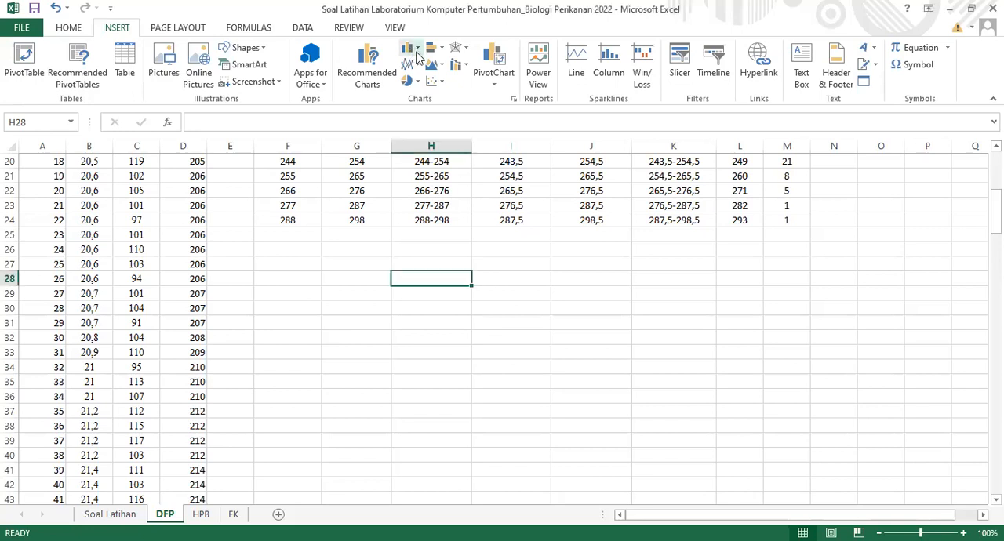
{"action": "left_click", "coordinate": [416, 50]}
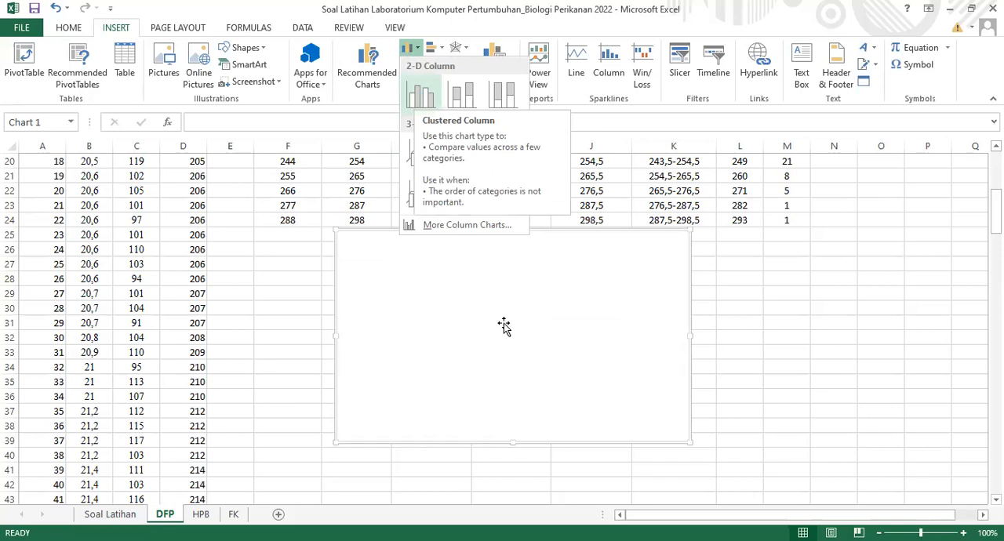
Add a data series to the empty chart using the Fi Total range M16:M25 as its values
{"action": "left_click", "coordinate": [629, 333]}
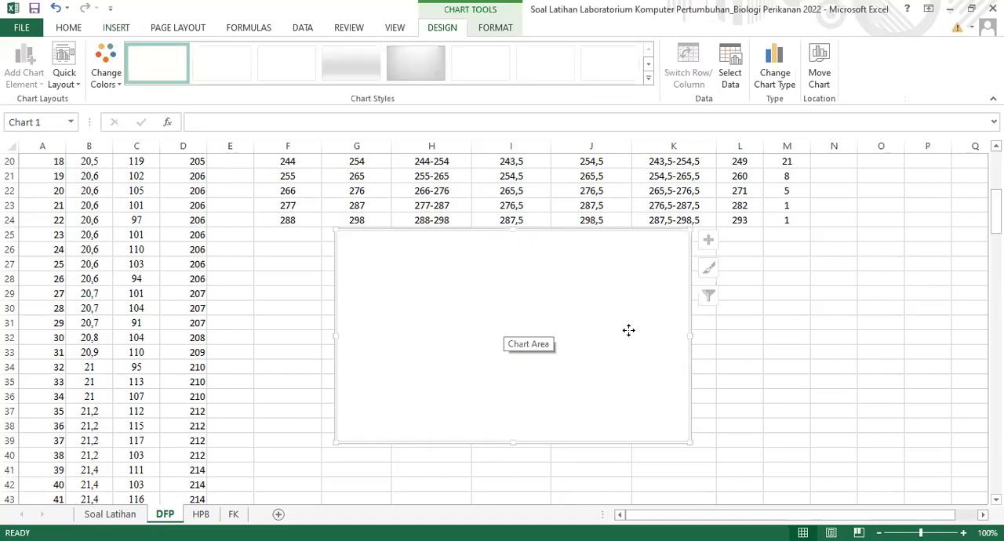
{"action": "right_click", "coordinate": [678, 183]}
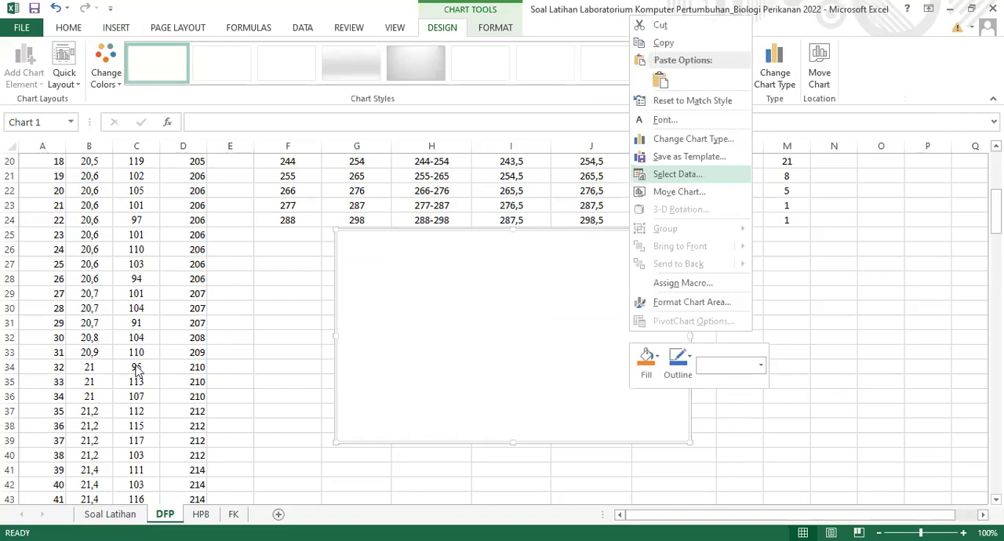
{"action": "key", "text": "Return"}
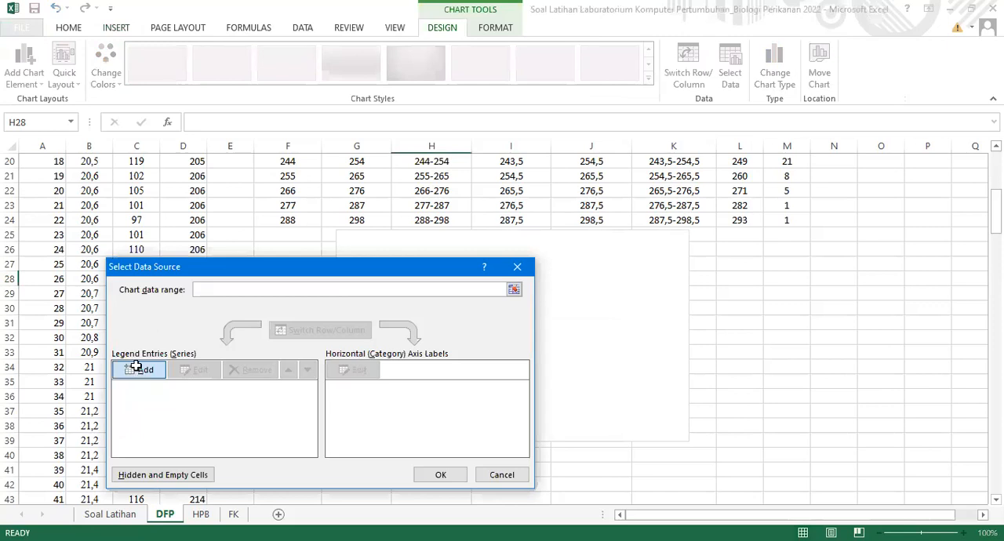
{"action": "left_click", "coordinate": [136, 368]}
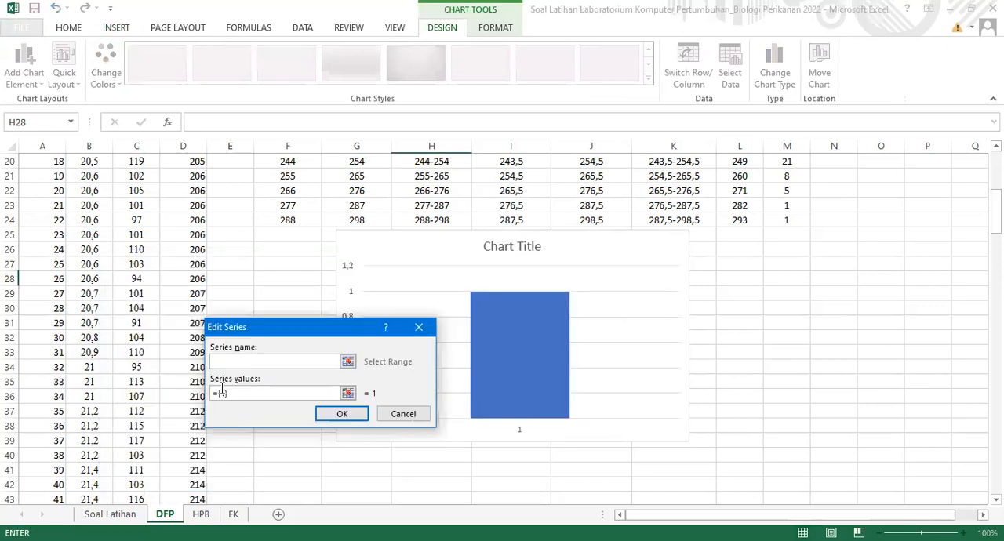
{"action": "left_click_drag", "start_coordinate": [221, 395], "coordinate": [212, 396]}
{"action": "key", "text": "BackSpace"}
{"action": "left_click", "coordinate": [353, 415]}
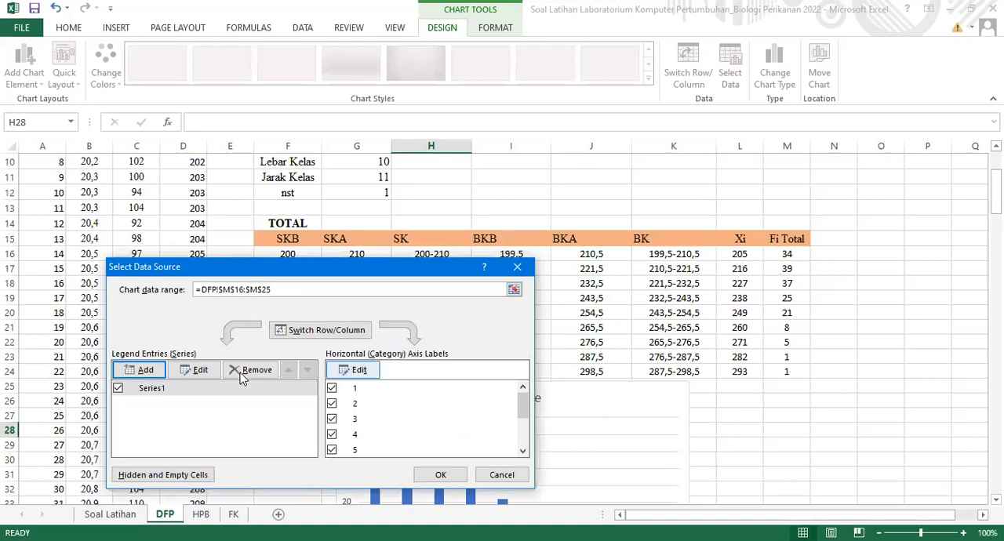
Use the SK class intervals (200-210 through 288-298) as the chart's horizontal axis labels and apply the data source
{"action": "left_click", "coordinate": [355, 371]}
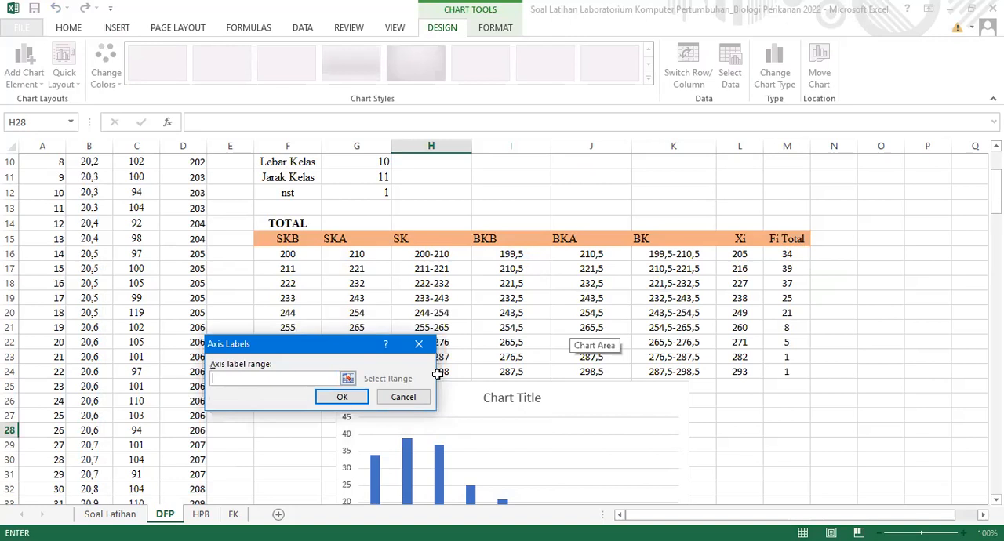
{"action": "left_click", "coordinate": [358, 401]}
{"action": "left_click", "coordinate": [441, 475]}
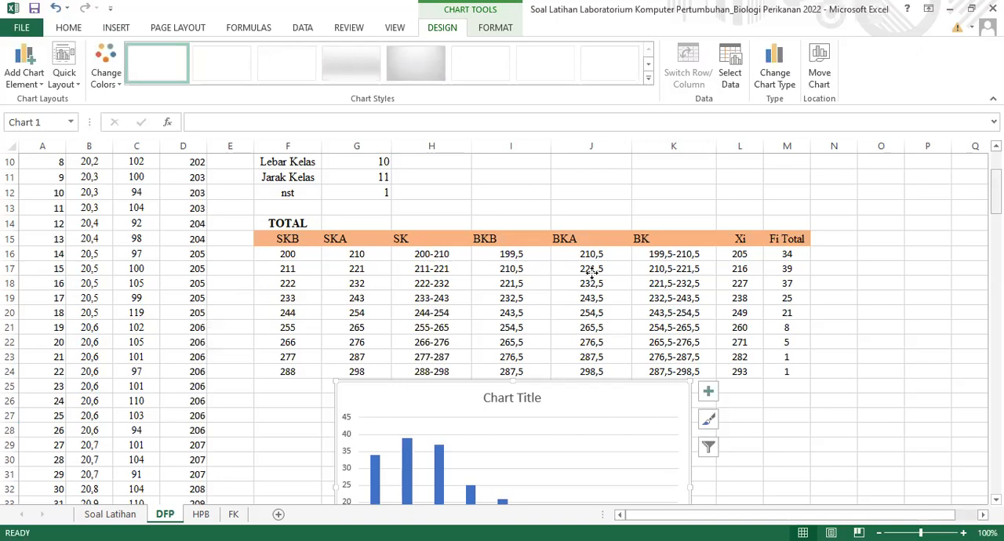
Move the chart slightly down so a gap separates it from the last row of the frequency table
{"action": "scroll", "coordinate": [589, 275], "scroll_direction": "down", "scroll_amount": 4}
{"action": "left_click", "coordinate": [586, 299]}
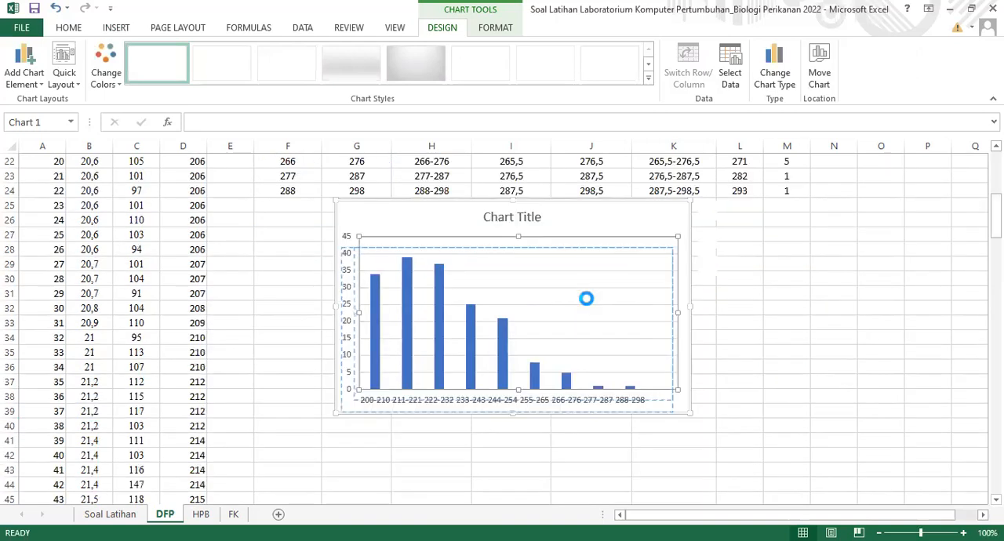
{"action": "left_click_drag", "start_coordinate": [656, 215], "coordinate": [652, 240]}
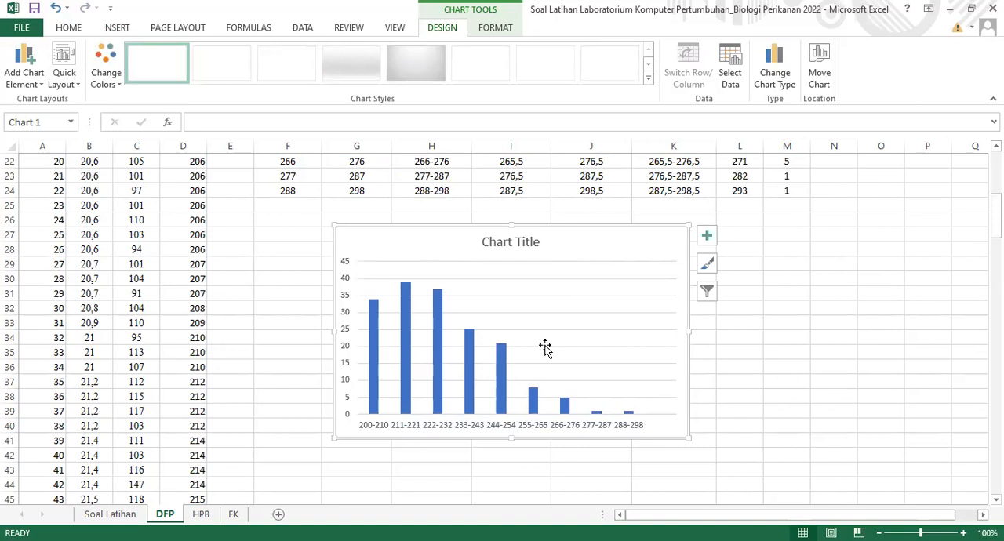
Remove the chart title and gridlines from the column chart and add axis titles
{"action": "left_click", "coordinate": [714, 237]}
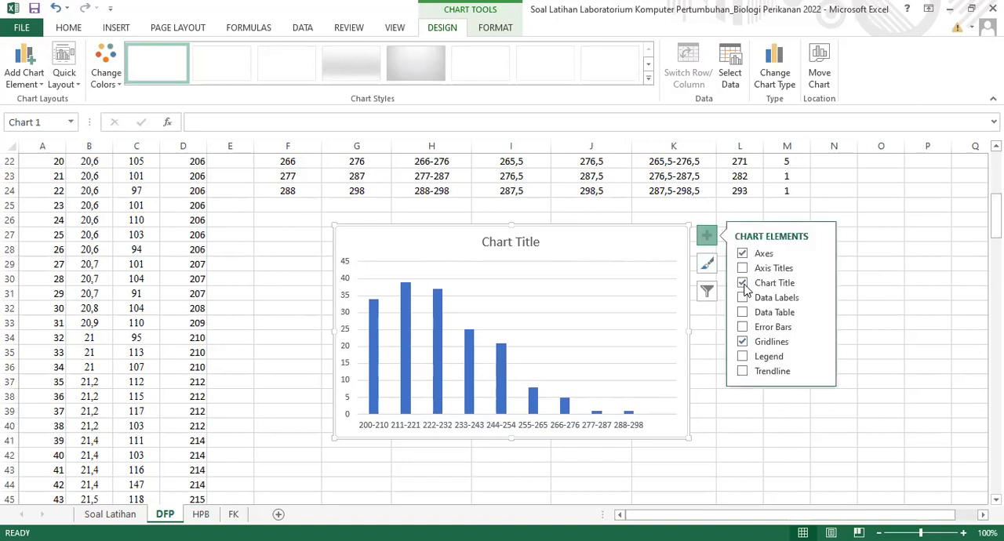
{"action": "left_click", "coordinate": [743, 284]}
{"action": "left_click", "coordinate": [742, 270]}
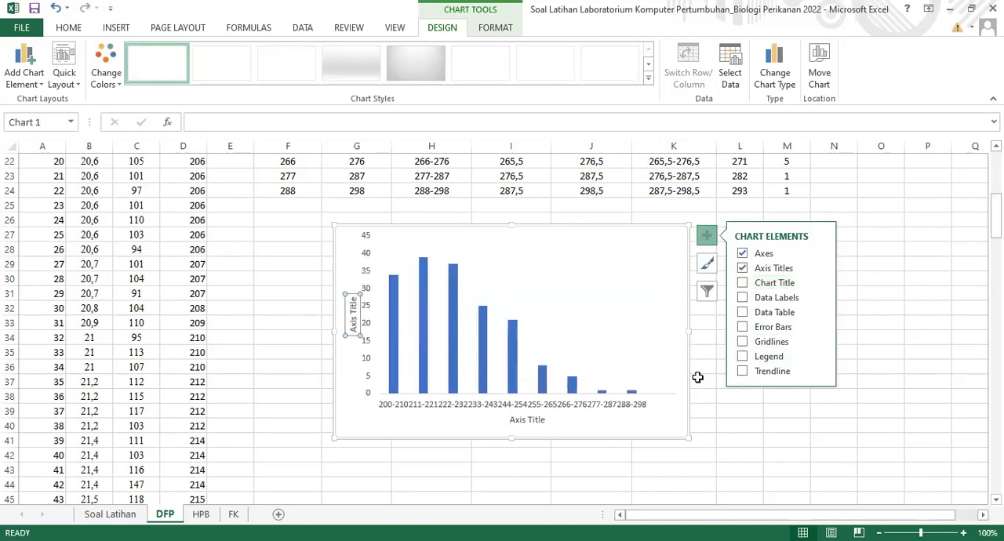
{"action": "key", "text": "Escape"}
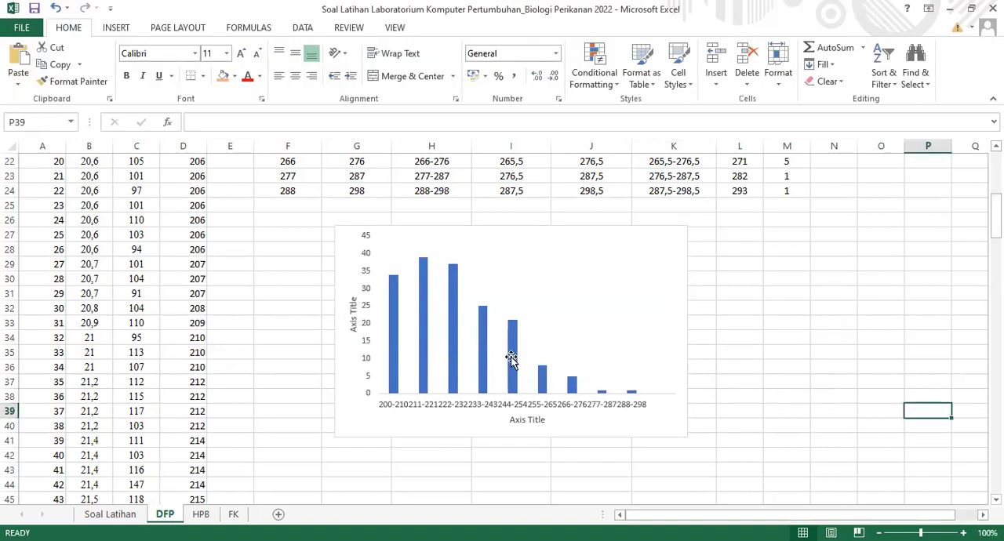
Format the chart's vertical axis with no fill and a solid line 1 pt wide
{"action": "left_click", "coordinate": [365, 312]}
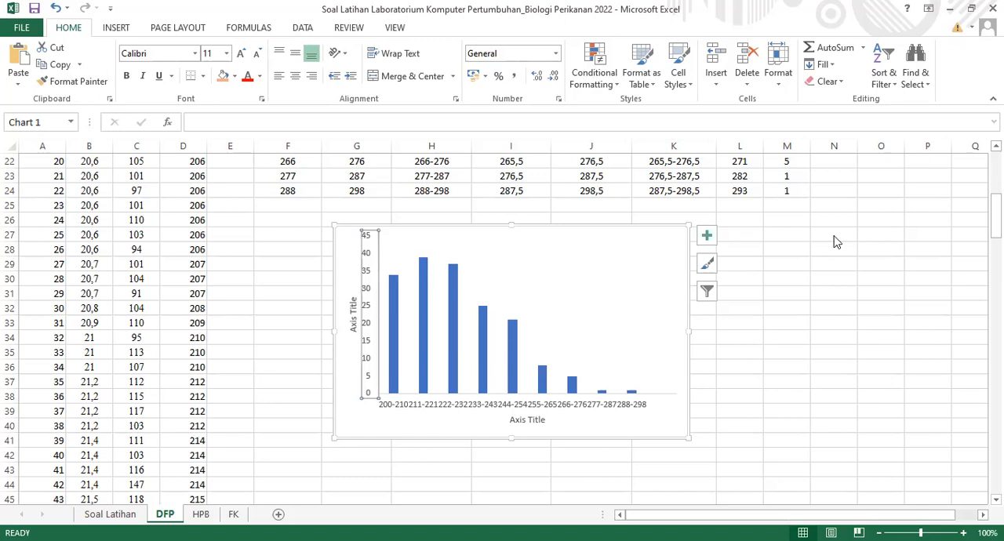
{"action": "key", "text": "ctrl+1"}
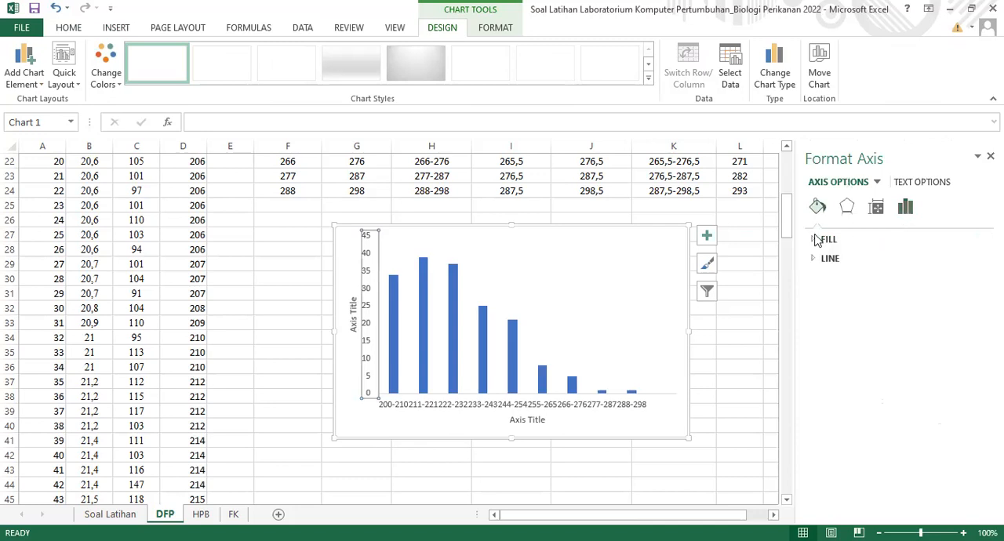
{"action": "left_click", "coordinate": [822, 239]}
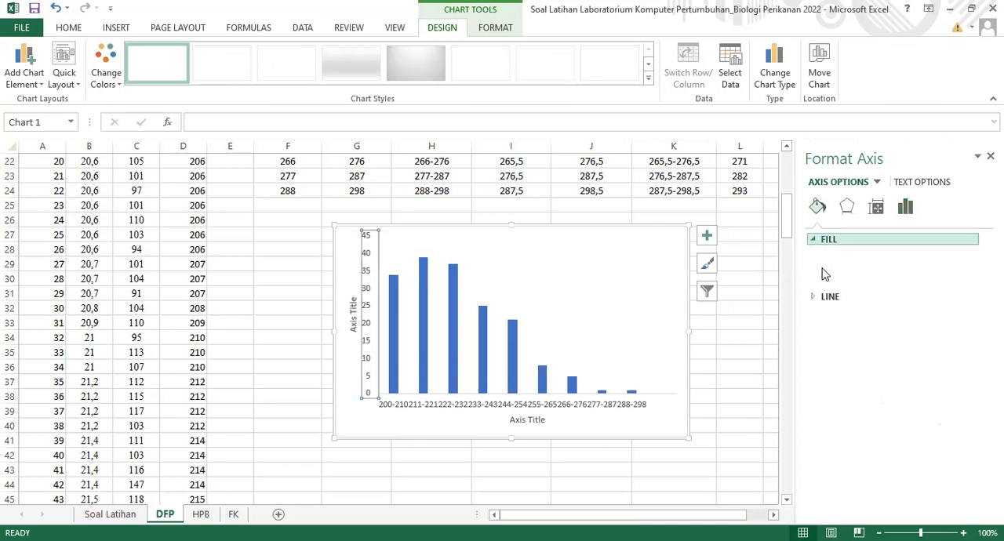
{"action": "left_click", "coordinate": [826, 261]}
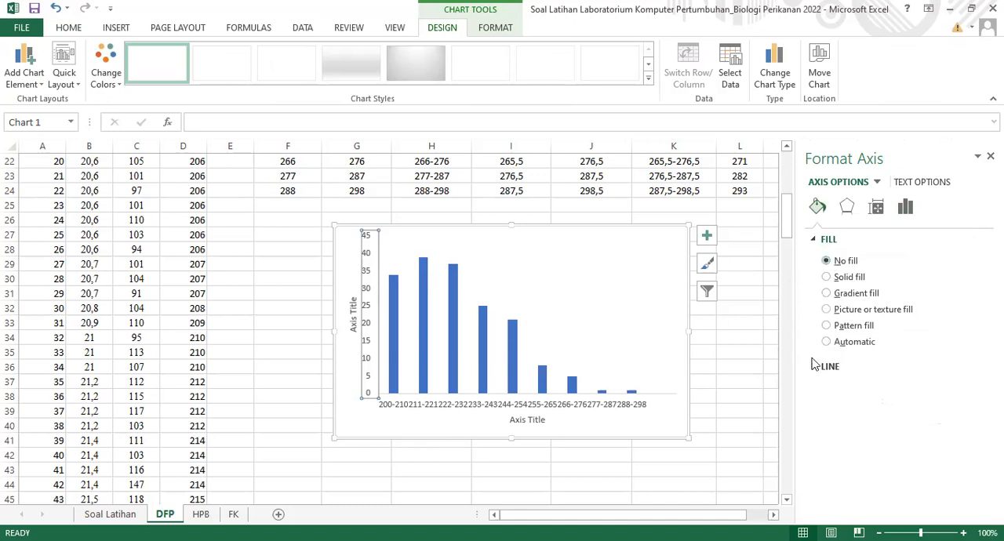
{"action": "left_click", "coordinate": [816, 371]}
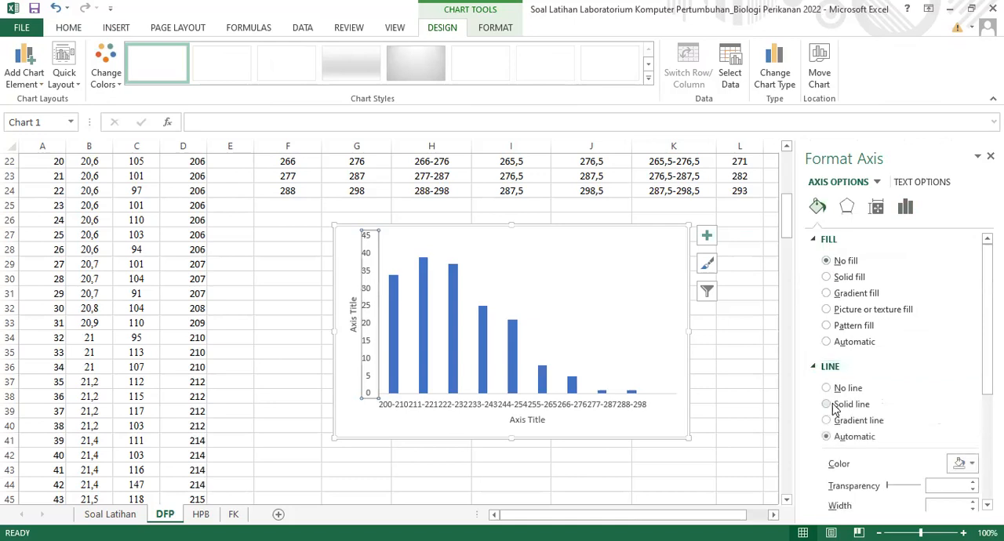
{"action": "left_click", "coordinate": [833, 405]}
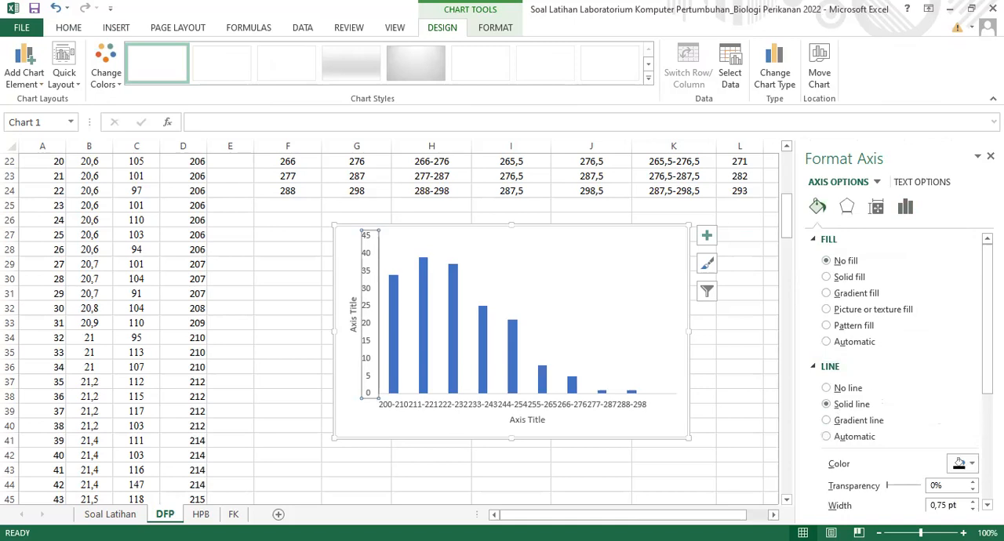
{"action": "scroll", "coordinate": [899, 375], "scroll_direction": "down", "scroll_amount": 3}
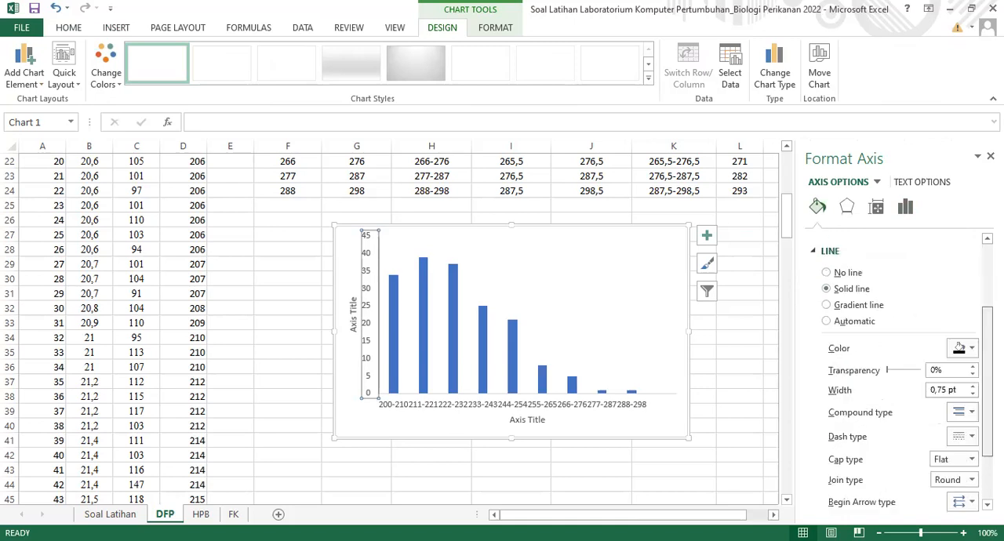
{"action": "scroll", "coordinate": [958, 342], "scroll_direction": "down", "scroll_amount": 1}
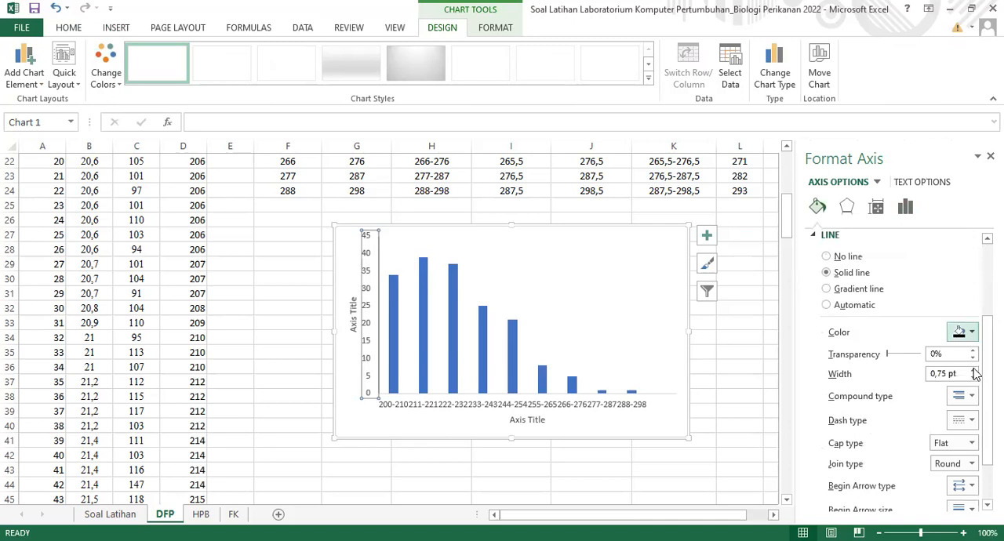
{"action": "left_click", "coordinate": [973, 370]}
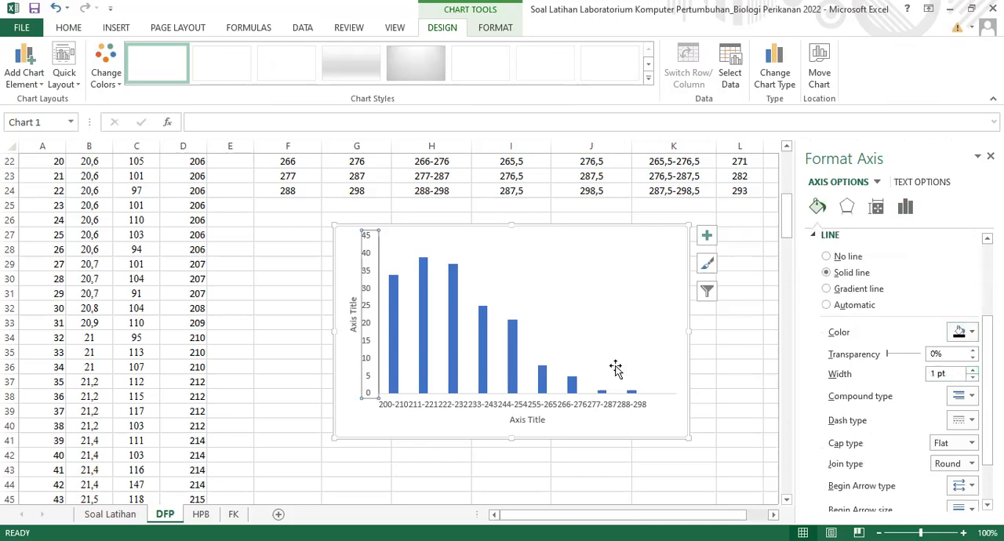
Format the horizontal category axis with no fill and a solid line 1 pt wide
{"action": "left_click", "coordinate": [504, 406]}
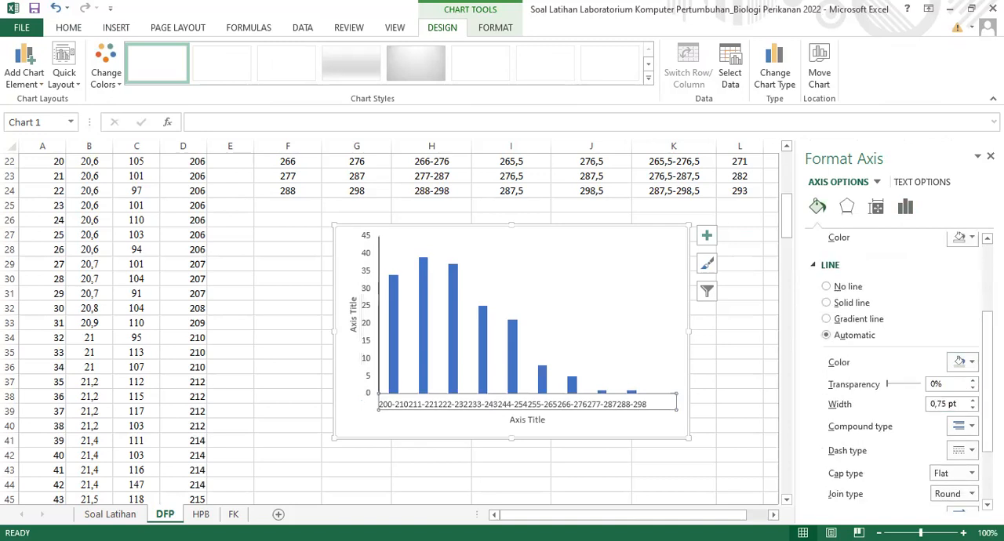
{"action": "scroll", "coordinate": [894, 329], "scroll_direction": "up", "scroll_amount": 5}
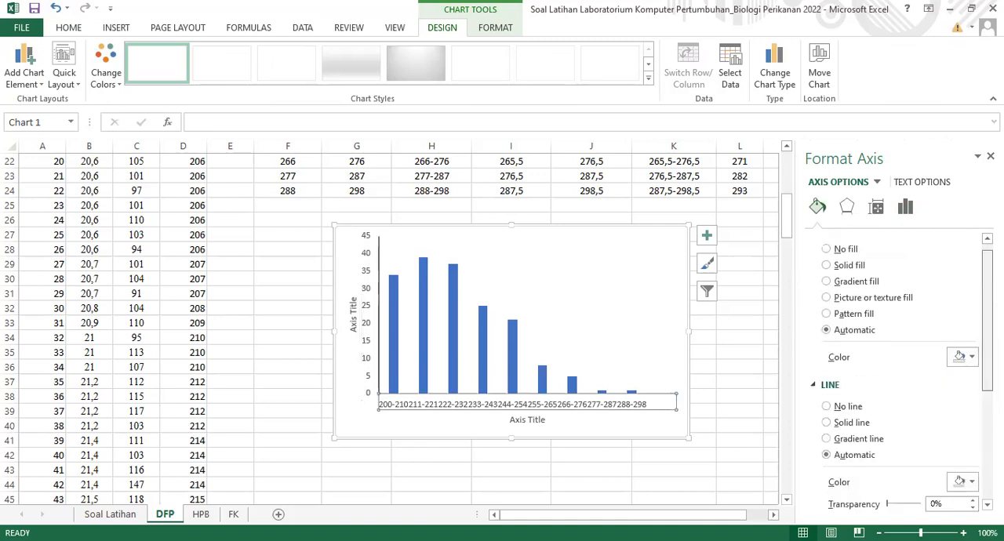
{"action": "left_click", "coordinate": [825, 261]}
{"action": "left_click", "coordinate": [826, 405]}
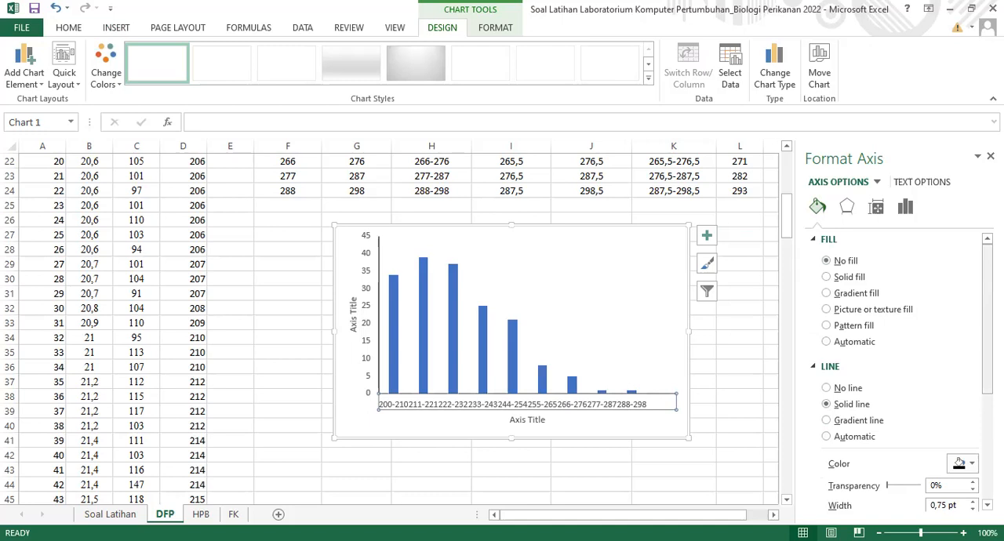
{"action": "scroll", "coordinate": [977, 351], "scroll_direction": "down", "scroll_amount": 3}
{"action": "left_click", "coordinate": [973, 347]}
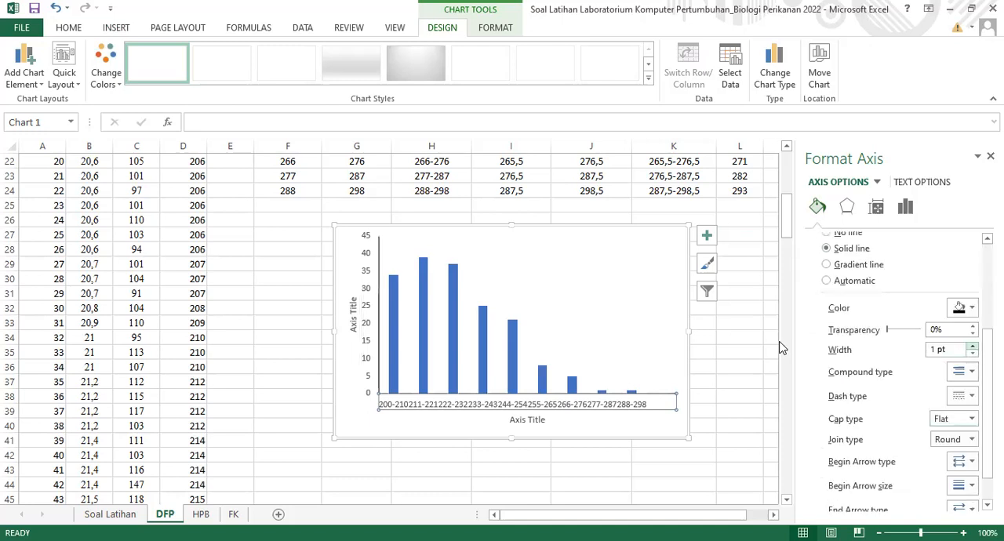
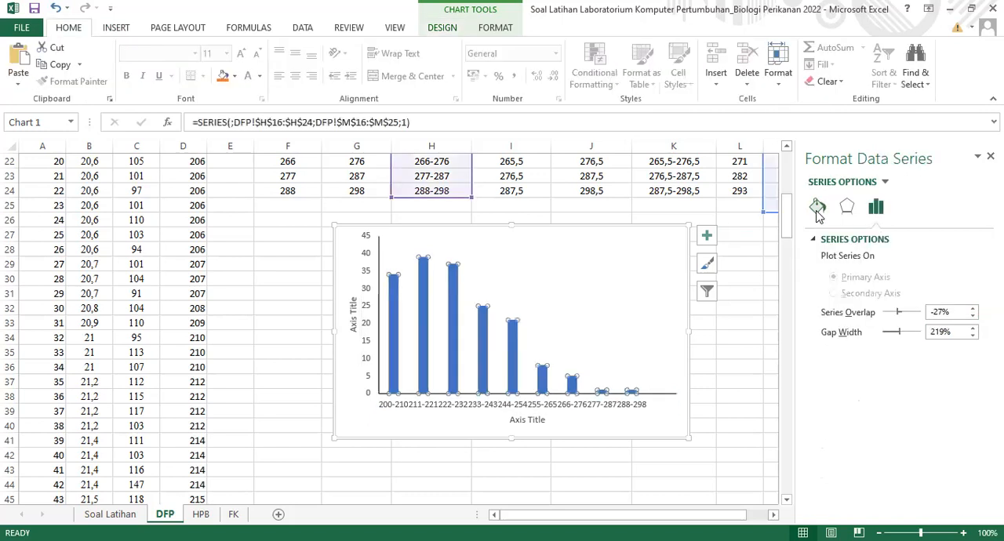
Format the chart's column series with a solid black fill
{"action": "left_click", "coordinate": [817, 210]}
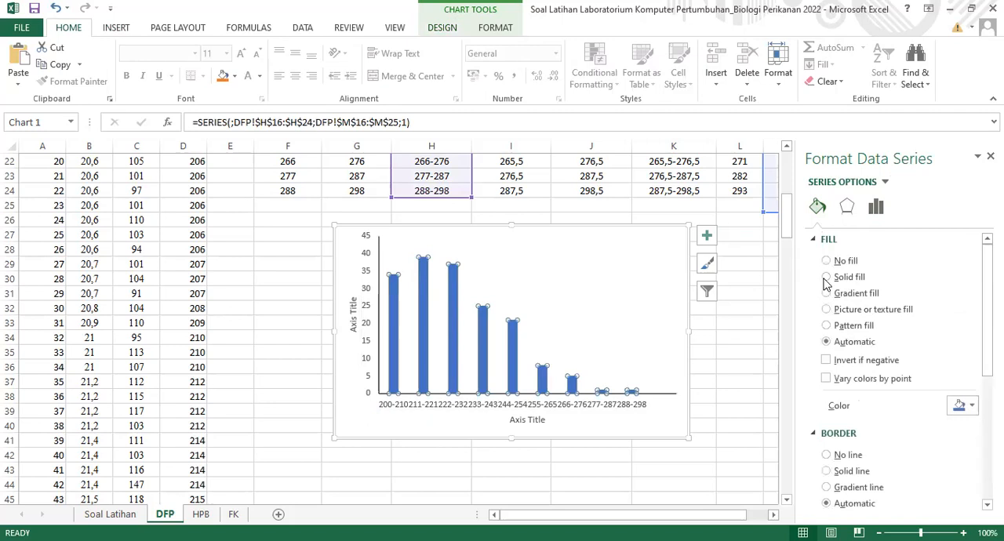
{"action": "left_click", "coordinate": [826, 276]}
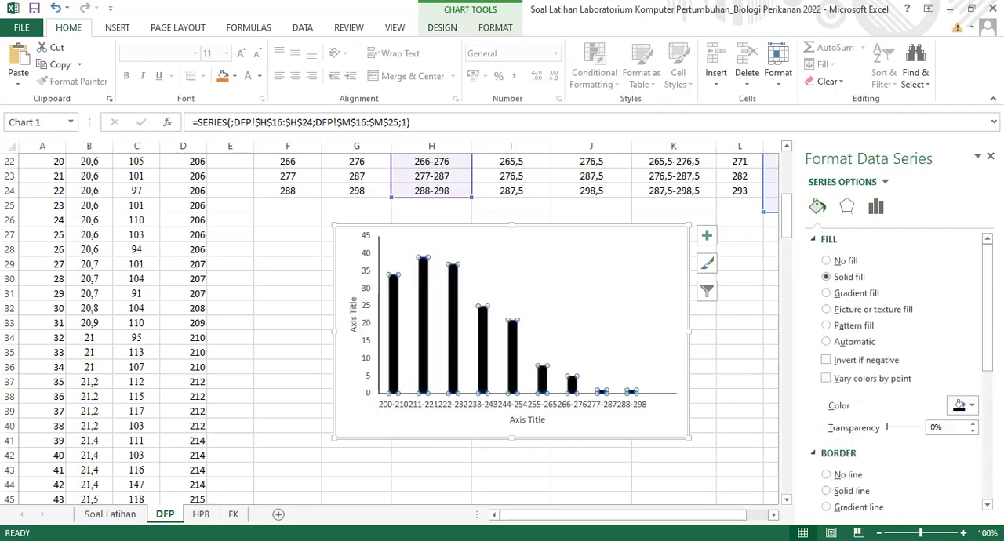
{"action": "scroll", "coordinate": [894, 369], "scroll_direction": "down", "scroll_amount": 4}
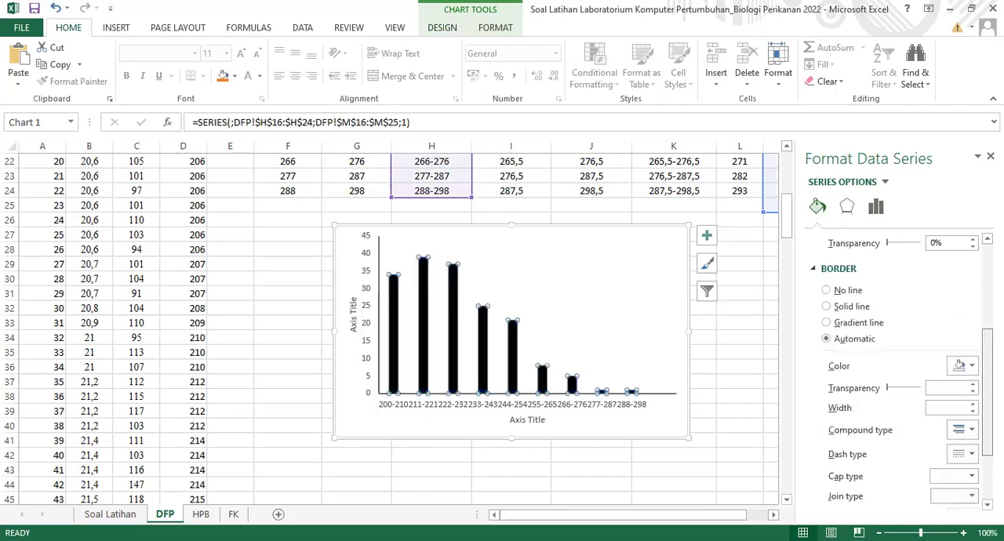
{"action": "scroll", "coordinate": [868, 404], "scroll_direction": "up", "scroll_amount": 1}
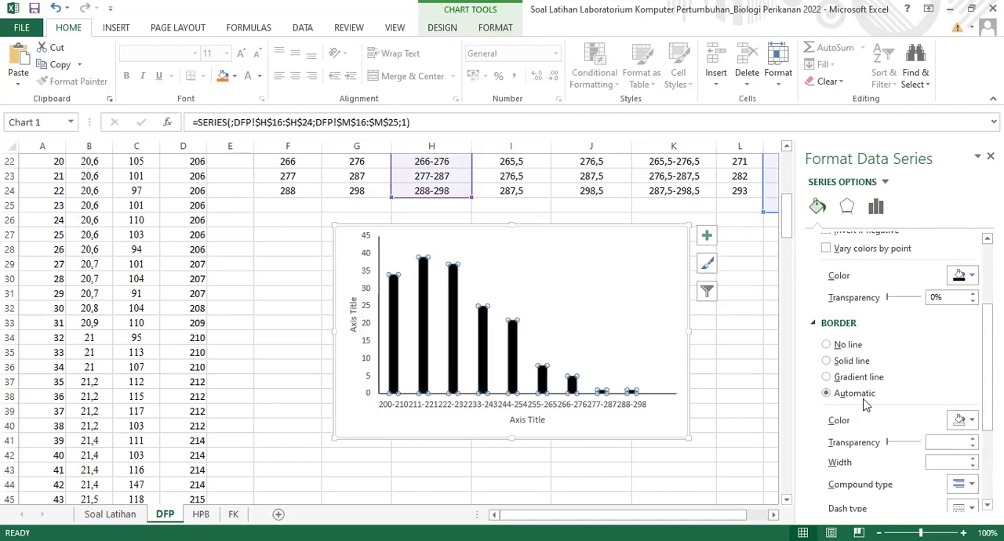
{"action": "left_click", "coordinate": [733, 429]}
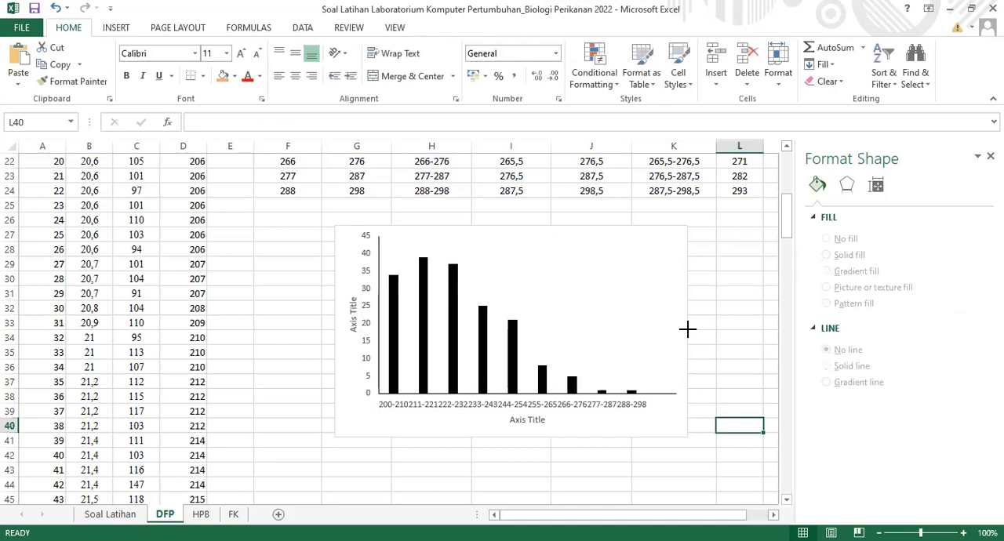
Format the chart area with no fill and no border line
{"action": "left_click", "coordinate": [333, 227]}
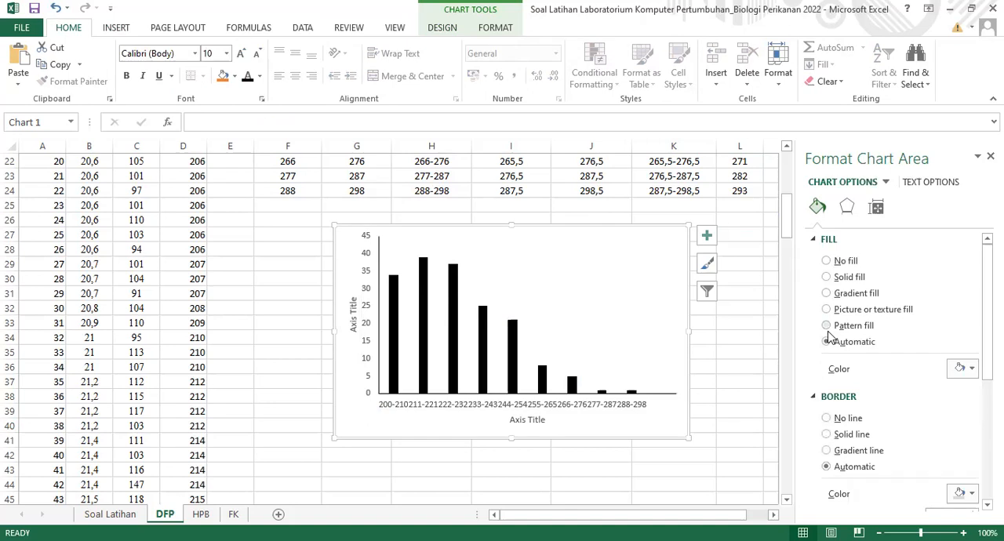
{"action": "left_click", "coordinate": [830, 262]}
{"action": "left_click", "coordinate": [828, 389]}
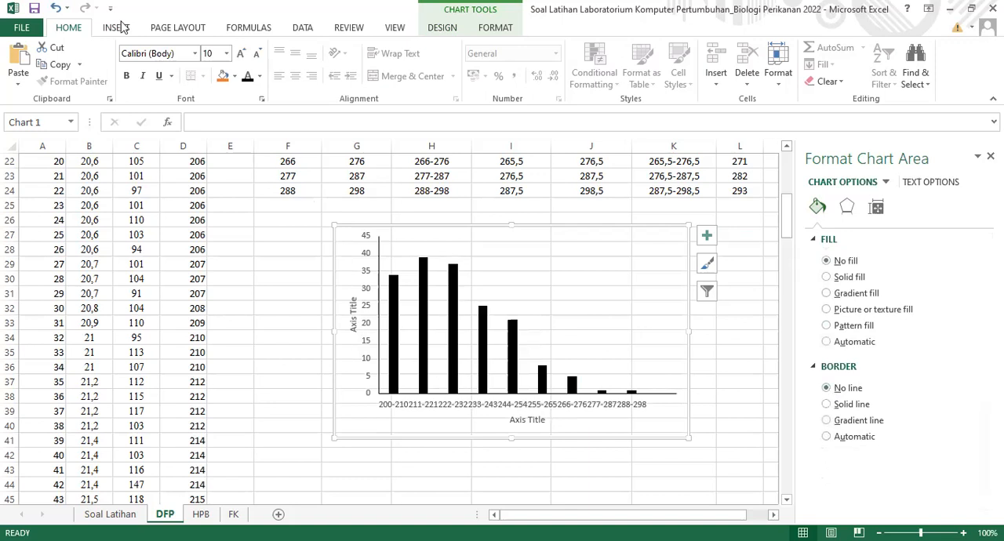
Set all of the chart's text to Times New Roman in black
{"action": "left_click", "coordinate": [197, 61]}
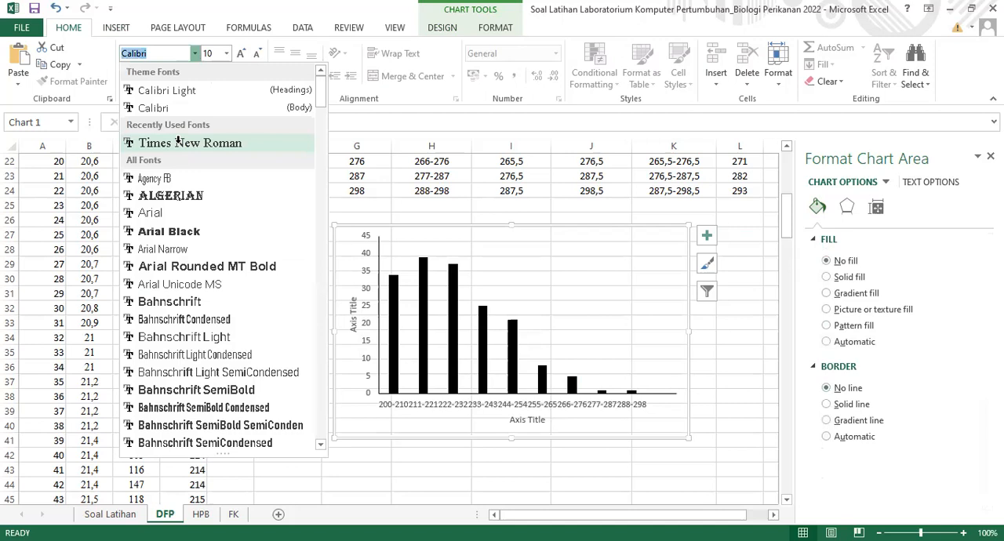
{"action": "left_click", "coordinate": [178, 143]}
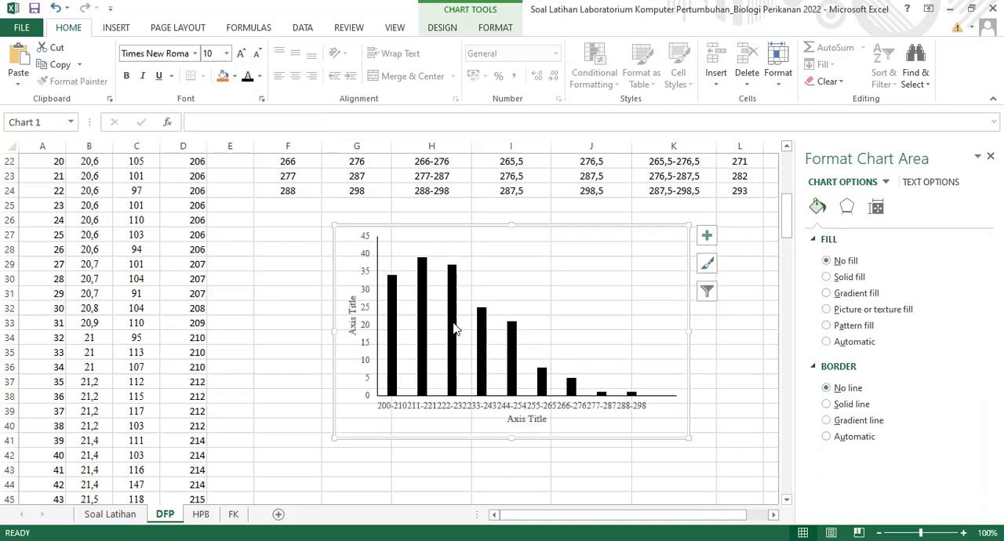
{"action": "mouse_move", "coordinate": [454, 329]}
{"action": "left_click", "coordinate": [248, 83]}
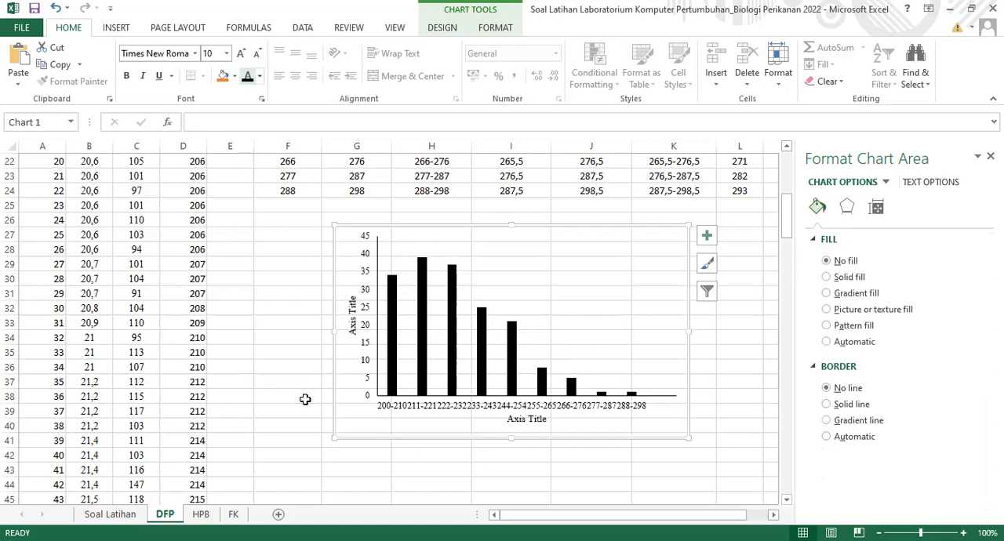
{"action": "left_click", "coordinate": [740, 259]}
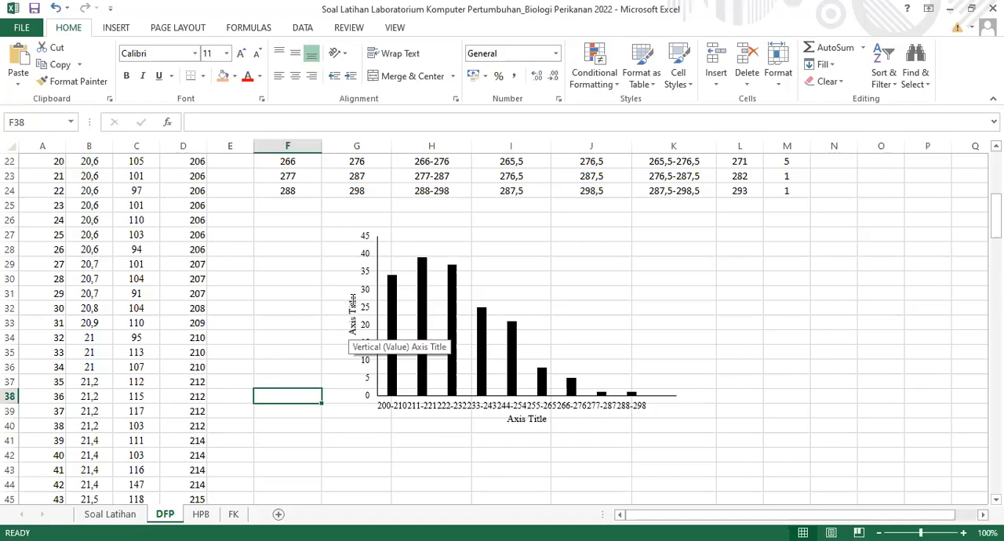
Replace the vertical axis title's placeholder text with "Frekuensi Total (Ind)"
{"action": "double_click", "coordinate": [353, 302]}
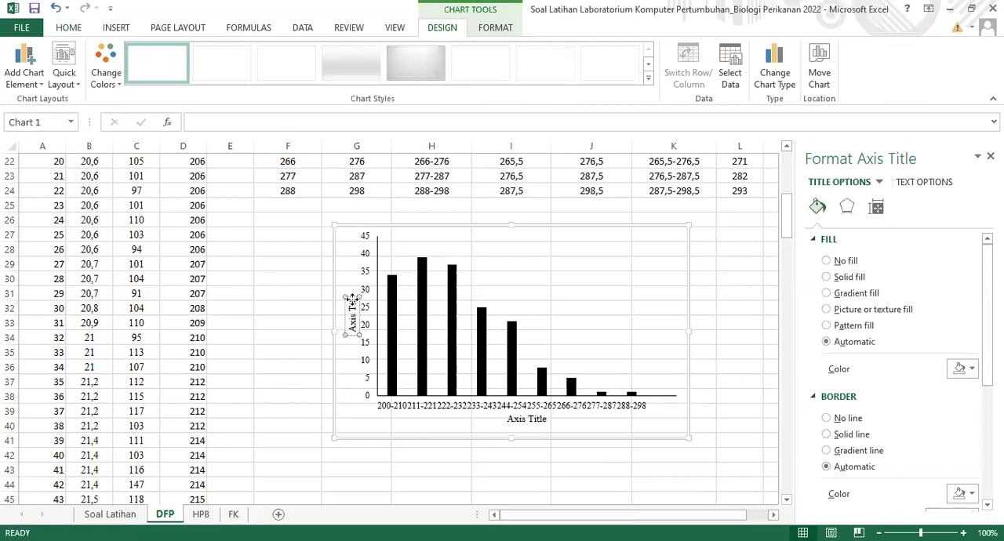
{"action": "key", "text": "BackSpace"}
{"action": "key", "text": "BackSpace"}
{"action": "key", "text": "BackSpace"}
{"action": "key", "text": "BackSpace"}
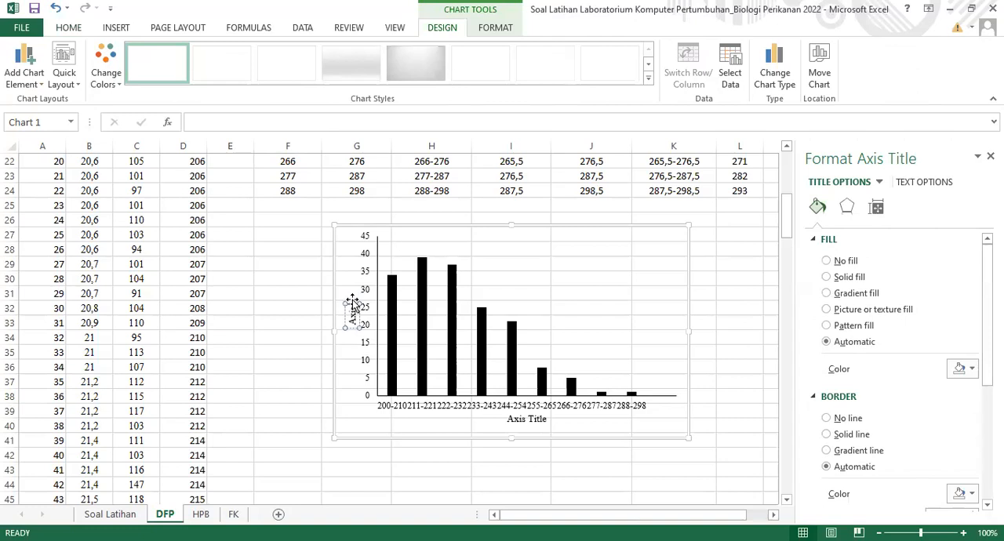
{"action": "key", "text": "BackSpace"}
{"action": "key", "text": "BackSpace"}
{"action": "key", "text": "BackSpace"}
{"action": "key", "text": "BackSpace"}
{"action": "type", "text": "Frekuensi Tela"}
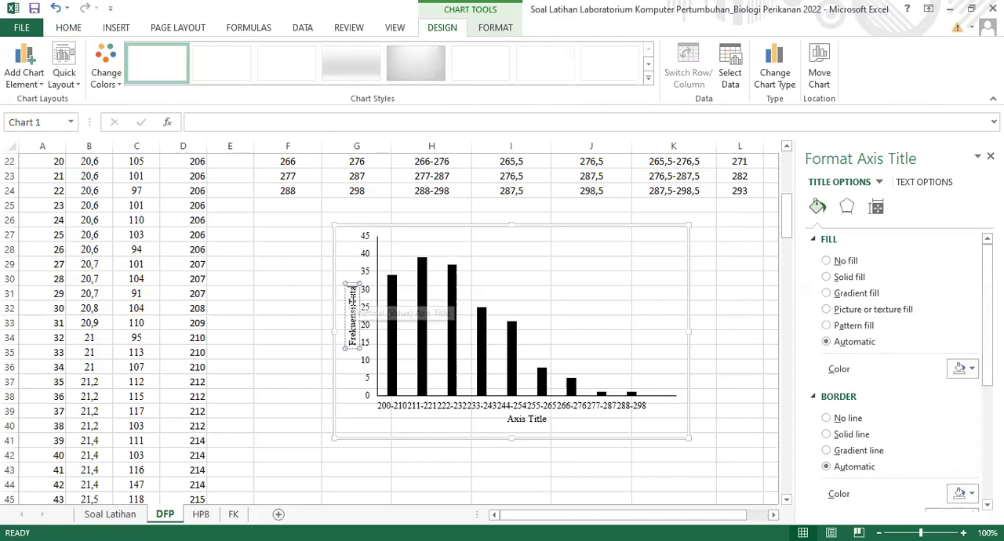
{"action": "type", "text": " ("}
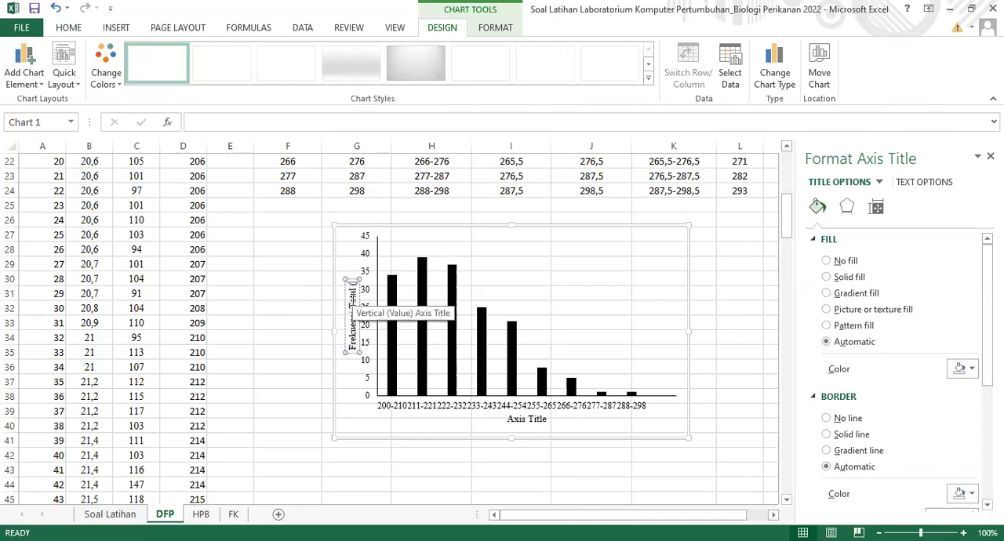
{"action": "type", "text": "Ind)"}
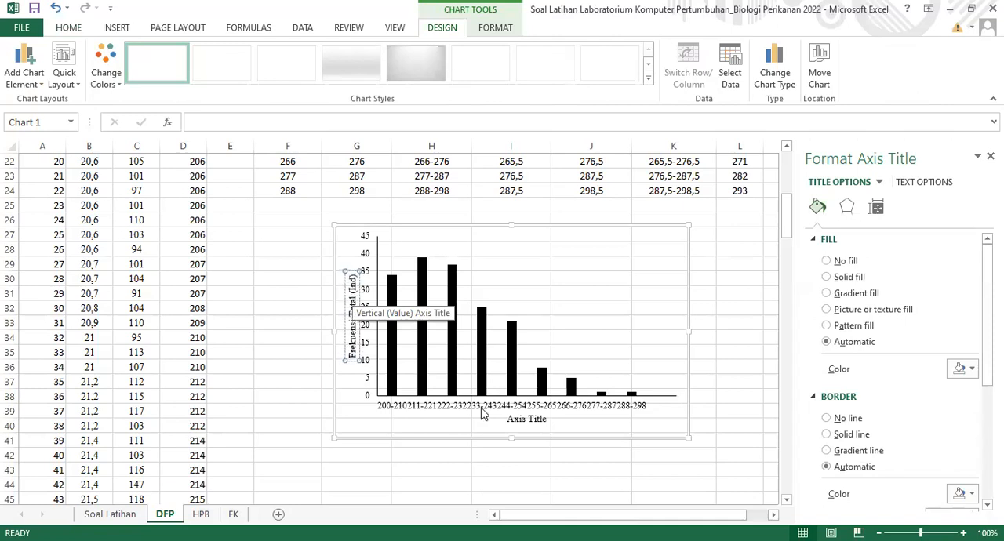
Replace the horizontal axis title's placeholder text with "Selang Kelas (mm)" and close the formatting pane
{"action": "left_click", "coordinate": [547, 419]}
{"action": "left_click_drag", "start_coordinate": [548, 419], "coordinate": [510, 420]}
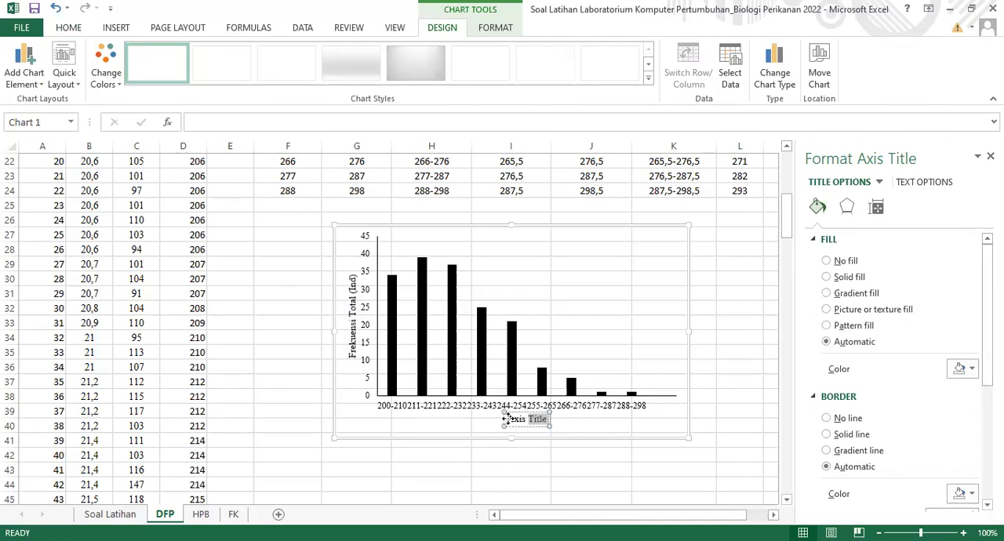
{"action": "type", "text": "Selang Kelas"}
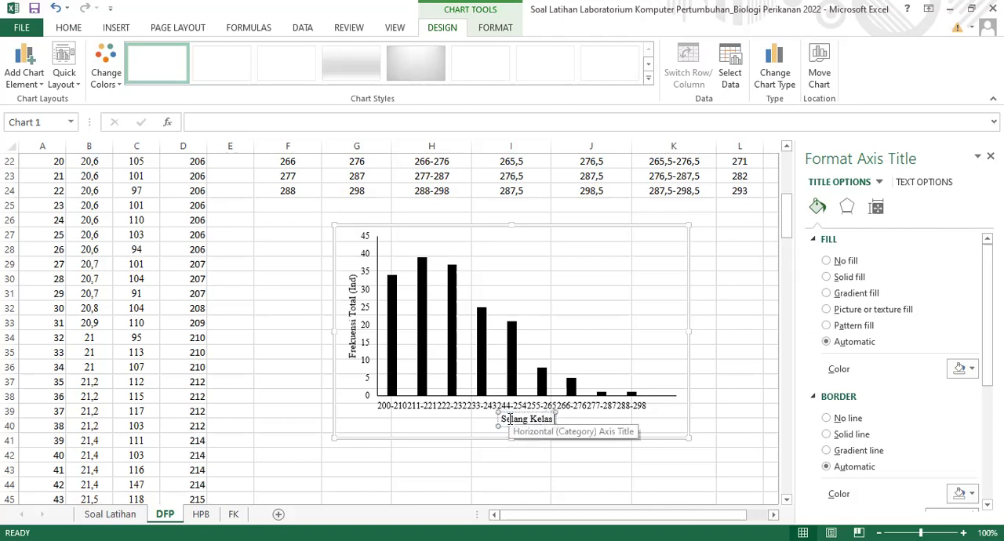
{"action": "type", "text": " (mm)"}
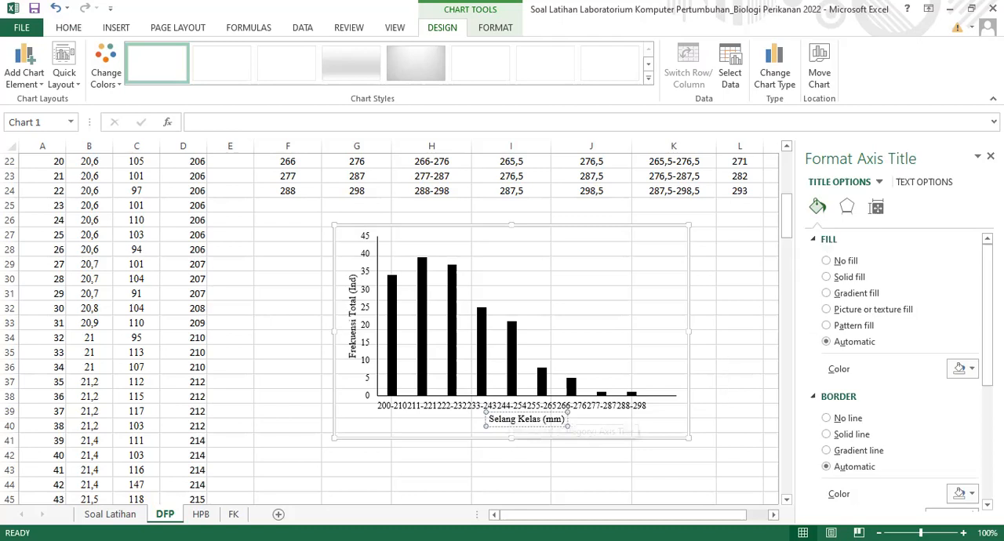
{"action": "left_click", "coordinate": [740, 397]}
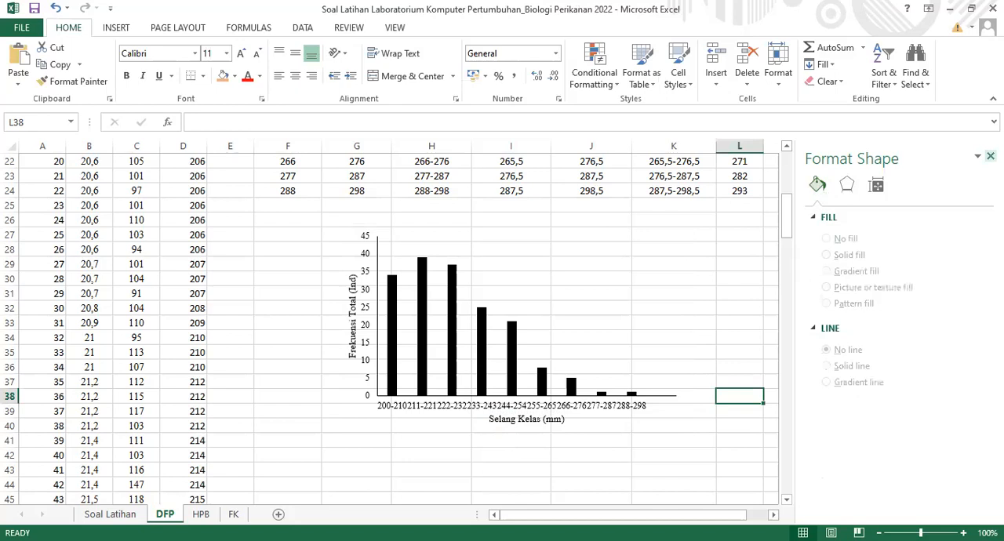
{"action": "left_click", "coordinate": [990, 156]}
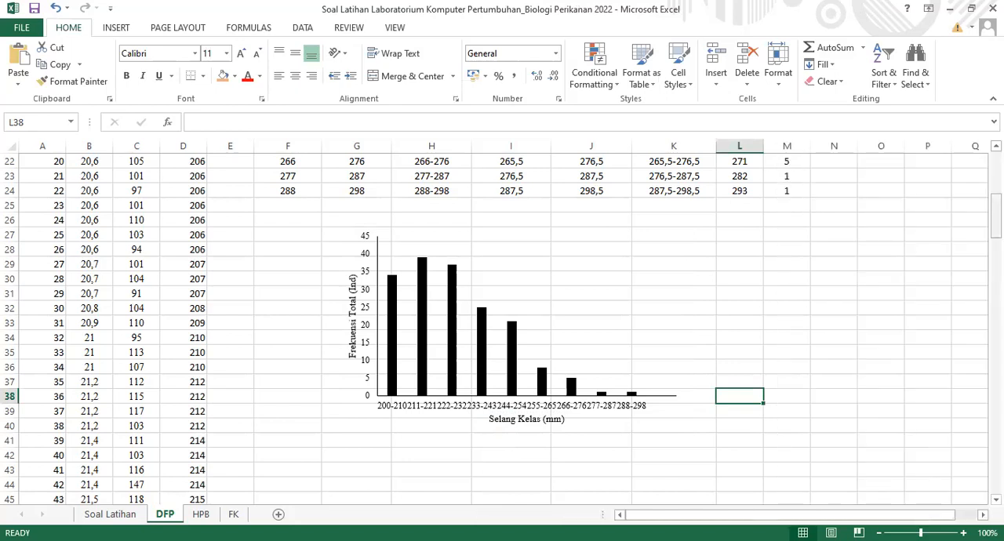
Add a bottom border to the last row of the frequency table, F24:M24
{"action": "scroll", "coordinate": [502, 329], "scroll_direction": "up", "scroll_amount": 4}
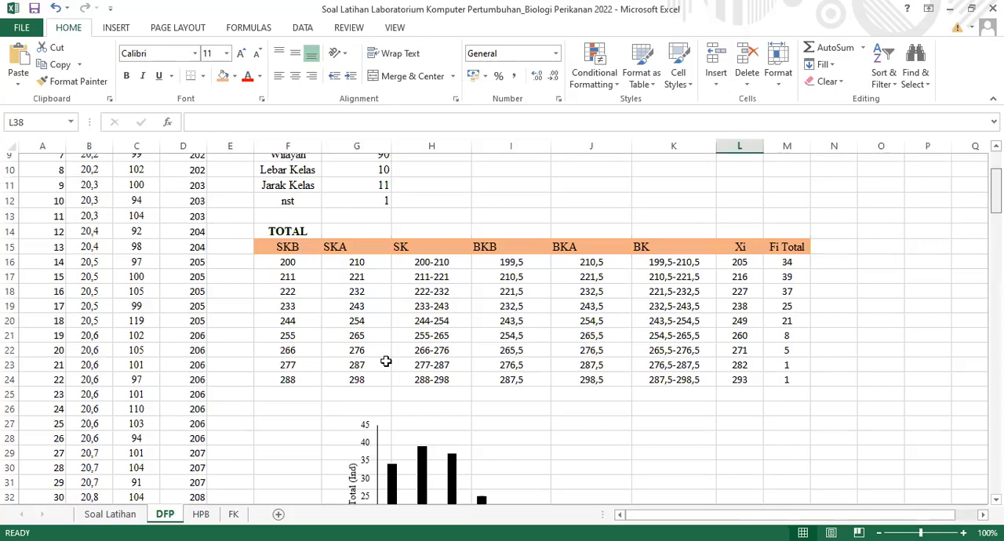
{"action": "left_click", "coordinate": [288, 379]}
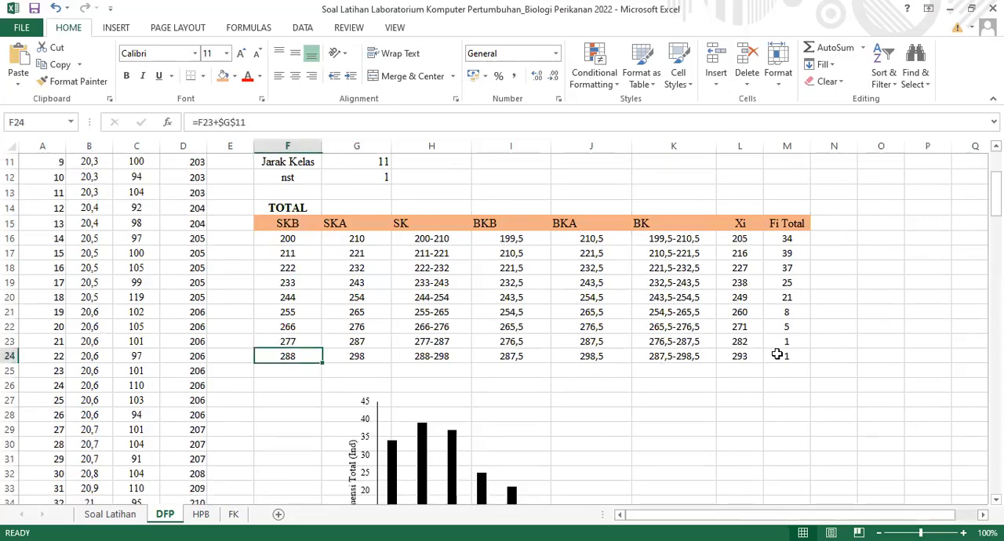
{"action": "key", "text": "ctrl+shift+Right"}
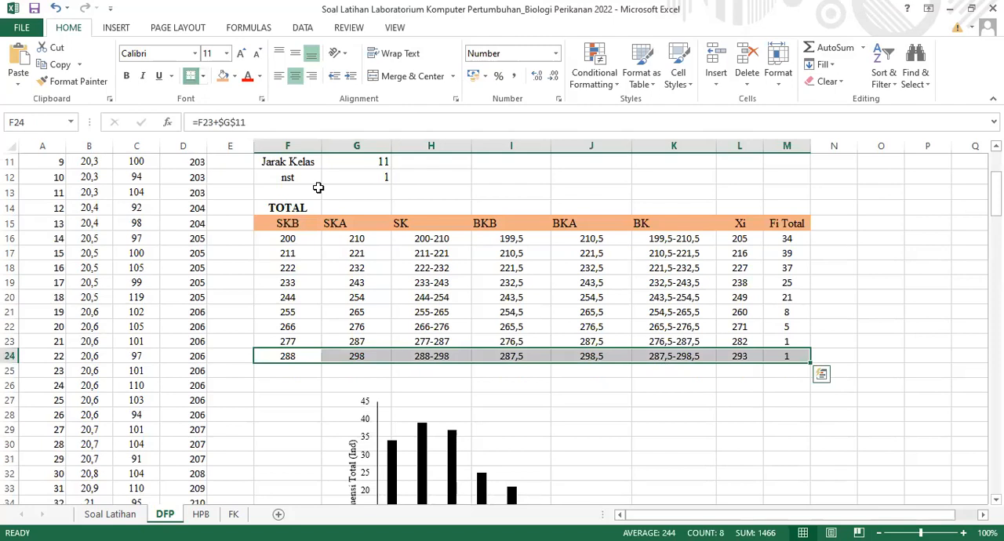
{"action": "left_click", "coordinate": [895, 383]}
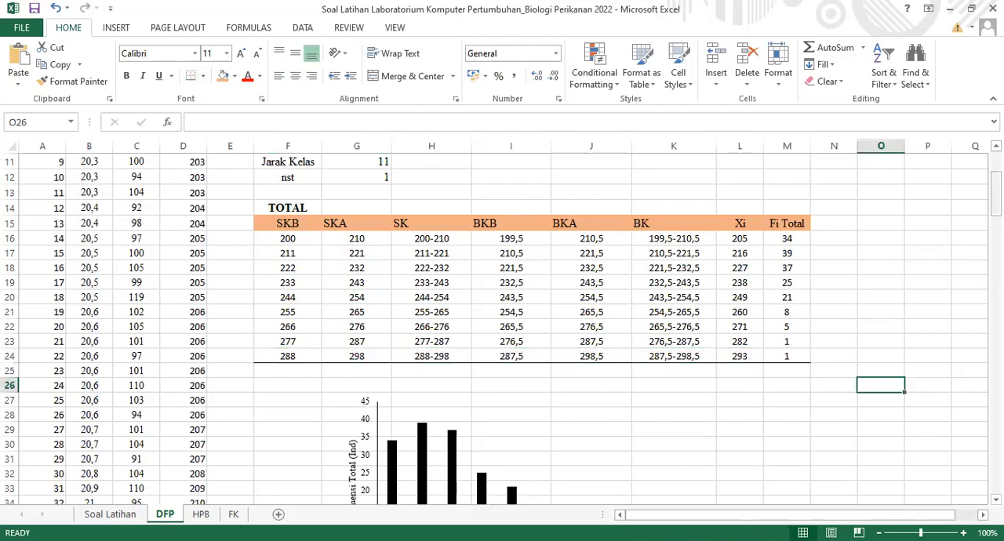
{"action": "scroll", "coordinate": [313, 511], "scroll_direction": "down", "scroll_amount": 5}
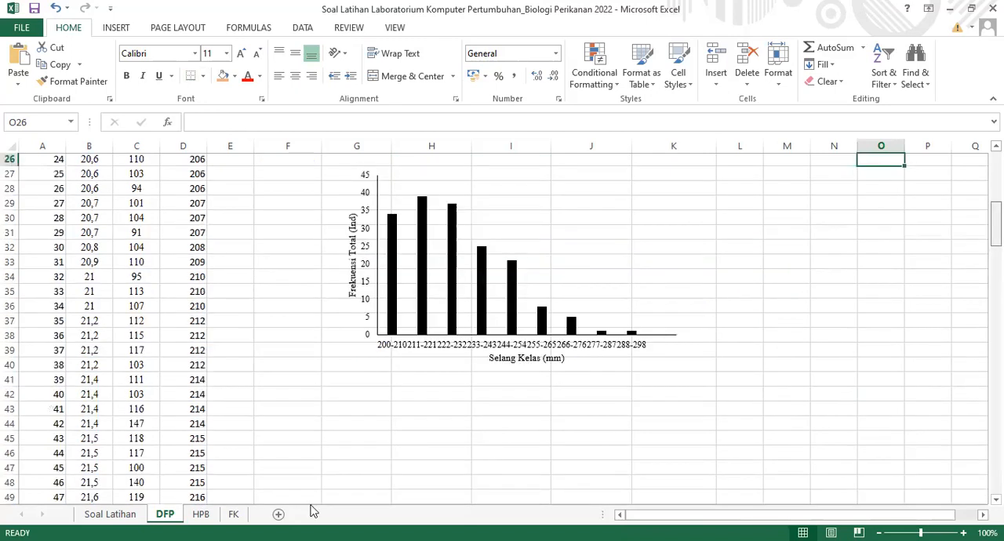
{"action": "scroll", "coordinate": [205, 523], "scroll_direction": "down", "scroll_amount": 1}
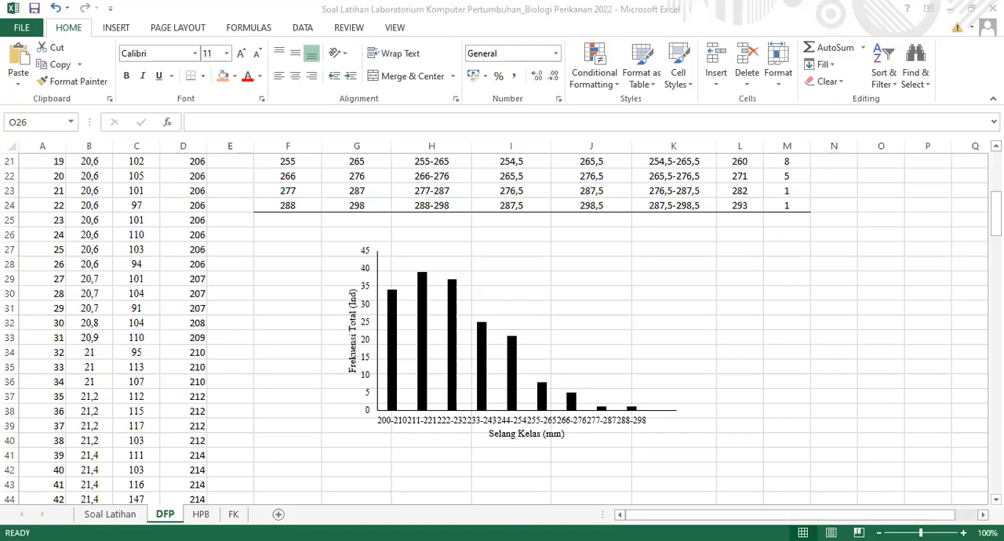
{"action": "key", "text": "alt+Tab"}
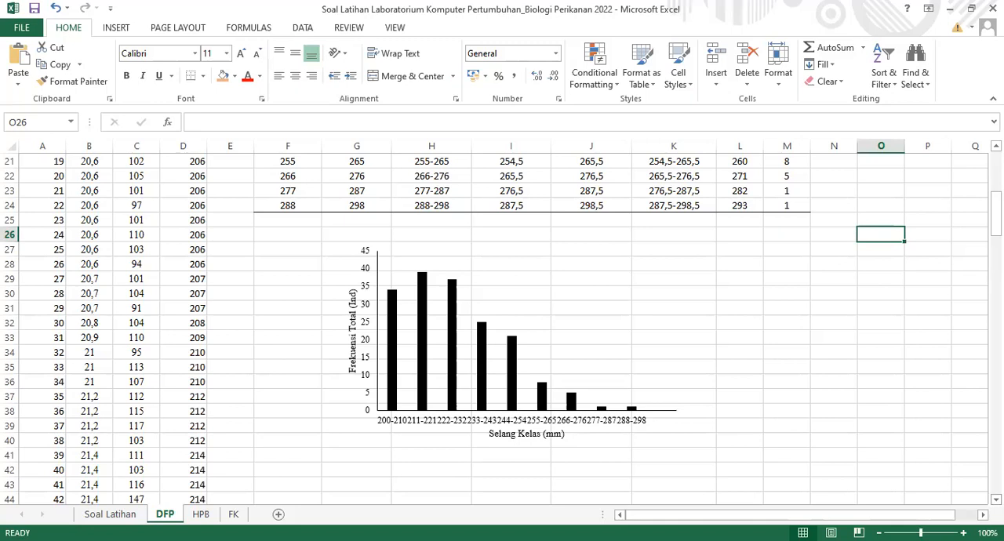
Merge and center F42:G42 below the chart, fill it with light orange and enter the heading "Interpretasi"
{"action": "scroll", "coordinate": [502, 330], "scroll_direction": "down", "scroll_amount": 1}
{"action": "scroll", "coordinate": [320, 402], "scroll_direction": "down", "scroll_amount": 1}
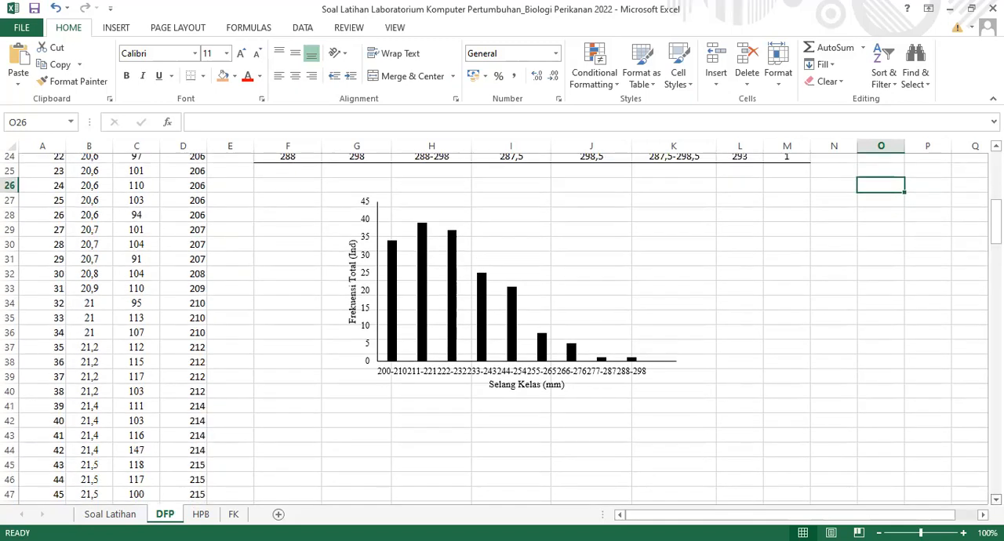
{"action": "scroll", "coordinate": [319, 402], "scroll_direction": "down", "scroll_amount": 1}
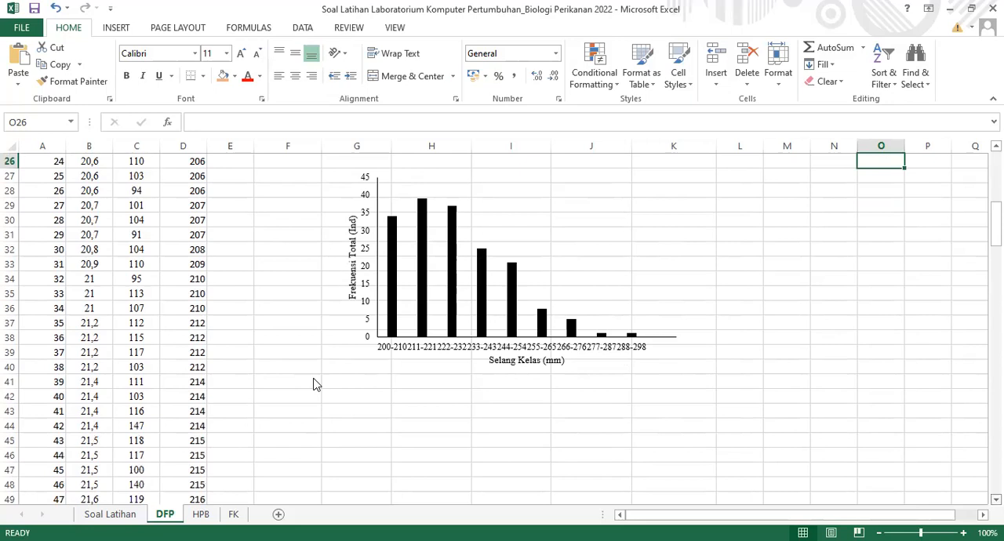
{"action": "scroll", "coordinate": [304, 362], "scroll_direction": "down", "scroll_amount": 1}
{"action": "left_click", "coordinate": [306, 363]}
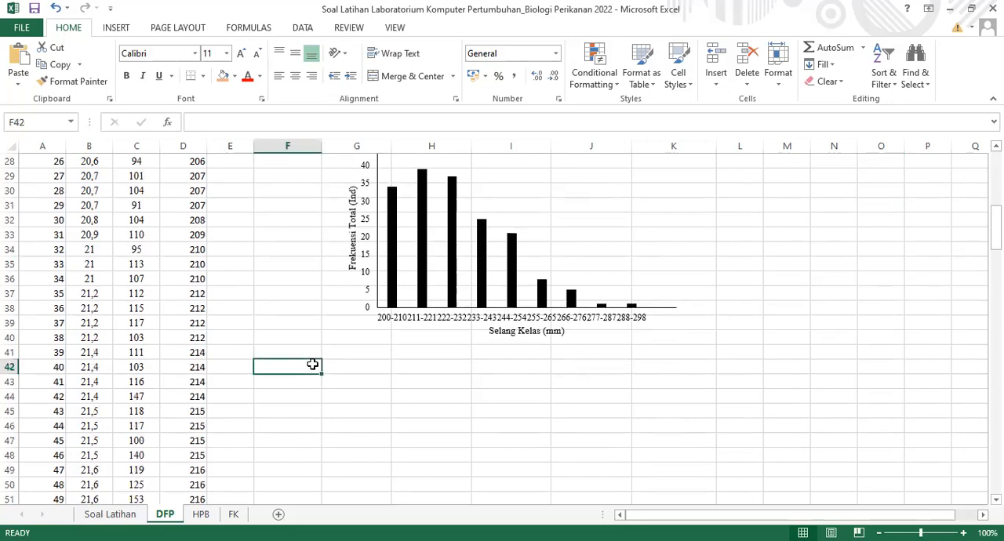
{"action": "left_click_drag", "start_coordinate": [312, 365], "coordinate": [336, 364]}
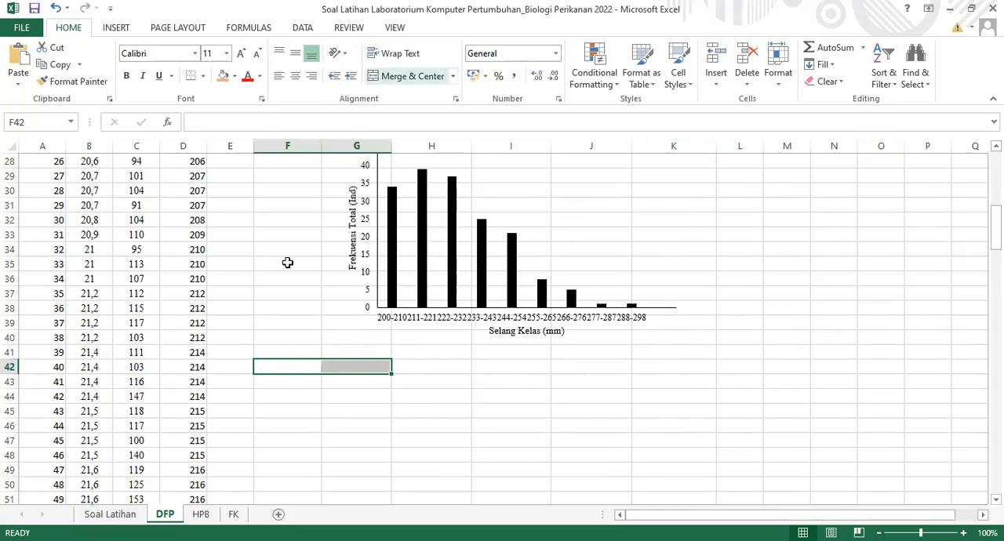
{"action": "double_click", "coordinate": [314, 364]}
{"action": "type", "text": "Interpretas"}
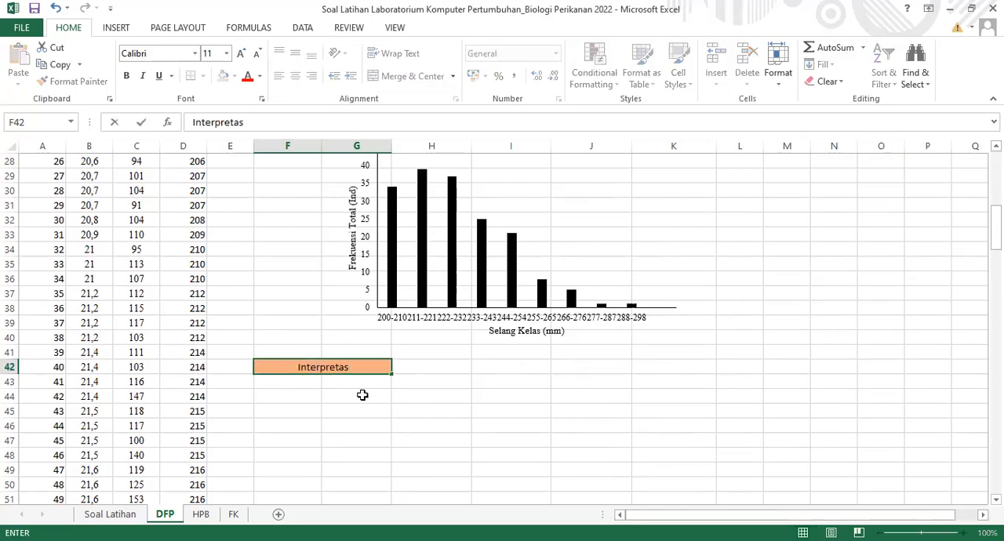
{"action": "type", "text": "i"}
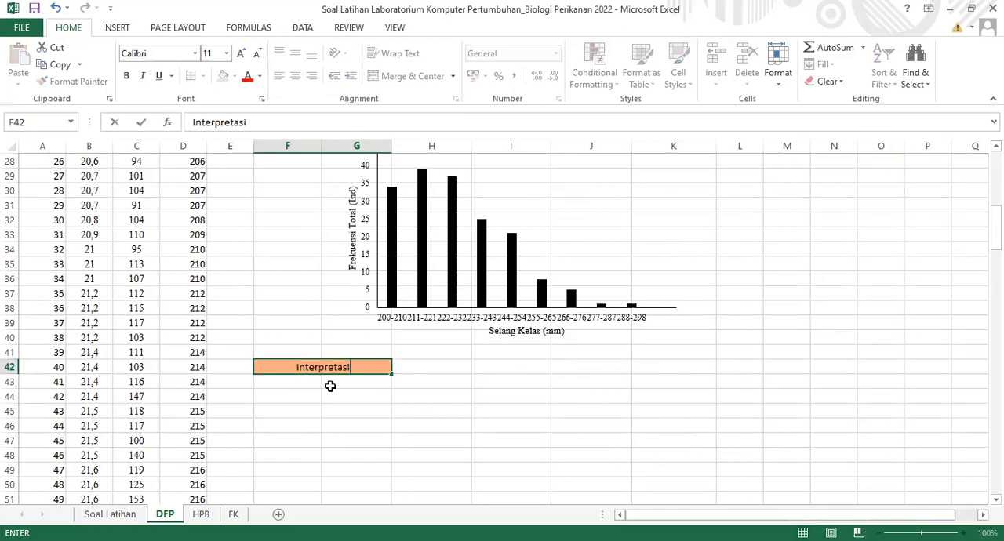
{"action": "key", "text": "Return"}
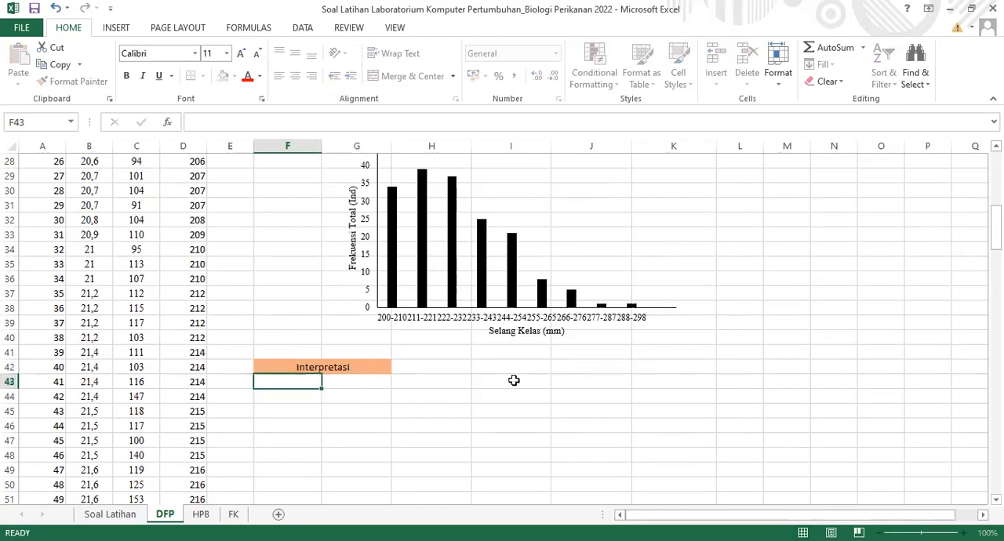
Merge and center F43:K44 with wrapped text and enter "Berdasarkan grafik ini dapat diketahui bahwa distribusi frekuensi panjang ikan berbeda-beda"
{"action": "left_click_drag", "start_coordinate": [595, 385], "coordinate": [643, 397]}
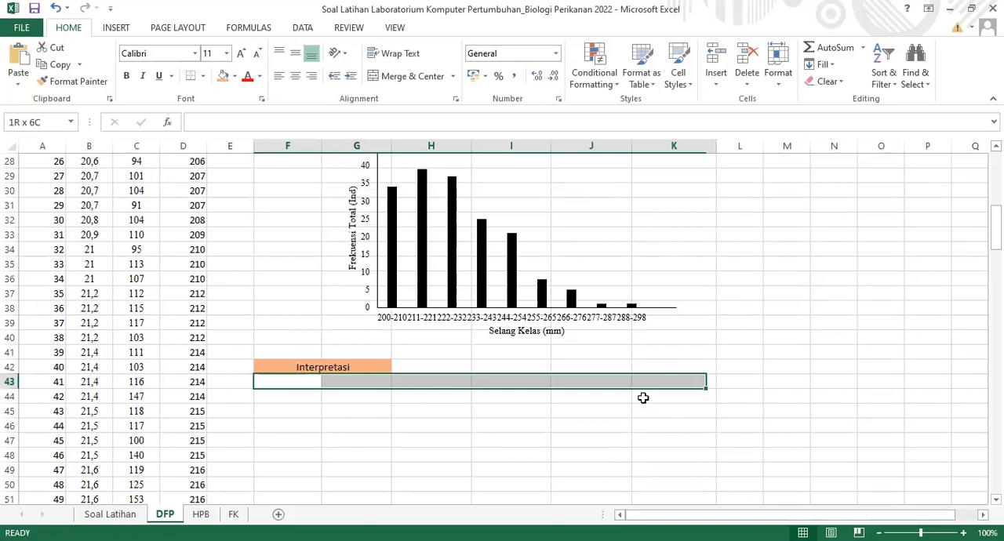
{"action": "left_click", "coordinate": [412, 76]}
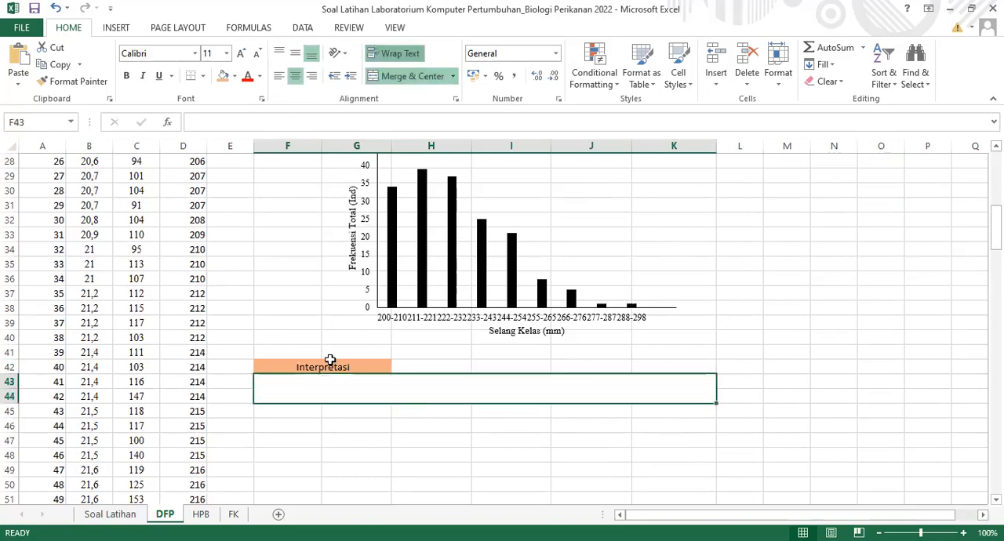
{"action": "double_click", "coordinate": [376, 398]}
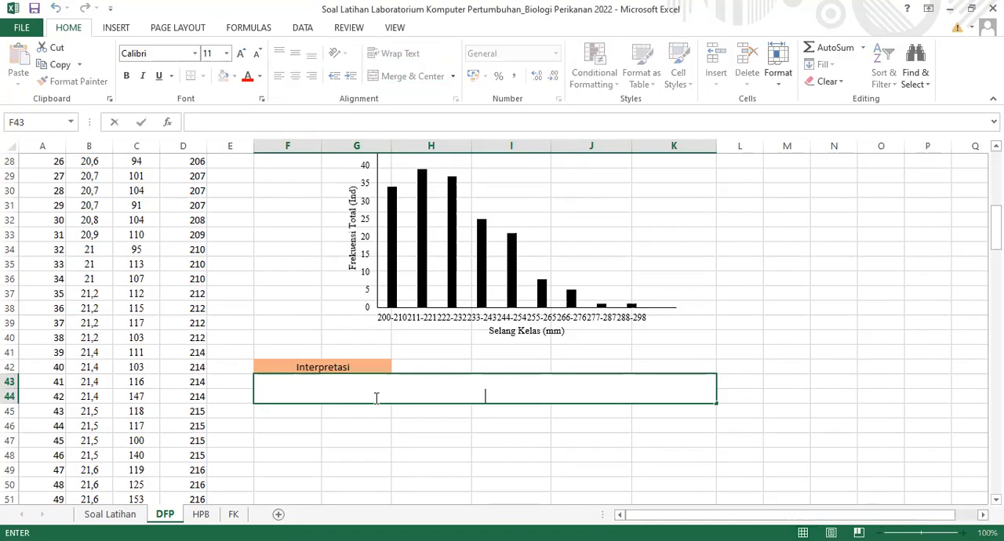
{"action": "type", "text": "Berdasarkan"}
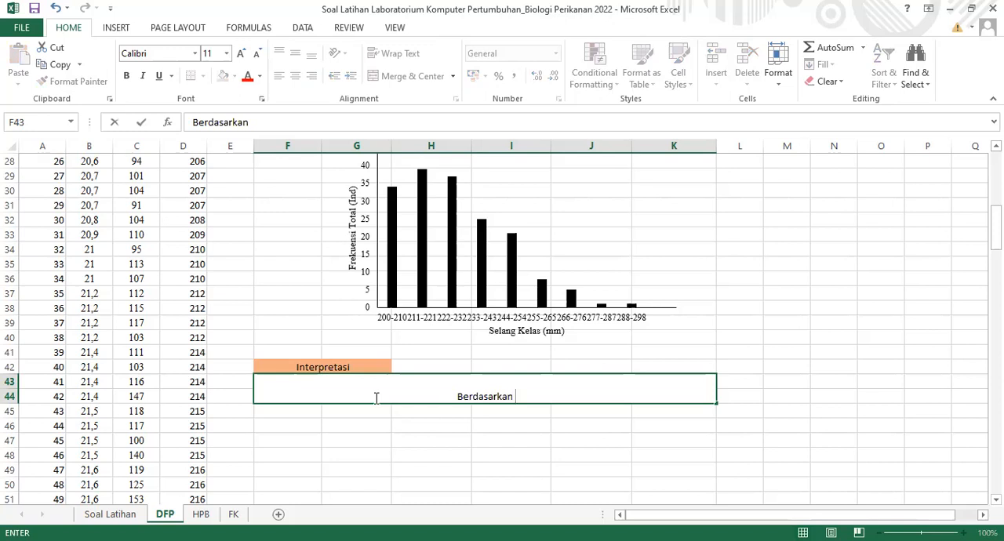
{"action": "type", "text": " grafik ini"}
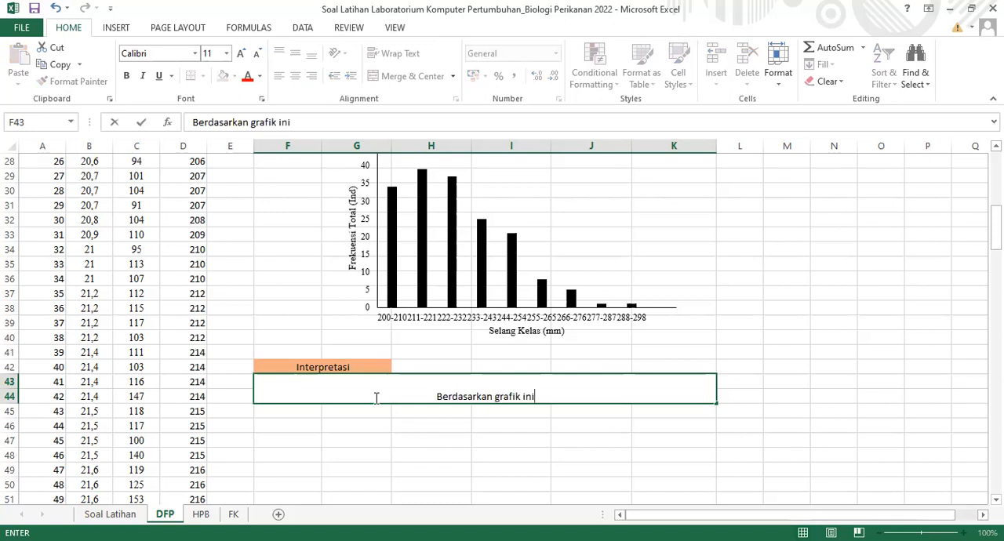
{"action": "type", "text": " dapat diketahui bahwa distribusi"}
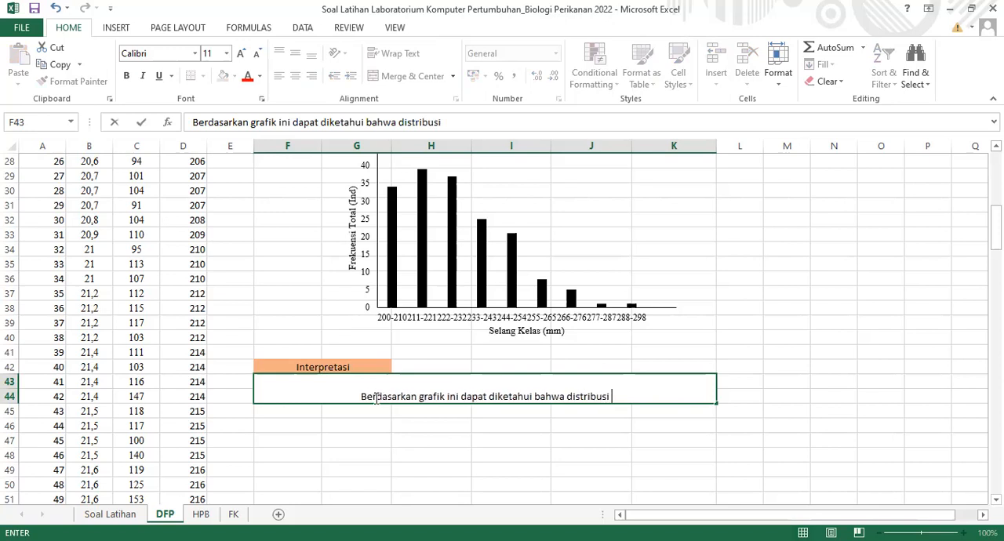
{"action": "type", "text": " frekuensi panjang"}
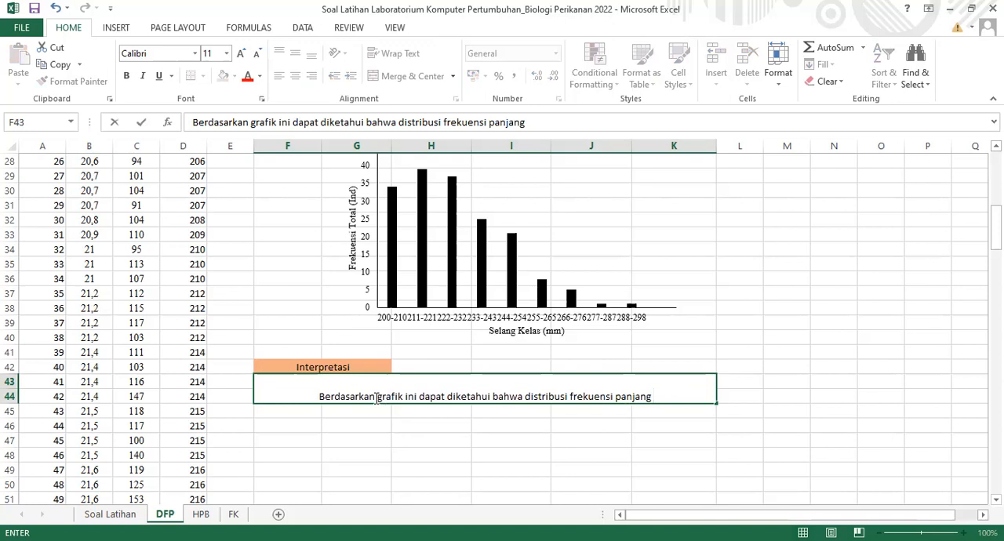
{"action": "type", "text": " i"}
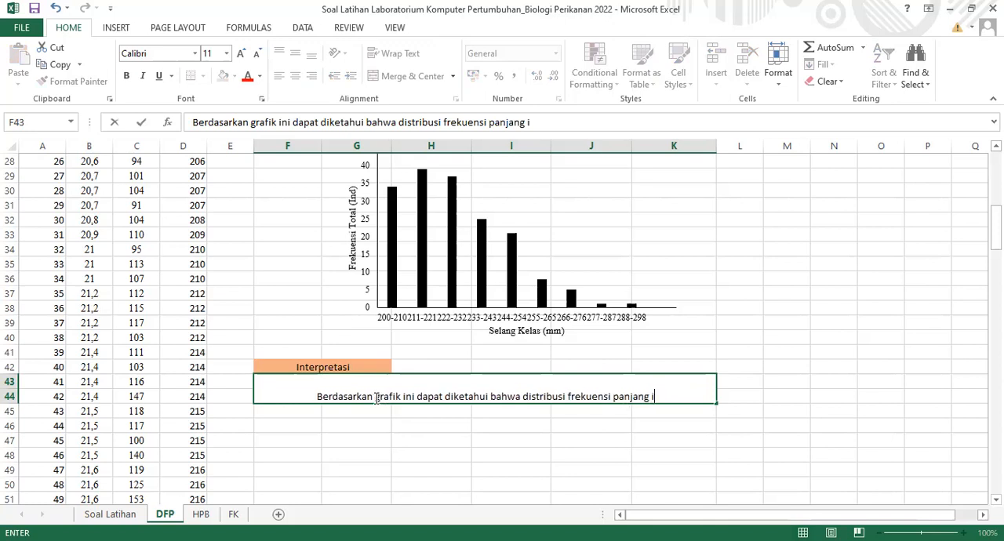
{"action": "type", "text": "kan berbeda"}
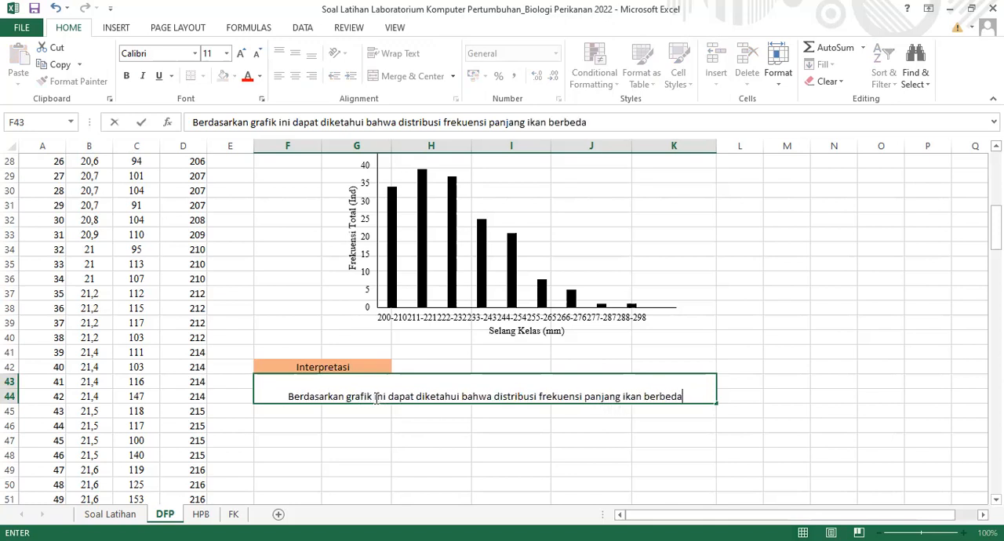
{"action": "type", "text": "-beda"}
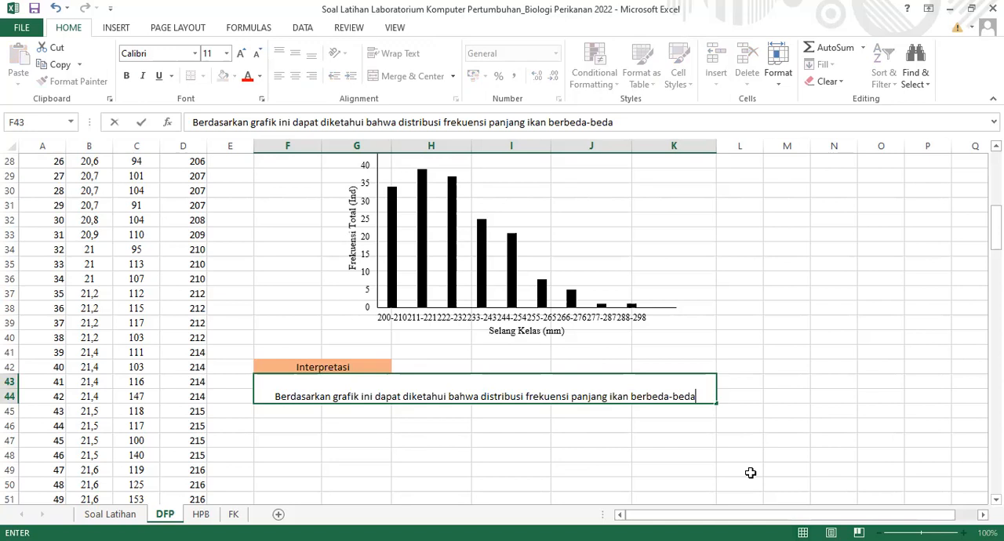
Complete the interpretation sentence with ", data tertinggi pada selang kelas 211-221."
{"action": "type", "text": ","}
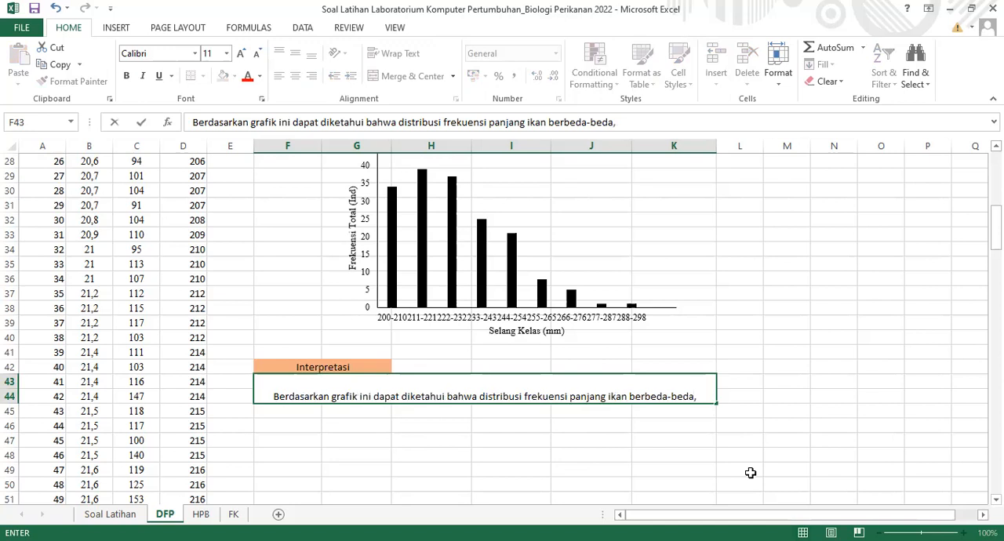
{"action": "type", "text": " data"}
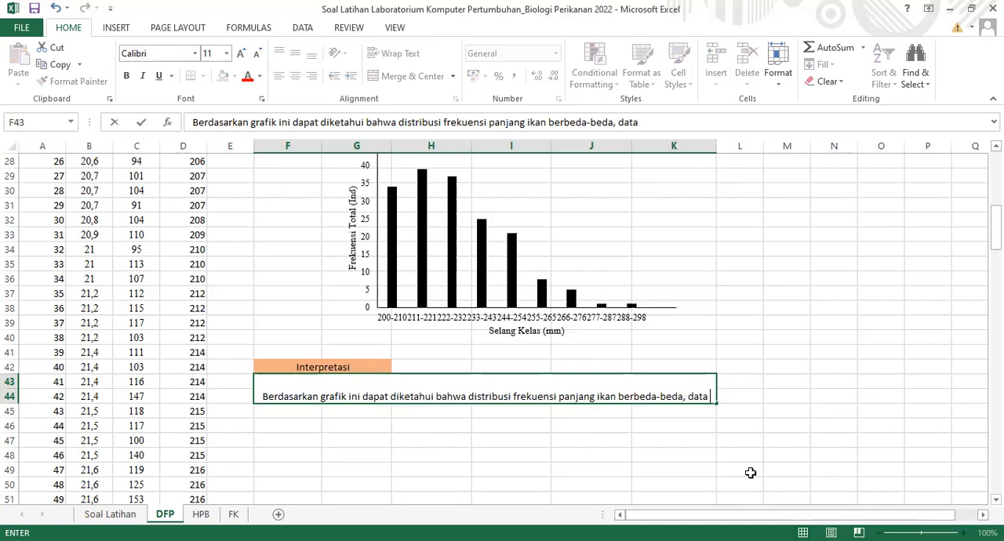
{"action": "type", "text": " tertinggi"}
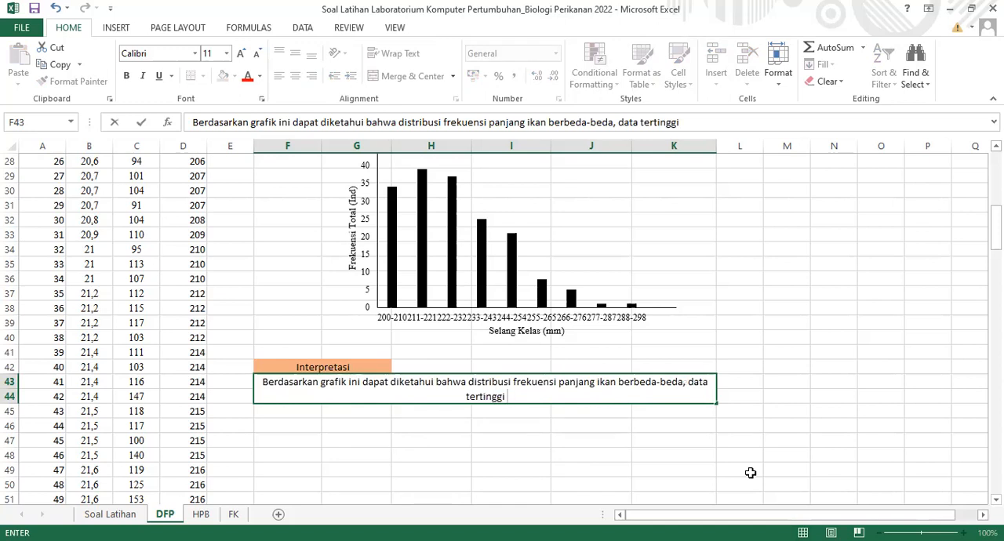
{"action": "type", "text": " pada ke"}
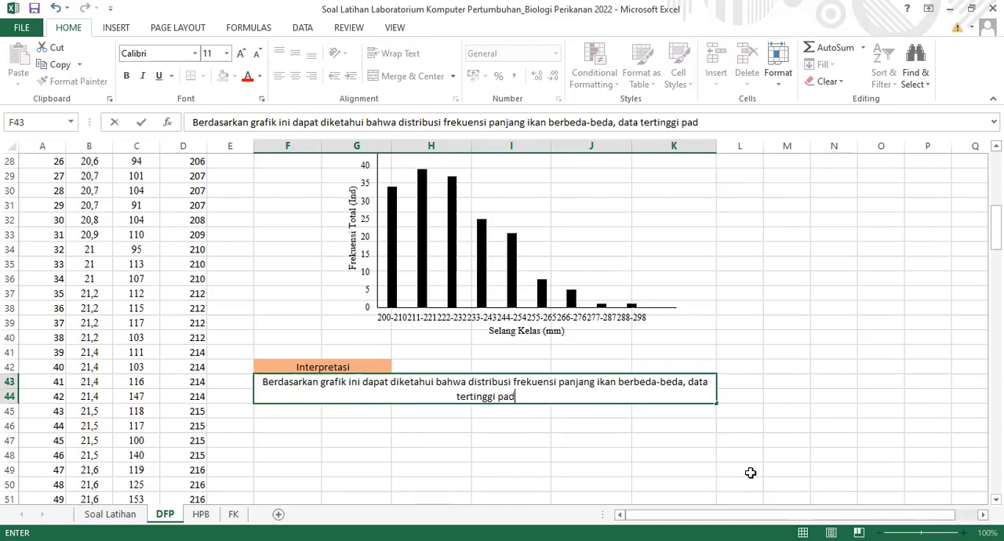
{"action": "key", "text": "BackSpace"}
{"action": "key", "text": "BackSpace"}
{"action": "type", "text": "selang kelas"}
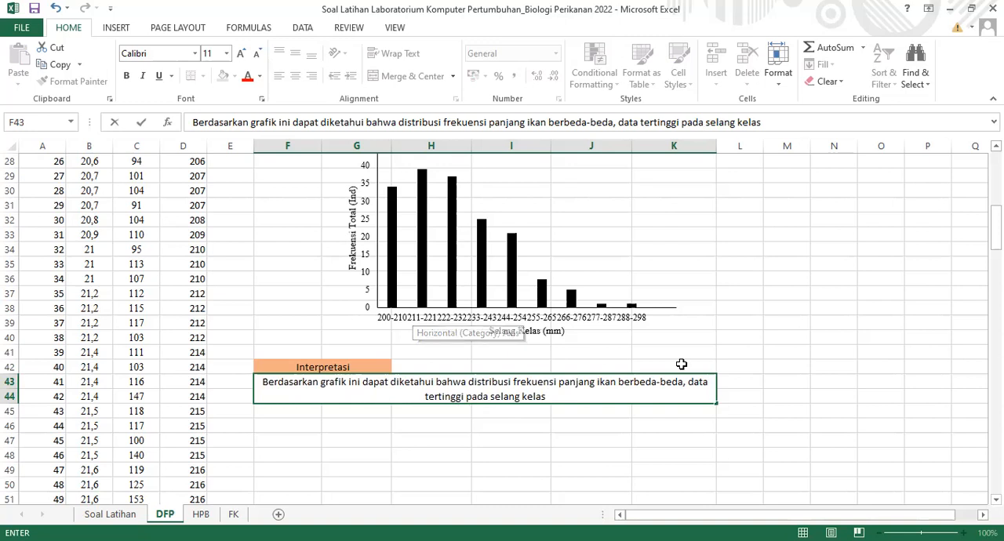
{"action": "type", "text": "20"}
{"action": "key", "text": "BackSpace"}
{"action": "type", "text": "11-2"}
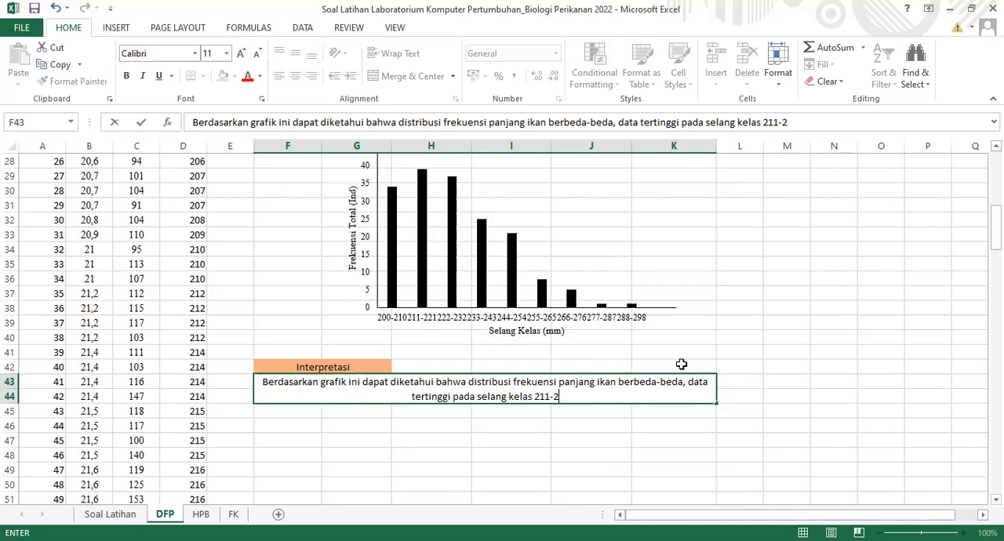
{"action": "type", "text": "21."}
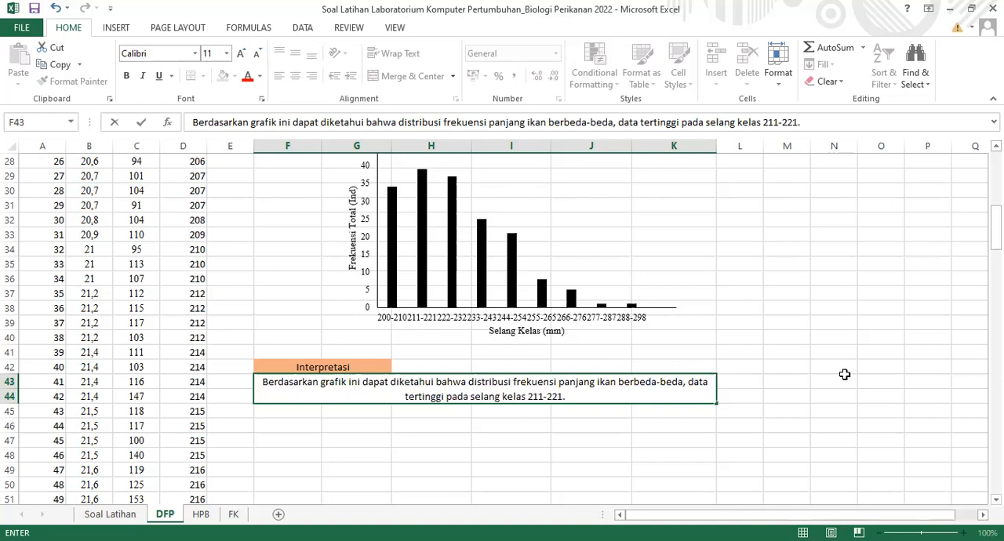
{"action": "left_click", "coordinate": [844, 374]}
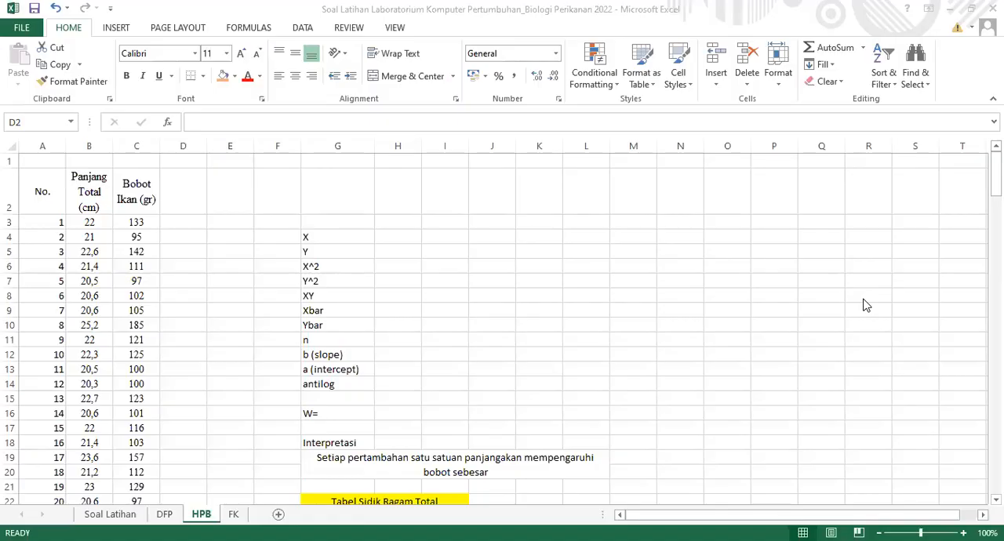
{"action": "left_click", "coordinate": [189, 201]}
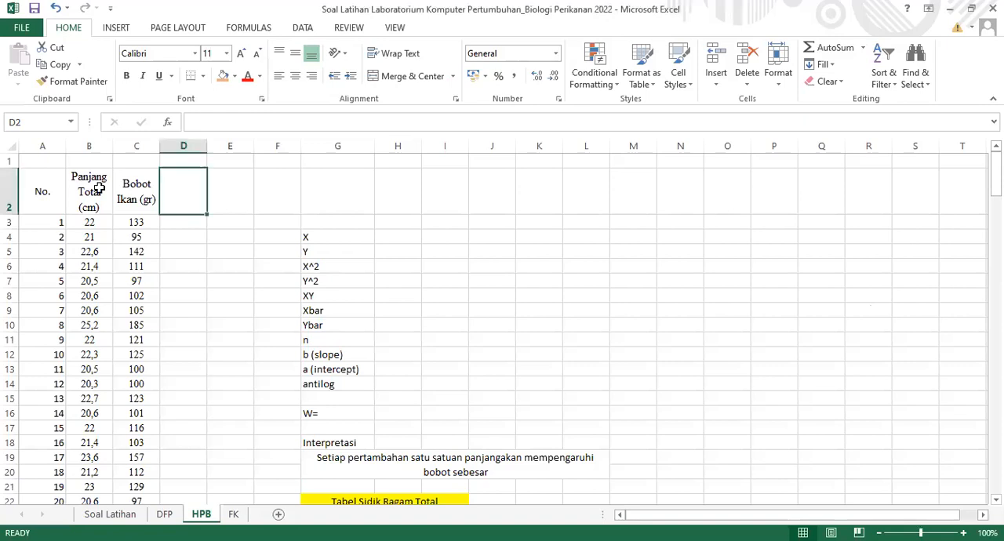
{"action": "left_click", "coordinate": [77, 282]}
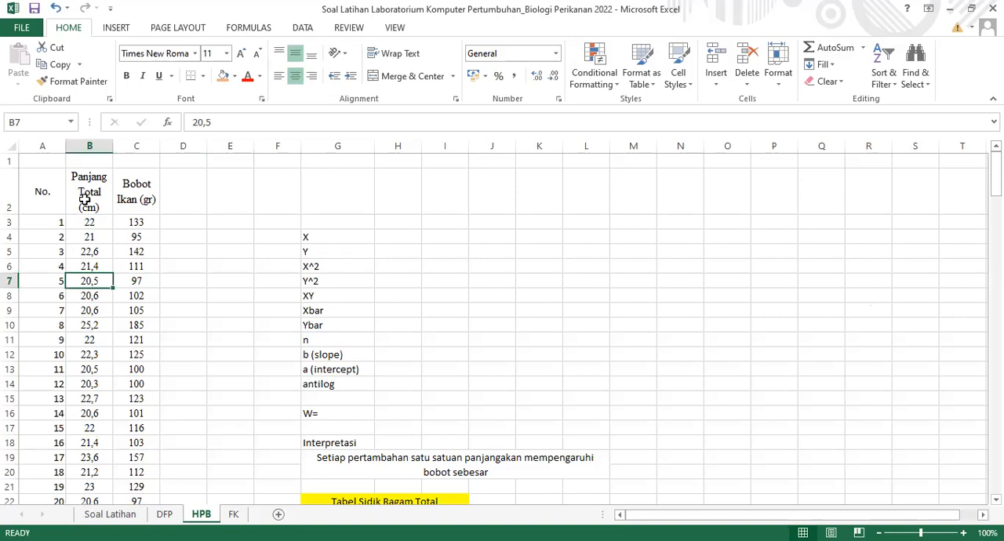
{"action": "left_click", "coordinate": [117, 515]}
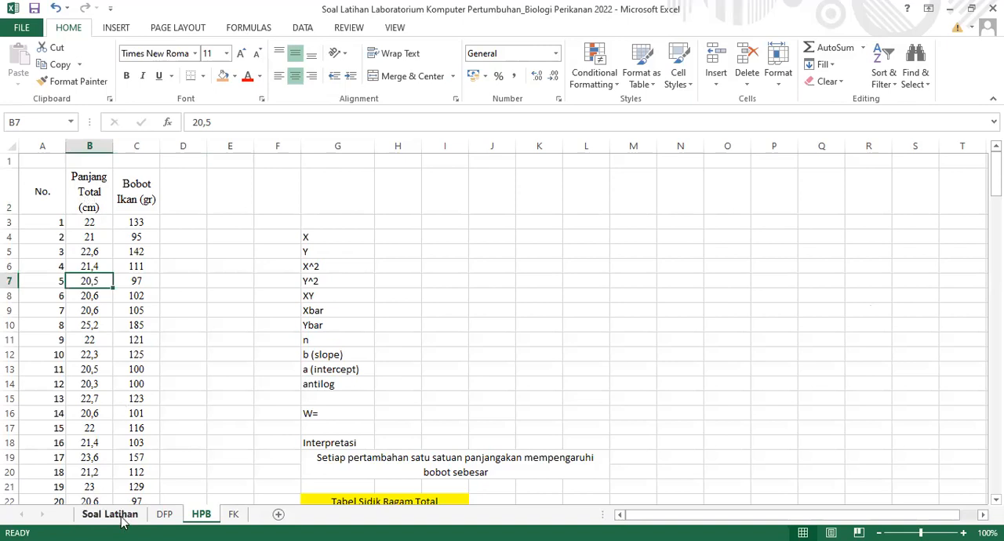
{"action": "left_click", "coordinate": [196, 516]}
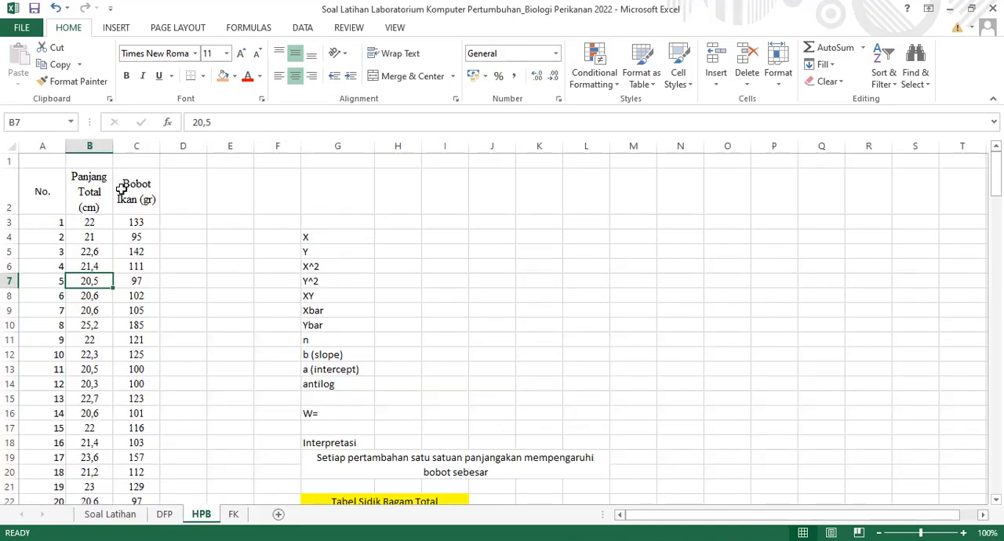
Sort the length and weight data in B2:C173 on the HPB sheet by Panjang Total (cm), smallest to largest
{"action": "left_click_drag", "start_coordinate": [99, 189], "coordinate": [124, 189]}
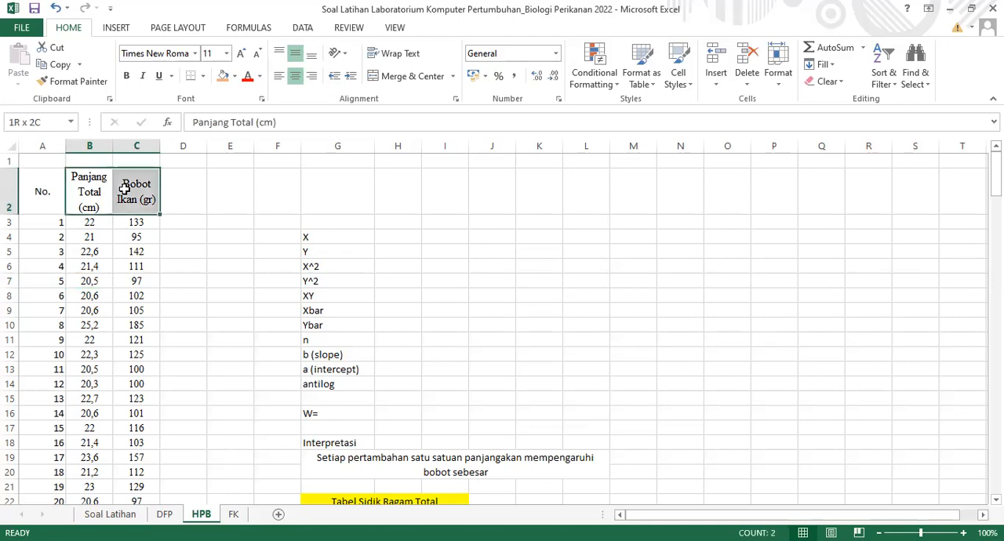
{"action": "key", "text": "ctrl+v"}
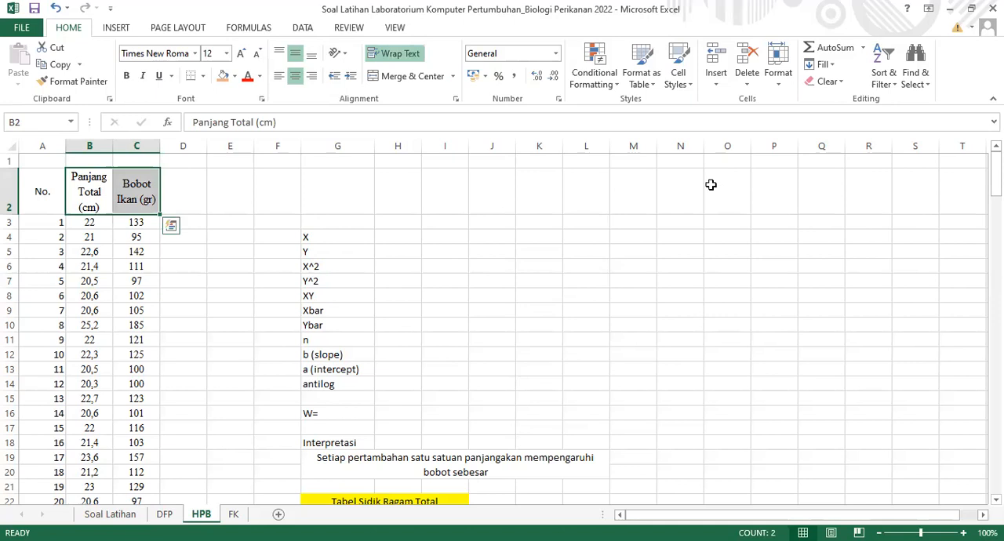
{"action": "key", "text": "ctrl+shift+Down"}
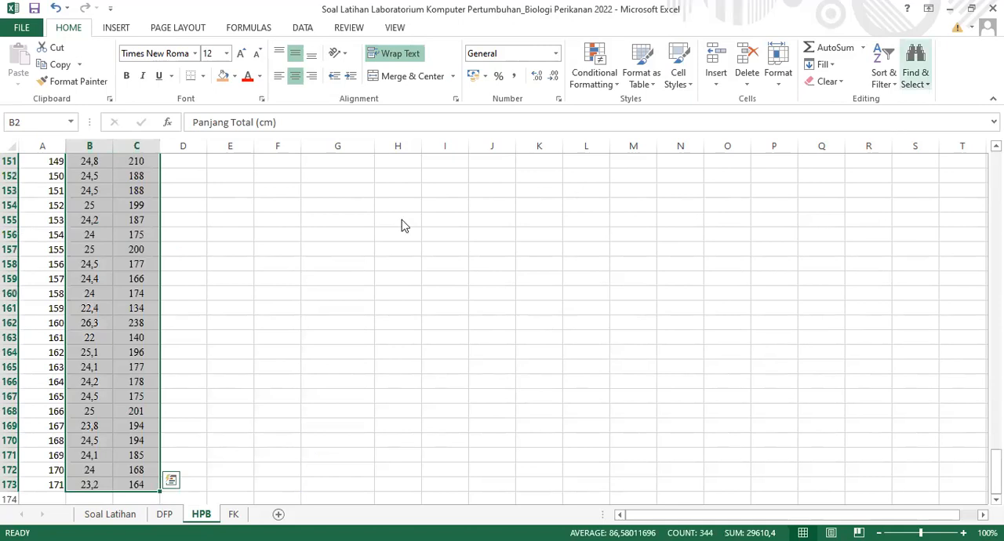
{"action": "key", "text": "alt+a"}
{"action": "key", "text": "s"}
{"action": "key", "text": "s"}
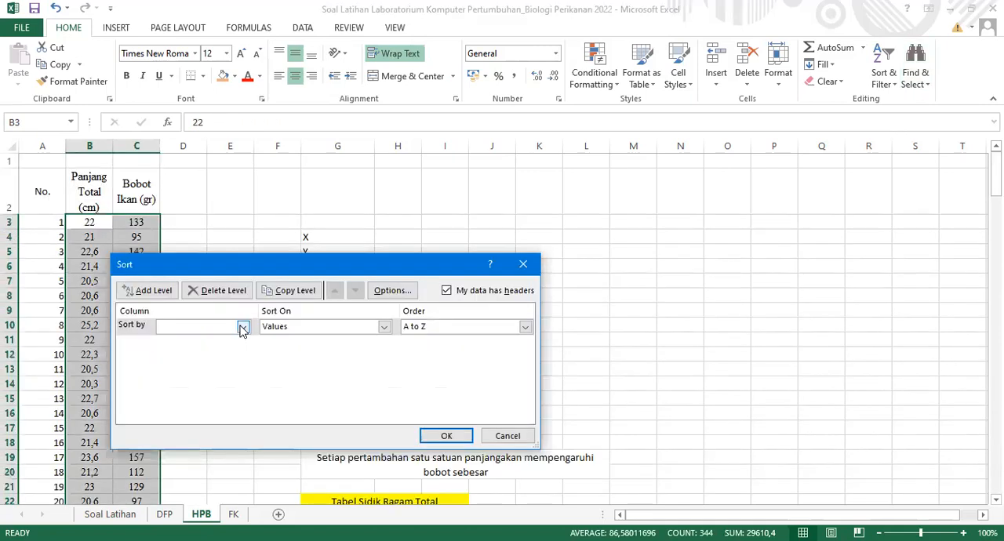
{"action": "left_click", "coordinate": [241, 326]}
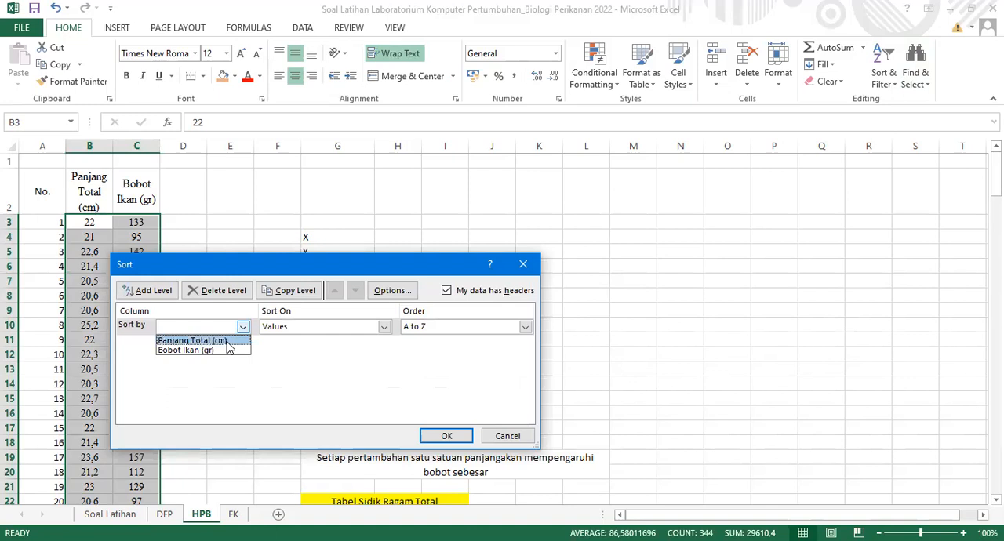
{"action": "left_click", "coordinate": [226, 342]}
{"action": "left_click", "coordinate": [447, 437]}
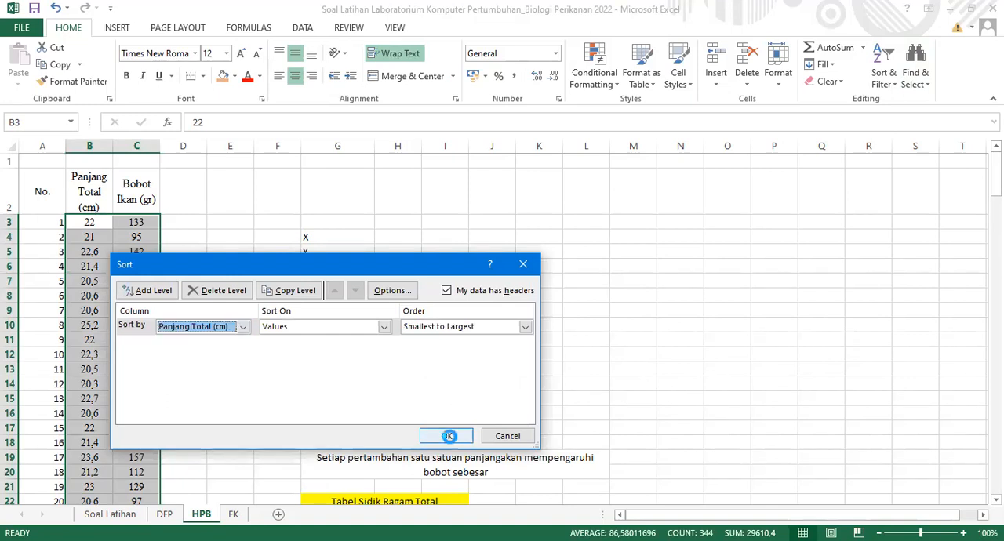
Copy the Panjang Total (mm) column D2:D173 from the DFP sheet and paste it without formatting at D2 on the HPB sheet
{"action": "left_click", "coordinate": [181, 195]}
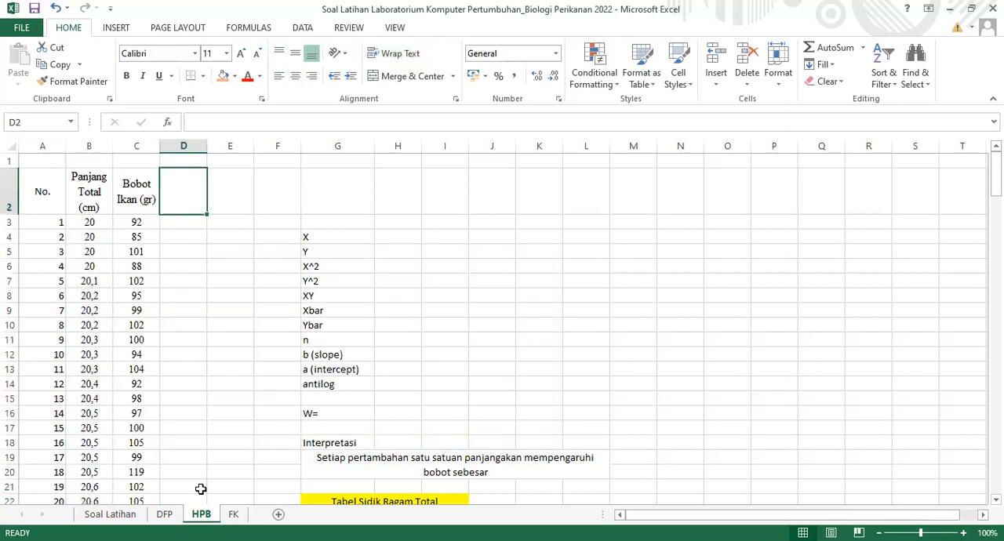
{"action": "left_click", "coordinate": [173, 516]}
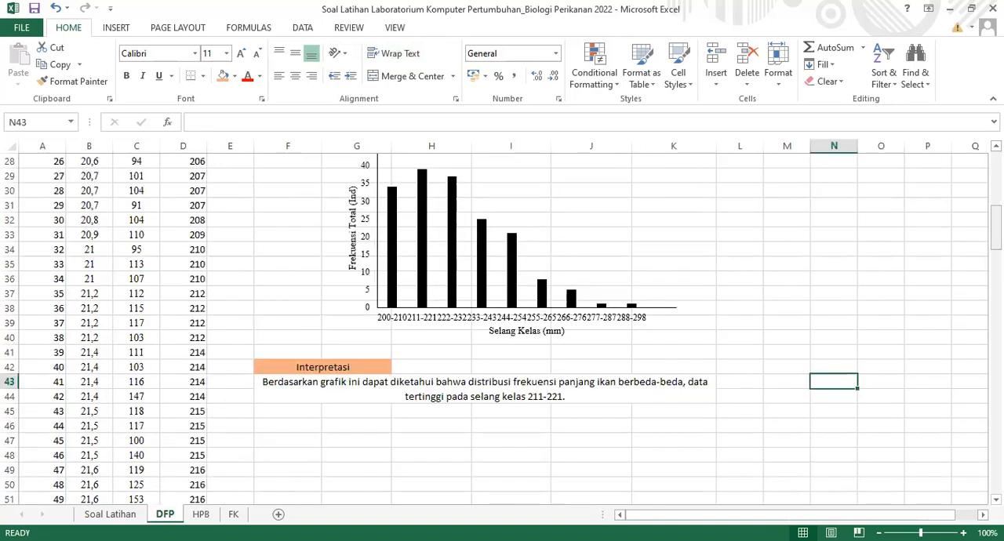
{"action": "scroll", "coordinate": [187, 205], "scroll_direction": "up", "scroll_amount": 9}
{"action": "left_click", "coordinate": [188, 205]}
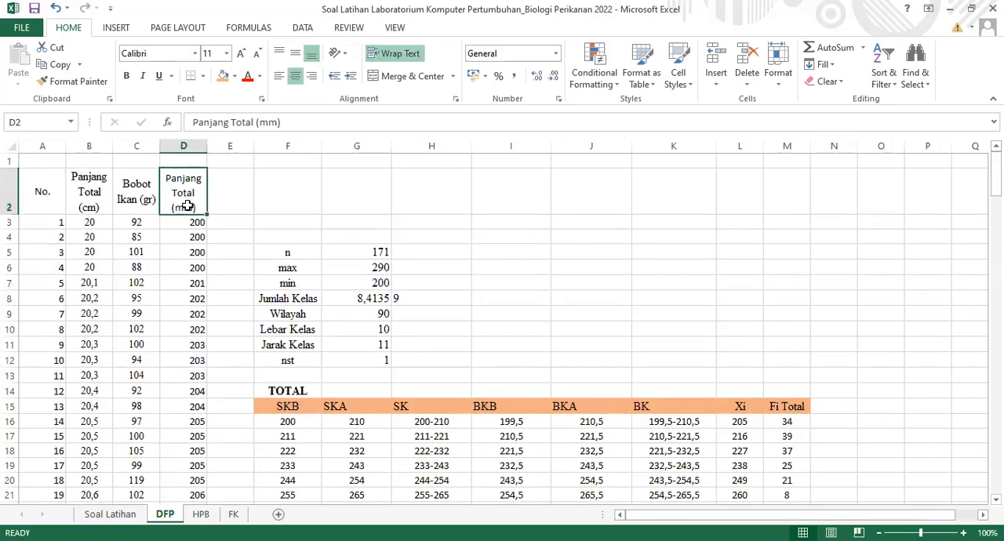
{"action": "left_click", "coordinate": [187, 206]}
{"action": "key", "text": "ctrl+shift+Down"}
{"action": "key", "text": "ctrl+c"}
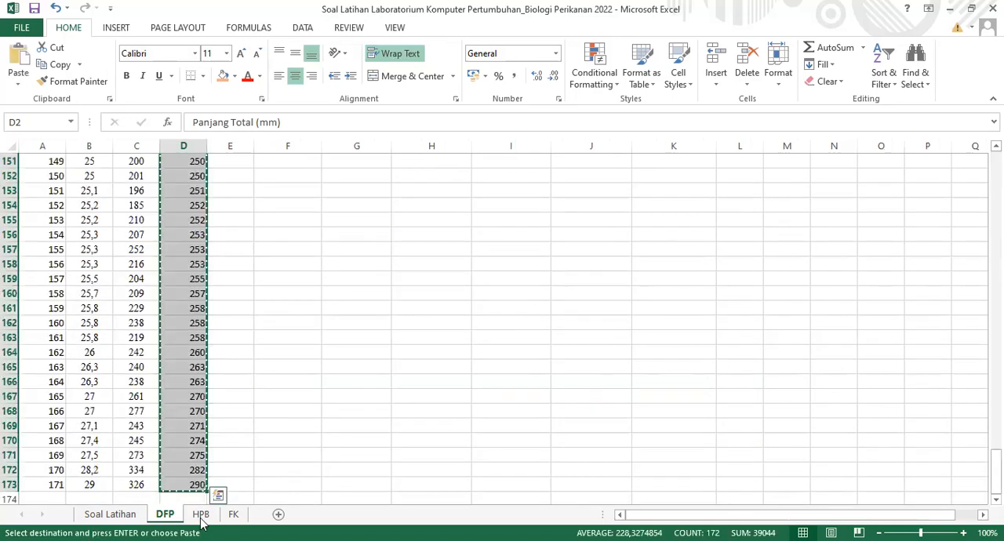
{"action": "left_click", "coordinate": [200, 518]}
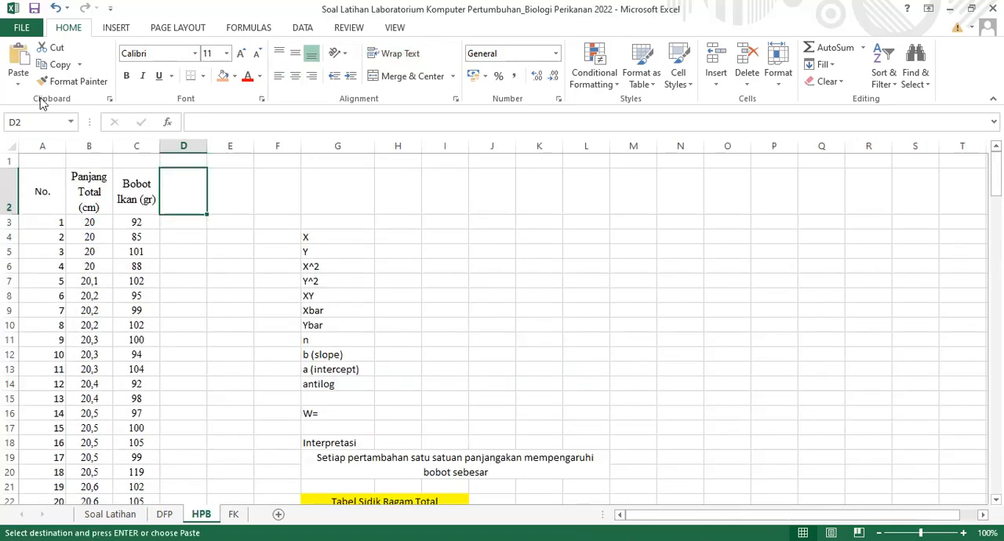
{"action": "left_click", "coordinate": [18, 79]}
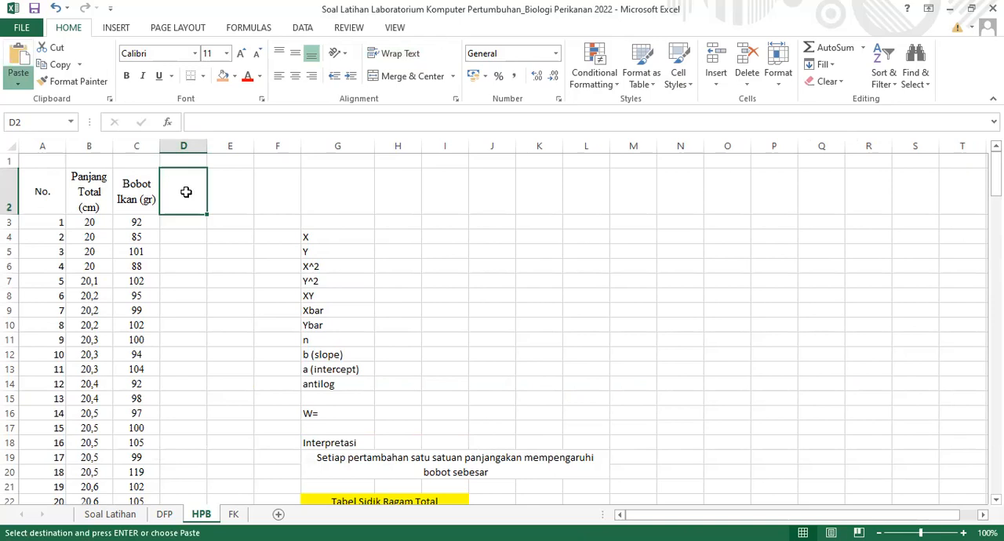
{"action": "key", "text": "ctrl+v"}
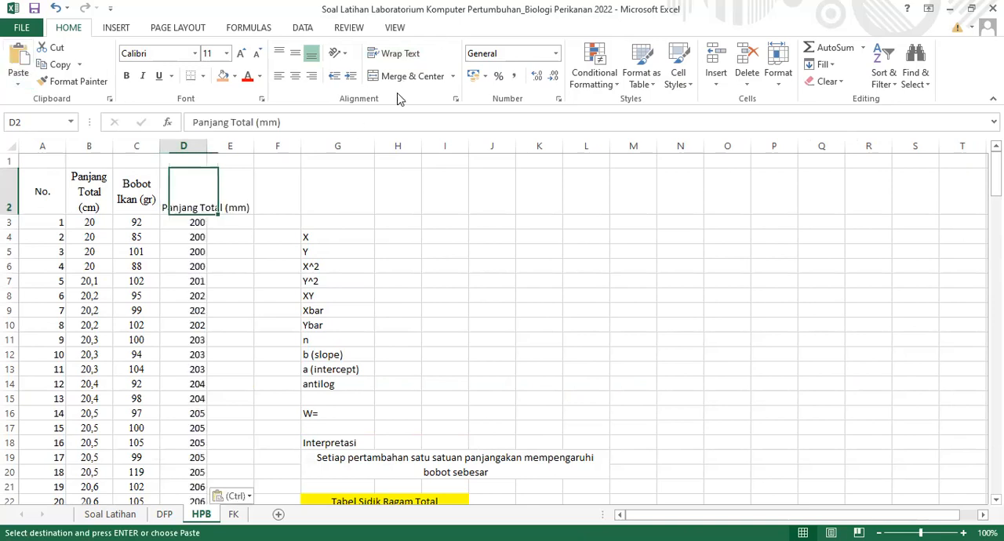
Center and wrap the "Panjang Total (mm)" header in D2 of the HPB sheet
{"action": "left_click", "coordinate": [398, 76]}
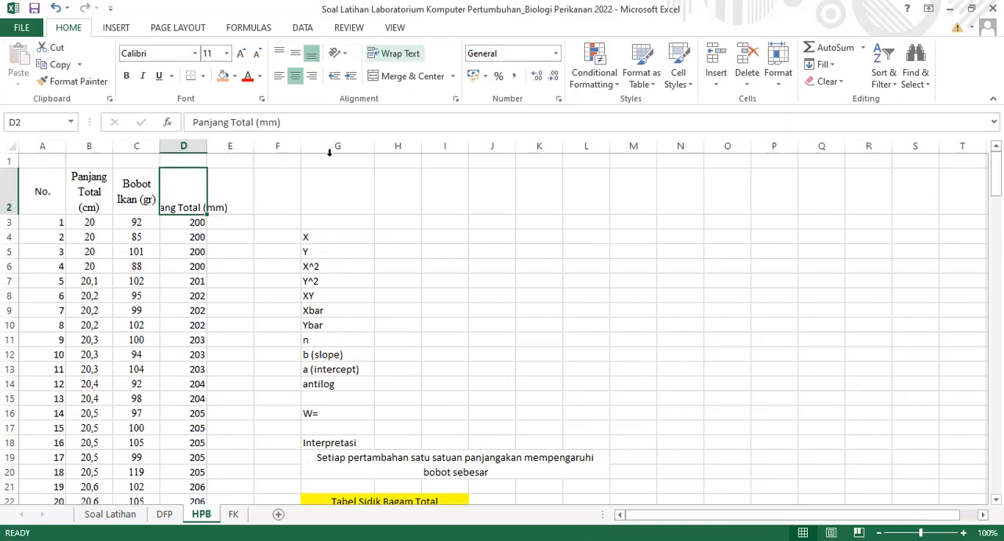
{"action": "left_click", "coordinate": [397, 55]}
{"action": "left_click", "coordinate": [280, 205]}
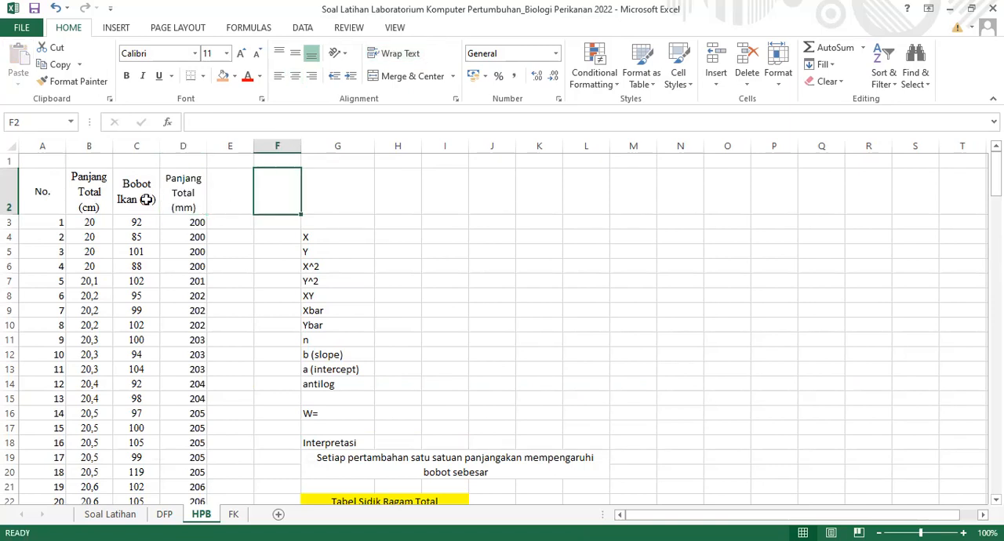
Insert two blank columns at column F of the HPB sheet, between the data table and the X/Y label column
{"action": "left_click_drag", "start_coordinate": [43, 192], "coordinate": [183, 196]}
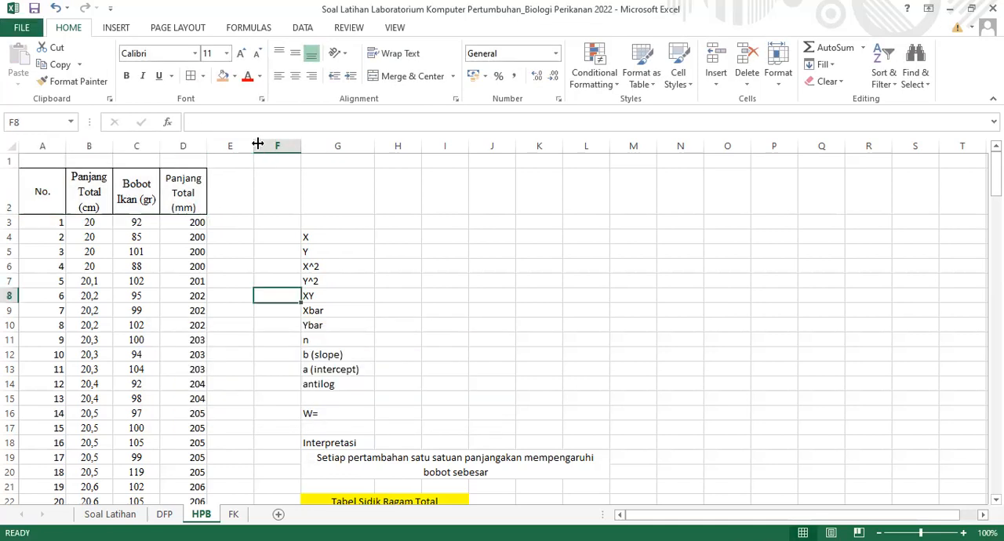
{"action": "left_click", "coordinate": [273, 145]}
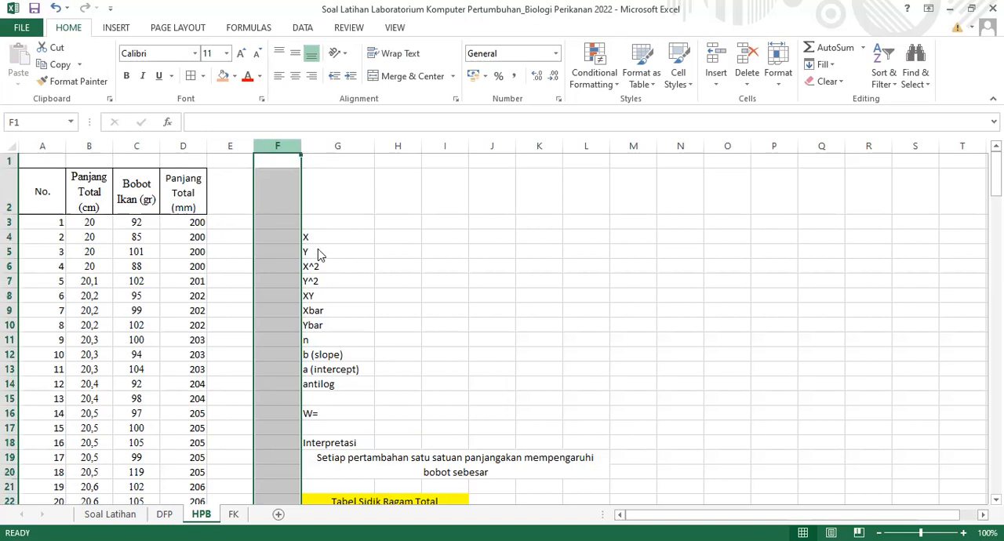
{"action": "key", "text": "shift+F10"}
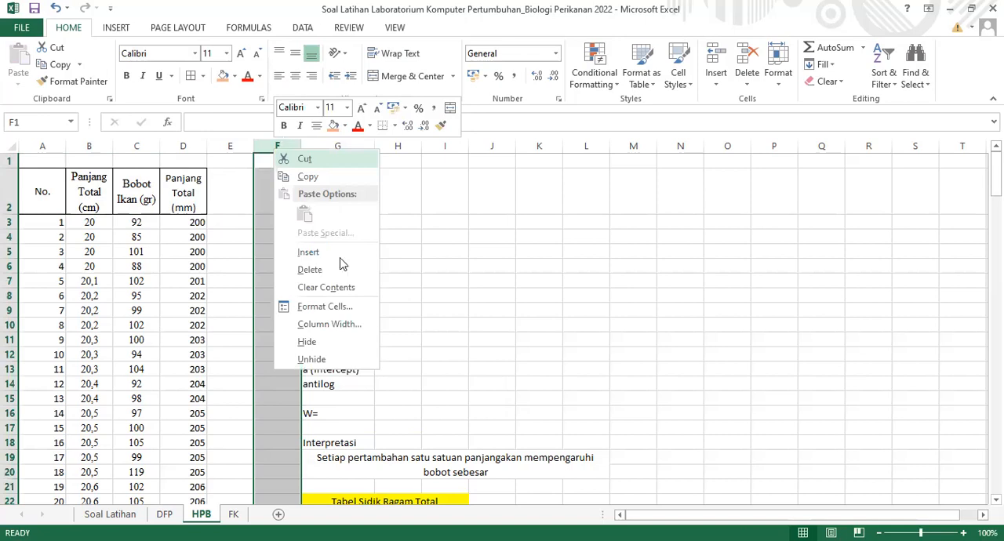
{"action": "left_click", "coordinate": [319, 254]}
{"action": "right_click", "coordinate": [284, 144]}
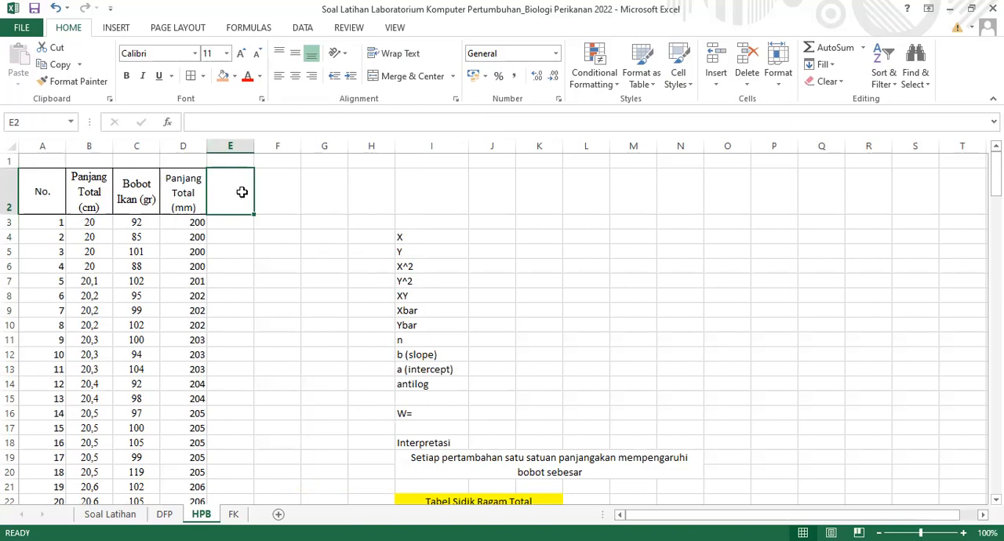
Enter the headers "Log L (x)" in E2 and "Log W (y)" in F2
{"action": "type", "text": "Log L"}
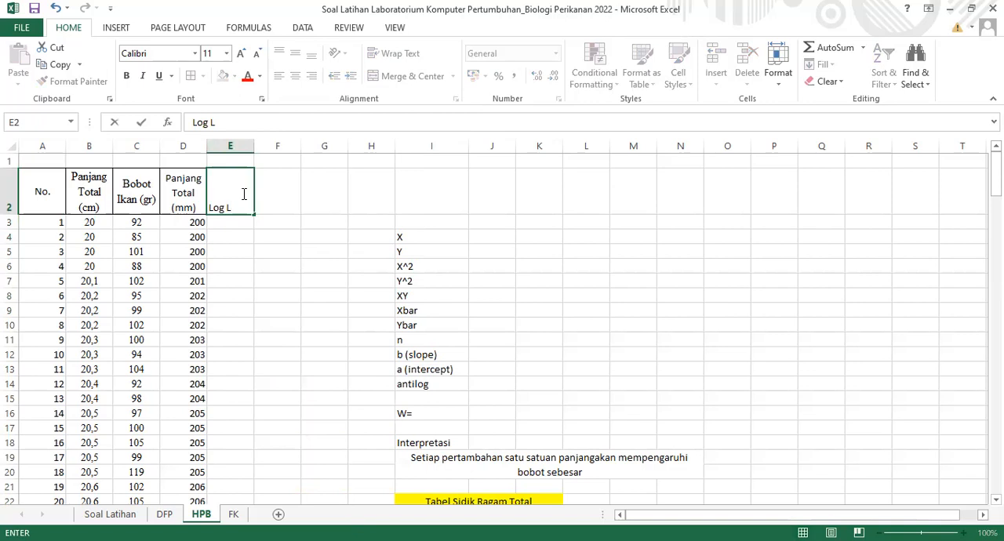
{"action": "type", "text": " (x)"}
{"action": "left_click", "coordinate": [282, 197]}
{"action": "type", "text": "Log W"}
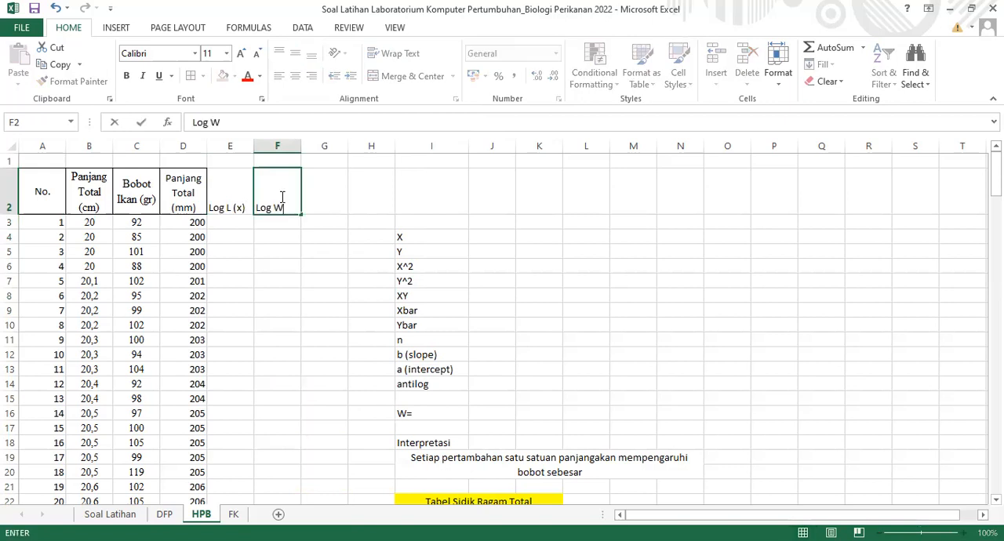
{"action": "type", "text": " (y)"}
{"action": "key", "text": "ctrl+Return"}
Middle-align the headers in E2:F2, and make the whole header row A2:F2 bold with borders
{"action": "left_click_drag", "start_coordinate": [240, 198], "coordinate": [264, 202]}
{"action": "left_click", "coordinate": [295, 52]}
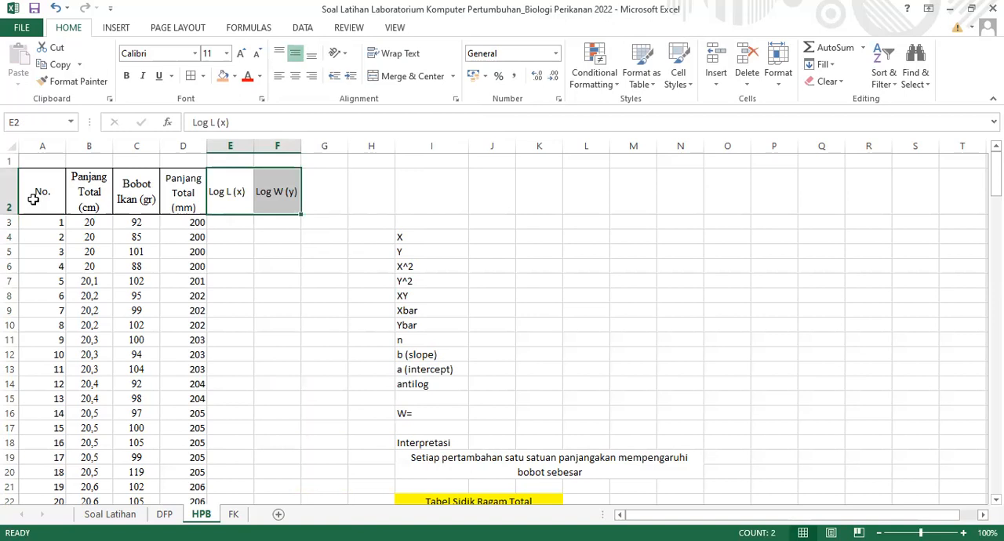
{"action": "left_click_drag", "start_coordinate": [34, 199], "coordinate": [276, 198]}
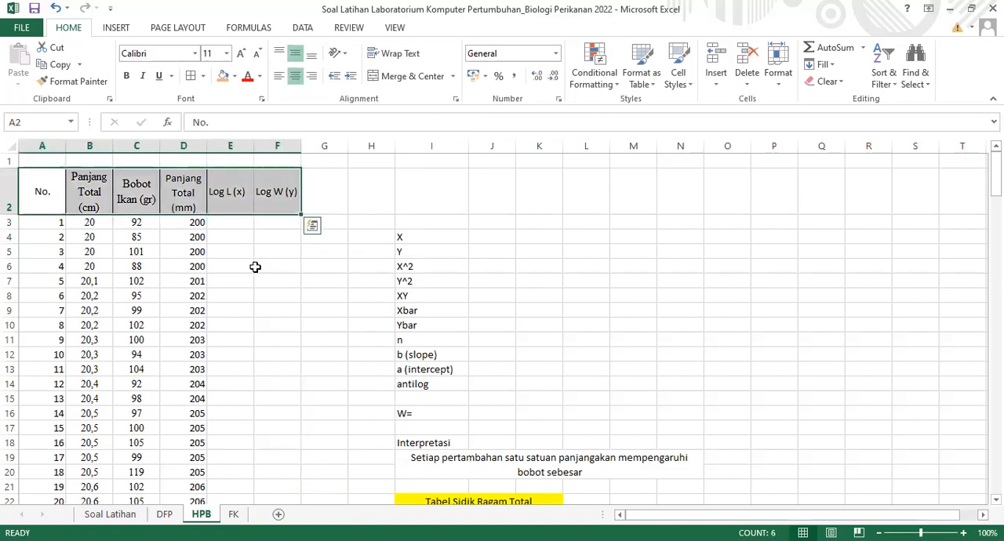
{"action": "left_click", "coordinate": [126, 75]}
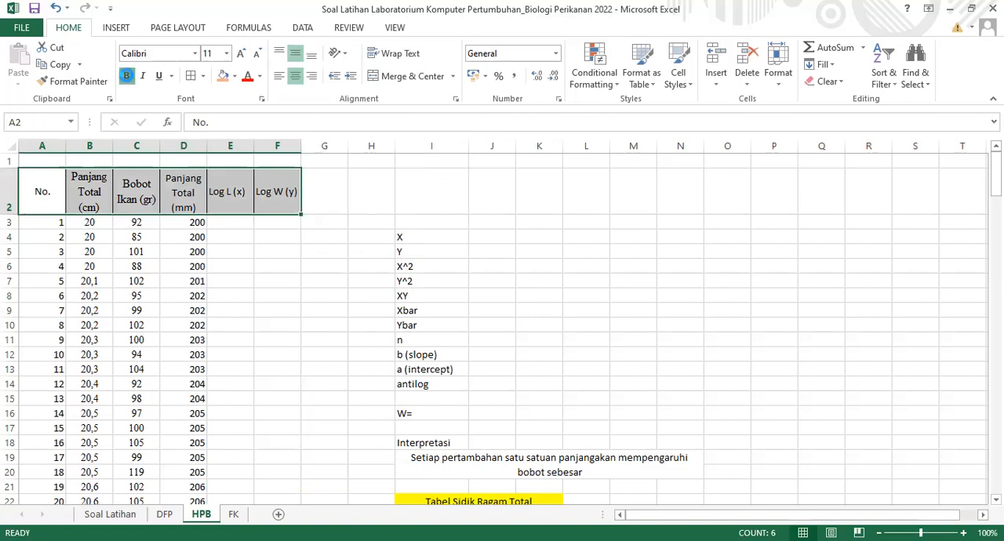
Enter =LOG(D3:D173) in E3 to calculate the logarithm of Panjang Total (mm)
{"action": "left_click", "coordinate": [242, 223]}
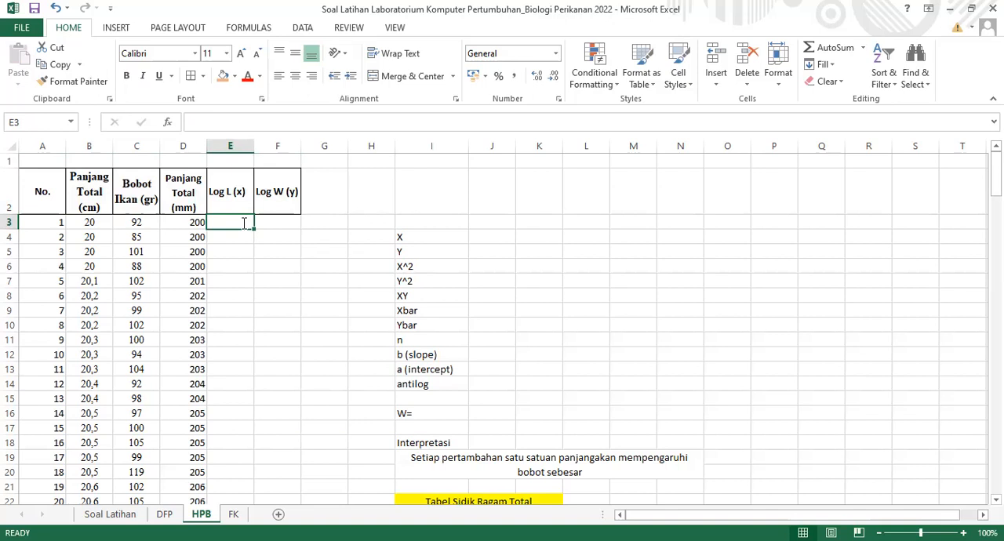
{"action": "type", "text": "=L"}
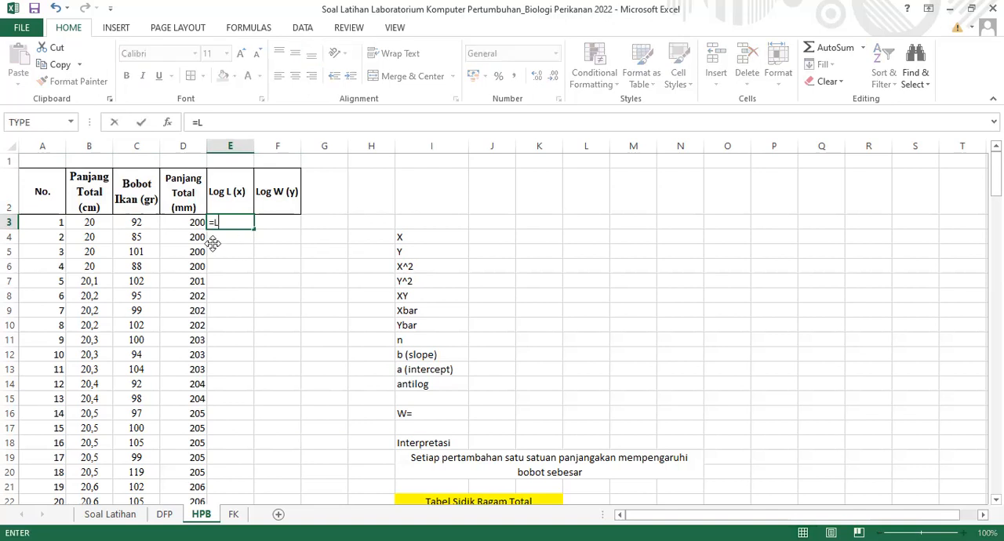
{"action": "type", "text": "OG("}
{"action": "left_click", "coordinate": [186, 227]}
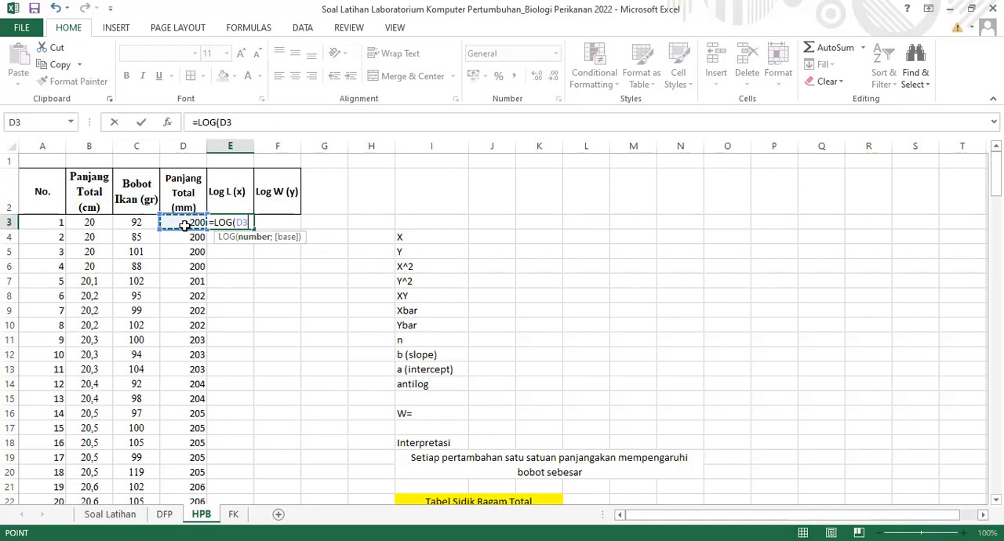
{"action": "key", "text": "ctrl+shift+Down"}
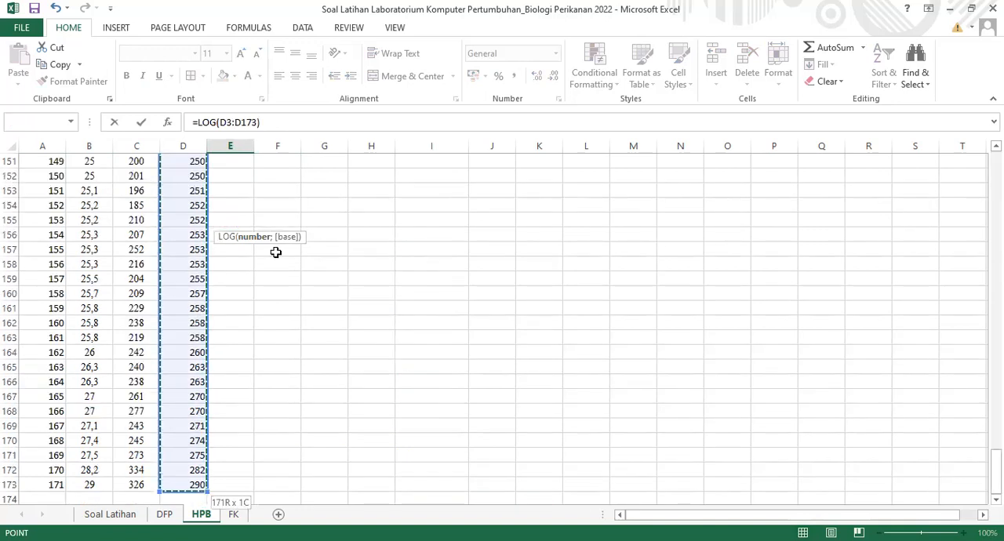
{"action": "key", "text": "Return"}
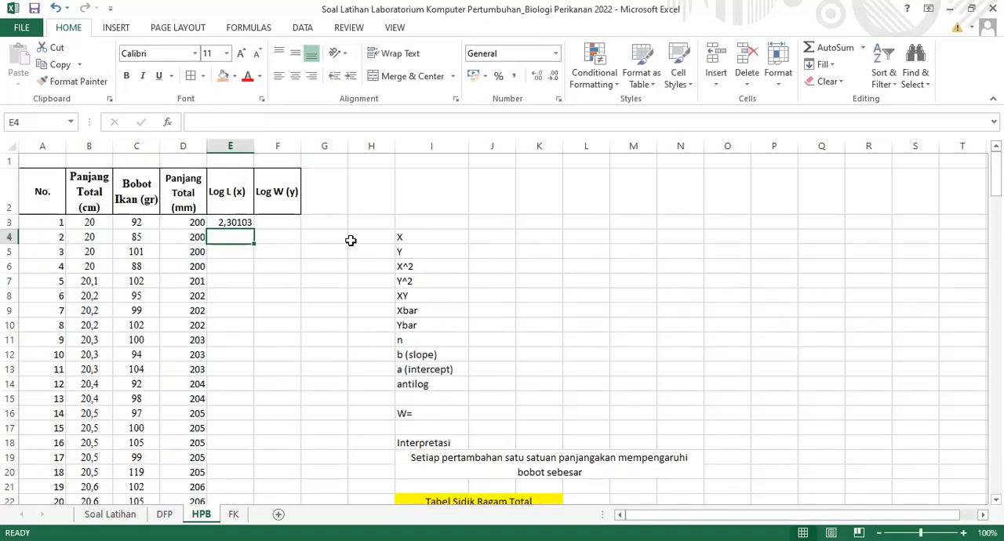
Format E3 to four decimal places and fill its formula down the Log L (x) column to E173
{"action": "key", "text": "Up"}
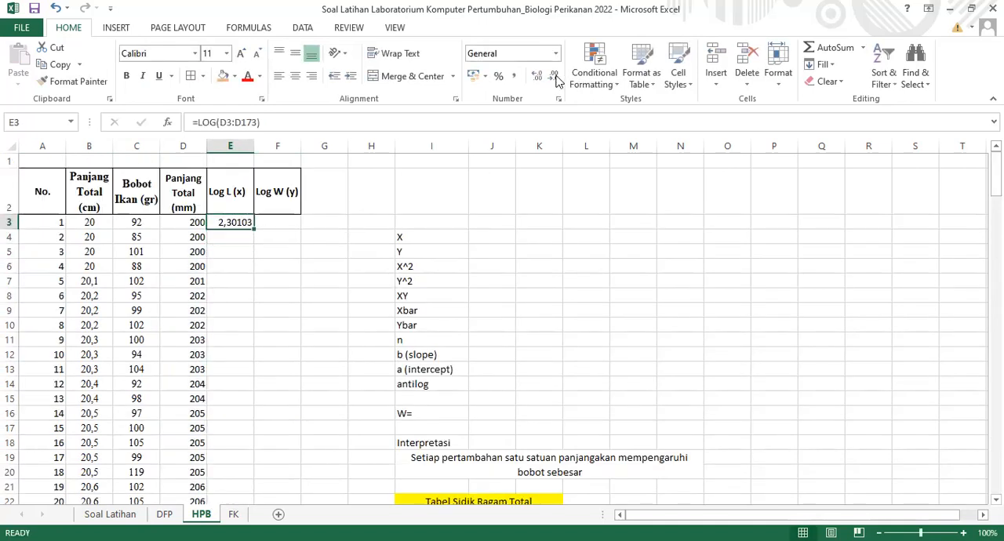
{"action": "left_click", "coordinate": [554, 76]}
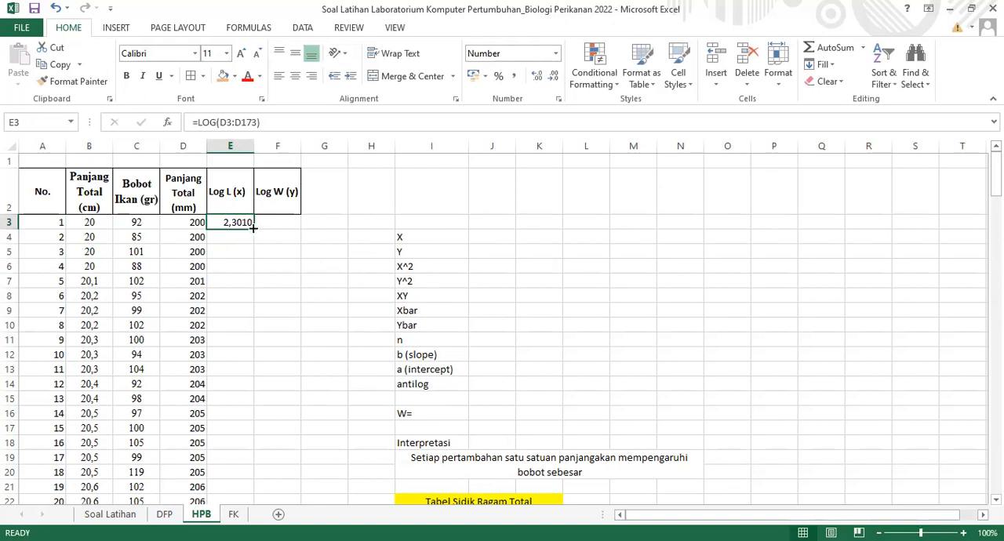
{"action": "left_click_drag", "start_coordinate": [253, 227], "coordinate": [932, 304]}
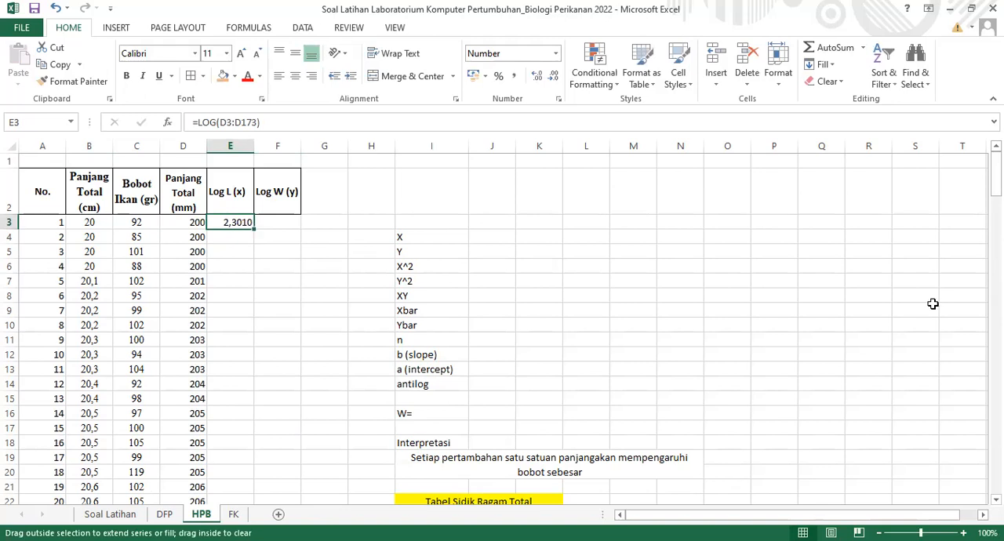
{"action": "double_click", "coordinate": [253, 229]}
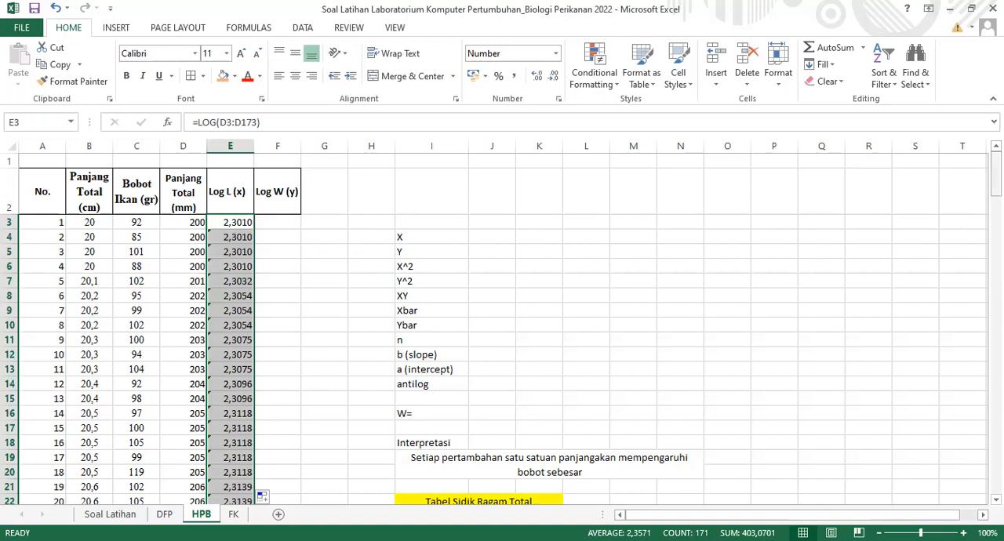
{"action": "scroll", "coordinate": [541, 269], "scroll_direction": "down", "scroll_amount": 20}
{"action": "scroll", "coordinate": [541, 268], "scroll_direction": "up", "scroll_amount": 20}
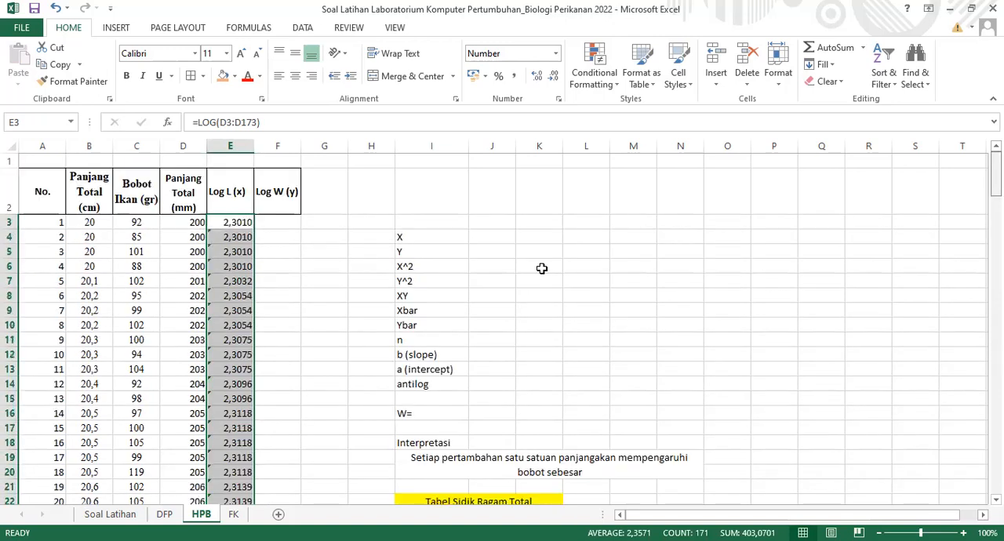
Enter =LOG(C3:C173) in F3 to calculate the logarithm of Bobot Ikan (gr)
{"action": "left_click", "coordinate": [291, 222]}
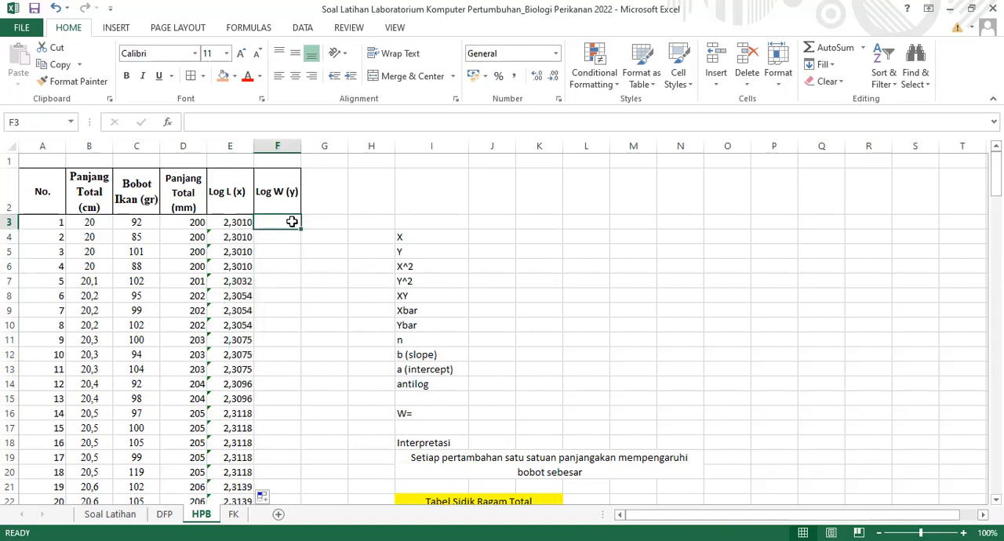
{"action": "type", "text": "="}
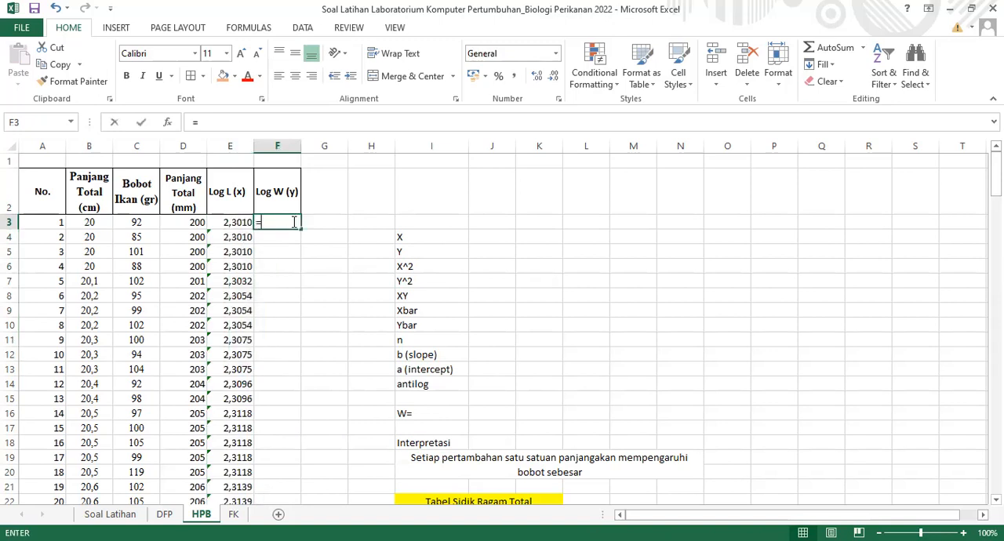
{"action": "type", "text": "L"}
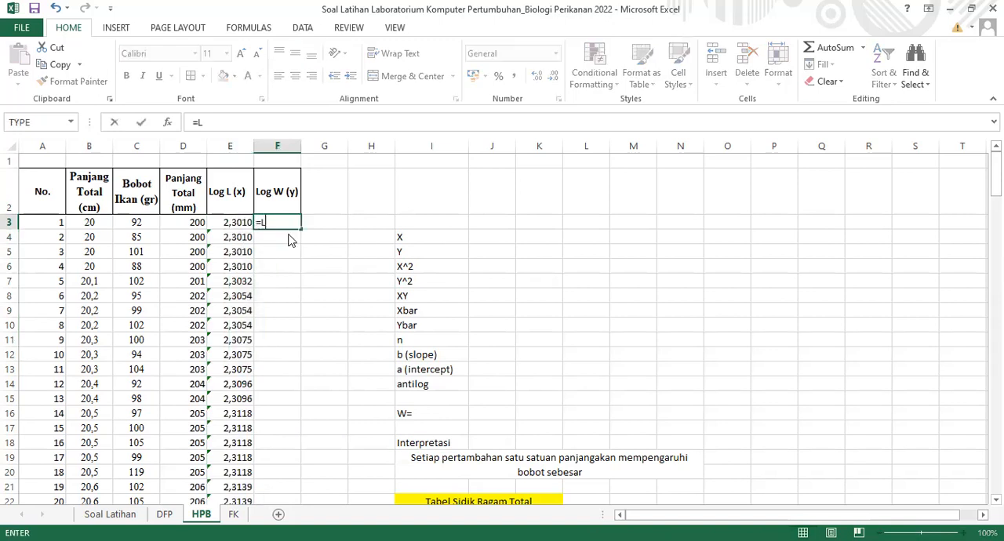
{"action": "type", "text": "OG("}
{"action": "left_click", "coordinate": [130, 222]}
{"action": "key", "text": "ctrl+shift+Down"}
{"action": "type", "text": ")"}
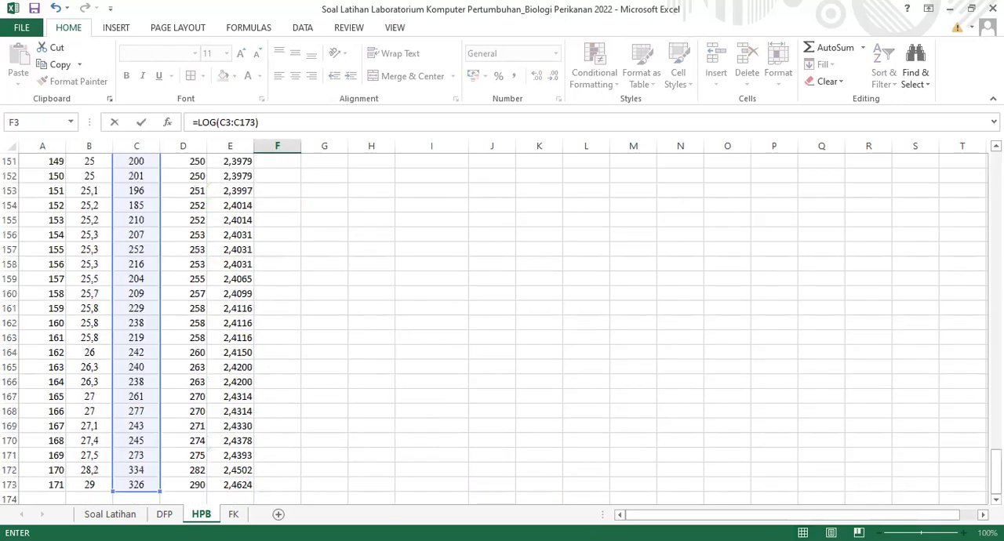
{"action": "key", "text": "Return"}
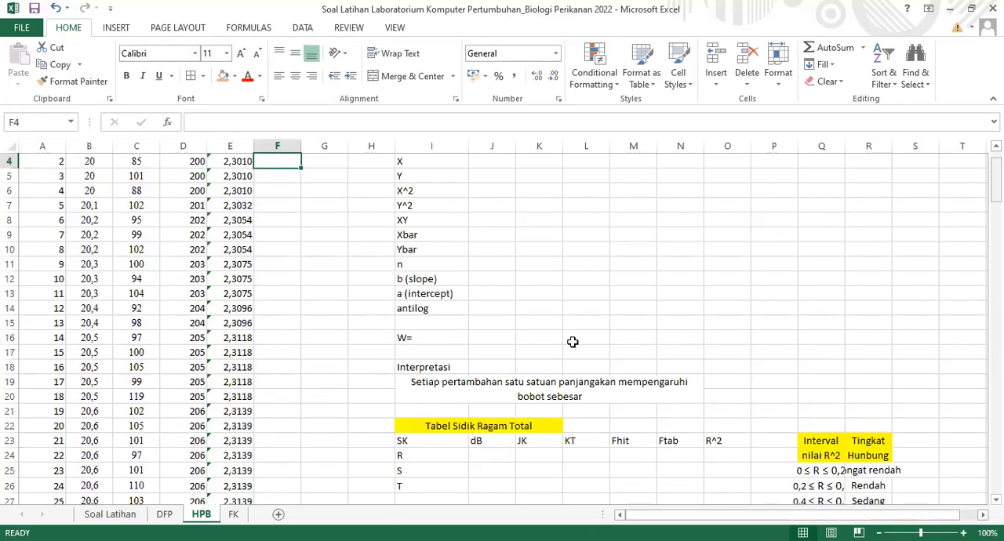
Fill the F3 formula down the Log W (y) column to F173 and format the values to four decimal places
{"action": "scroll", "coordinate": [282, 225], "scroll_direction": "up", "scroll_amount": 1}
{"action": "left_click", "coordinate": [293, 226]}
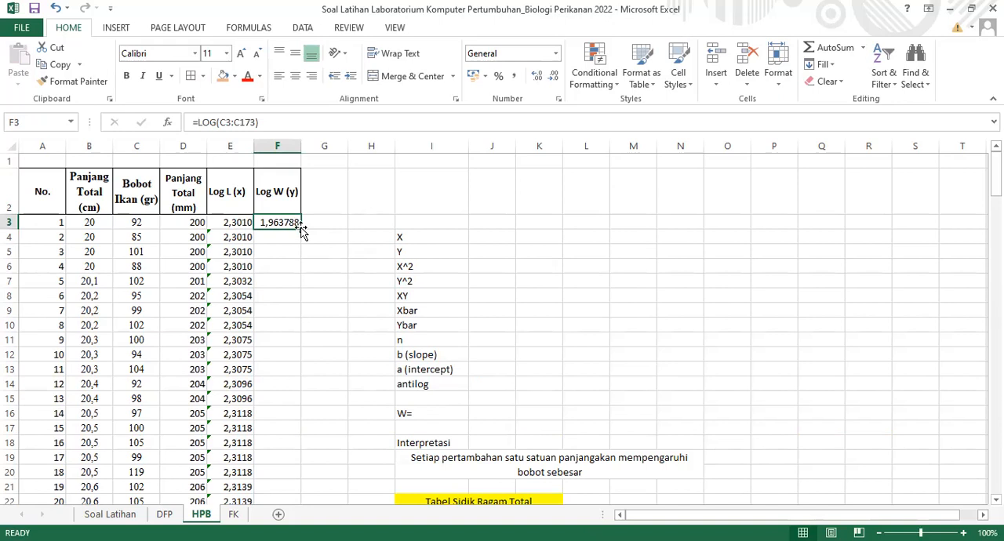
{"action": "double_click", "coordinate": [301, 228]}
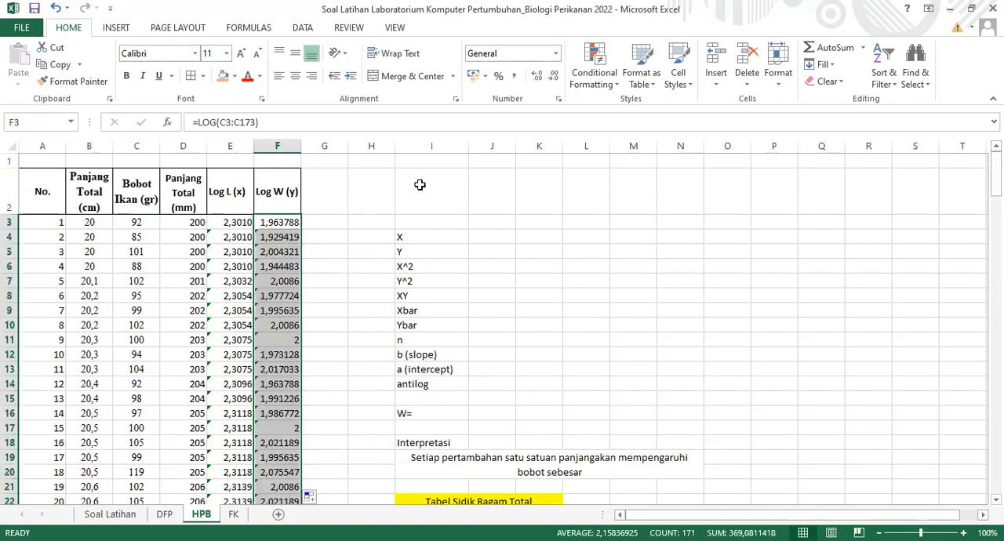
{"action": "left_click", "coordinate": [554, 79]}
{"action": "left_click", "coordinate": [554, 79]}
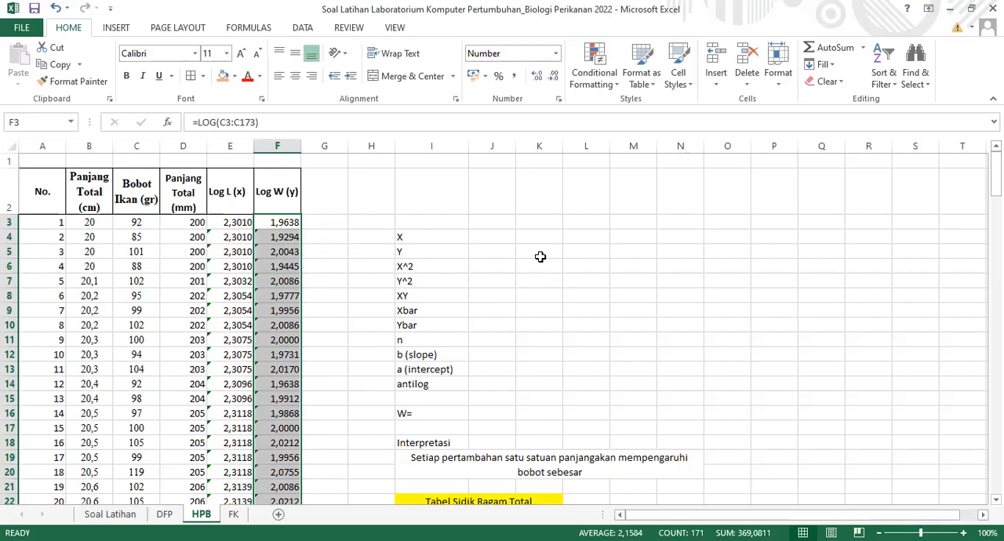
Enter the label "Sigma" in I3, above the X and Y labels
{"action": "left_click", "coordinate": [486, 234]}
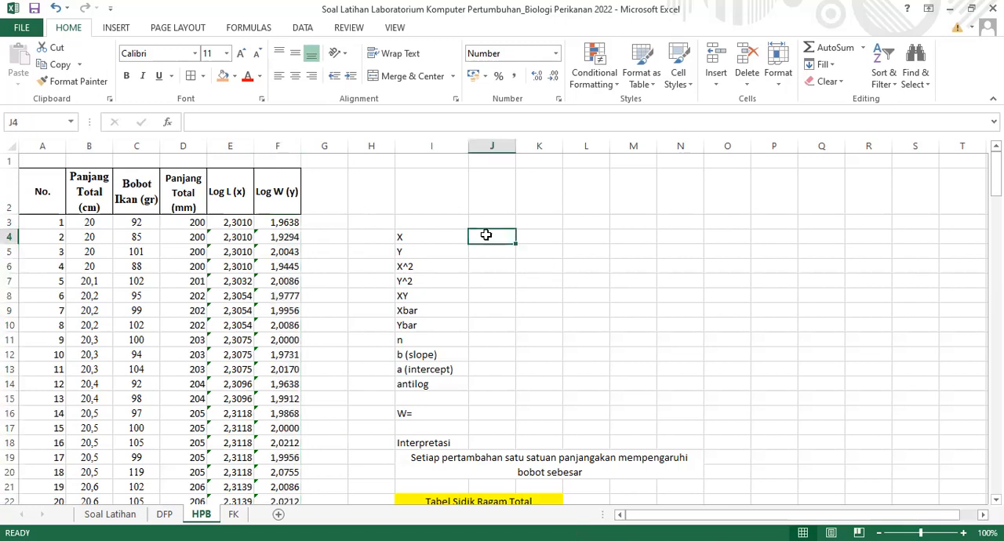
{"action": "left_click", "coordinate": [418, 219]}
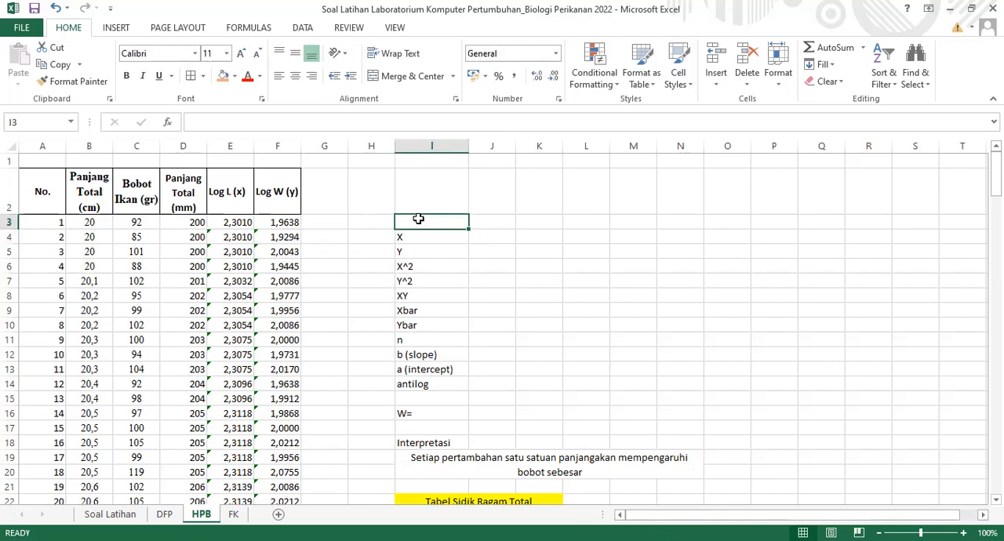
{"action": "type", "text": "Sigma"}
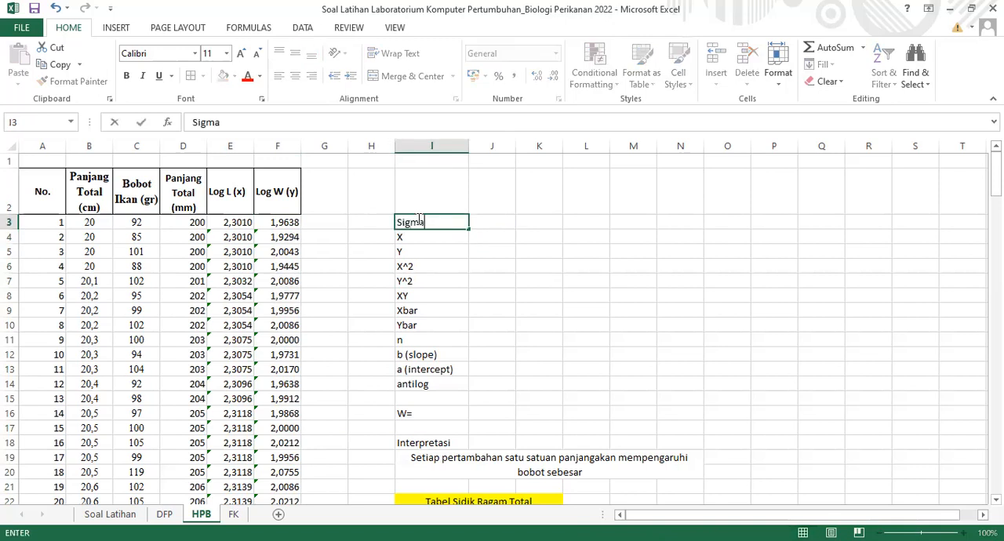
Calculate the sum of the Log L (x) values E3:E173 in J4, beside the X label
{"action": "left_click", "coordinate": [489, 236]}
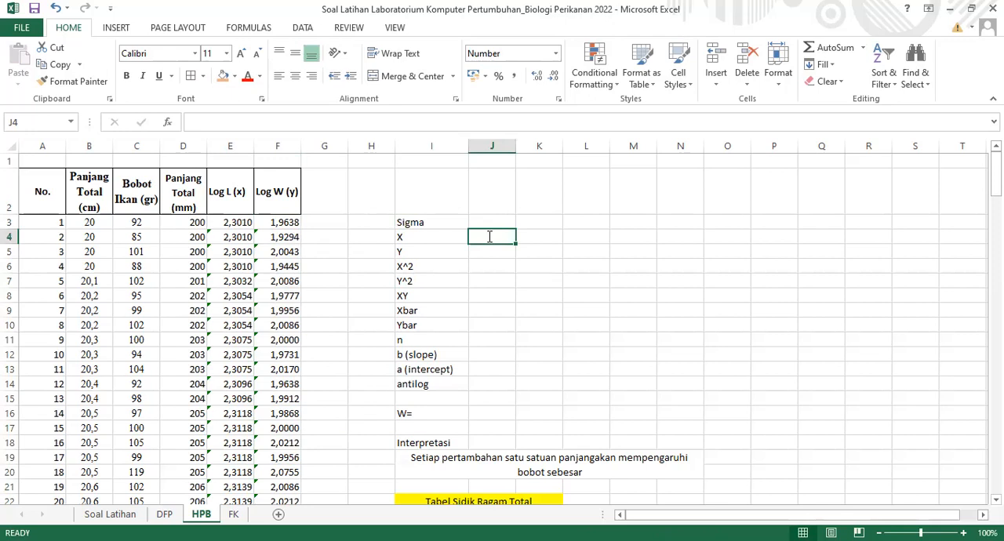
{"action": "type", "text": "=sum("}
{"action": "left_click", "coordinate": [239, 222]}
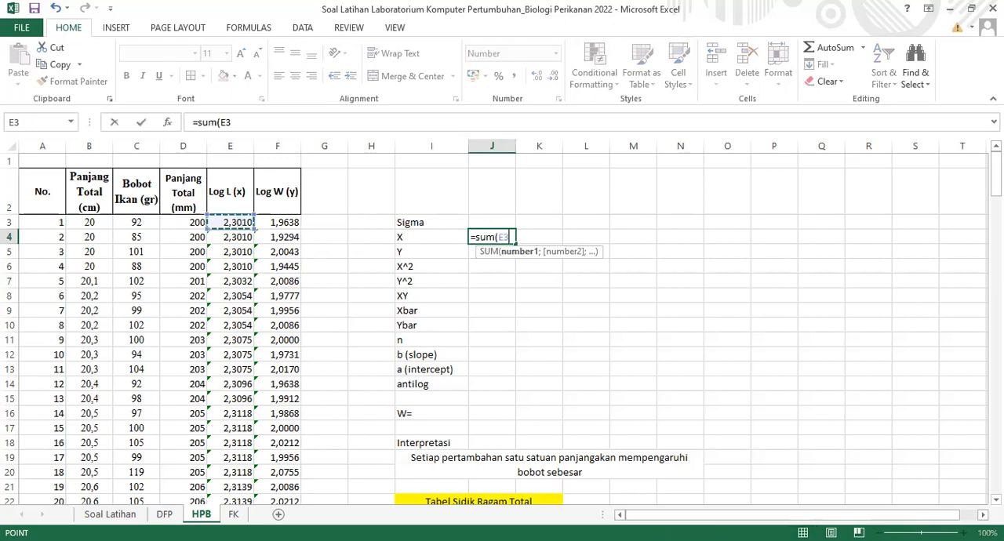
{"action": "key", "text": "Return"}
{"action": "scroll", "coordinate": [502, 329], "scroll_direction": "down", "scroll_amount": 1}
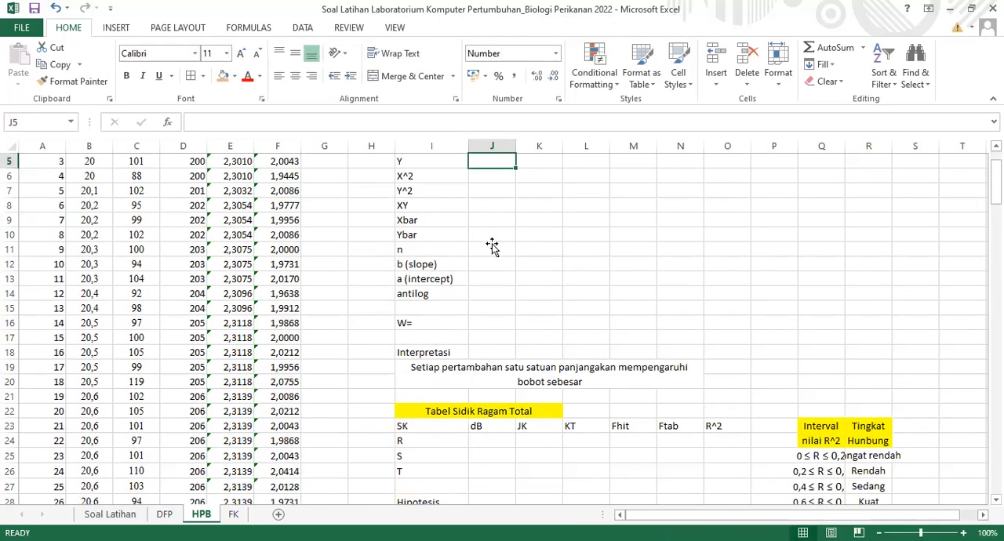
Calculate the sum of the Log W (y) values F3:F173 in J5, beside the Y label
{"action": "scroll", "coordinate": [493, 247], "scroll_direction": "up", "scroll_amount": 2}
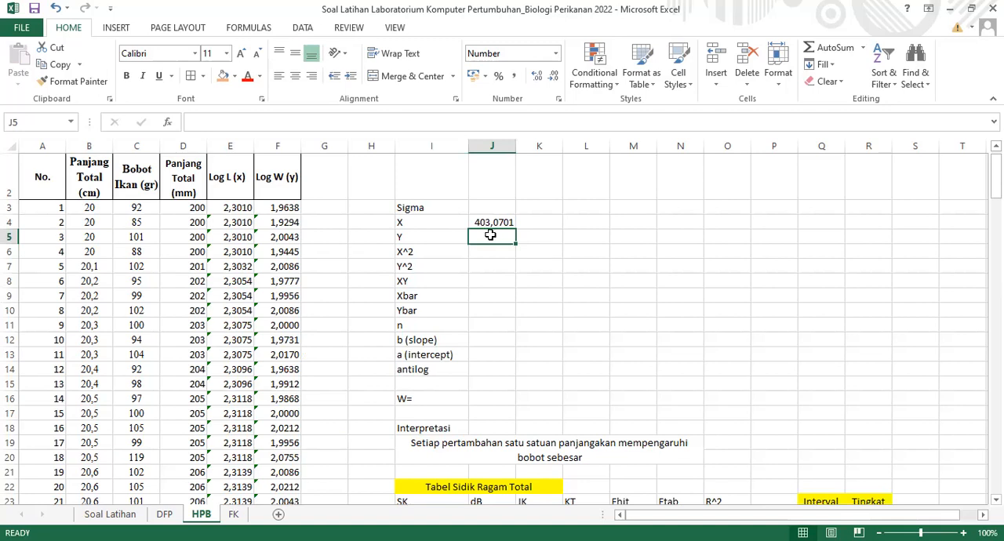
{"action": "type", "text": "="}
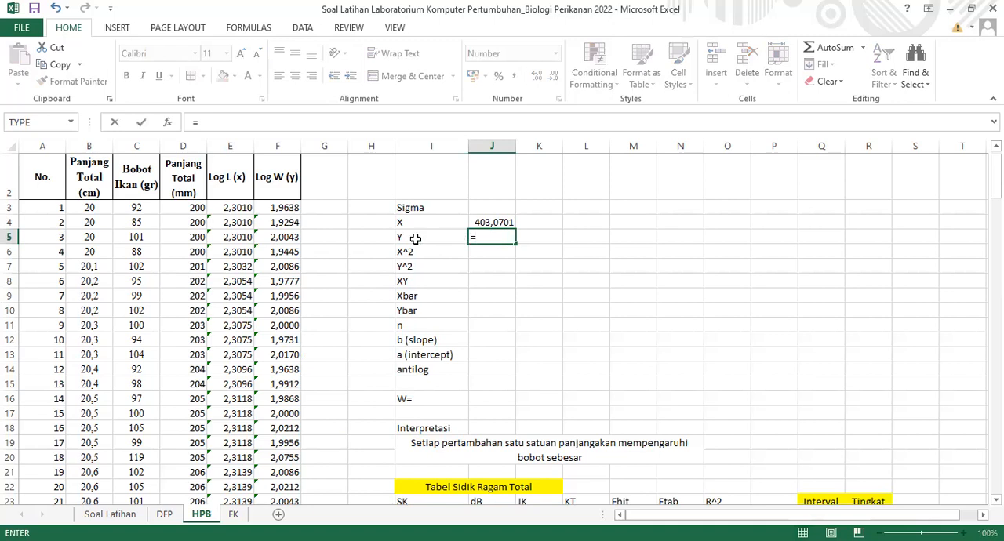
{"action": "type", "text": "sum("}
{"action": "left_click", "coordinate": [280, 208]}
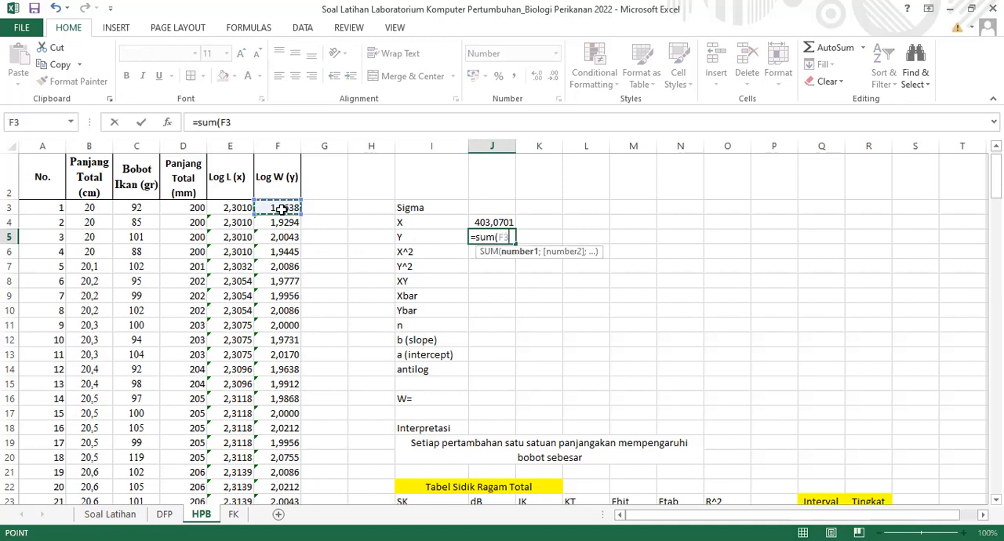
{"action": "key", "text": "ctrl+shift+Down"}
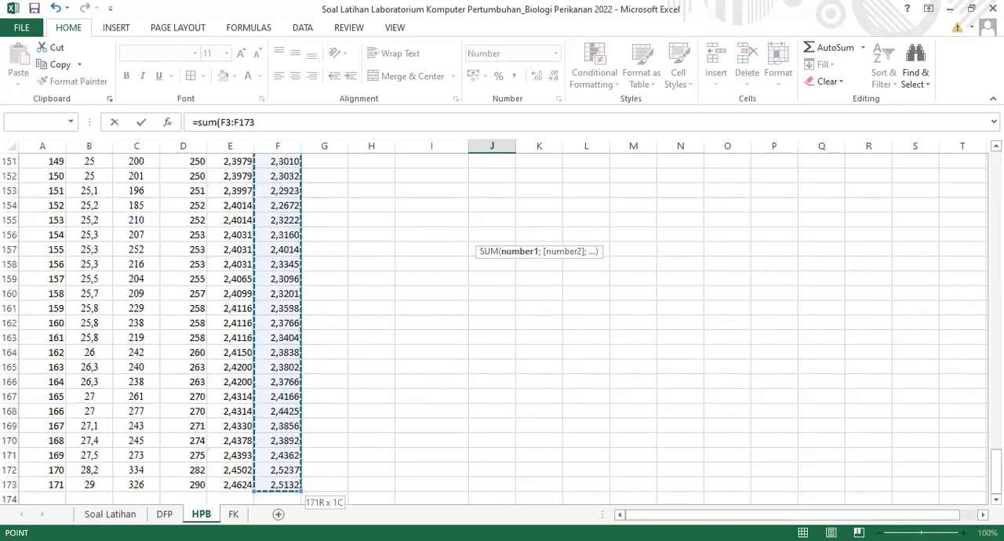
{"action": "key", "text": "Return"}
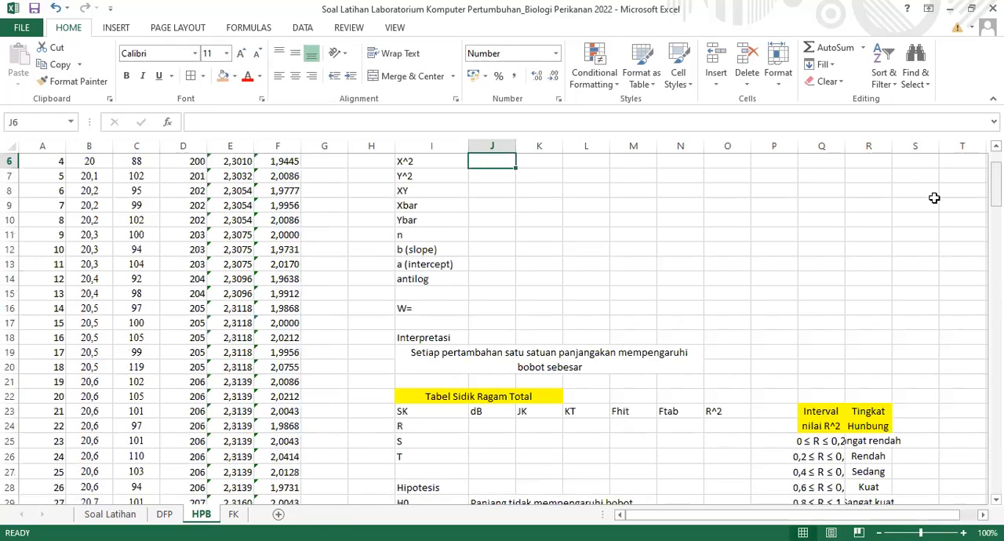
Enter =SUMSQ(E3:E173) in J6, beside the X^2 label, to sum the squared Log L (x) values
{"action": "scroll", "coordinate": [489, 276], "scroll_direction": "up", "scroll_amount": 1}
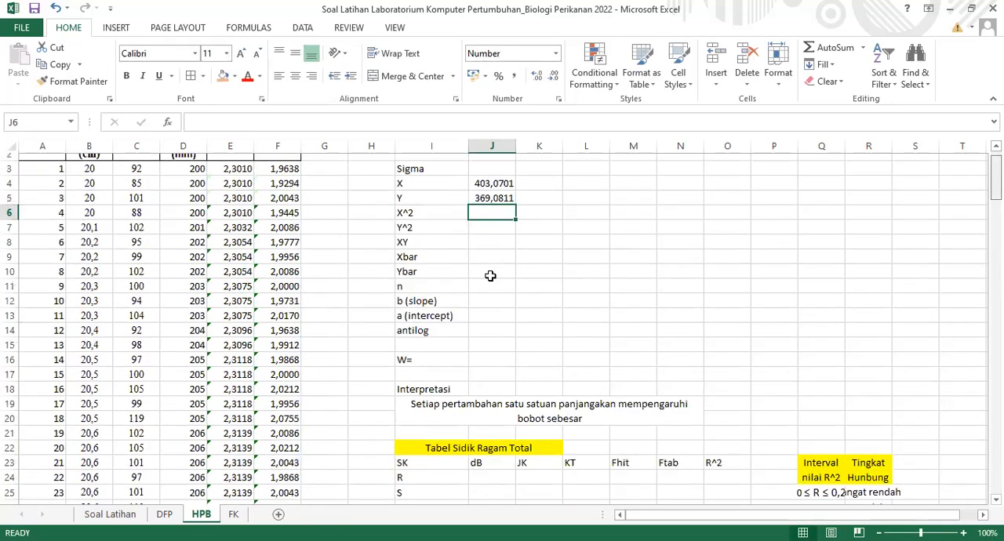
{"action": "scroll", "coordinate": [482, 270], "scroll_direction": "up", "scroll_amount": 1}
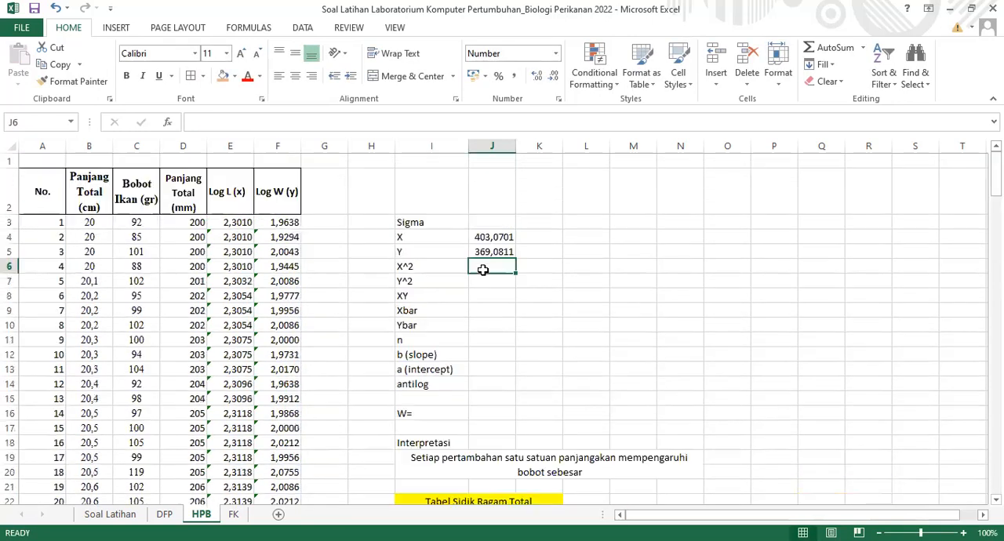
{"action": "type", "text": "=s"}
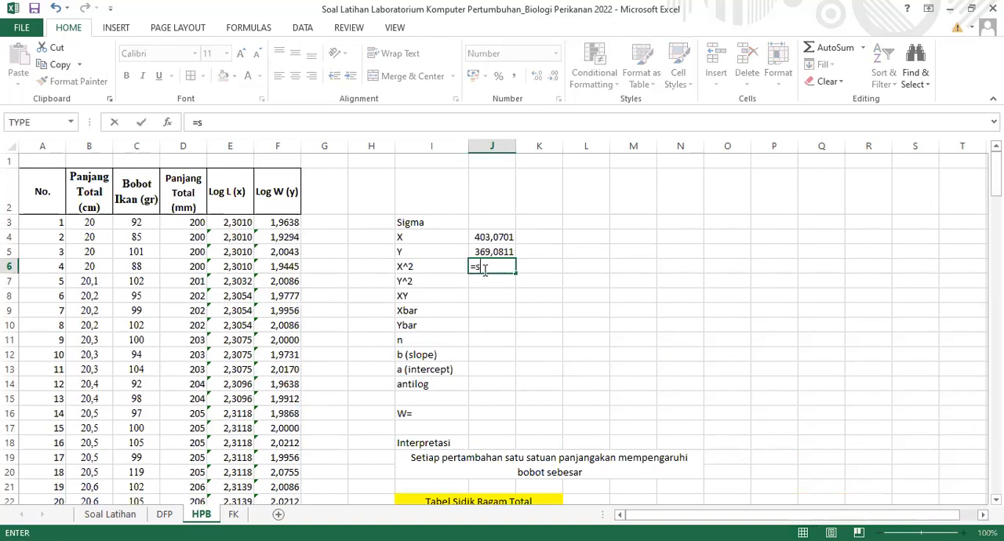
{"action": "type", "text": "umsq"}
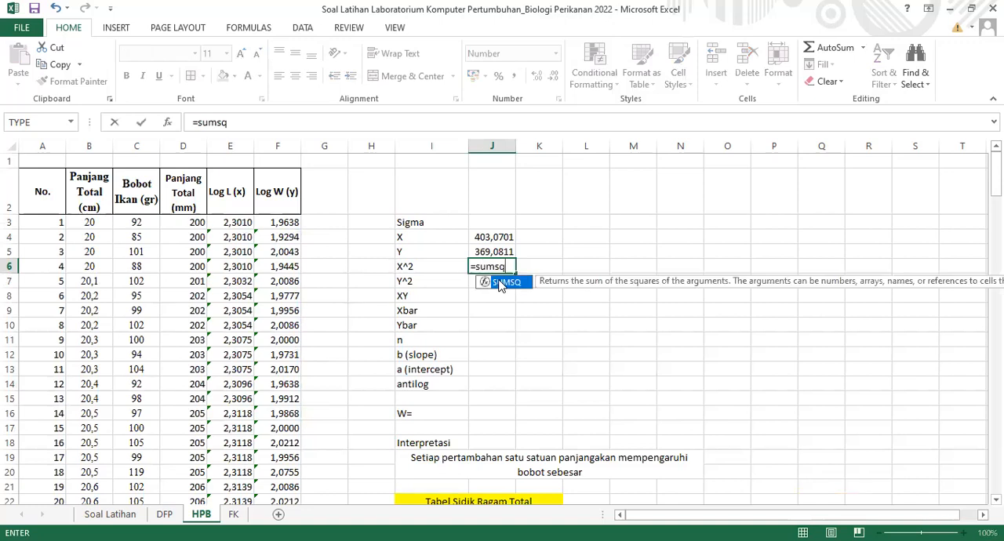
{"action": "key", "text": "Tab"}
{"action": "left_click", "coordinate": [225, 223]}
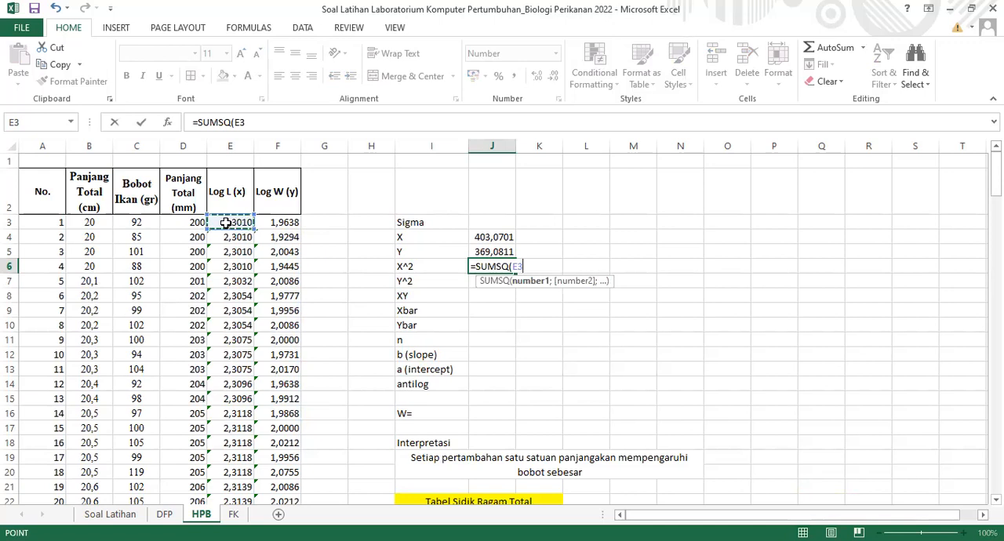
{"action": "key", "text": "ctrl+shift+Down"}
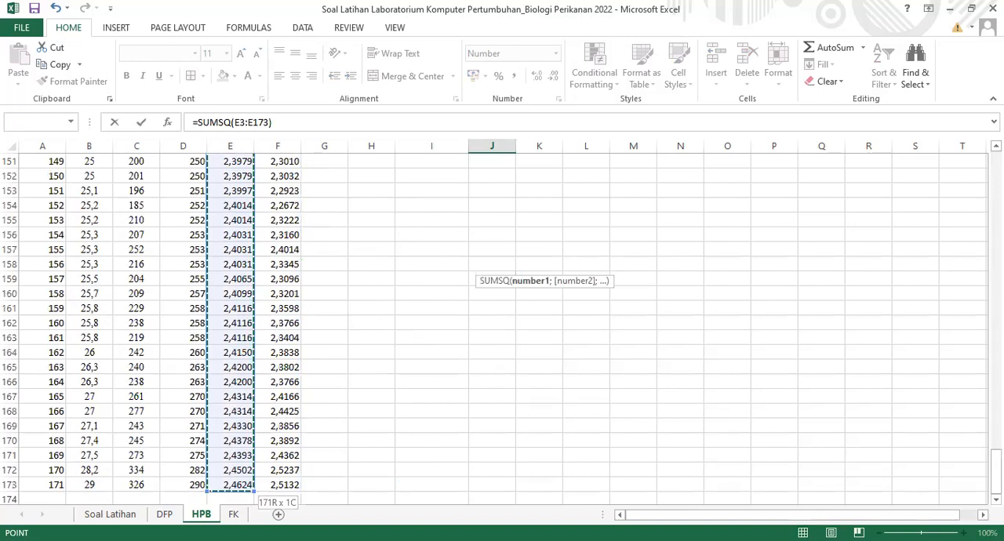
{"action": "key", "text": "Return"}
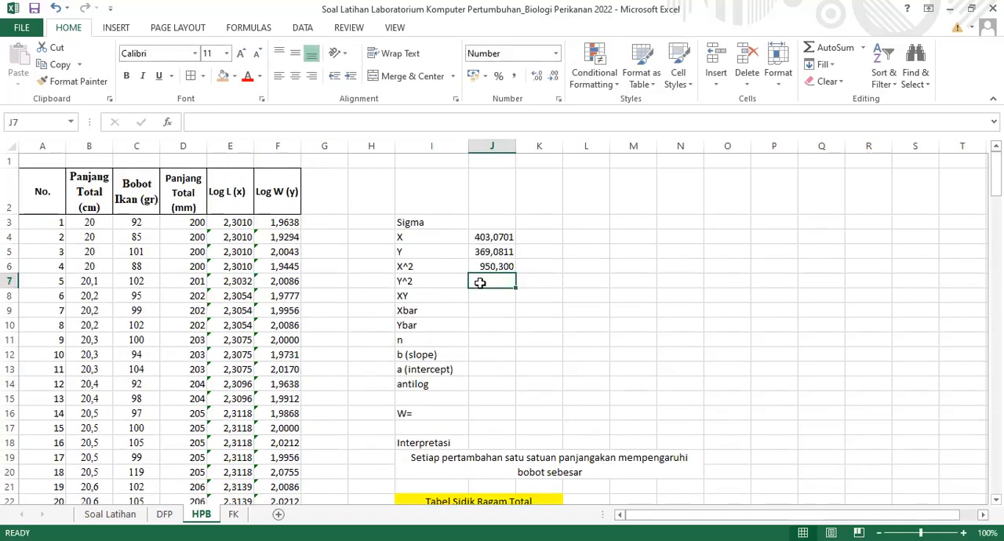
Enter =SUMSQ(F3:F173) in J7, beside the Y^2 label, to sum the squared Log W (y) values
{"action": "type", "text": "=S"}
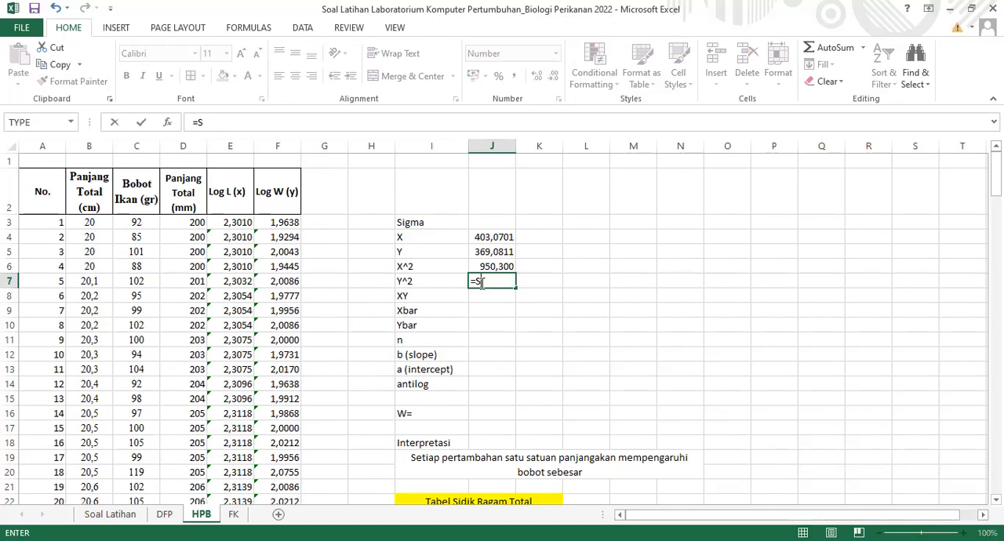
{"action": "type", "text": "um"}
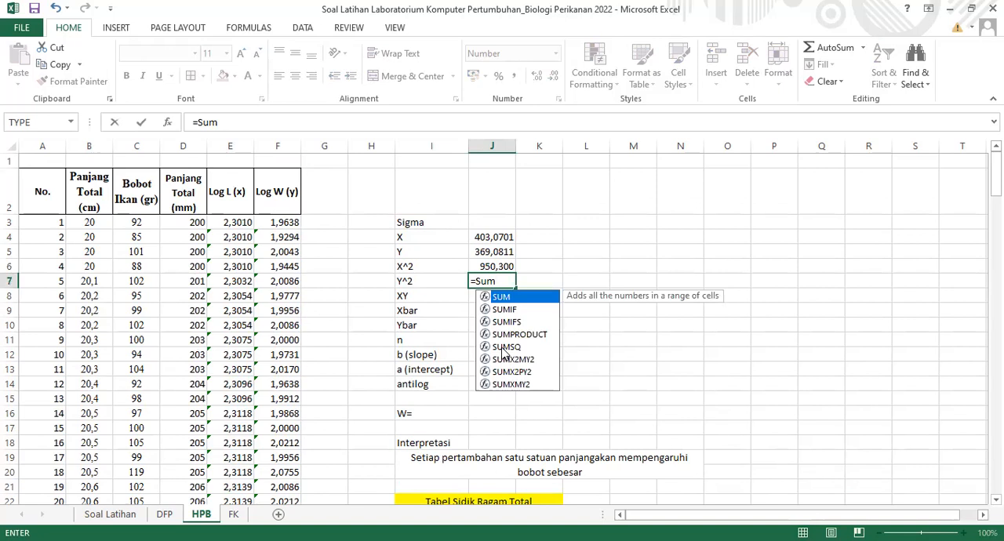
{"action": "type", "text": "sq"}
{"action": "key", "text": "Tab"}
{"action": "left_click", "coordinate": [278, 222]}
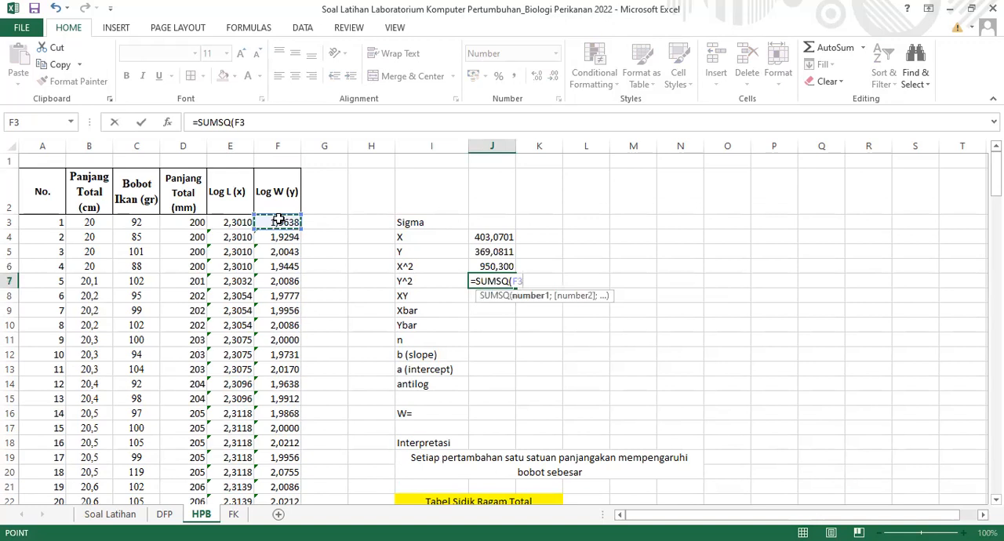
{"action": "key", "text": "ctrl+shift+Down"}
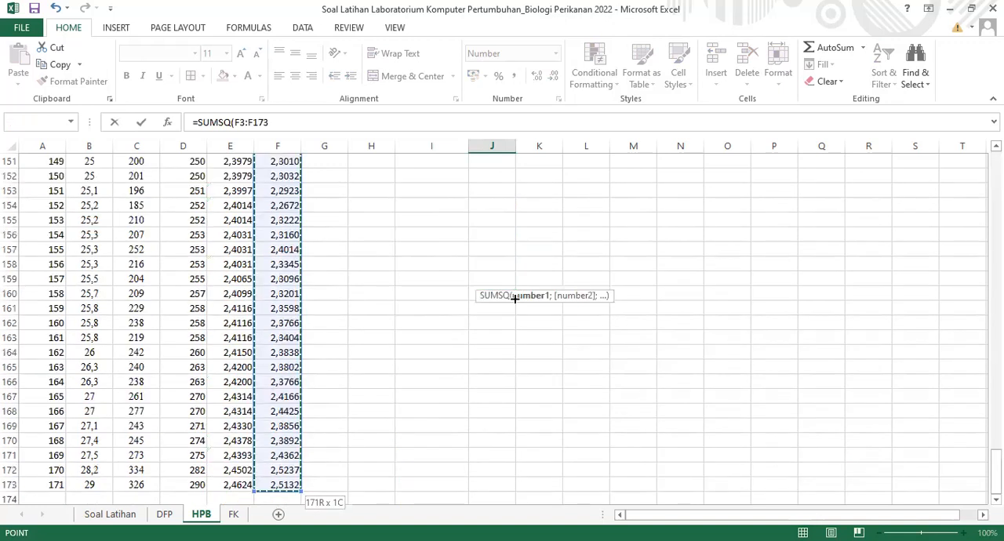
{"action": "key", "text": "ctrl+Return"}
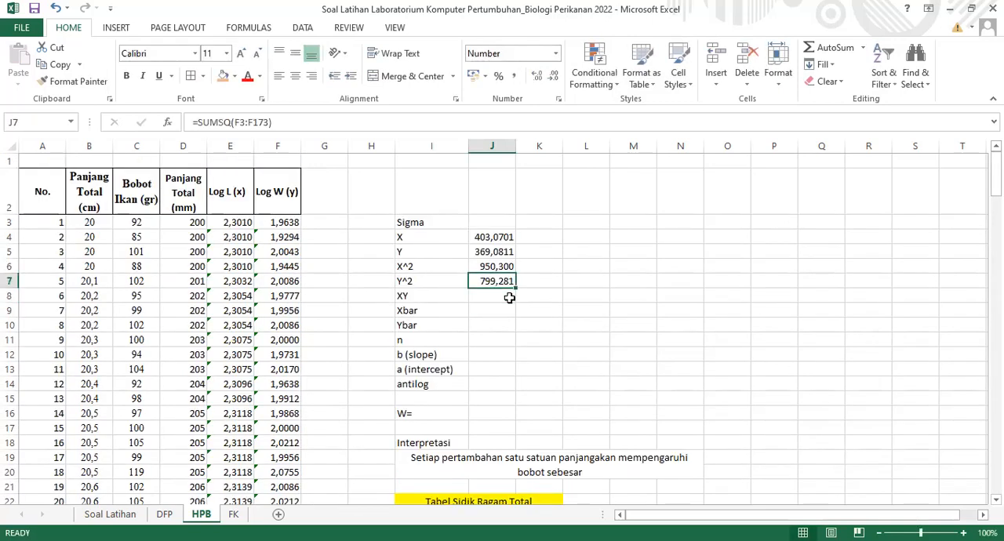
Enter =SUMPRODUCT(E3:E173;F3:F173) in J8, beside the XY label, to sum the products of Log L and Log W
{"action": "key", "text": "Down"}
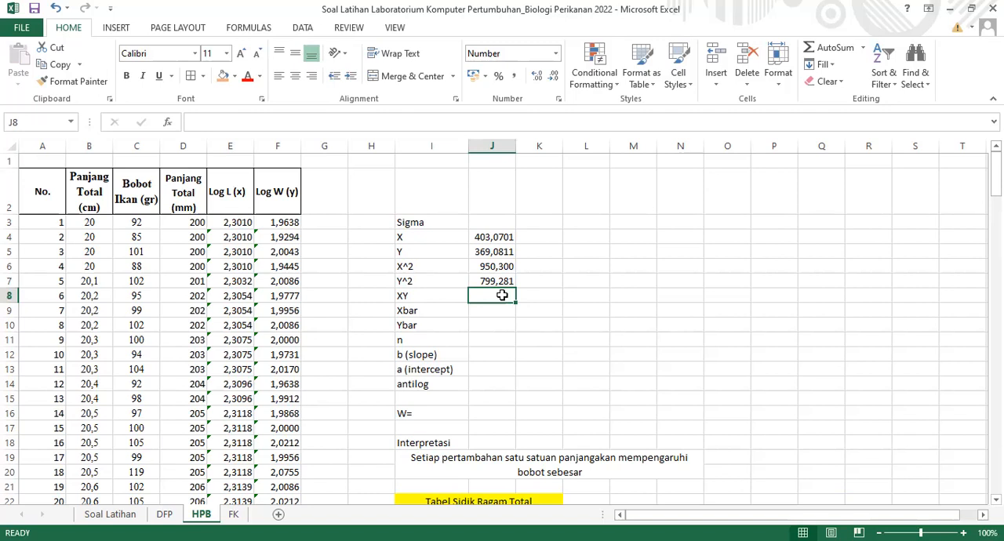
{"action": "type", "text": "="}
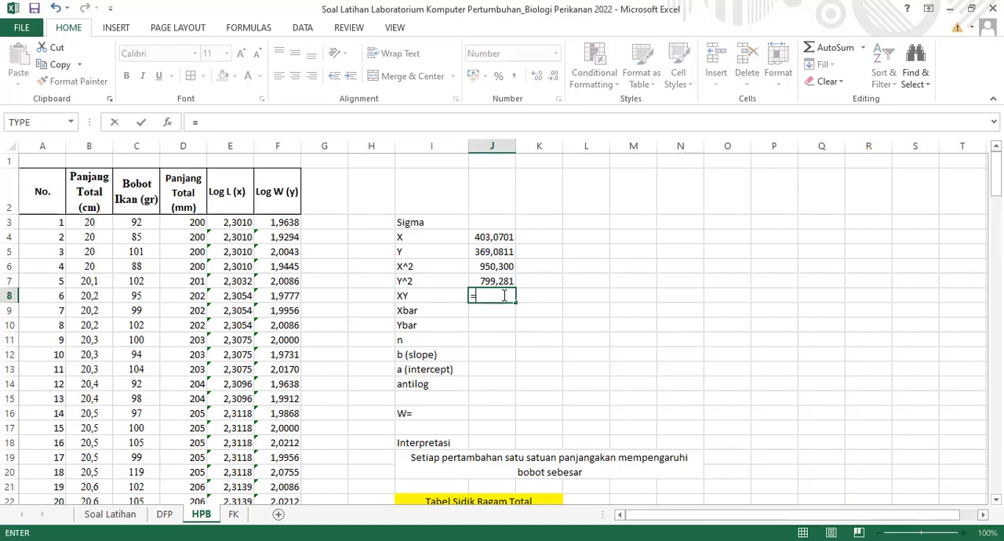
{"action": "type", "text": "sumproduct("}
{"action": "left_click", "coordinate": [241, 223]}
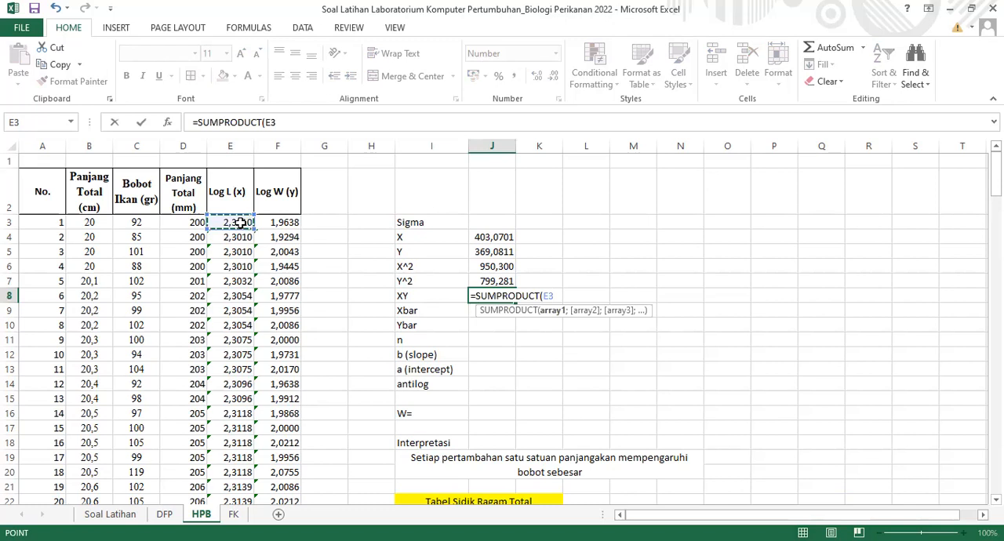
{"action": "key", "text": "ctrl+shift+Down"}
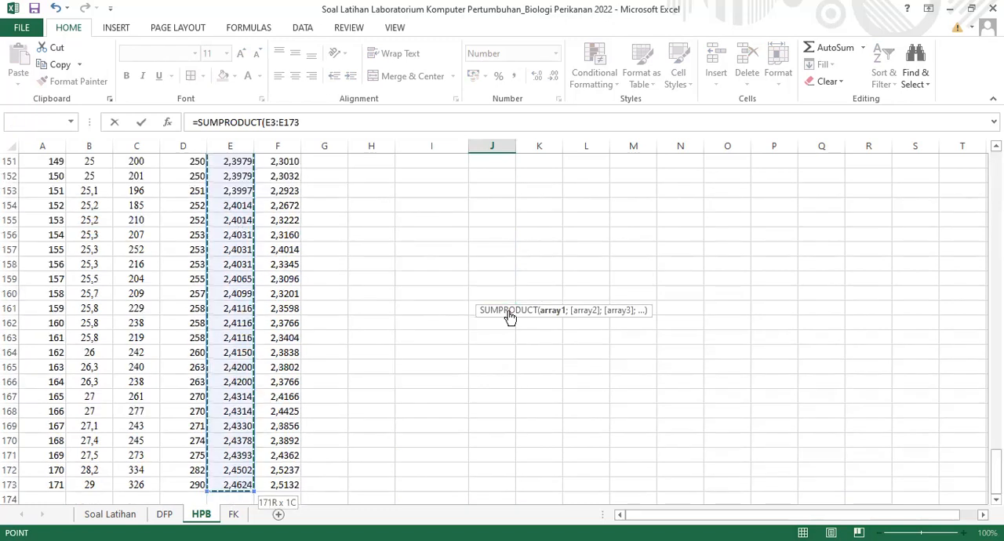
{"action": "type", "text": ";"}
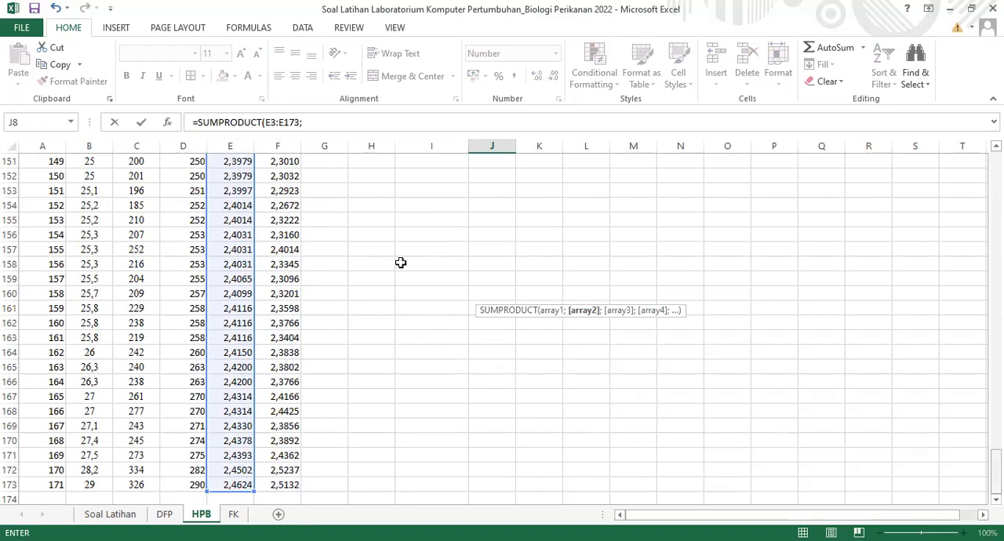
{"action": "scroll", "coordinate": [401, 263], "scroll_direction": "up", "scroll_amount": 20}
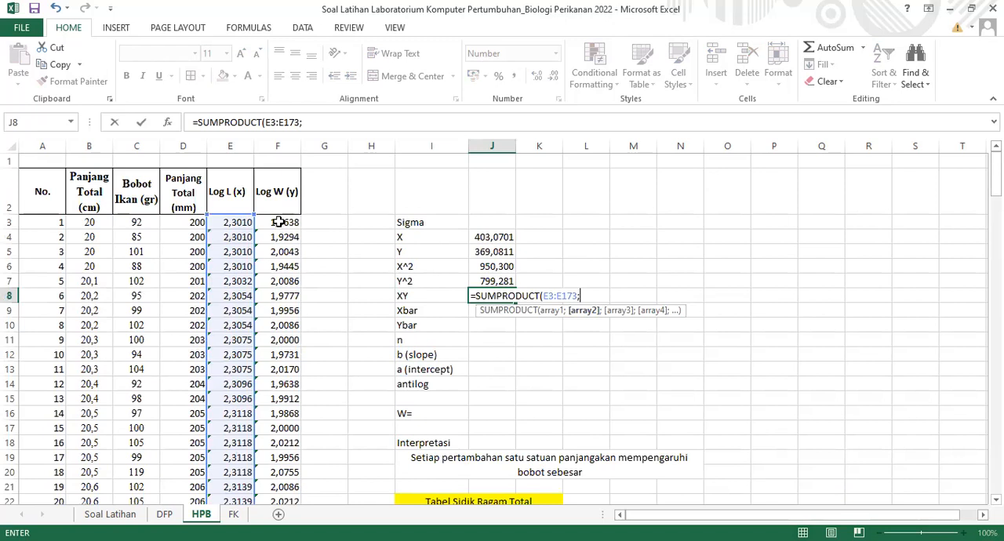
{"action": "left_click", "coordinate": [279, 222]}
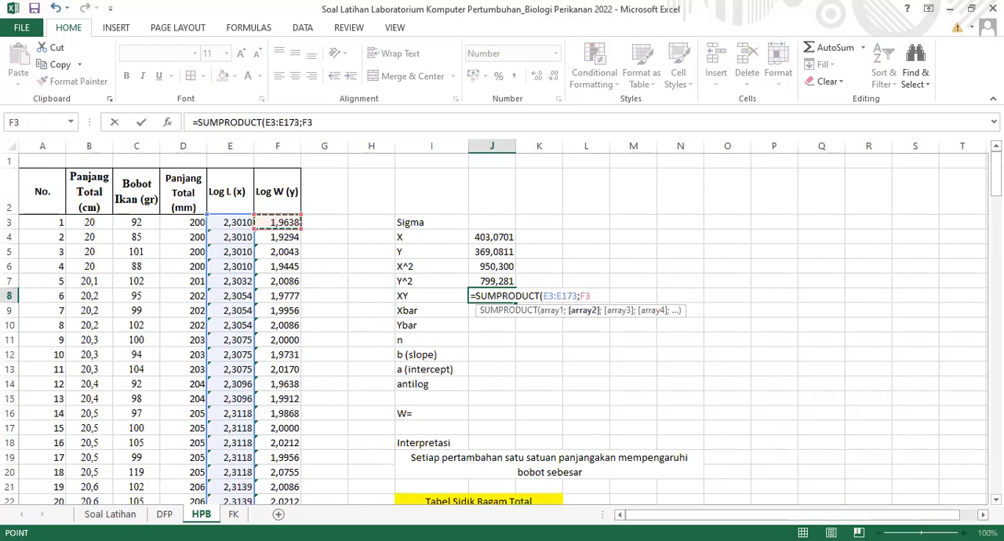
{"action": "key", "text": "ctrl+shift+Down"}
{"action": "key", "text": "Return"}
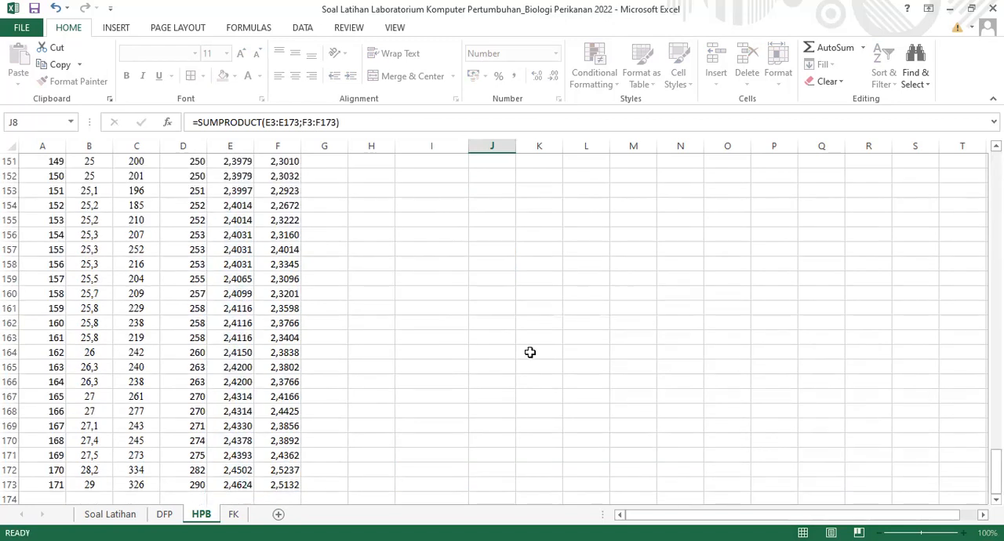
{"action": "key", "text": "Return"}
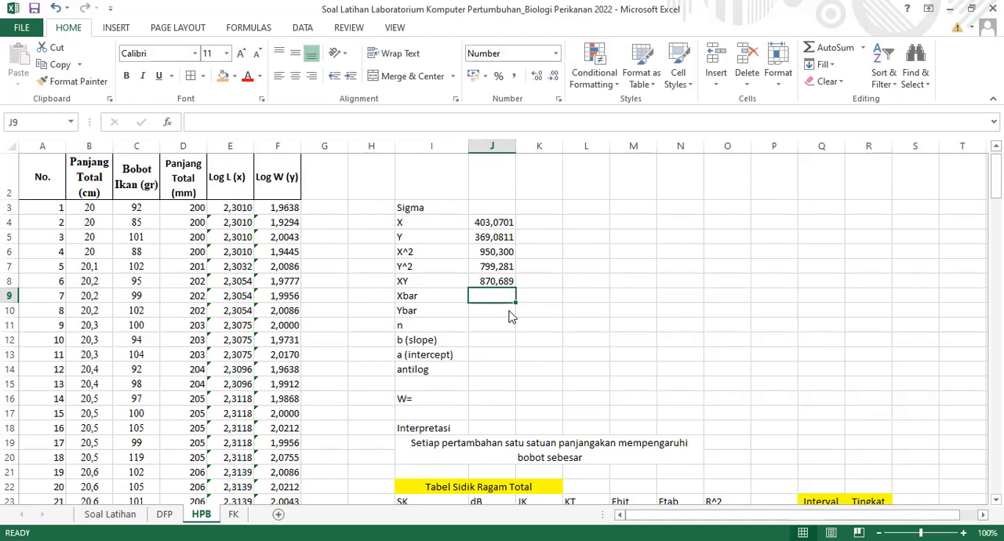
Calculate the mean of the Log L (x) values with =AVERAGE(E3:E173) in J9, beside the Xbar label
{"action": "type", "text": "=AVERAGE("}
{"action": "left_click", "coordinate": [229, 207]}
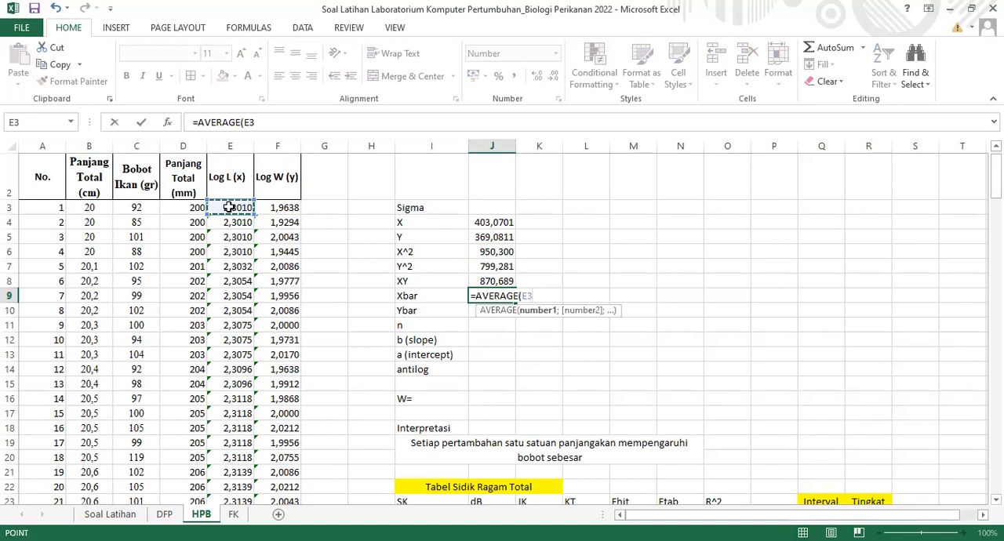
{"action": "key", "text": "ctrl+shift+Down"}
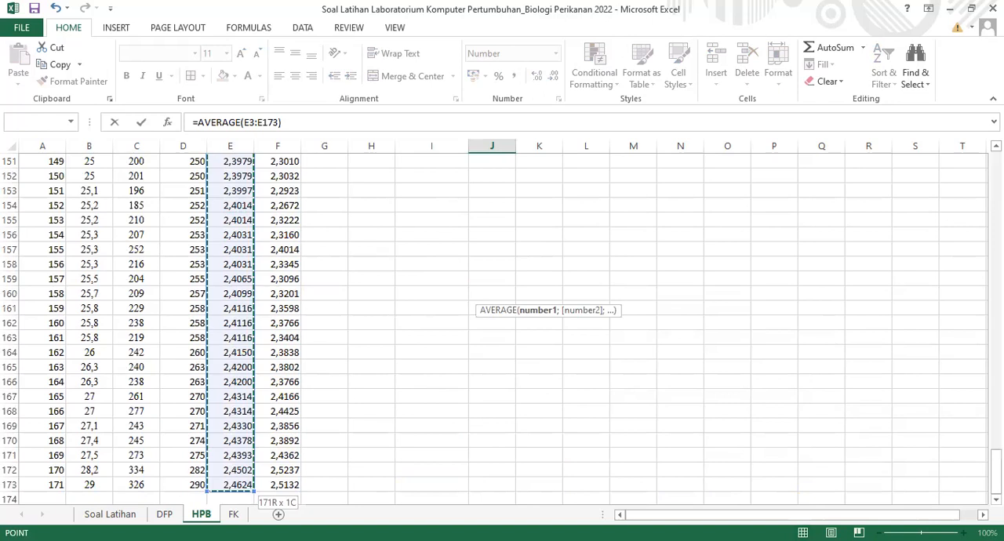
{"action": "key", "text": "Return"}
Calculate the average of the Log W (y) values F3:F173 in J10, beside the Ybar label
{"action": "type", "text": "="}
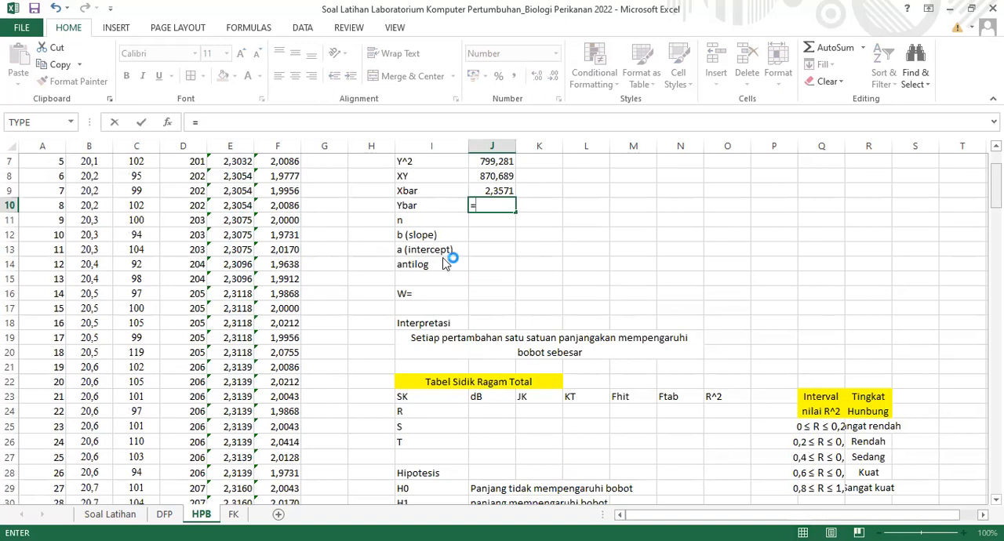
{"action": "type", "text": "average("}
{"action": "scroll", "coordinate": [288, 221], "scroll_direction": "up", "scroll_amount": 2}
{"action": "left_click", "coordinate": [289, 222]}
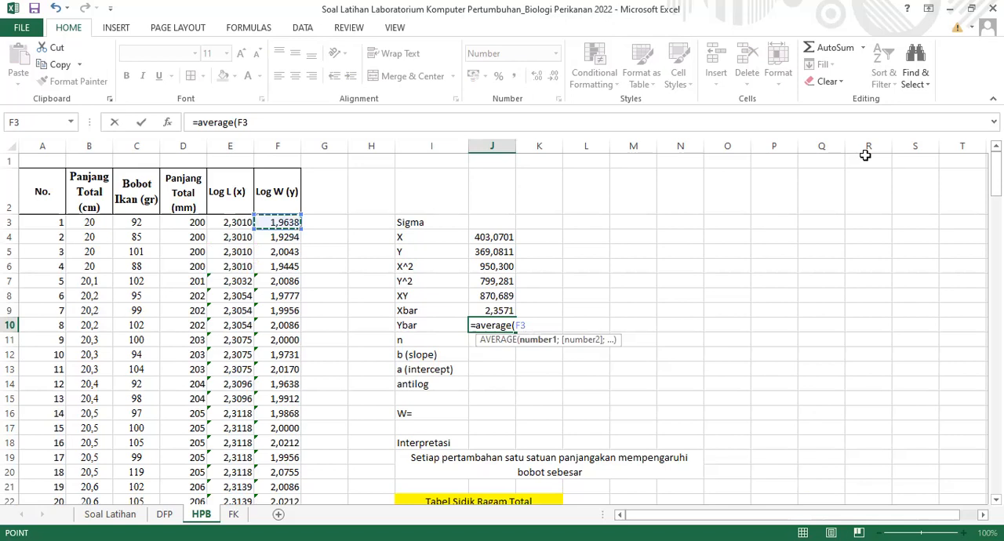
{"action": "key", "text": "Return"}
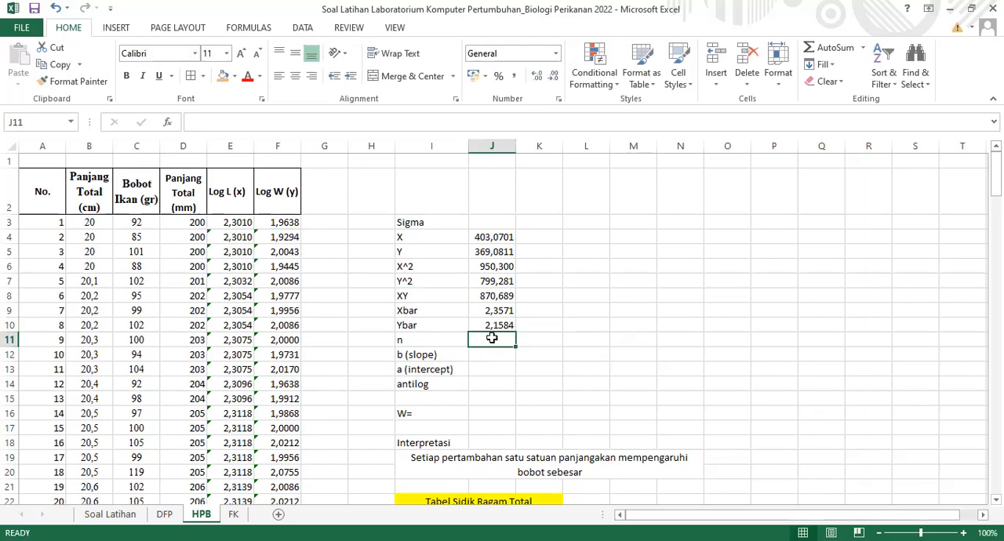
Enter =COUNT(A3:A173) in J11, beside the n label, to count the fish samples
{"action": "type", "text": "="}
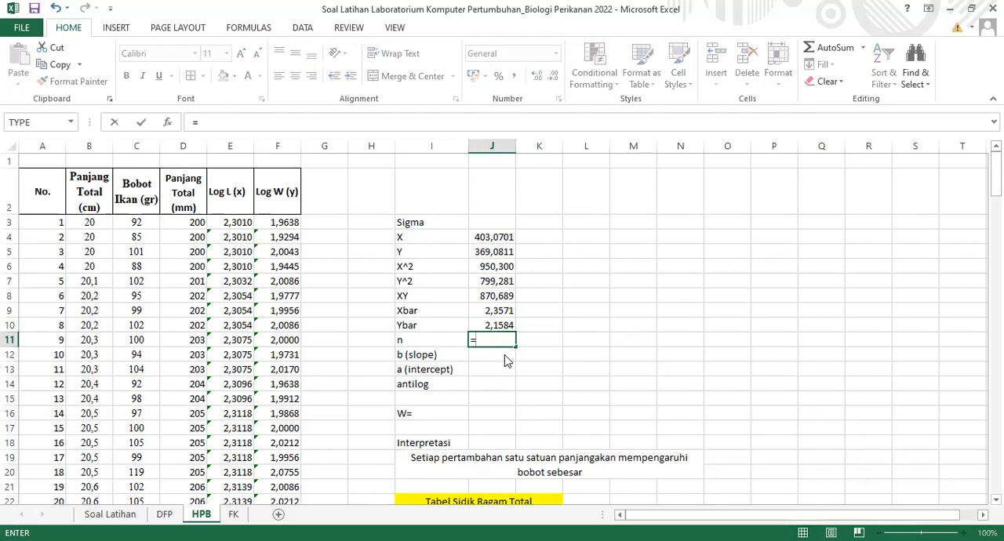
{"action": "type", "text": "COUNT("}
{"action": "left_click", "coordinate": [58, 222]}
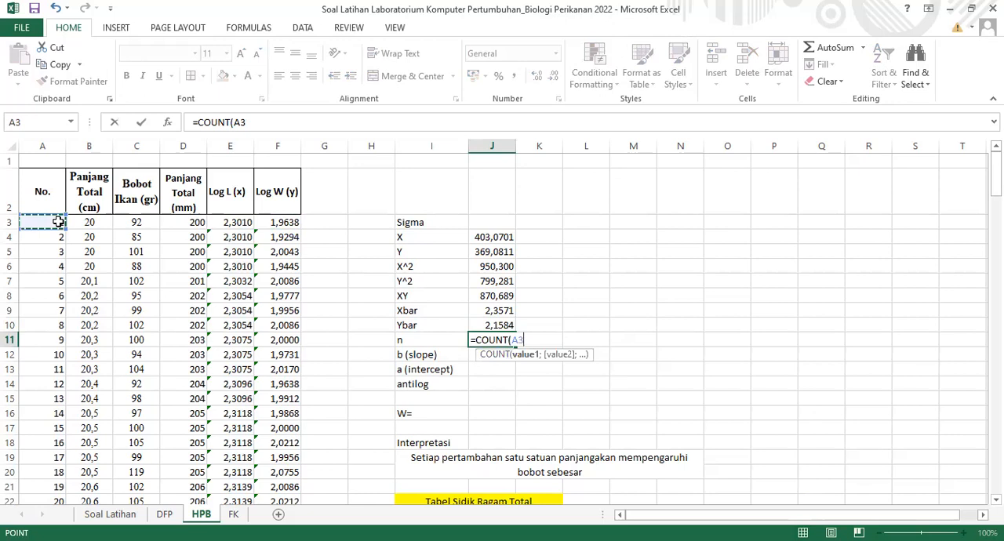
{"action": "key", "text": "ctrl+shift+Down"}
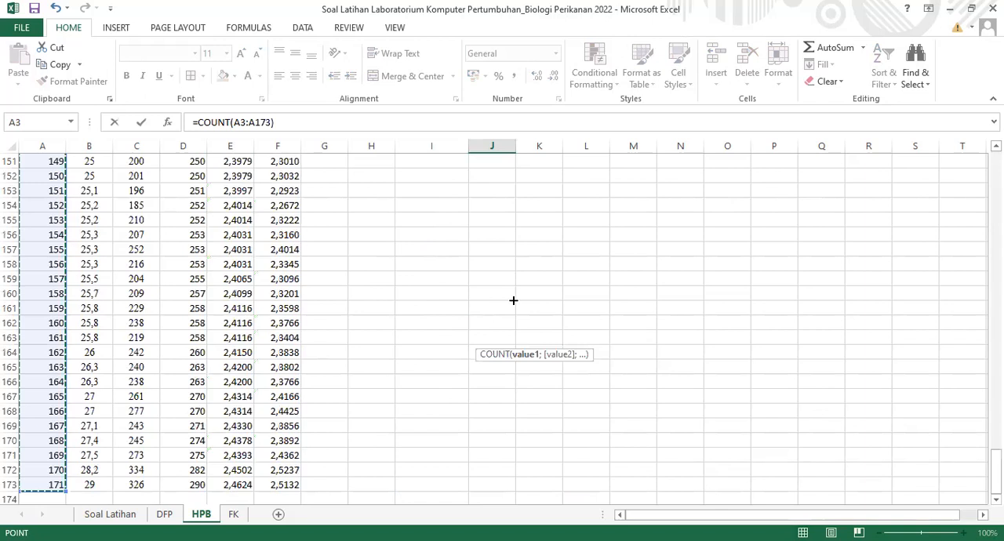
{"action": "key", "text": "Return"}
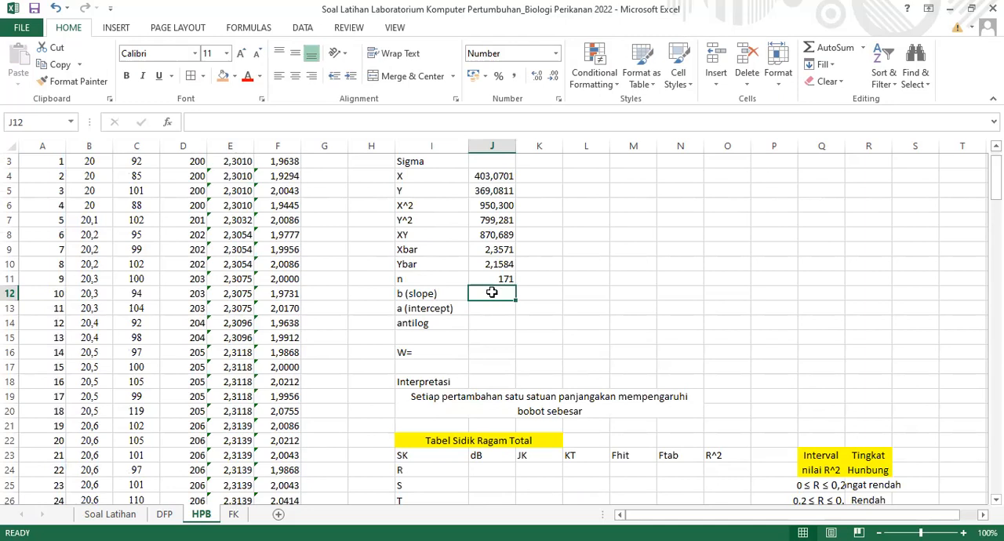
Start the slope formula in J12, beside the b (slope) label, with the numerator (J8-((1/J11)*J4*J5)) followed by a division
{"action": "type", "text": "=("}
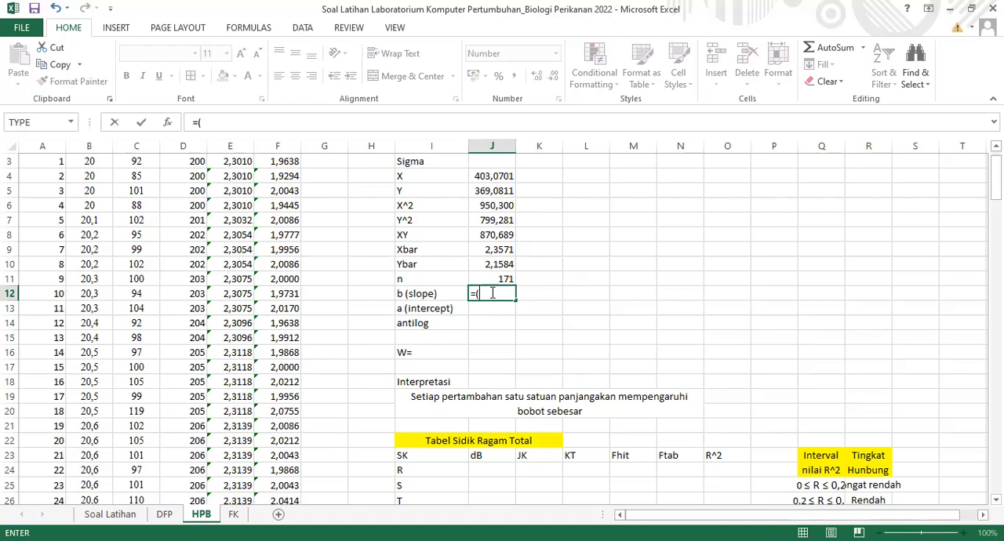
{"action": "left_click", "coordinate": [502, 235]}
{"action": "type", "text": "-(("}
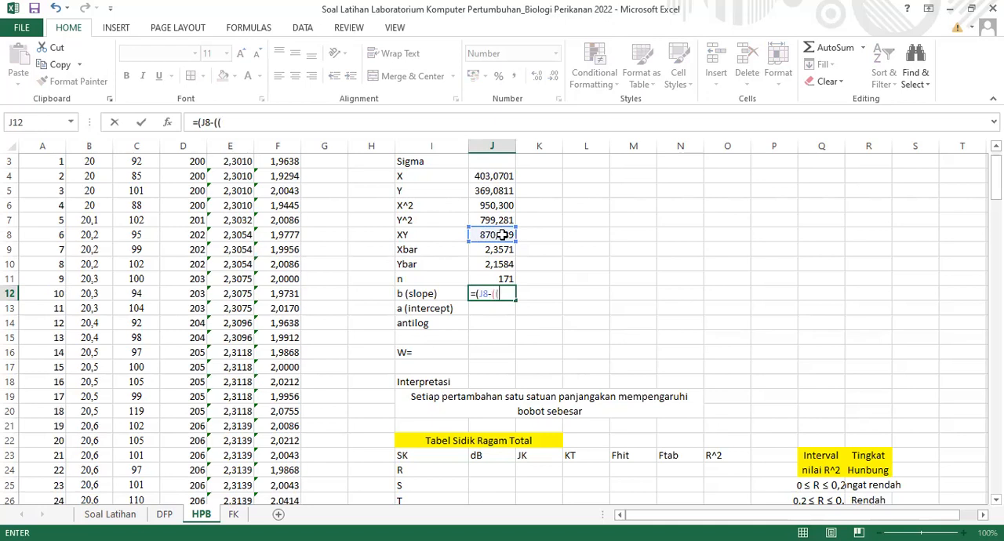
{"action": "type", "text": "1/"}
{"action": "left_click", "coordinate": [495, 278]}
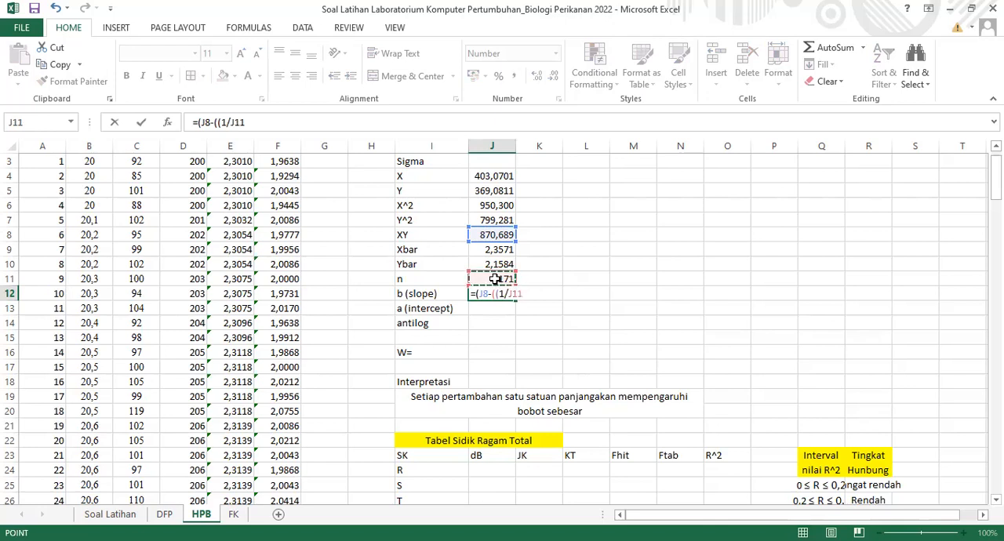
{"action": "type", "text": ")*"}
{"action": "left_click", "coordinate": [482, 176]}
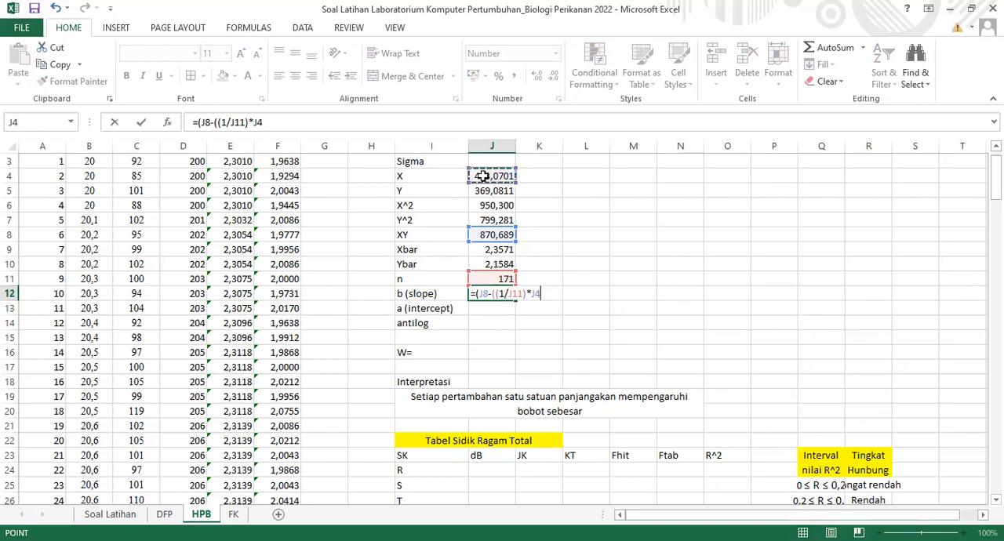
{"action": "type", "text": "*"}
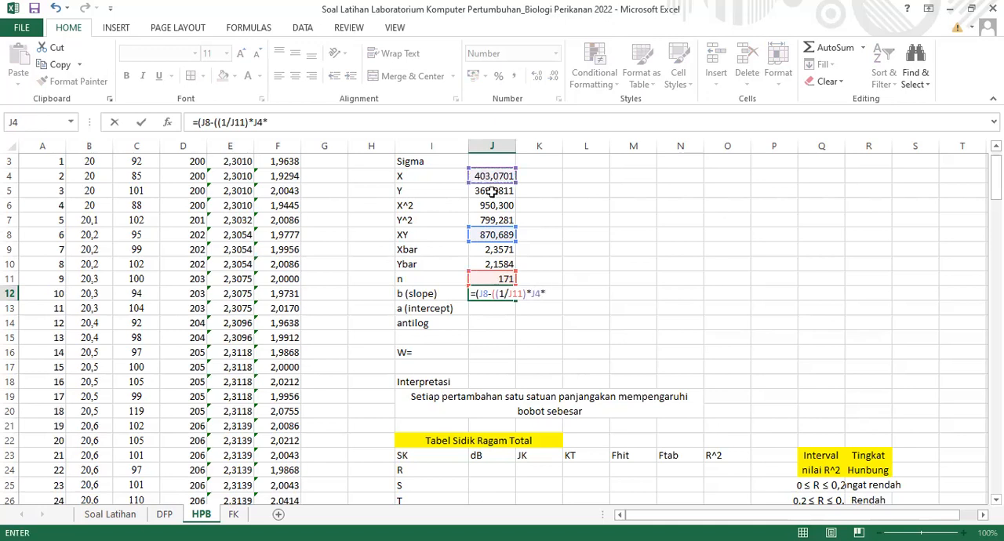
{"action": "left_click", "coordinate": [490, 190]}
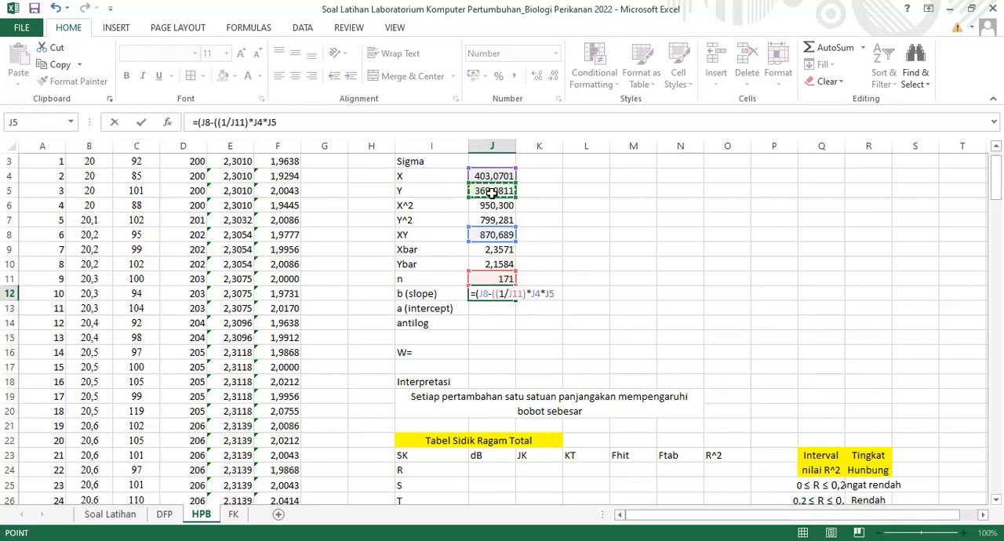
{"action": "type", "text": "))/("}
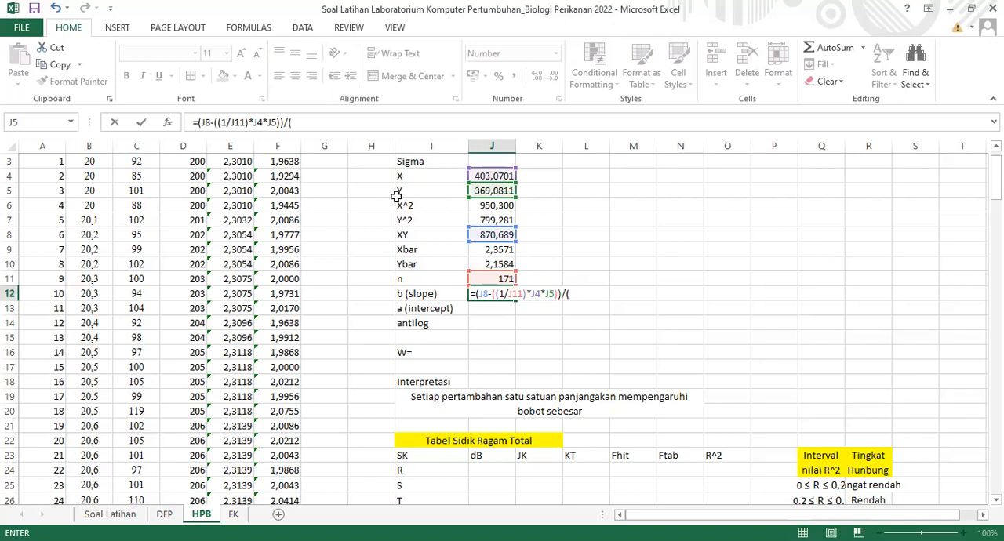
Complete the slope formula with the divisor (J6-((1/J11)*(J4^2))) and show J12 with four decimal places
{"action": "left_click", "coordinate": [506, 205]}
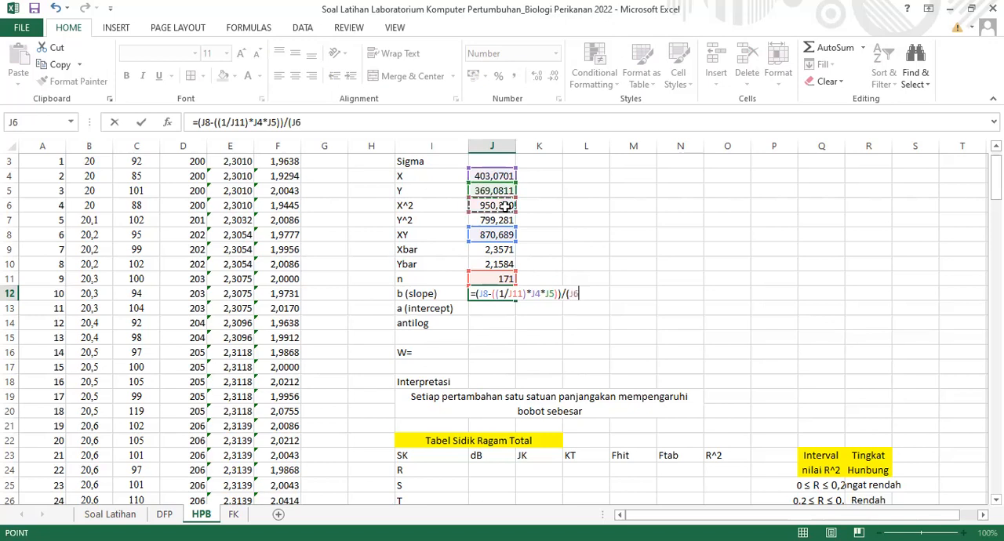
{"action": "type", "text": "-((1/"}
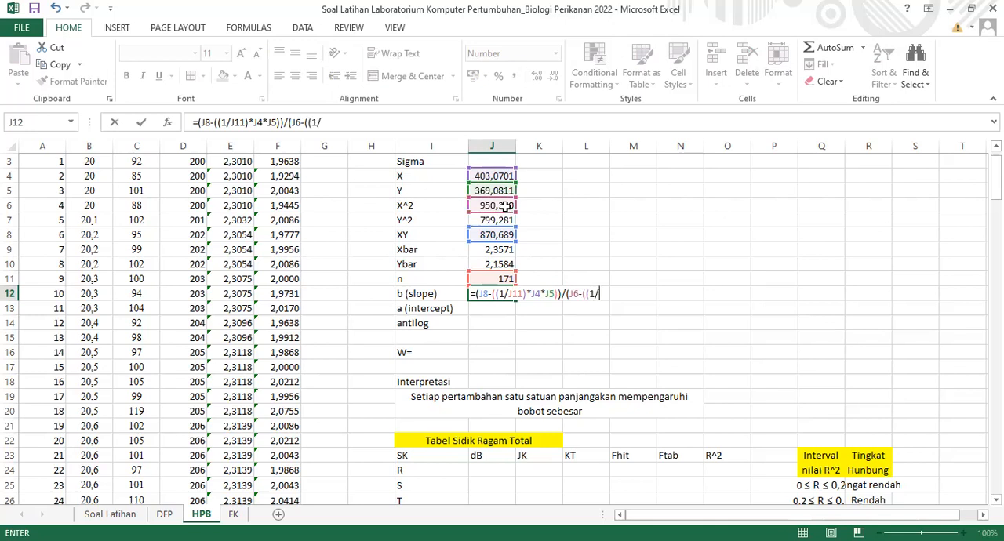
{"action": "left_click", "coordinate": [496, 280]}
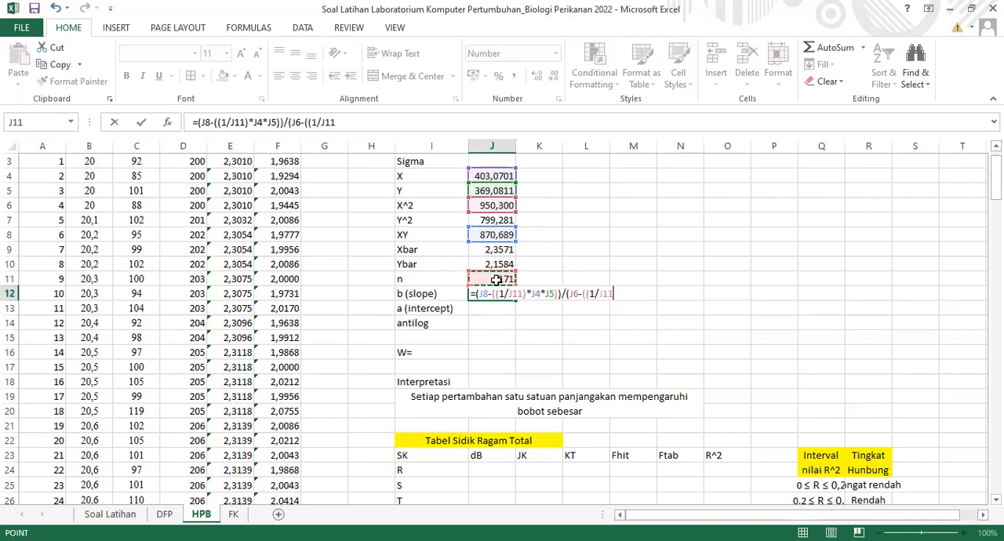
{"action": "type", "text": ")*("}
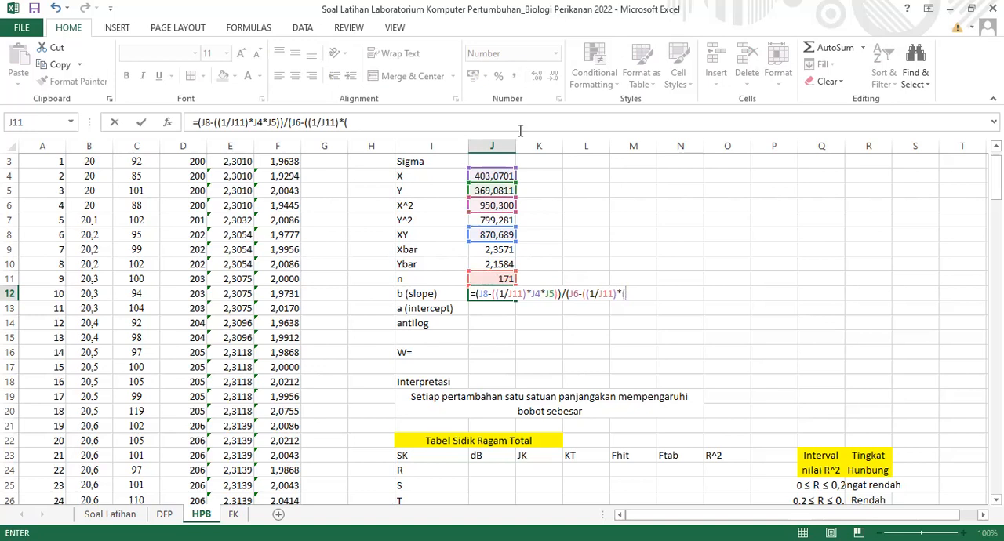
{"action": "left_click", "coordinate": [478, 177]}
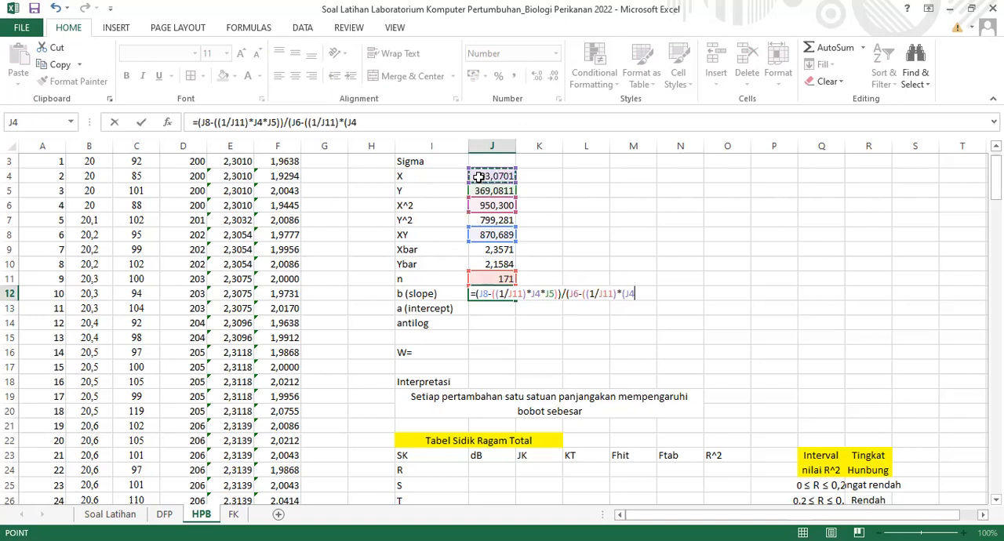
{"action": "type", "text": "^2"}
{"action": "type", "text": "))"}
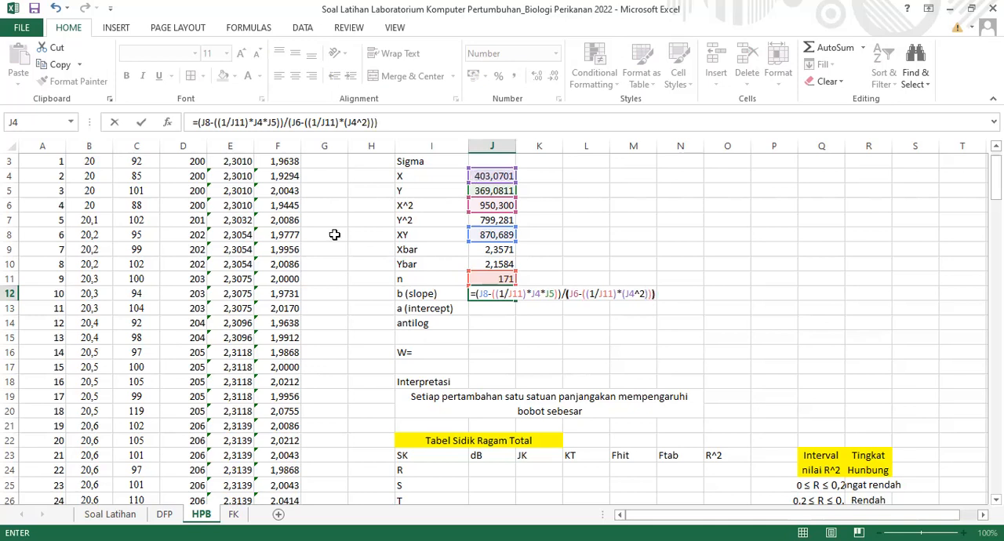
{"action": "key", "text": "Return"}
{"action": "left_click", "coordinate": [499, 293]}
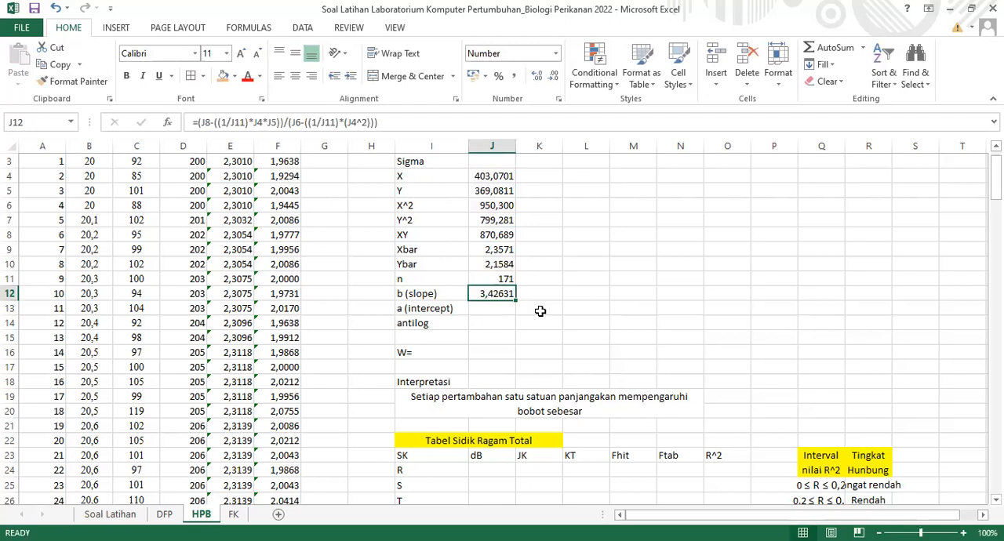
{"action": "left_click", "coordinate": [553, 79]}
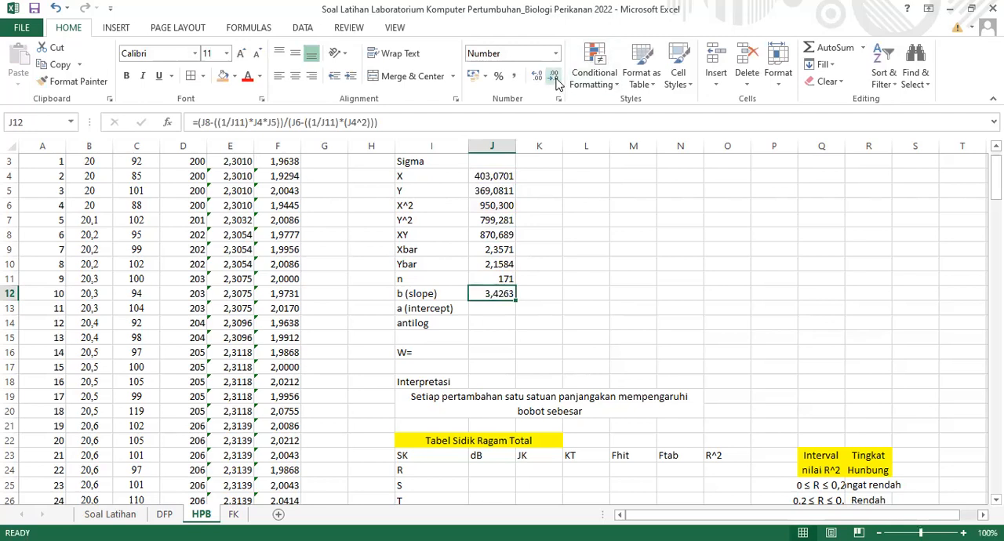
Calculate the intercept with =J10-(J12*J9) in J13, beside the a (intercept) label
{"action": "left_click", "coordinate": [497, 310]}
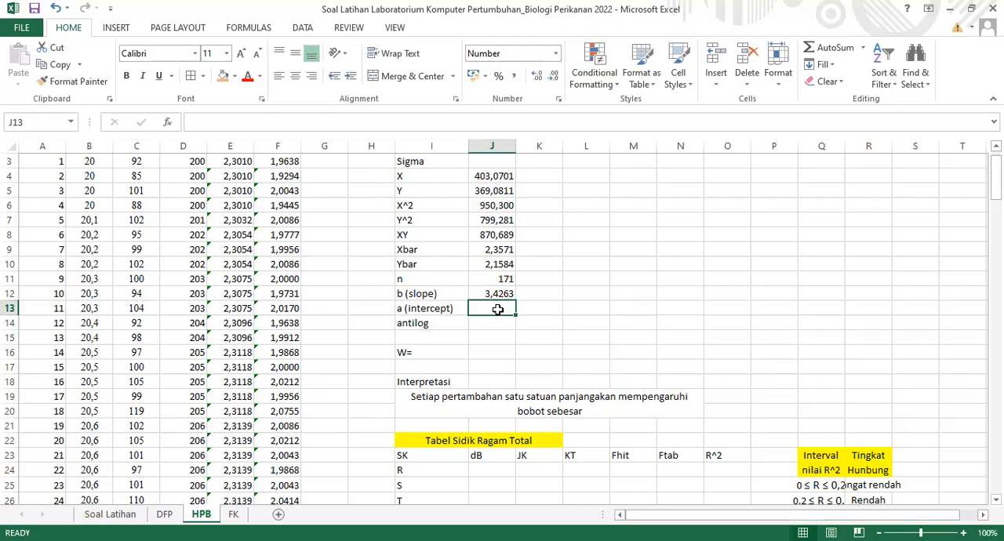
{"action": "type", "text": "="}
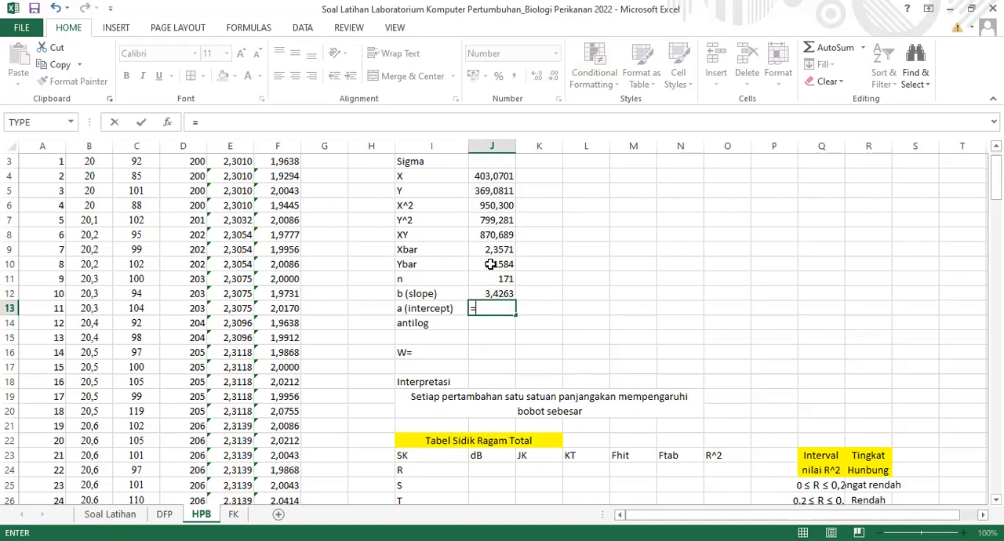
{"action": "left_click", "coordinate": [491, 264]}
{"action": "type", "text": "-"}
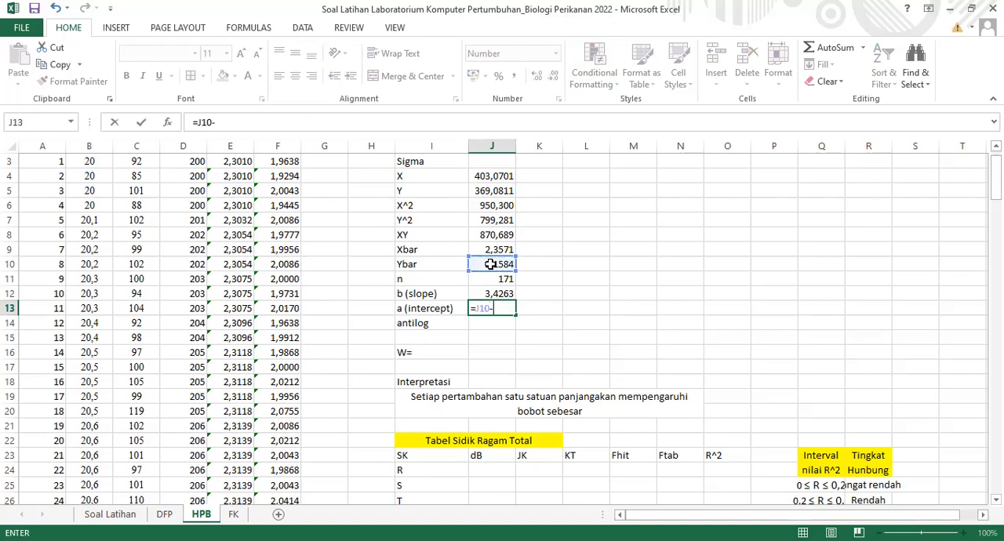
{"action": "type", "text": "("}
{"action": "left_click", "coordinate": [502, 294]}
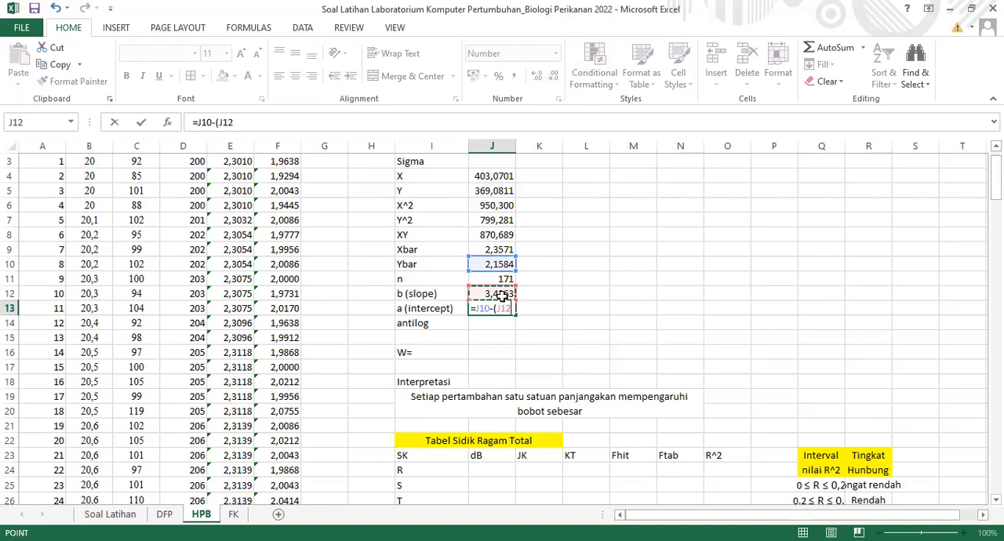
{"action": "type", "text": "*"}
{"action": "left_click", "coordinate": [492, 250]}
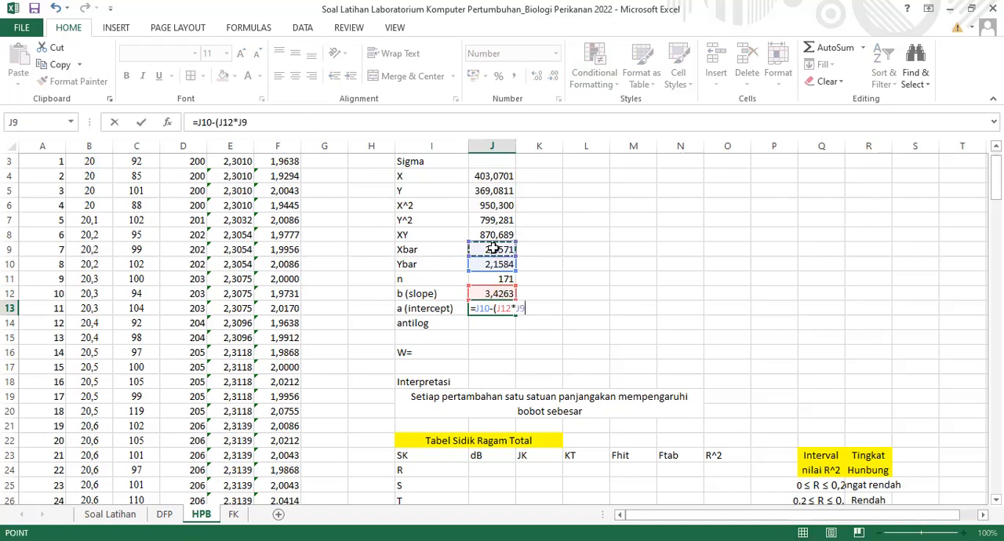
{"action": "type", "text": ")"}
{"action": "key", "text": "ctrl+Return"}
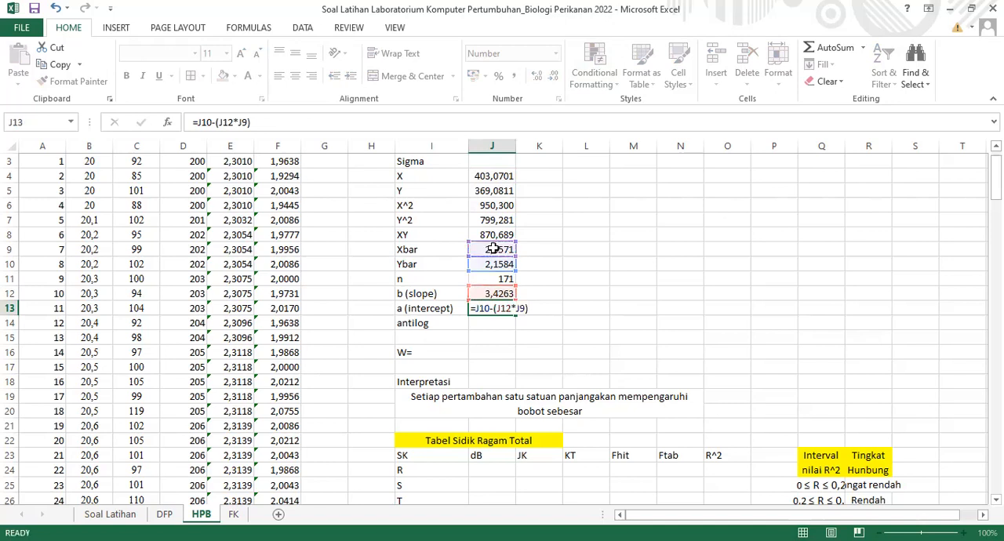
{"action": "key", "text": "Return"}
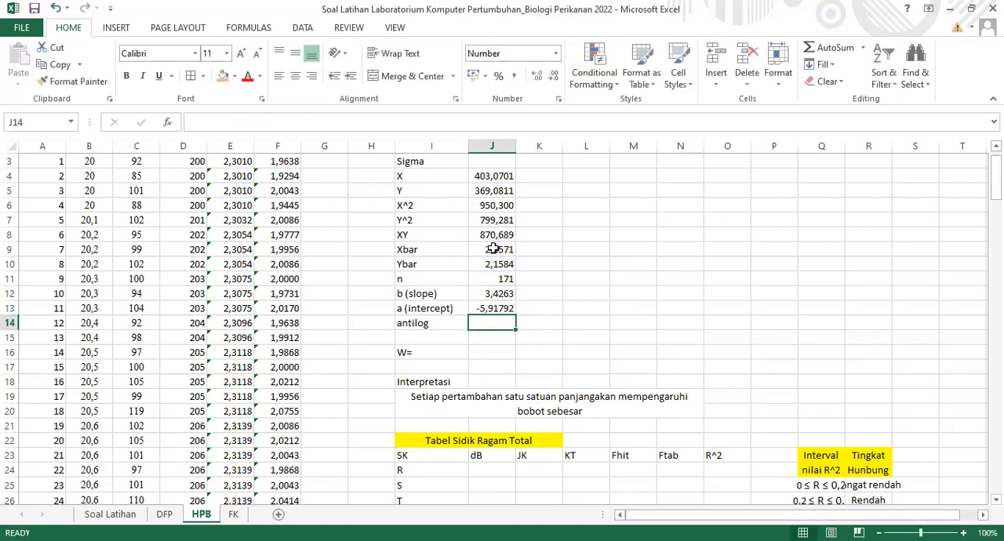
{"action": "left_click", "coordinate": [480, 308]}
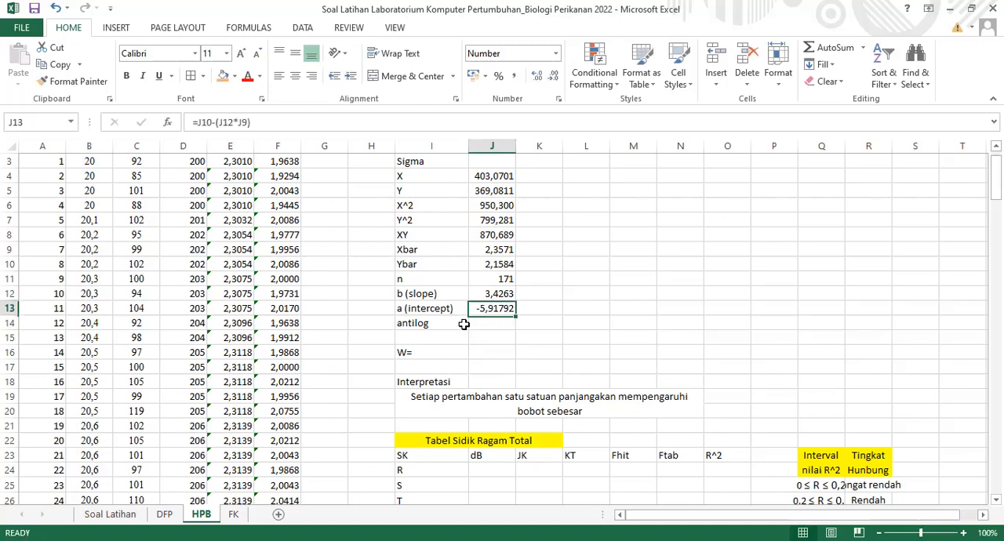
Enter =10^J13 in J14, beside the antilog label, to convert the intercept back from its logarithm
{"action": "left_click", "coordinate": [480, 322]}
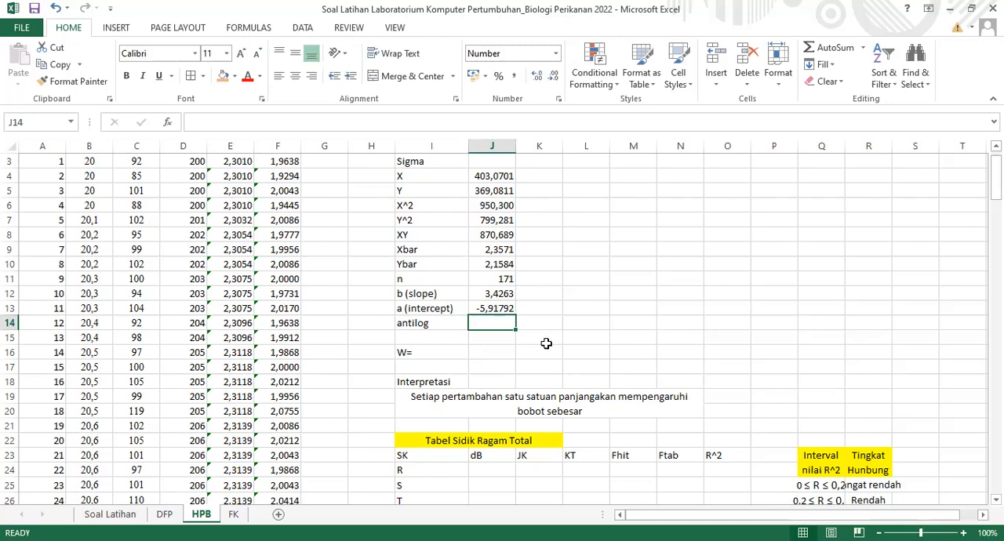
{"action": "type", "text": "=10^"}
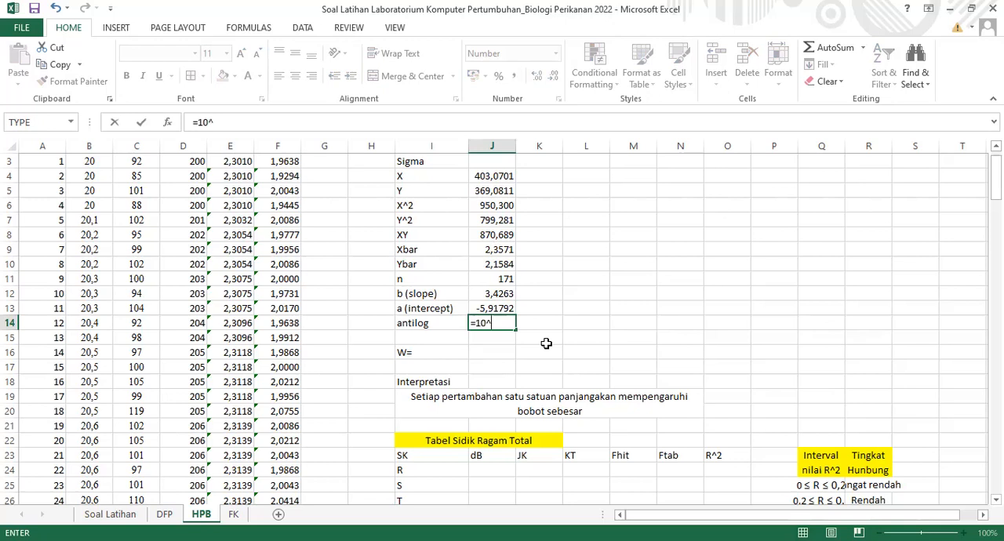
{"action": "left_click", "coordinate": [500, 311]}
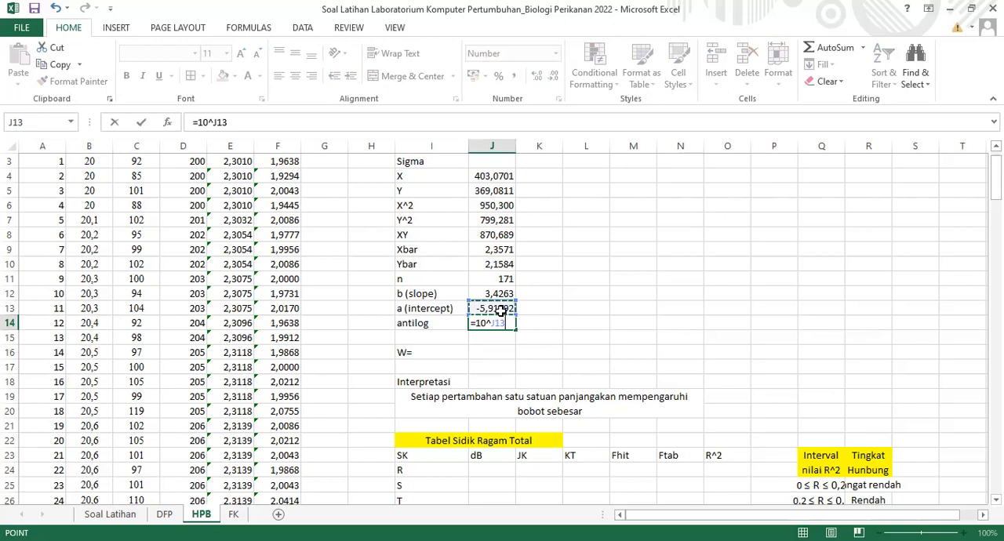
{"action": "key", "text": "Return"}
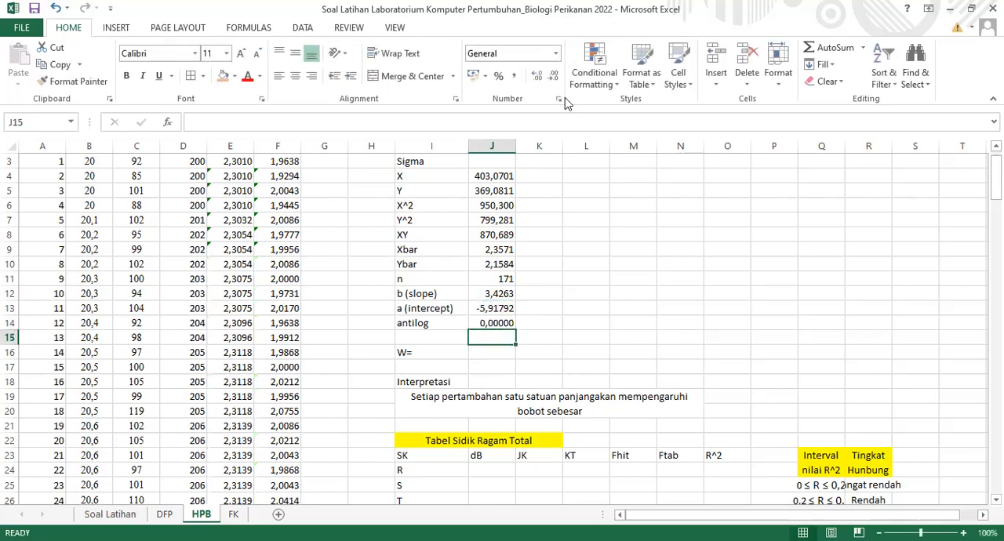
Increase the displayed precision of the antilog value in J14 to seven decimal places
{"action": "left_click", "coordinate": [499, 324]}
{"action": "left_click", "coordinate": [537, 76]}
{"action": "left_click", "coordinate": [538, 76]}
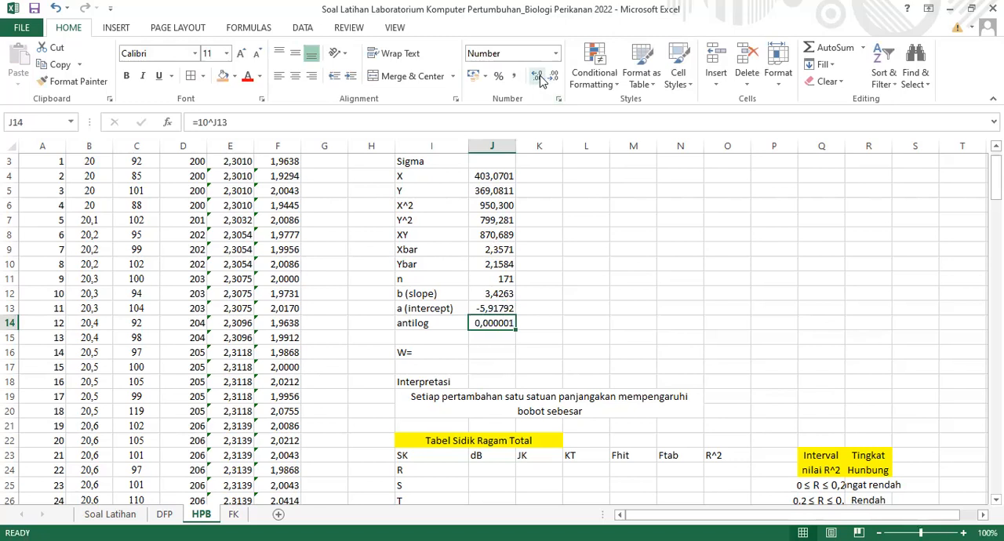
{"action": "left_click", "coordinate": [538, 76]}
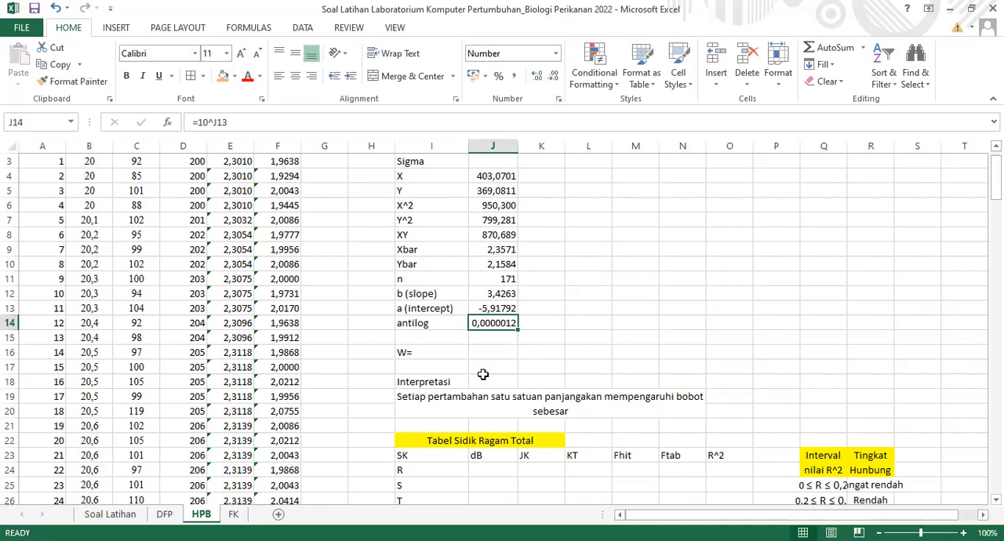
Reduce the antilog value in J14 to six decimal places and recheck its formula without changing it
{"action": "key", "text": "alt+Tab"}
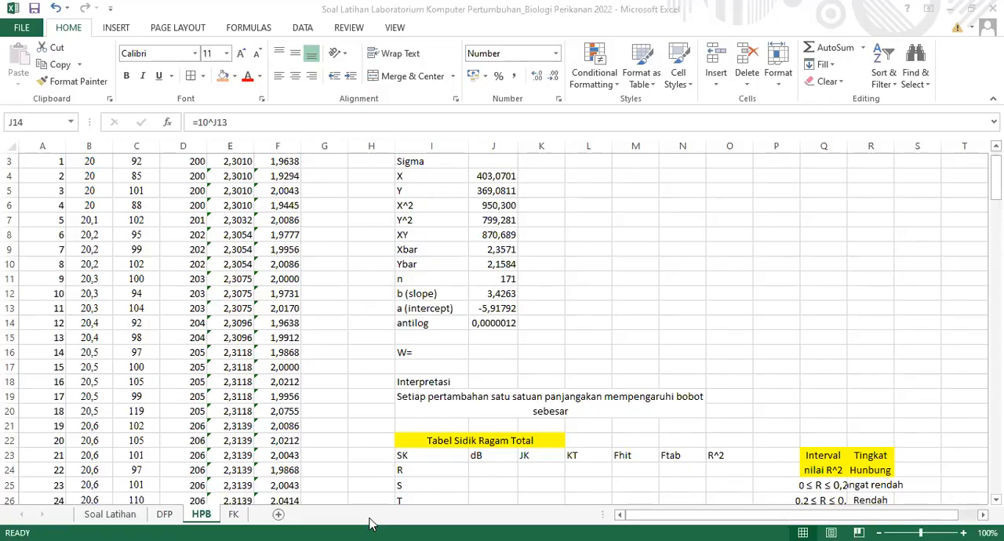
{"action": "left_click", "coordinate": [506, 329]}
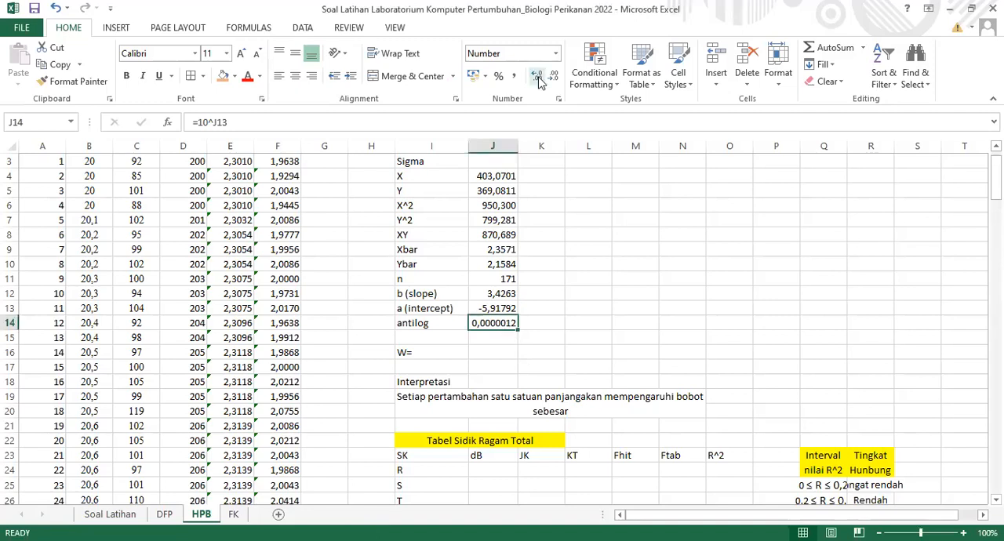
{"action": "left_click", "coordinate": [553, 76]}
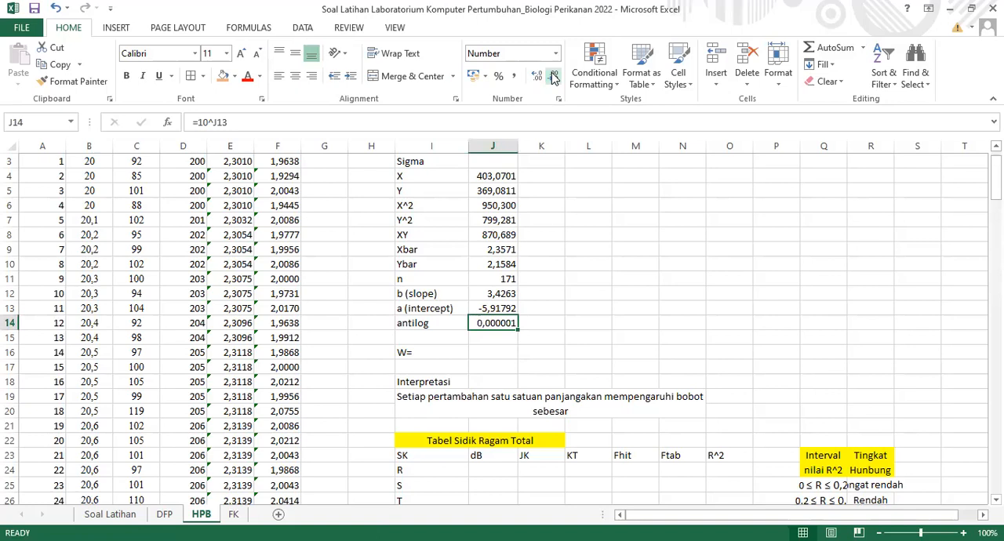
{"action": "double_click", "coordinate": [495, 323]}
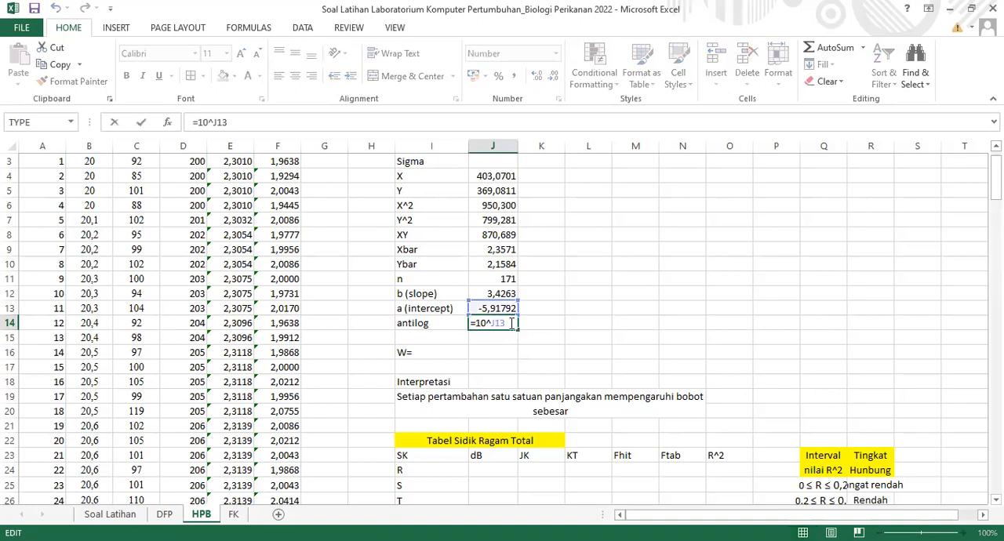
{"action": "key", "text": "Return"}
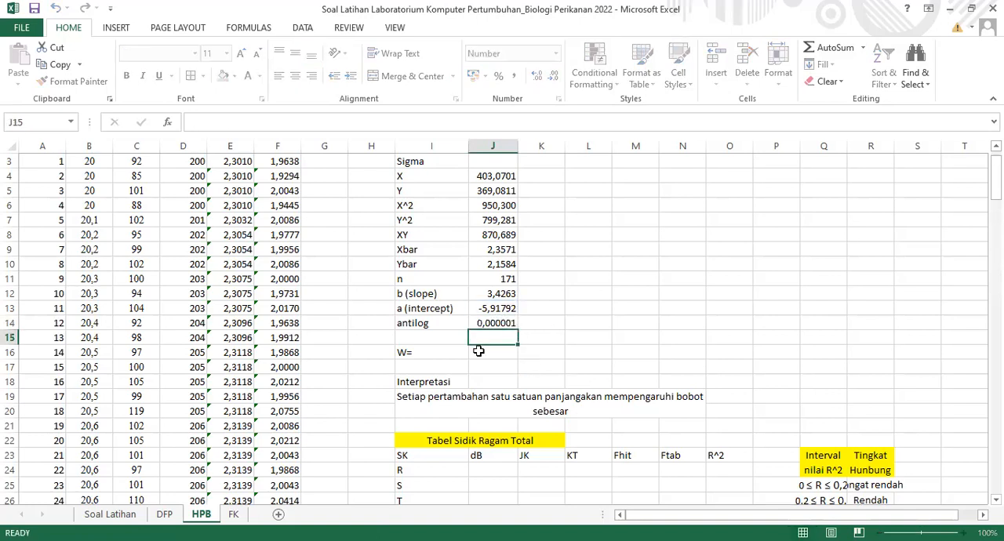
Enter the length-weight equation 0,000001L^3,4263 in J16, beside the W= label
{"action": "left_click", "coordinate": [485, 354]}
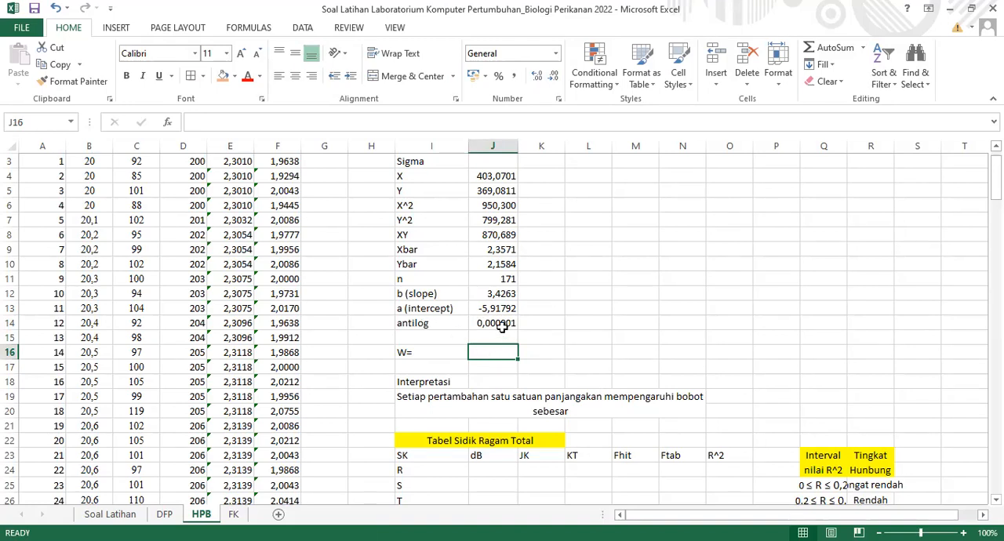
{"action": "type", "text": "0,"}
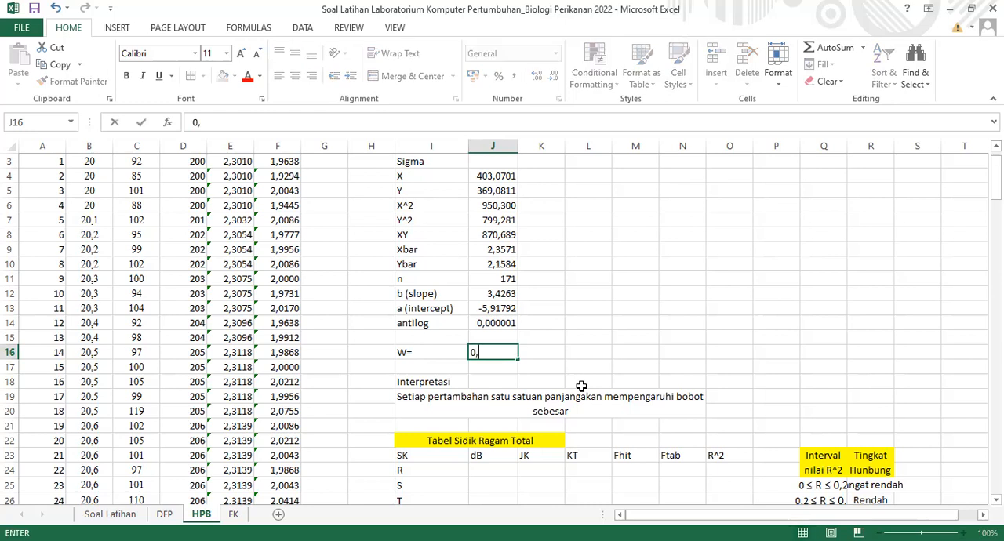
{"action": "type", "text": "00000"}
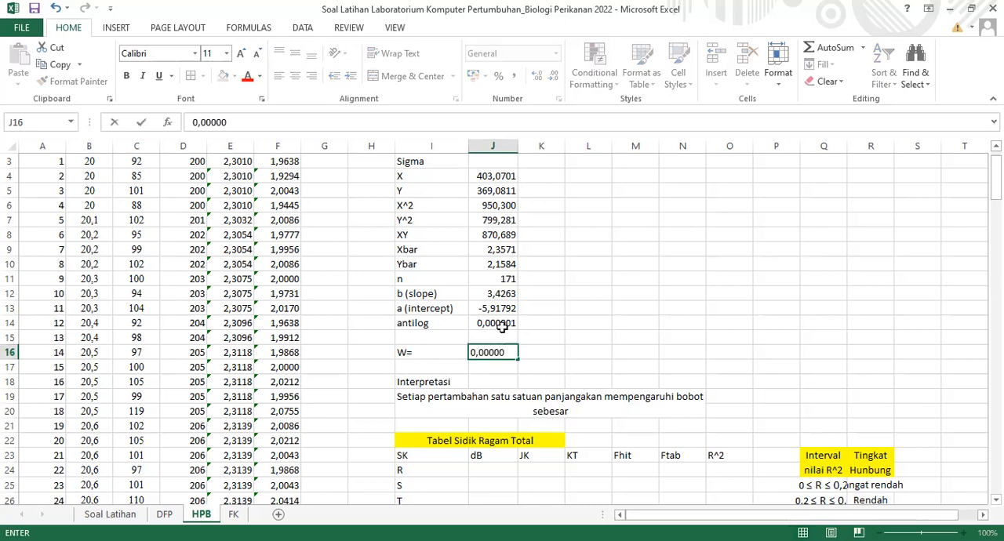
{"action": "type", "text": "1"}
{"action": "type", "text": "^3,"}
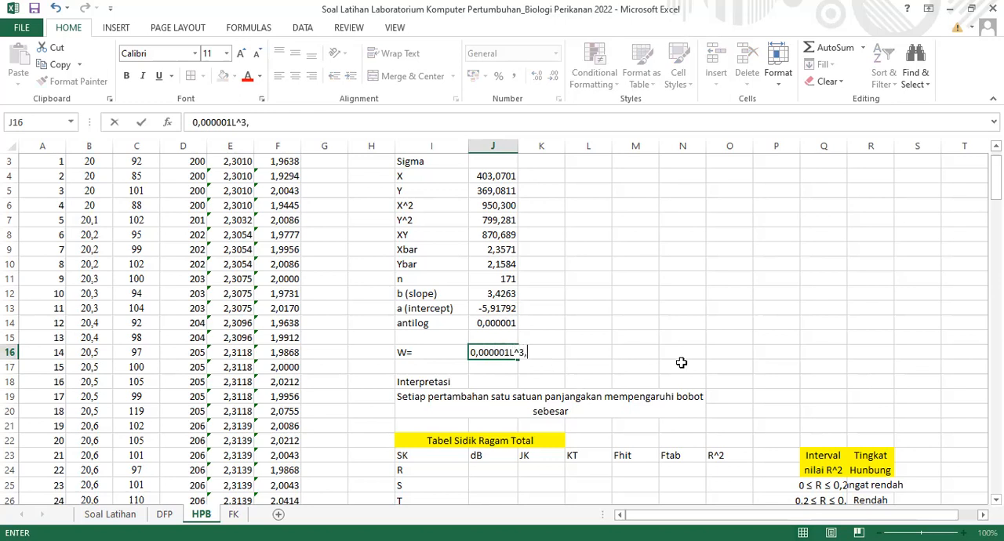
{"action": "type", "text": "4263"}
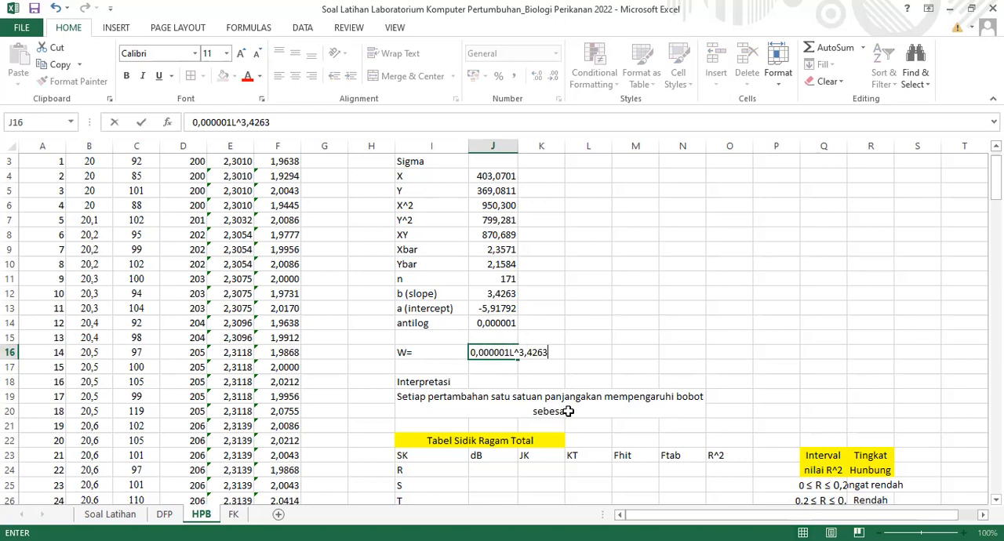
{"action": "left_click", "coordinate": [634, 367]}
In the interpretation sentence in I19, separate "panjang" and "akan" with a space and complete the ending as "sebesar 3,4263."
{"action": "left_click", "coordinate": [576, 421]}
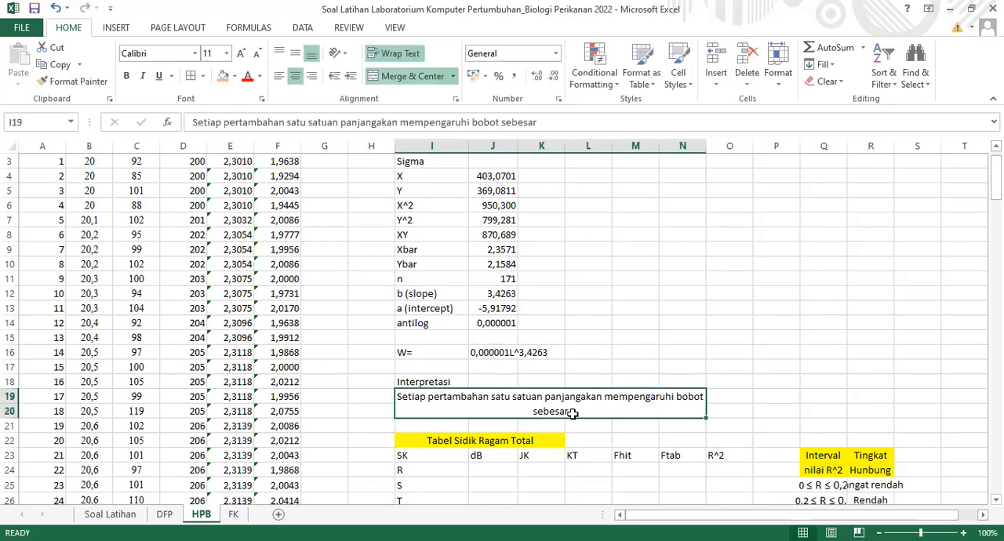
{"action": "key", "text": "F2"}
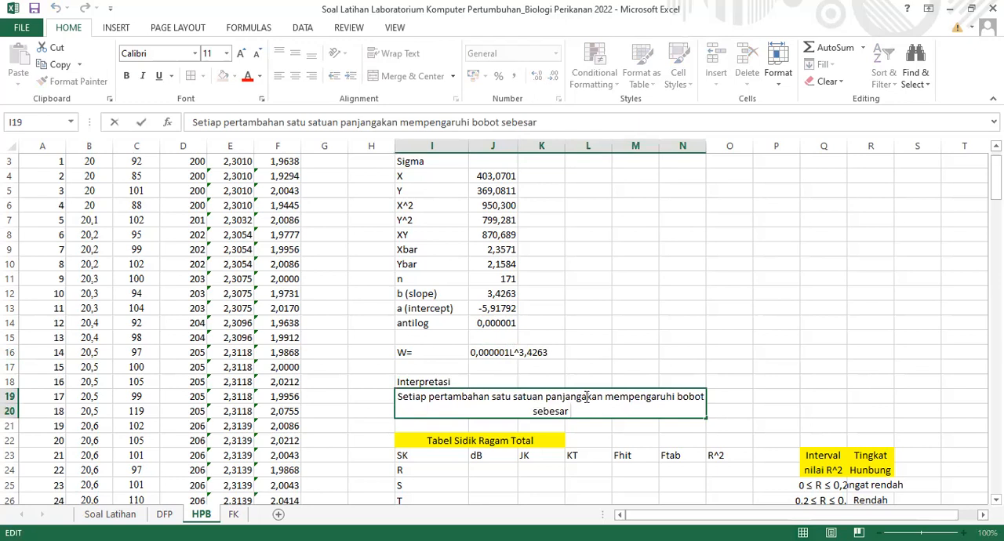
{"action": "left_click", "coordinate": [581, 396]}
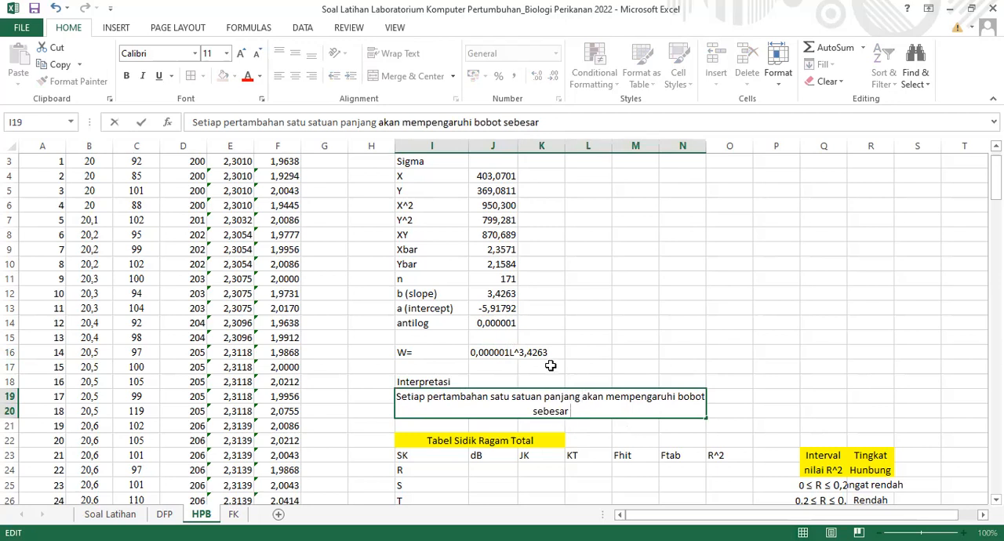
{"action": "type", "text": "3,"}
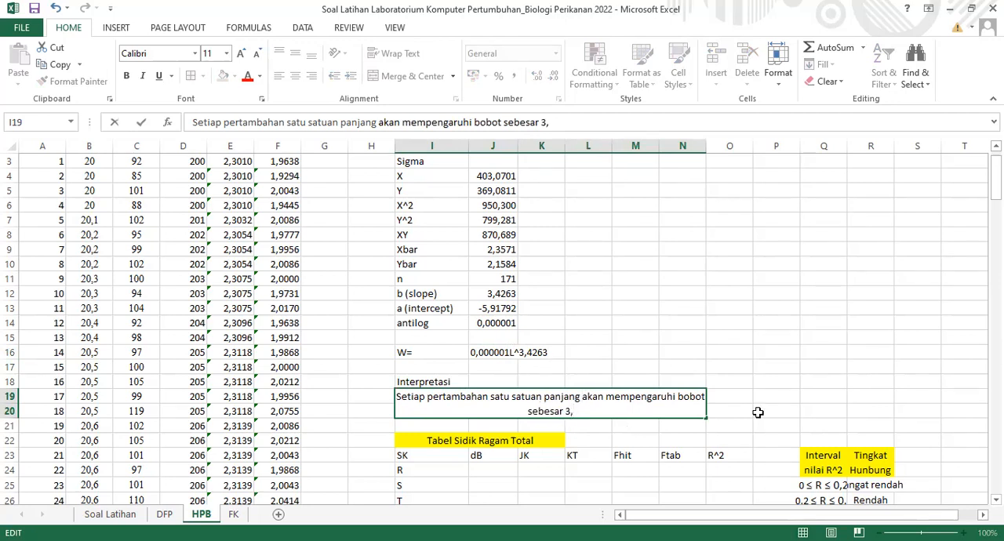
{"action": "type", "text": "4263"}
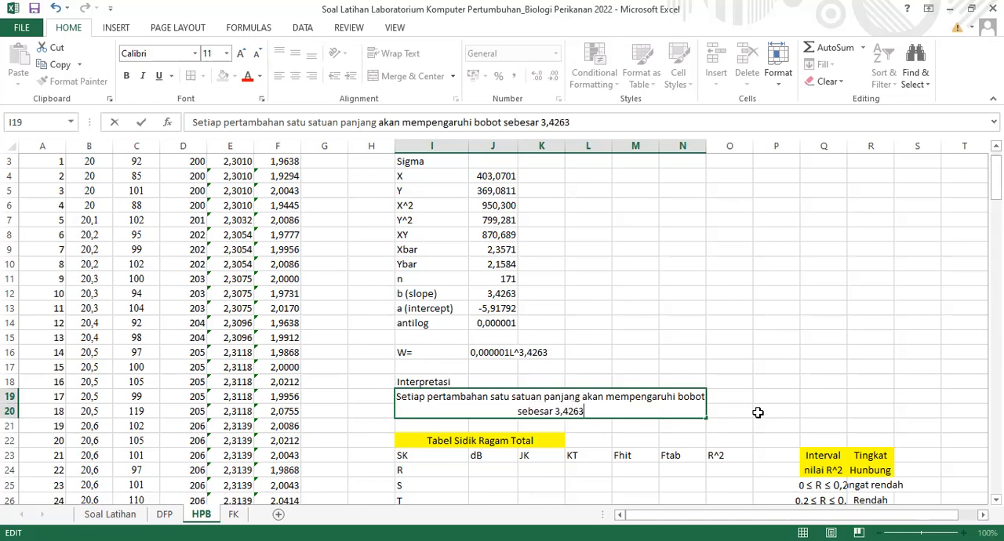
{"action": "type", "text": "."}
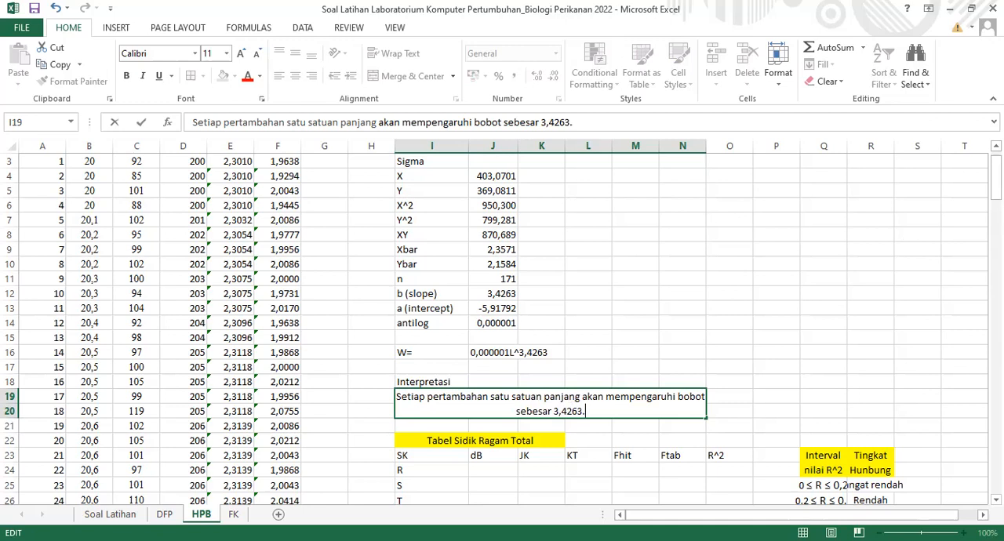
{"action": "left_click", "coordinate": [917, 411]}
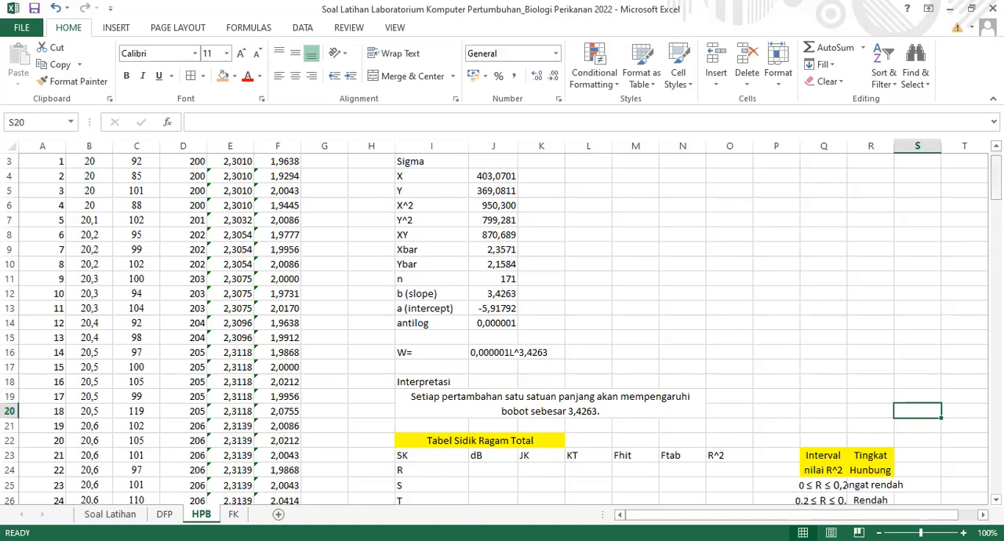
Give the header row I23:O23 of the Tabel Sidik Ragam Total a bottom border and an orange fill
{"action": "scroll", "coordinate": [660, 273], "scroll_direction": "down", "scroll_amount": 4}
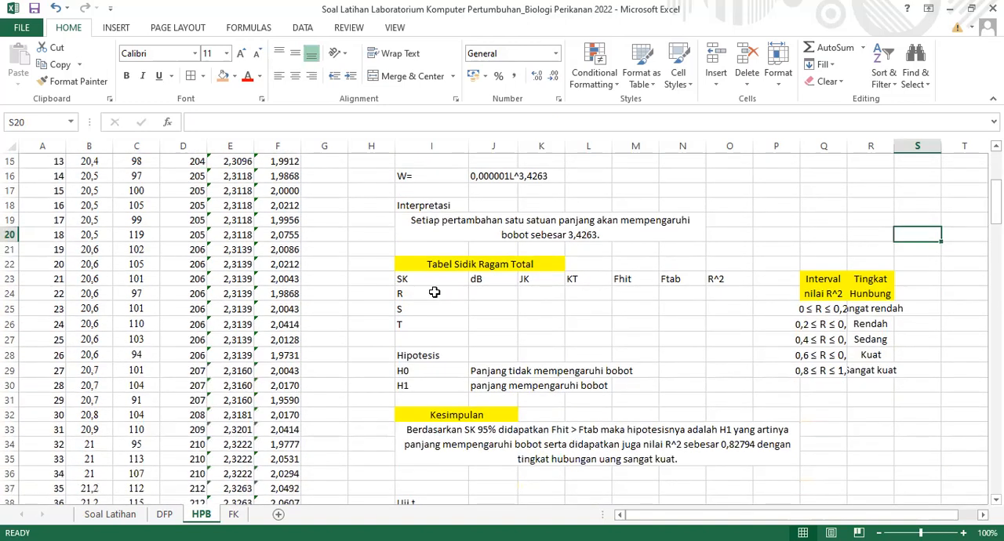
{"action": "left_click_drag", "start_coordinate": [459, 283], "coordinate": [725, 280]}
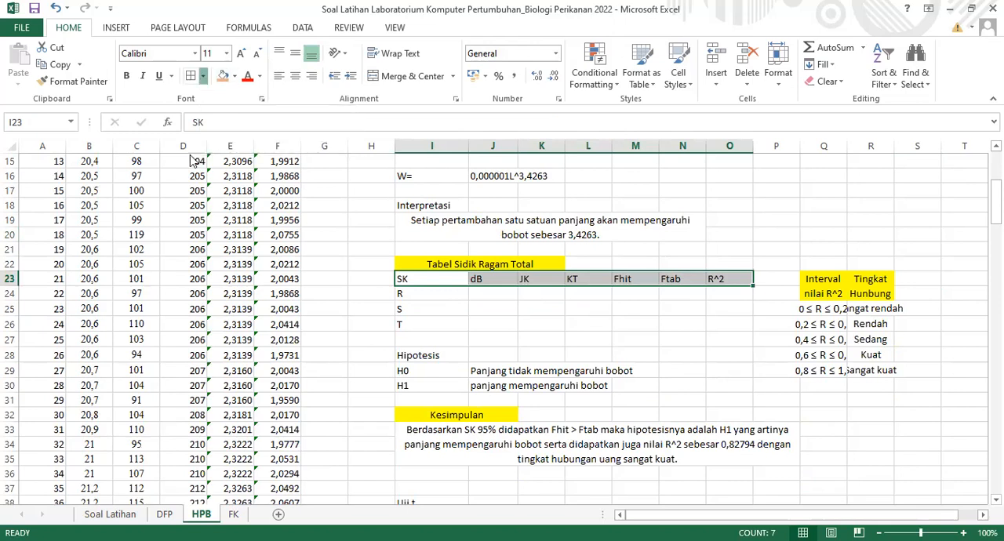
{"action": "left_click", "coordinate": [204, 76]}
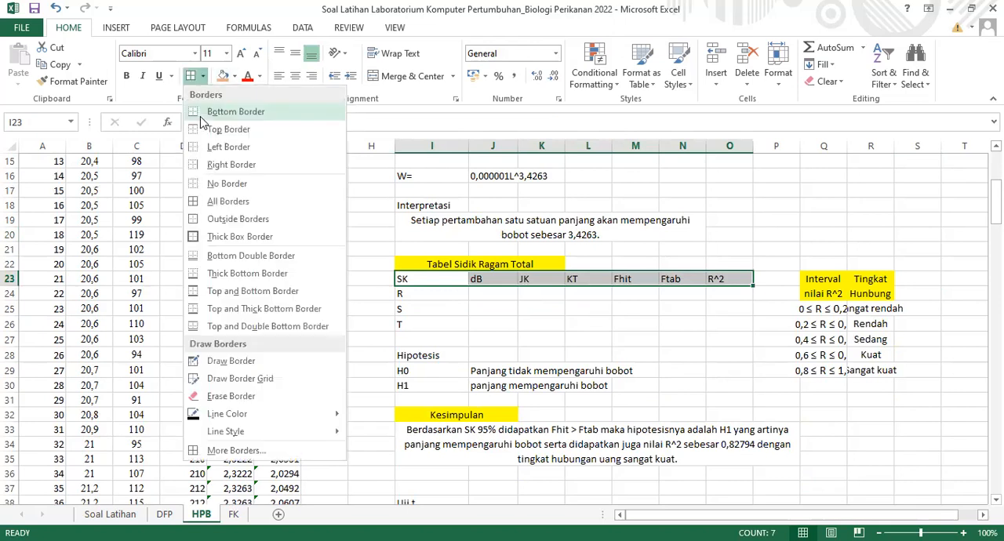
{"action": "left_click", "coordinate": [203, 77]}
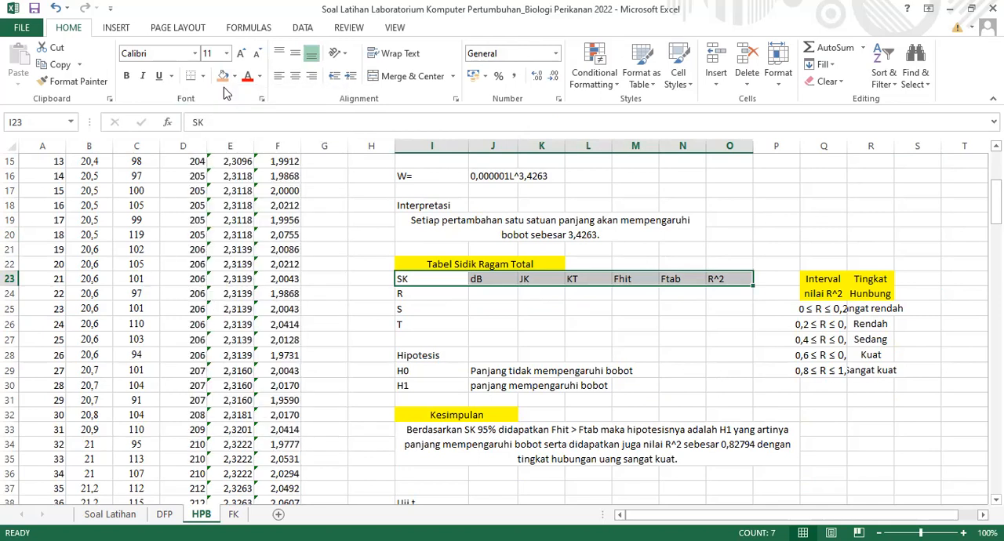
{"action": "left_click", "coordinate": [224, 76]}
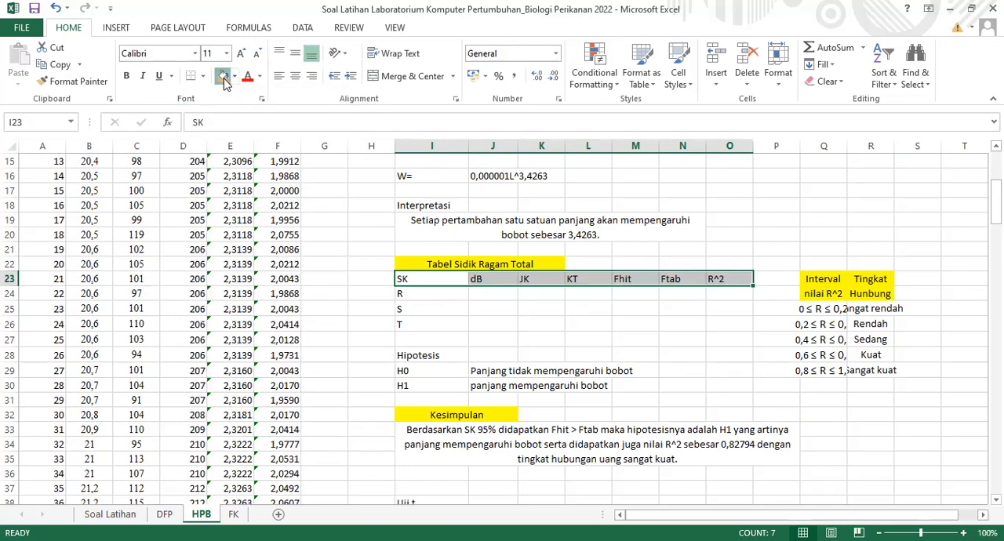
{"action": "left_click", "coordinate": [487, 306]}
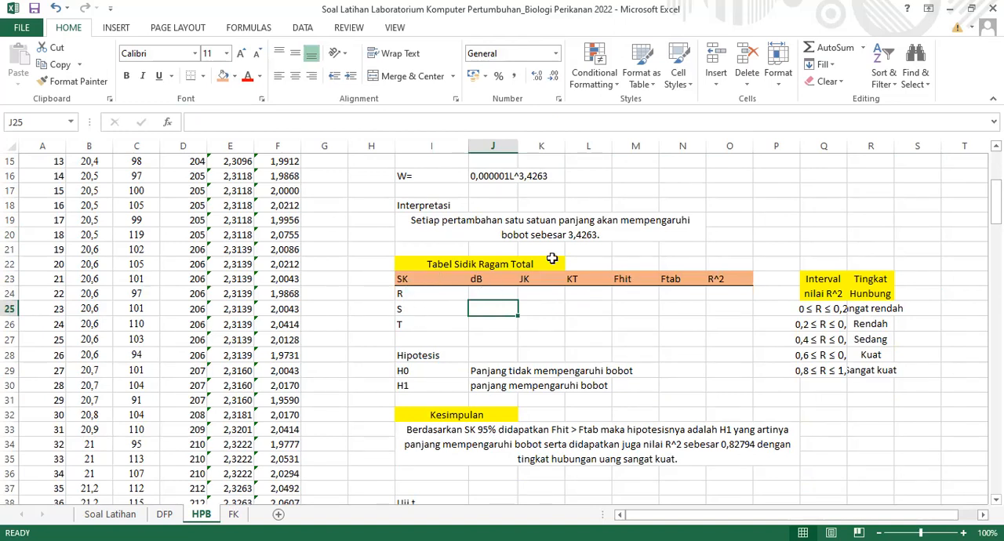
Enter 1 as the degrees of freedom (dB) for row R in J24
{"action": "left_click", "coordinate": [416, 312]}
{"action": "left_click", "coordinate": [408, 292]}
{"action": "left_click_drag", "start_coordinate": [411, 308], "coordinate": [411, 333]}
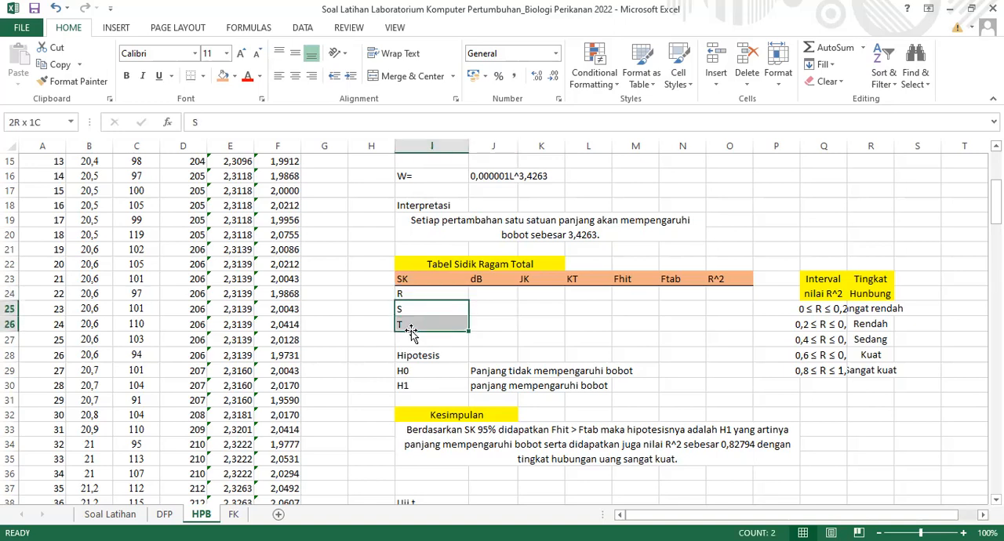
{"action": "left_click", "coordinate": [491, 293]}
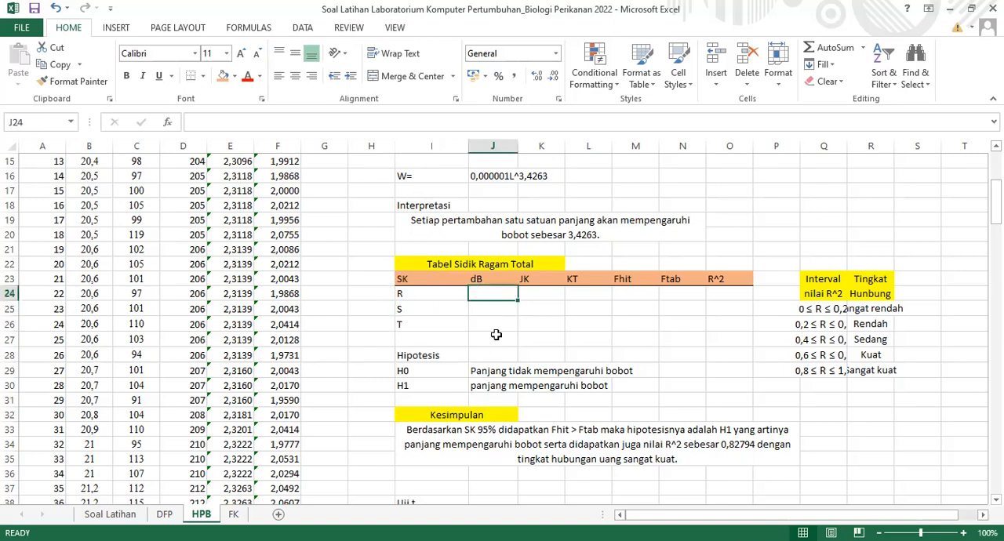
{"action": "type", "text": "1"}
{"action": "key", "text": "Return"}
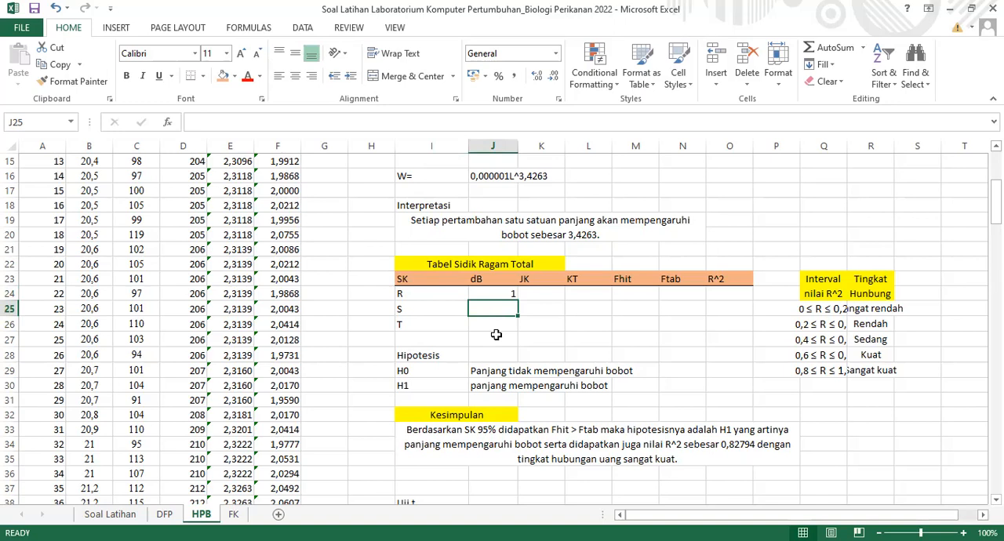
Calculate the degrees of freedom for row S with =J11-2 in J25
{"action": "type", "text": "="}
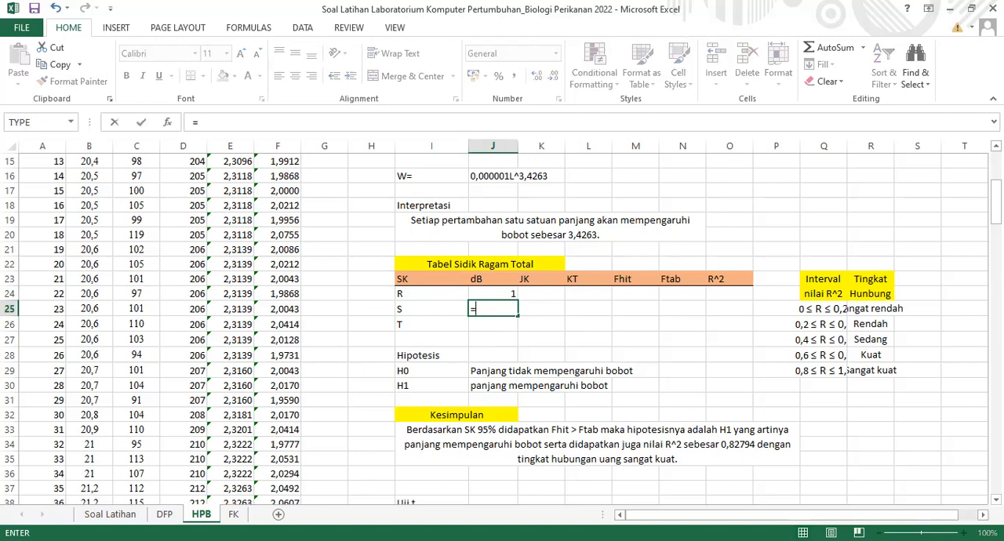
{"action": "scroll", "coordinate": [495, 342], "scroll_direction": "up", "scroll_amount": 5}
{"action": "left_click", "coordinate": [495, 340]}
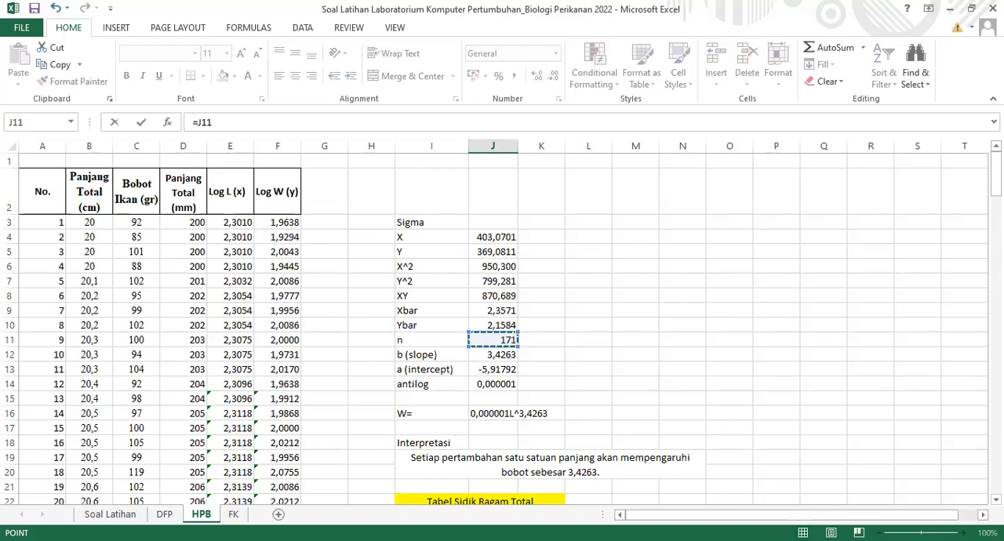
{"action": "type", "text": "-2"}
{"action": "key", "text": "Return"}
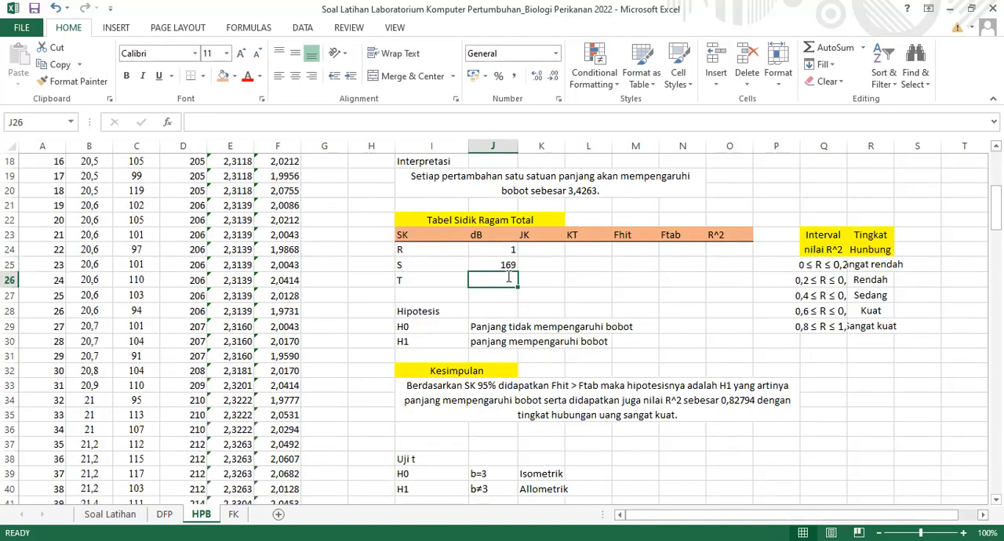
Calculate the degrees of freedom for row T with =J11-1 in J26
{"action": "type", "text": "="}
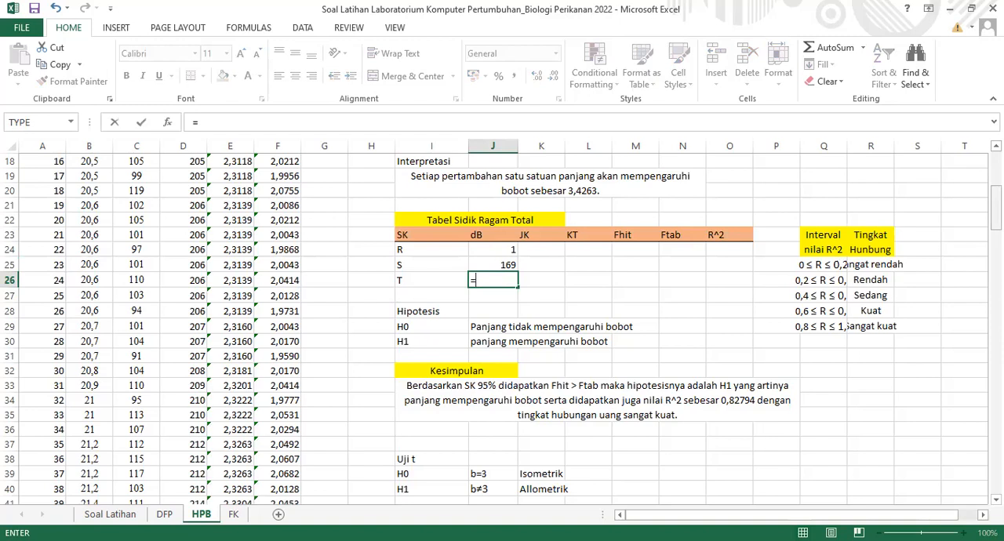
{"action": "scroll", "coordinate": [493, 264], "scroll_direction": "up", "scroll_amount": 5}
{"action": "left_click", "coordinate": [492, 264]}
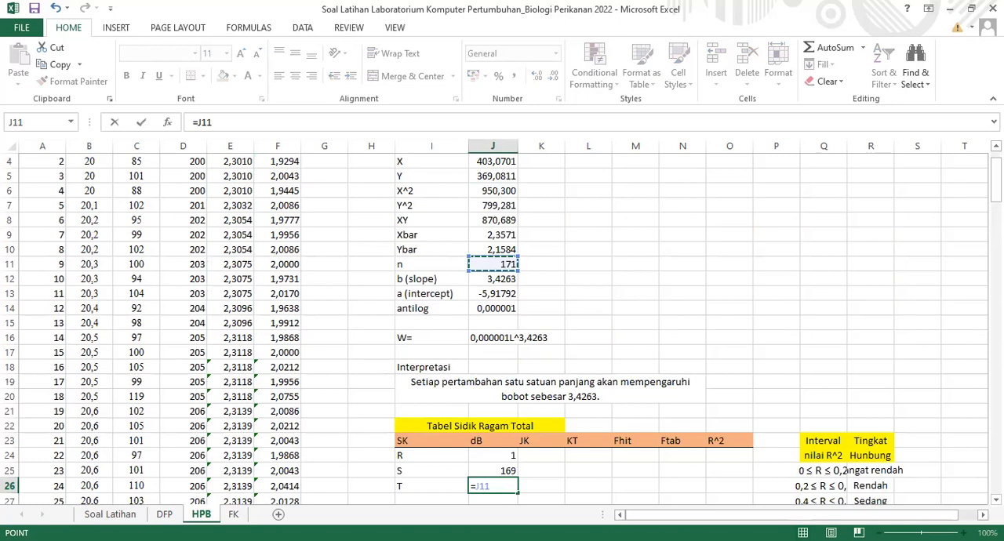
{"action": "type", "text": "-1"}
{"action": "key", "text": "Return"}
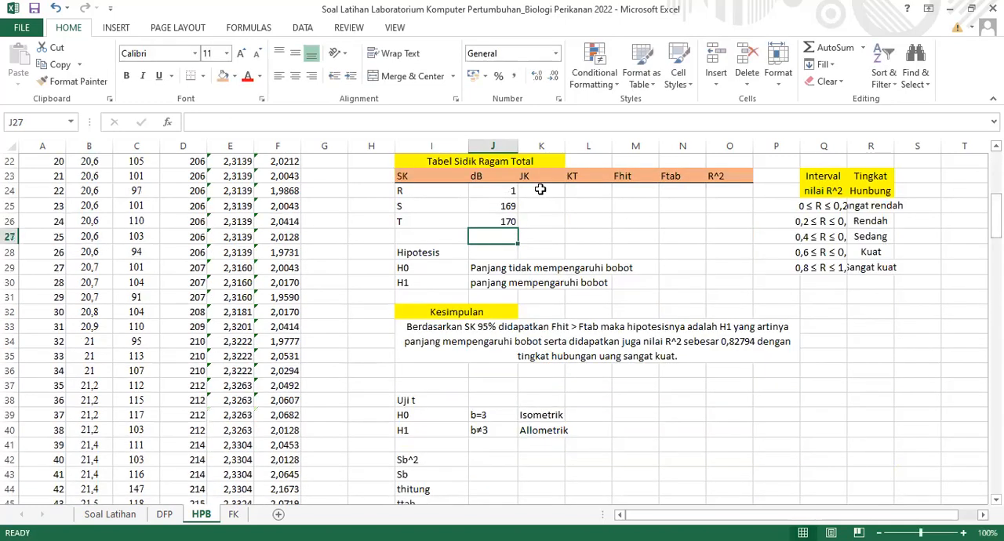
Calculate the JK value for row R in K24 with =J12*((J8-((1/J11)*J4*J5)))
{"action": "left_click", "coordinate": [540, 189]}
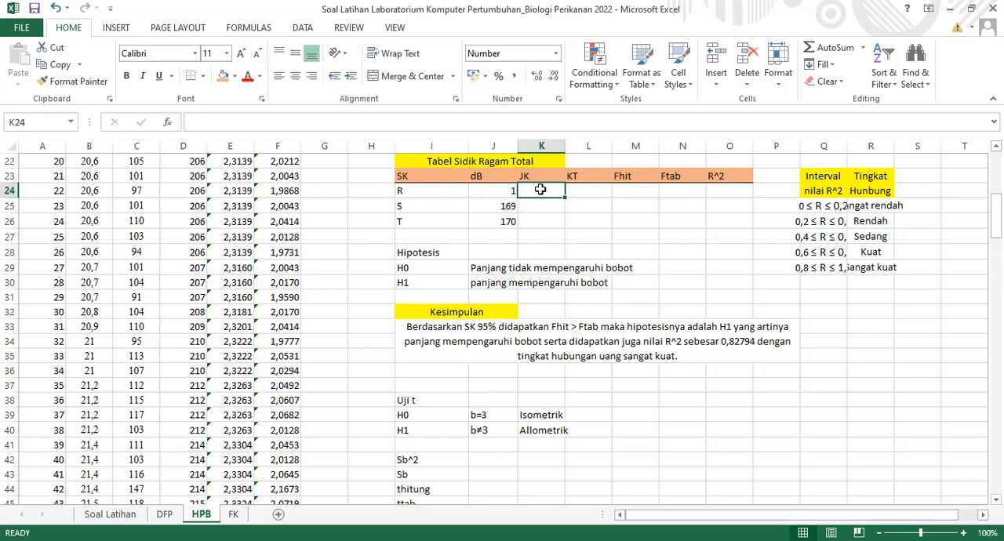
{"action": "type", "text": "="}
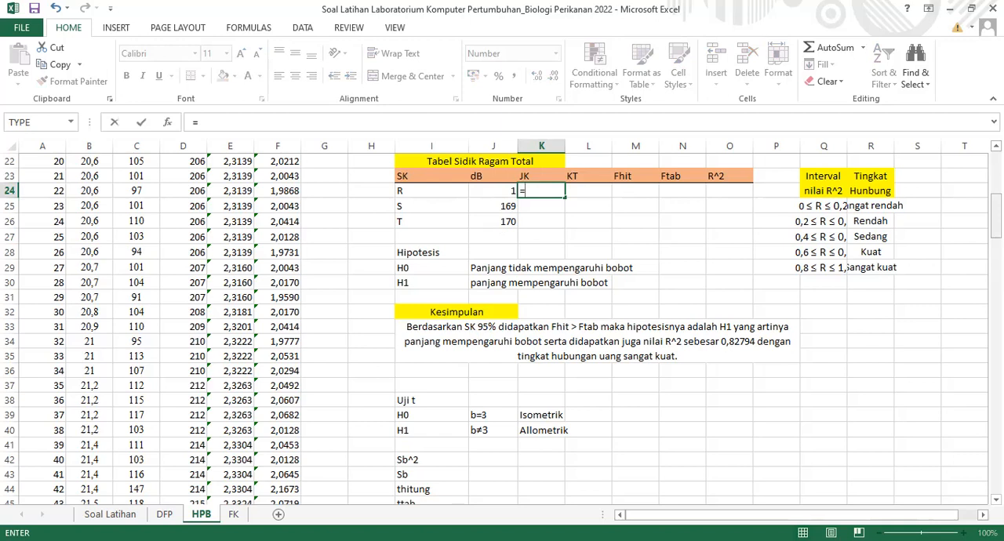
{"action": "scroll", "coordinate": [506, 474], "scroll_direction": "up", "scroll_amount": 5}
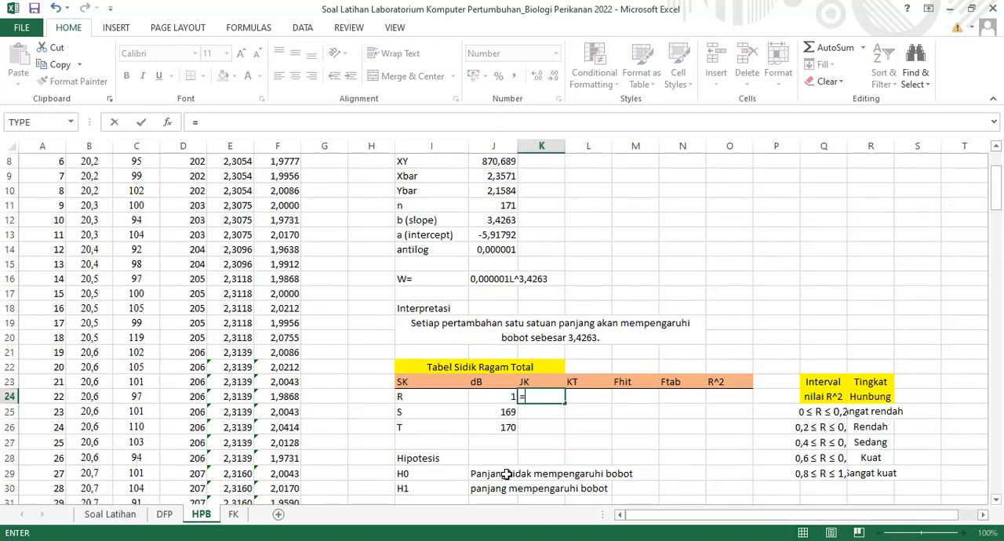
{"action": "key", "text": "alt+Tab"}
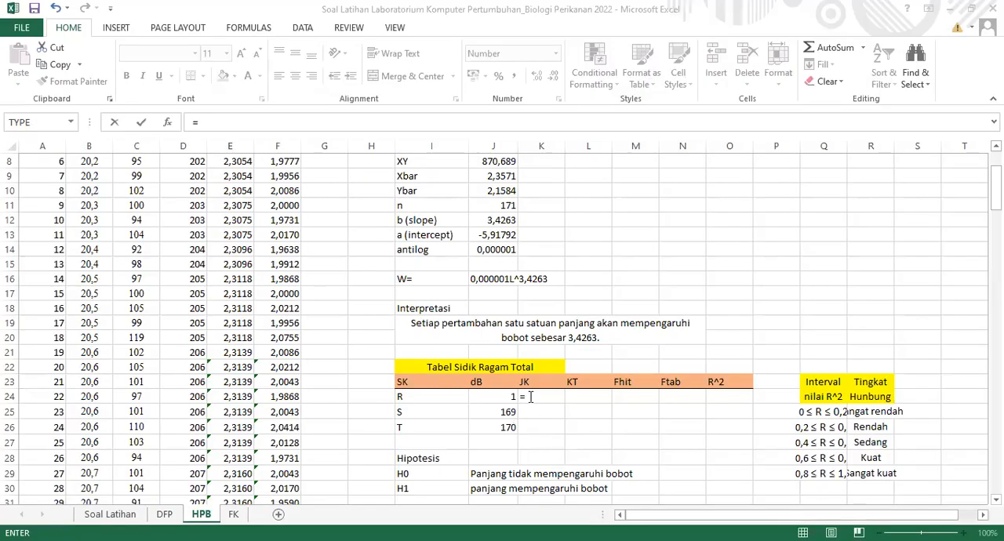
{"action": "left_click", "coordinate": [530, 397]}
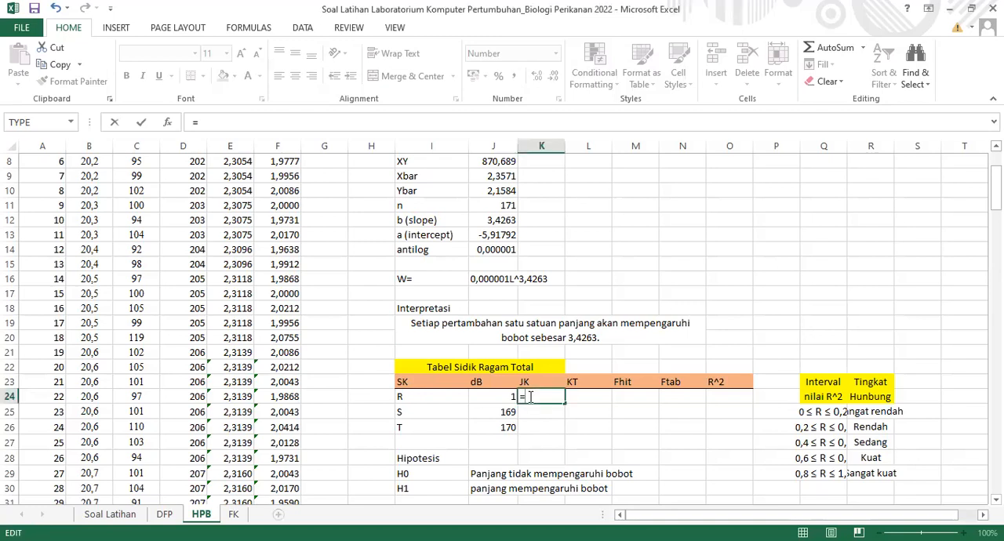
{"action": "left_click", "coordinate": [507, 220]}
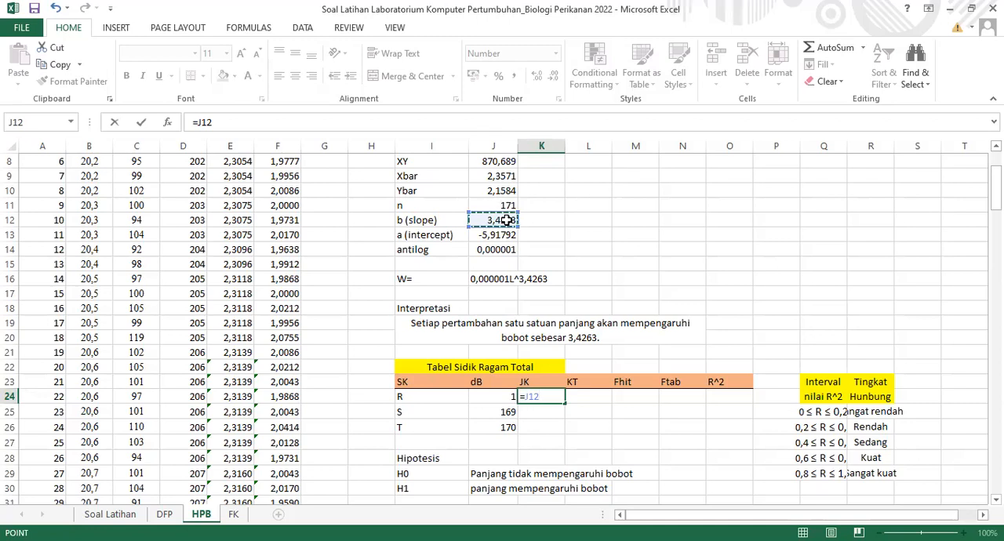
{"action": "type", "text": "*(("}
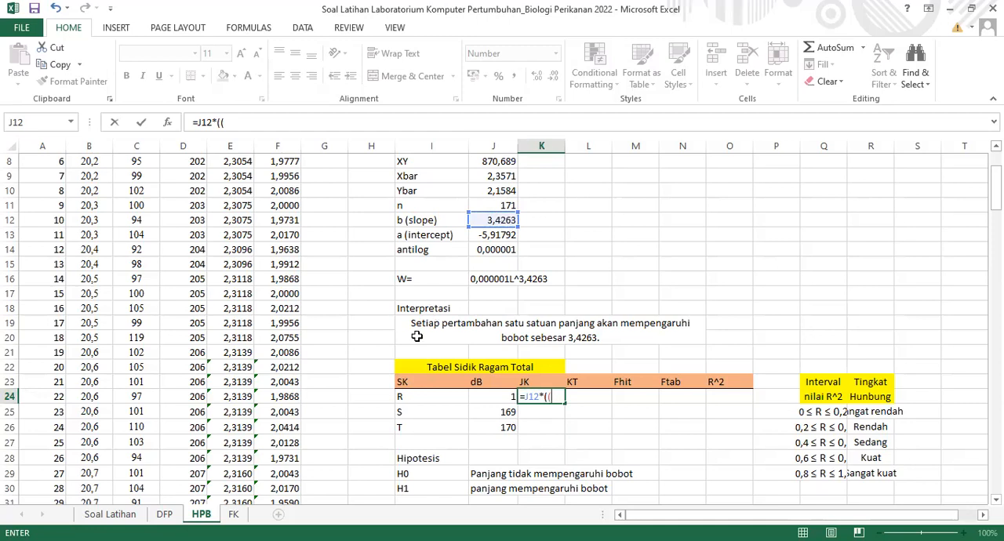
{"action": "key", "text": "alt+Tab"}
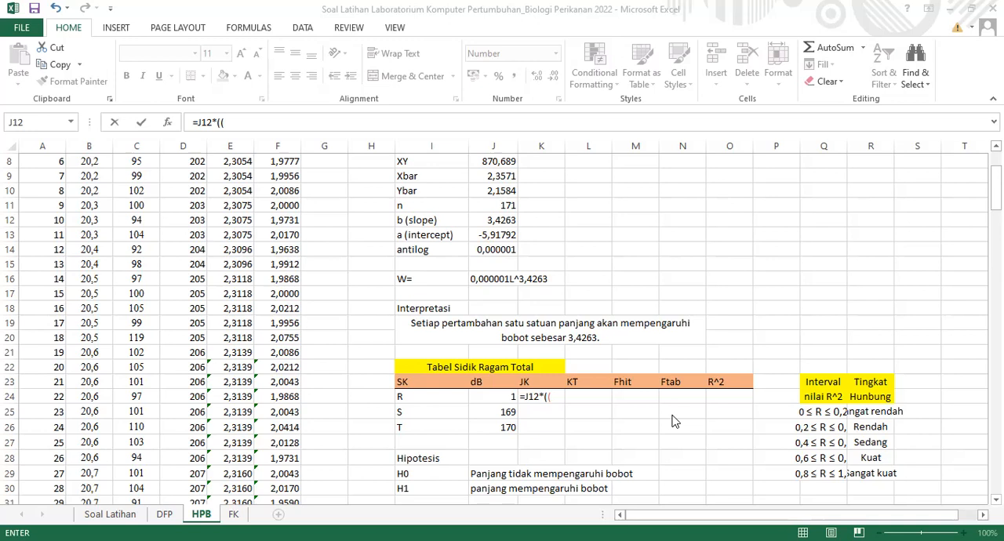
{"action": "left_click", "coordinate": [502, 161]}
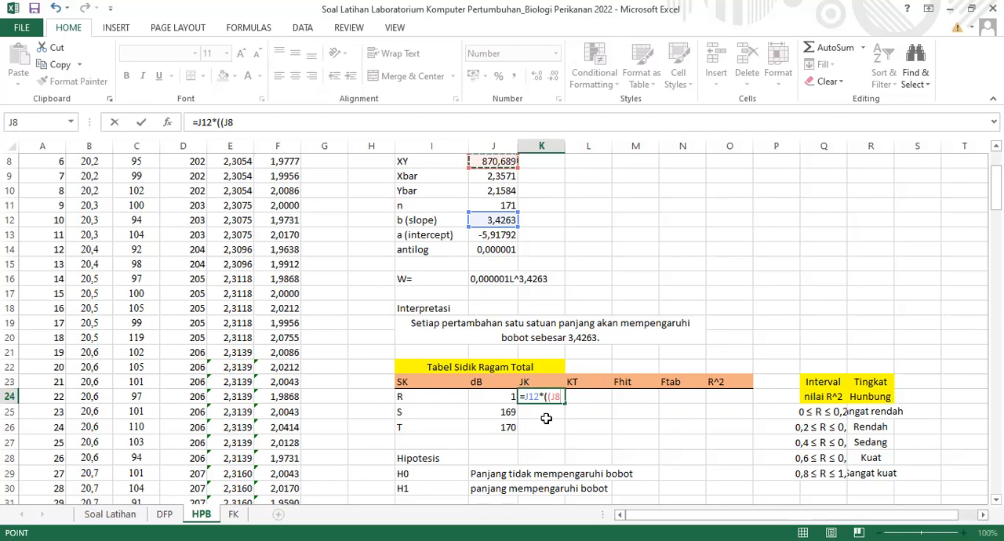
{"action": "type", "text": "-(("}
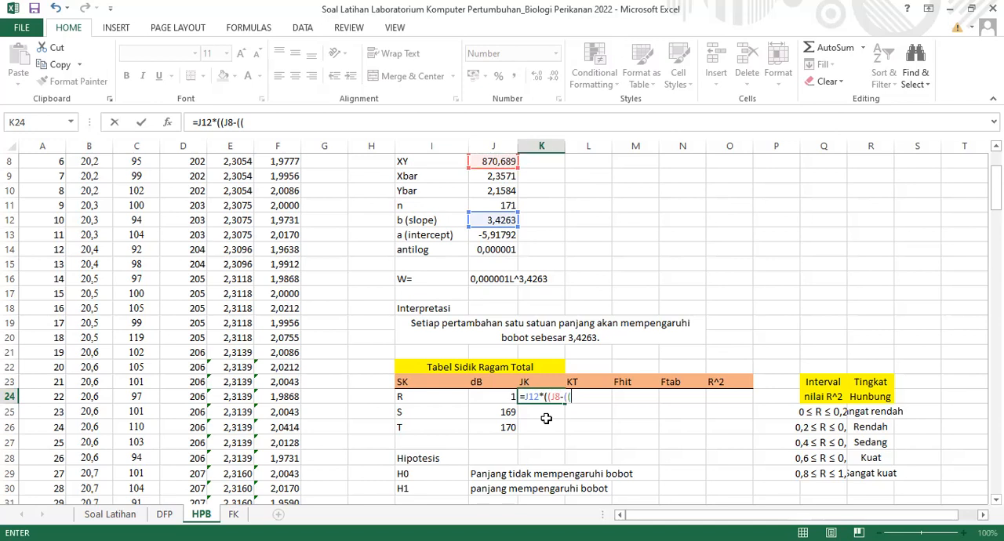
{"action": "type", "text": "1/"}
{"action": "left_click", "coordinate": [505, 204]}
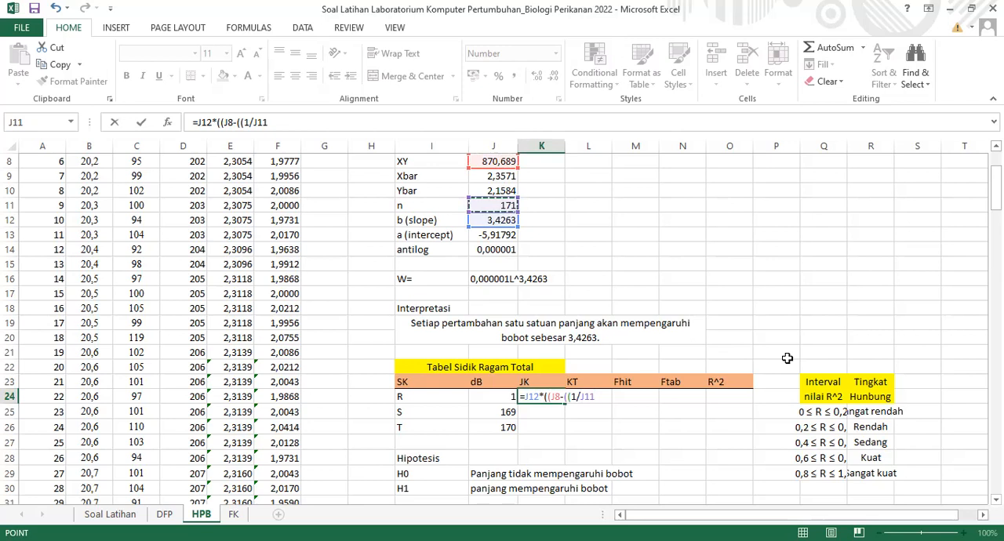
{"action": "type", "text": ")*"}
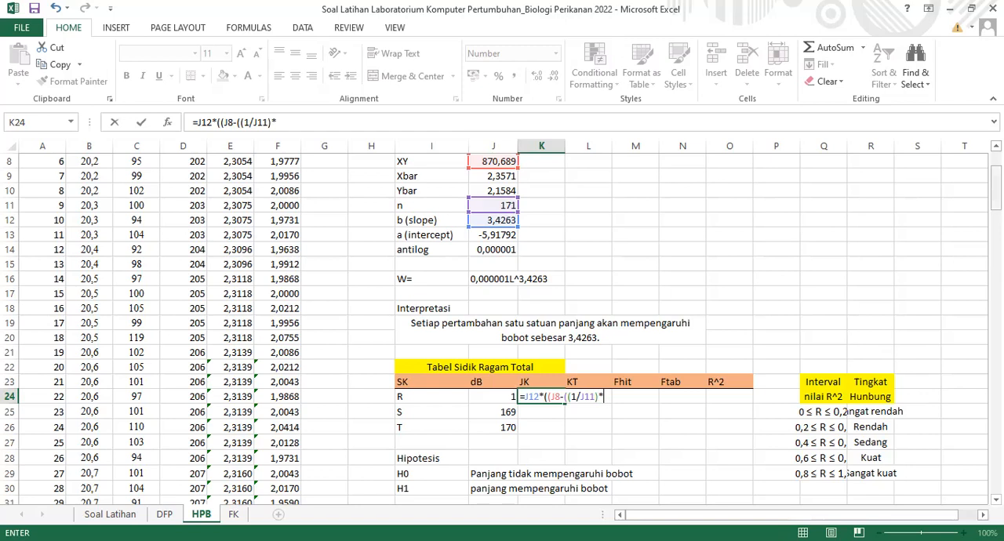
{"action": "scroll", "coordinate": [502, 329], "scroll_direction": "up", "scroll_amount": 2}
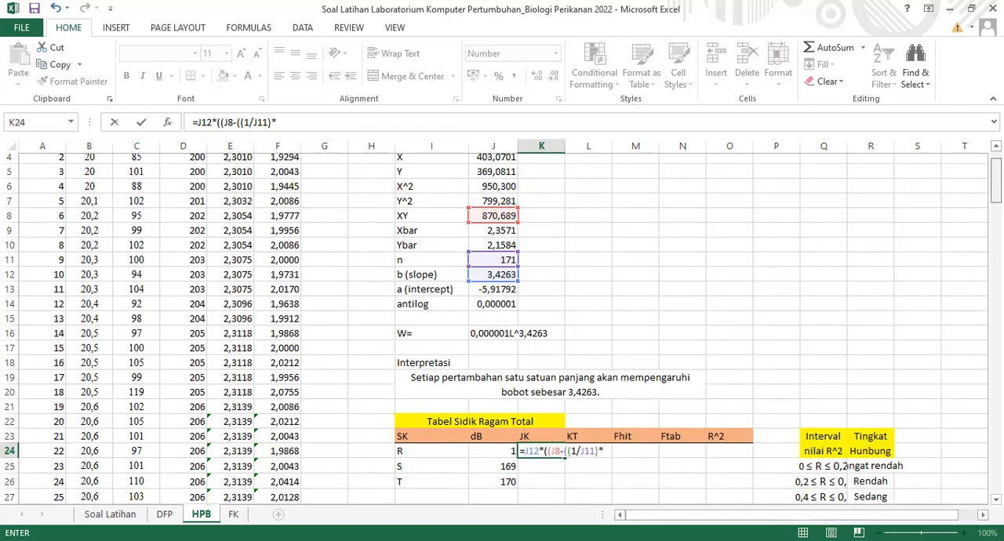
{"action": "left_click", "coordinate": [506, 165]}
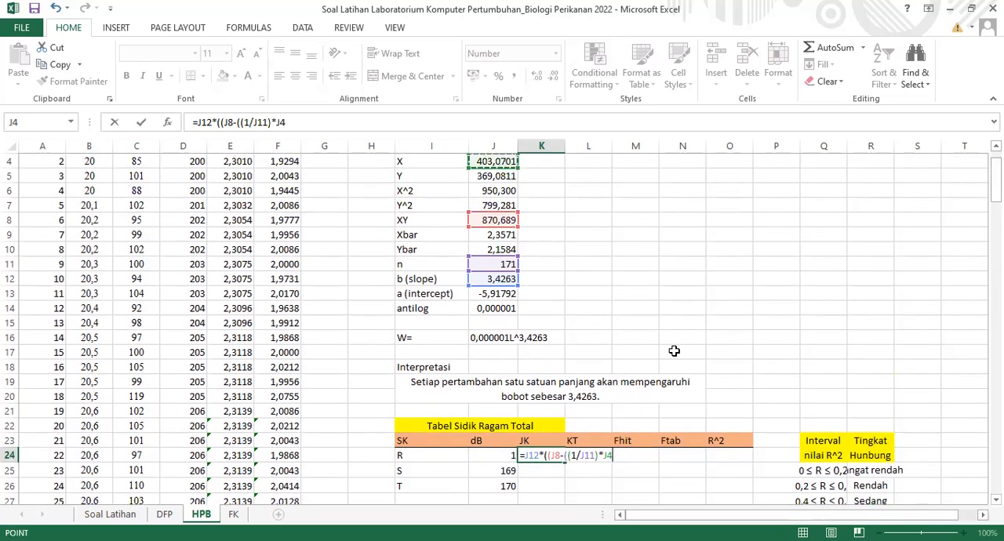
{"action": "type", "text": "*"}
{"action": "left_click", "coordinate": [510, 175]}
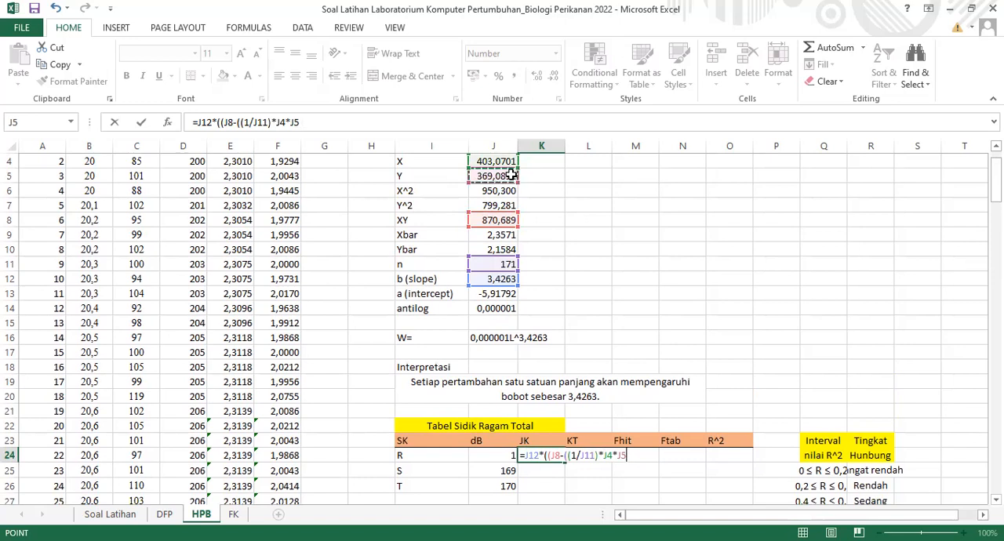
{"action": "type", "text": ")))"}
{"action": "key", "text": "Return"}
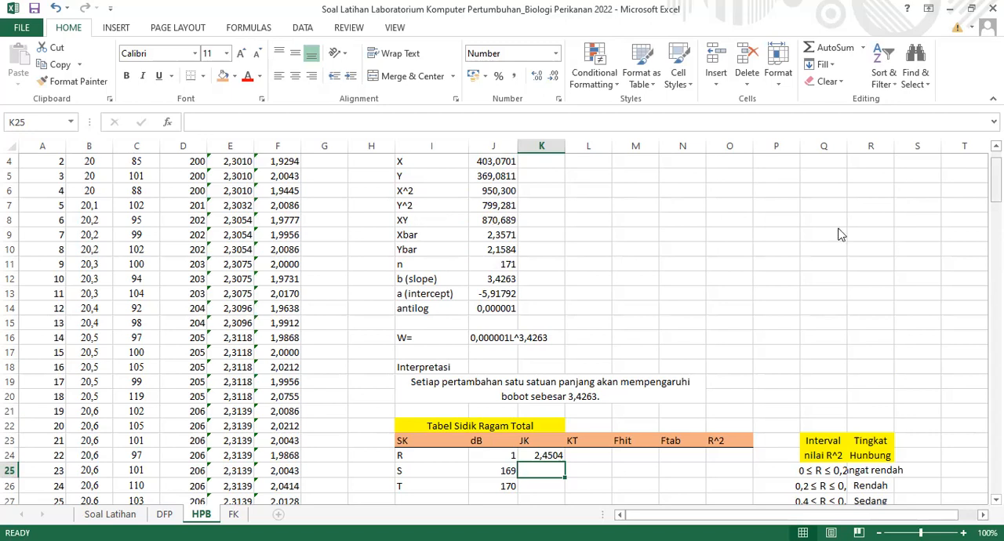
Calculate the JK value for row T in K26 with =J7-((1/J11)*(J5^2))
{"action": "scroll", "coordinate": [543, 474], "scroll_direction": "down", "scroll_amount": 1}
{"action": "left_click", "coordinate": [543, 474]}
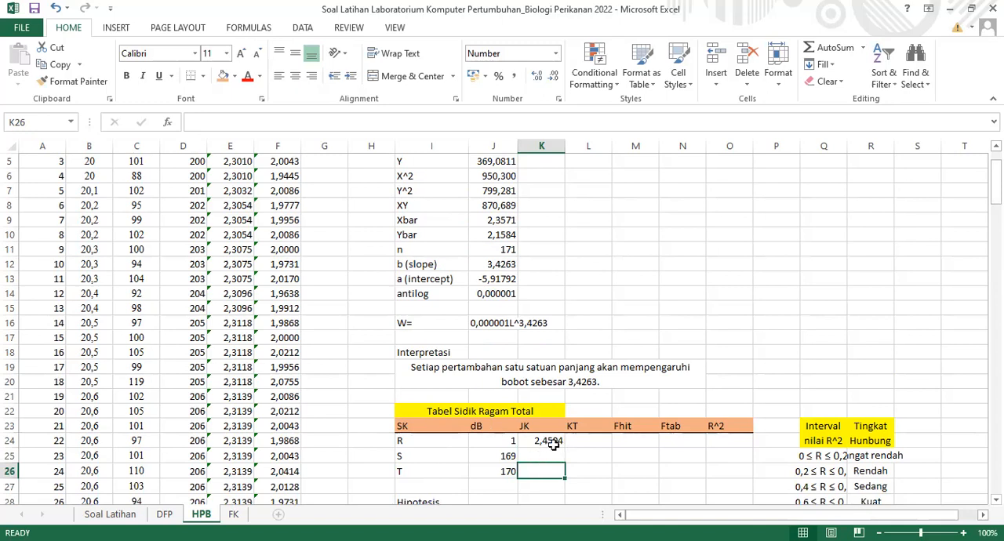
{"action": "key", "text": "Return"}
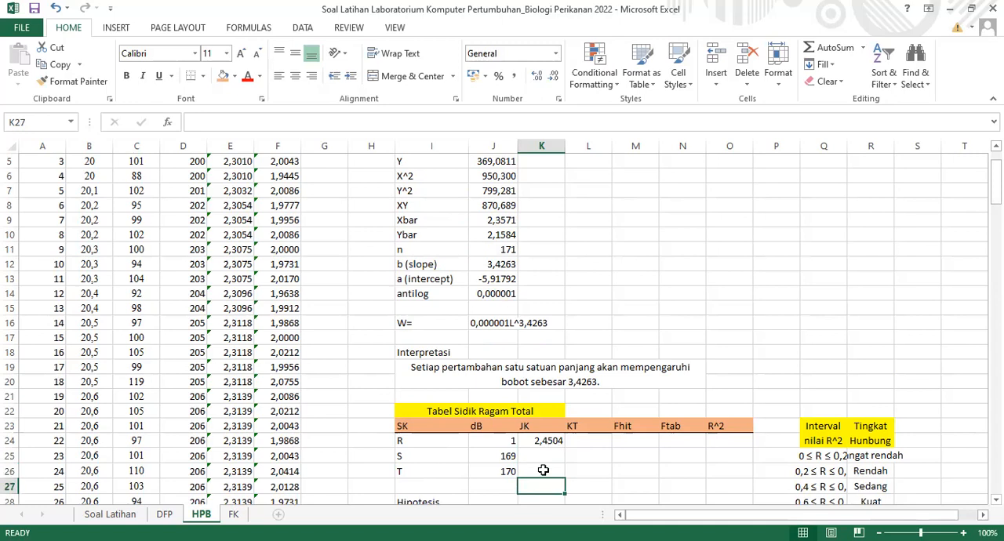
{"action": "left_click", "coordinate": [543, 470]}
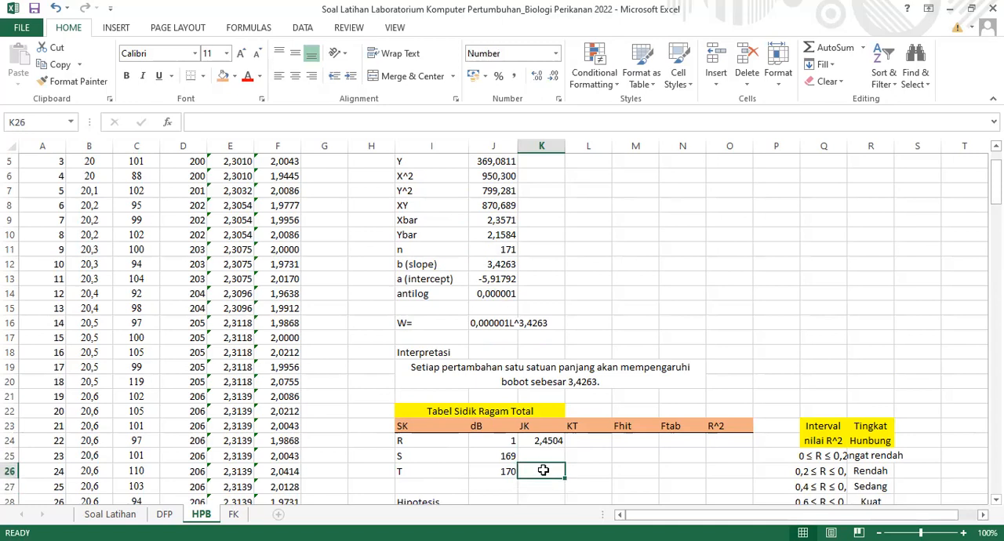
{"action": "type", "text": "="}
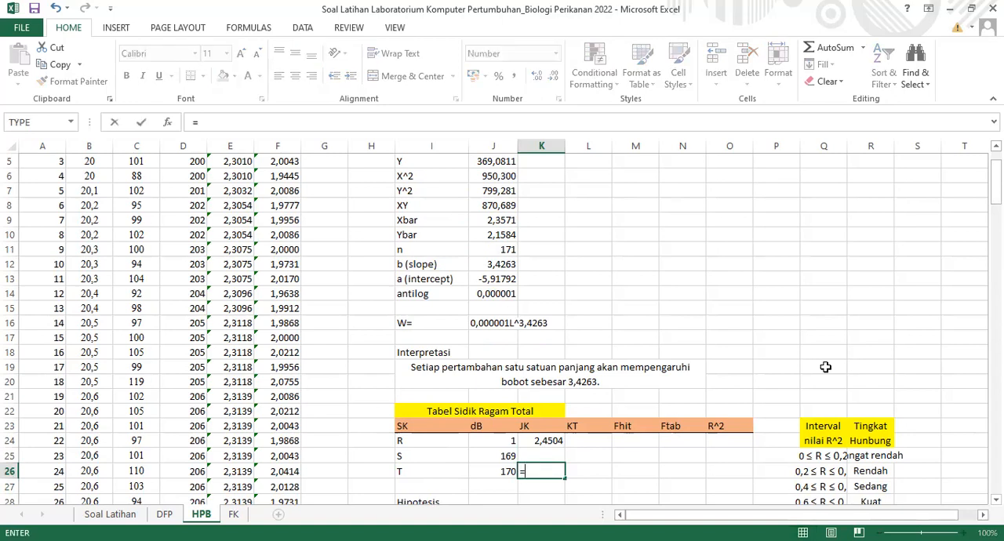
{"action": "left_click", "coordinate": [480, 192]}
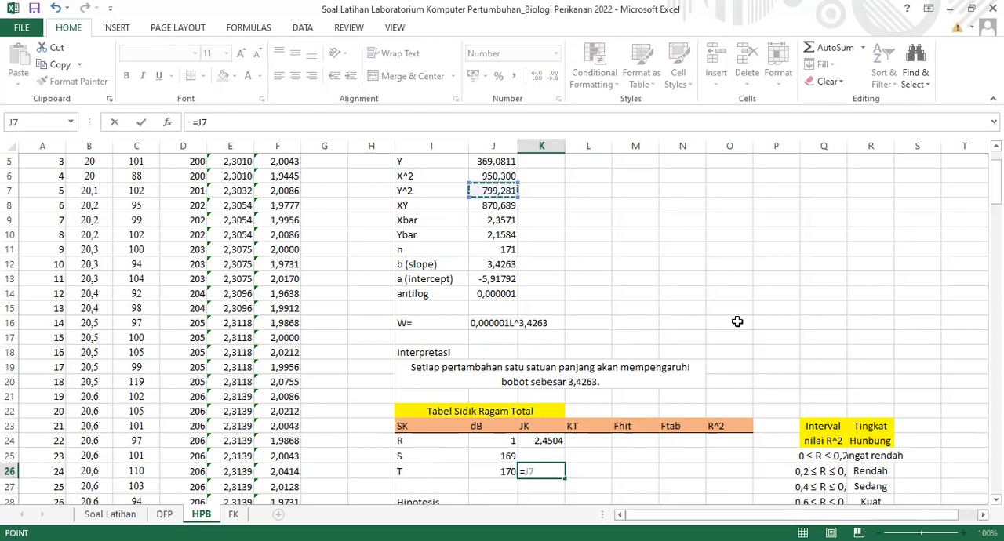
{"action": "type", "text": "-("}
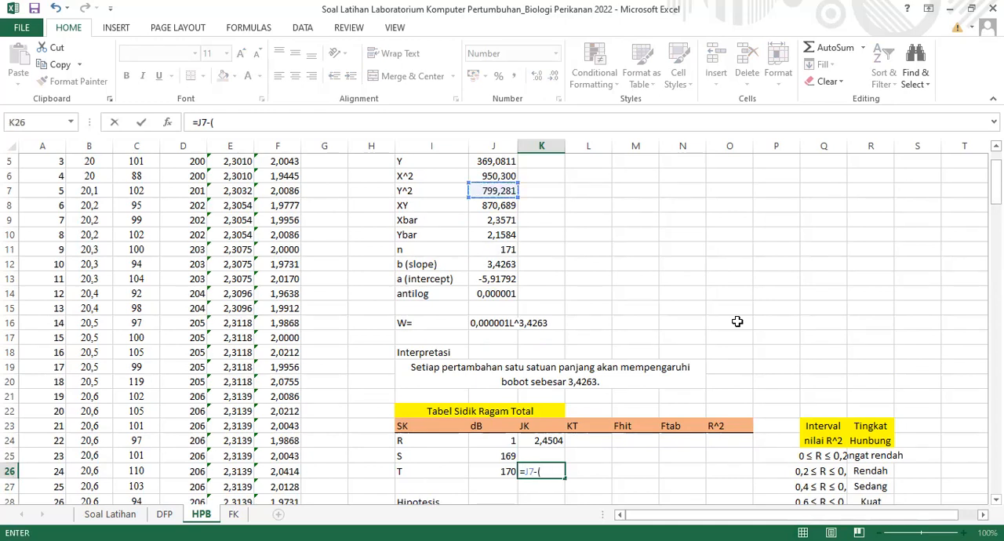
{"action": "type", "text": "(1/"}
{"action": "left_click", "coordinate": [506, 247]}
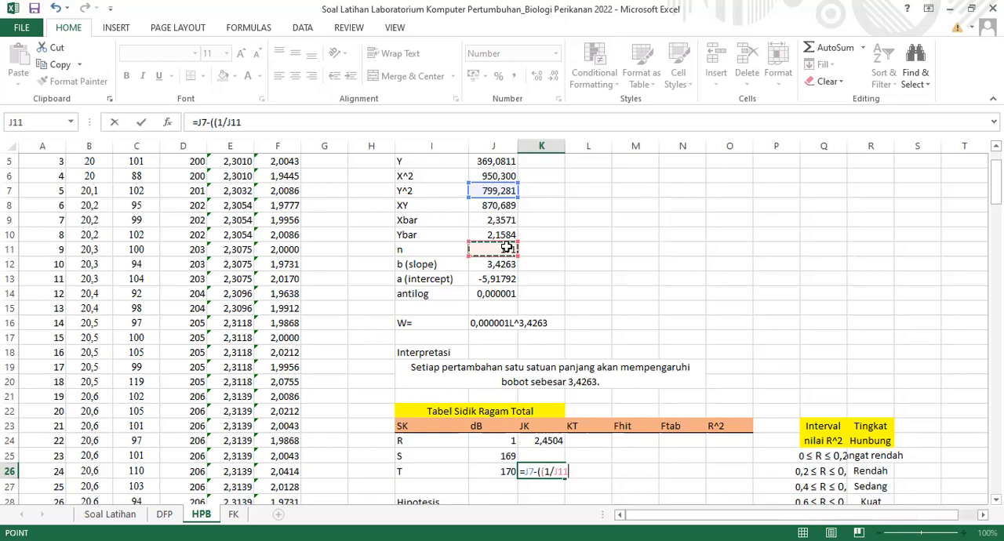
{"action": "type", "text": ")*("}
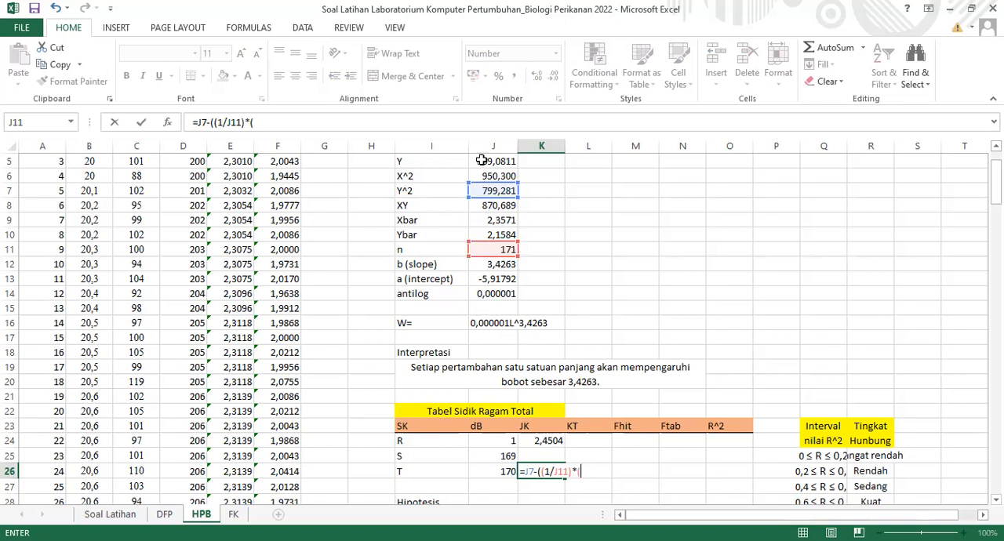
{"action": "left_click", "coordinate": [482, 160]}
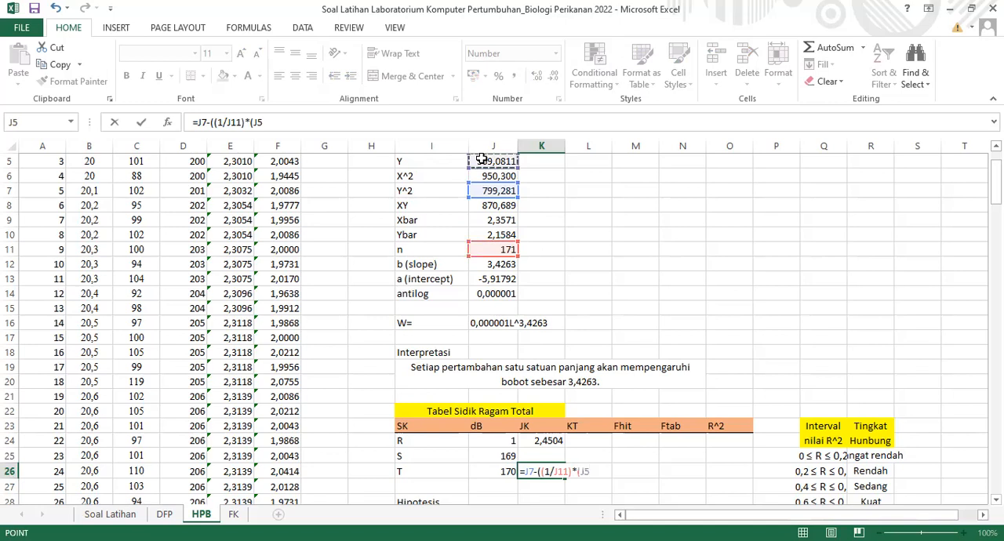
{"action": "type", "text": "^"}
{"action": "type", "text": "2))"}
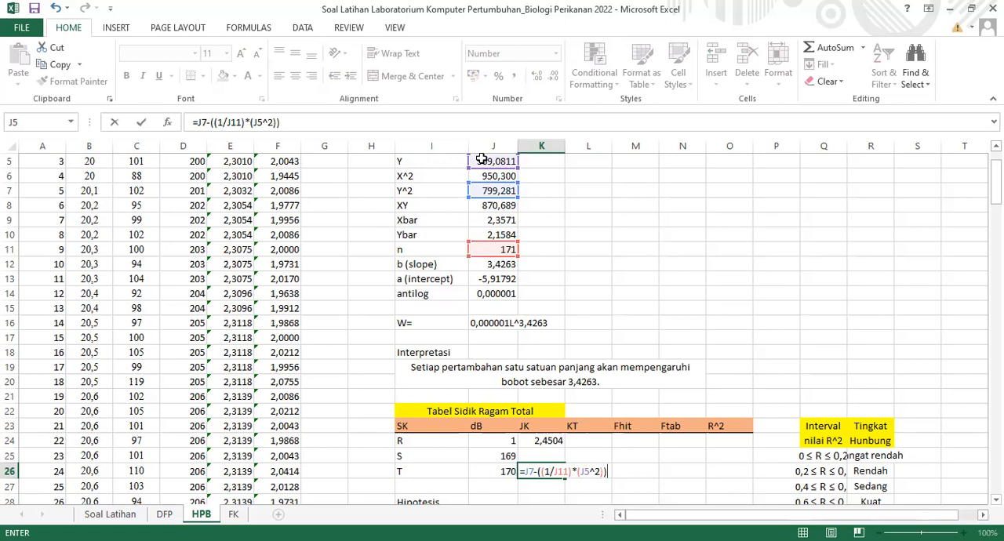
{"action": "key", "text": "Return"}
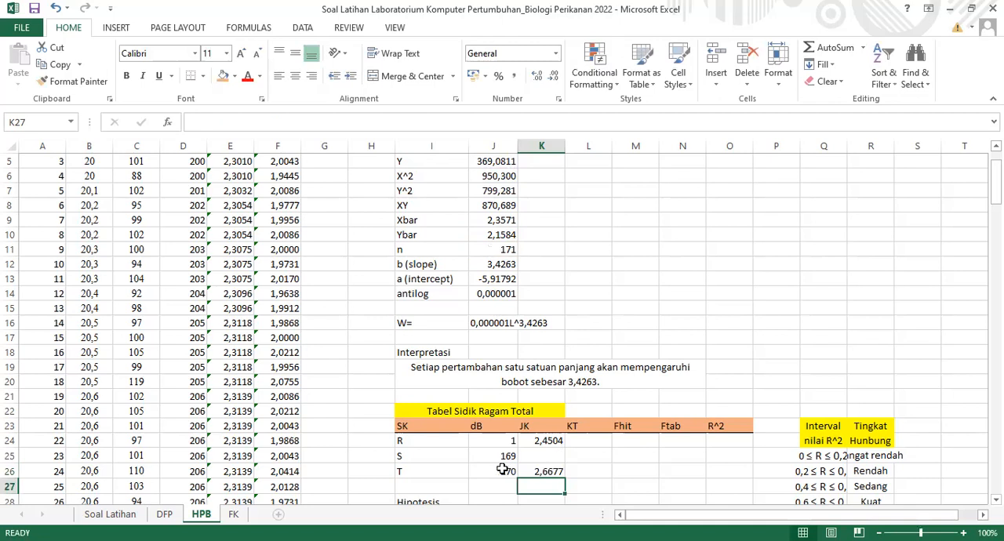
Calculate the JK value for row S in K25 with =K26-K24
{"action": "left_click", "coordinate": [553, 458]}
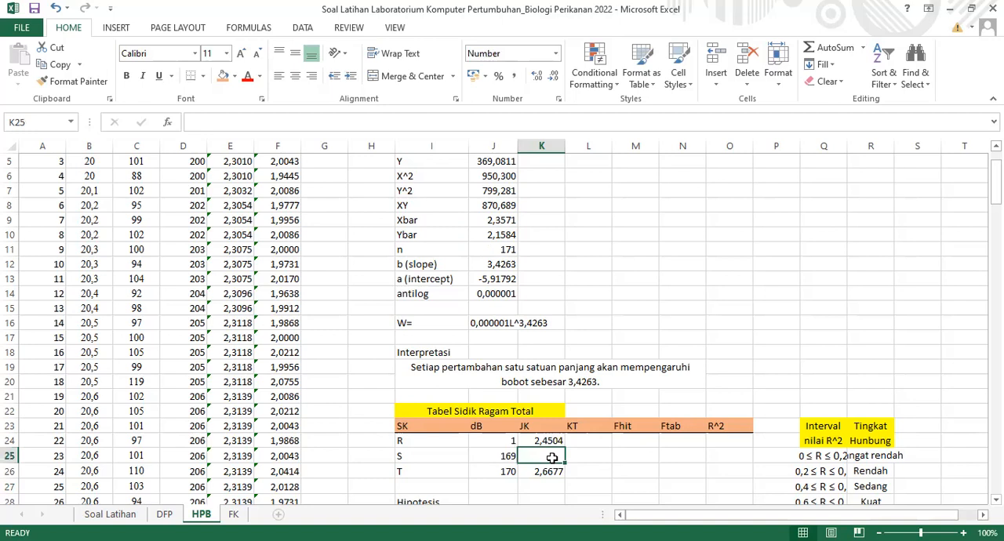
{"action": "type", "text": "="}
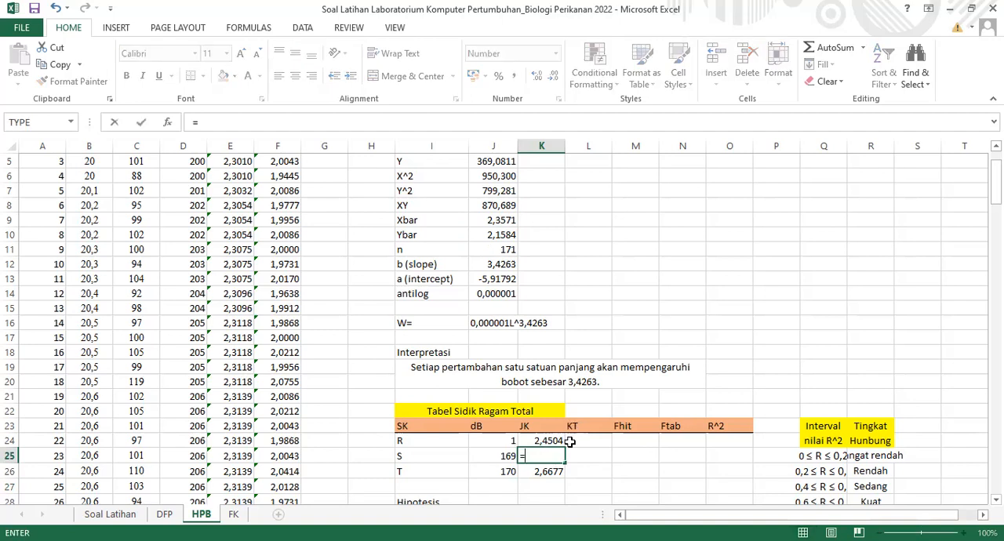
{"action": "left_click", "coordinate": [548, 473]}
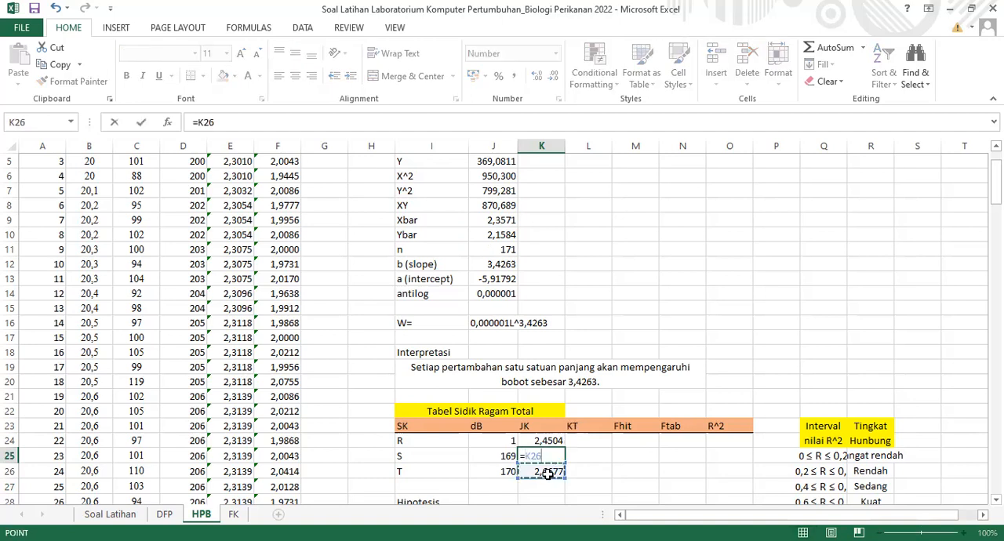
{"action": "type", "text": "-"}
{"action": "left_click", "coordinate": [556, 442]}
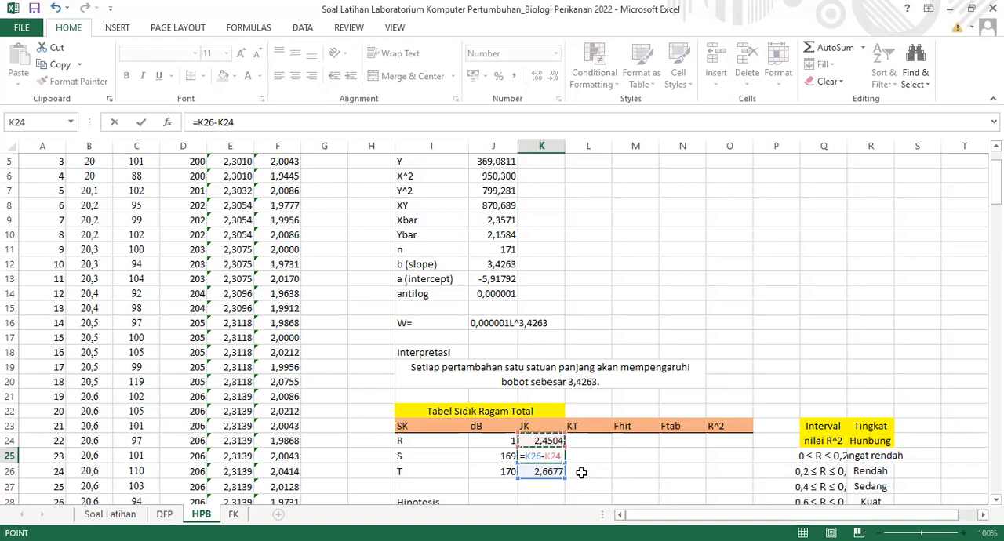
{"action": "key", "text": "Return"}
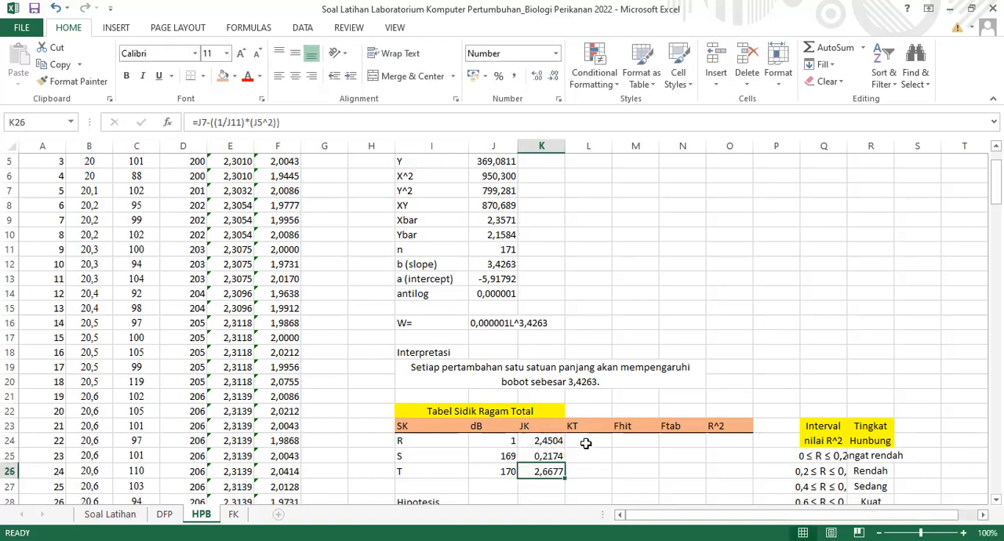
Calculate the KT value for row R in L24 with =K24/J24
{"action": "left_click", "coordinate": [585, 443]}
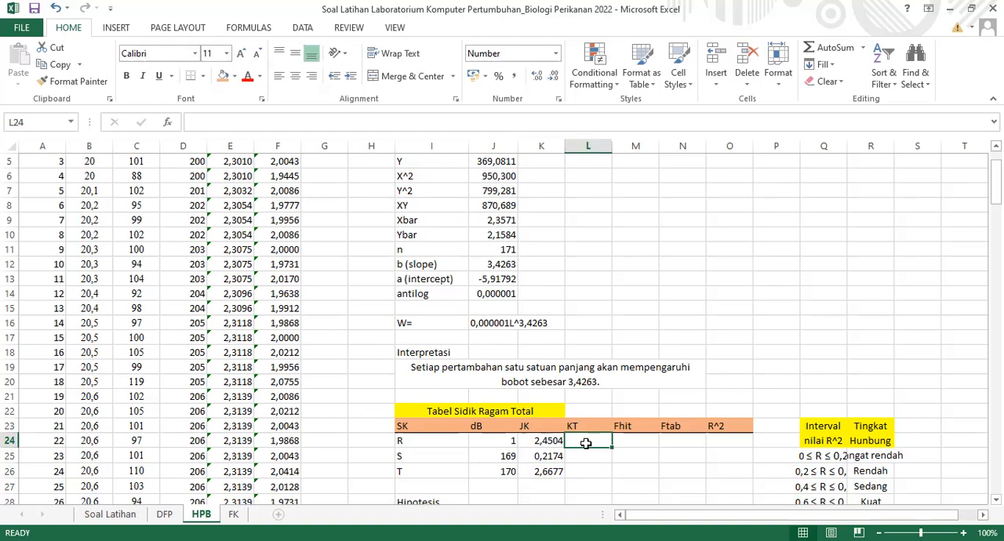
{"action": "type", "text": "="}
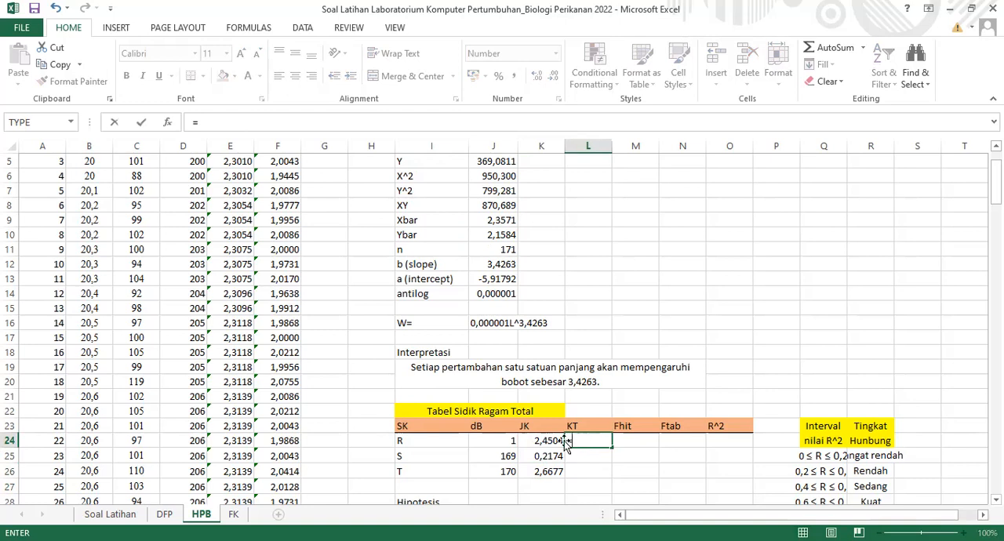
{"action": "left_click", "coordinate": [552, 441]}
{"action": "type", "text": "/"}
{"action": "left_click", "coordinate": [506, 442]}
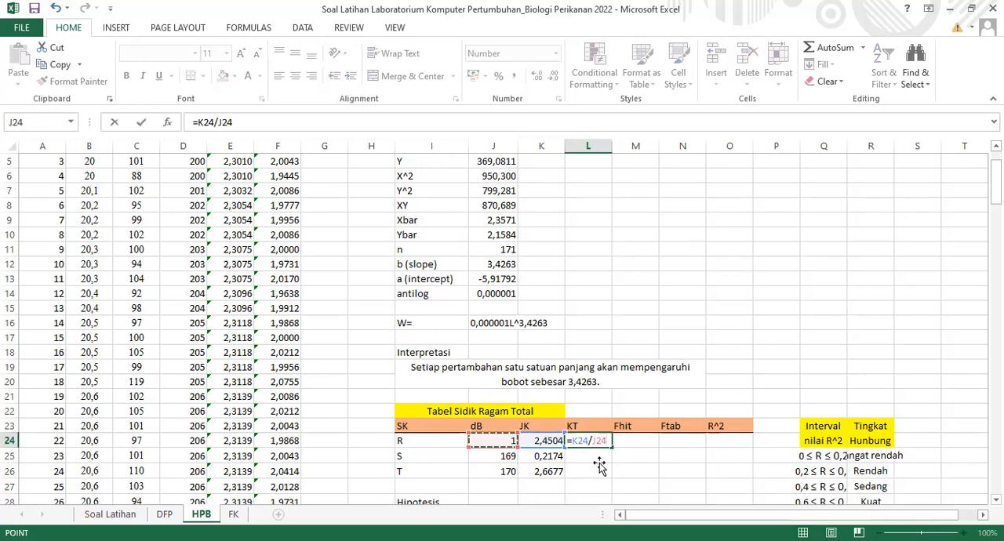
{"action": "key", "text": "Return"}
Calculate the KT value for row S in L25 with =K25/J25
{"action": "type", "text": "="}
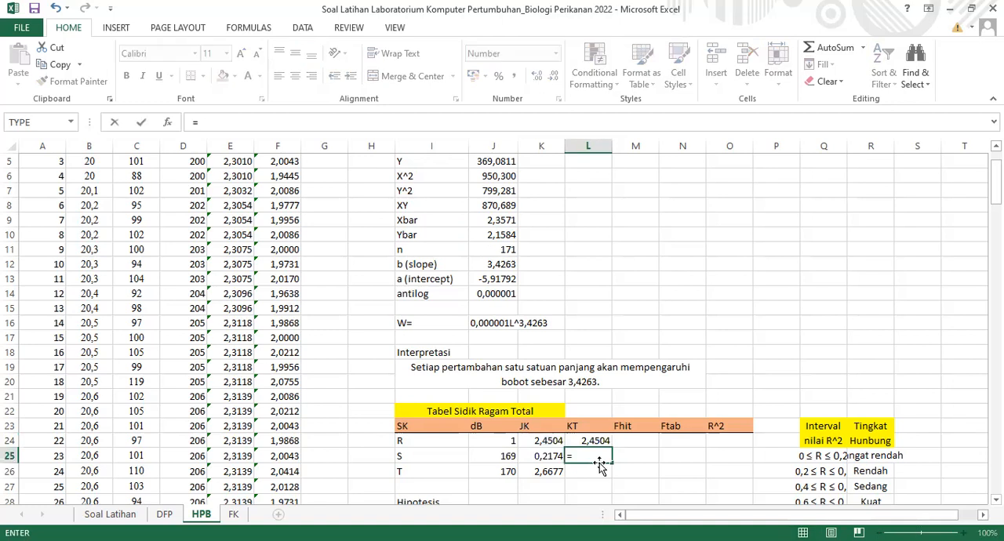
{"action": "left_click", "coordinate": [534, 457]}
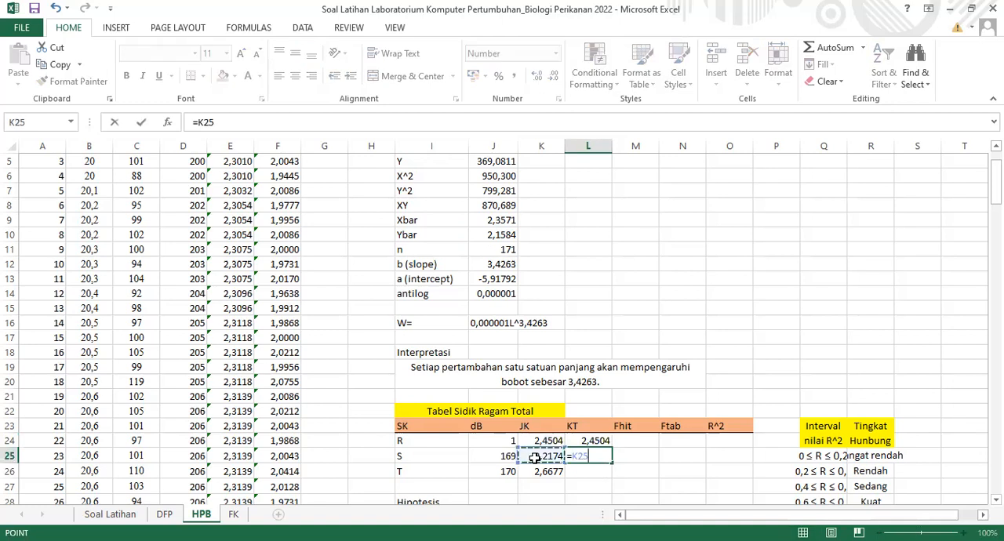
{"action": "type", "text": "/"}
{"action": "left_click", "coordinate": [480, 456]}
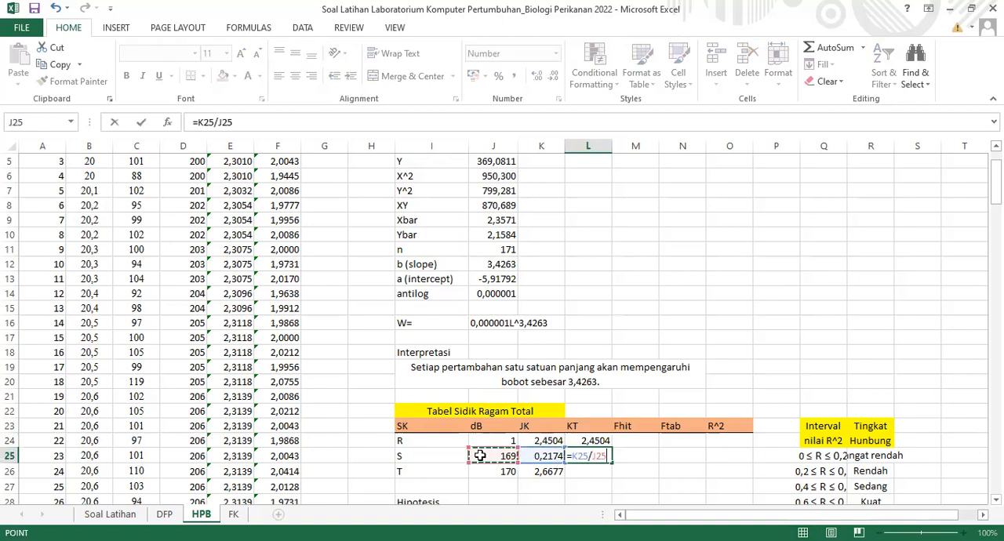
{"action": "key", "text": "Return"}
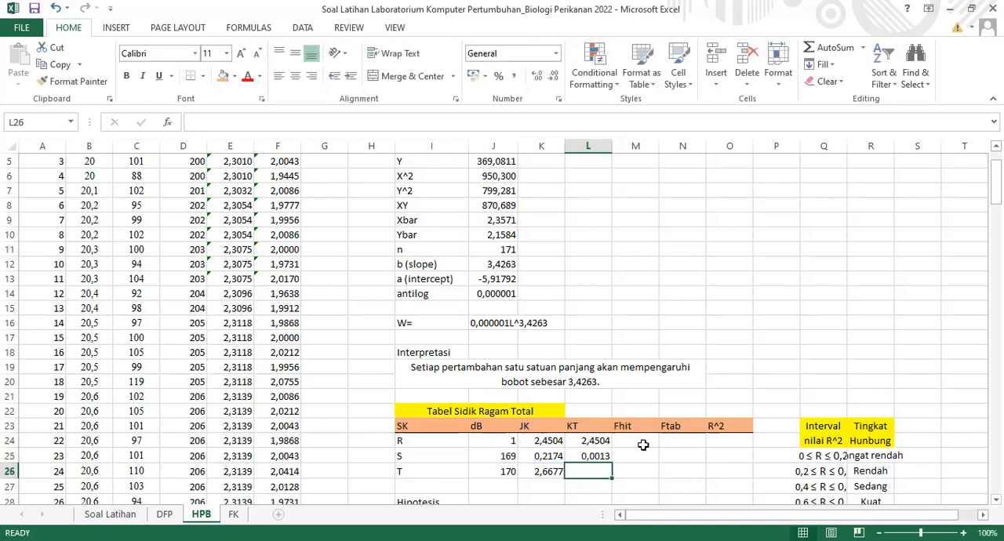
Calculate the Fhit value for row R in M24 with =L24/L25
{"action": "left_click", "coordinate": [642, 444]}
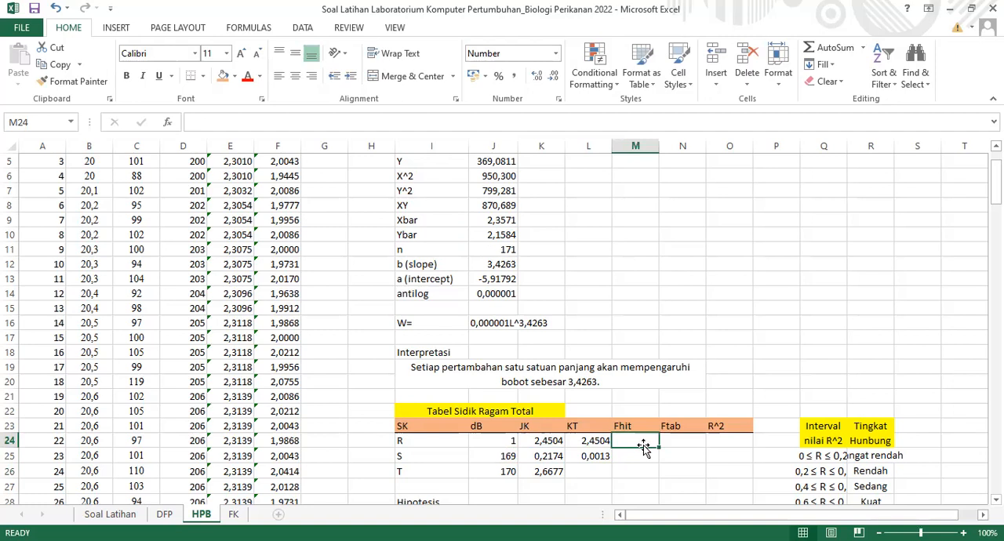
{"action": "type", "text": "="}
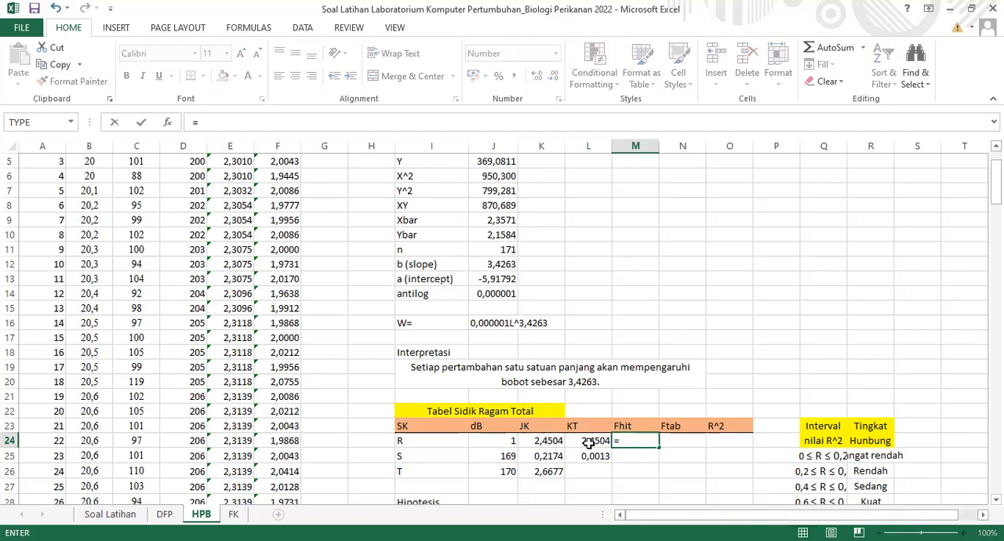
{"action": "left_click", "coordinate": [587, 443]}
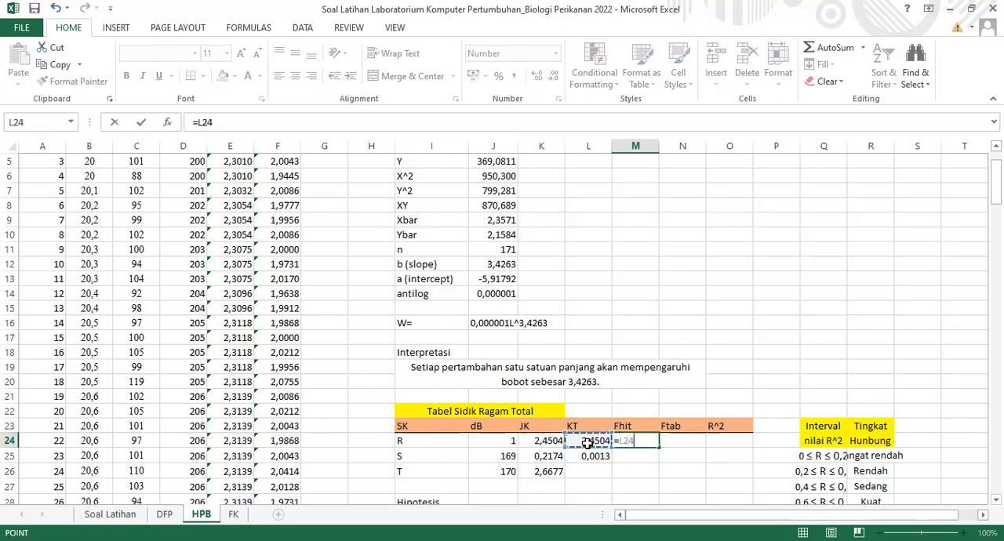
{"action": "type", "text": "/"}
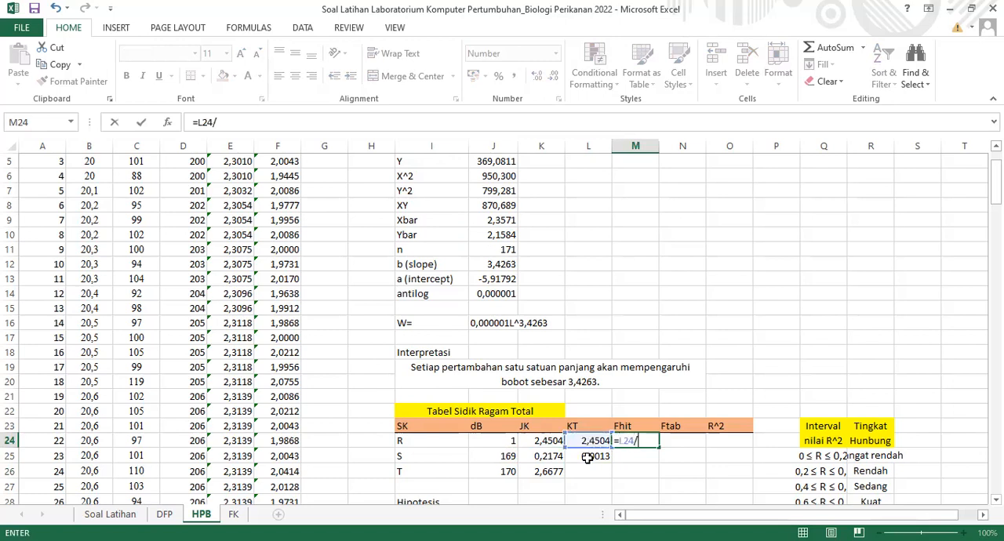
{"action": "left_click", "coordinate": [589, 456]}
{"action": "key", "text": "ctrl+Return"}
{"action": "key", "text": "Return"}
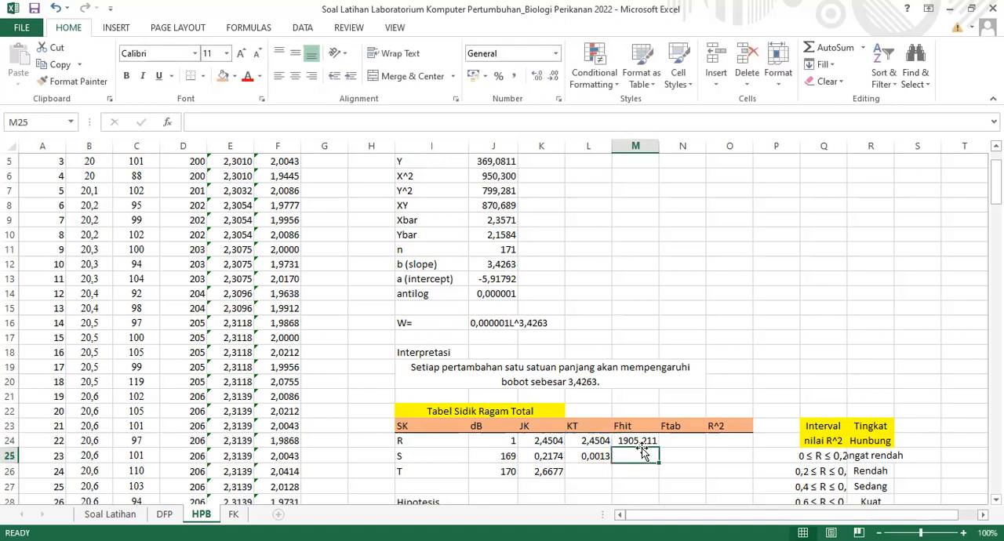
Calculate the Ftab value for row R in N24 with =FINV(0,05;J24;J25)
{"action": "left_click", "coordinate": [691, 444]}
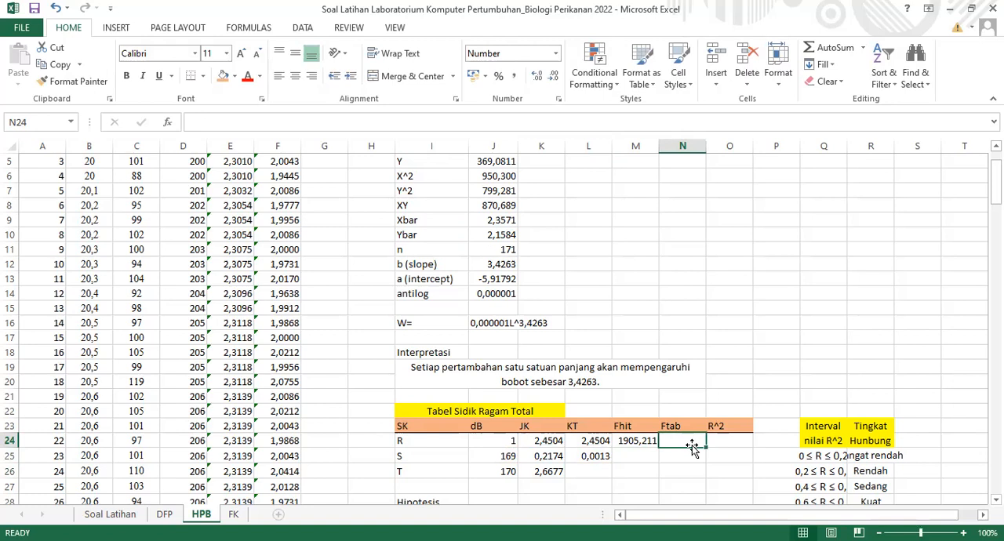
{"action": "type", "text": "="}
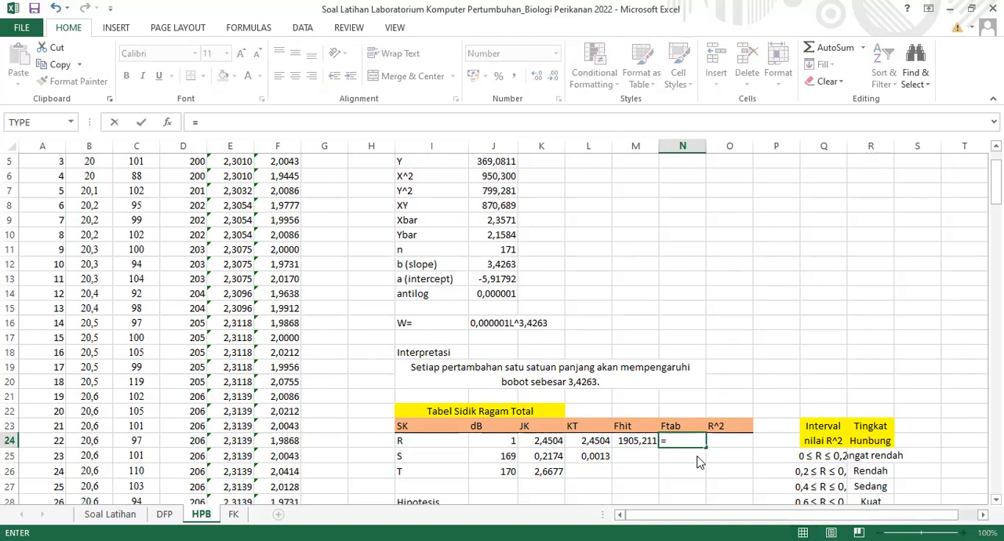
{"action": "type", "text": "finv"}
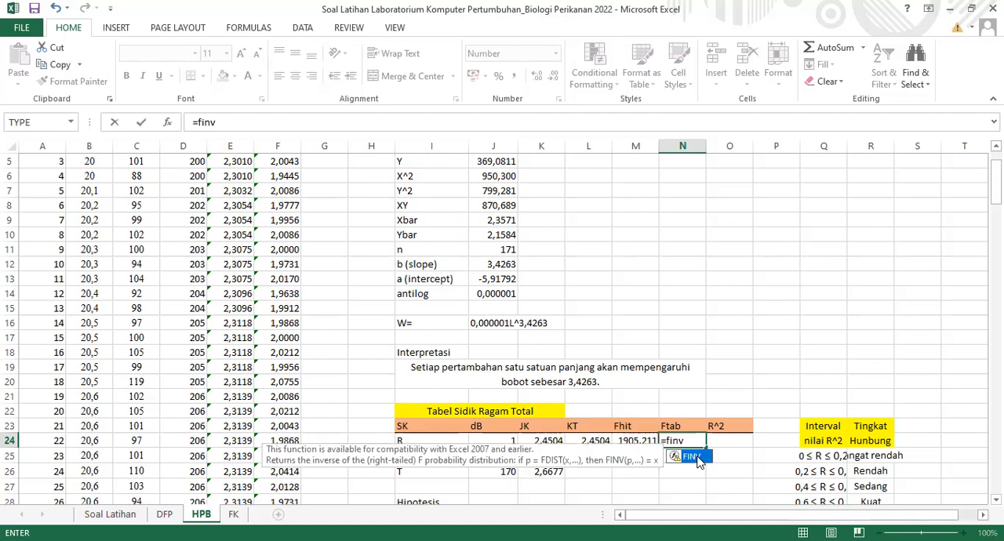
{"action": "double_click", "coordinate": [695, 457]}
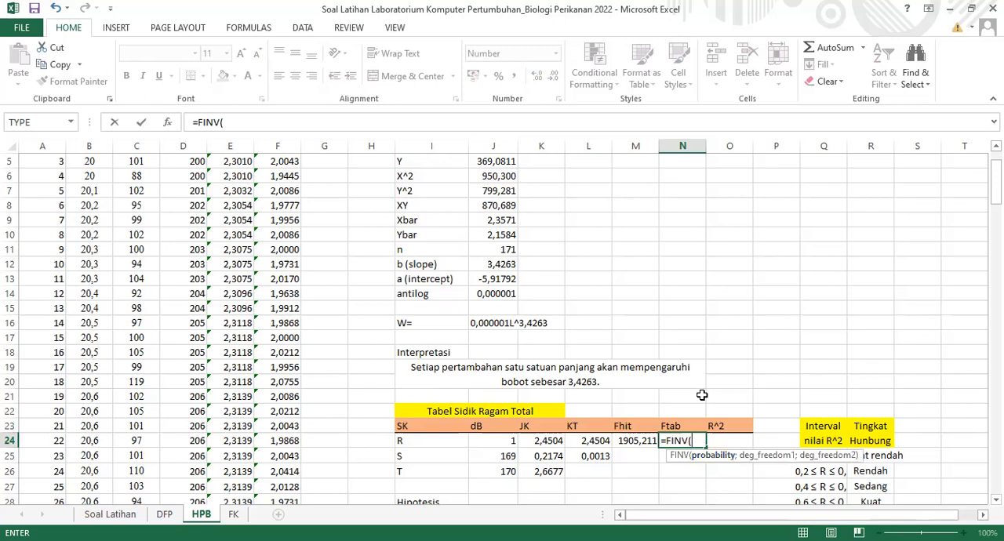
{"action": "type", "text": "0,05;"}
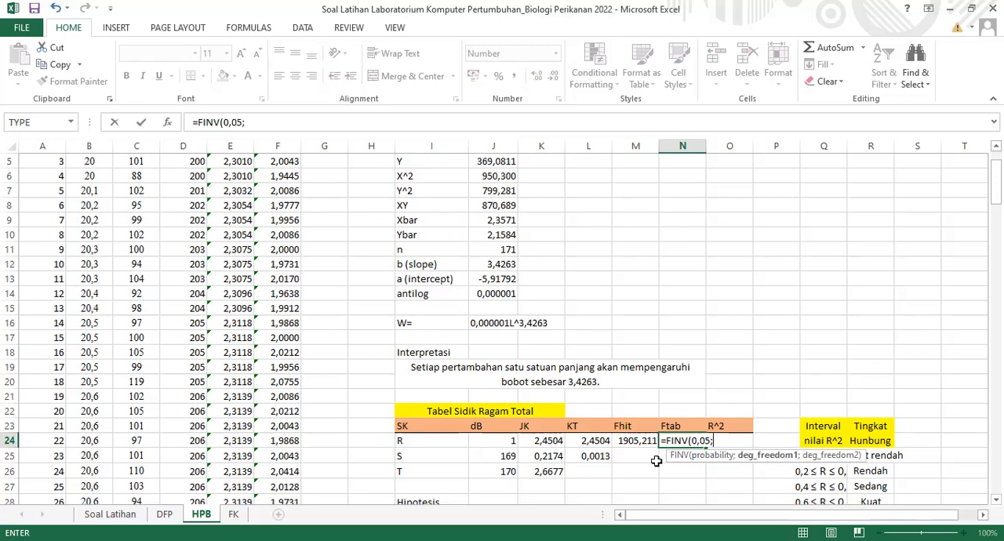
{"action": "left_click", "coordinate": [508, 439]}
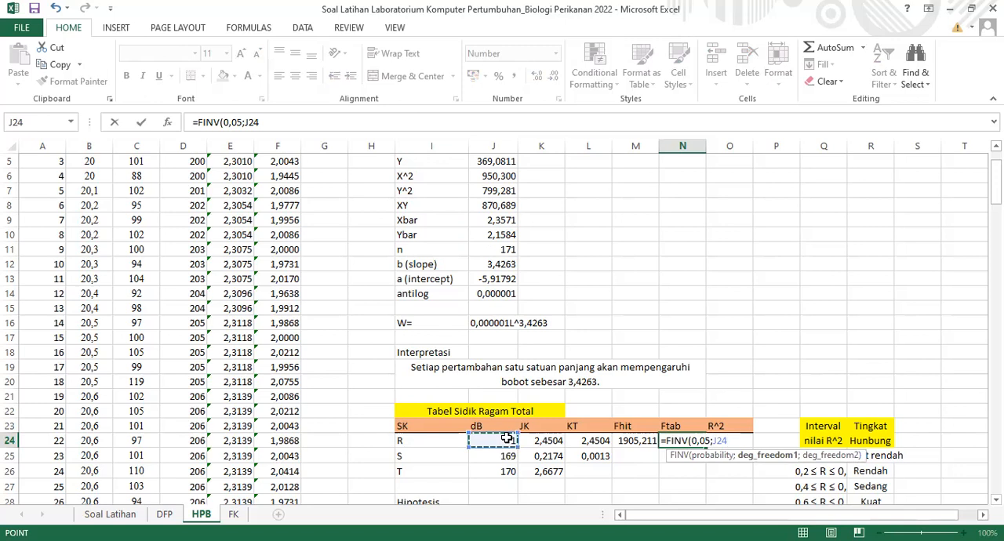
{"action": "type", "text": ";"}
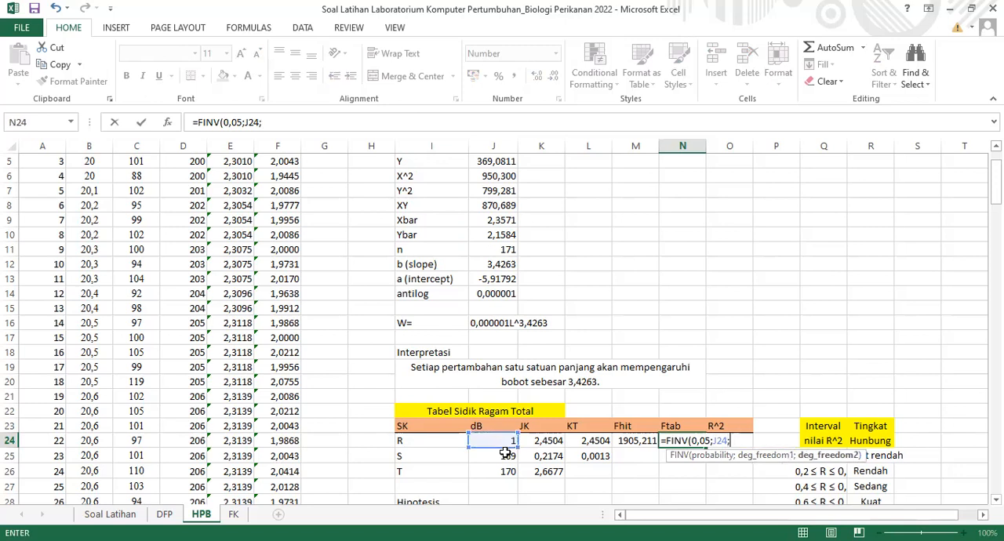
{"action": "left_click", "coordinate": [506, 456]}
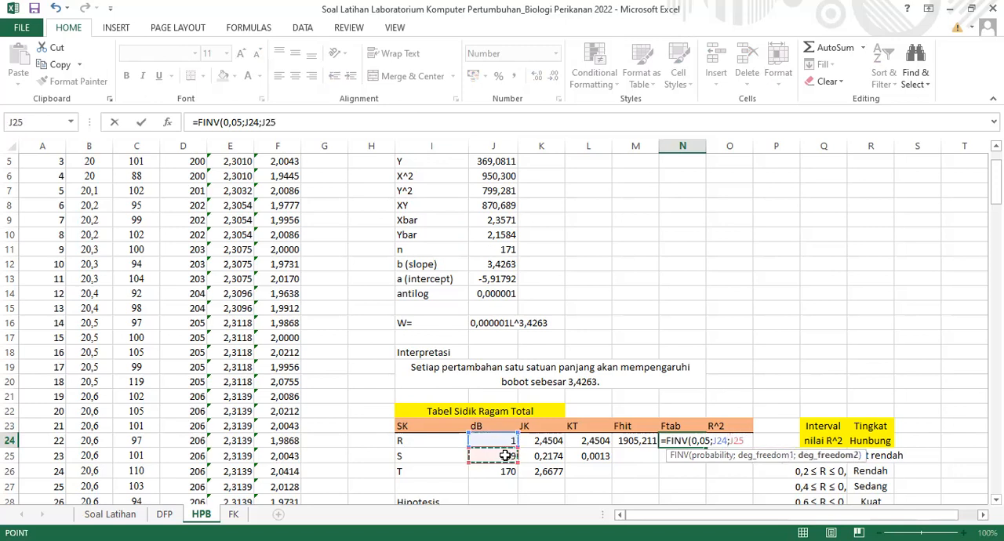
{"action": "type", "text": ")"}
{"action": "key", "text": "Return"}
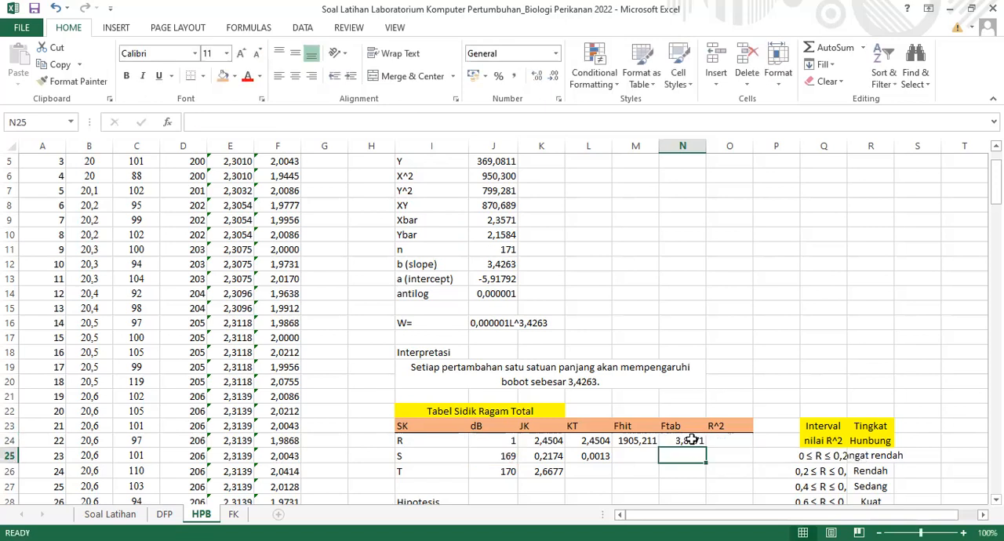
Calculate the R^2 value for row R in O24 with =K24/K26
{"action": "left_click", "coordinate": [724, 444]}
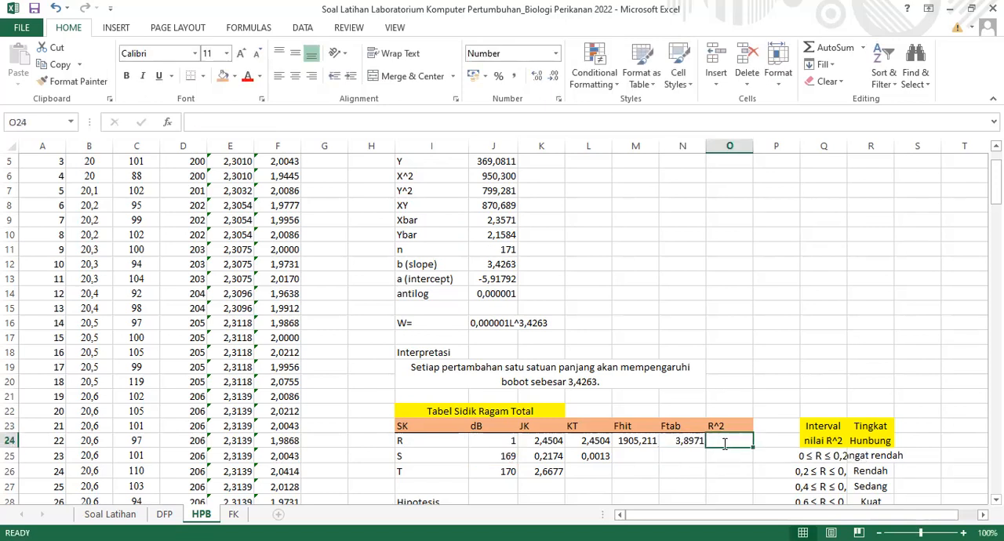
{"action": "type", "text": "="}
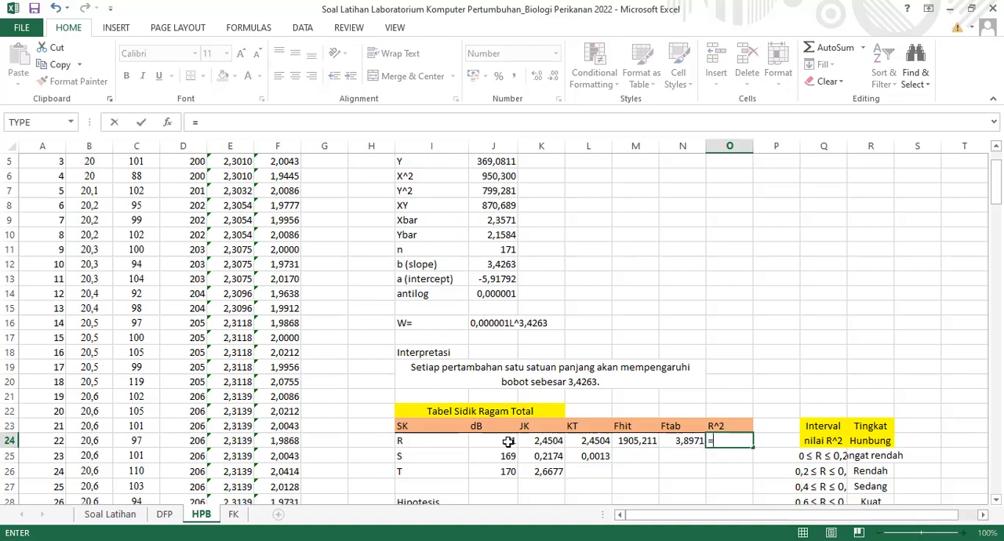
{"action": "left_click", "coordinate": [552, 440]}
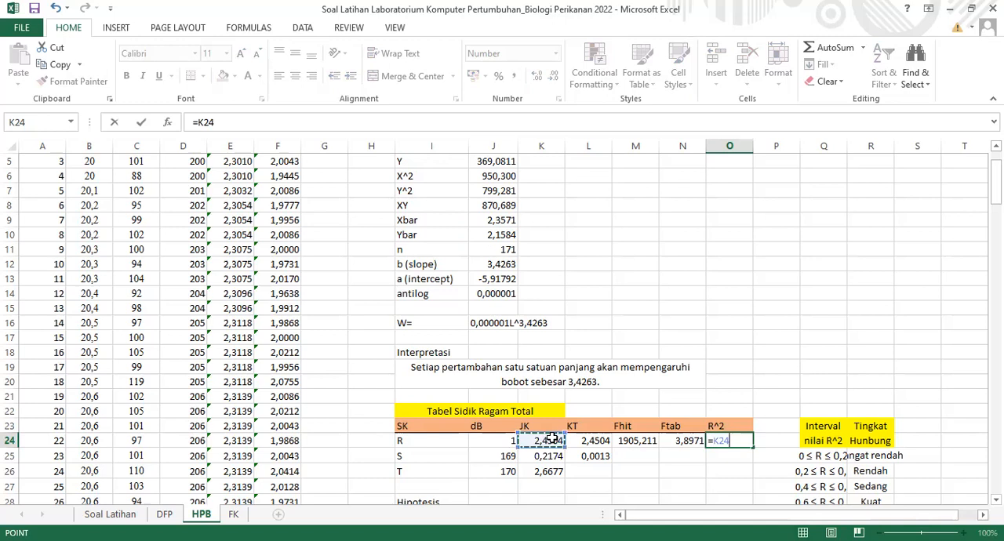
{"action": "type", "text": "/"}
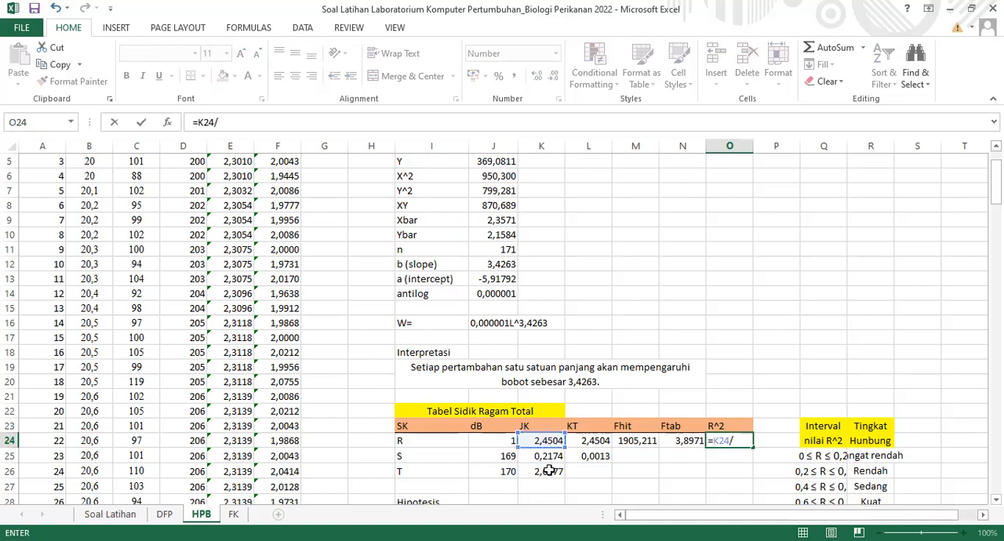
{"action": "left_click", "coordinate": [549, 470]}
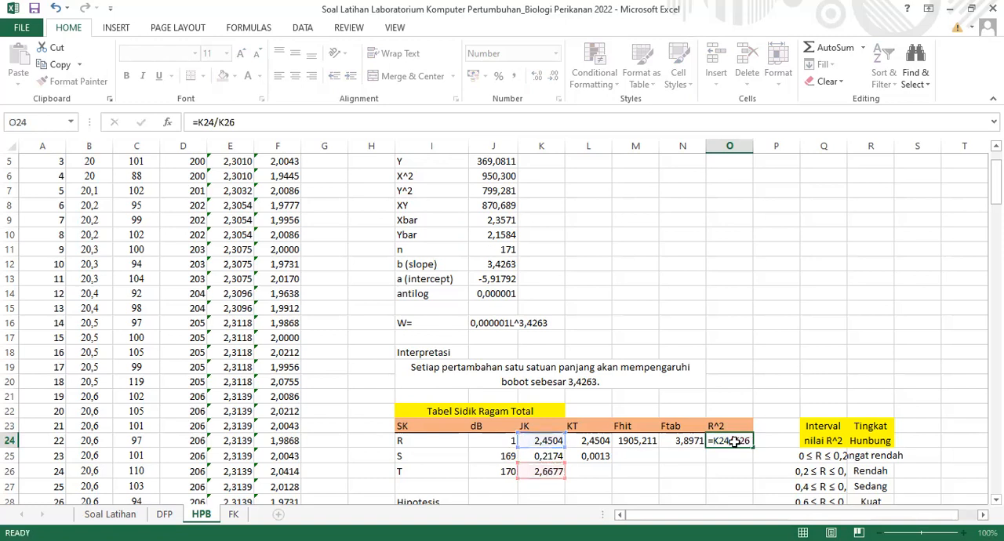
{"action": "key", "text": "Return"}
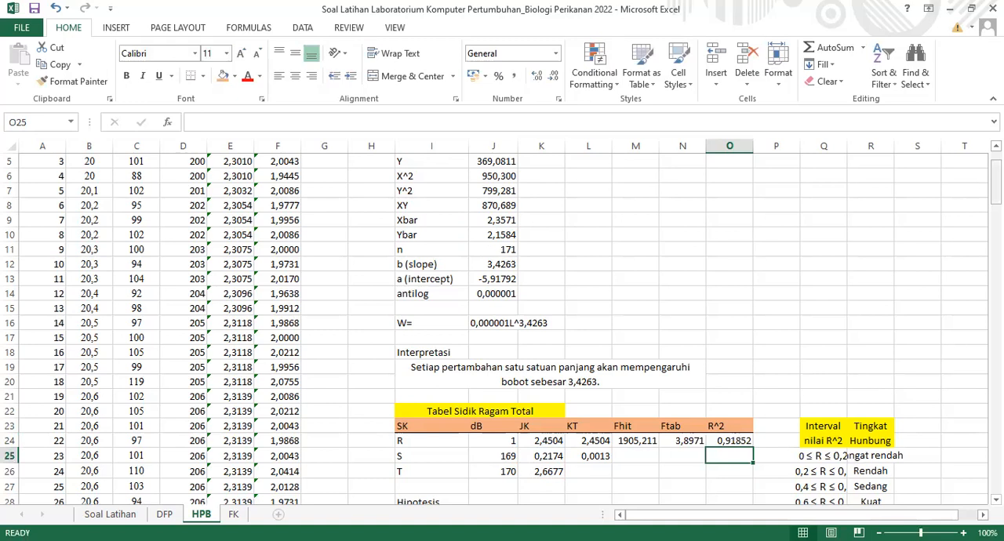
Widen column Q so the R^2 interval ranges in the relationship-level table fit their cells
{"action": "scroll", "coordinate": [829, 224], "scroll_direction": "down", "scroll_amount": 3}
{"action": "left_click", "coordinate": [825, 222]}
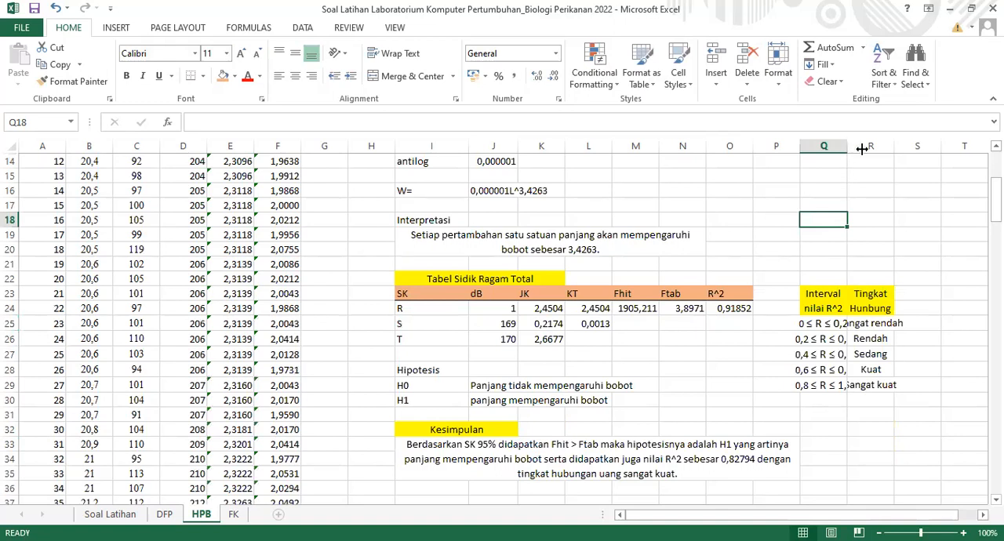
{"action": "left_click_drag", "start_coordinate": [848, 147], "coordinate": [866, 150]}
{"action": "left_click", "coordinate": [892, 242]}
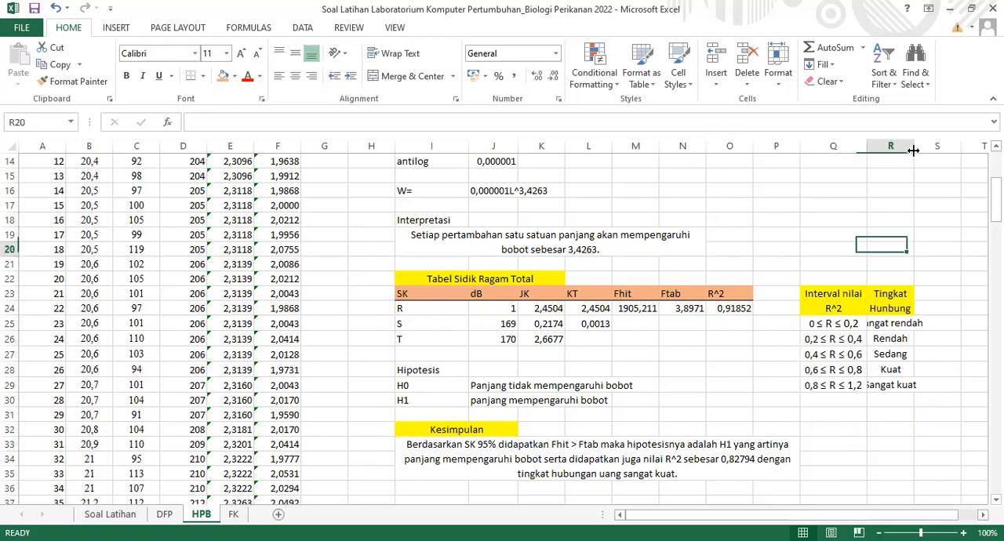
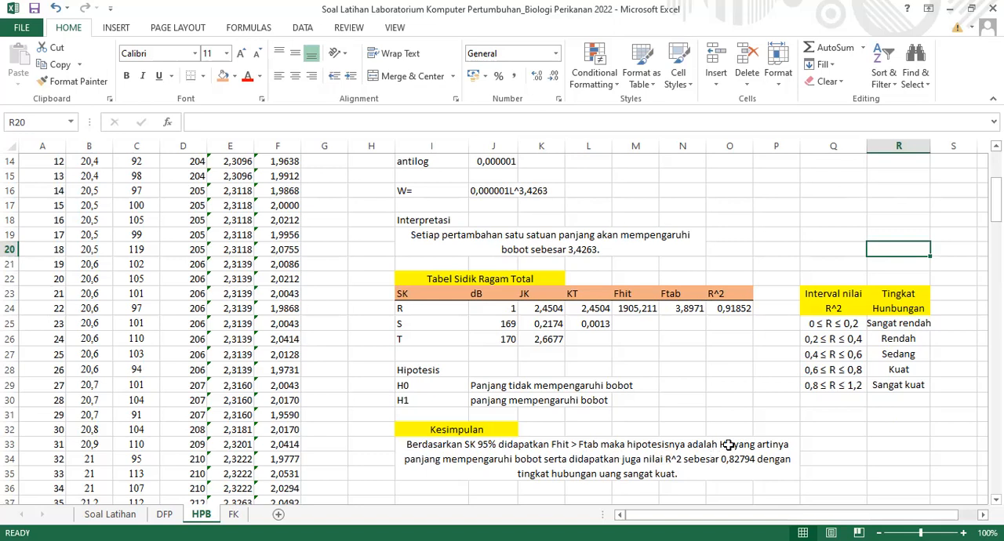
Change the hypothesis named after "hipotesisnya adalah" in the I33 conclusion to "Tolak H0"
{"action": "left_click", "coordinate": [721, 444]}
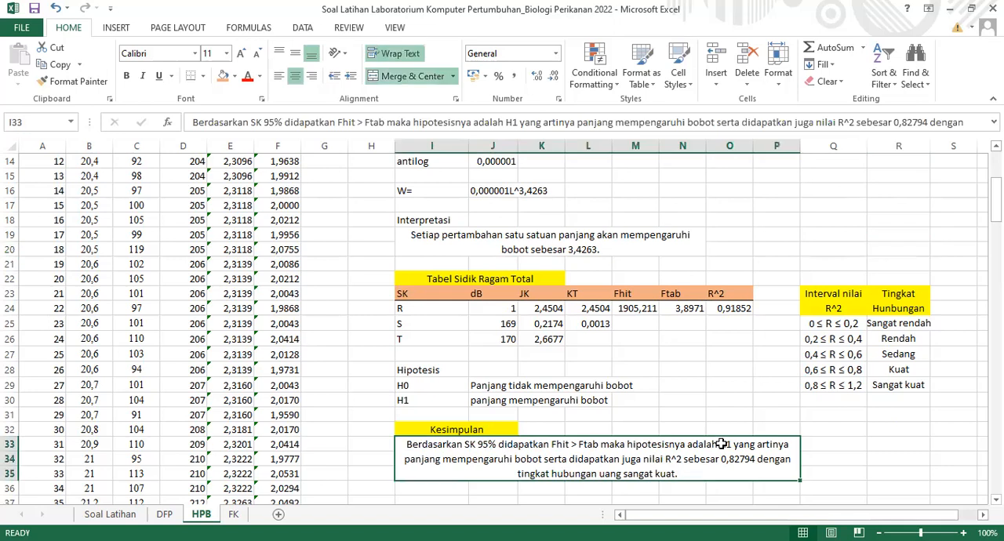
{"action": "double_click", "coordinate": [721, 443]}
{"action": "type", "text": "Tola"}
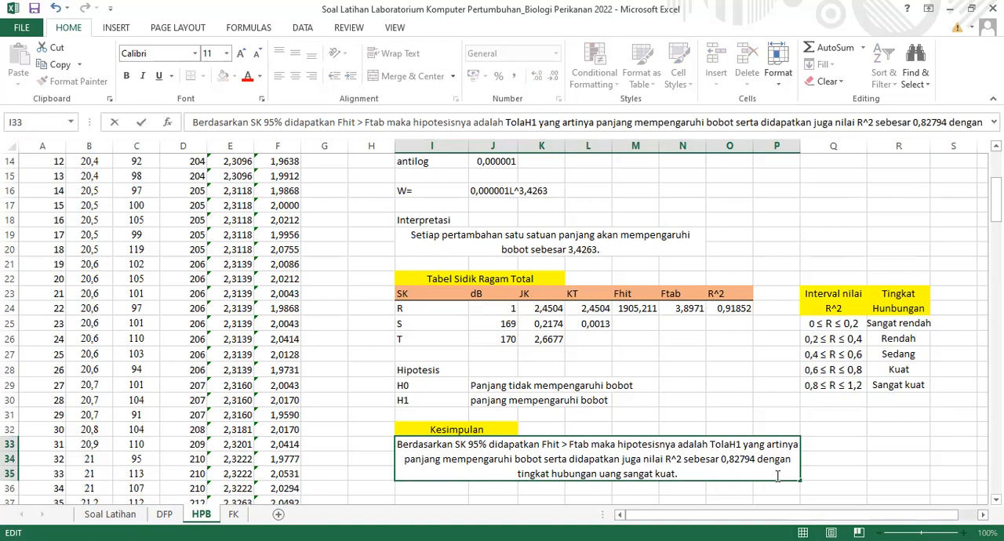
{"action": "key", "text": "BackSpace"}
{"action": "type", "text": "k H"}
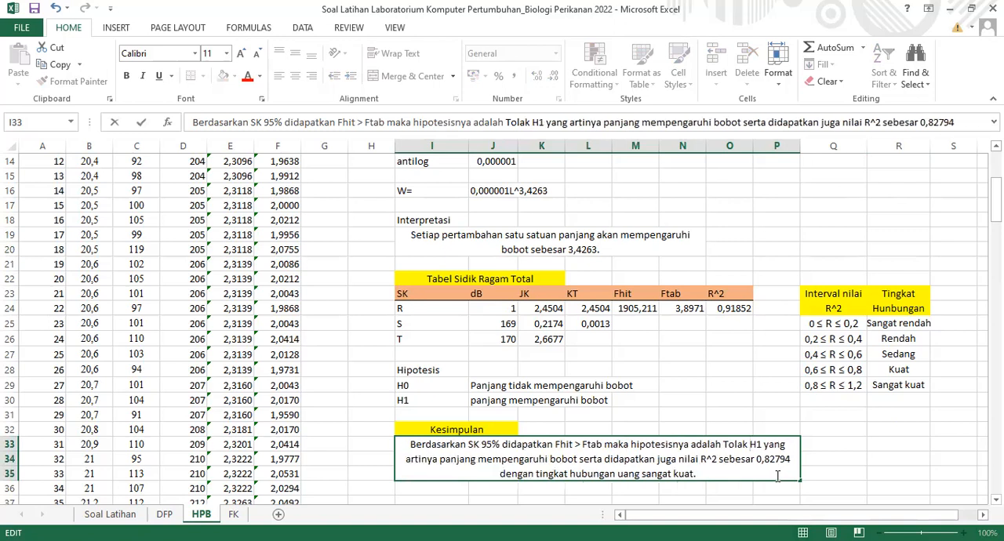
{"action": "key", "text": "BackSpace"}
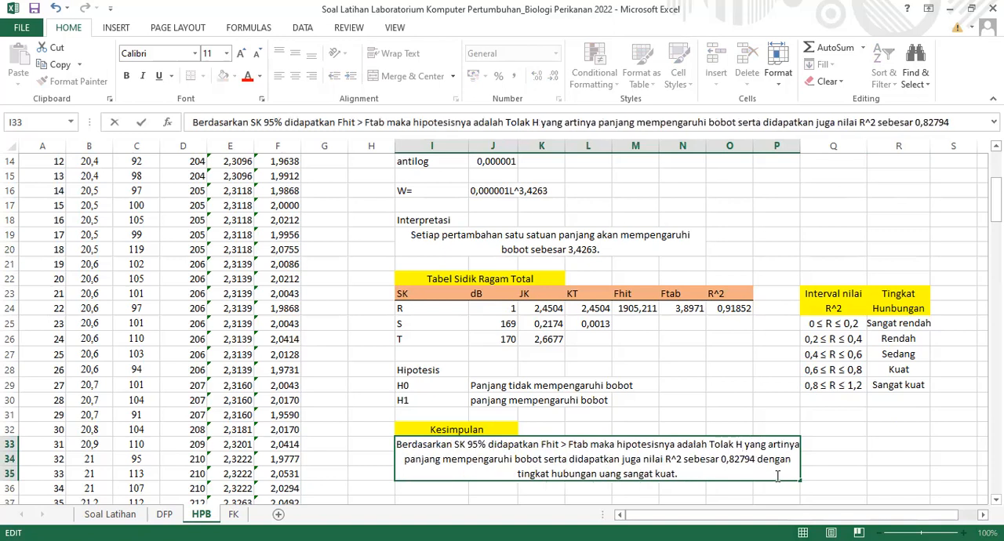
{"action": "type", "text": "0"}
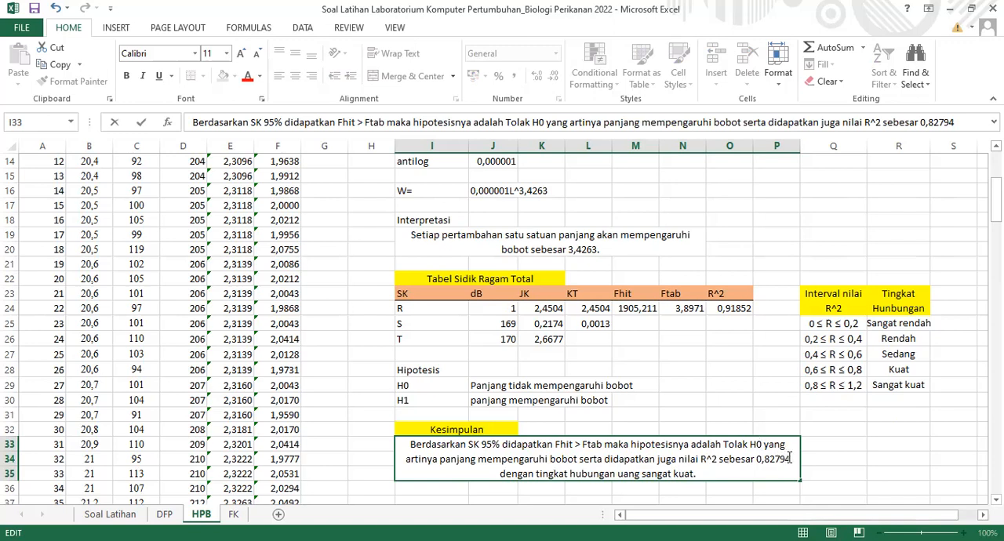
Update the R^2 value quoted in the I33 conclusion to 0,91852
{"action": "left_click_drag", "start_coordinate": [789, 457], "coordinate": [765, 459]}
{"action": "type", "text": "91"}
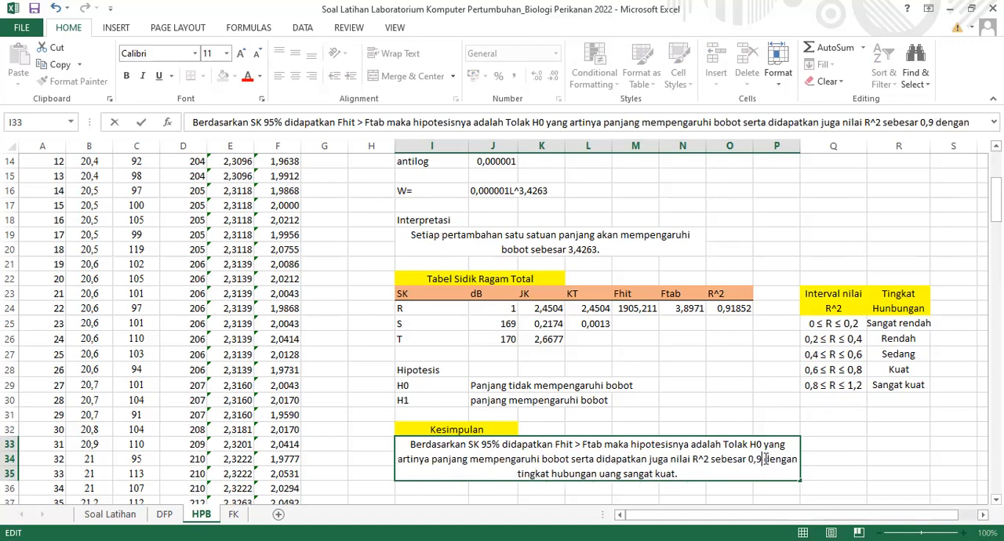
{"action": "type", "text": "852"}
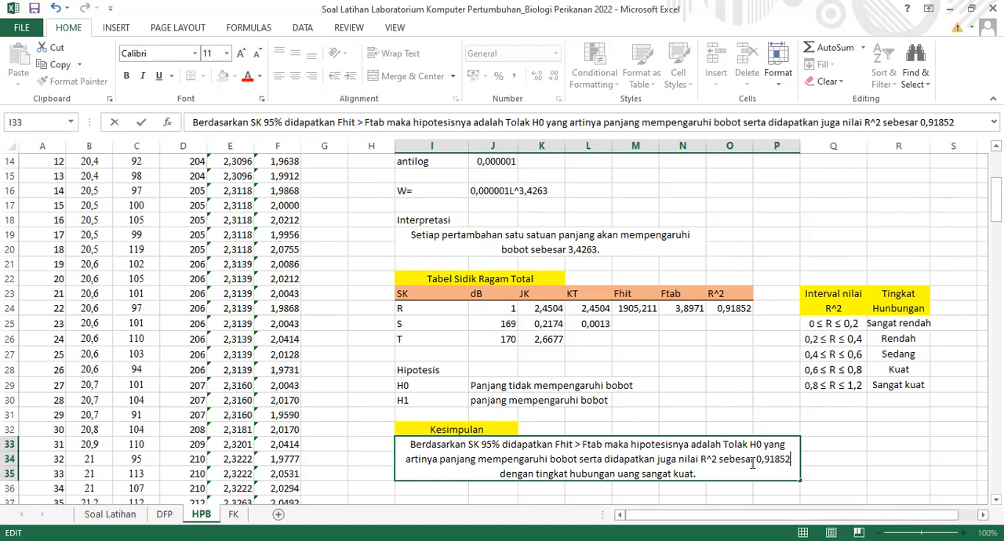
Correct the misspelled word before "sangat kuat" in the I33 conclusion to "yang" and commit the text
{"action": "left_click", "coordinate": [626, 474]}
{"action": "key", "text": "BackSpace"}
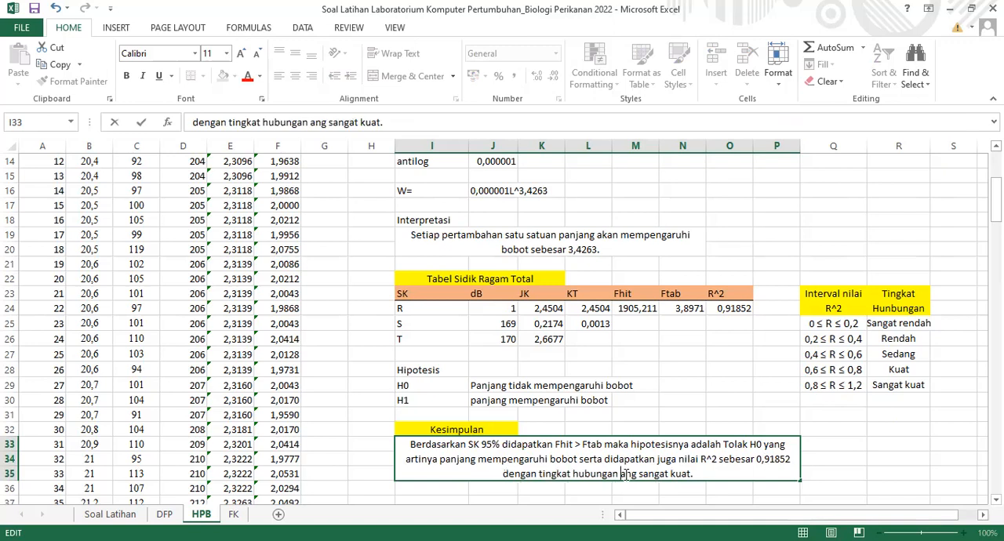
{"action": "type", "text": "y"}
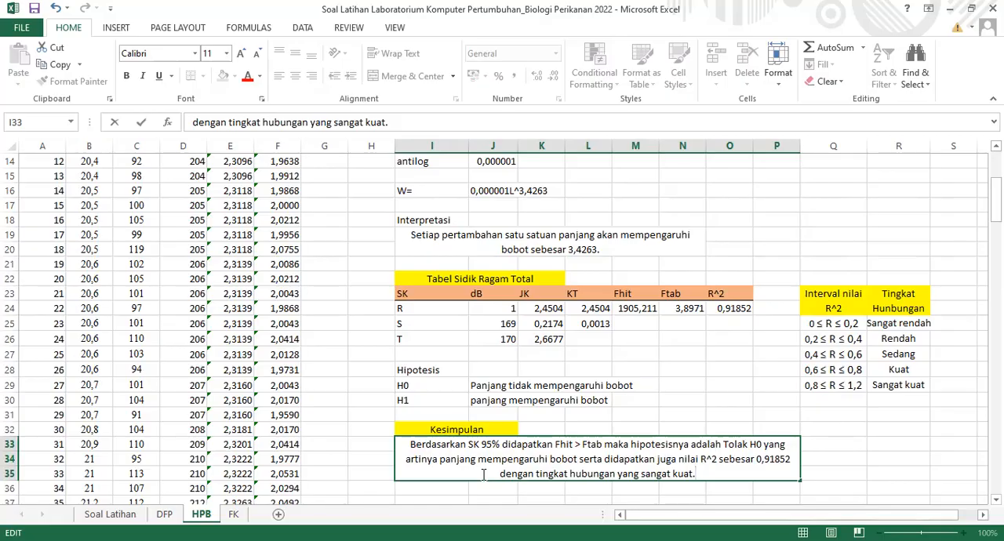
{"action": "scroll", "coordinate": [483, 475], "scroll_direction": "down", "scroll_amount": 7}
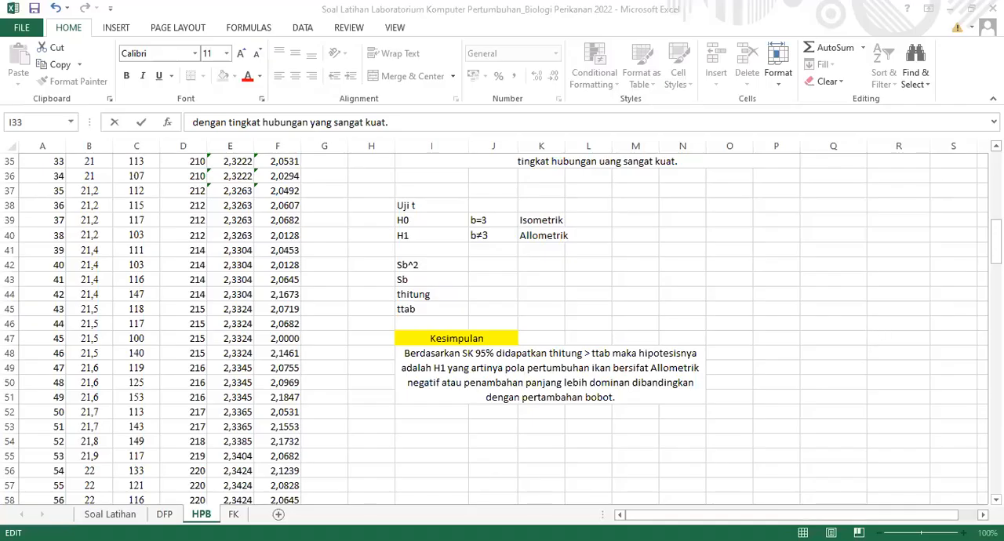
{"action": "key", "text": "alt+Tab"}
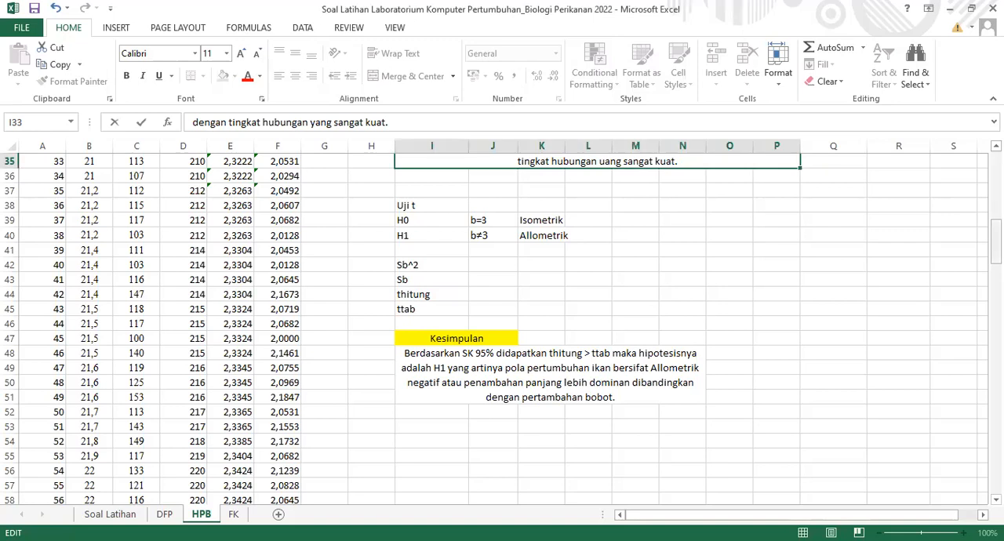
{"action": "scroll", "coordinate": [502, 330], "scroll_direction": "up", "scroll_amount": 4}
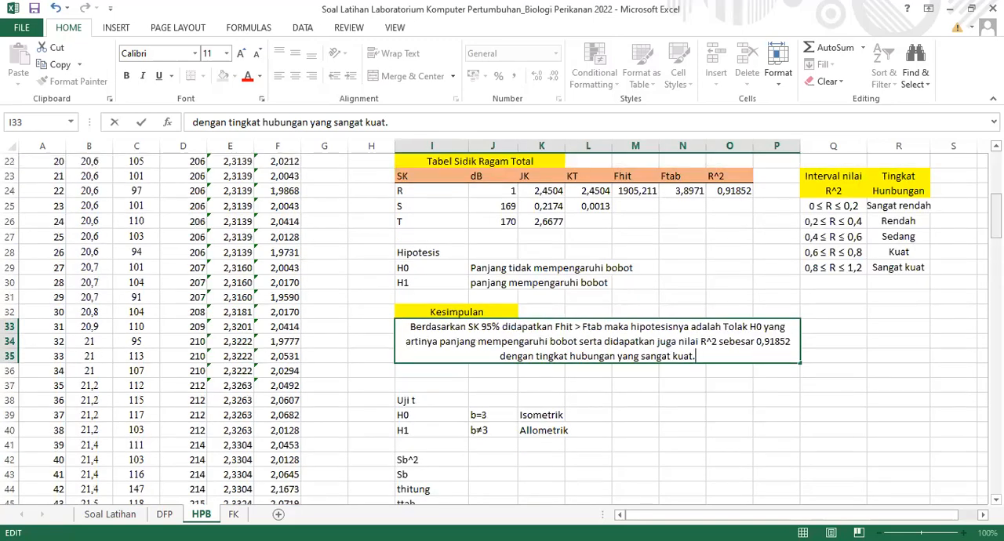
{"action": "scroll", "coordinate": [502, 329], "scroll_direction": "up", "scroll_amount": 4}
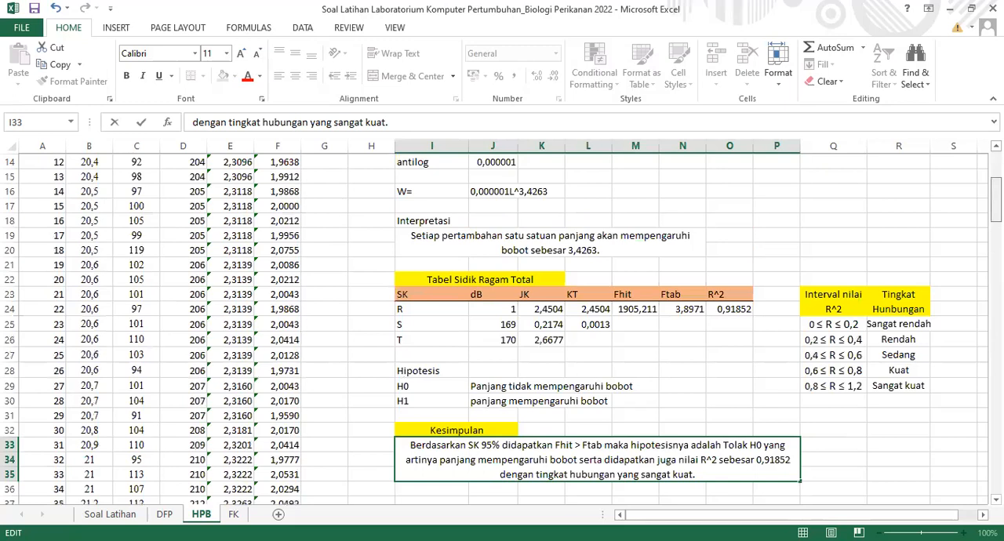
{"action": "scroll", "coordinate": [502, 330], "scroll_direction": "down", "scroll_amount": 9}
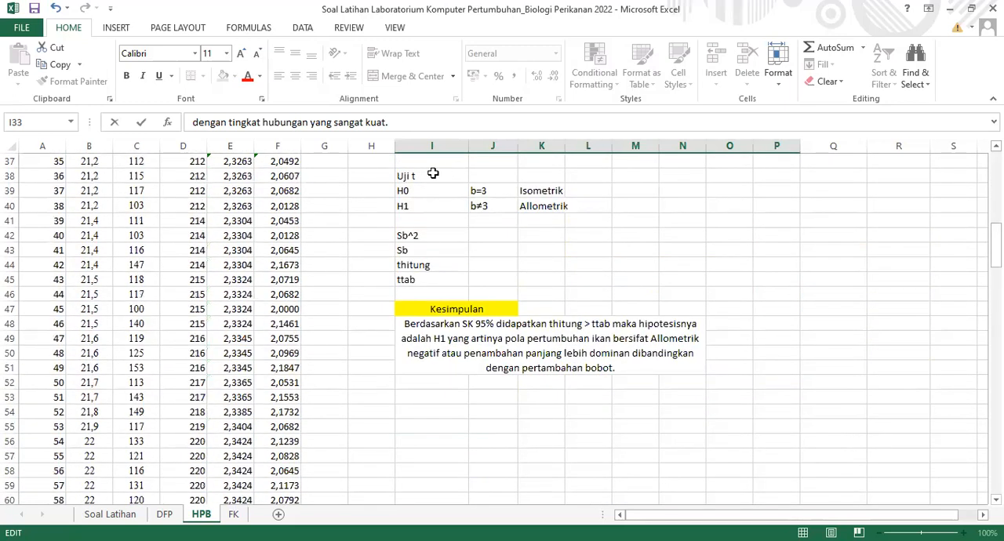
{"action": "left_click", "coordinate": [416, 177]}
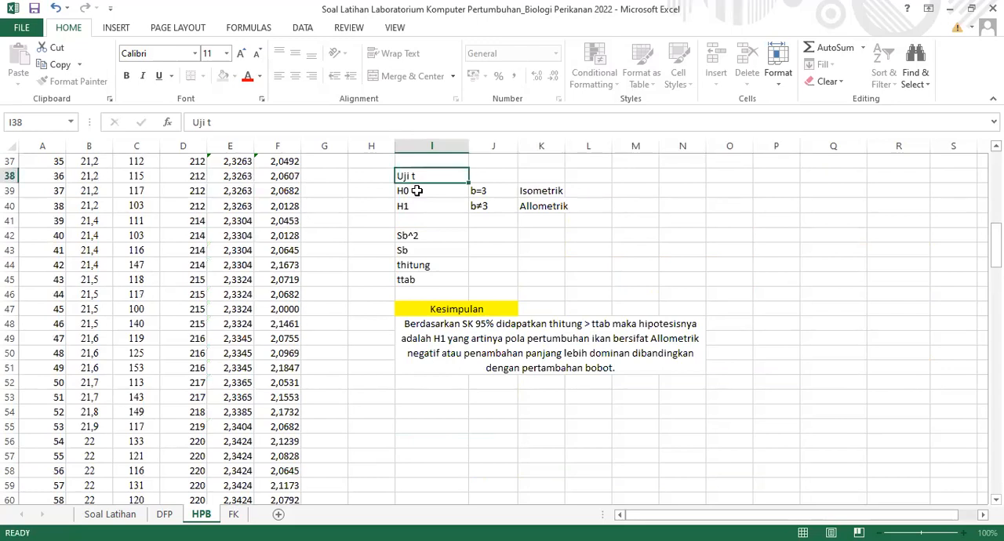
{"action": "left_click", "coordinate": [416, 190]}
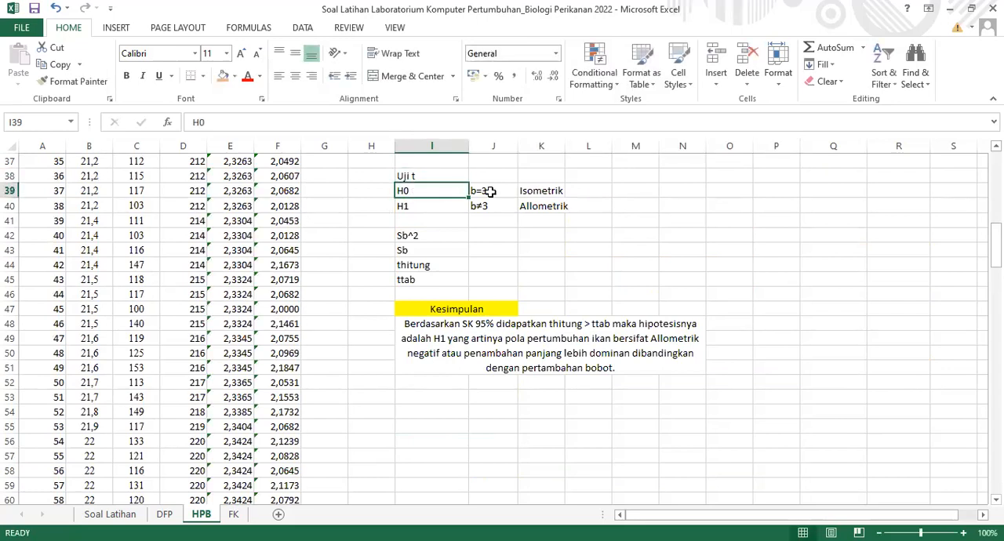
{"action": "left_click", "coordinate": [546, 191]}
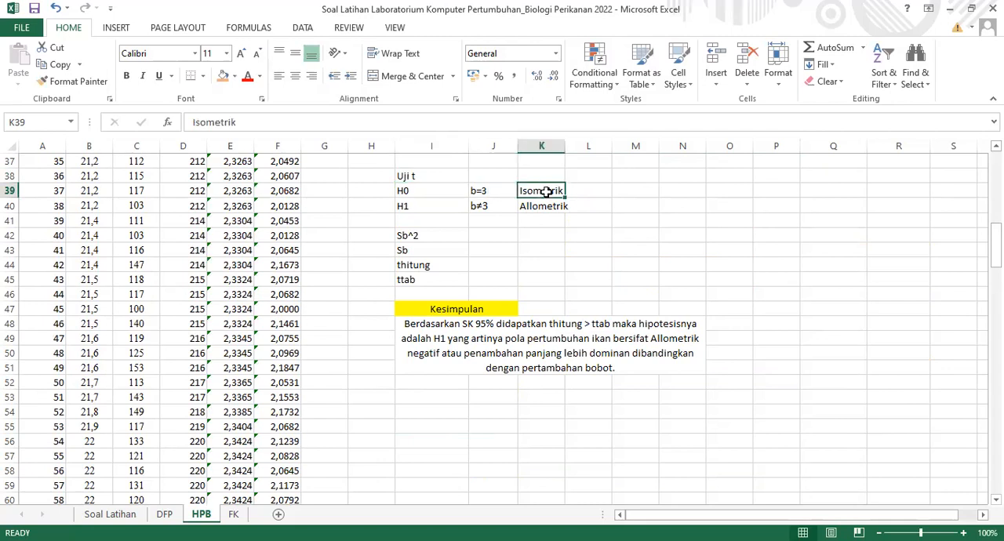
{"action": "left_click", "coordinate": [445, 203]}
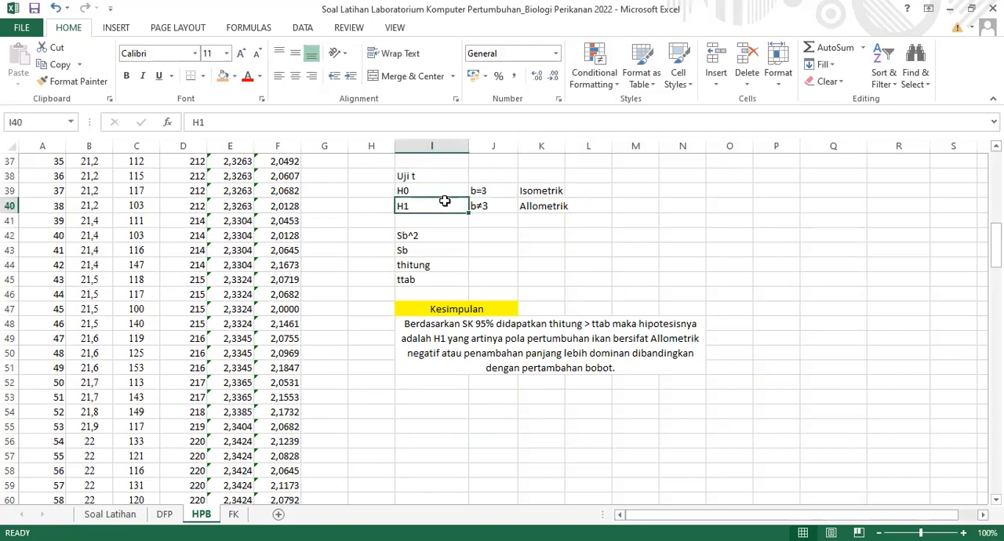
{"action": "left_click", "coordinate": [485, 206]}
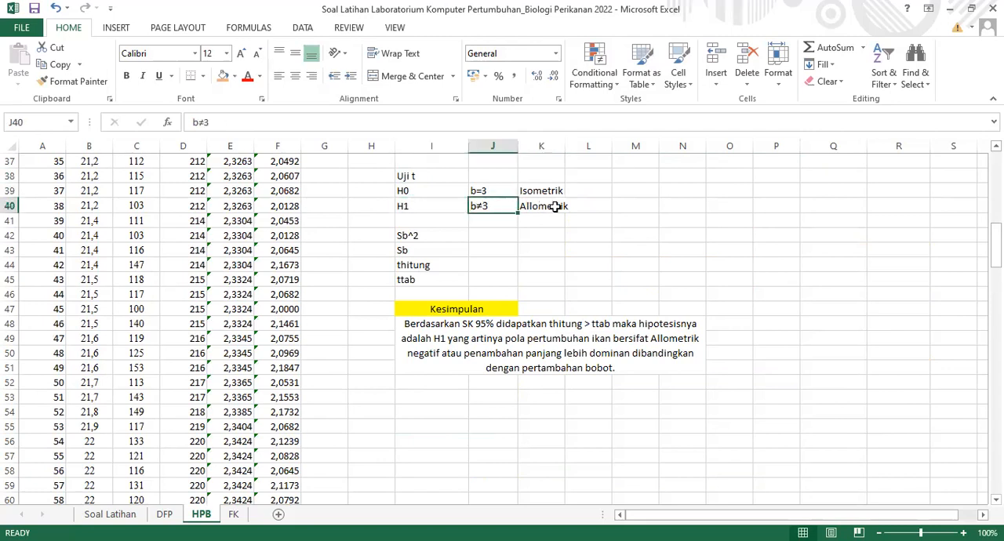
{"action": "left_click", "coordinate": [555, 206]}
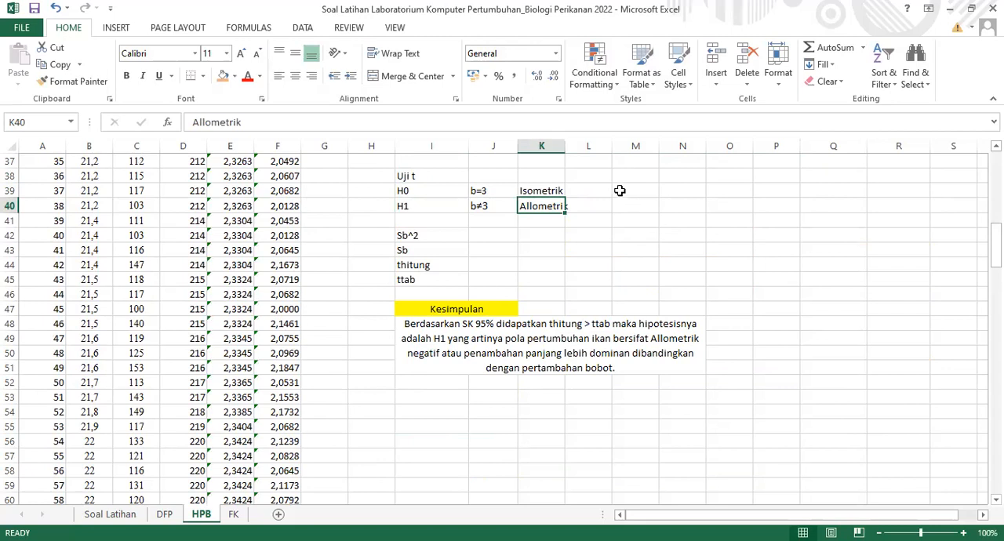
Widen column K so the word "Allometrik" in the Uji t hypotheses fits its cell
{"action": "left_click", "coordinate": [541, 234]}
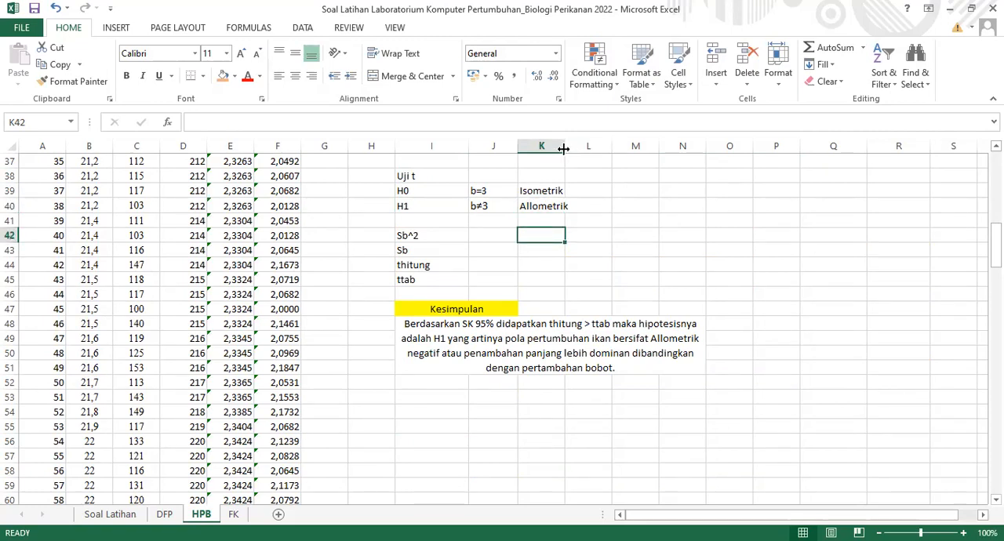
{"action": "double_click", "coordinate": [573, 151]}
{"action": "left_click", "coordinate": [543, 221]}
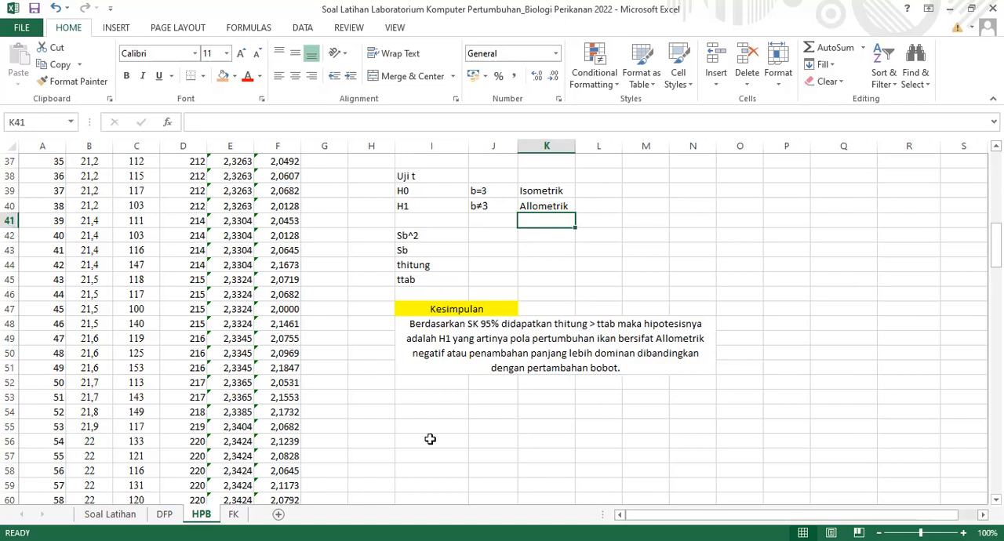
{"action": "key", "text": "alt+Tab"}
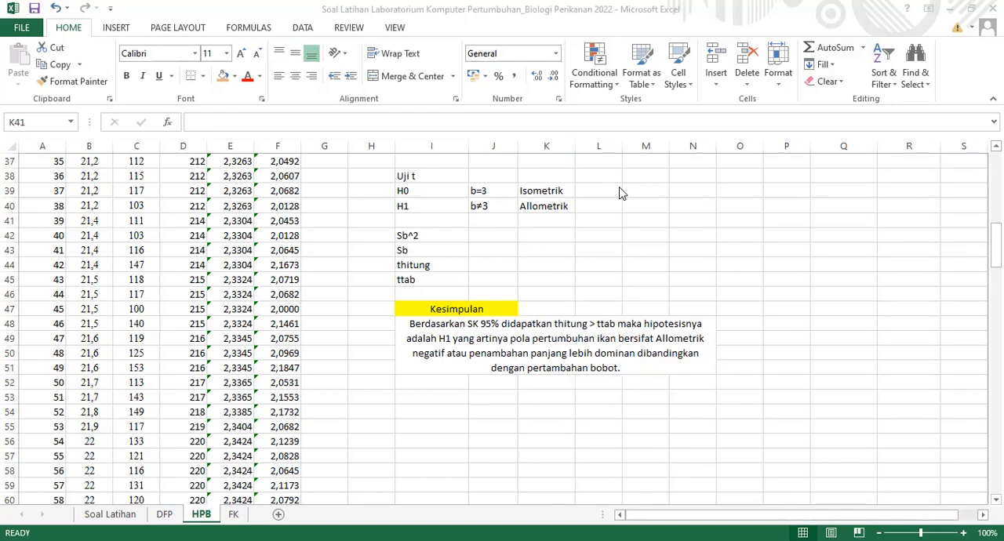
{"action": "left_click", "coordinate": [584, 207]}
{"action": "left_click", "coordinate": [556, 219]}
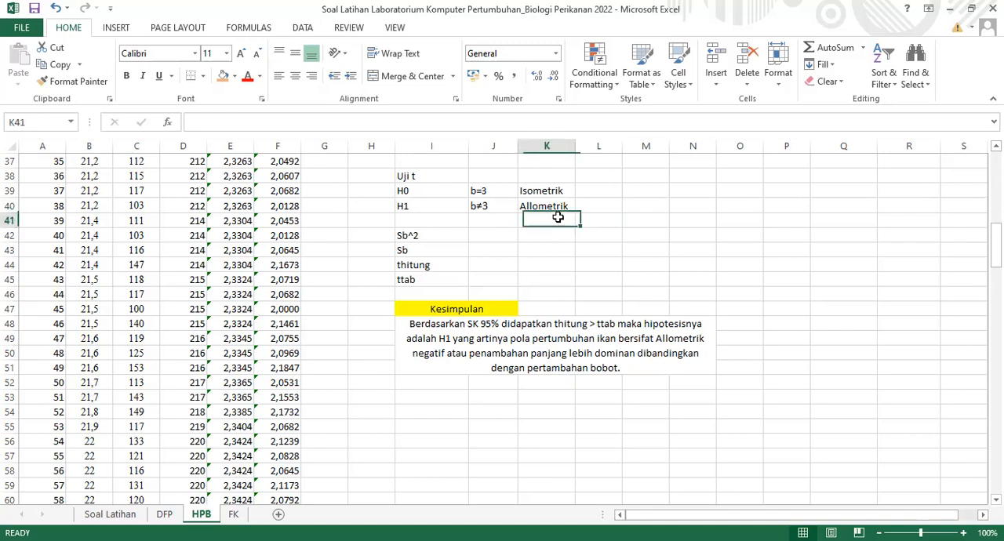
Enter "b>3" in L40 and "allomrtrik positif" in M40, and widen column M to fit the text
{"action": "left_click", "coordinate": [610, 209]}
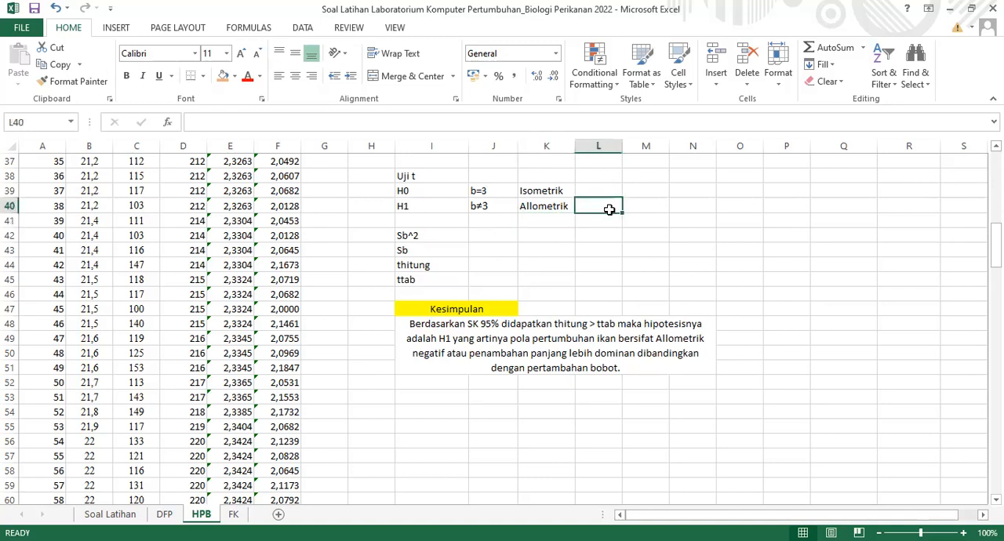
{"action": "type", "text": "b>"}
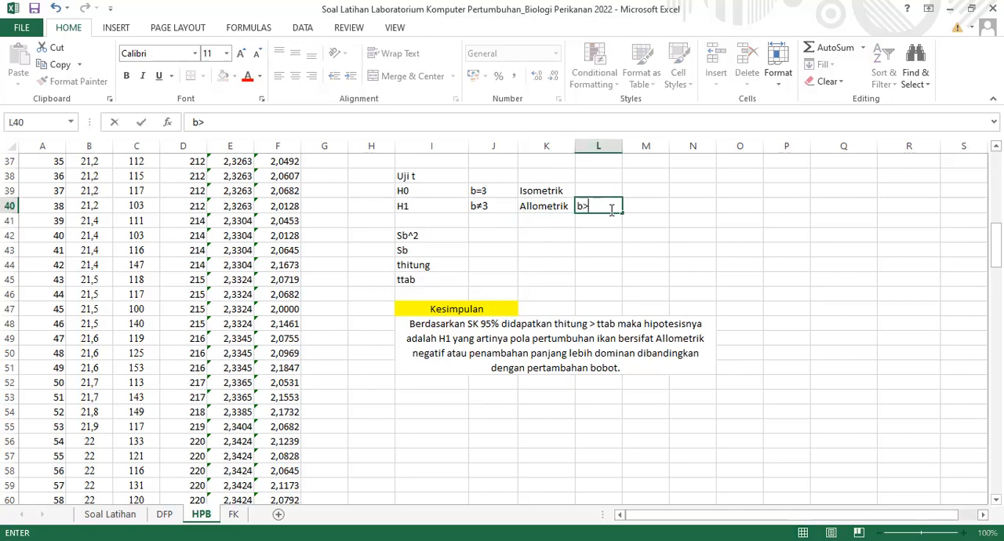
{"action": "type", "text": "3"}
{"action": "left_click", "coordinate": [658, 207]}
{"action": "type", "text": "allomrtik positif"}
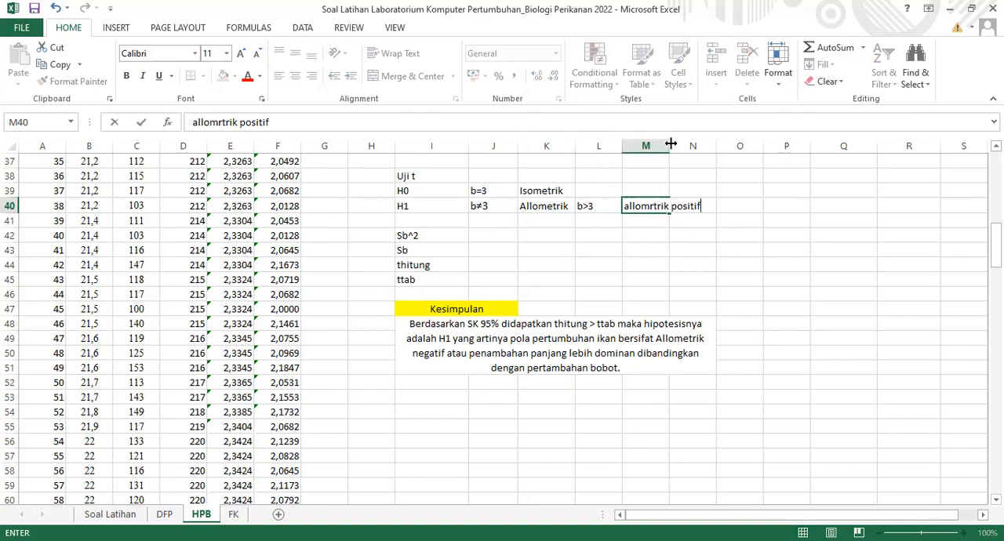
{"action": "key", "text": "Up"}
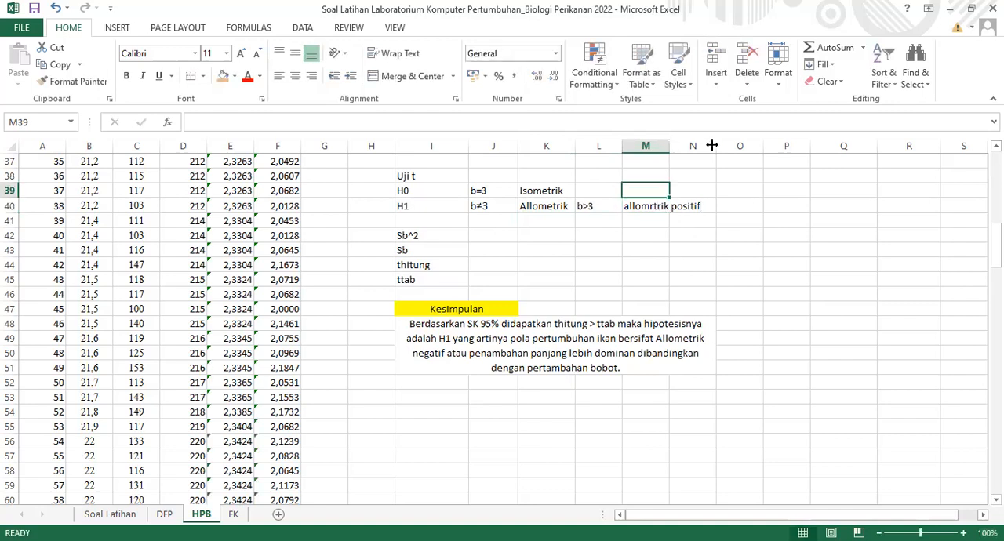
{"action": "left_click_drag", "start_coordinate": [670, 145], "coordinate": [712, 145]}
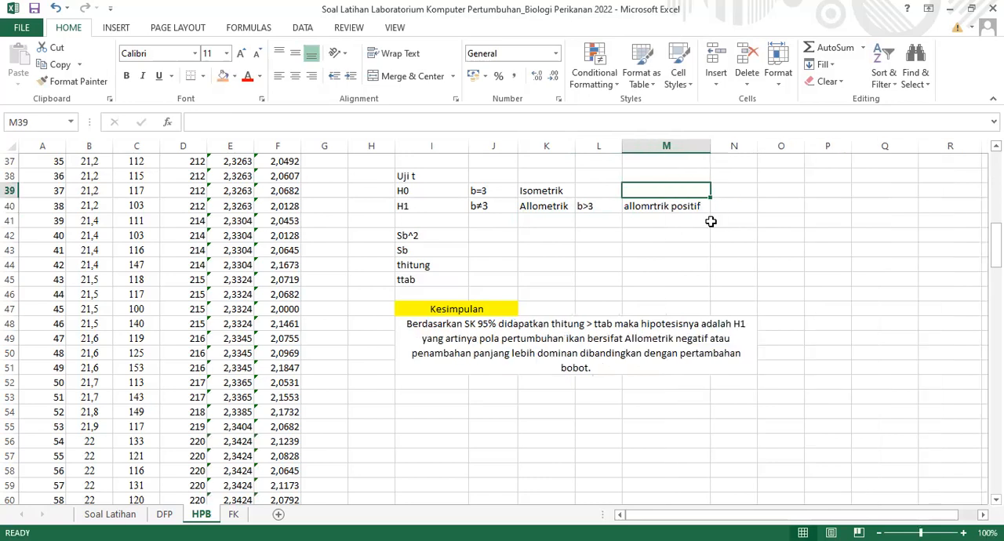
Enter "b<3" in L41 and "allomretrik negatif" in M41 as the second allometric case
{"action": "left_click", "coordinate": [597, 220]}
{"action": "type", "text": "b<3"}
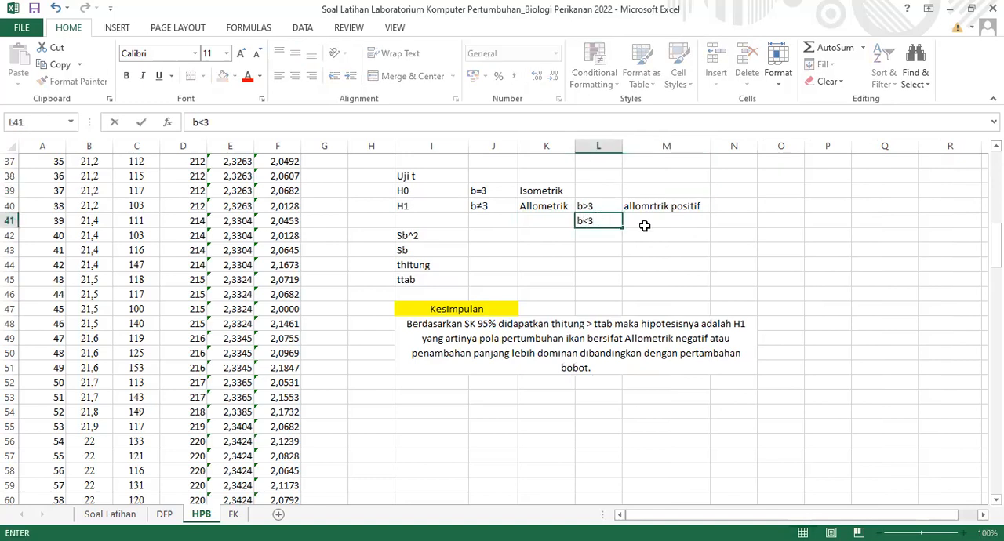
{"action": "left_click", "coordinate": [644, 226]}
{"action": "type", "text": "allomretrik"}
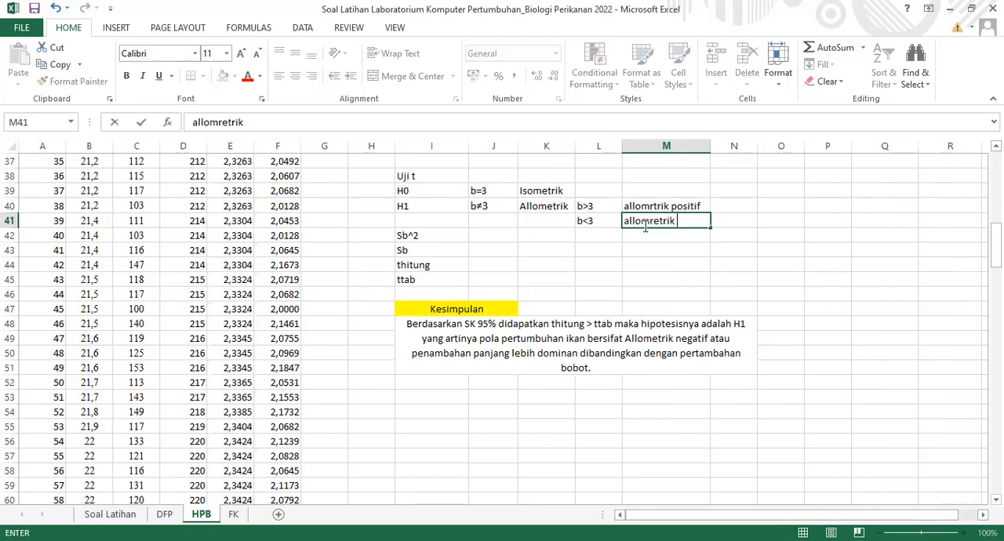
{"action": "type", "text": " negatif"}
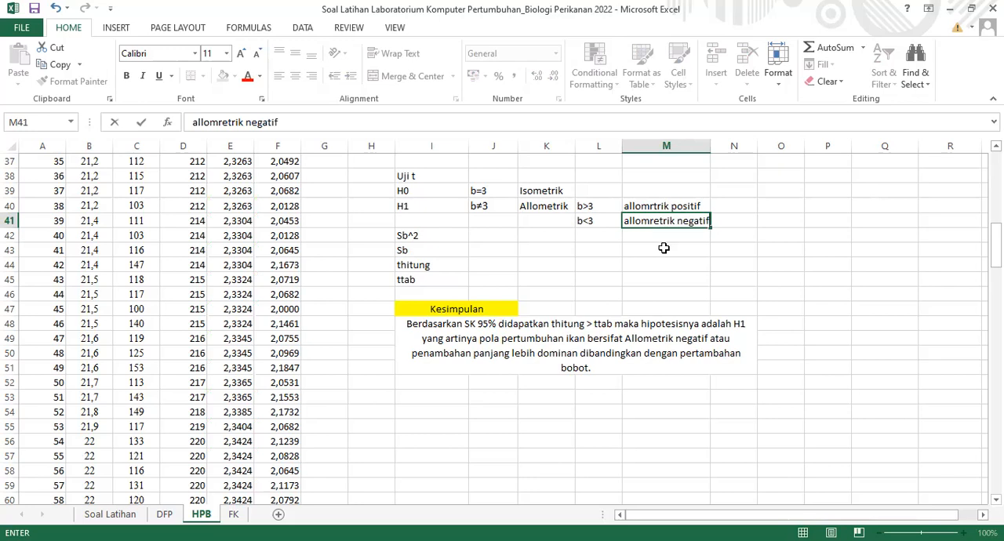
{"action": "left_click", "coordinate": [664, 248]}
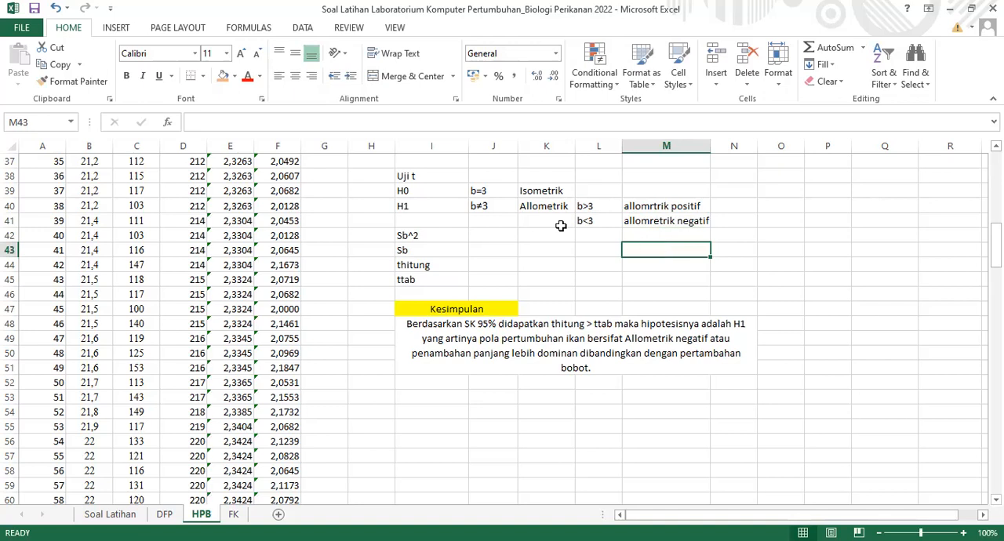
Replace "Tolak H0" with "H1" in the I33 regression conclusion and commit the text
{"action": "left_click", "coordinate": [493, 236]}
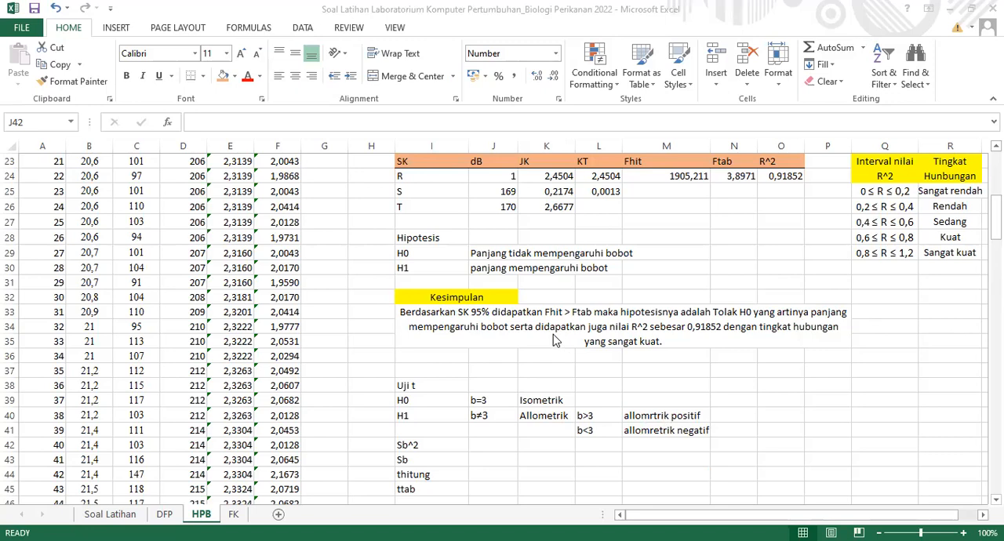
{"action": "left_click", "coordinate": [757, 316]}
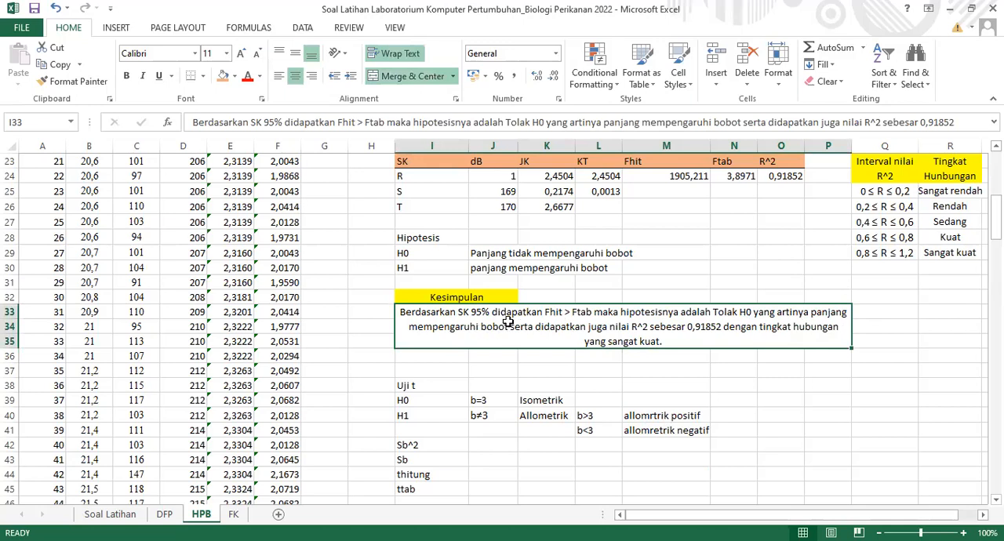
{"action": "double_click", "coordinate": [760, 312]}
{"action": "key", "text": "BackSpace"}
{"action": "key", "text": "BackSpace"}
{"action": "key", "text": "BackSpace"}
{"action": "key", "text": "BackSpace"}
{"action": "key", "text": "BackSpace"}
{"action": "key", "text": "BackSpace"}
{"action": "key", "text": "BackSpace"}
{"action": "key", "text": "BackSpace"}
{"action": "type", "text": "H"}
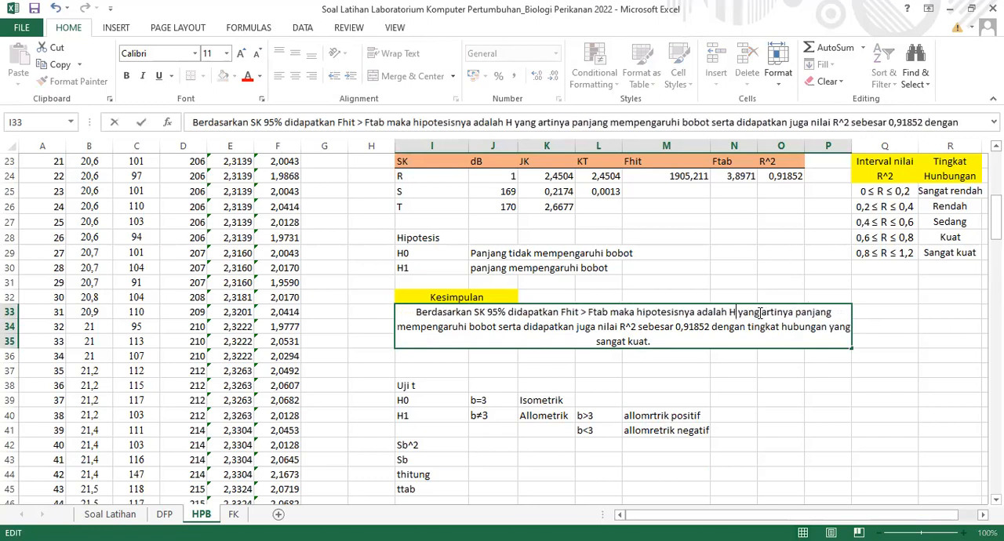
{"action": "type", "text": "1"}
{"action": "key", "text": "ctrl+Return"}
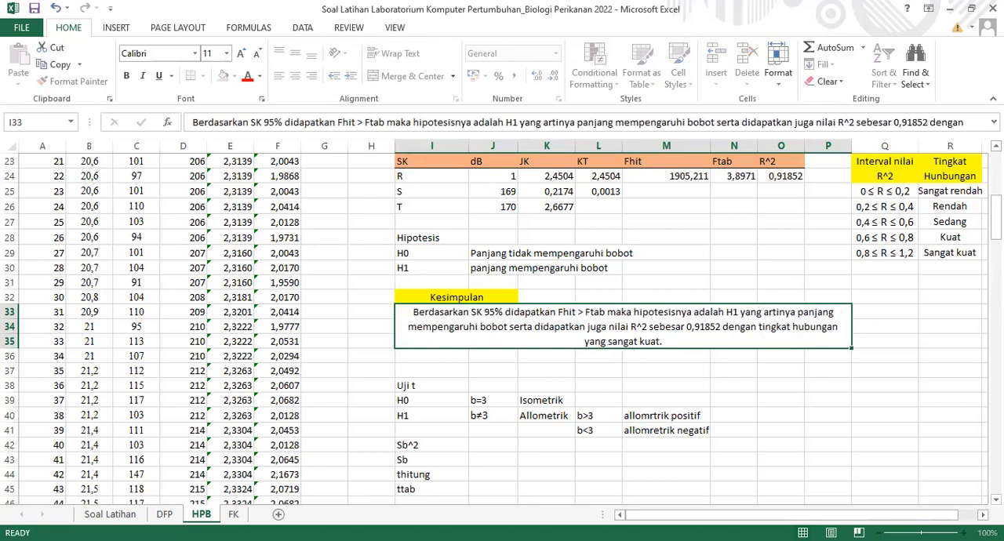
{"action": "left_click", "coordinate": [885, 312]}
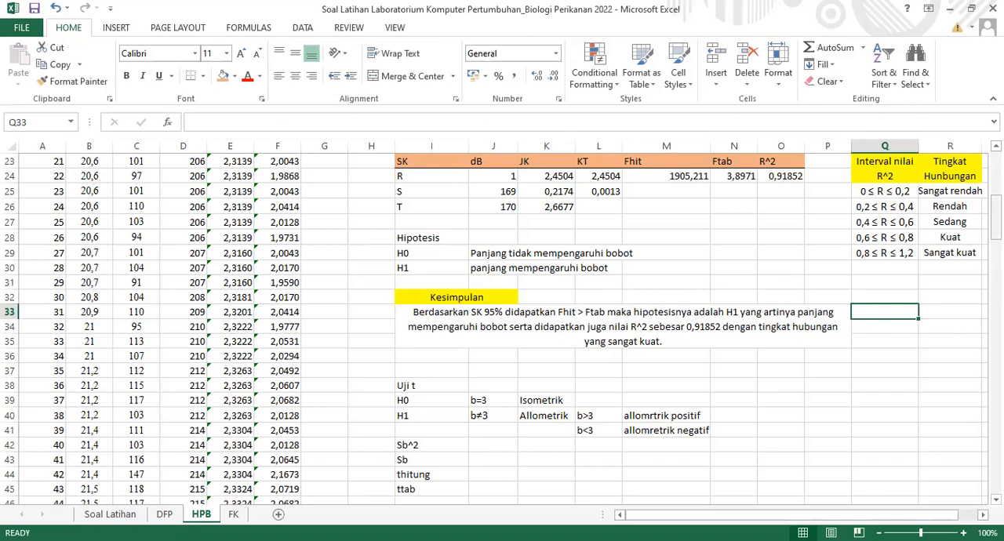
Start the Sb^2 formula in J42 as =L25/(J6, dividing the residual KT by a bracket that begins with the X^2 sum
{"action": "scroll", "coordinate": [502, 322], "scroll_direction": "down", "scroll_amount": 2}
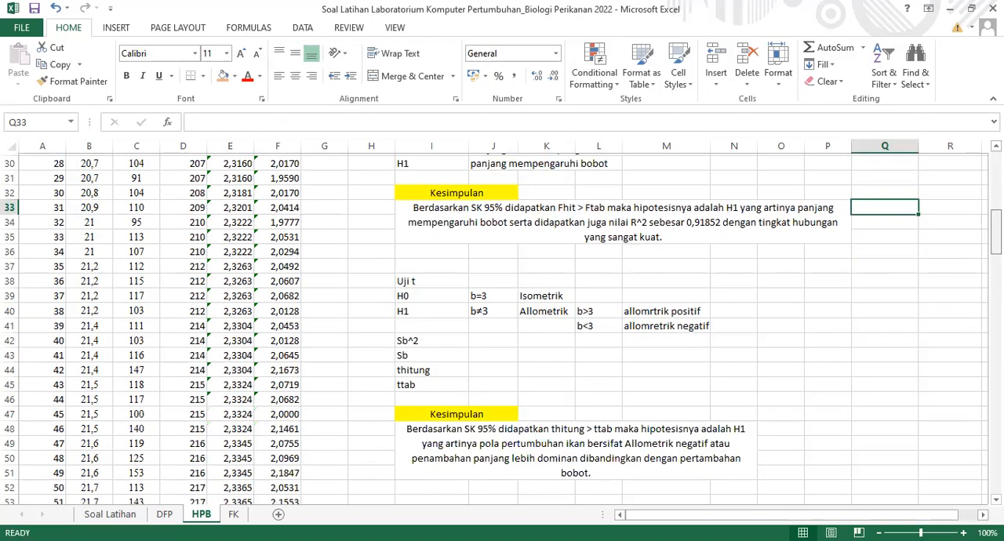
{"action": "scroll", "coordinate": [472, 243], "scroll_direction": "down", "scroll_amount": 3}
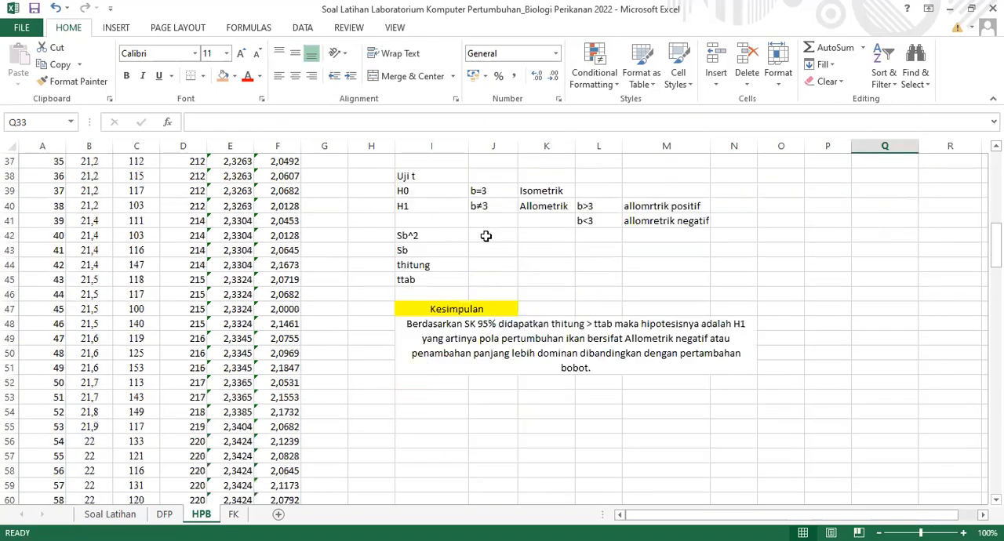
{"action": "left_click", "coordinate": [486, 235]}
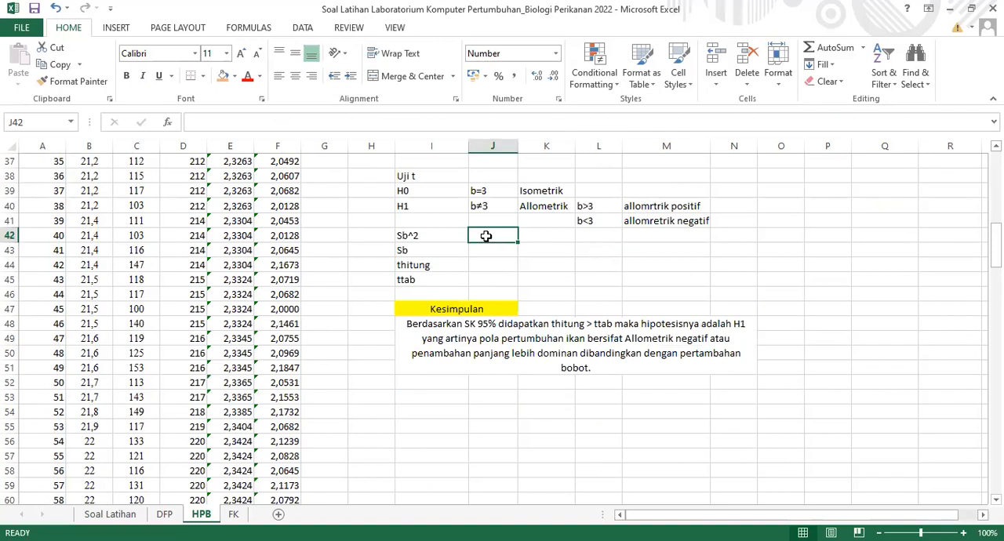
{"action": "type", "text": "="}
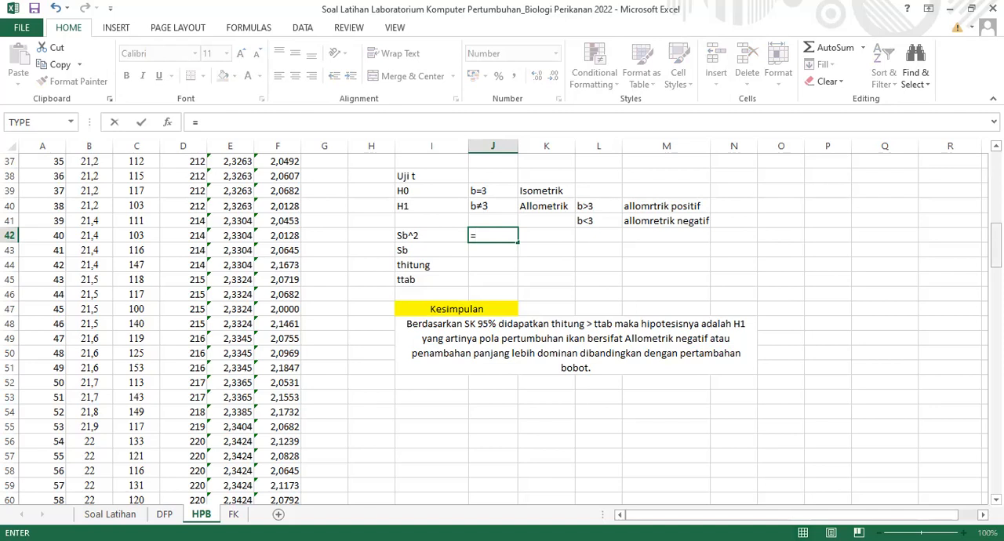
{"action": "scroll", "coordinate": [494, 330], "scroll_direction": "up", "scroll_amount": 4}
{"action": "scroll", "coordinate": [601, 235], "scroll_direction": "up", "scroll_amount": 2}
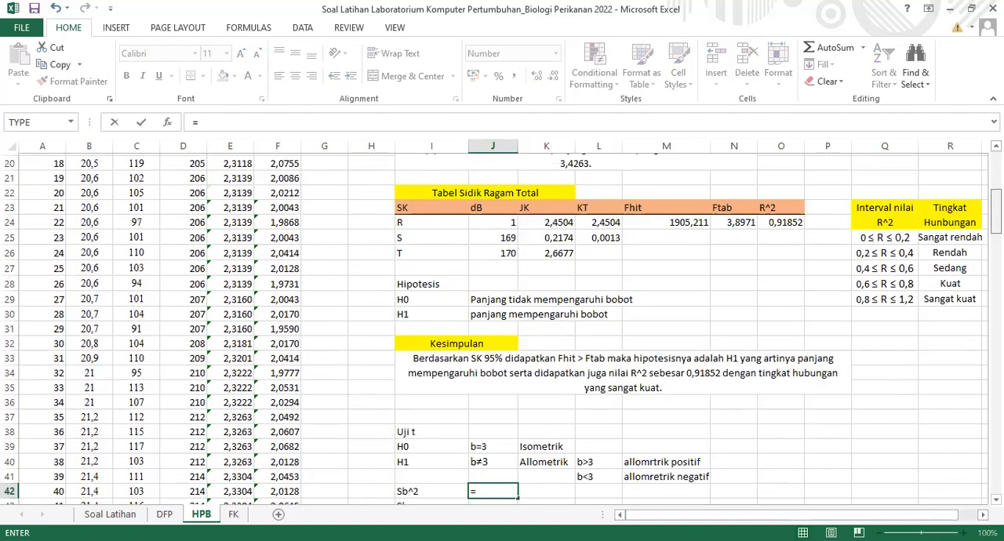
{"action": "left_click", "coordinate": [601, 236]}
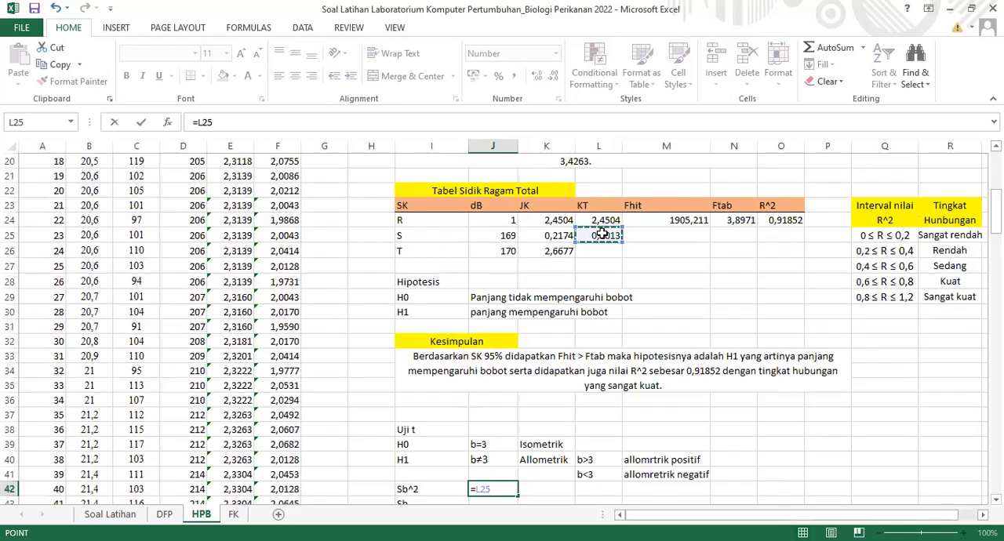
{"action": "type", "text": "/"}
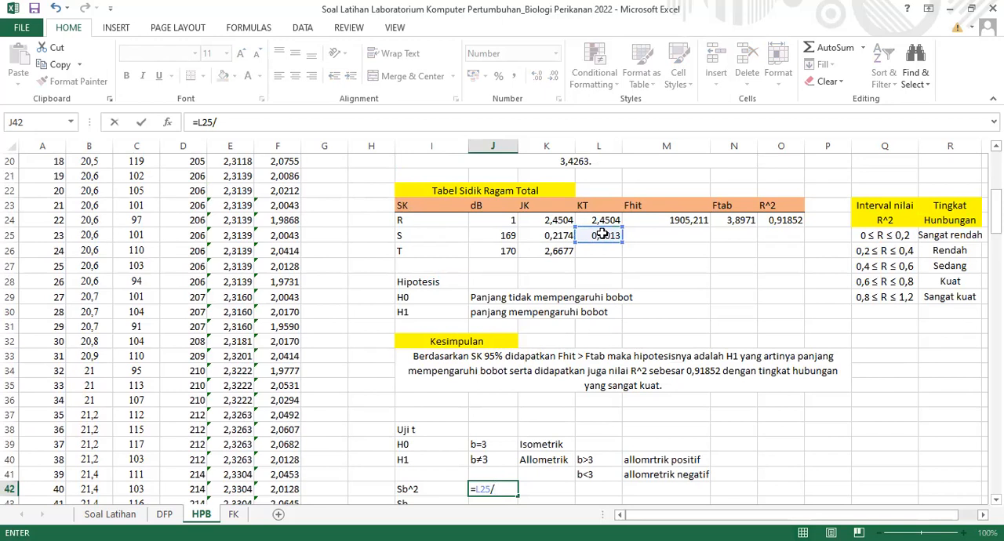
{"action": "type", "text": "("}
{"action": "scroll", "coordinate": [502, 328], "scroll_direction": "down", "scroll_amount": 3}
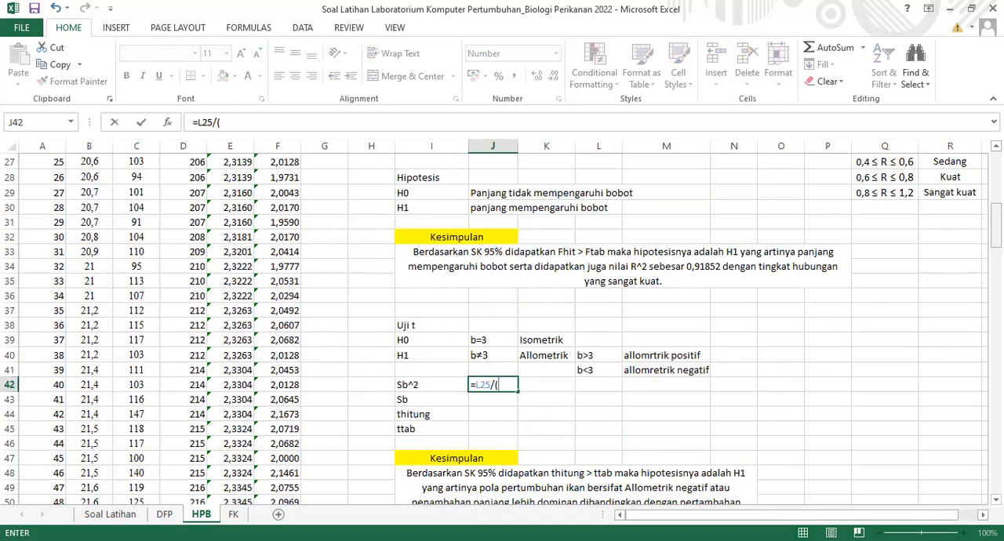
{"action": "scroll", "coordinate": [504, 162], "scroll_direction": "up", "scroll_amount": 7}
{"action": "left_click", "coordinate": [504, 162]}
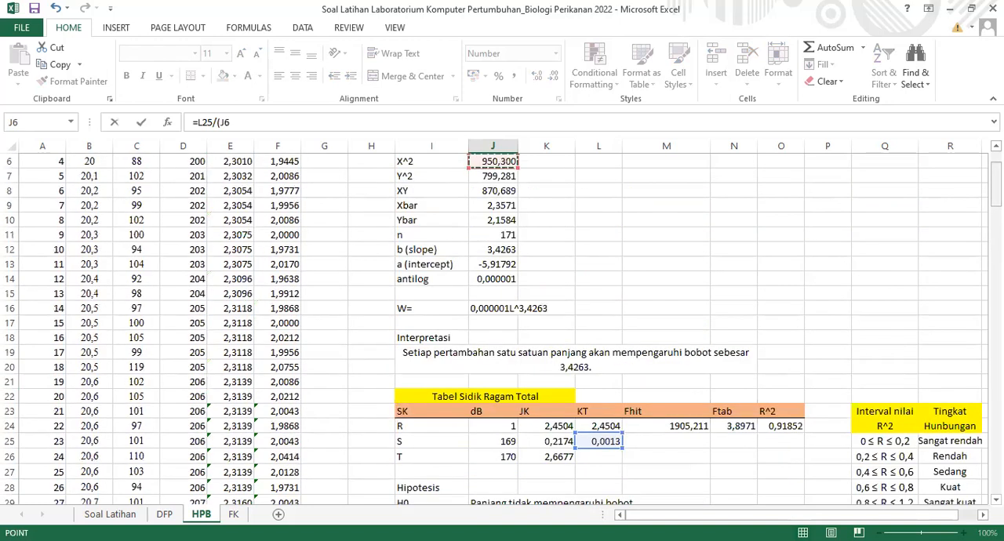
Extend the J42 formula with -((1/J11) to bring in the reciprocal of the sample size n
{"action": "scroll", "coordinate": [505, 330], "scroll_direction": "down", "scroll_amount": 5}
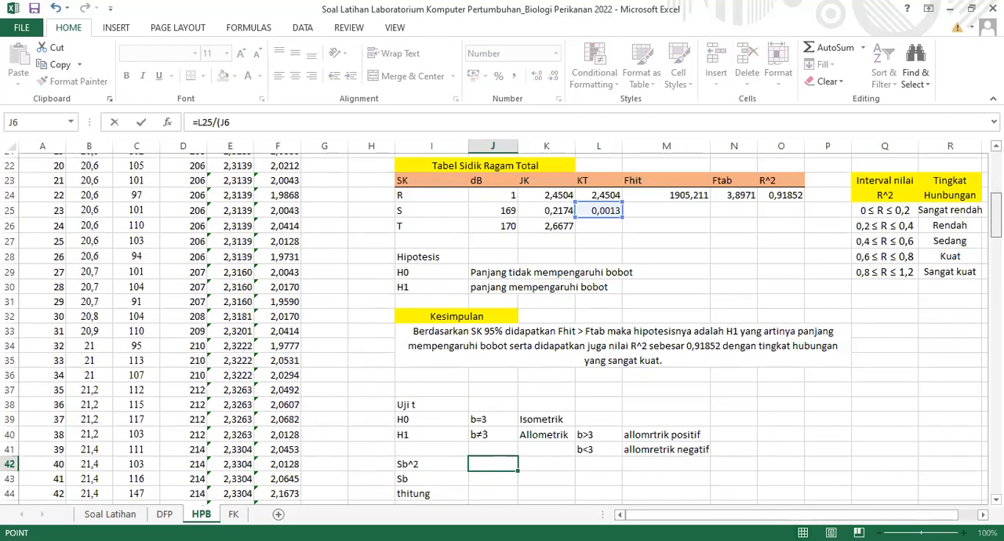
{"action": "scroll", "coordinate": [505, 330], "scroll_direction": "down", "scroll_amount": 2}
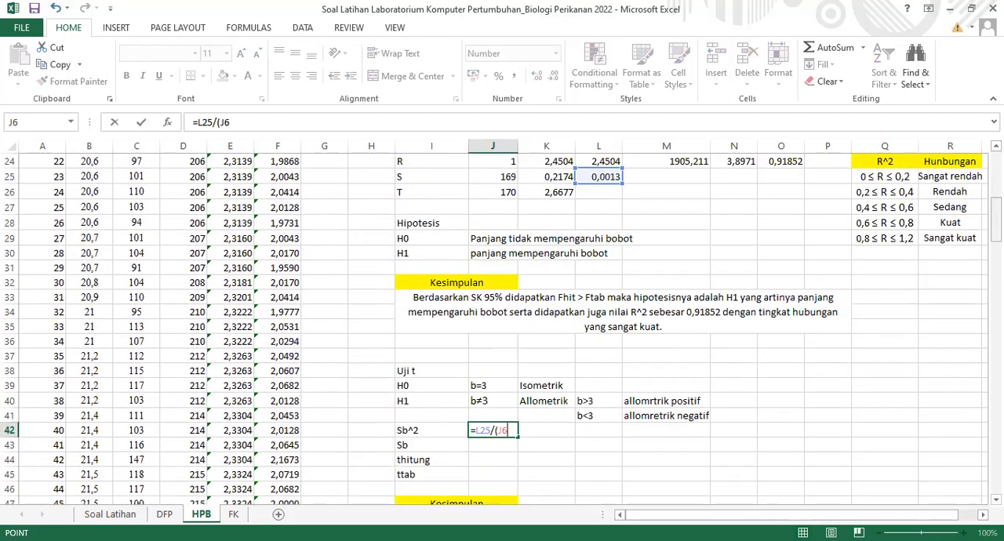
{"action": "type", "text": "-(("}
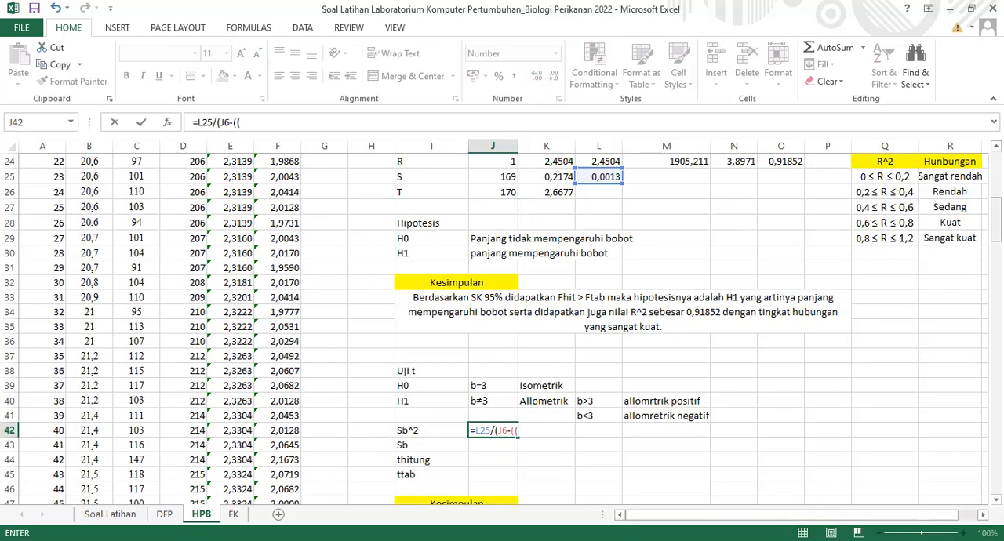
{"action": "type", "text": "1/"}
{"action": "scroll", "coordinate": [494, 325], "scroll_direction": "up", "scroll_amount": 2}
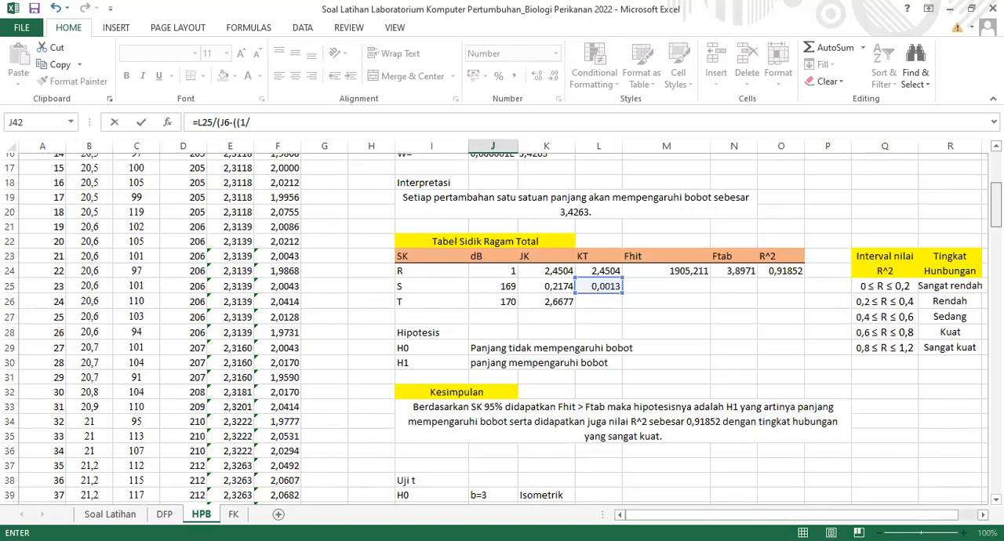
{"action": "scroll", "coordinate": [504, 193], "scroll_direction": "up", "scroll_amount": 3}
{"action": "left_click", "coordinate": [504, 192]}
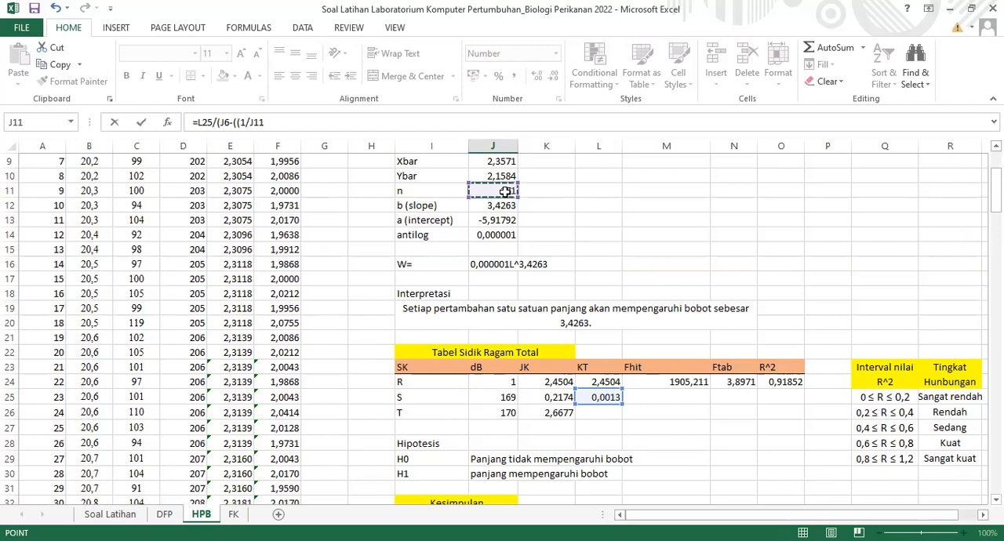
{"action": "type", "text": ")"}
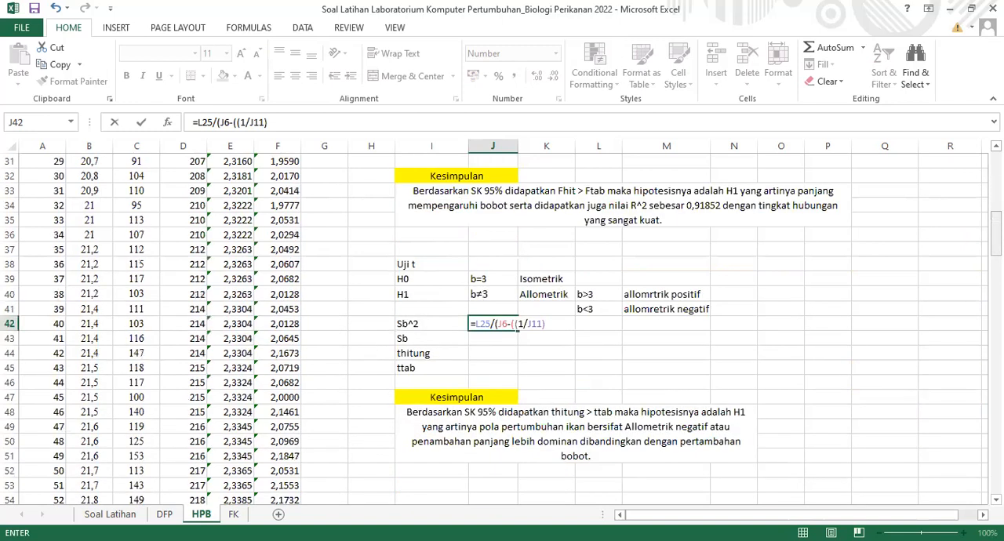
Complete the J42 formula with *(J4^2))) using the squared X sum, and commit =L25/(J6-((1/J11)*(J4^2)))
{"action": "type", "text": "*("}
{"action": "scroll", "coordinate": [487, 188], "scroll_direction": "up", "scroll_amount": 9}
{"action": "left_click", "coordinate": [476, 174]}
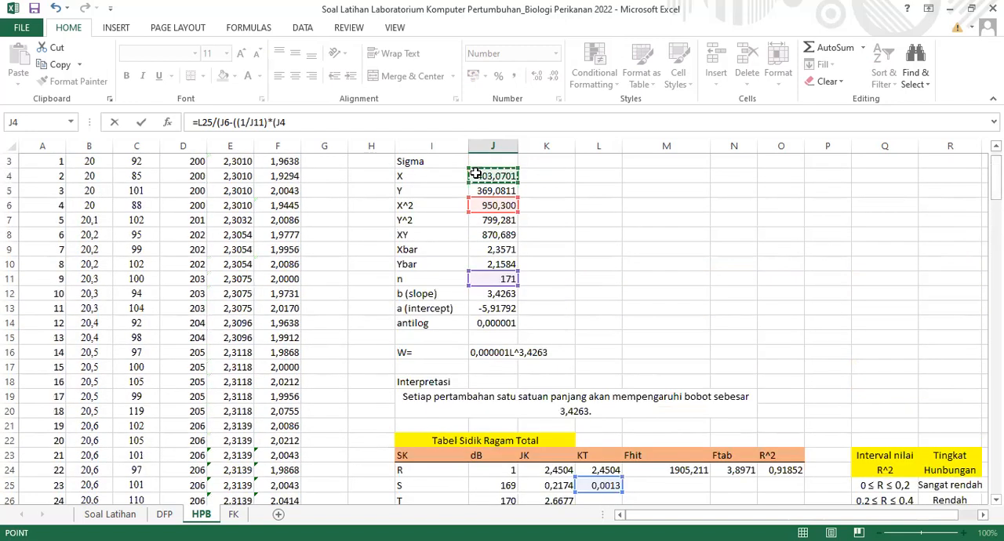
{"action": "type", "text": "^2"}
{"action": "type", "text": "))"}
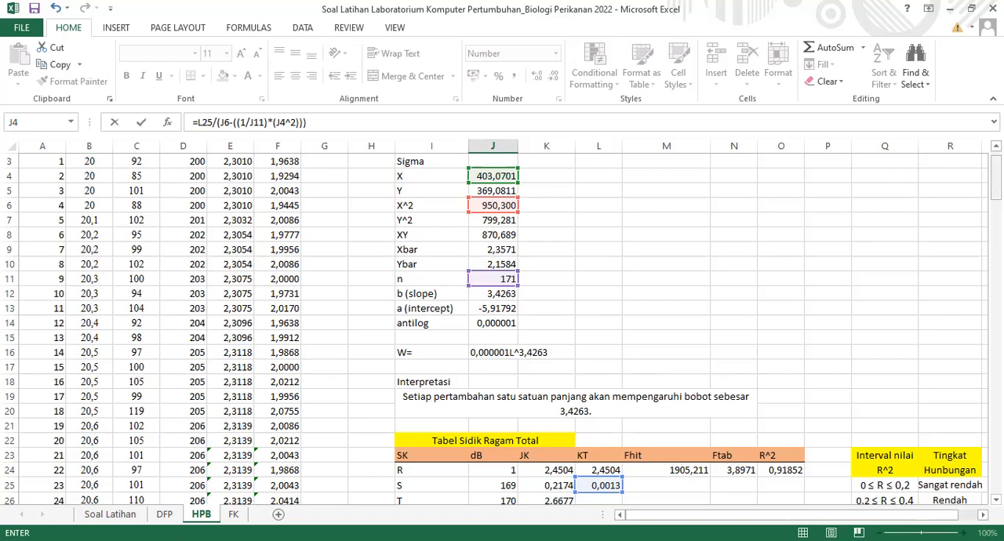
{"action": "scroll", "coordinate": [502, 330], "scroll_direction": "down", "scroll_amount": 6}
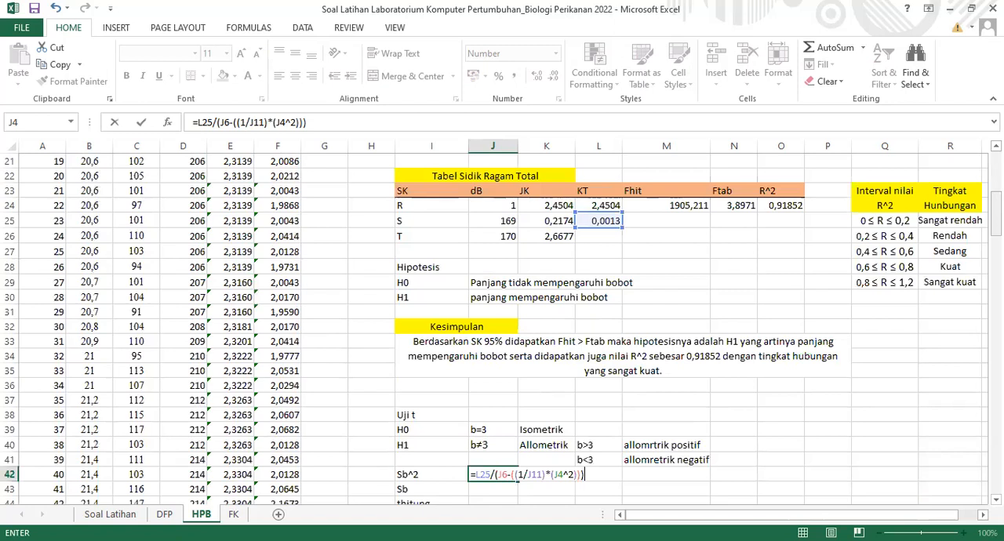
{"action": "key", "text": "Return"}
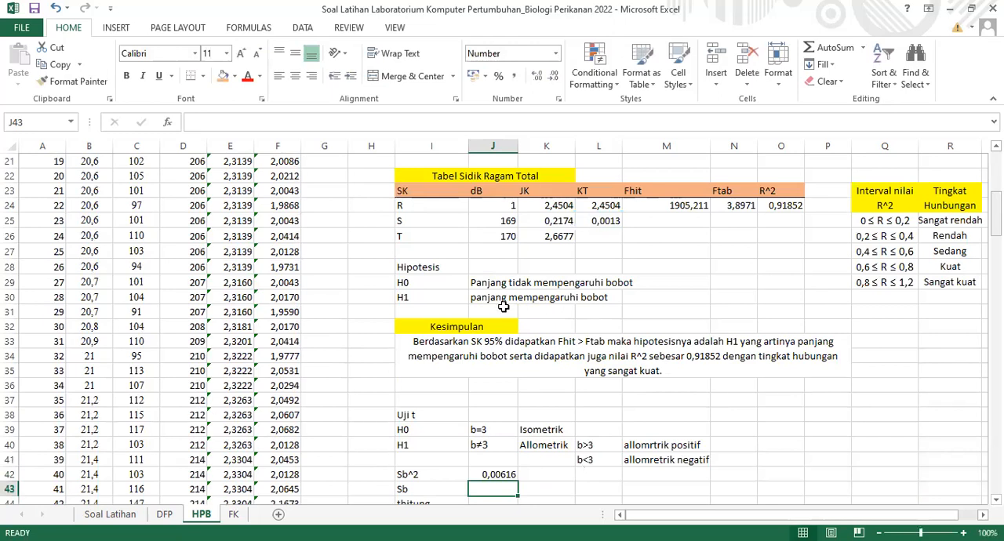
Calculate Sb in J43 as the square root of Sb^2 with =SQRT(J42)
{"action": "scroll", "coordinate": [478, 312], "scroll_direction": "down", "scroll_amount": 4}
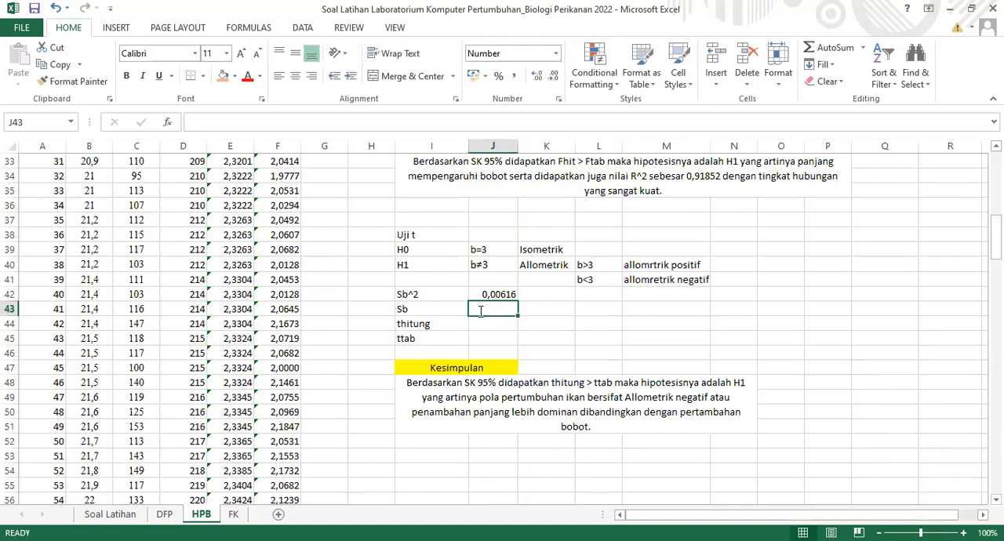
{"action": "type", "text": "="}
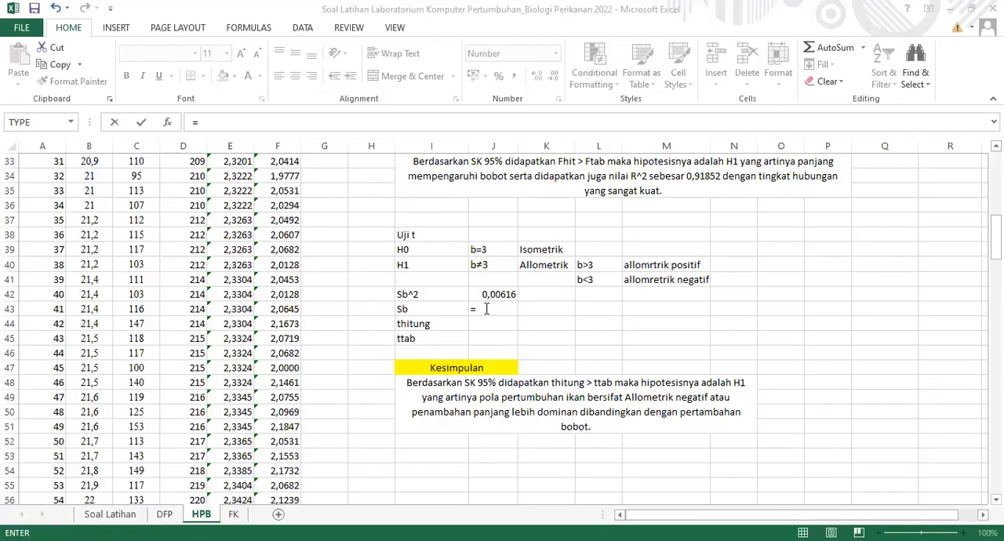
{"action": "left_click", "coordinate": [487, 309]}
{"action": "type", "text": "S"}
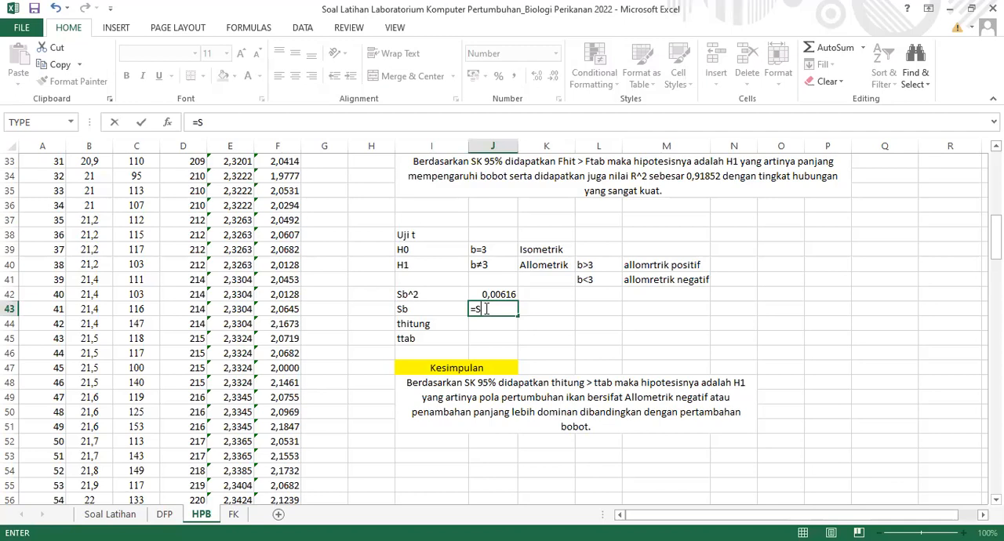
{"action": "type", "text": "QRT"}
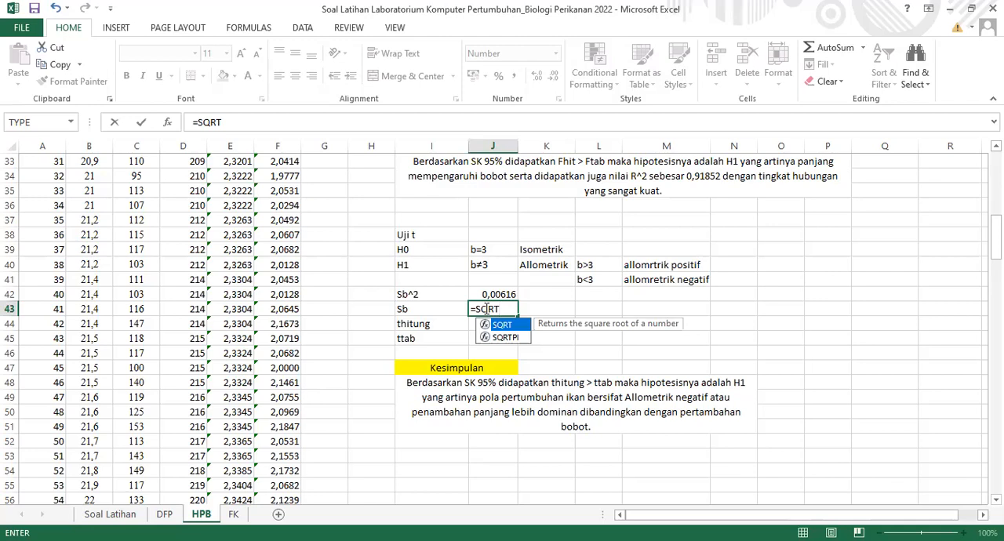
{"action": "type", "text": "("}
{"action": "left_click", "coordinate": [499, 295]}
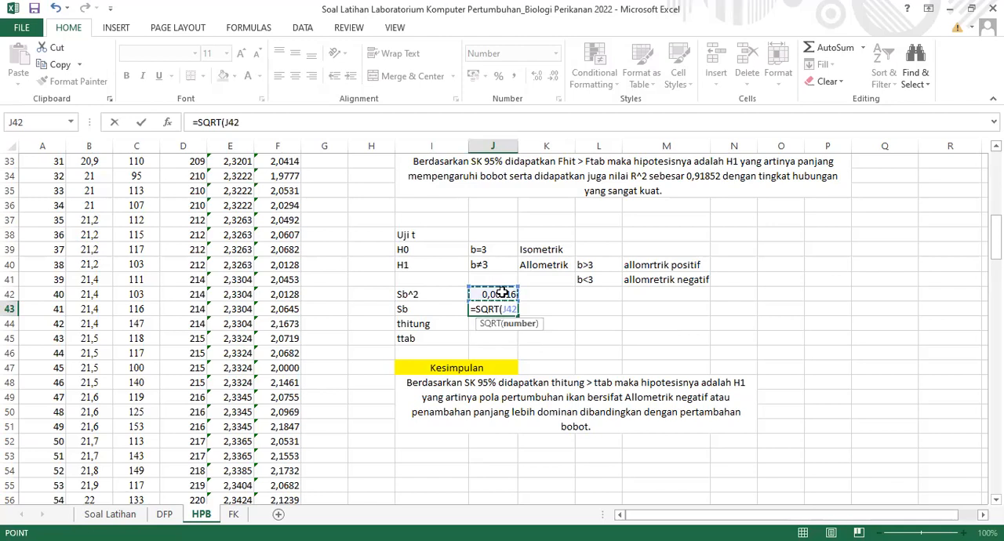
{"action": "key", "text": "Return"}
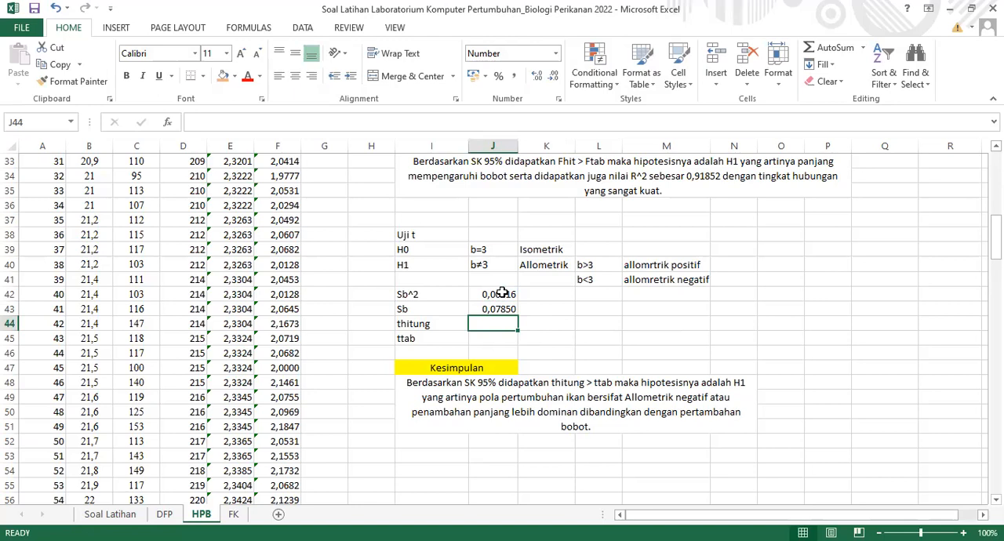
Calculate thitung in J44 from the slope b and Sb with the formula =ABS((J12-3)/J43)
{"action": "type", "text": "=A"}
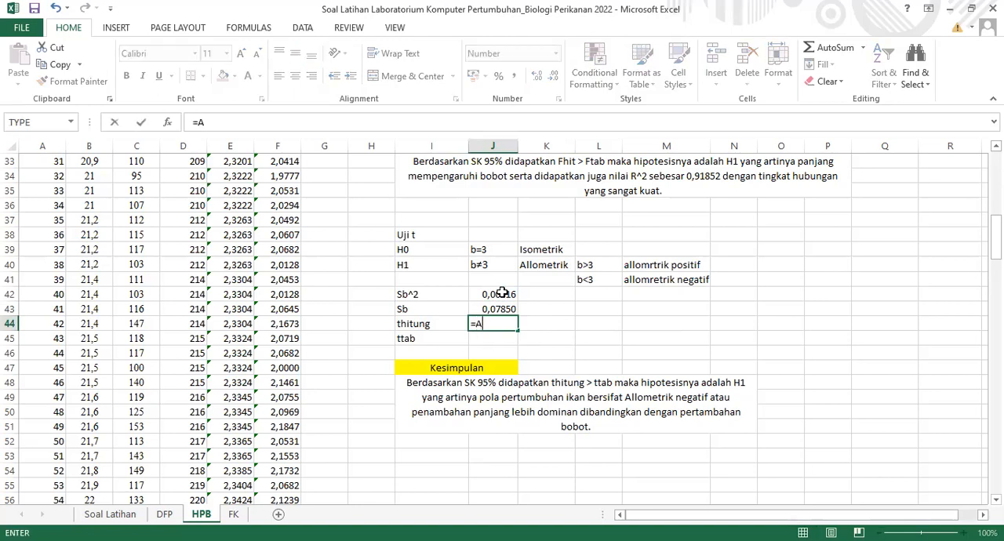
{"action": "type", "text": "BS(("}
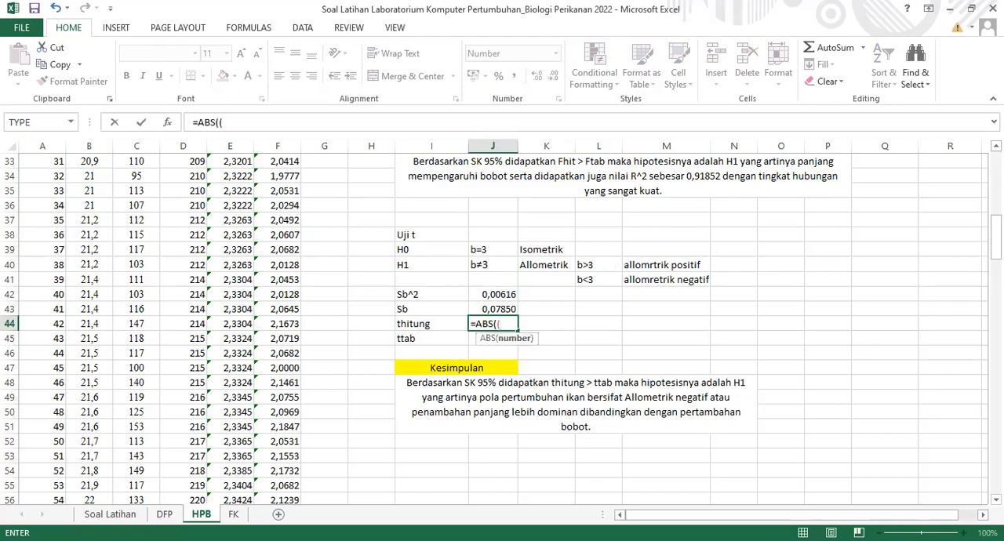
{"action": "scroll", "coordinate": [567, 219], "scroll_direction": "up", "scroll_amount": 8}
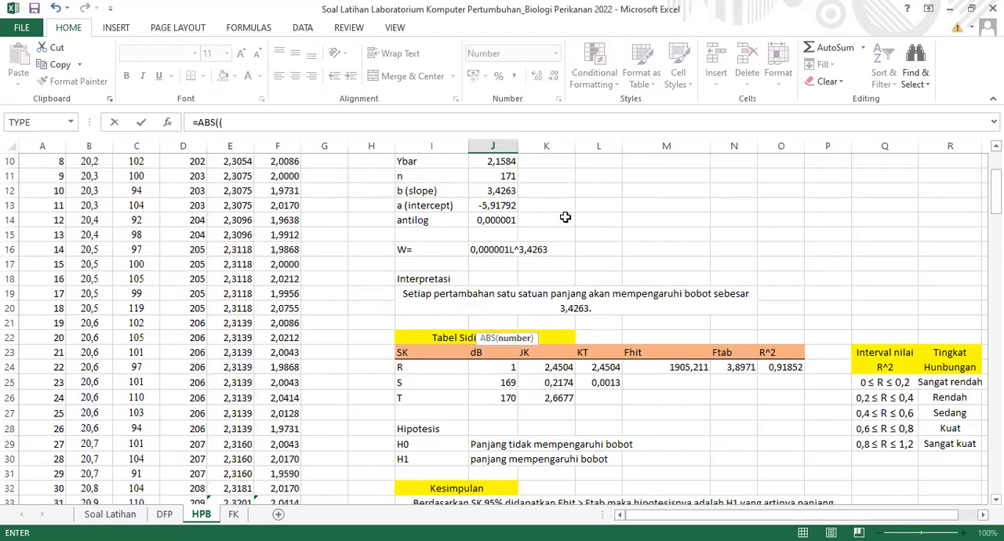
{"action": "left_click", "coordinate": [501, 191]}
{"action": "type", "text": "-3"}
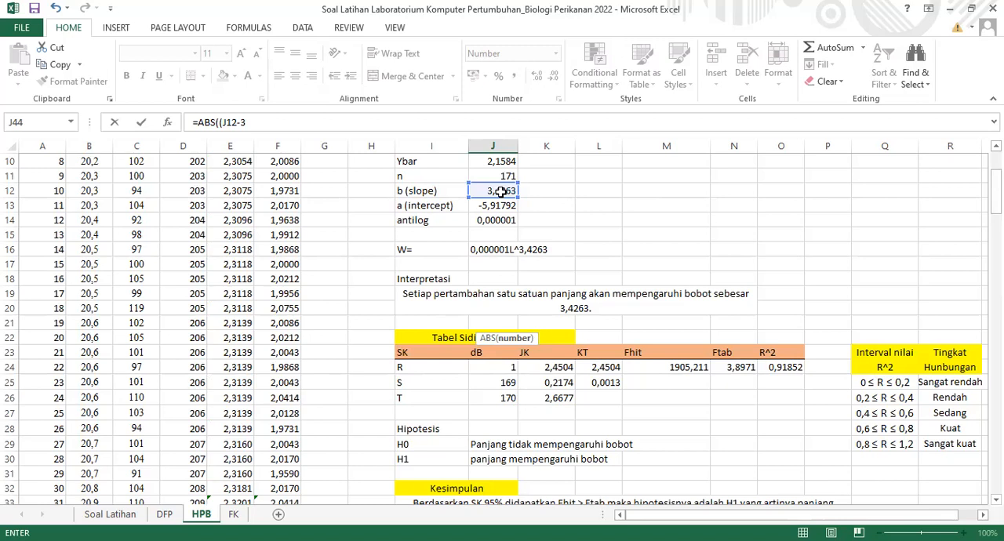
{"action": "type", "text": ")/"}
{"action": "scroll", "coordinate": [502, 329], "scroll_direction": "down", "scroll_amount": 6}
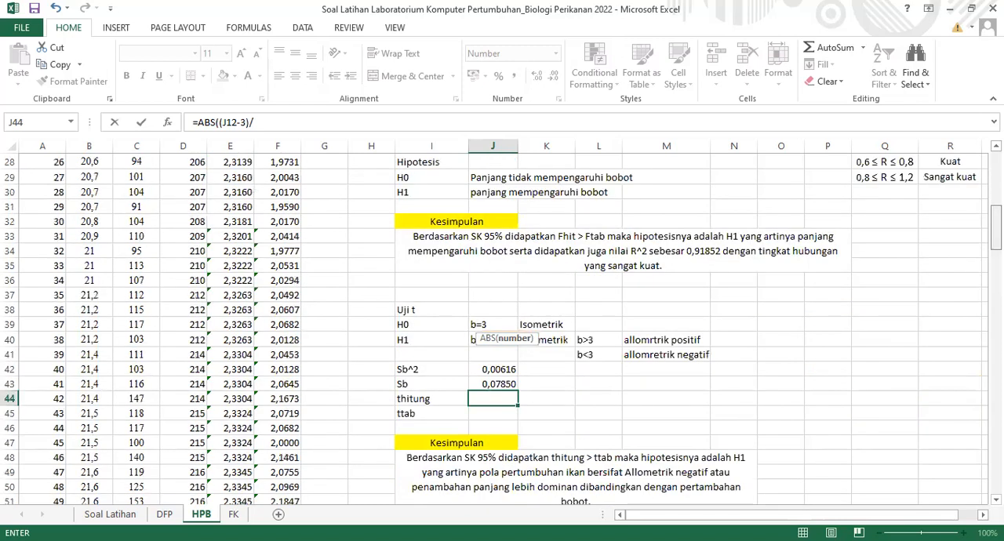
{"action": "left_click", "coordinate": [494, 384]}
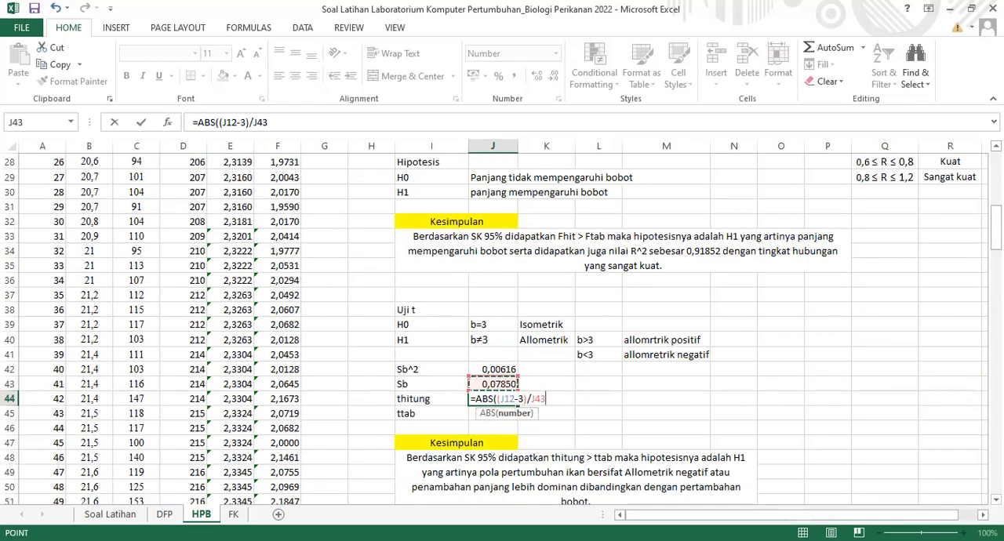
{"action": "type", "text": ")"}
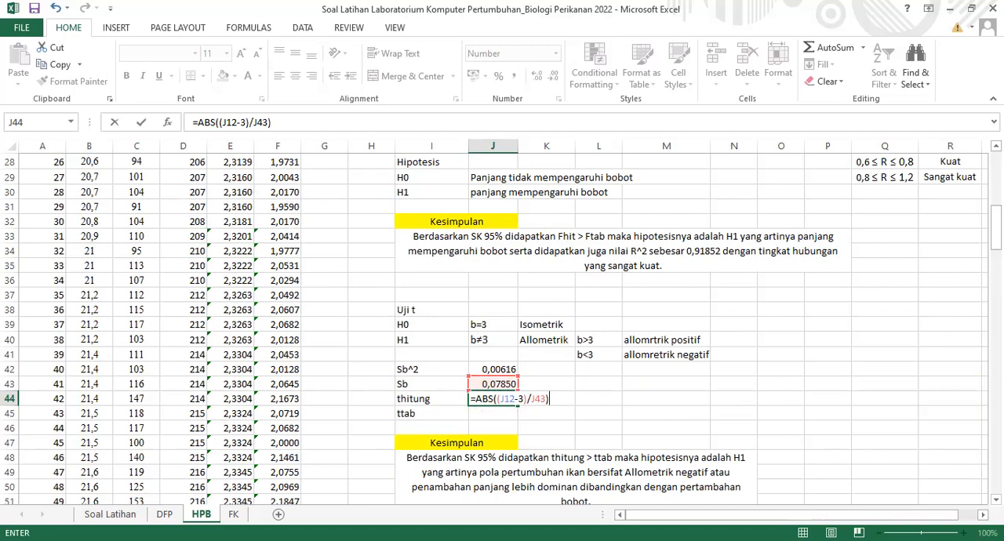
{"action": "key", "text": "Return"}
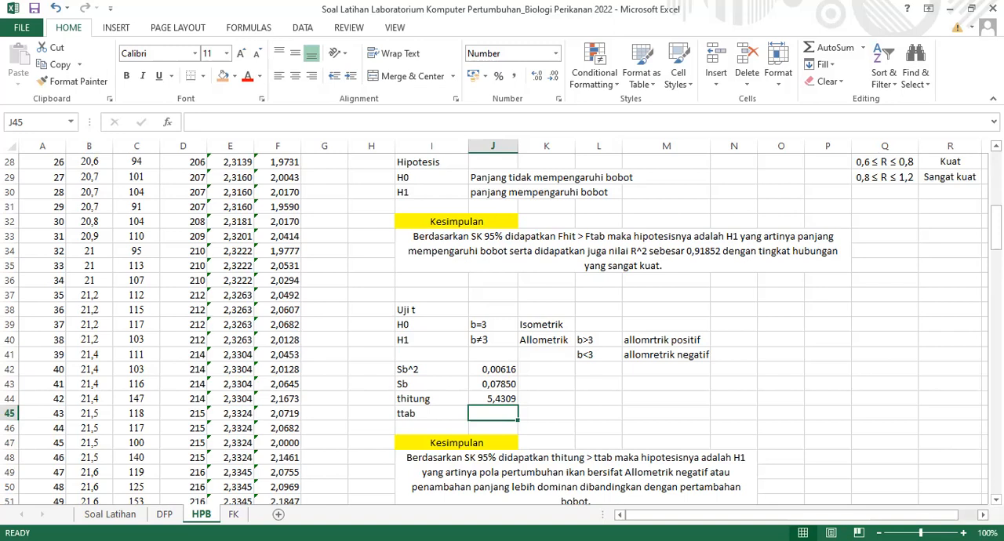
Calculate ttab in J45 with =TINV(0,05;J25), using the residual degrees of freedom from the Sidik Ragam table
{"action": "key", "text": "alt+Tab"}
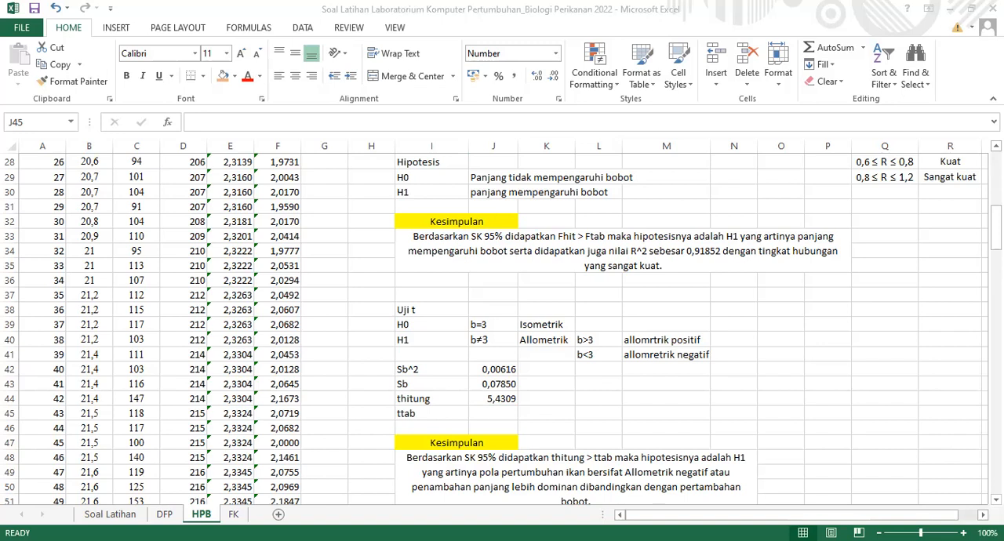
{"action": "left_click", "coordinate": [493, 416]}
{"action": "type", "text": "=I"}
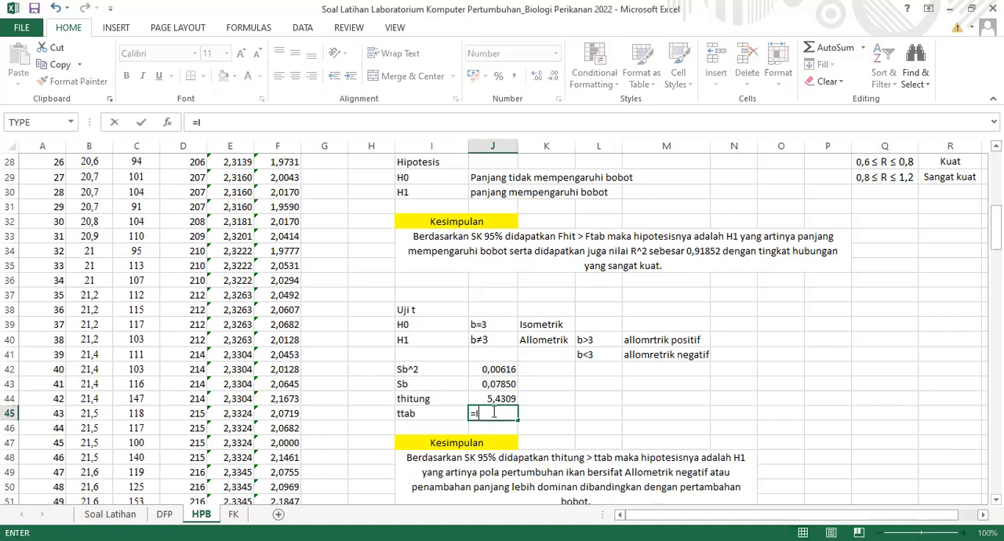
{"action": "type", "text": "TINV"}
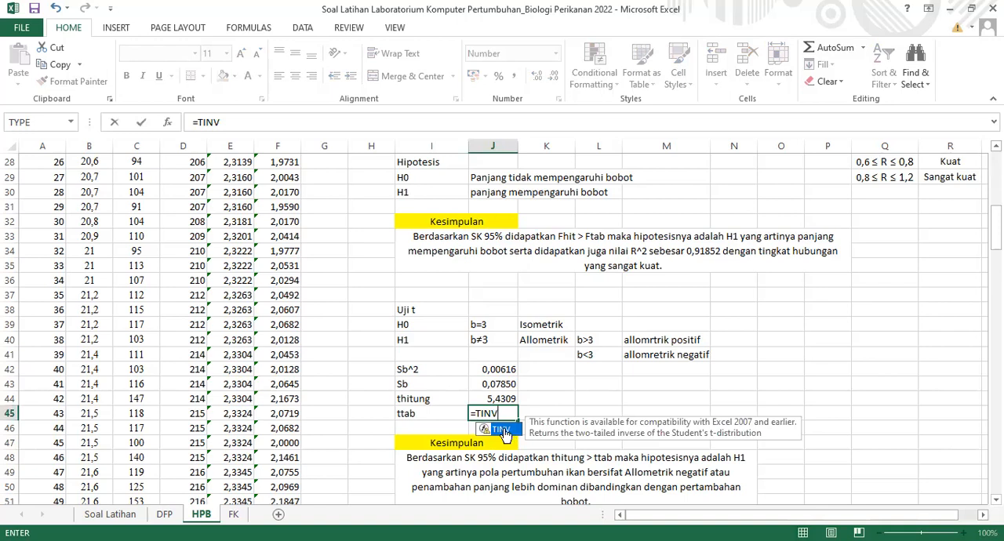
{"action": "double_click", "coordinate": [503, 431]}
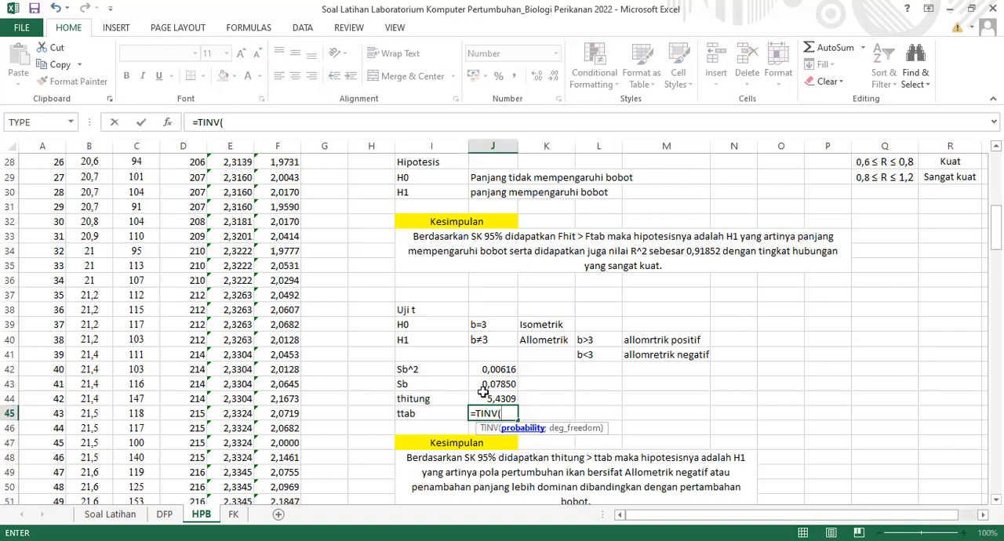
{"action": "type", "text": "0,05;"}
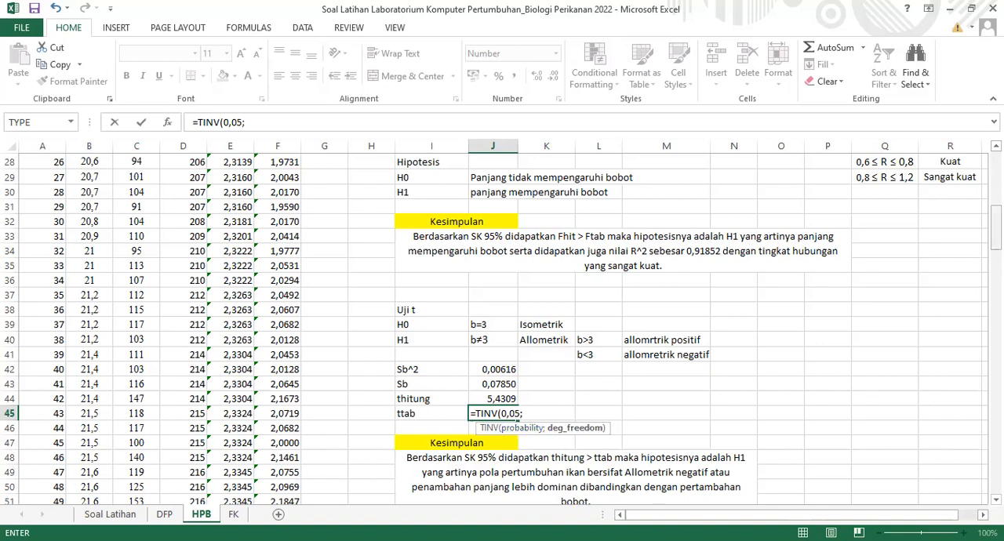
{"action": "scroll", "coordinate": [502, 220], "scroll_direction": "up", "scroll_amount": 2}
{"action": "left_click", "coordinate": [502, 220]}
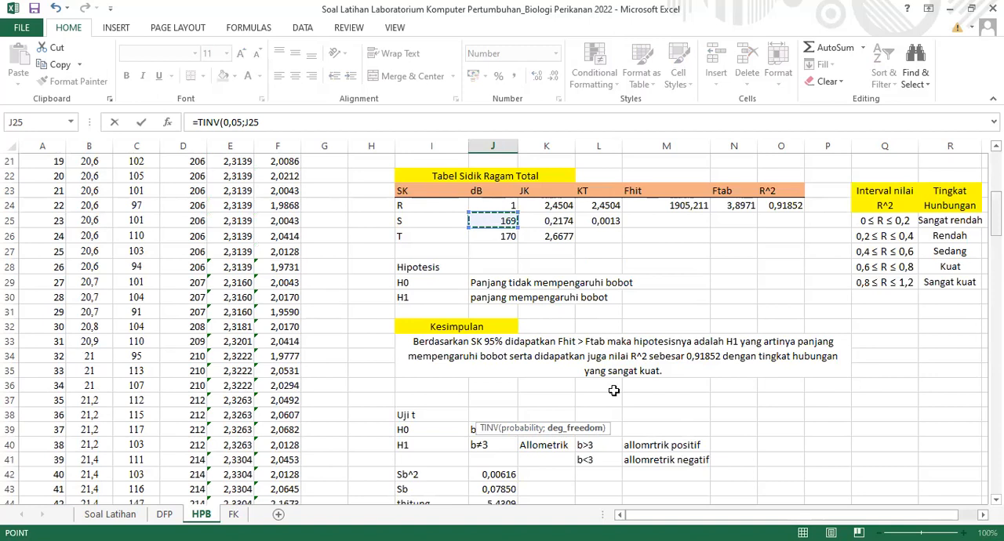
{"action": "key", "text": "Return"}
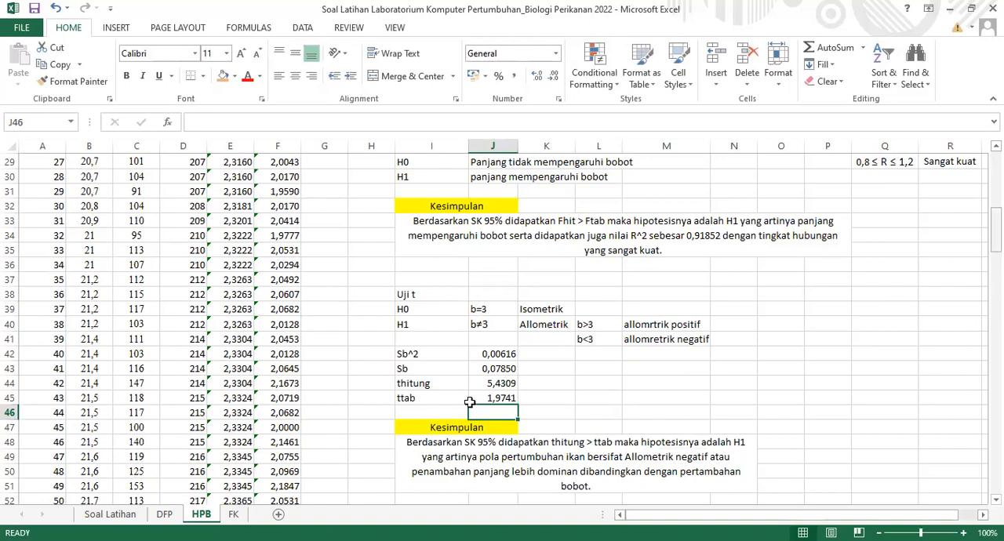
Compare thitung with ttab and check the slope b against the Uji t hypotheses and conclusion text
{"action": "scroll", "coordinate": [445, 380], "scroll_direction": "down", "scroll_amount": 1}
{"action": "left_click", "coordinate": [446, 382]}
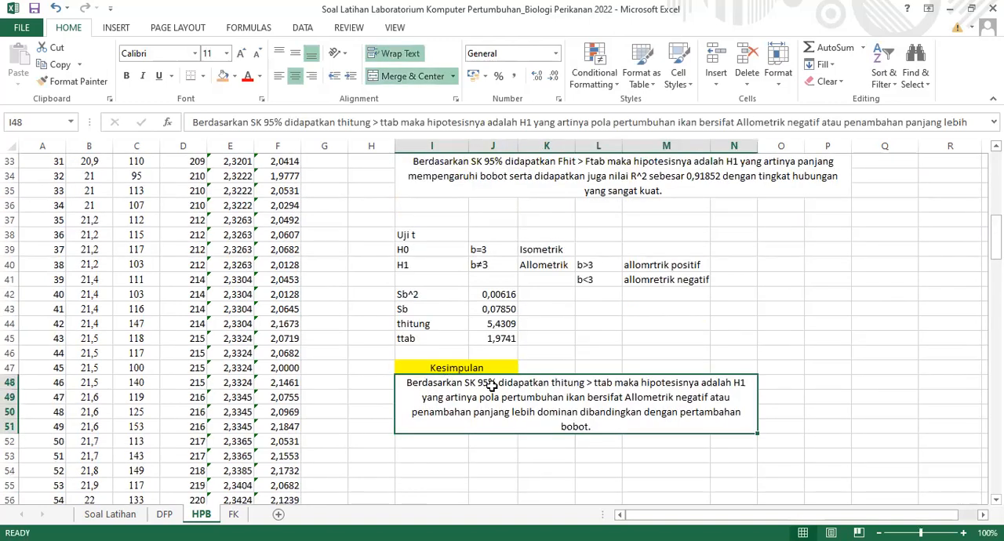
{"action": "left_click", "coordinate": [488, 326]}
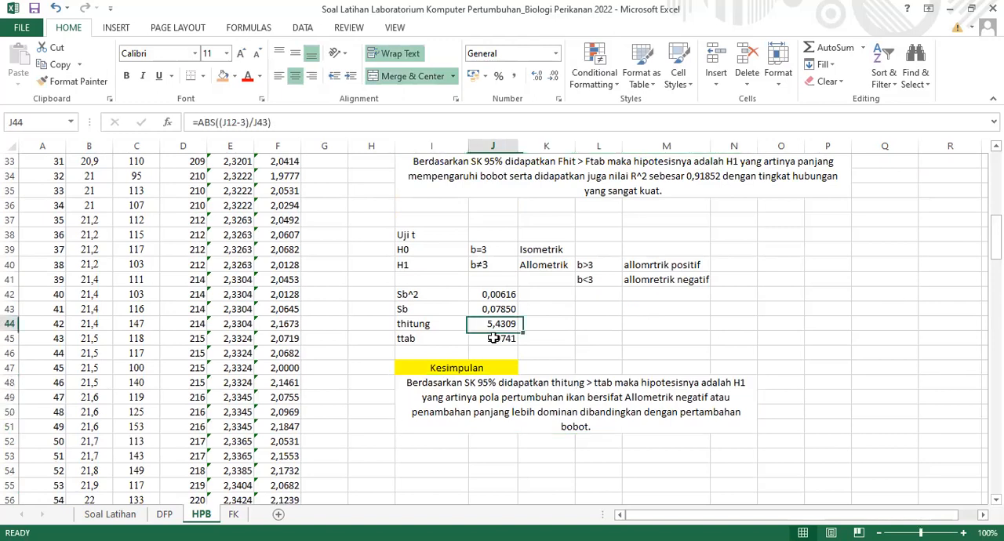
{"action": "left_click", "coordinate": [493, 338]}
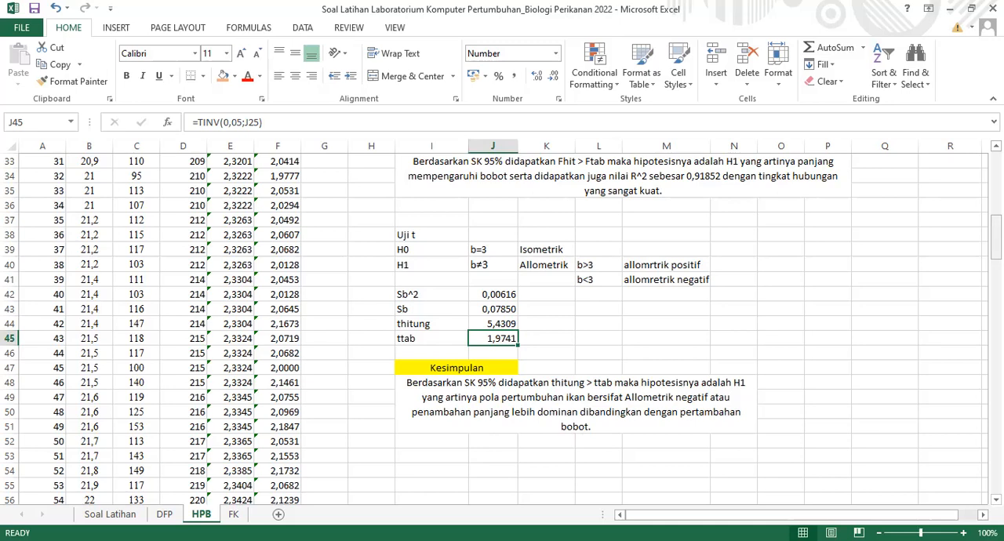
{"action": "scroll", "coordinate": [979, 203], "scroll_direction": "up", "scroll_amount": 5}
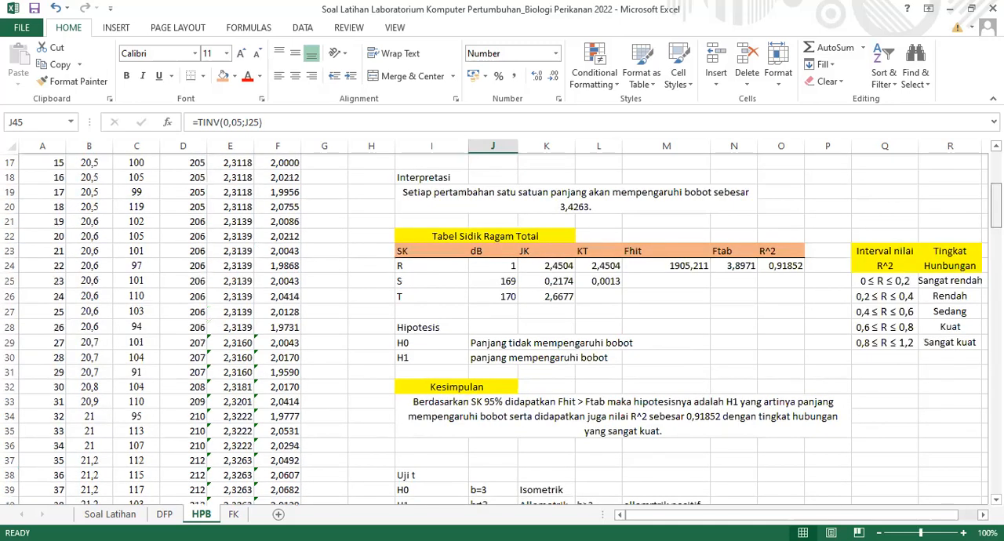
{"action": "scroll", "coordinate": [979, 203], "scroll_direction": "up", "scroll_amount": 4}
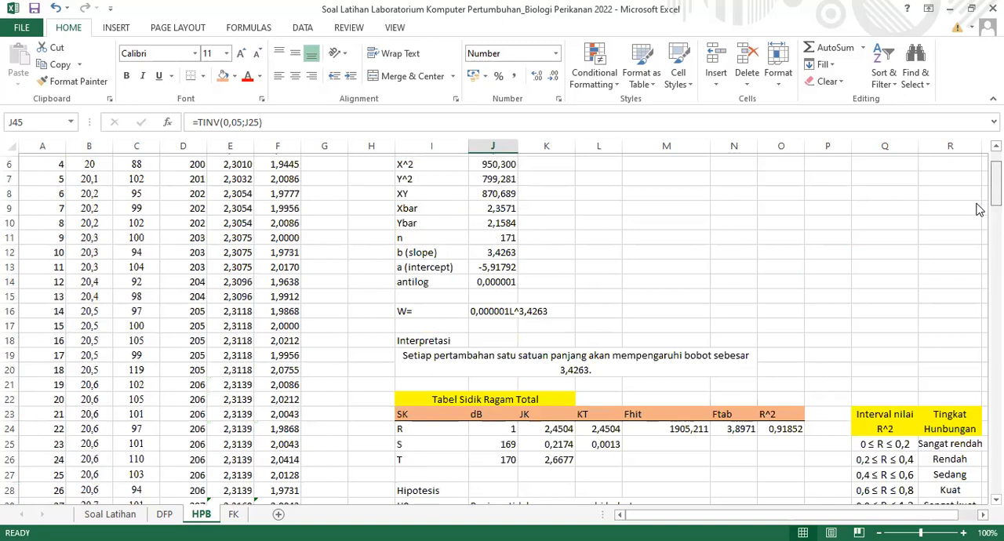
{"action": "scroll", "coordinate": [979, 210], "scroll_direction": "down", "scroll_amount": 1}
{"action": "scroll", "coordinate": [978, 211], "scroll_direction": "down", "scroll_amount": 4}
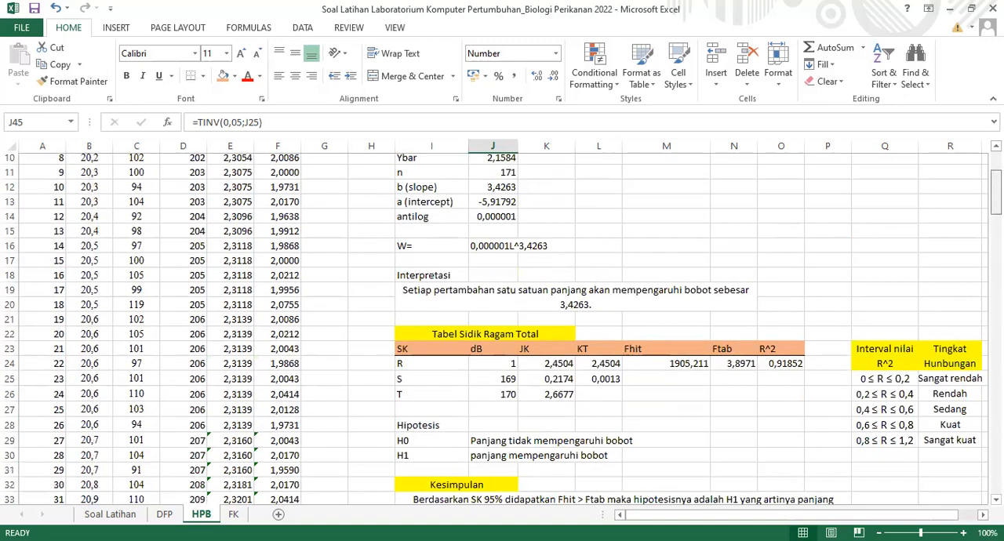
{"action": "scroll", "coordinate": [502, 329], "scroll_direction": "down", "scroll_amount": 1}
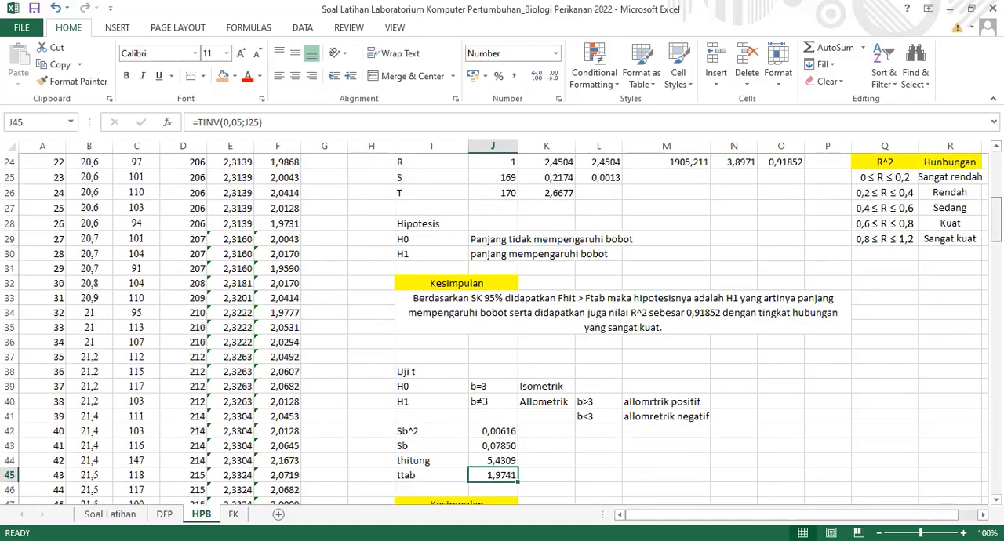
{"action": "scroll", "coordinate": [731, 352], "scroll_direction": "down", "scroll_amount": 4}
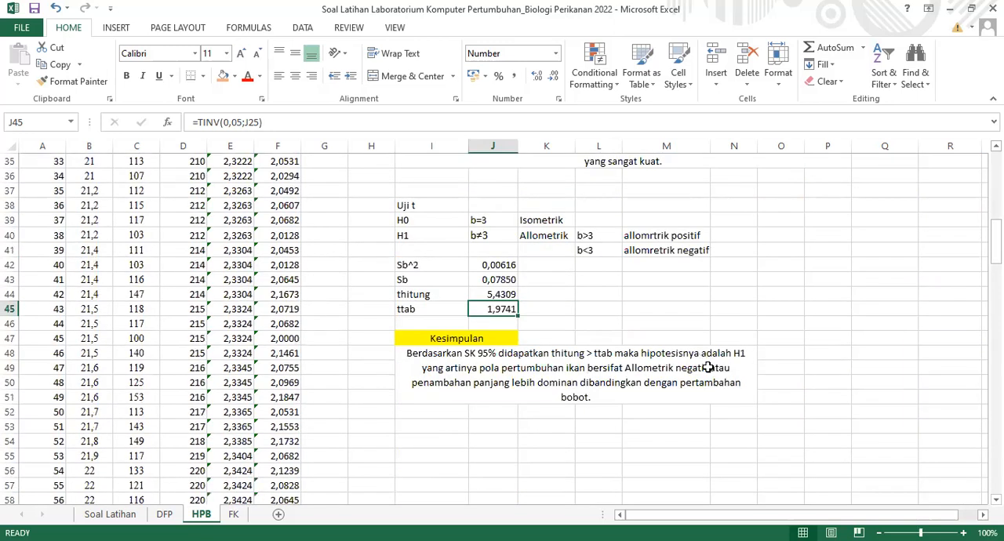
Change the growth pattern in the Uji t conclusion in I48 from "Allometrik negatif" to "Allometrik Positif"
{"action": "double_click", "coordinate": [710, 369]}
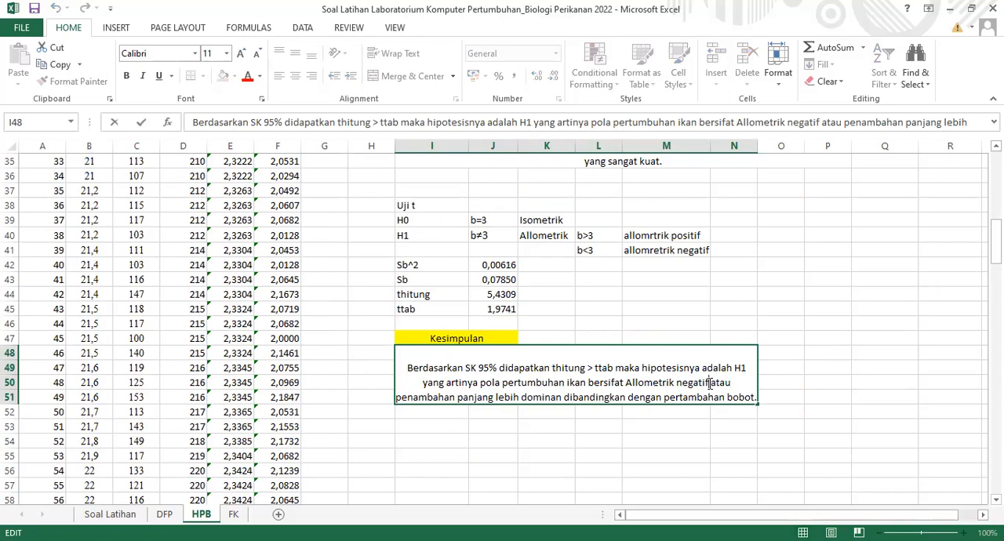
{"action": "key", "text": "BackSpace"}
{"action": "key", "text": "BackSpace"}
{"action": "key", "text": "BackSpace"}
{"action": "key", "text": "BackSpace"}
{"action": "key", "text": "BackSpace"}
{"action": "key", "text": "BackSpace"}
{"action": "key", "text": "BackSpace"}
{"action": "type", "text": "Po"}
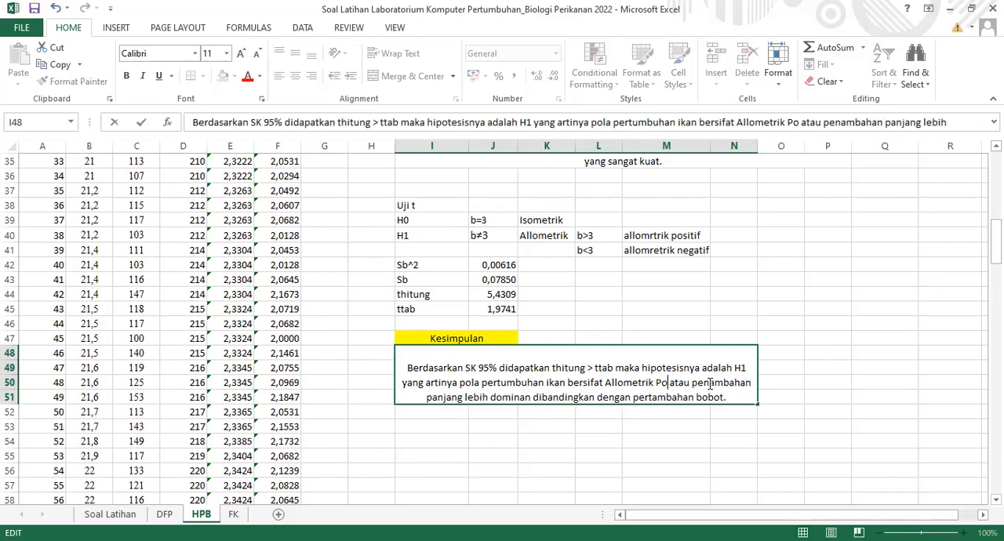
{"action": "type", "text": "sitif"}
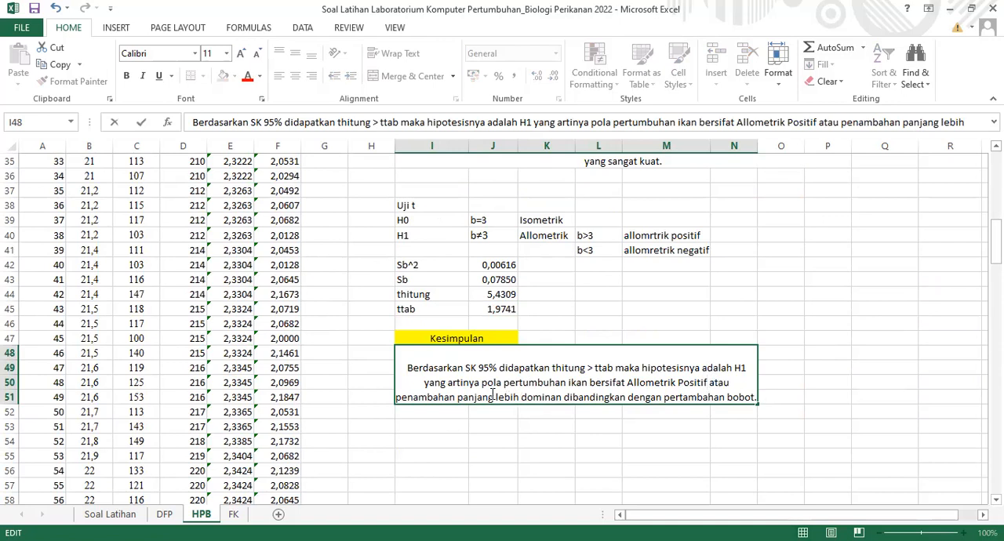
Reword the end of the I48 conclusion as "penambahan bobot lebih dominan dibandingkan dengan pertambahan panjang." and commit it
{"action": "key", "text": "BackSpace"}
{"action": "key", "text": "BackSpace"}
{"action": "key", "text": "BackSpace"}
{"action": "key", "text": "BackSpace"}
{"action": "key", "text": "BackSpace"}
{"action": "key", "text": "BackSpace"}
{"action": "key", "text": "BackSpace"}
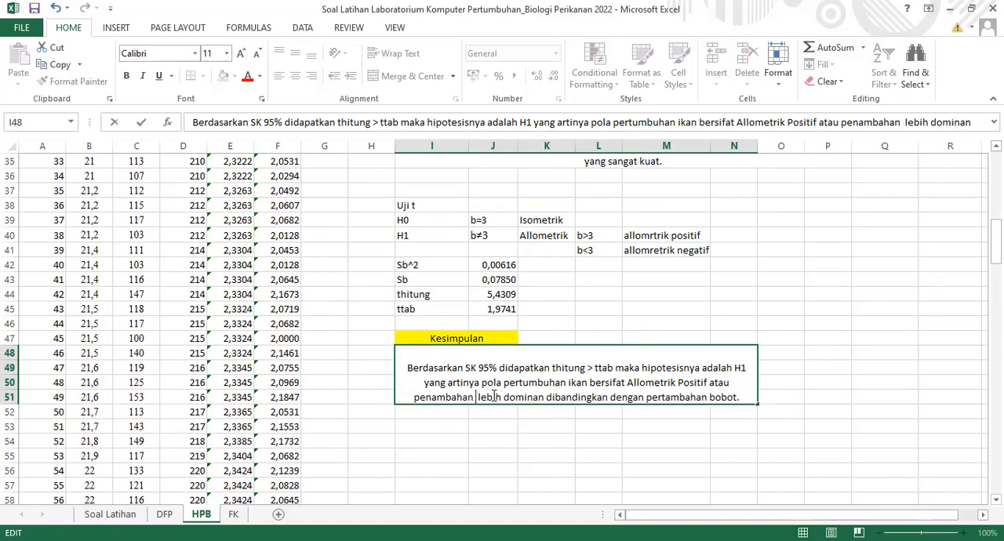
{"action": "type", "text": "bobot"}
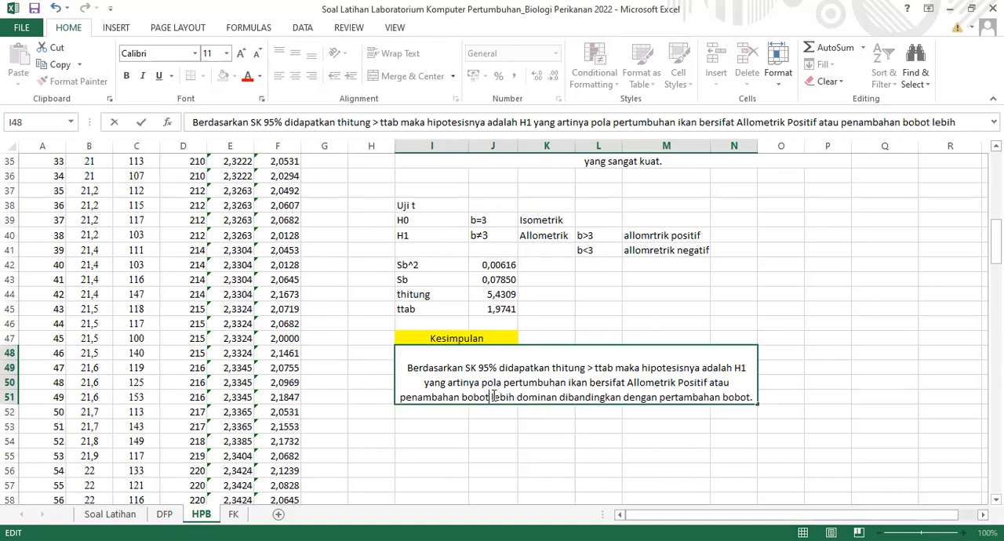
{"action": "left_click", "coordinate": [751, 400]}
{"action": "key", "text": "BackSpace"}
{"action": "key", "text": "BackSpace"}
{"action": "key", "text": "BackSpace"}
{"action": "key", "text": "BackSpace"}
{"action": "key", "text": "BackSpace"}
{"action": "type", "text": "panjang."}
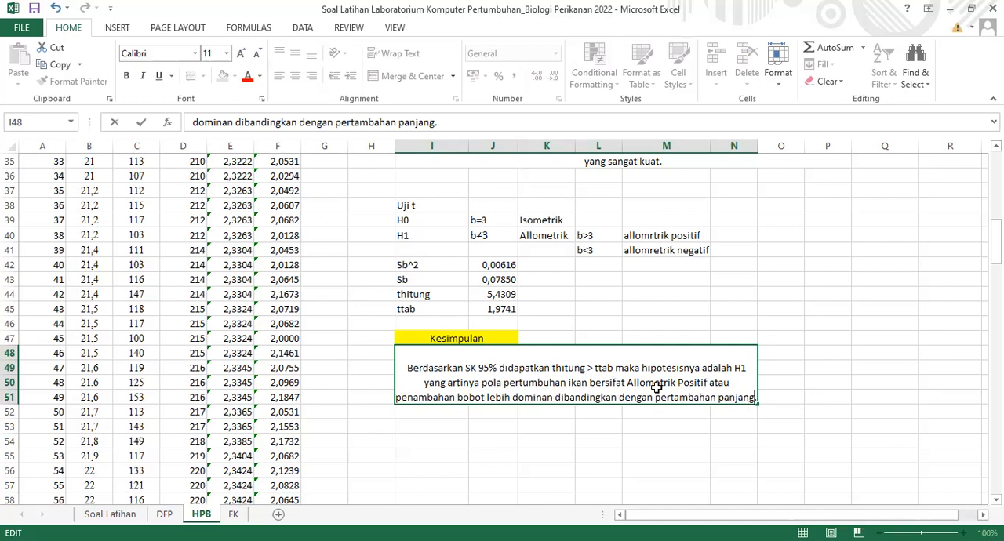
{"action": "key", "text": "Return"}
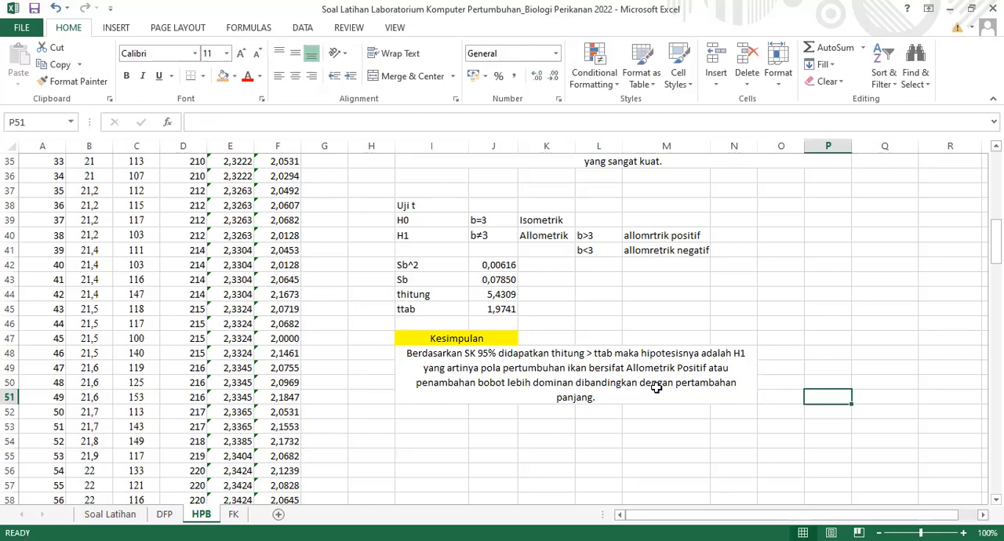
{"action": "key", "text": "alt+Tab"}
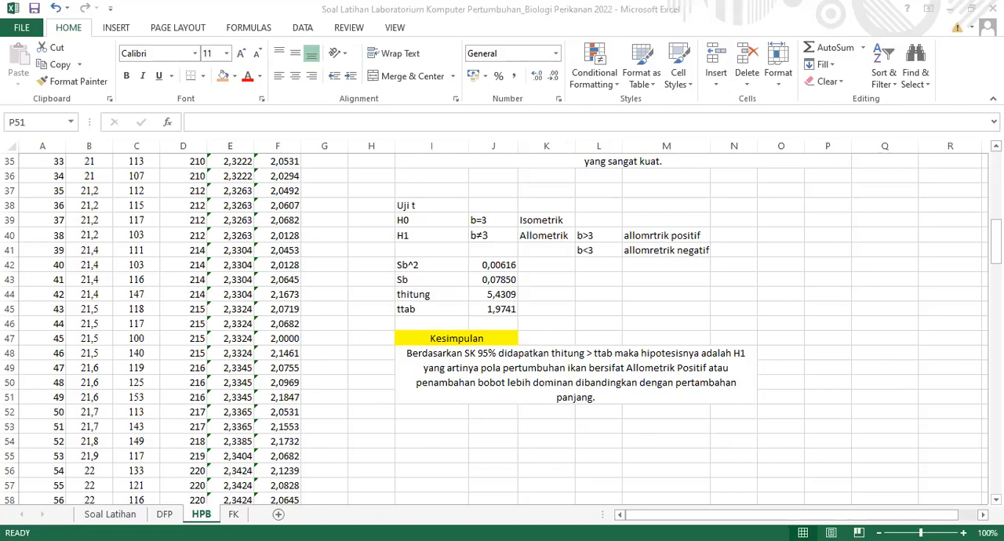
{"action": "key", "text": "alt+Tab"}
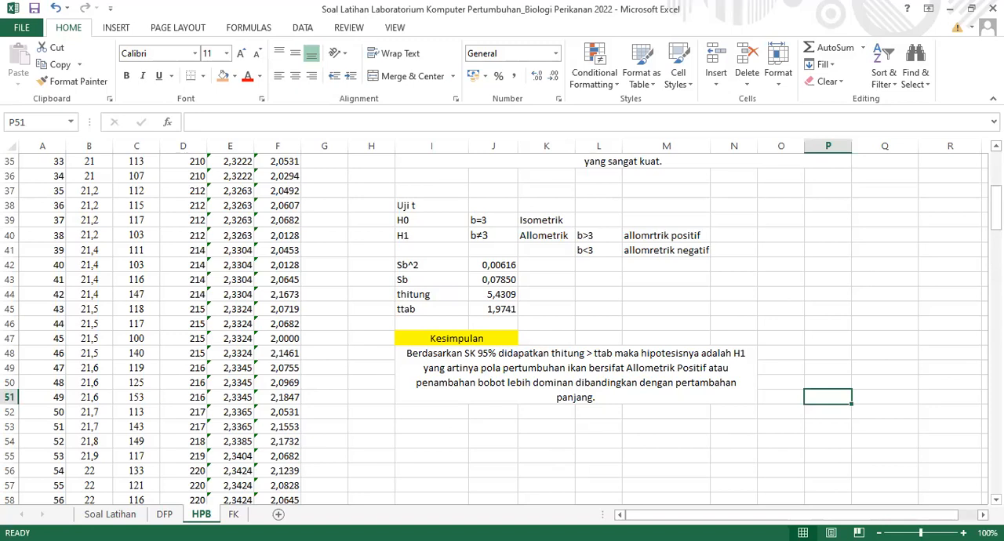
Insert a blank scatter chart with markers only and place it beside the Sigma calculations, over columns L to Q
{"action": "scroll", "coordinate": [494, 330], "scroll_direction": "up", "scroll_amount": 8}
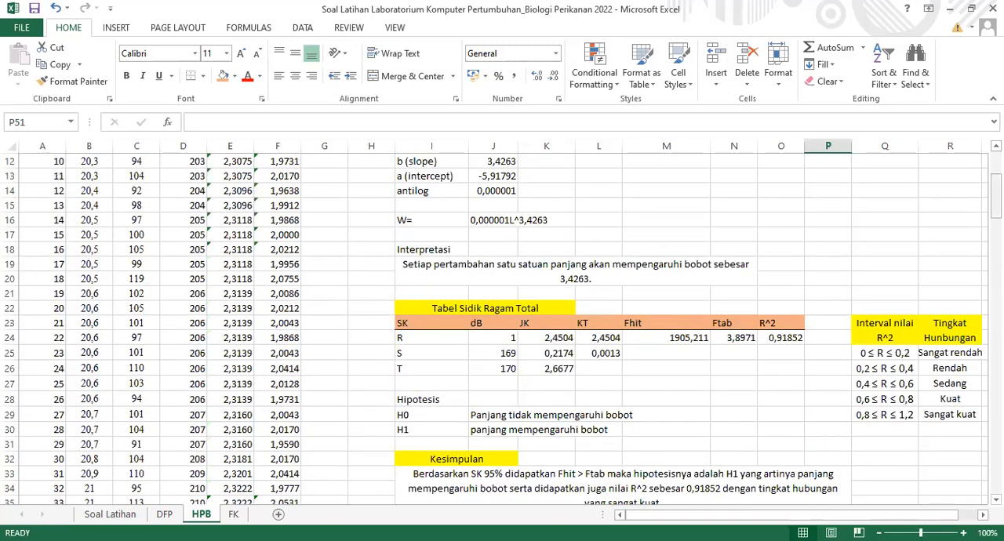
{"action": "scroll", "coordinate": [494, 330], "scroll_direction": "up", "scroll_amount": 4}
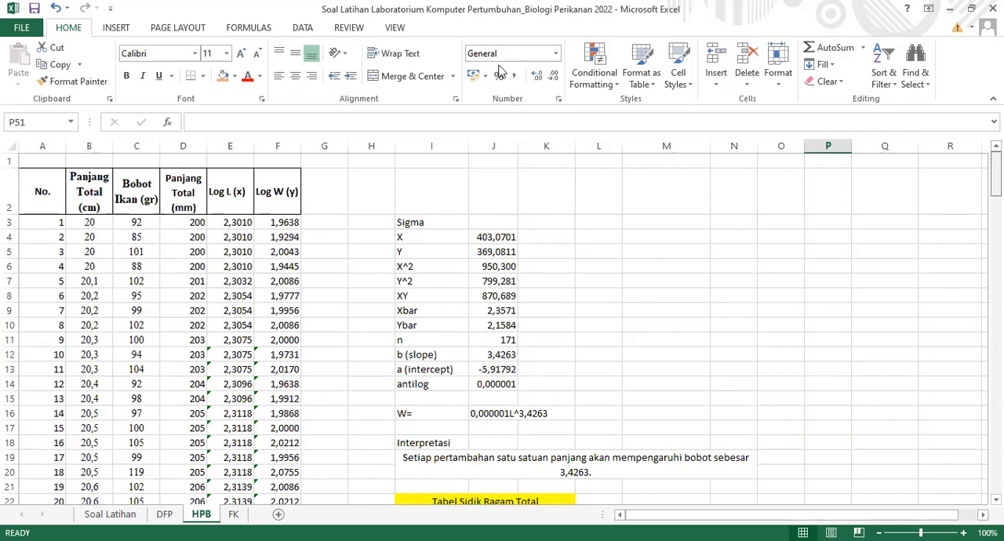
{"action": "left_click", "coordinate": [116, 28]}
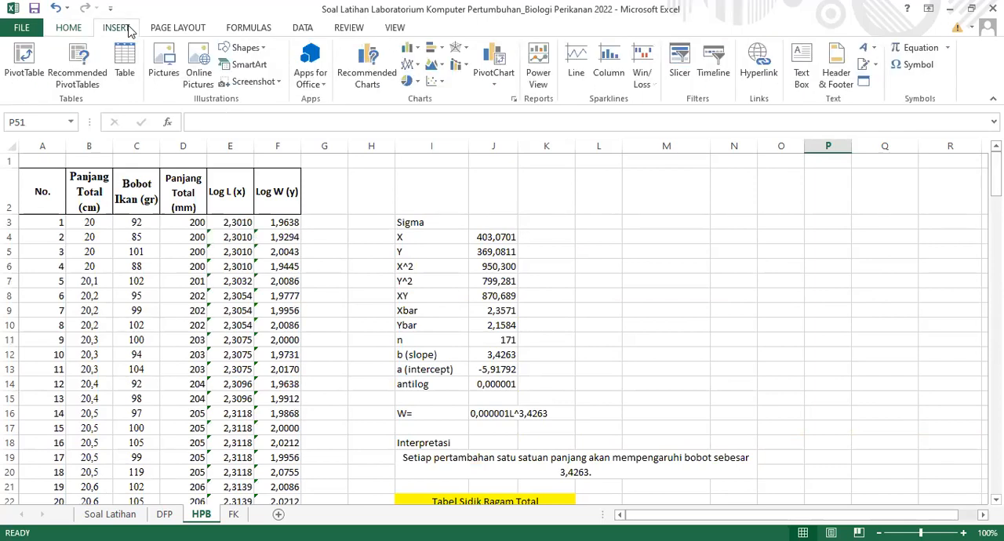
{"action": "left_click", "coordinate": [431, 87]}
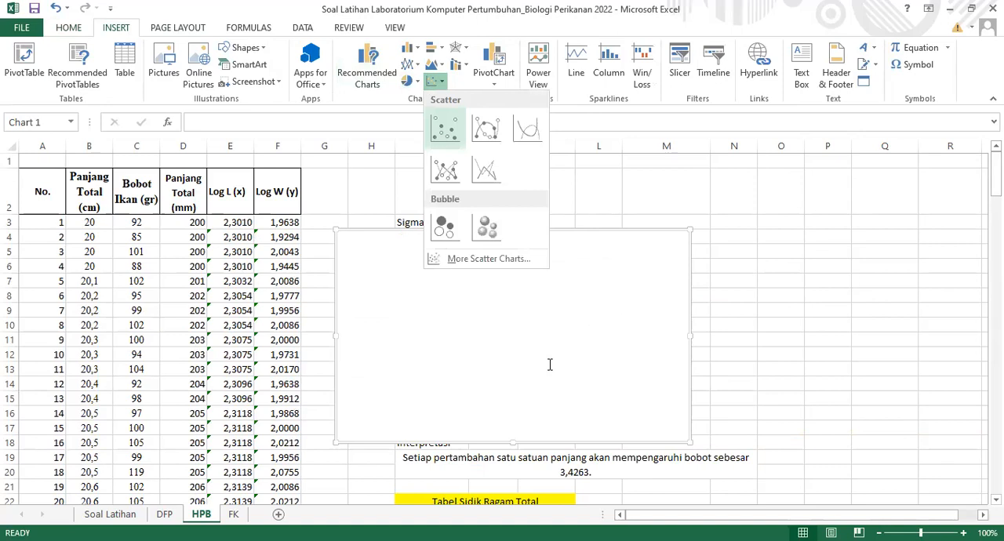
{"action": "mouse_move", "coordinate": [542, 370]}
{"action": "left_mouse_down"}
{"action": "mouse_move", "coordinate": [845, 338]}
{"action": "mouse_move", "coordinate": [798, 335]}
{"action": "left_mouse_up"}
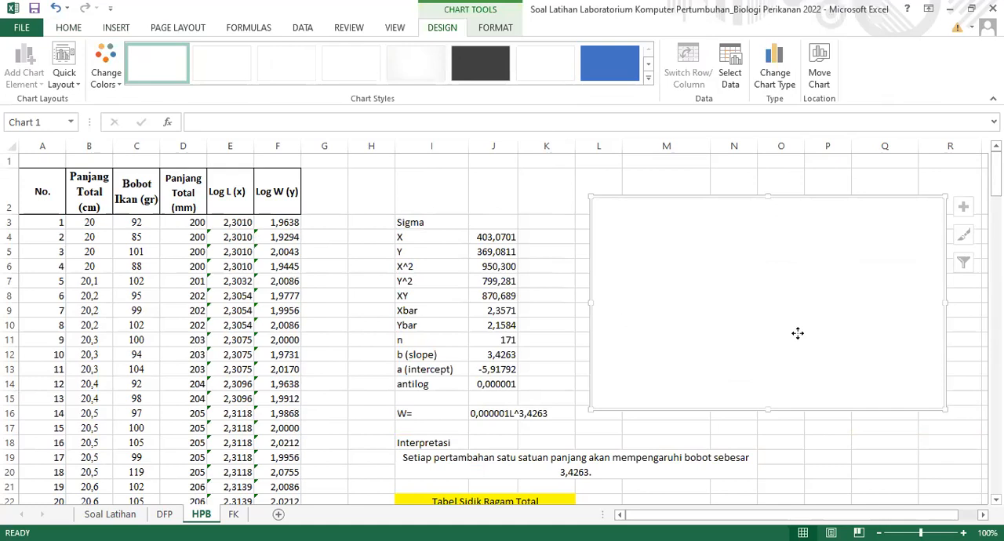
Add a data series to the scatter chart with the Panjang Total (mm) values in D3:D173 as its X values
{"action": "right_click", "coordinate": [797, 334]}
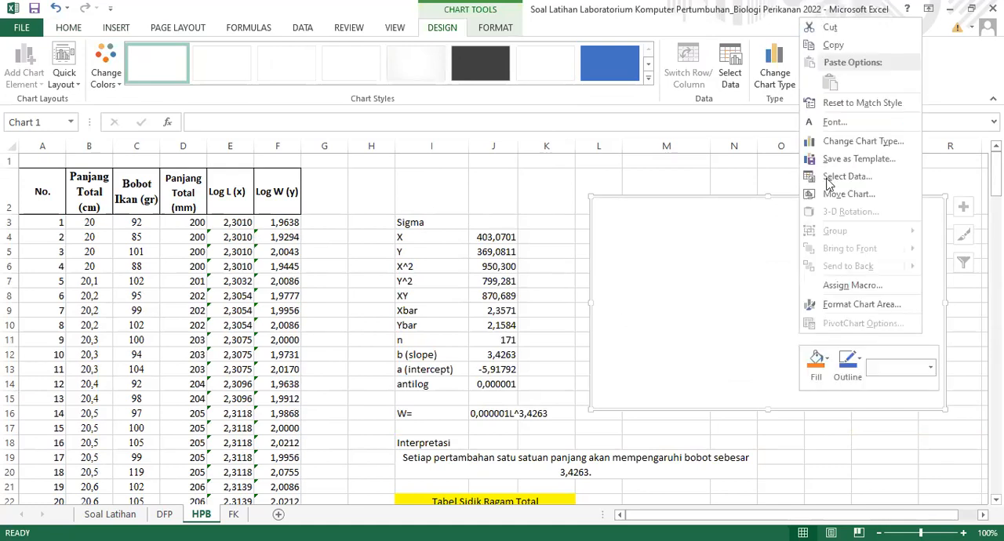
{"action": "left_click", "coordinate": [826, 177]}
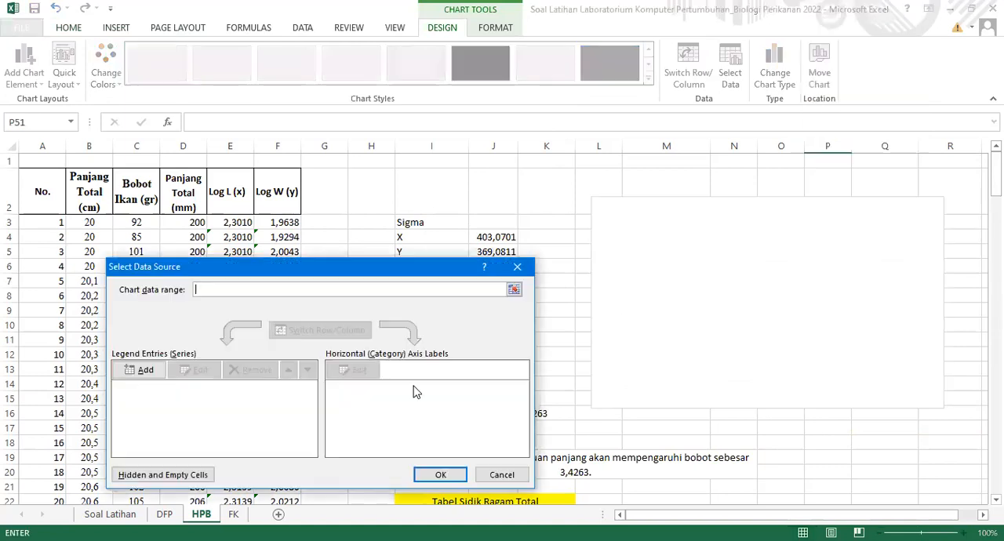
{"action": "left_click", "coordinate": [149, 373]}
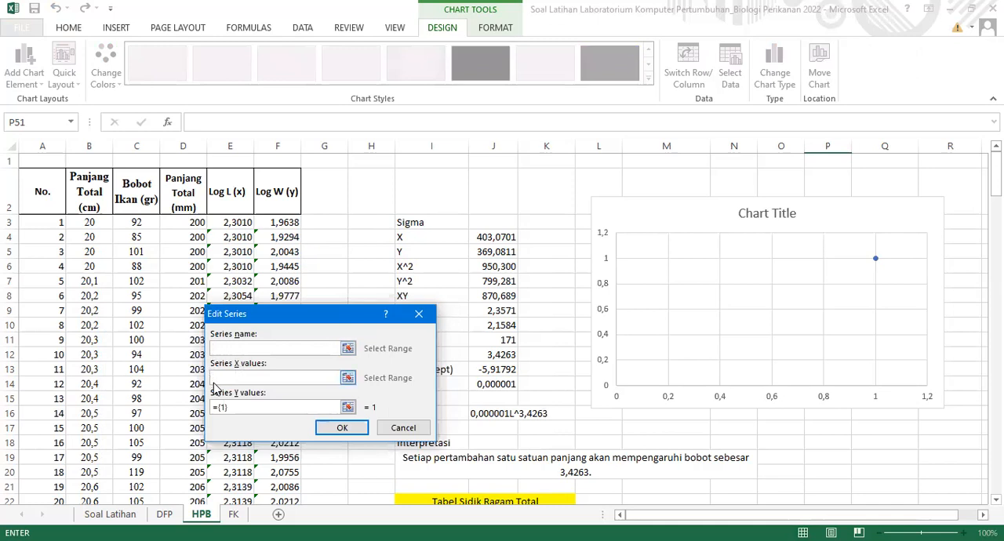
{"action": "left_click", "coordinate": [219, 379]}
{"action": "left_click", "coordinate": [180, 223]}
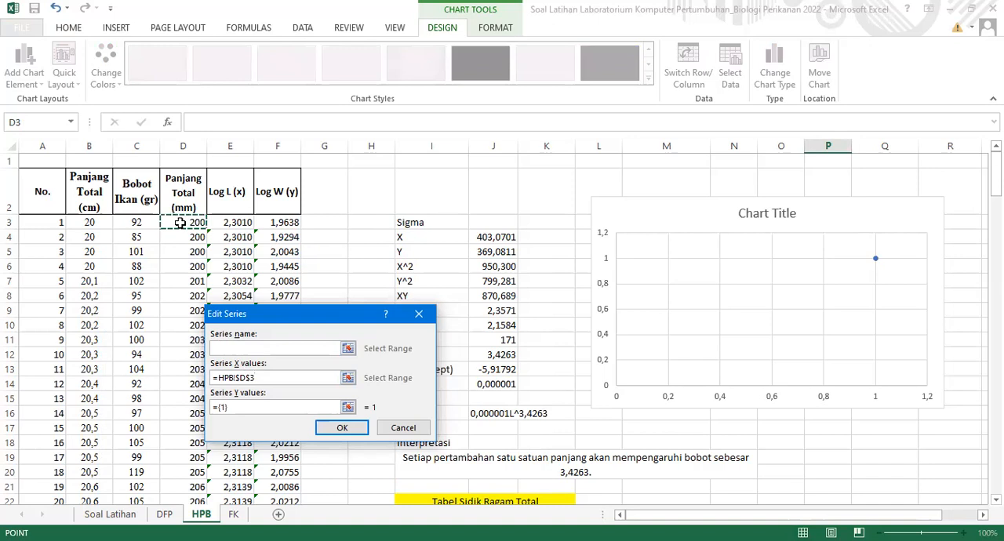
{"action": "key", "text": "ctrl+shift+Down"}
Use the Bobot Ikan (gr) values from C3 down to C173 as the series' Y values and apply the data selection
{"action": "left_click", "coordinate": [235, 411]}
{"action": "left_click_drag", "start_coordinate": [232, 410], "coordinate": [210, 414]}
{"action": "key", "text": "BackSpace"}
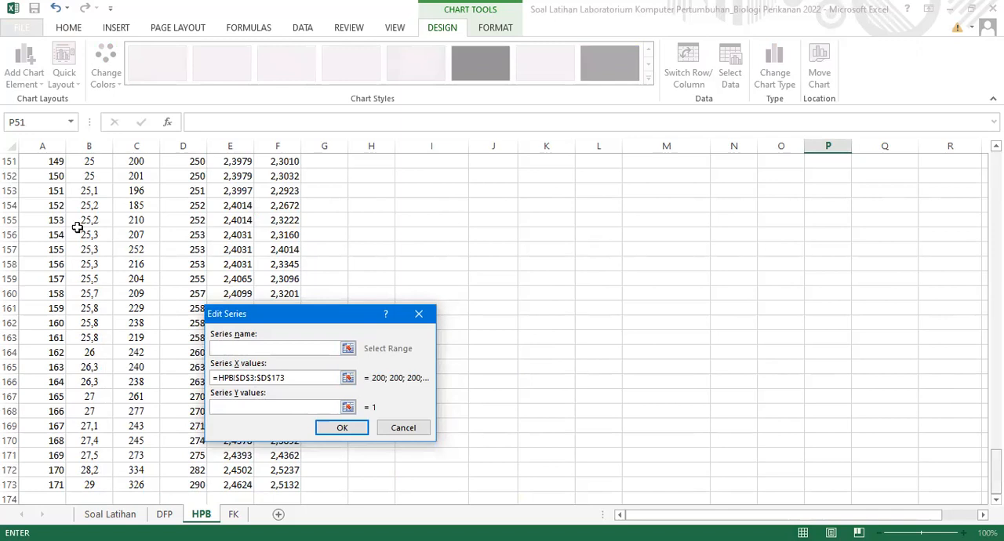
{"action": "scroll", "coordinate": [78, 225], "scroll_direction": "up", "scroll_amount": 20}
{"action": "left_click", "coordinate": [142, 223]}
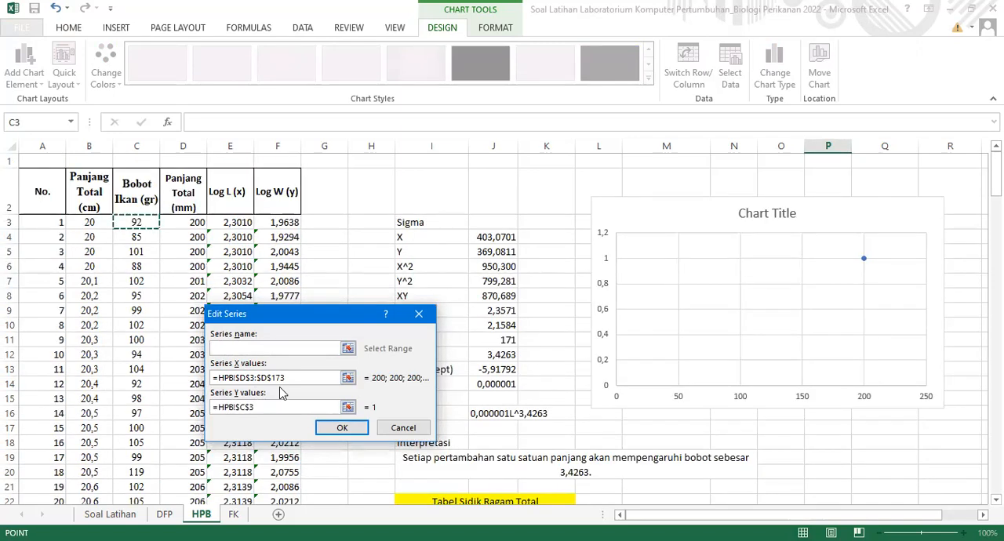
{"action": "left_click", "coordinate": [337, 430]}
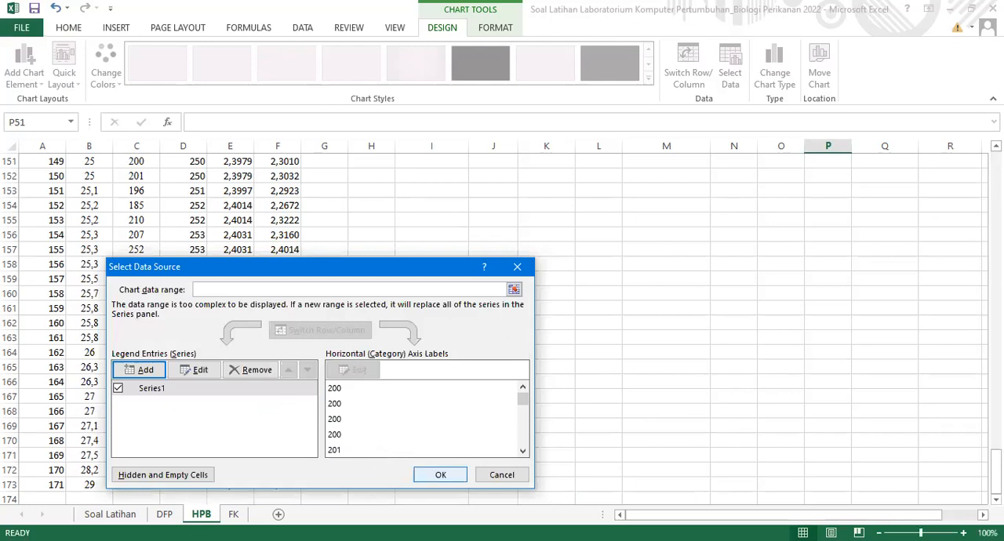
{"action": "left_click", "coordinate": [440, 475]}
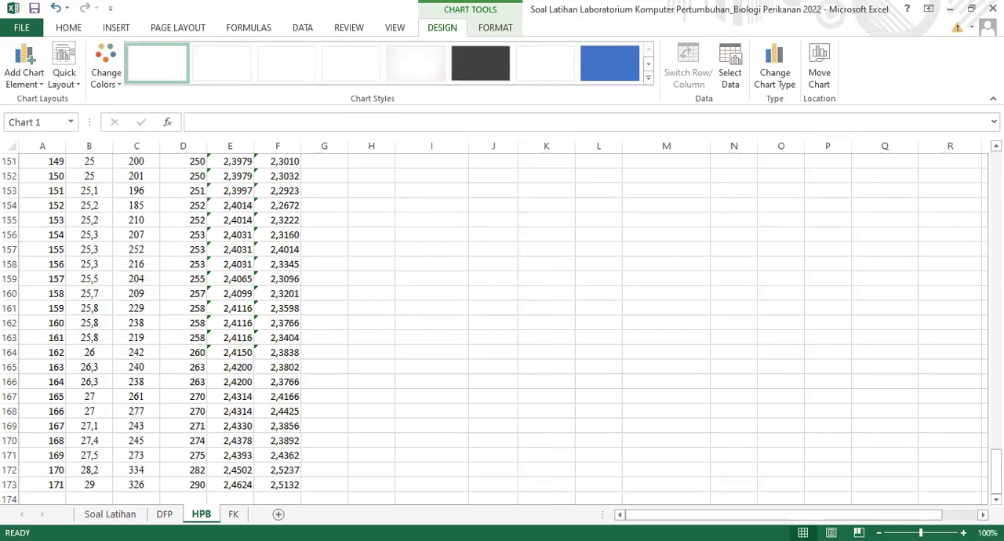
{"action": "scroll", "coordinate": [734, 352], "scroll_direction": "up", "scroll_amount": 20}
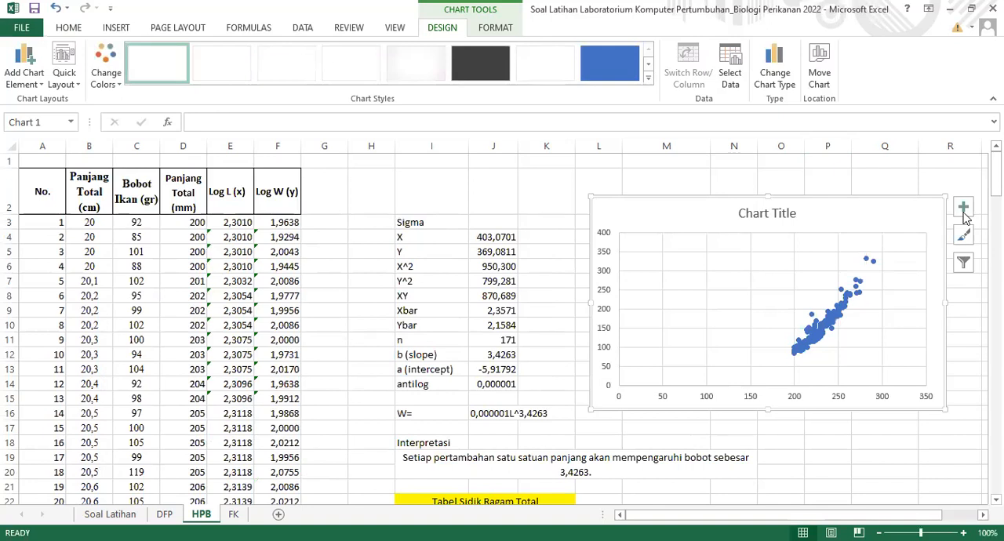
Add axis titles to the scatter chart and remove its chart title and gridlines
{"action": "key", "text": "alt+Tab"}
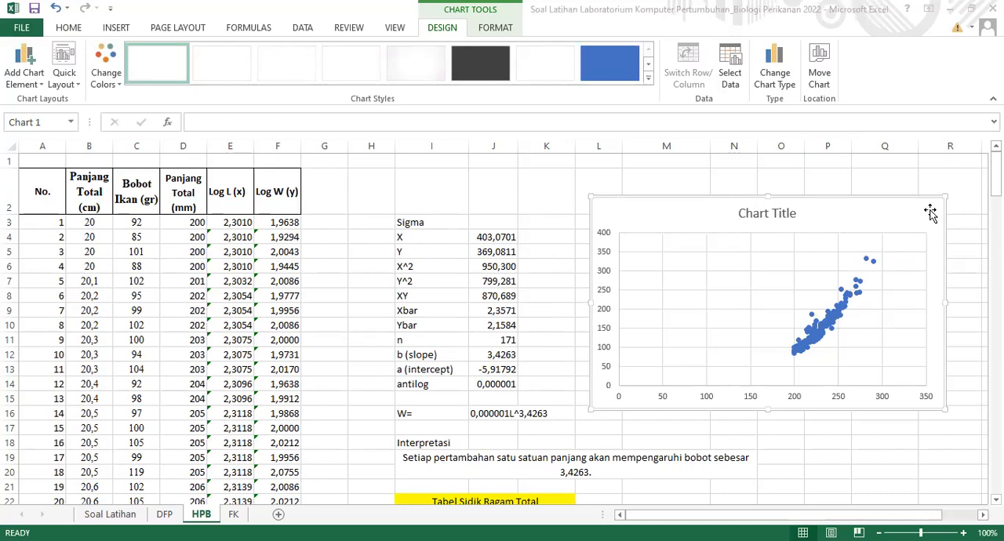
{"action": "left_click", "coordinate": [484, 240]}
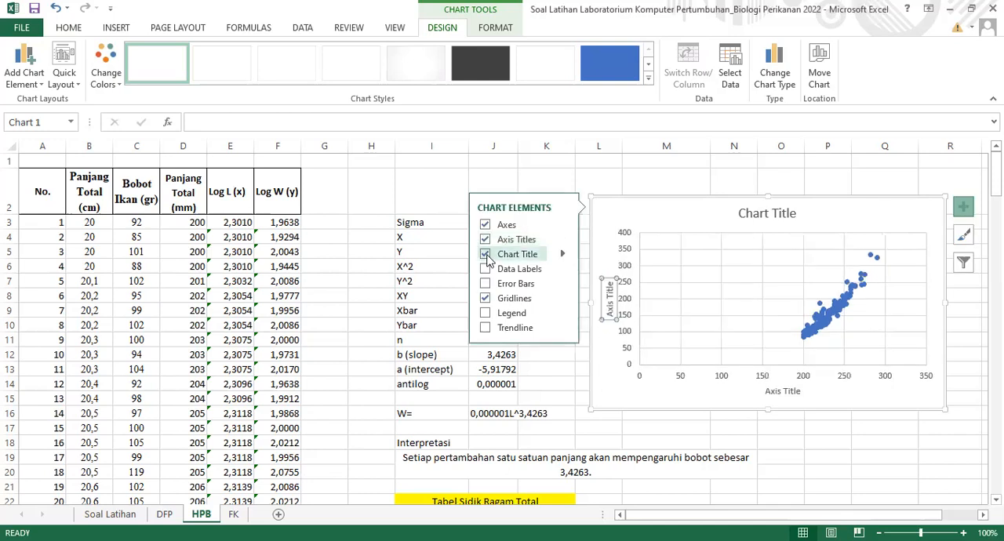
{"action": "left_click", "coordinate": [485, 256]}
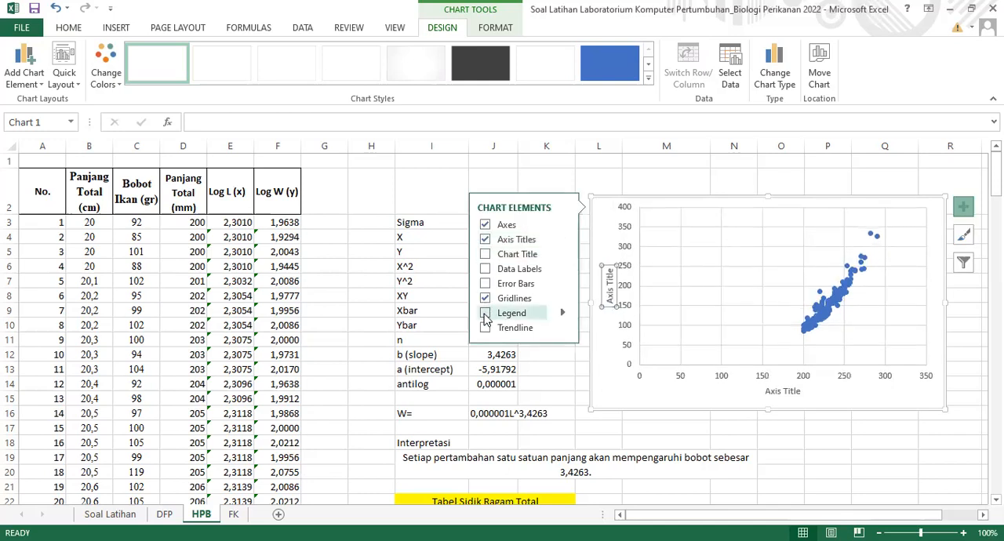
{"action": "left_click", "coordinate": [485, 298]}
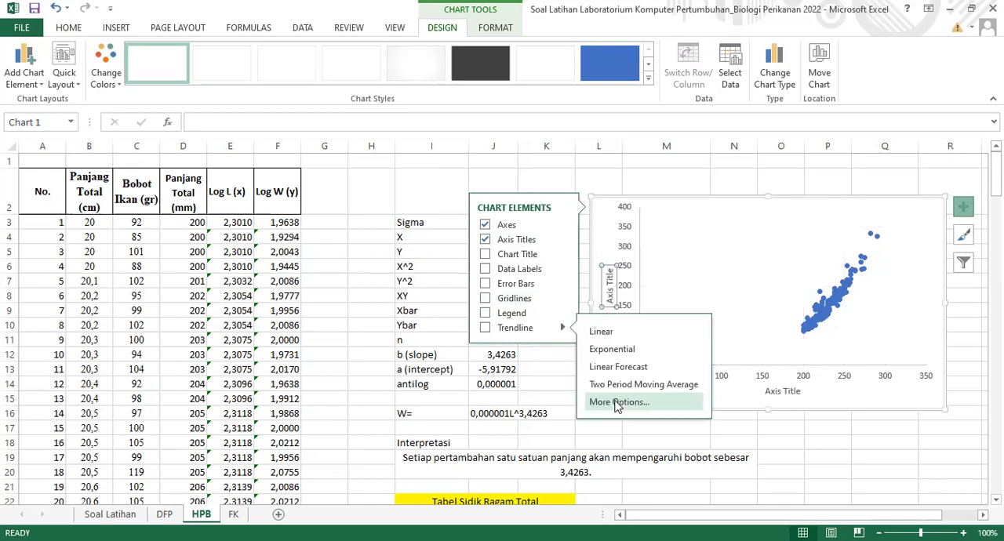
Add a Power trendline to the scatter series and display its equation on the chart
{"action": "left_click", "coordinate": [617, 402]}
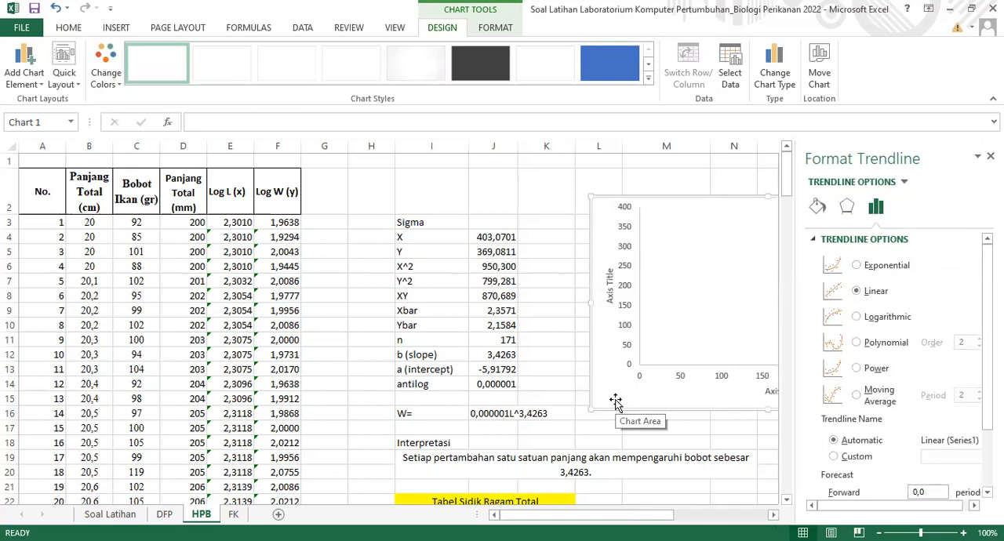
{"action": "left_click", "coordinate": [856, 369]}
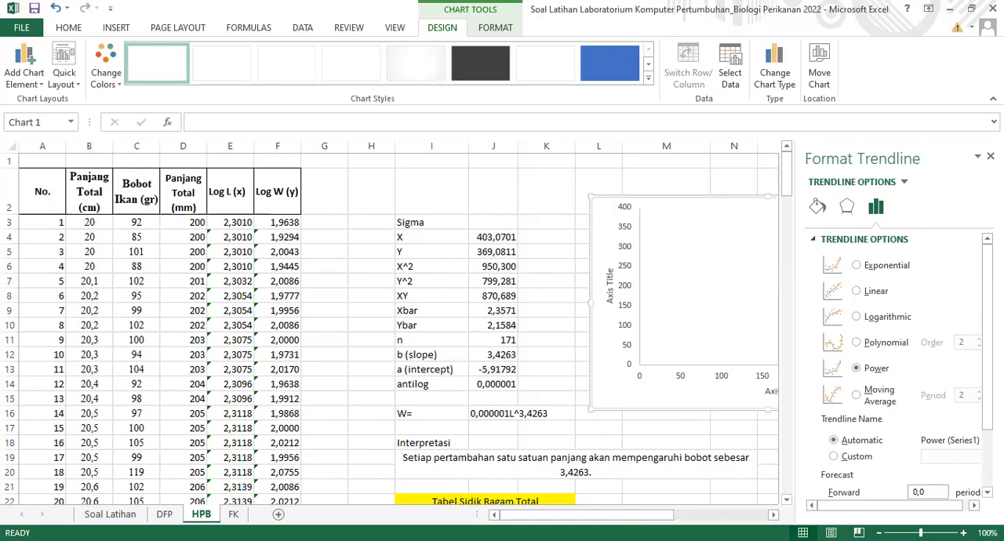
{"action": "scroll", "coordinate": [902, 361], "scroll_direction": "down", "scroll_amount": 3}
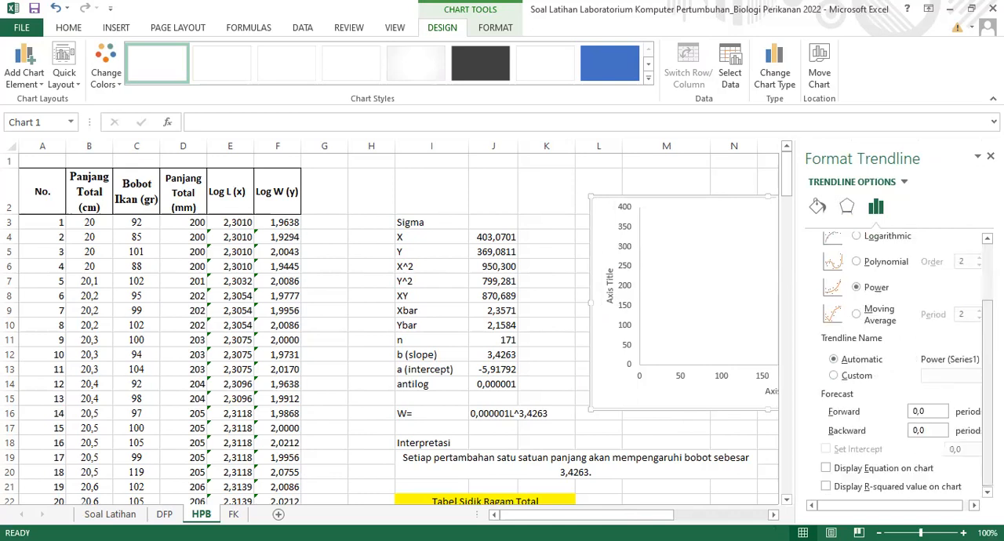
{"action": "left_click", "coordinate": [826, 470]}
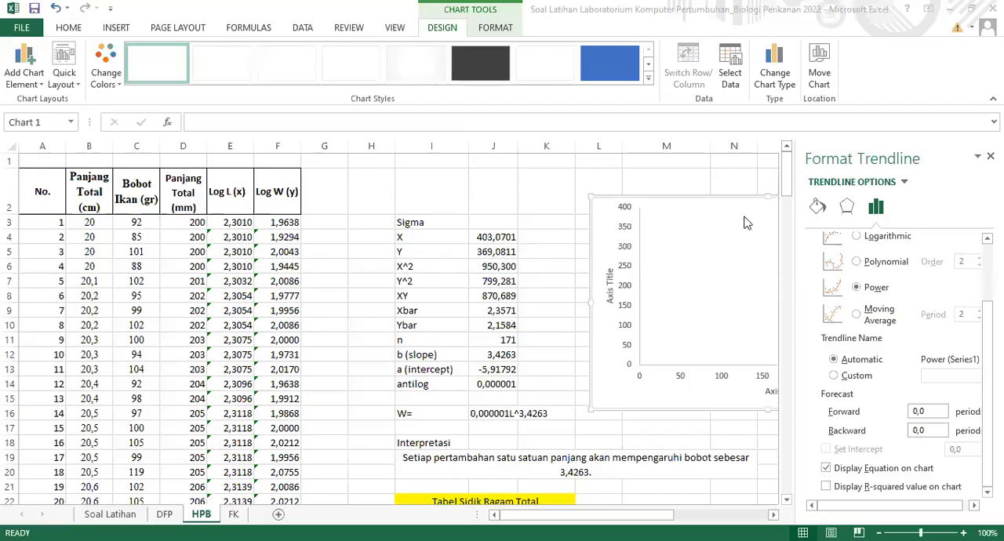
Format the trendline with the solid line option in black and choose its dash type
{"action": "left_click", "coordinate": [818, 208]}
{"action": "left_click", "coordinate": [849, 275]}
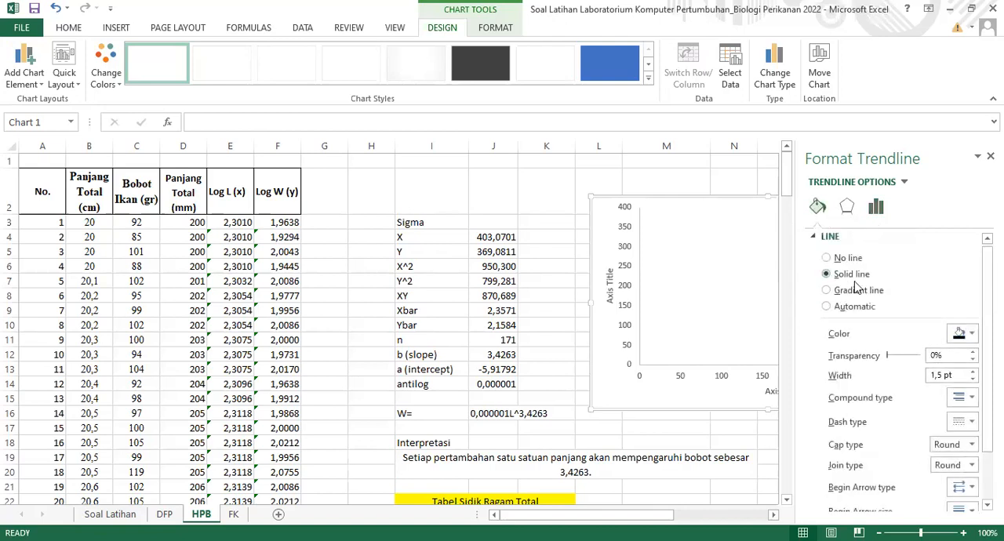
{"action": "left_click", "coordinate": [971, 422]}
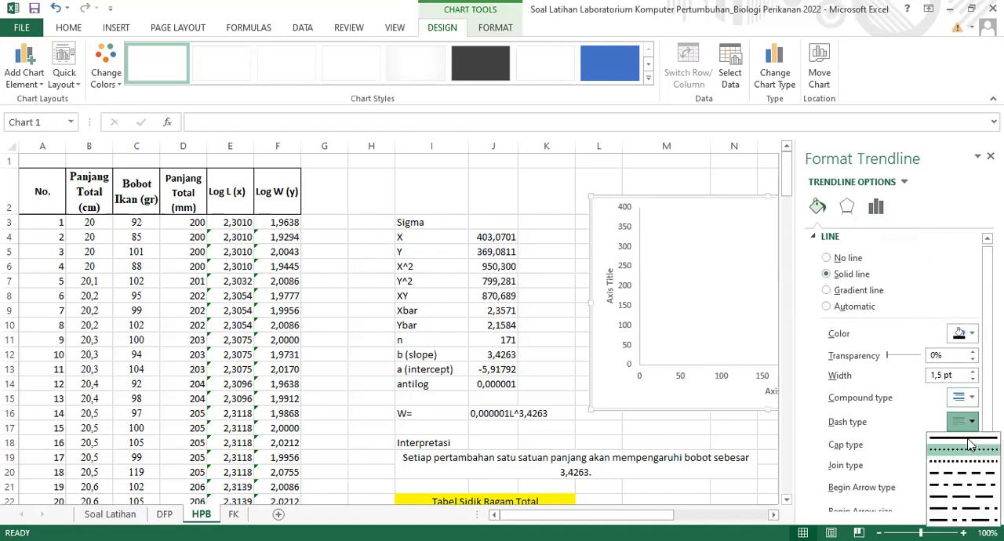
{"action": "left_click", "coordinate": [969, 445]}
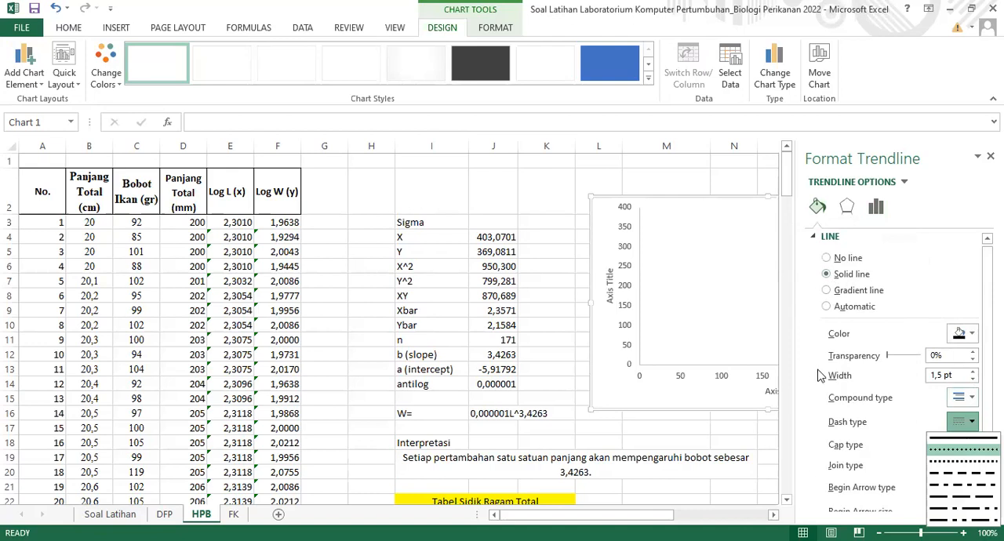
Set the chart area to no fill and its border to no line
{"action": "left_click", "coordinate": [589, 210]}
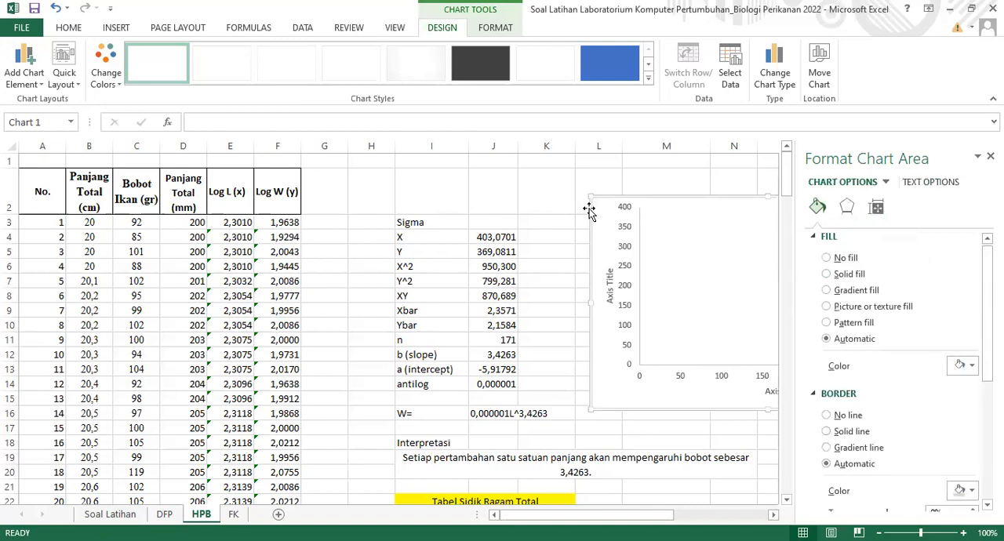
{"action": "left_click", "coordinate": [826, 258]}
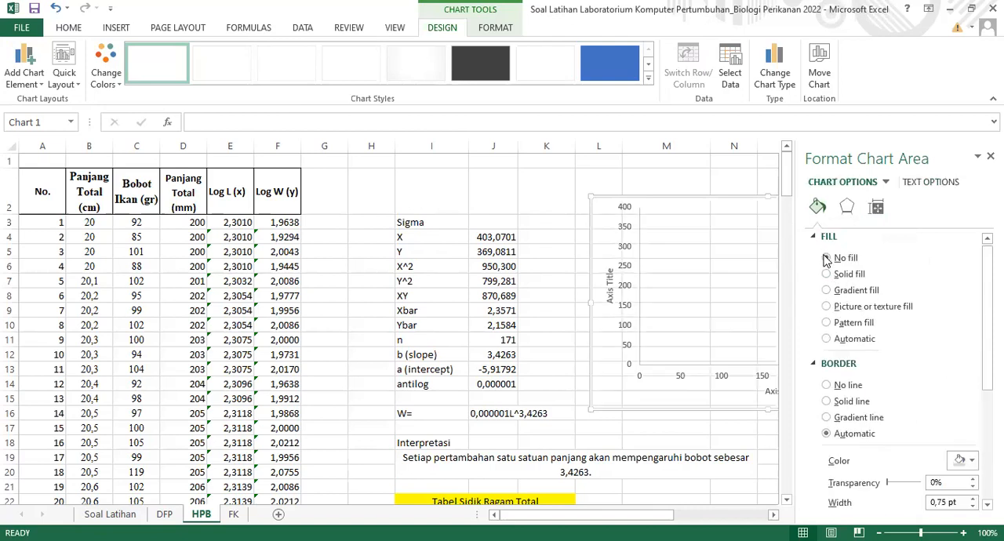
{"action": "left_click", "coordinate": [825, 385]}
Give both the vertical and horizontal chart axes a solid black line, with no fill
{"action": "left_click", "coordinate": [627, 312]}
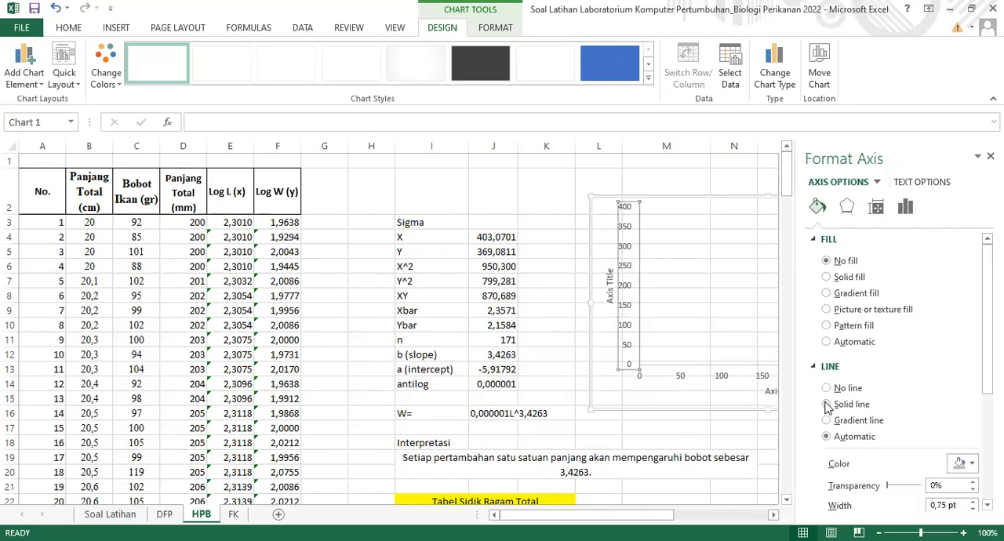
{"action": "left_click", "coordinate": [826, 404]}
{"action": "left_click", "coordinate": [712, 376]}
{"action": "left_click", "coordinate": [722, 378]}
{"action": "left_click", "coordinate": [827, 261]}
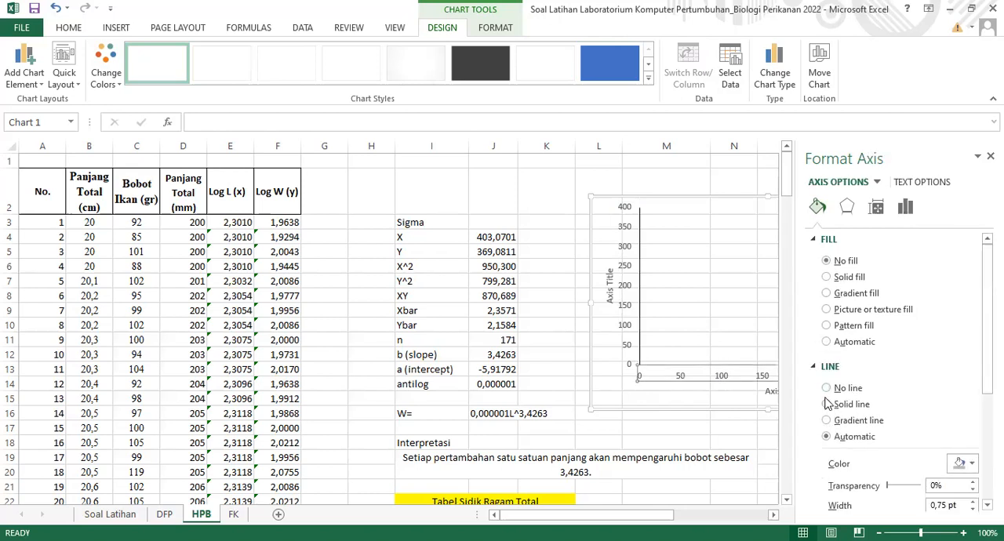
{"action": "left_click", "coordinate": [826, 405]}
{"action": "left_click", "coordinate": [587, 349]}
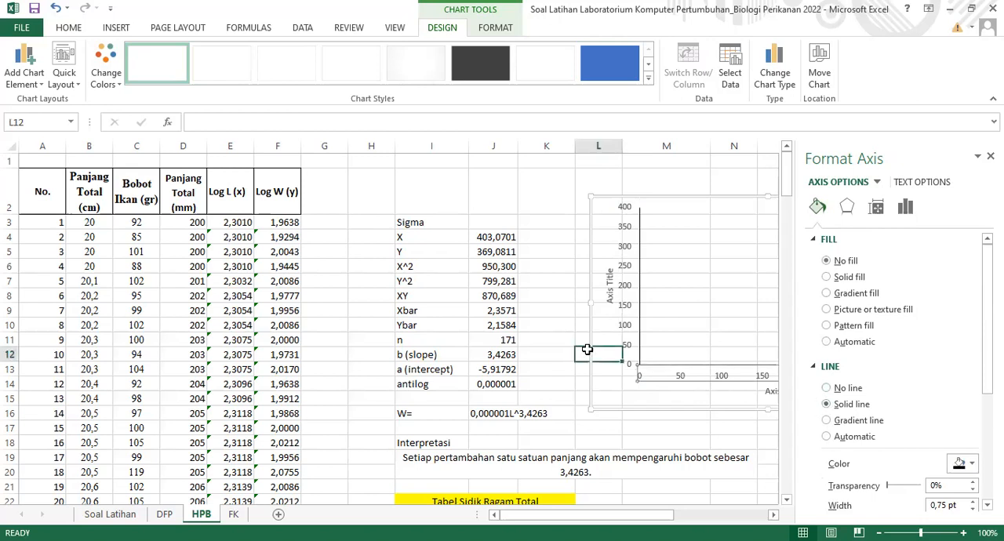
Set the font of all text in the scatter chart to Times New Roman
{"action": "left_click", "coordinate": [592, 303]}
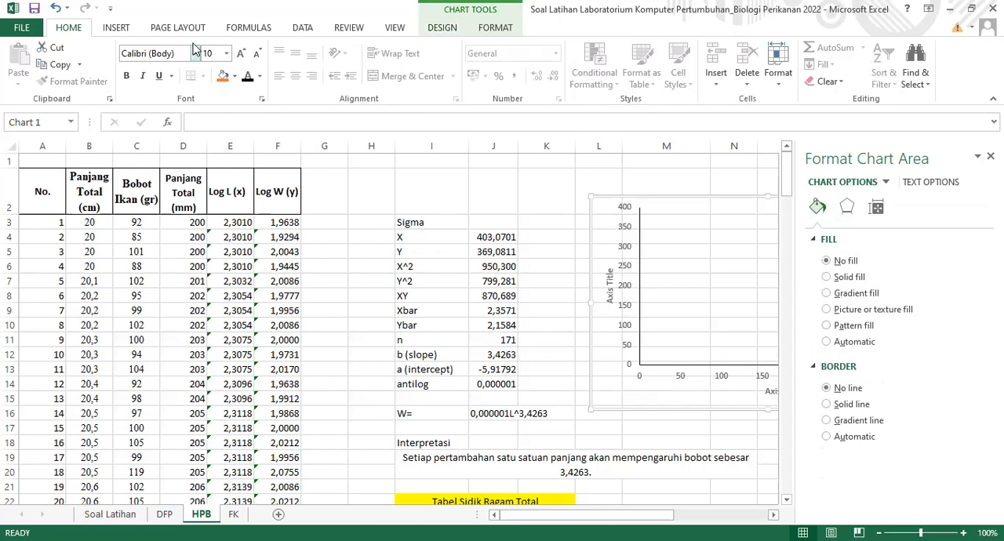
{"action": "left_click", "coordinate": [195, 48]}
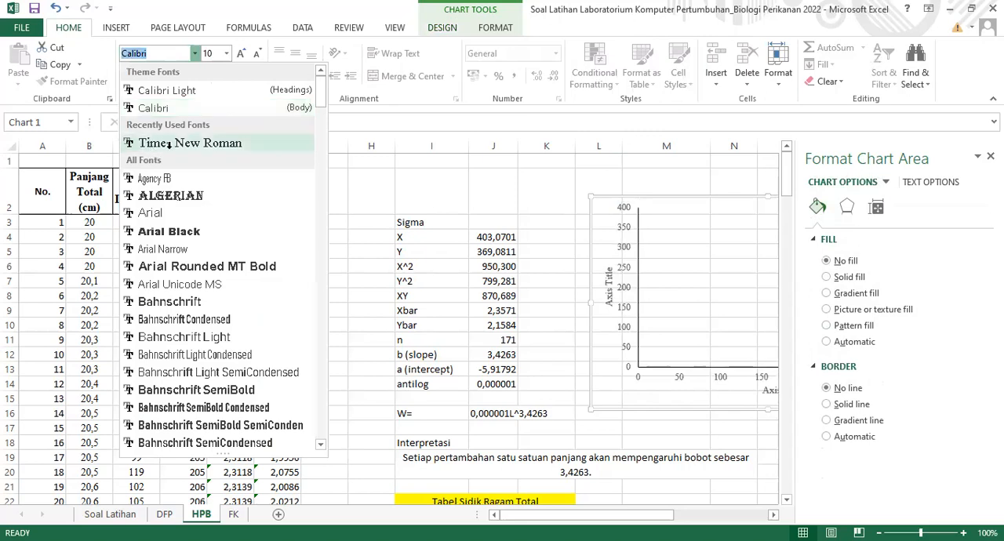
{"action": "left_click", "coordinate": [166, 144]}
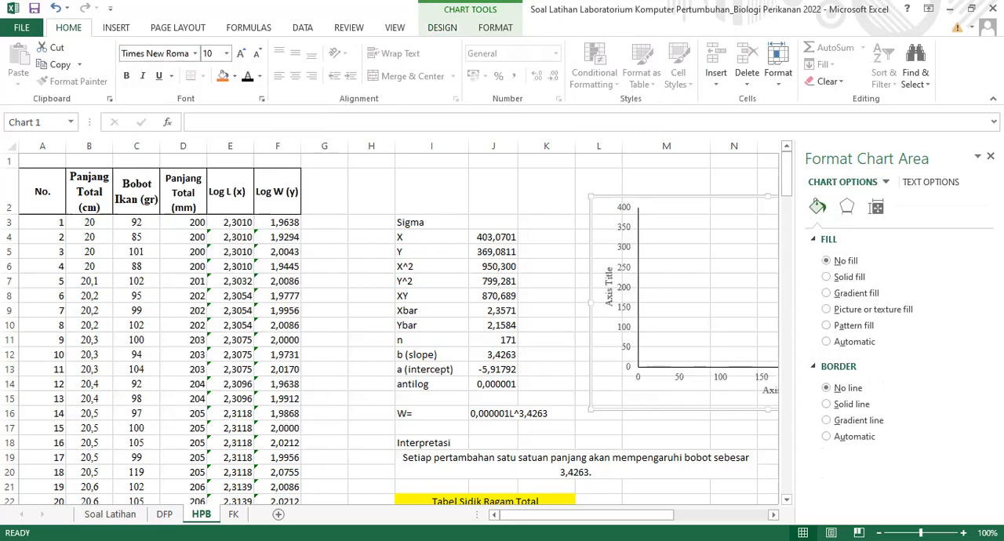
{"action": "left_click", "coordinate": [990, 156]}
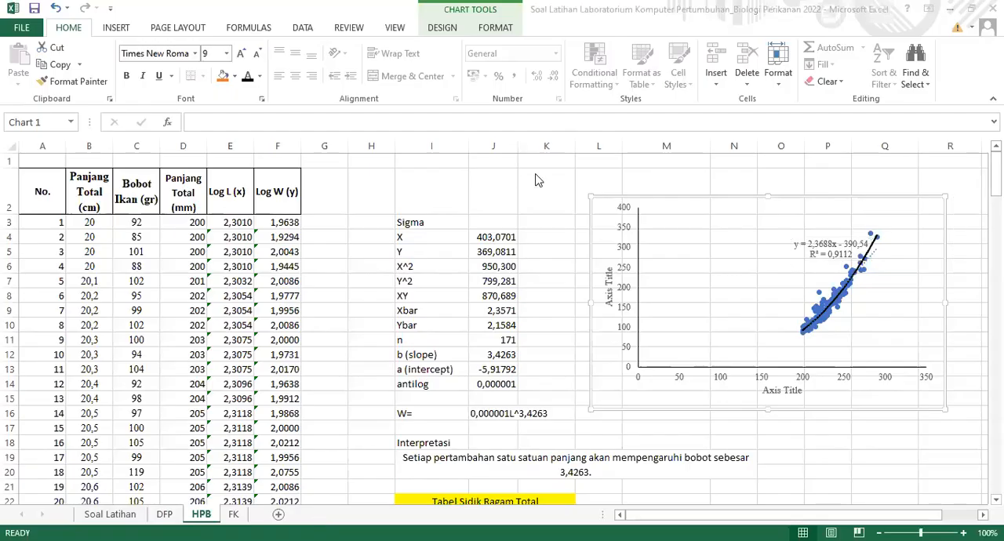
Move the trendline equation label away from the data points into the empty area on the chart's left side
{"action": "left_click", "coordinate": [551, 202]}
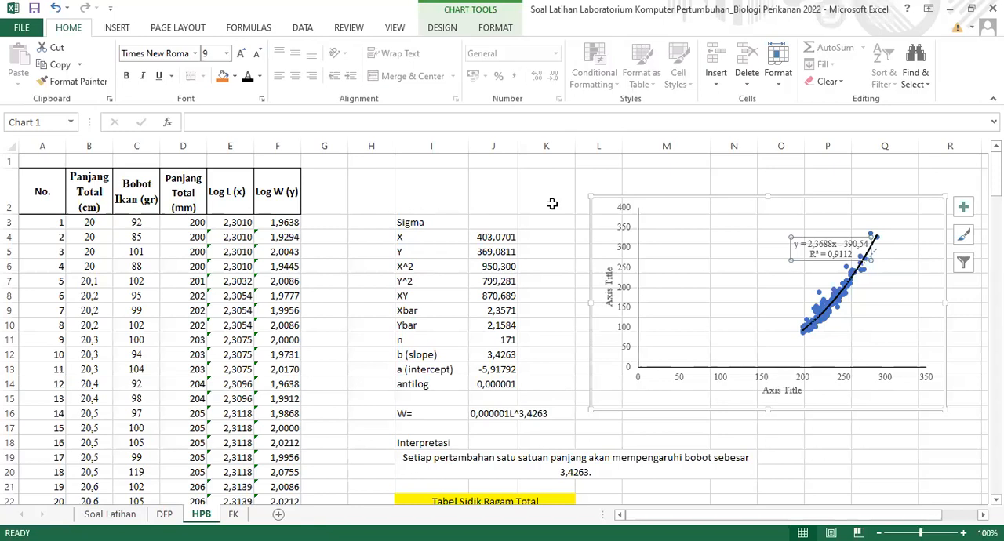
{"action": "left_click", "coordinate": [553, 217]}
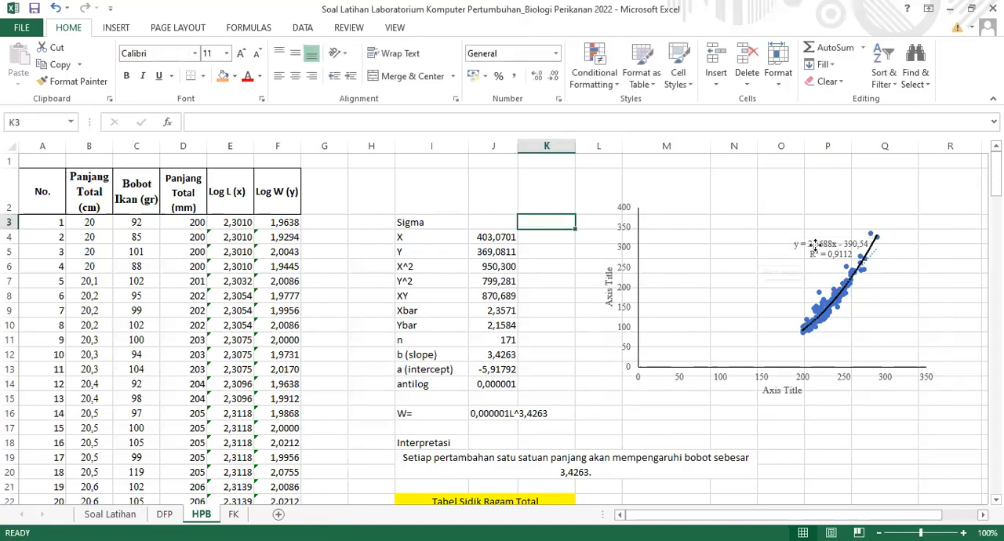
{"action": "left_click_drag", "start_coordinate": [789, 251], "coordinate": [689, 258]}
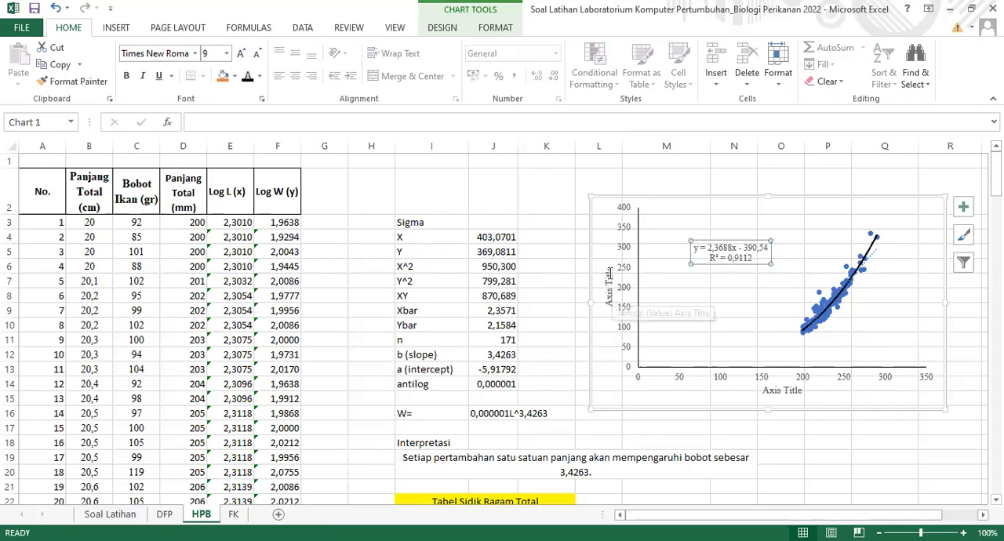
Change the chart's vertical axis title to "Bobot Ikan (gr)"
{"action": "double_click", "coordinate": [609, 274]}
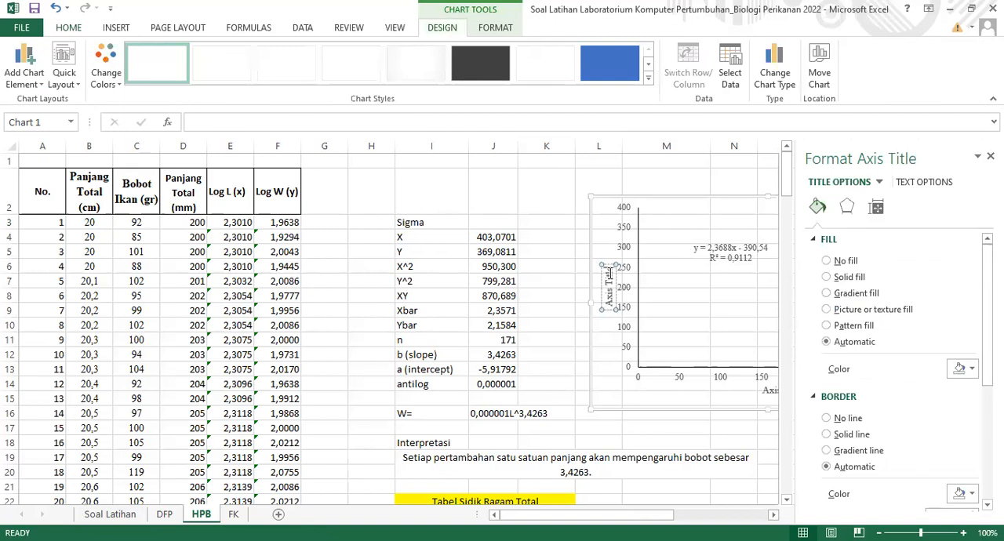
{"action": "double_click", "coordinate": [610, 273]}
{"action": "key", "text": "BackSpace"}
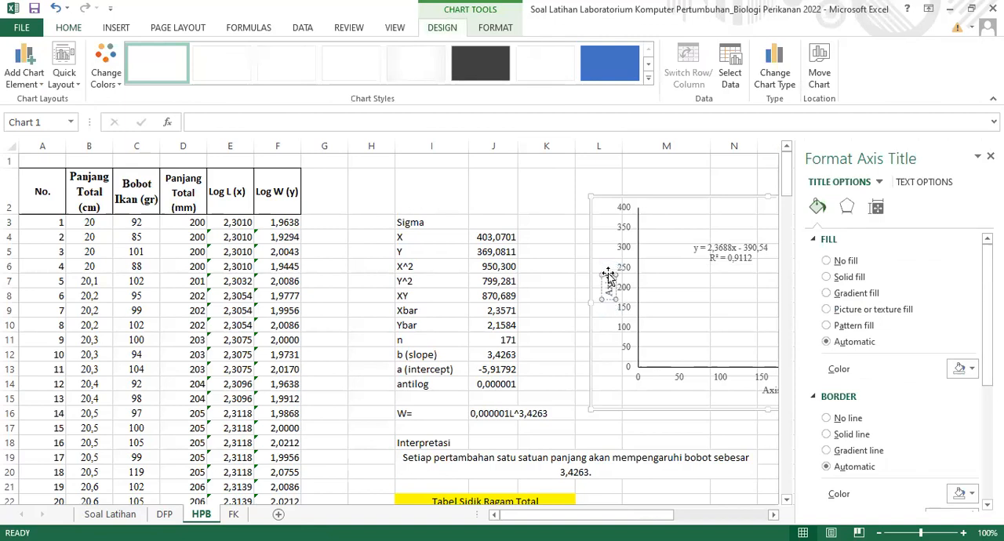
{"action": "key", "text": "BackSpace"}
{"action": "key", "text": "BackSpace"}
{"action": "key", "text": "BackSpace"}
{"action": "type", "text": "Bobot"}
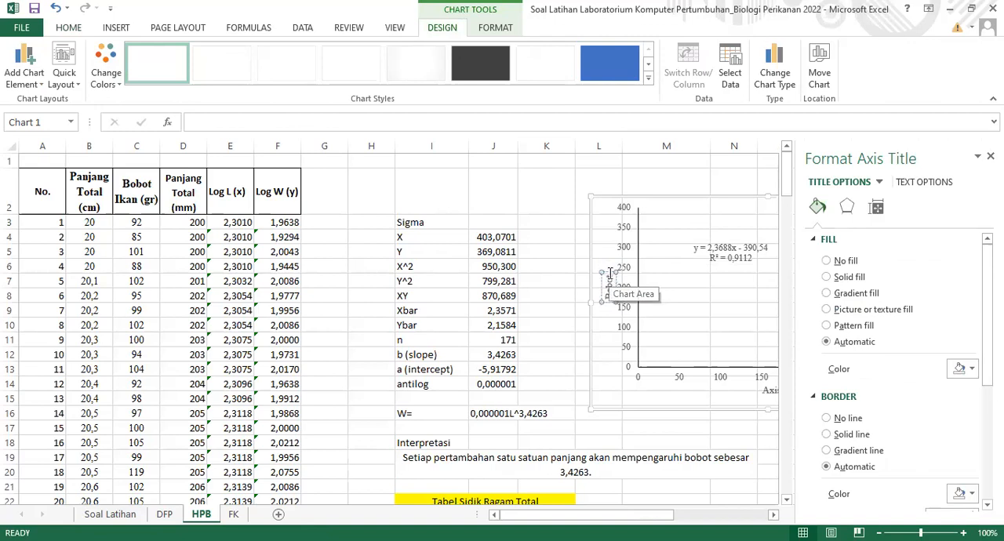
{"action": "type", "text": " Ikan (g)"}
{"action": "type", "text": ")"}
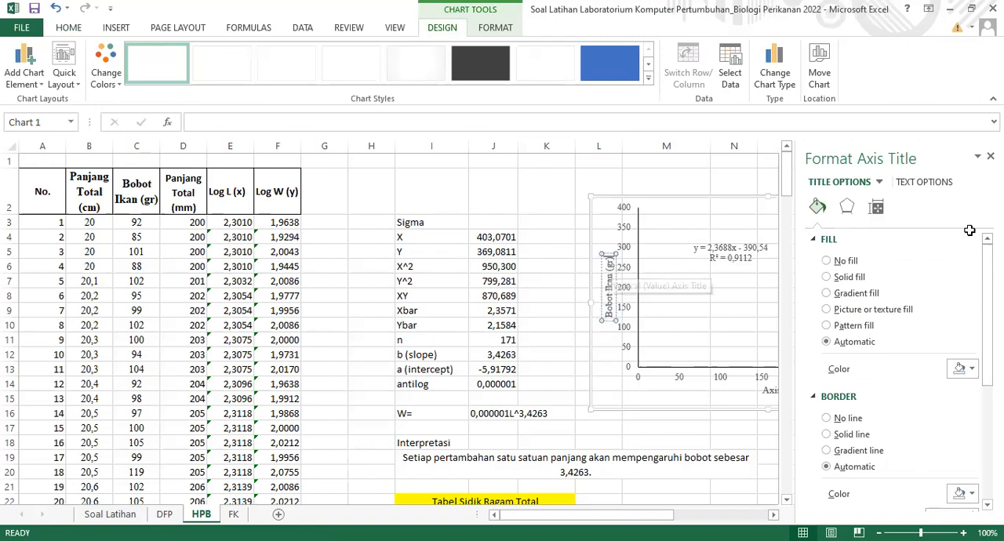
{"action": "left_click", "coordinate": [991, 156]}
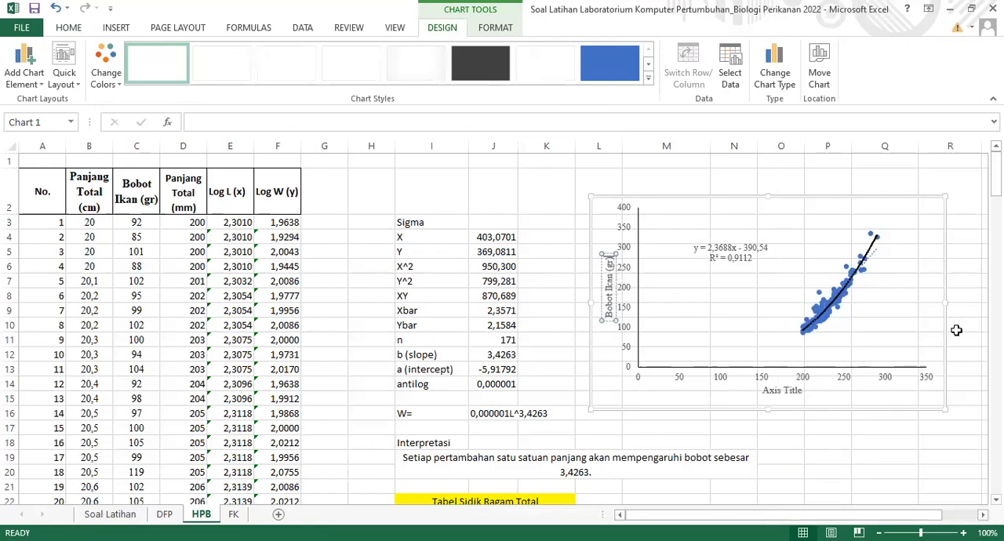
Change the chart's horizontal axis title to "Panjang Total (mm)"
{"action": "left_click", "coordinate": [797, 390]}
{"action": "double_click", "coordinate": [798, 390]}
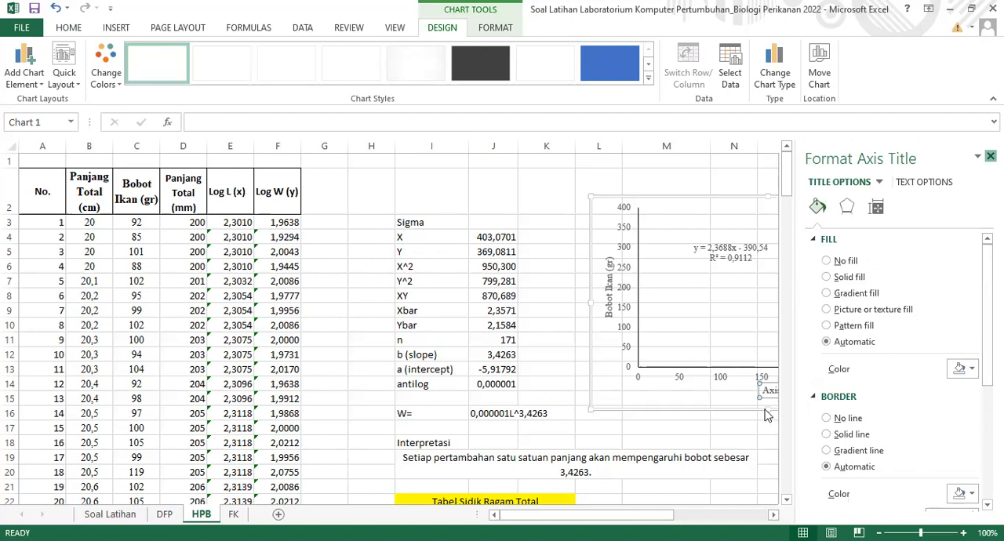
{"action": "left_click", "coordinate": [801, 391]}
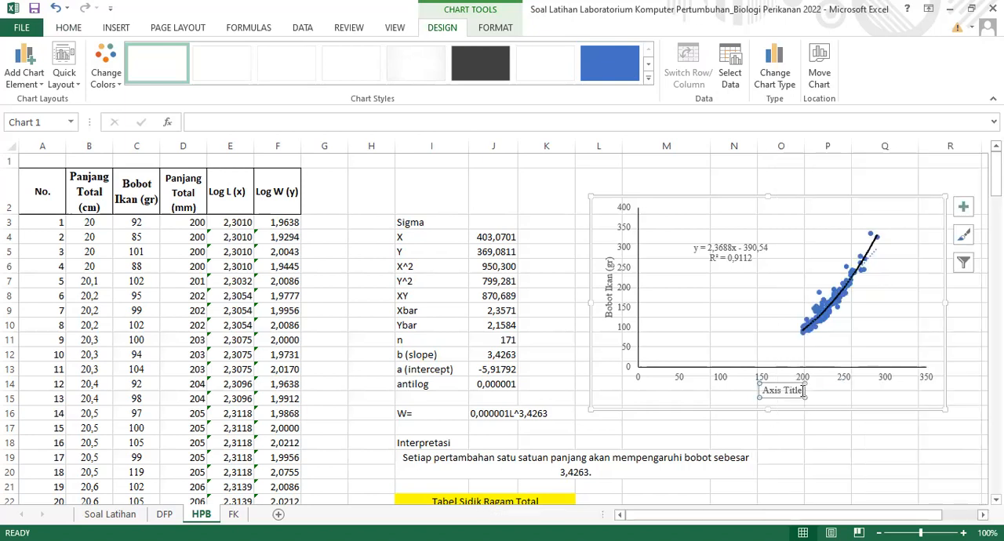
{"action": "left_click_drag", "start_coordinate": [802, 390], "coordinate": [765, 392]}
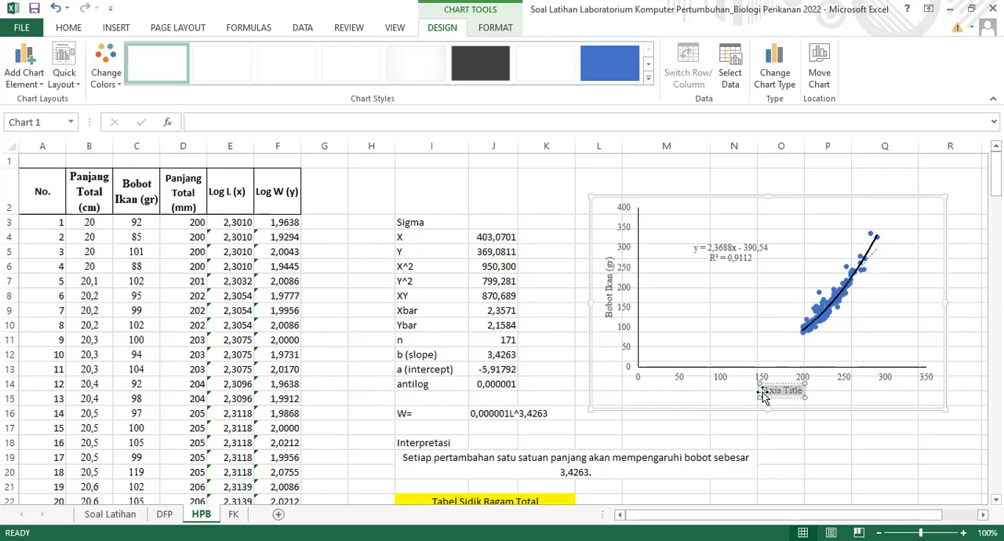
{"action": "key", "text": "Delete"}
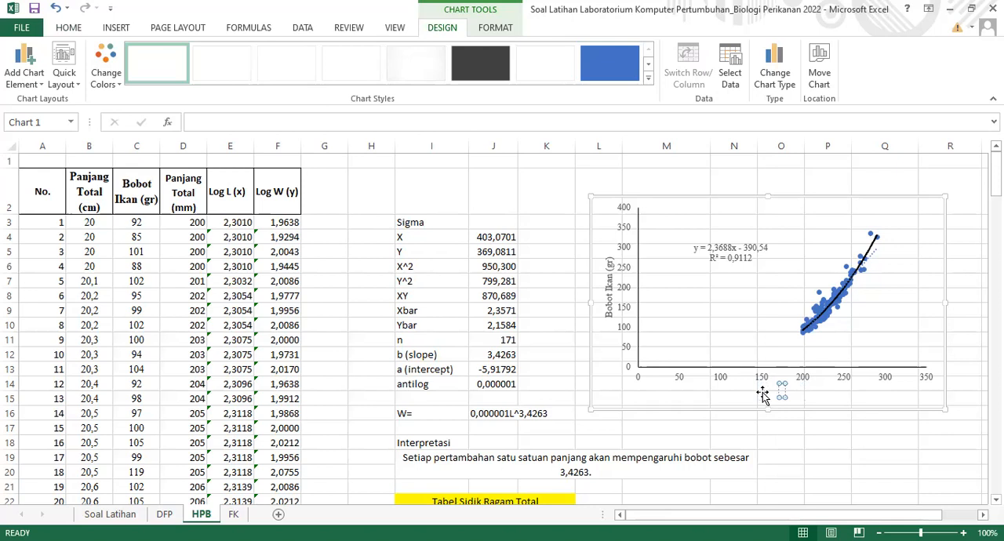
{"action": "type", "text": "Panj"}
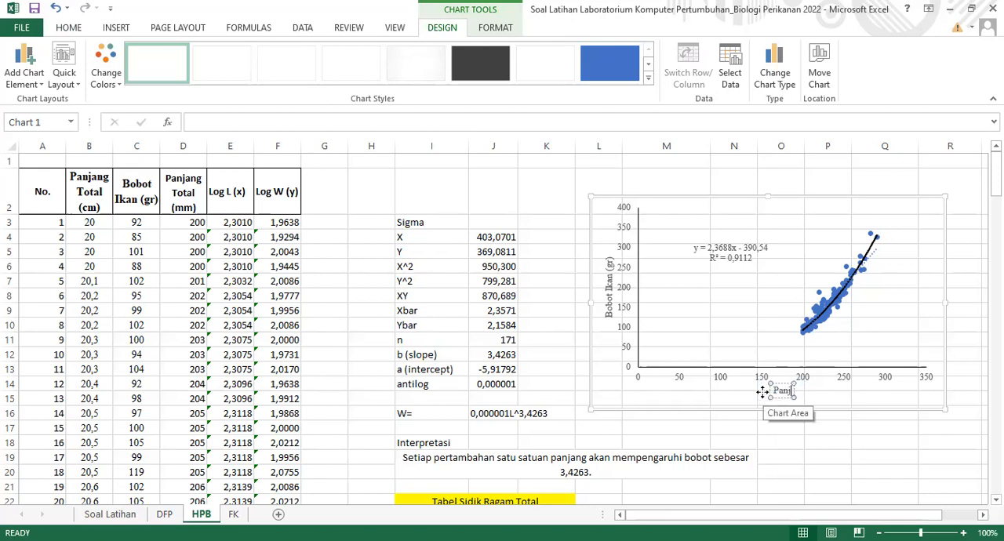
{"action": "type", "text": "ang Tot"}
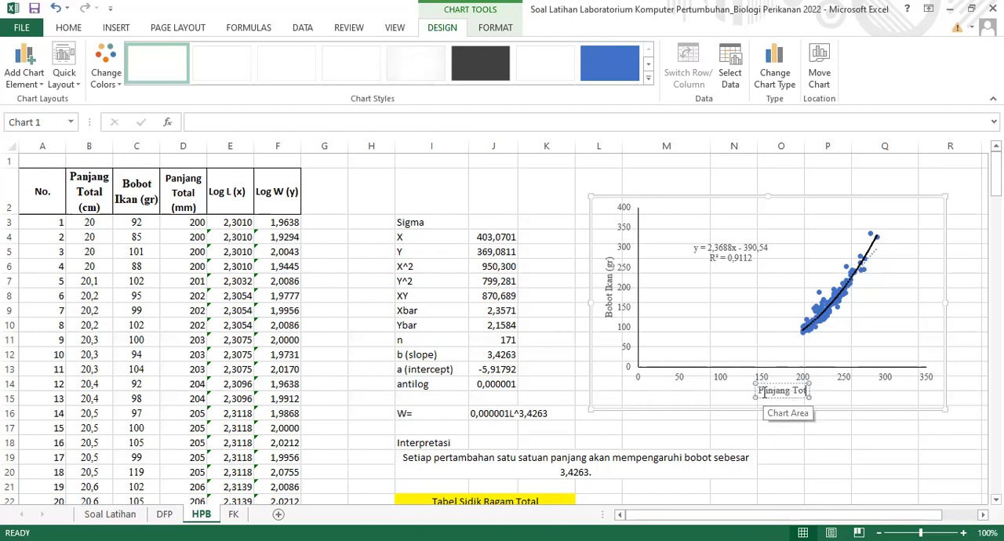
{"action": "type", "text": "al (m"}
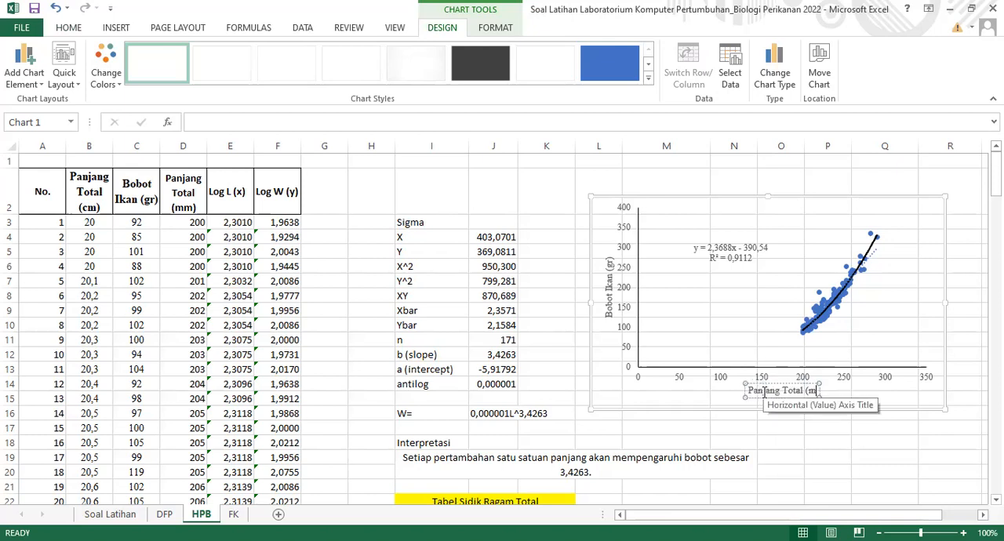
{"action": "type", "text": "m)"}
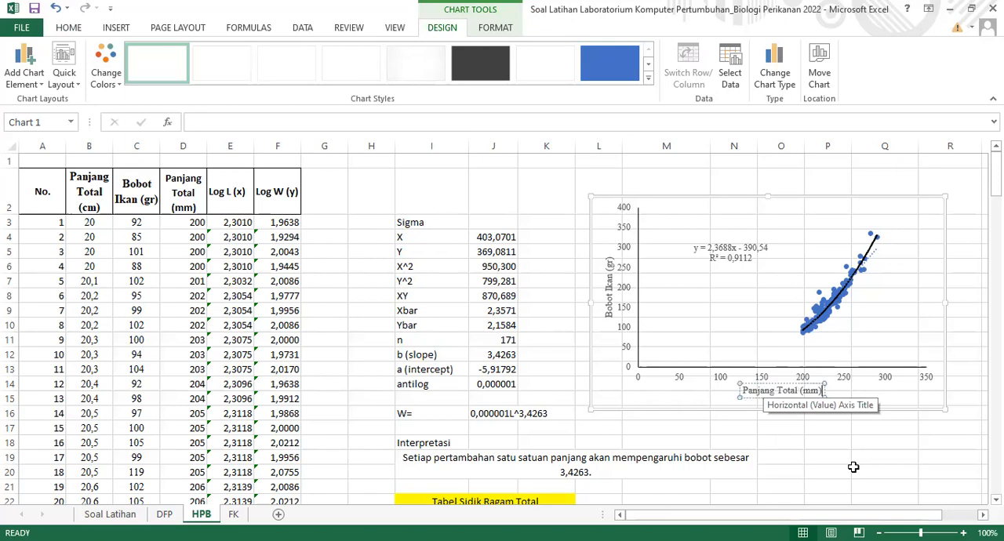
Edit the trendline label's equation to y =0,000001L - 390,54 and its R² value to 0,9186
{"action": "left_click", "coordinate": [729, 248]}
{"action": "left_click", "coordinate": [738, 248]}
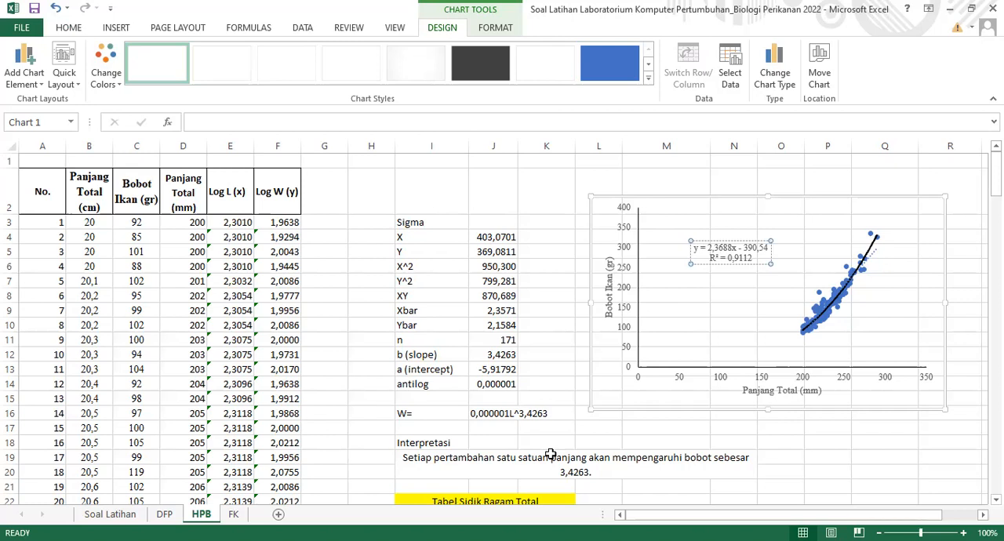
{"action": "key", "text": "alt+Tab"}
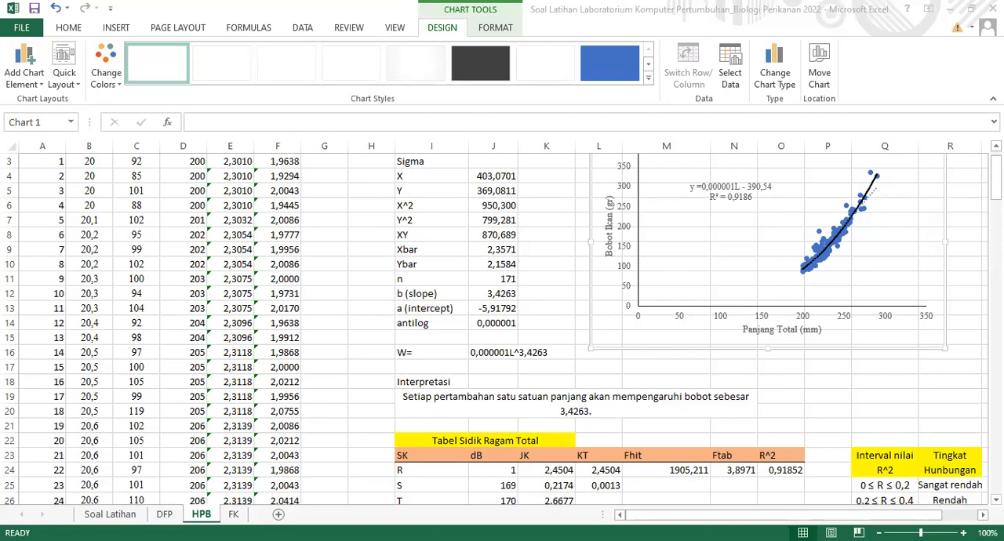
{"action": "left_click", "coordinate": [710, 197]}
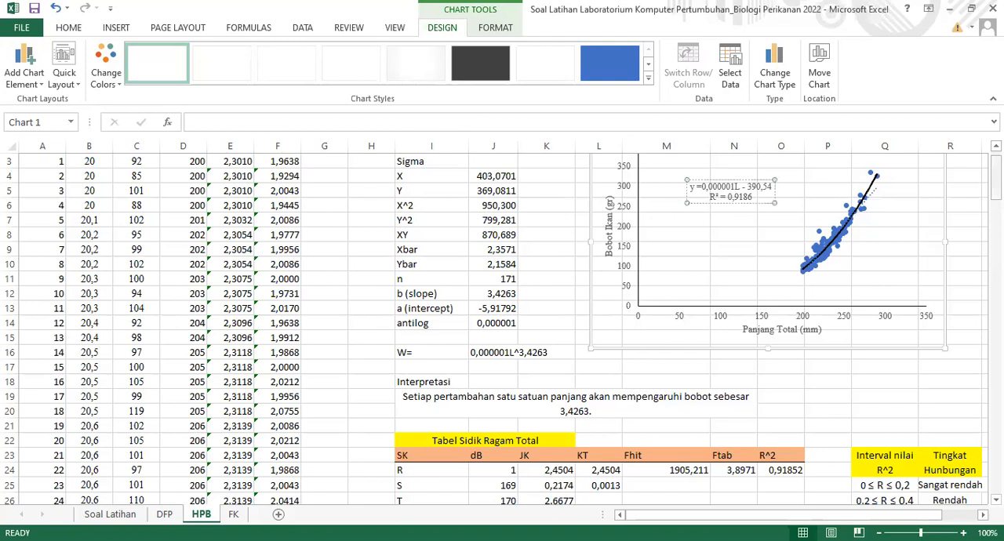
{"action": "scroll", "coordinate": [944, 458], "scroll_direction": "up", "scroll_amount": 1}
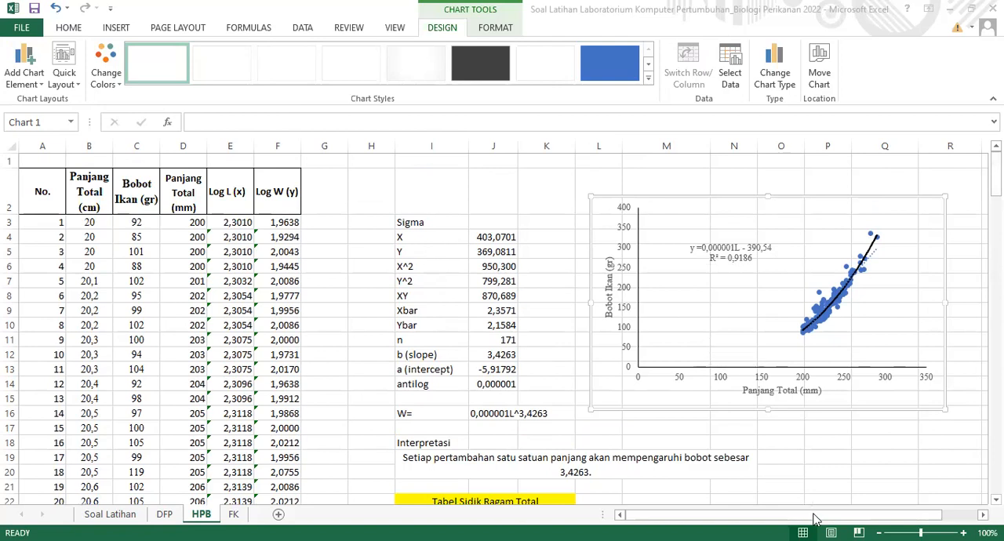
{"action": "left_click", "coordinate": [710, 257]}
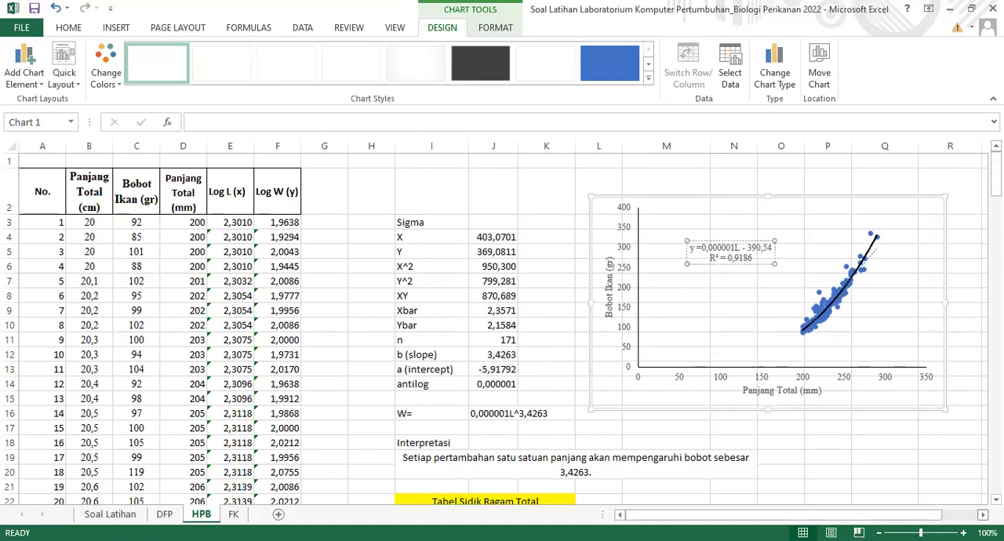
{"action": "left_click", "coordinate": [971, 515]}
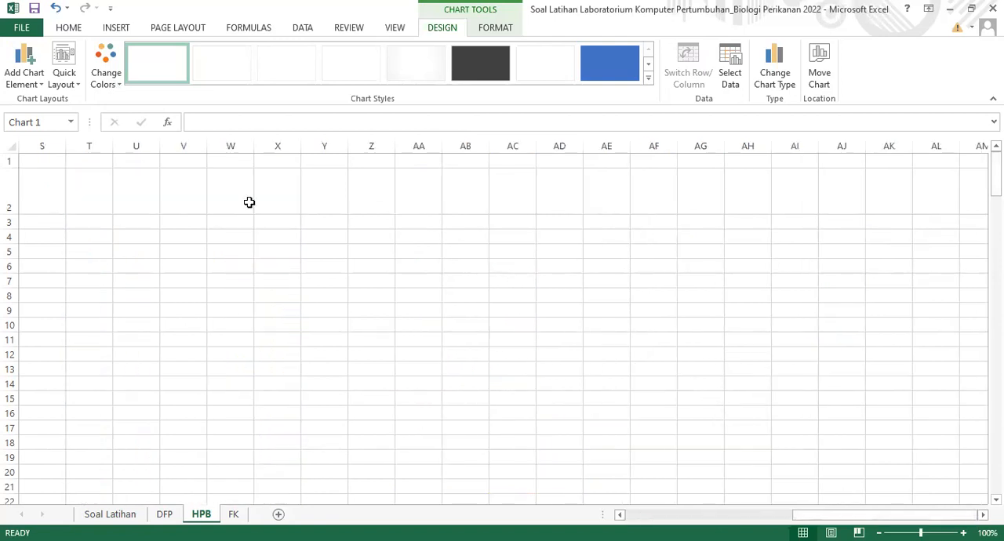
{"action": "left_click", "coordinate": [655, 519]}
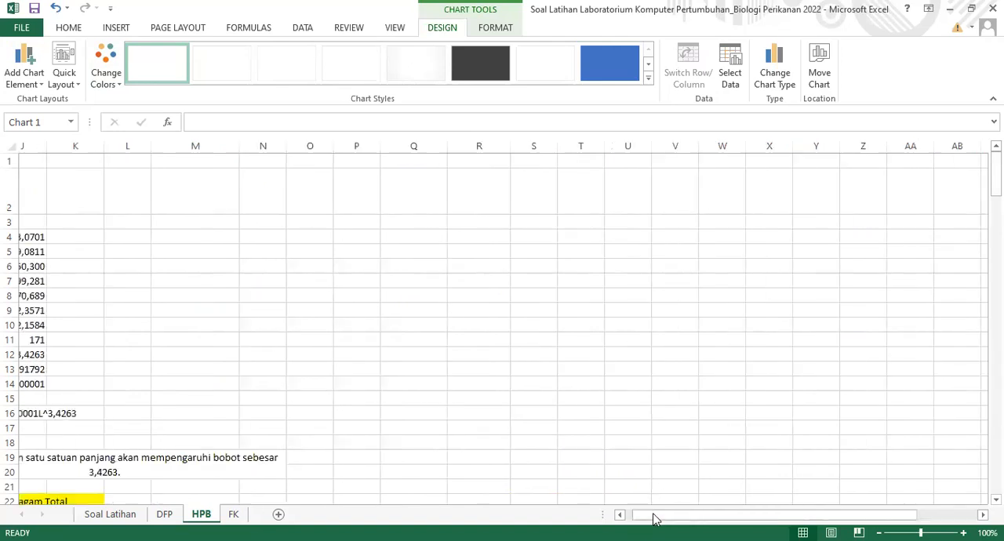
{"action": "left_click_drag", "start_coordinate": [720, 519], "coordinate": [818, 524]}
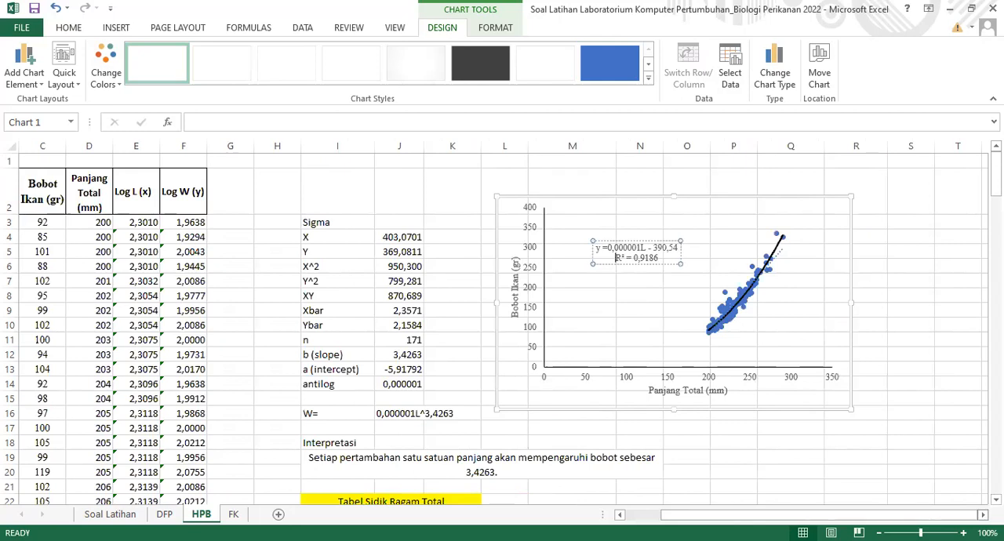
{"action": "left_click", "coordinate": [983, 515]}
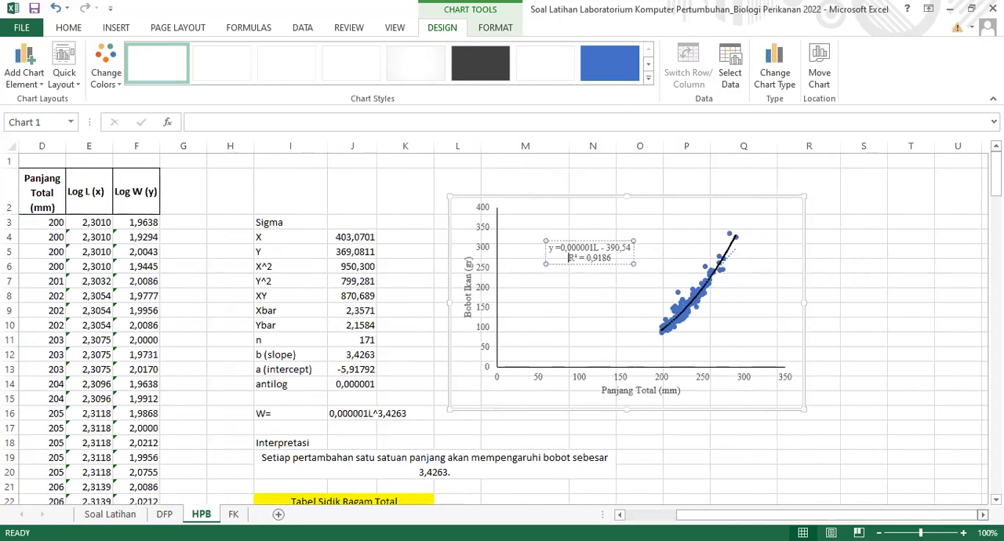
{"action": "left_click", "coordinate": [983, 516]}
{"action": "left_click", "coordinate": [983, 515]}
{"action": "left_click", "coordinate": [983, 516]}
{"action": "left_click", "coordinate": [983, 516]}
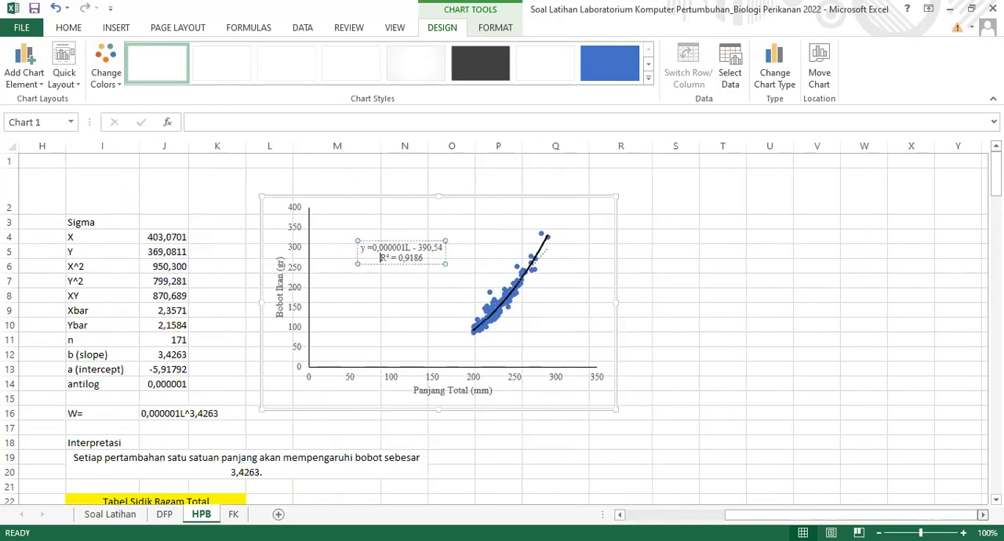
{"action": "left_click", "coordinate": [983, 515]}
{"action": "left_click", "coordinate": [983, 515]}
{"action": "left_click", "coordinate": [983, 516]}
{"action": "left_click", "coordinate": [983, 516]}
{"action": "left_click", "coordinate": [983, 515]}
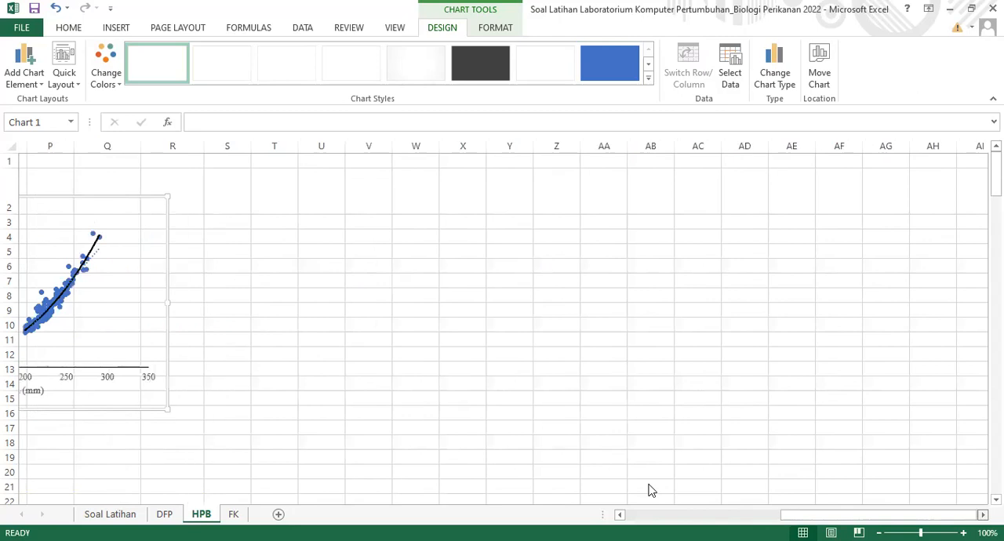
{"action": "left_click_drag", "start_coordinate": [625, 519], "coordinate": [636, 518]}
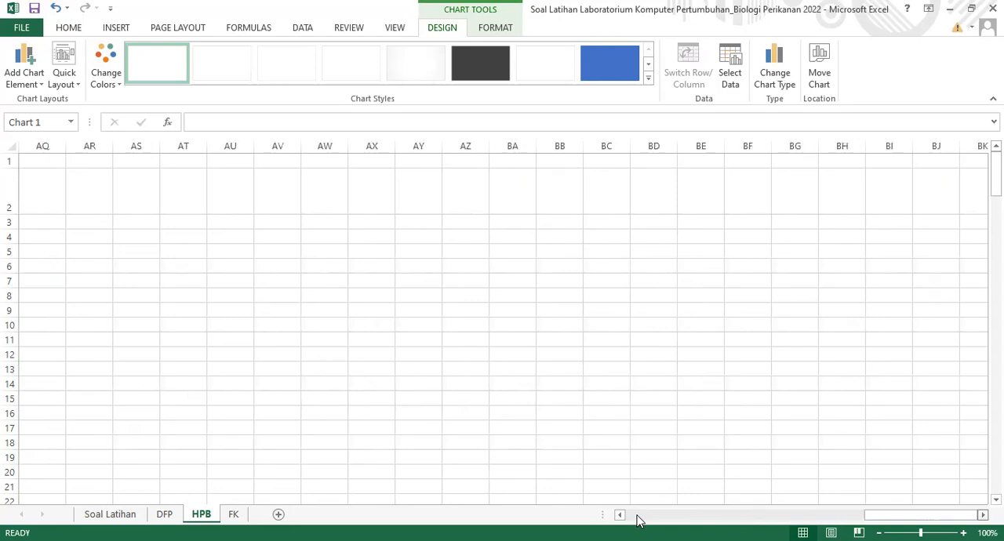
{"action": "left_click", "coordinate": [638, 521]}
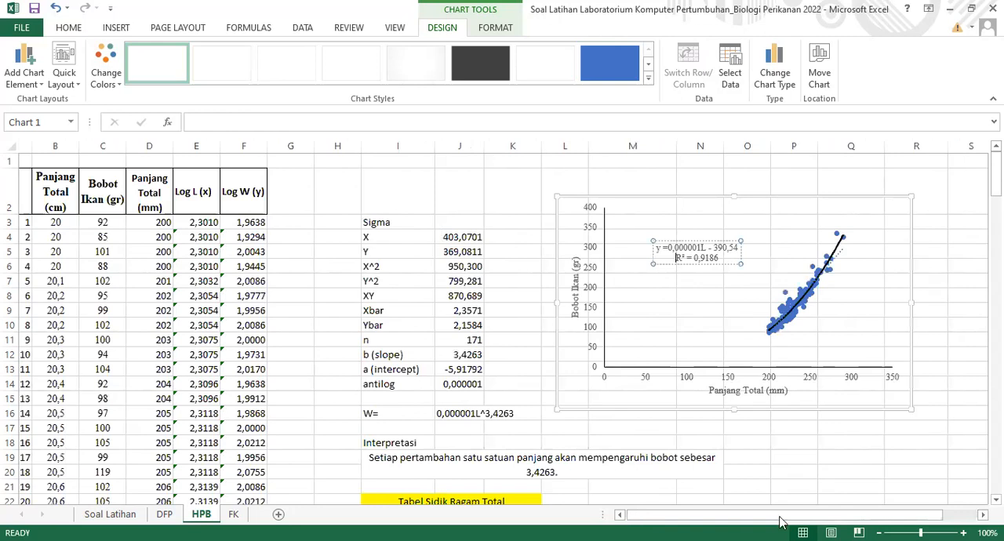
Delete the existing length-weight scatter chart, including its partly edited trendline label, from the HPB sheet
{"action": "key", "text": "ctrl+z"}
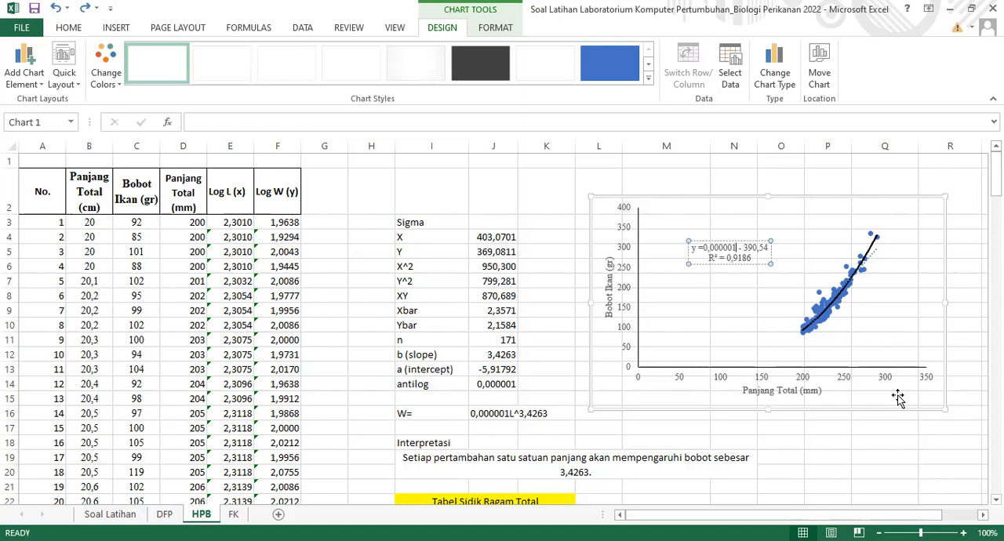
{"action": "key", "text": "BackSpace"}
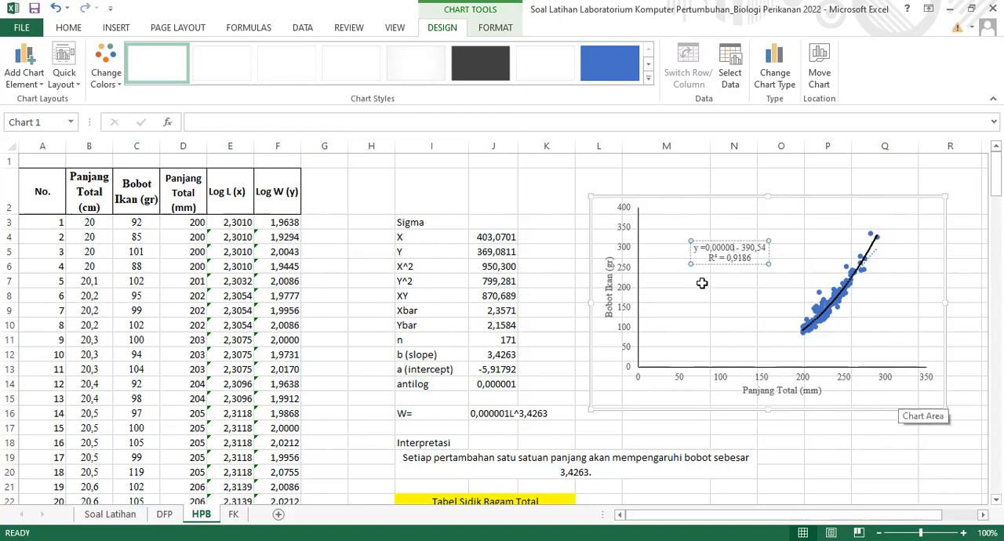
{"action": "left_click", "coordinate": [451, 182]}
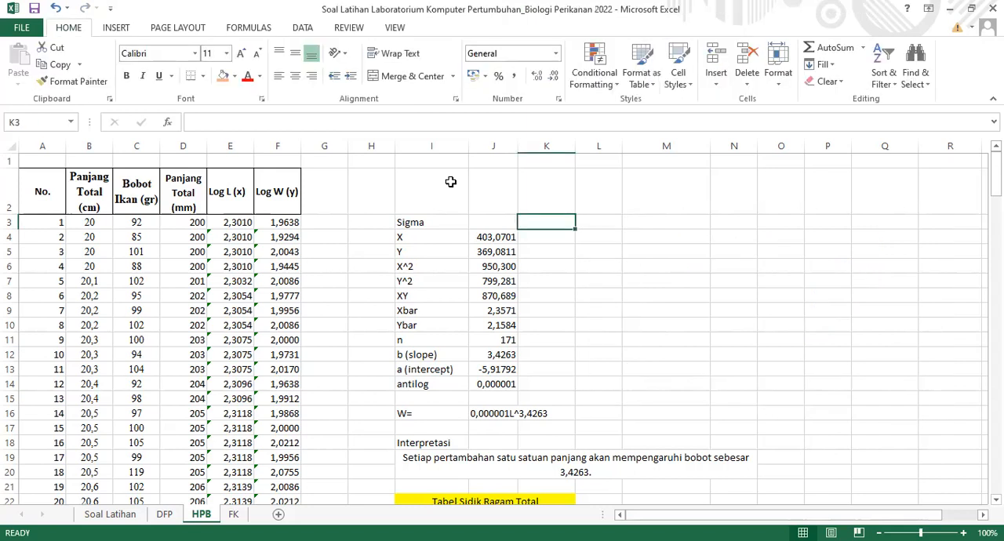
Insert a scatter chart and add a series with the Panjang Total (mm) range D3:D173 as its X values
{"action": "left_click", "coordinate": [115, 28]}
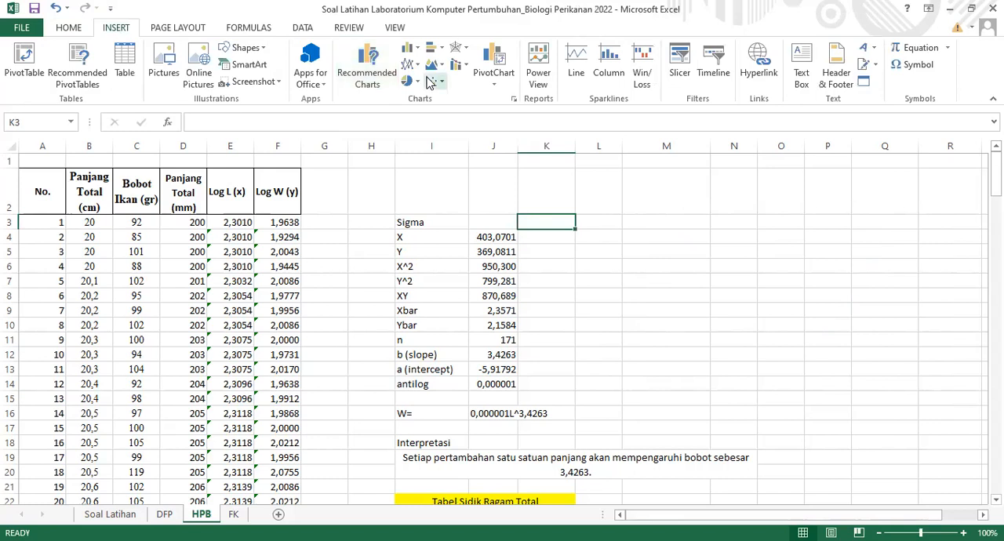
{"action": "left_click", "coordinate": [462, 134]}
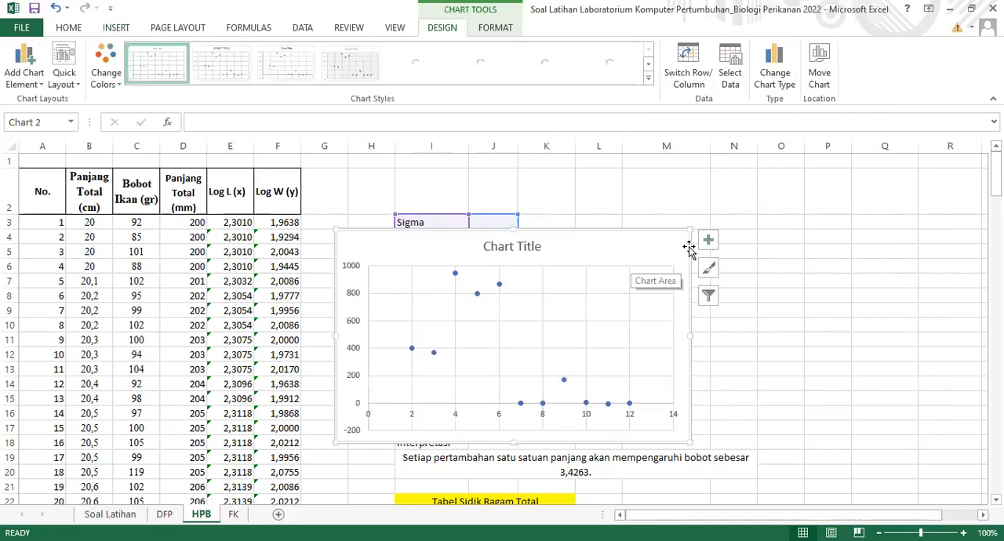
{"action": "left_click", "coordinate": [737, 79]}
{"action": "left_click", "coordinate": [153, 371]}
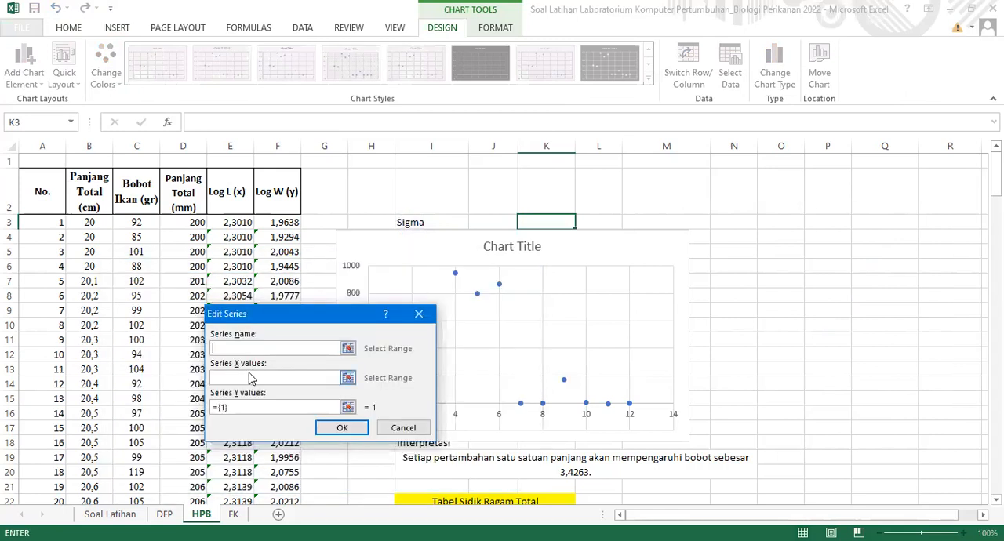
{"action": "left_click", "coordinate": [184, 222]}
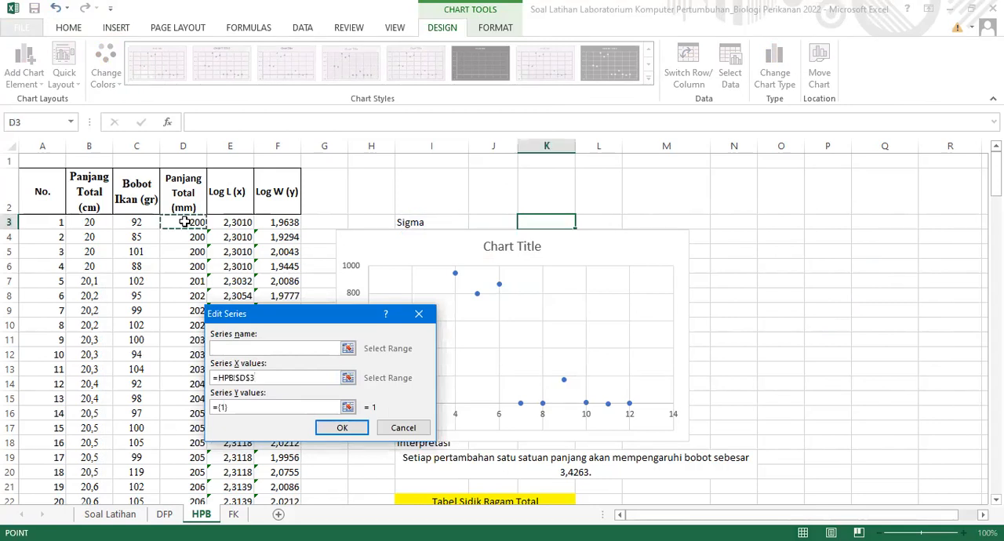
{"action": "key", "text": "ctrl+shift+Down"}
Set the added series' Y values to the Bobot Ikan (gr) range C3:C173 and accept the data source
{"action": "left_click", "coordinate": [229, 406]}
{"action": "left_click_drag", "start_coordinate": [231, 406], "coordinate": [198, 404]}
{"action": "type", "text": "="}
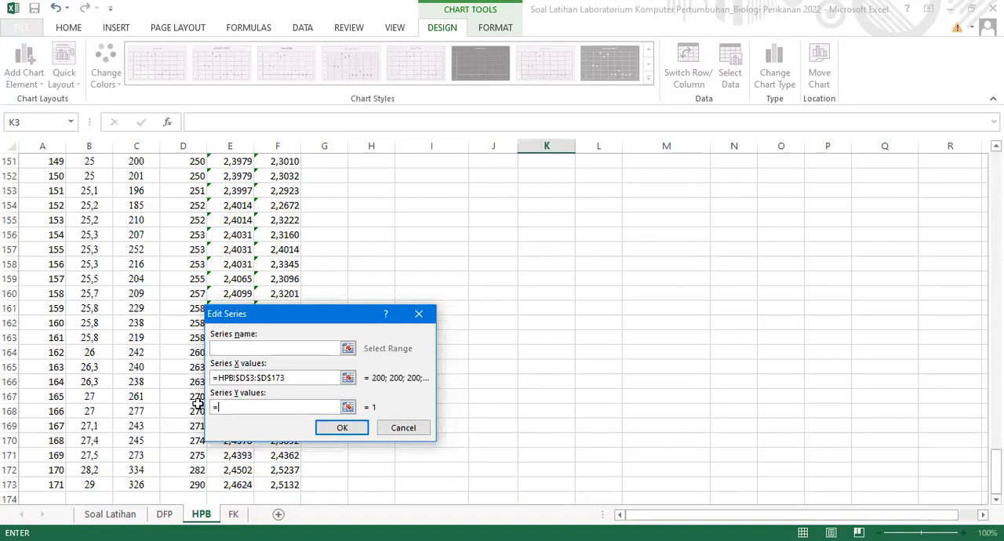
{"action": "key", "text": "BackSpace"}
{"action": "left_click_drag", "start_coordinate": [997, 471], "coordinate": [996, 174]}
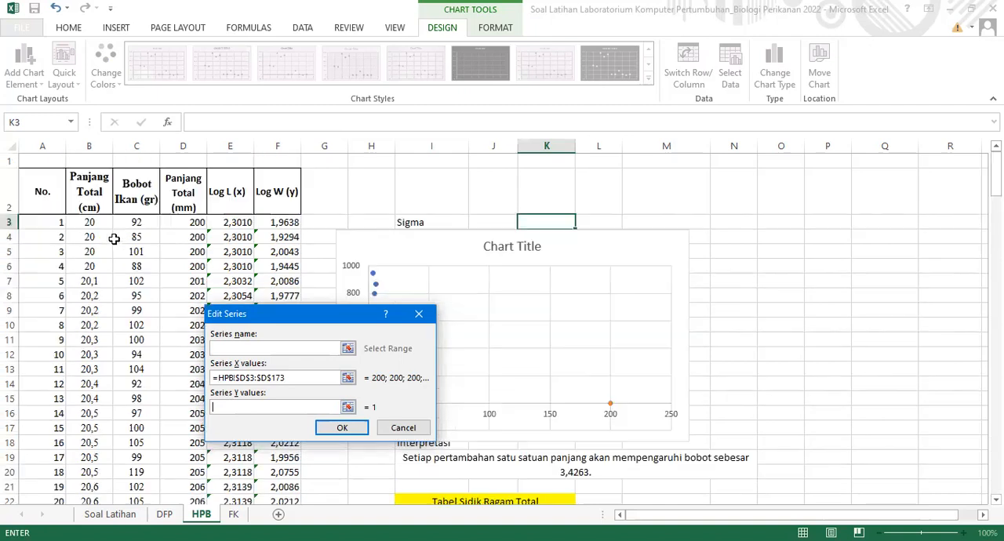
{"action": "left_click", "coordinate": [140, 222]}
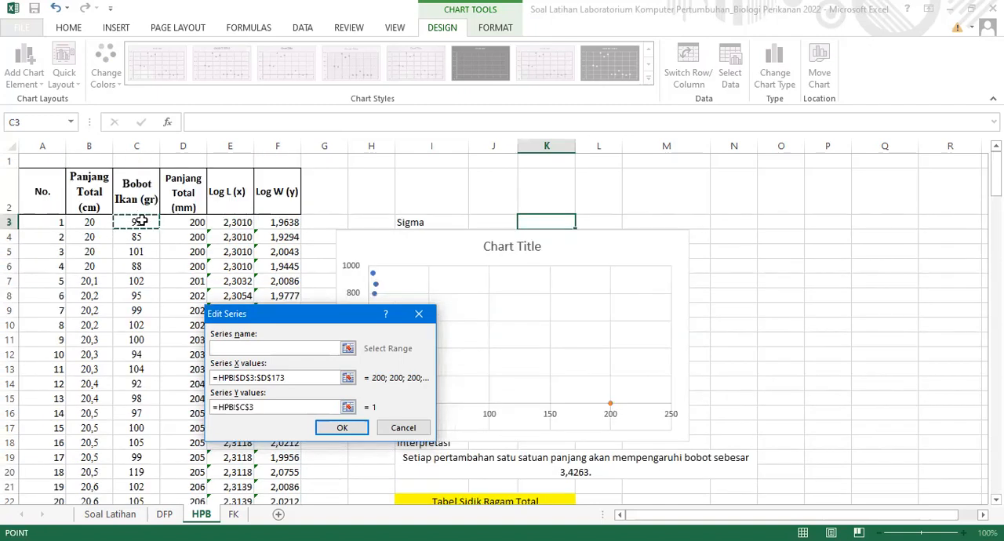
{"action": "key", "text": "ctrl+shift+Down"}
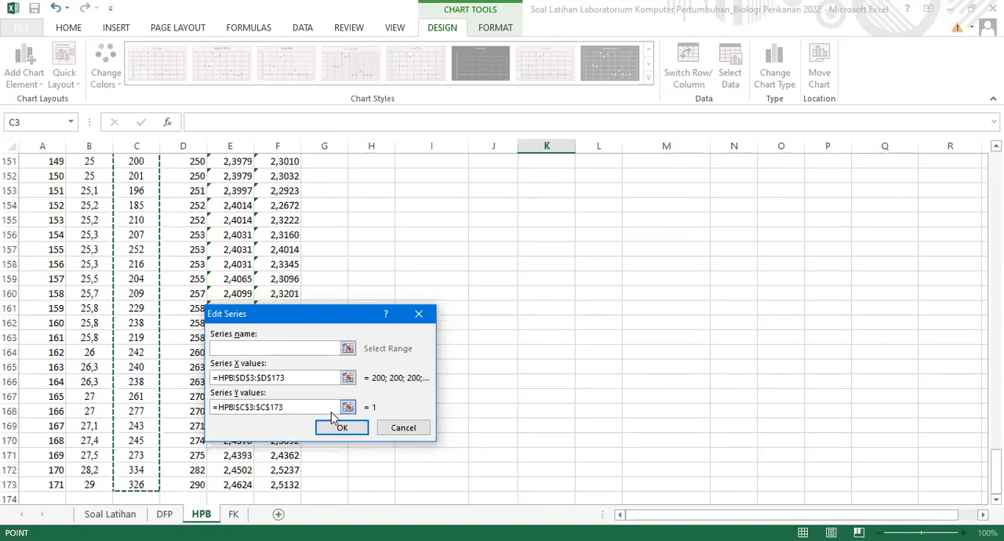
{"action": "left_click", "coordinate": [342, 429]}
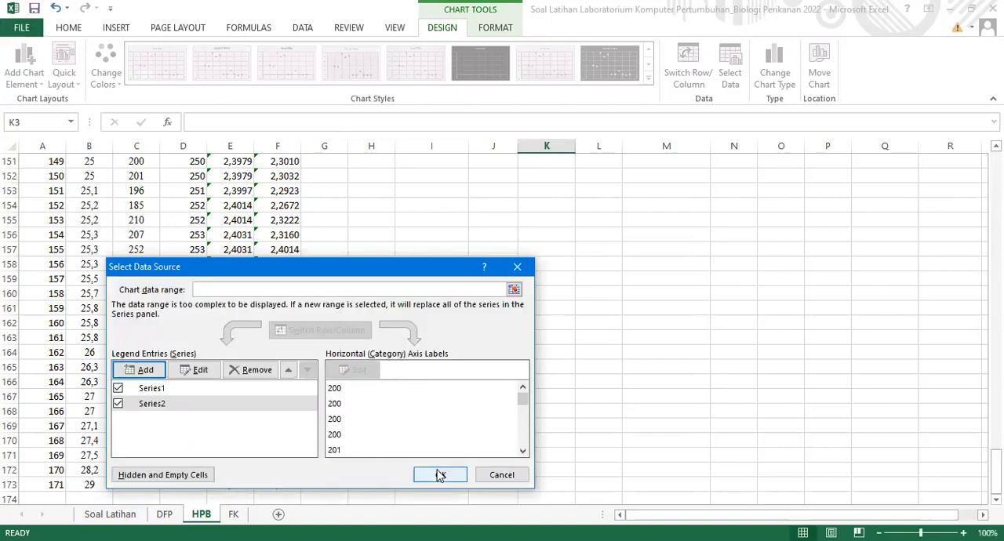
{"action": "left_click", "coordinate": [441, 476]}
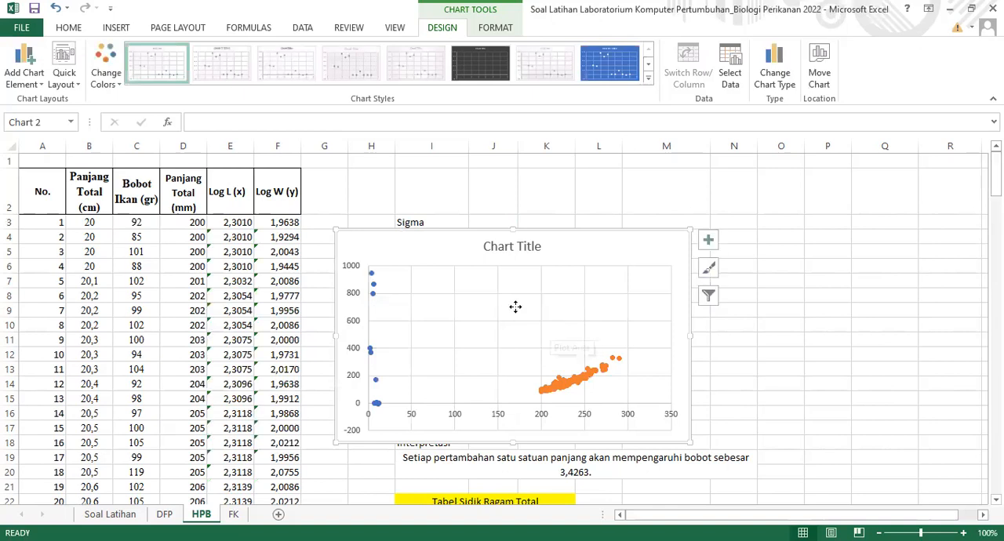
Move the two-series scatter chart clear of the calculations and delete it
{"action": "left_click", "coordinate": [568, 304]}
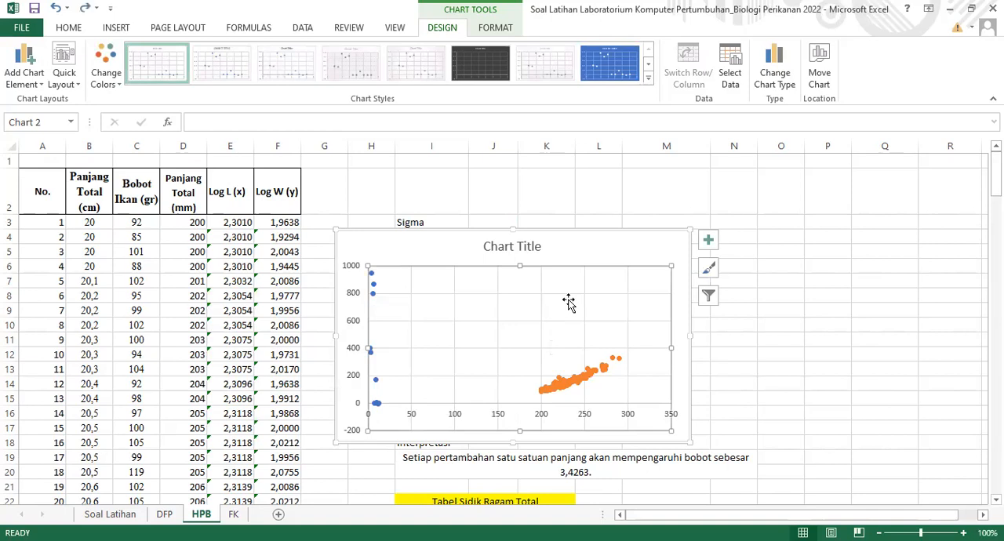
{"action": "left_click_drag", "start_coordinate": [700, 235], "coordinate": [919, 222]}
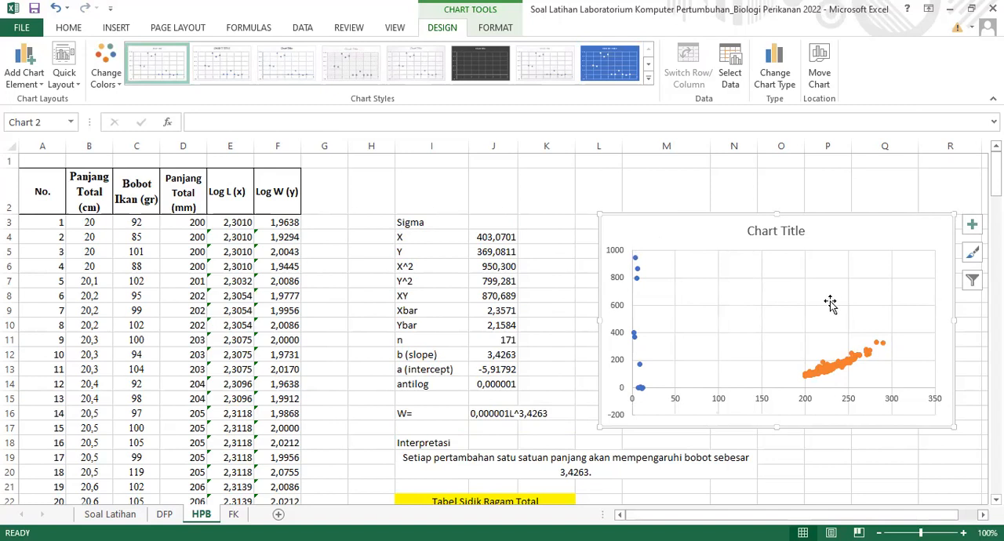
{"action": "key", "text": "Delete"}
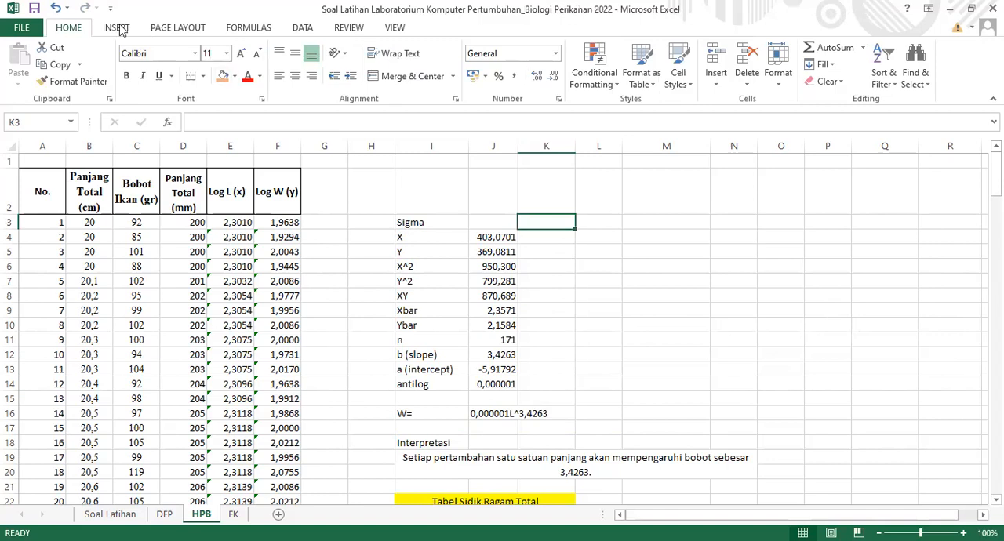
Insert another scatter chart and remove the default Series1 from its data source
{"action": "scroll", "coordinate": [439, 83], "scroll_direction": "down", "scroll_amount": 1}
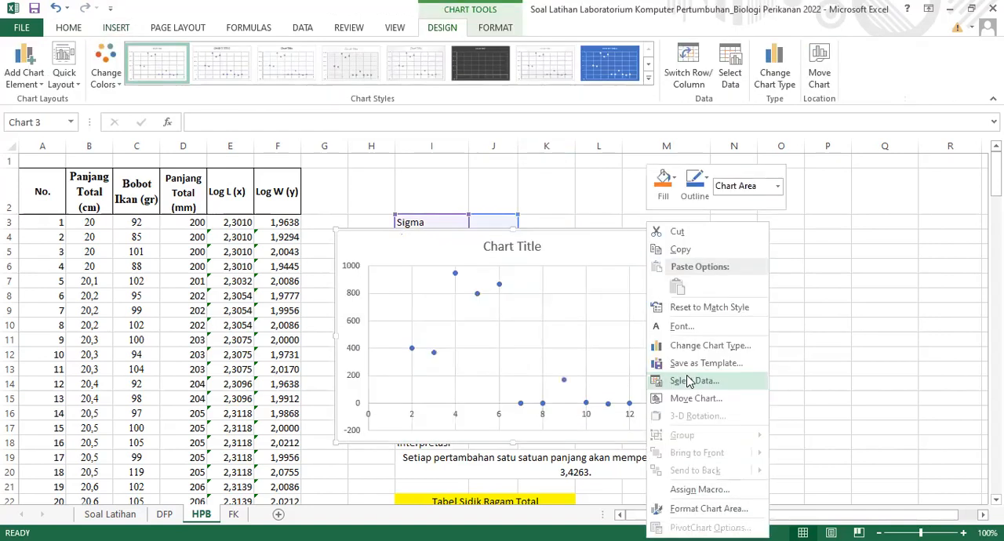
{"action": "left_click", "coordinate": [689, 382]}
{"action": "left_click", "coordinate": [441, 393]}
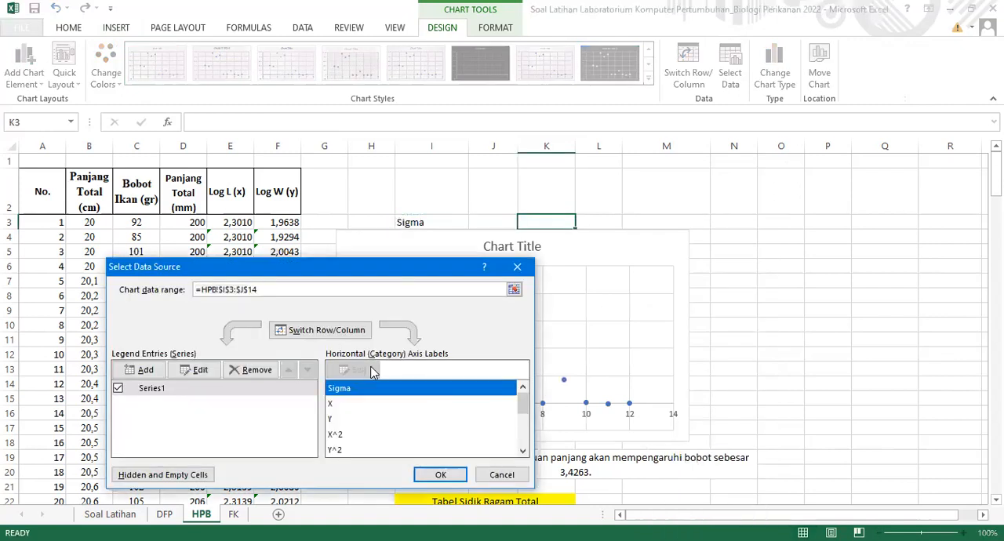
{"action": "left_click", "coordinate": [252, 372]}
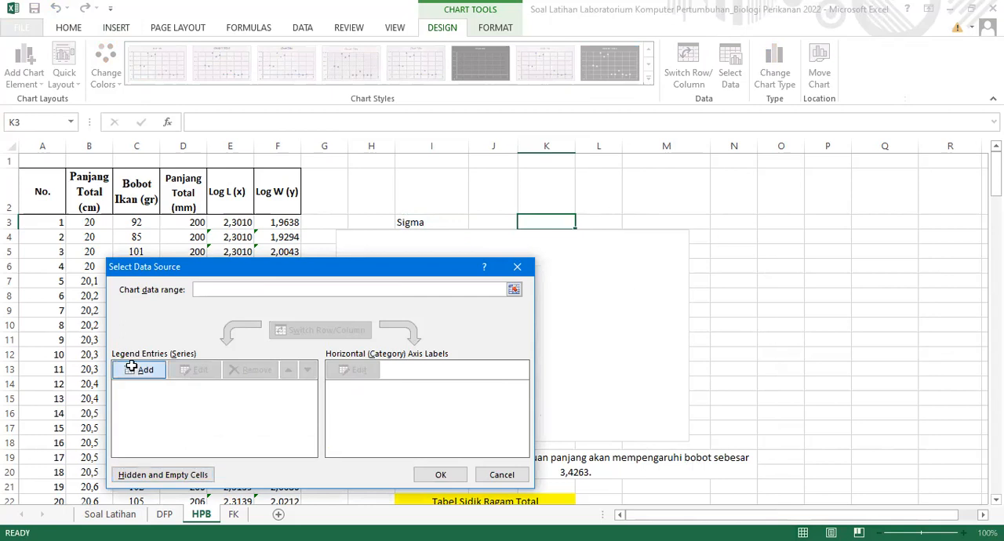
Add a series plotting Panjang Total (mm), D3:D173, as X values against the Bobot Ikan (gr) data in column C as Y values
{"action": "left_click", "coordinate": [245, 375]}
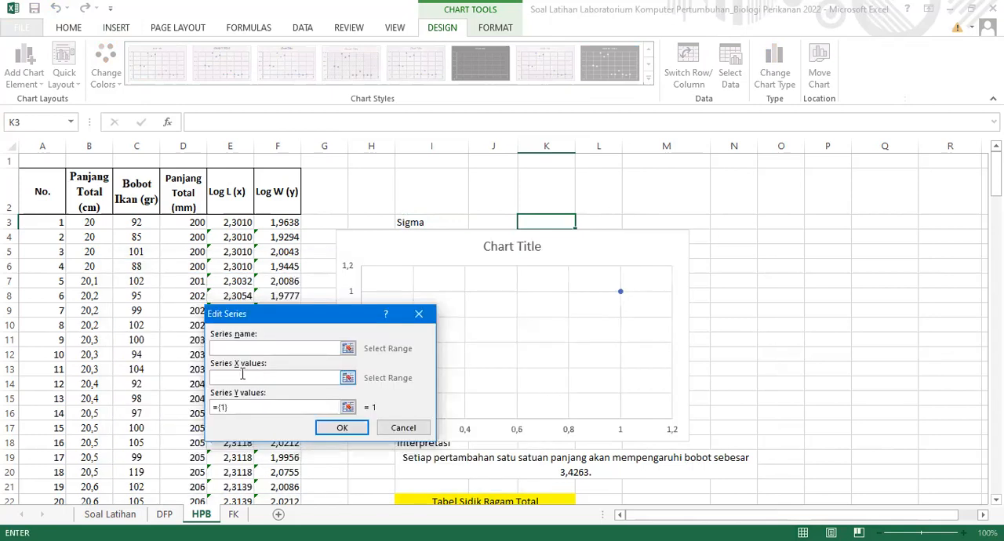
{"action": "left_click", "coordinate": [192, 222]}
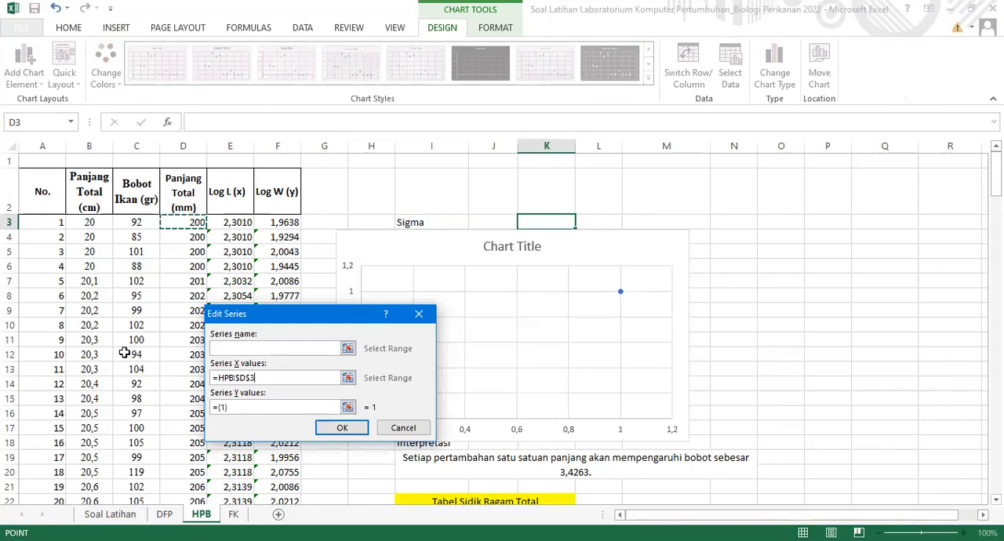
{"action": "key", "text": "ctrl+shift+Down"}
{"action": "left_click_drag", "start_coordinate": [274, 406], "coordinate": [209, 409]}
{"action": "key", "text": "BackSpace"}
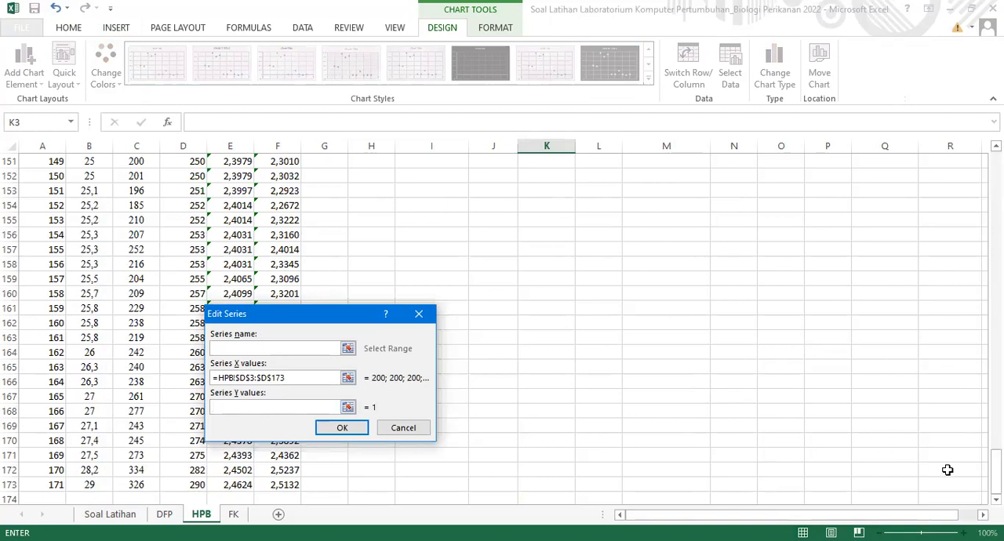
{"action": "left_click_drag", "start_coordinate": [995, 467], "coordinate": [996, 282]}
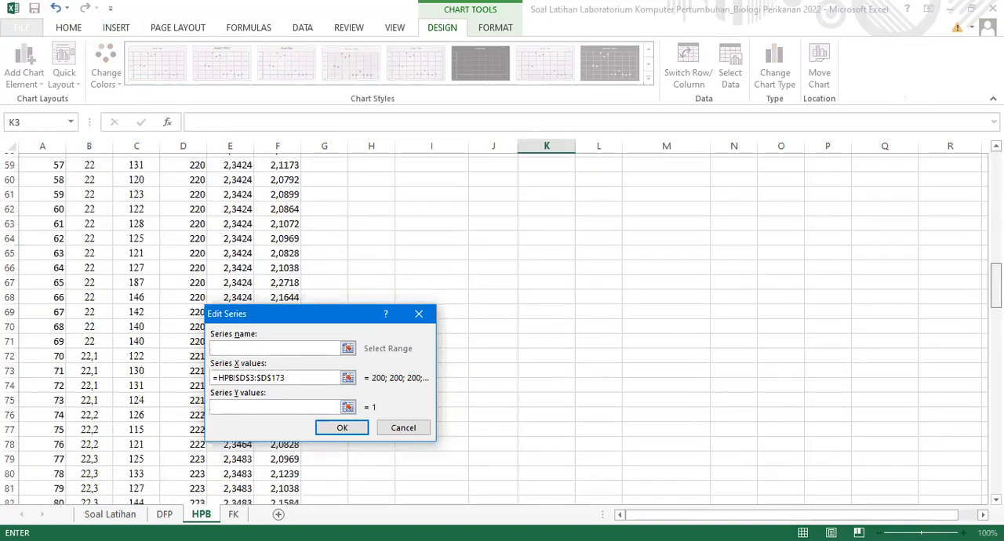
{"action": "scroll", "coordinate": [964, 240], "scroll_direction": "up", "scroll_amount": 8}
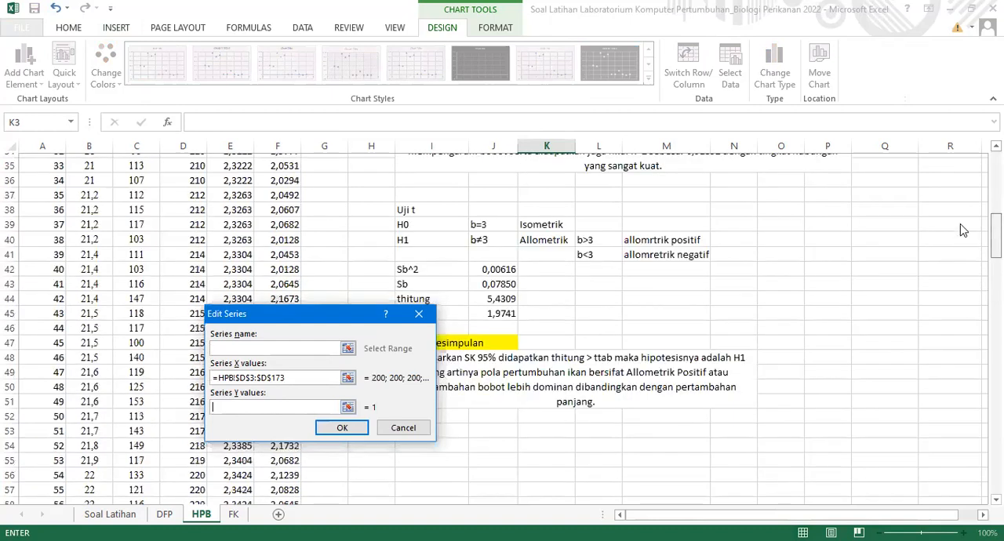
{"action": "scroll", "coordinate": [961, 221], "scroll_direction": "up", "scroll_amount": 5}
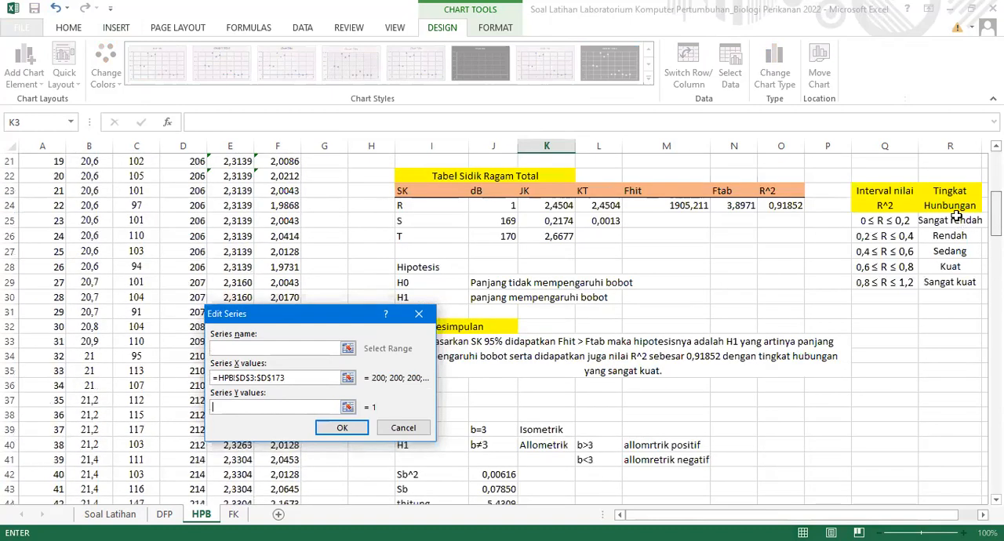
{"action": "scroll", "coordinate": [696, 163], "scroll_direction": "up", "scroll_amount": 1}
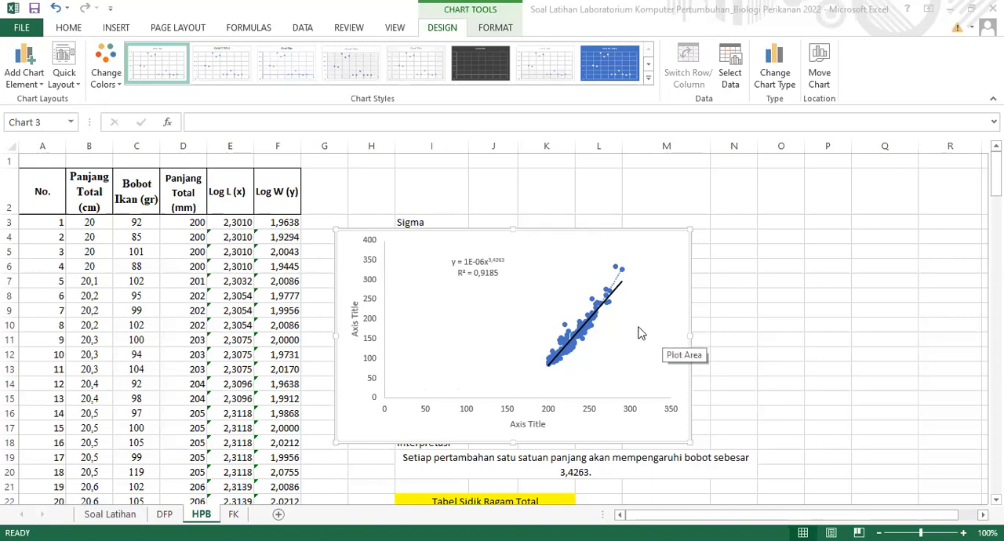
Move the scatter chart to the empty cells beside the Sigma calculations, over columns L to R
{"action": "left_click", "coordinate": [813, 279]}
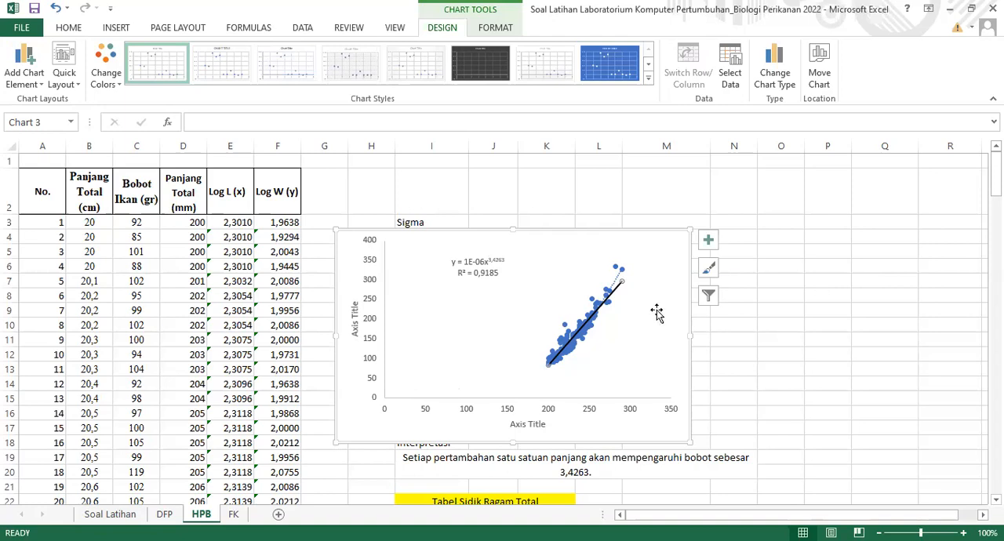
{"action": "left_click_drag", "start_coordinate": [673, 280], "coordinate": [875, 256]}
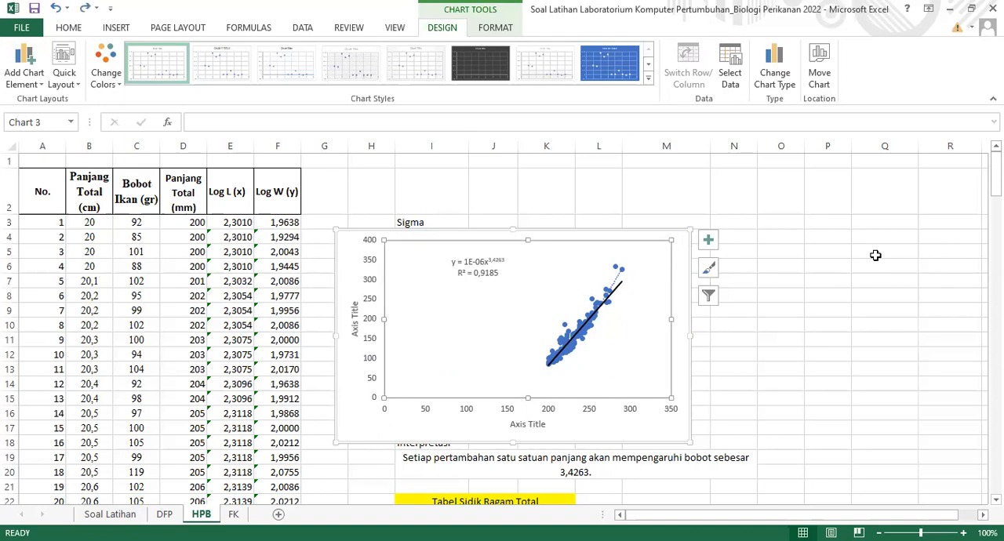
{"action": "left_click_drag", "start_coordinate": [667, 434], "coordinate": [932, 400]}
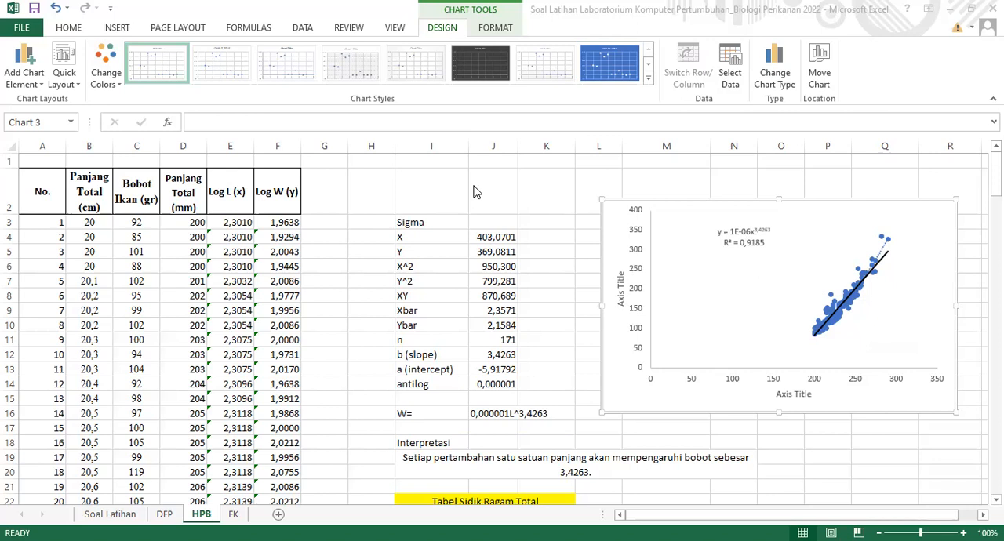
Format the chart area with no fill and no border line
{"action": "left_click", "coordinate": [602, 199]}
{"action": "double_click", "coordinate": [602, 199]}
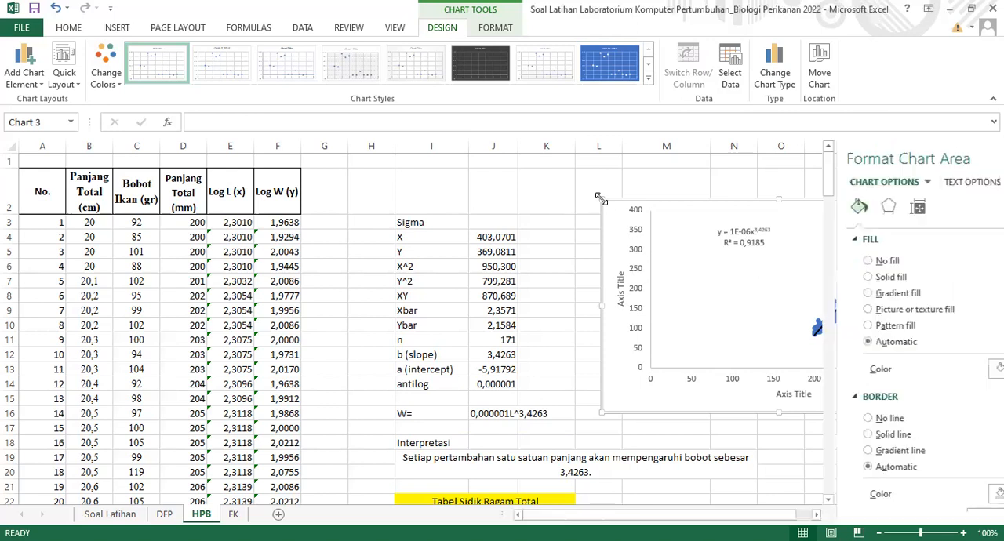
{"action": "left_click", "coordinate": [825, 260]}
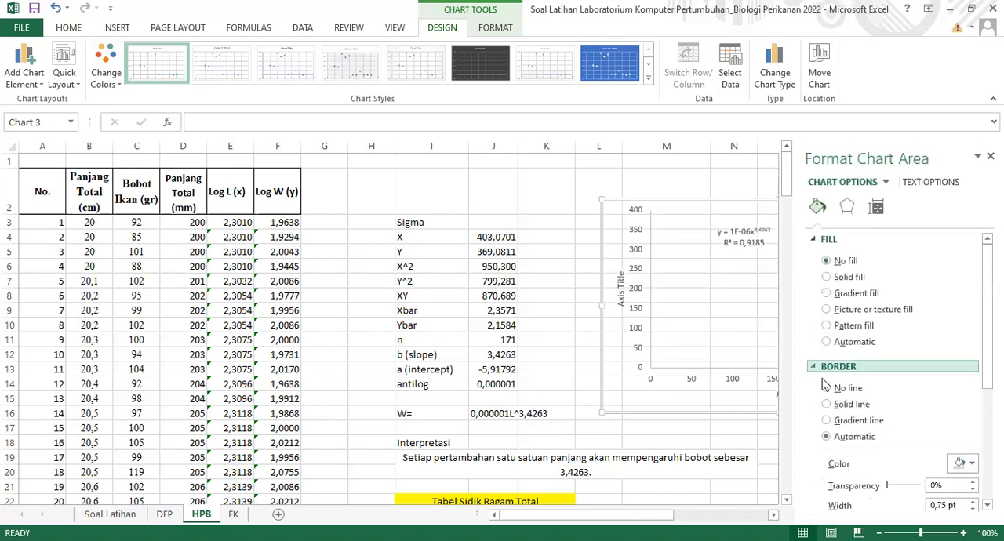
{"action": "left_click", "coordinate": [825, 388]}
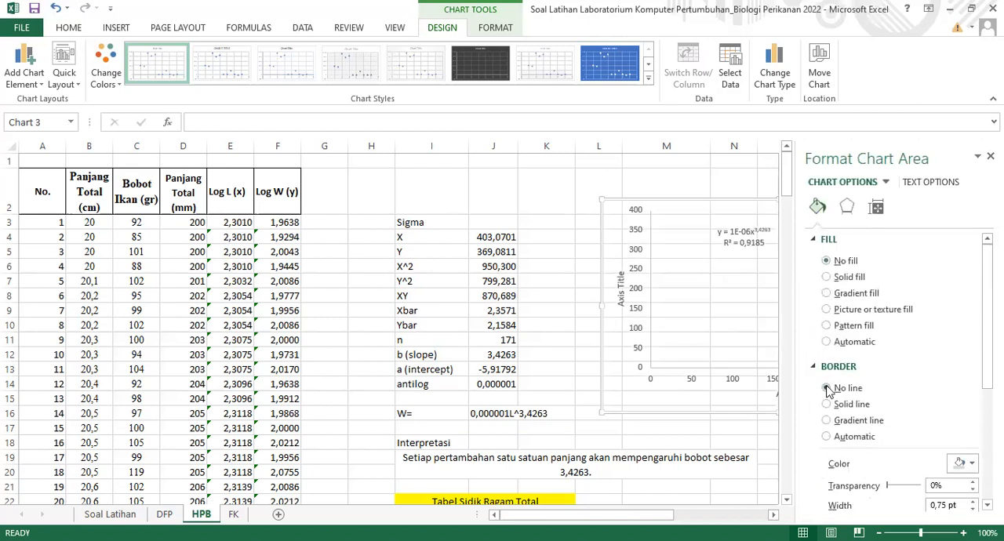
Format the chart's vertical axis with no fill and a solid 1 pt line
{"action": "left_click", "coordinate": [634, 276]}
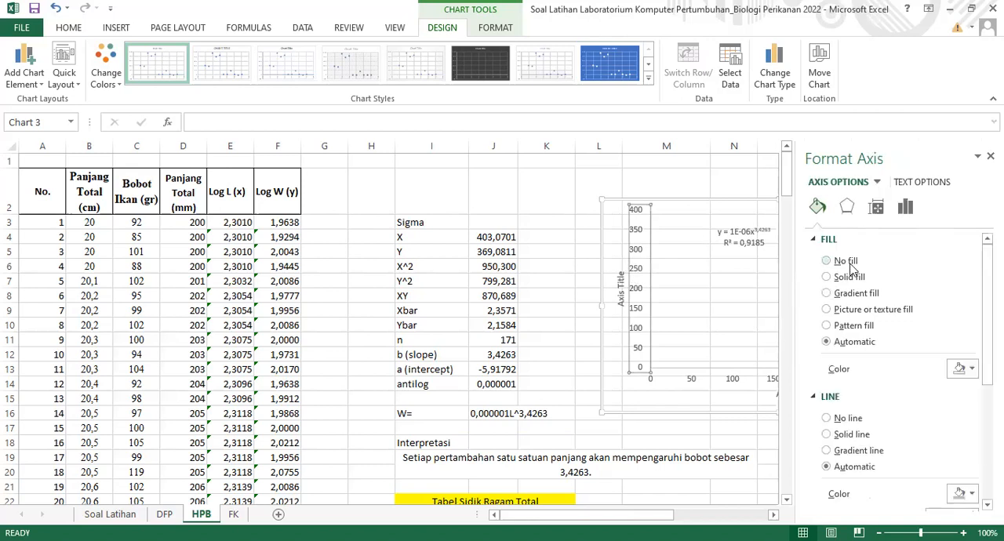
{"action": "left_click", "coordinate": [826, 262]}
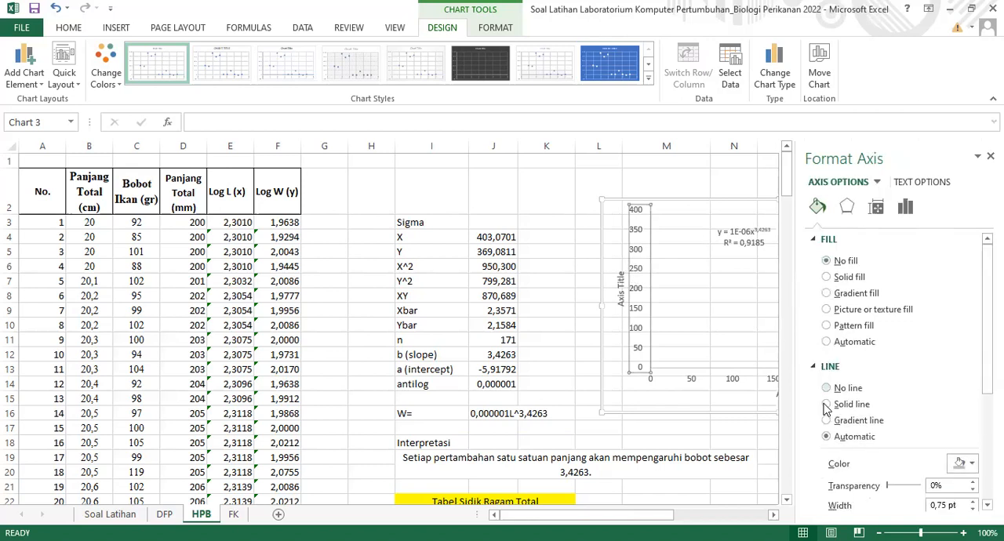
{"action": "left_click", "coordinate": [825, 404]}
{"action": "left_click", "coordinate": [974, 503]}
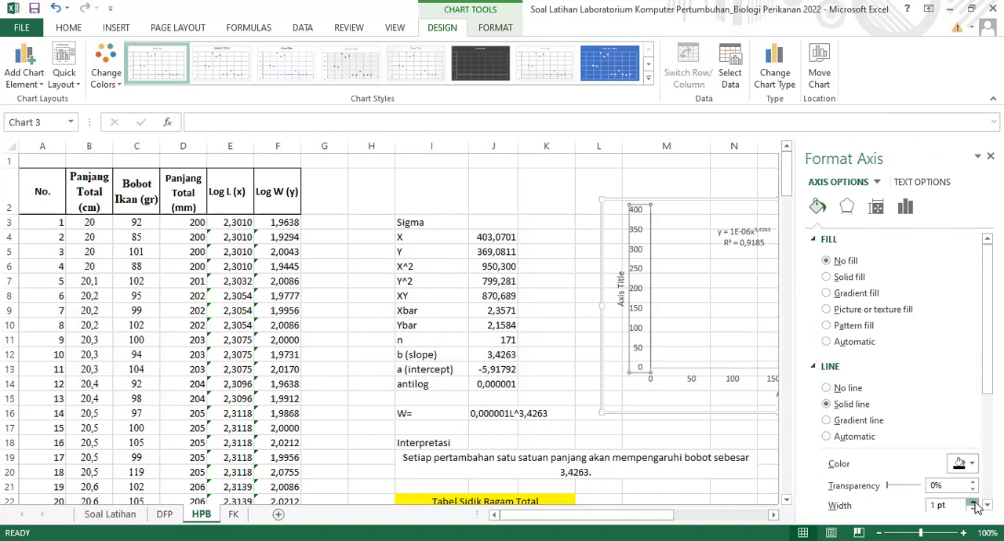
Format the scatter chart's horizontal axis with a solid 1 pt line and close the formatting pane
{"action": "left_click", "coordinate": [692, 382]}
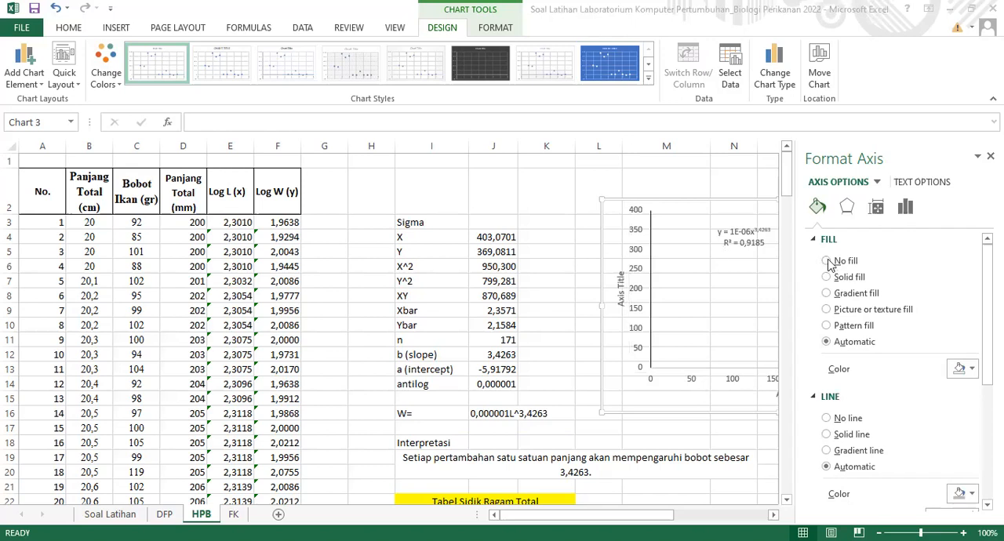
{"action": "left_click", "coordinate": [836, 435]}
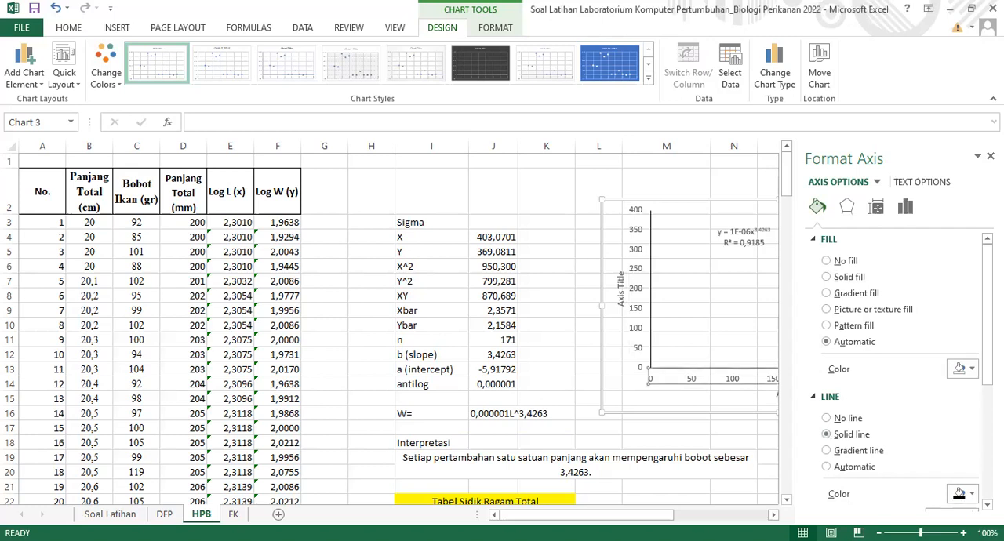
{"action": "left_click", "coordinate": [987, 506]}
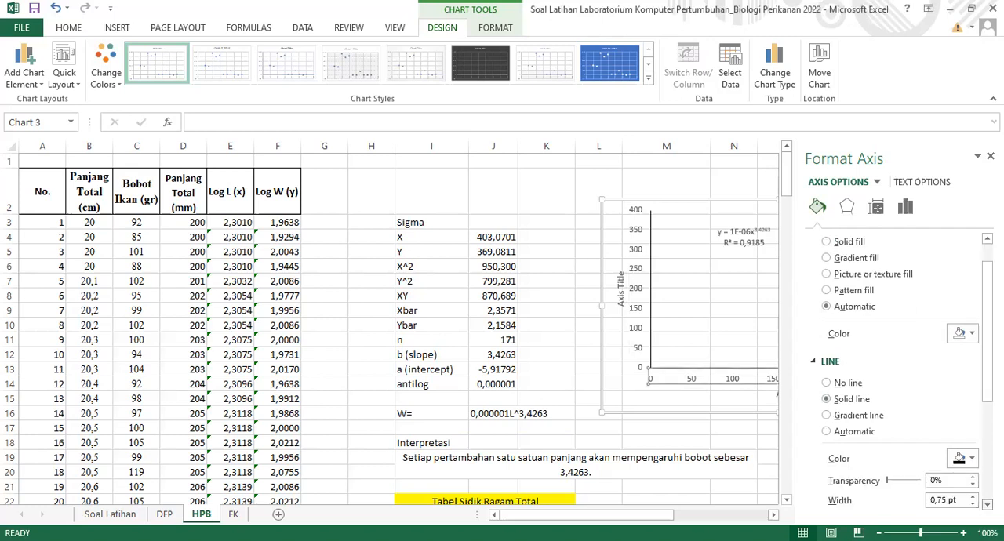
{"action": "left_click", "coordinate": [973, 496]}
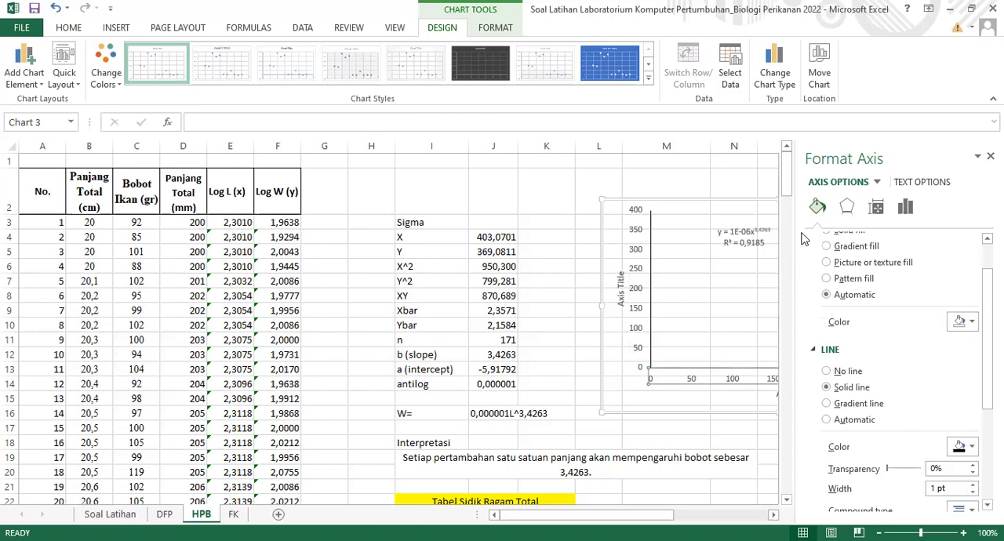
{"action": "key", "text": "alt+Tab"}
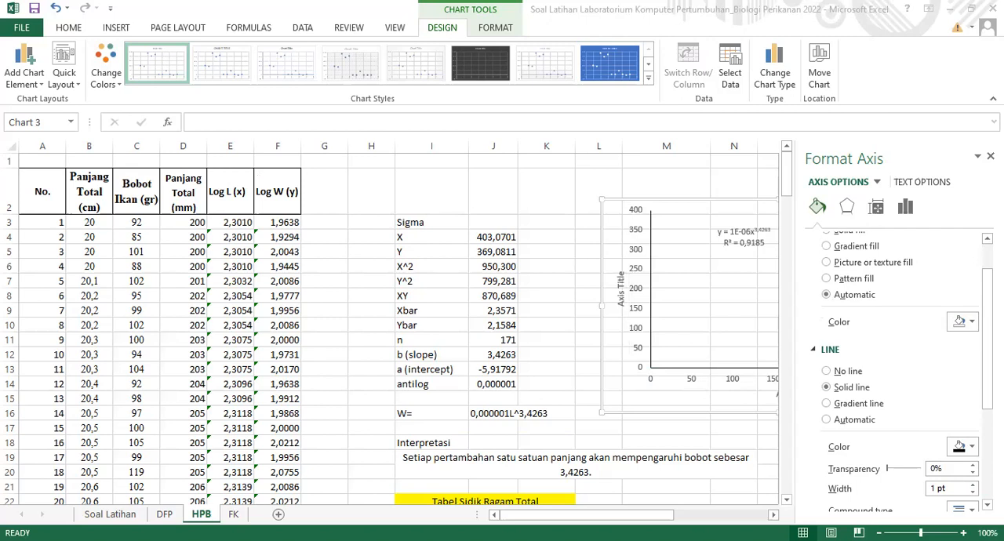
{"action": "left_click", "coordinate": [991, 156]}
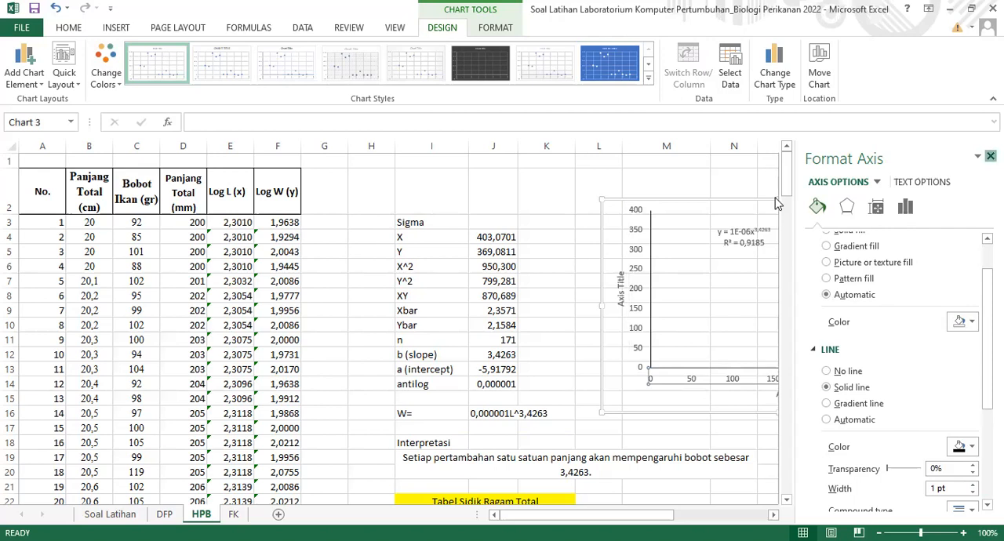
{"action": "left_click", "coordinate": [991, 156]}
{"action": "left_click", "coordinate": [723, 165]}
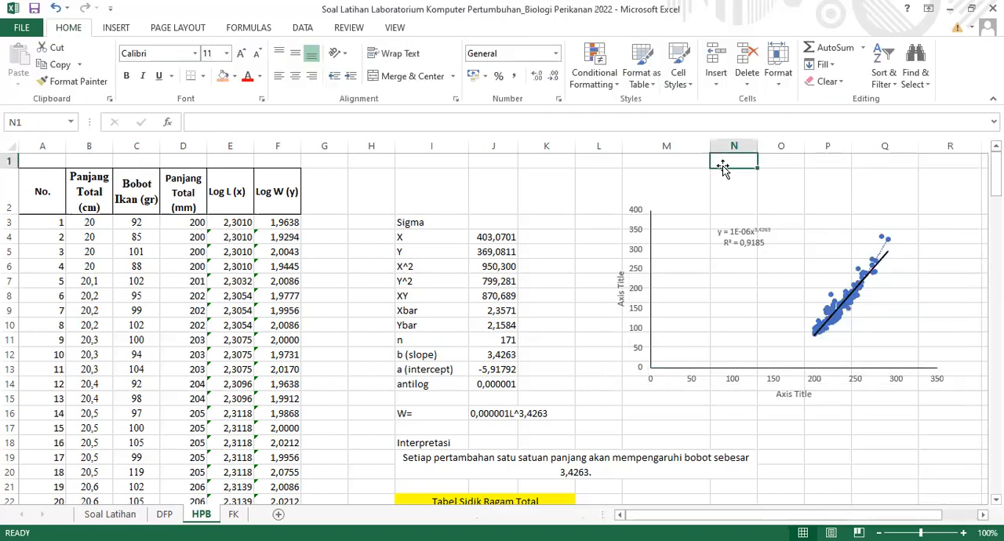
Replace the placeholder vertical axis title of the scatter chart with "Bobot Ikan (gr)"
{"action": "double_click", "coordinate": [619, 296]}
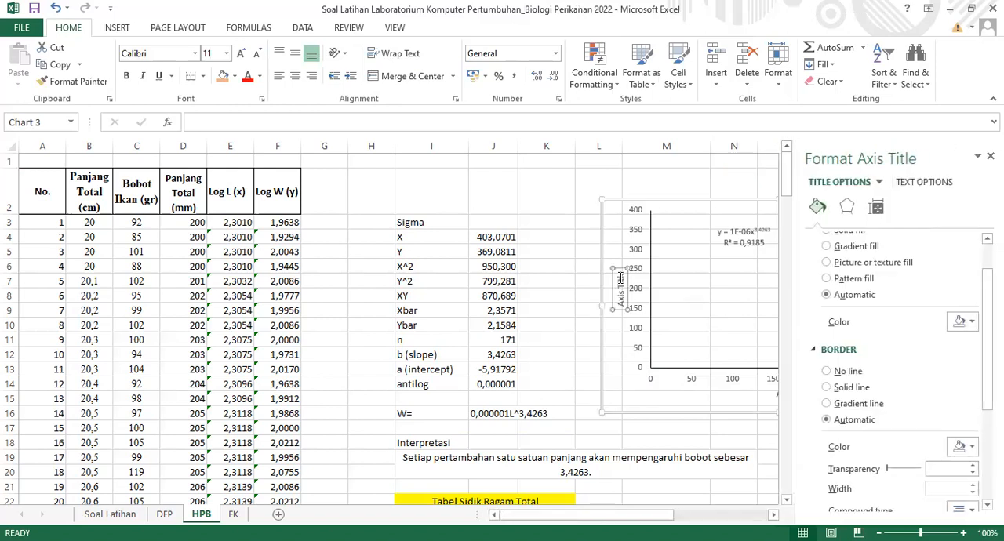
{"action": "left_click", "coordinate": [620, 276]}
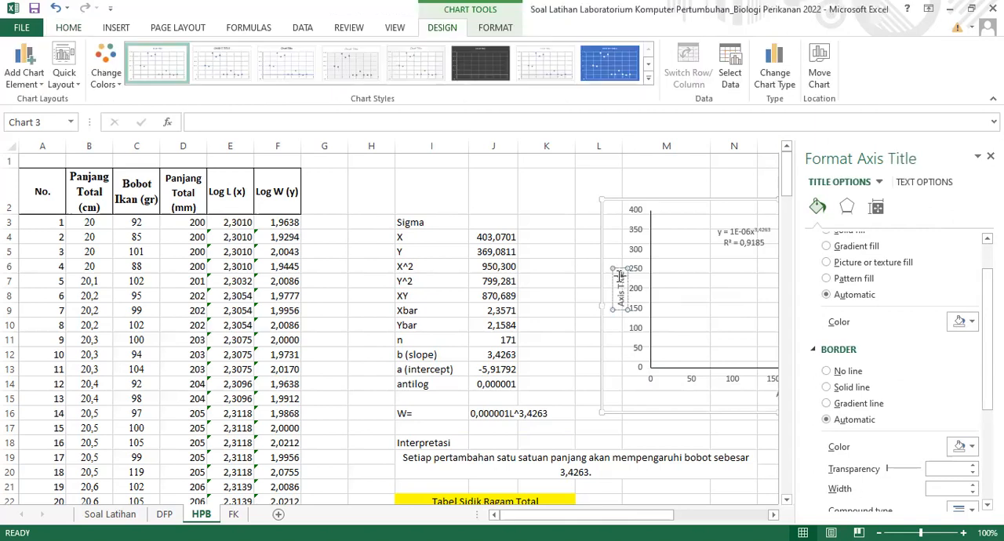
{"action": "key", "text": "BackSpace"}
{"action": "key", "text": "BackSpace"}
{"action": "key", "text": "BackSpace"}
{"action": "key", "text": "BackSpace"}
{"action": "key", "text": "BackSpace"}
{"action": "key", "text": "BackSpace"}
{"action": "key", "text": "BackSpace"}
{"action": "key", "text": "BackSpace"}
{"action": "key", "text": "BackSpace"}
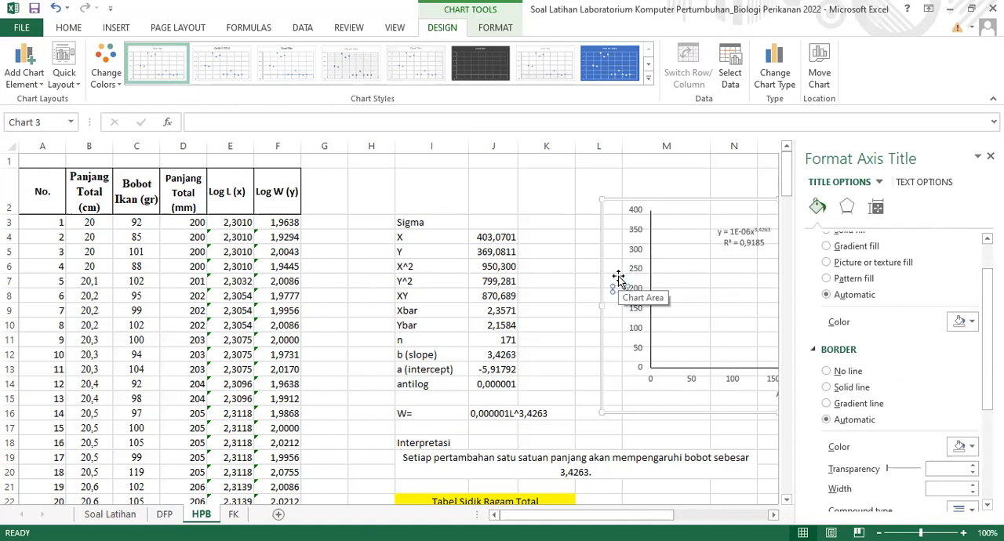
{"action": "key", "text": "BackSpace"}
{"action": "type", "text": "Bobot W"}
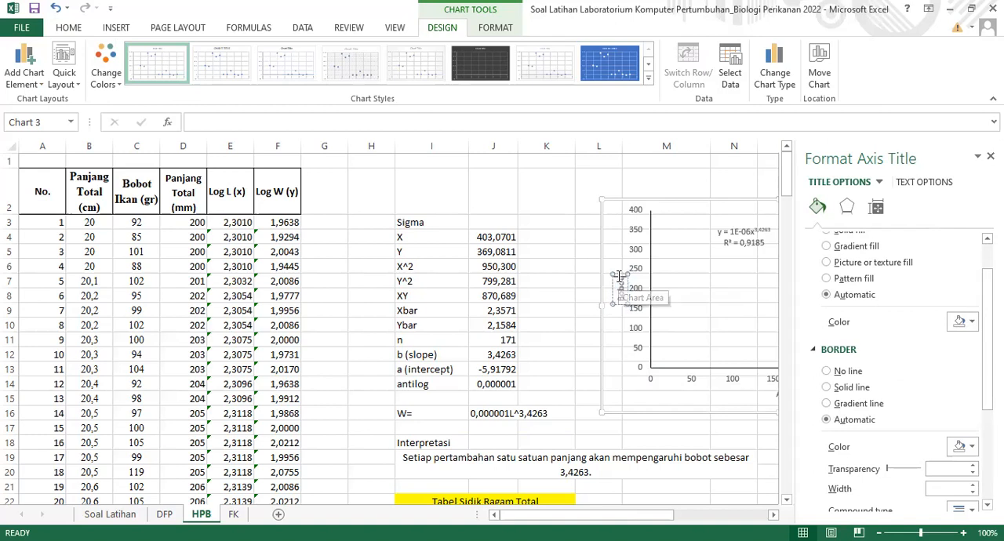
{"action": "type", "text": "an"}
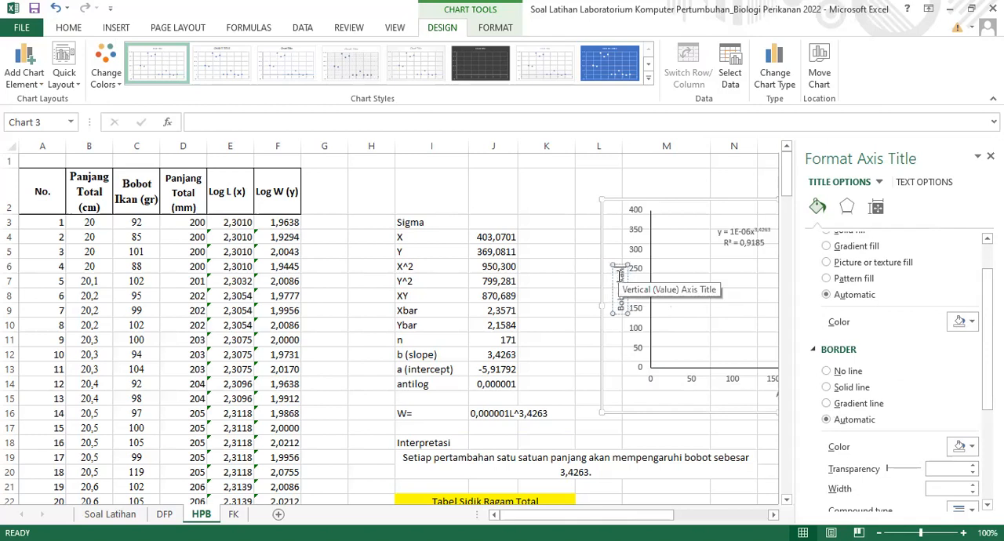
{"action": "type", "text": " (gr)"}
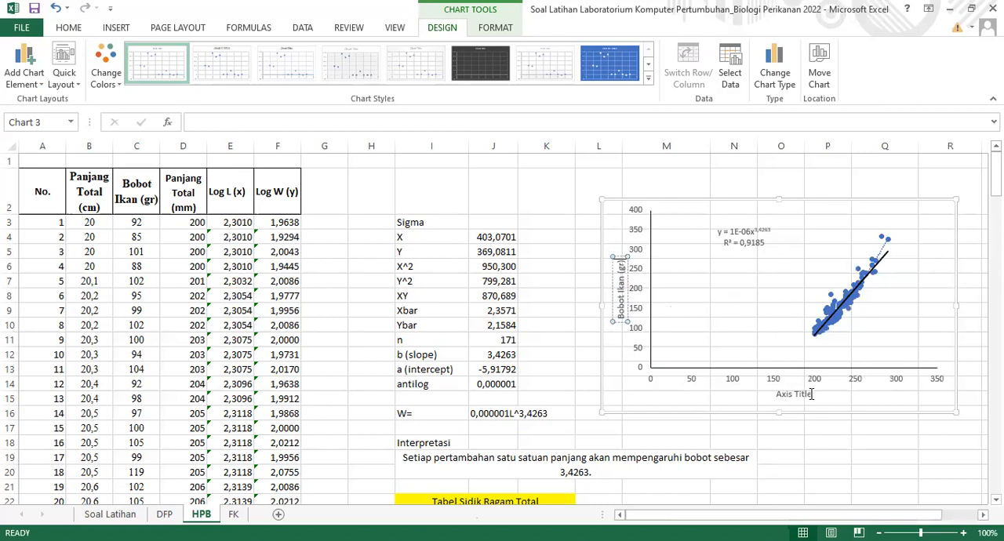
Replace the placeholder horizontal axis title of the scatter chart with "Panjang Total (mm)"
{"action": "left_click", "coordinate": [812, 393]}
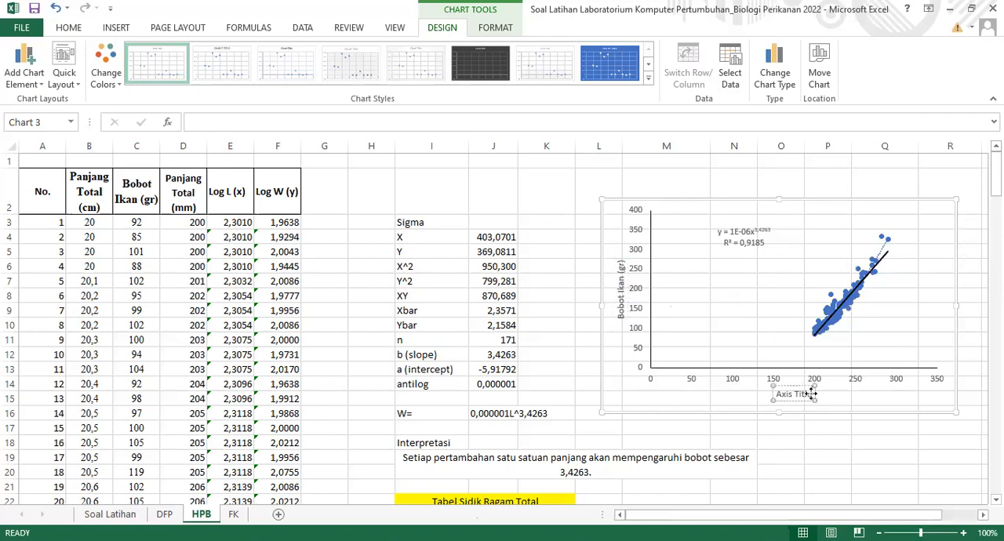
{"action": "key", "text": "BackSpace"}
{"action": "key", "text": "BackSpace"}
{"action": "key", "text": "BackSpace"}
{"action": "key", "text": "BackSpace"}
{"action": "key", "text": "BackSpace"}
{"action": "key", "text": "BackSpace"}
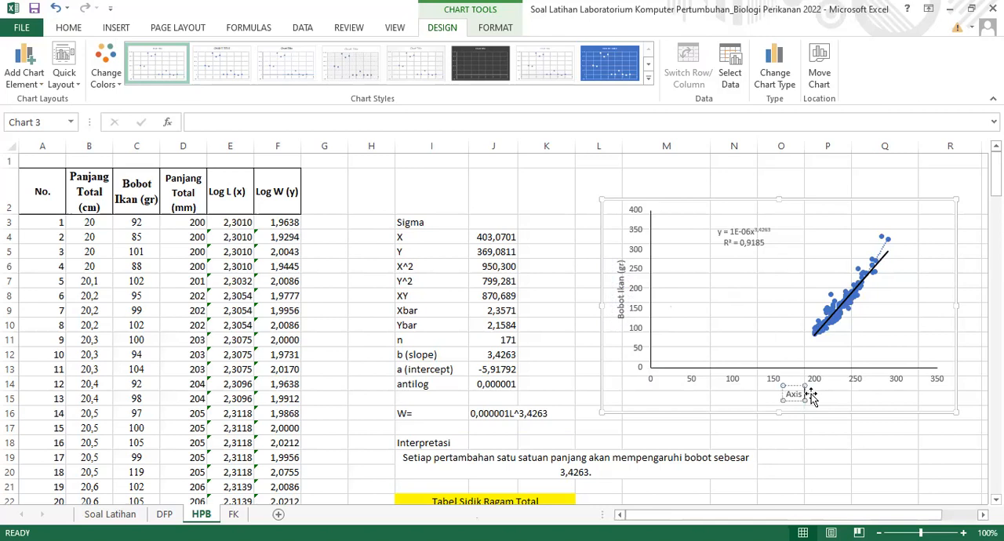
{"action": "key", "text": "BackSpace"}
{"action": "key", "text": "BackSpace"}
{"action": "key", "text": "BackSpace"}
{"action": "key", "text": "BackSpace"}
{"action": "type", "text": "Panjang T"}
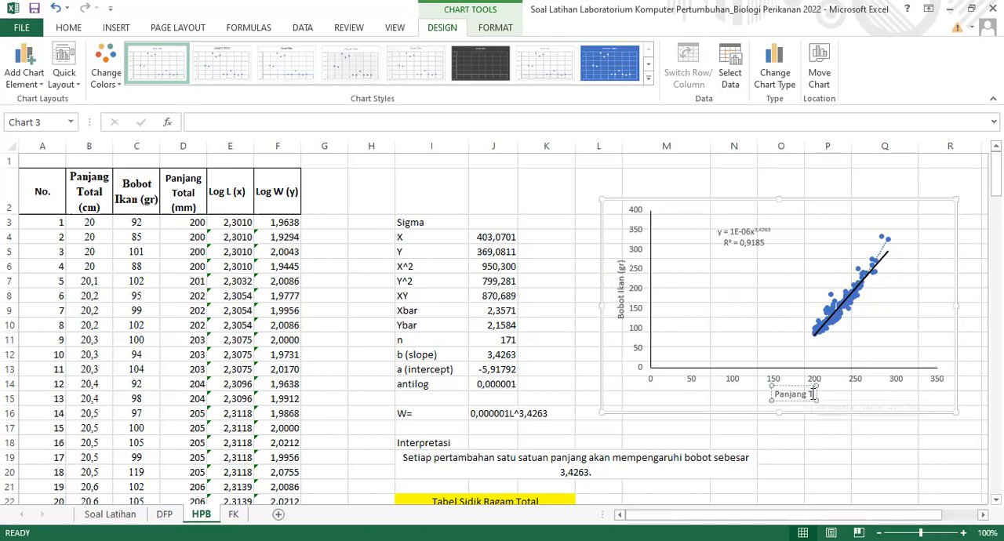
{"action": "type", "text": "otal ("}
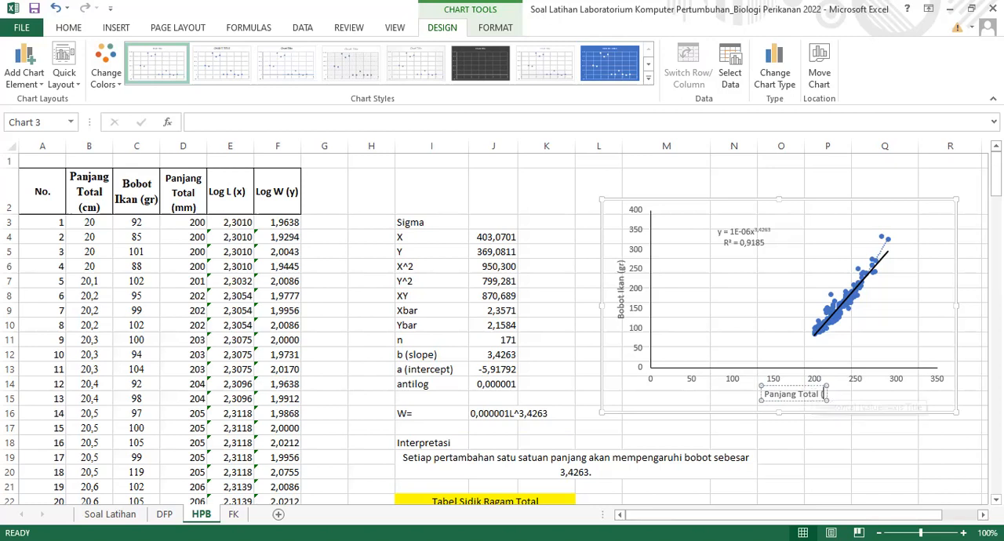
{"action": "type", "text": "mm)"}
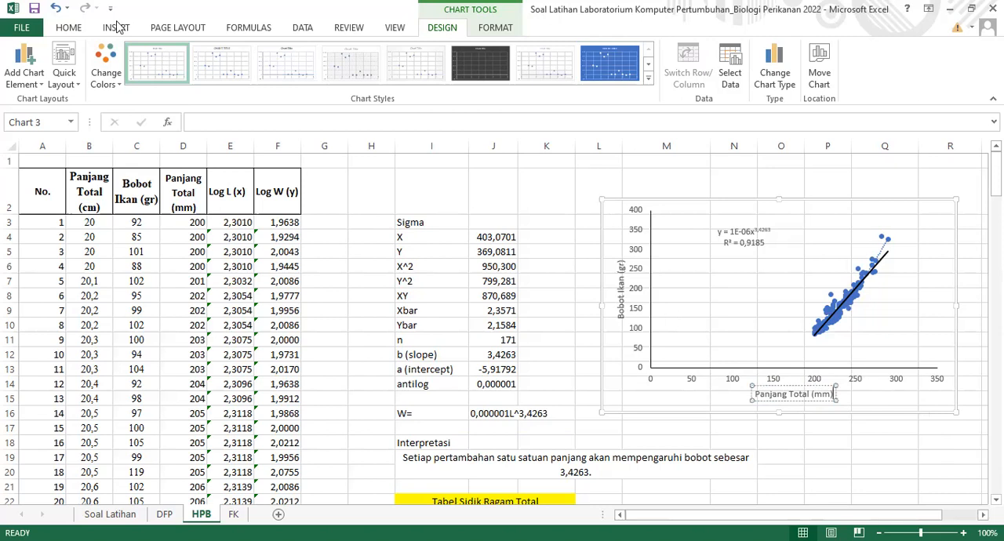
{"action": "key", "text": "Escape"}
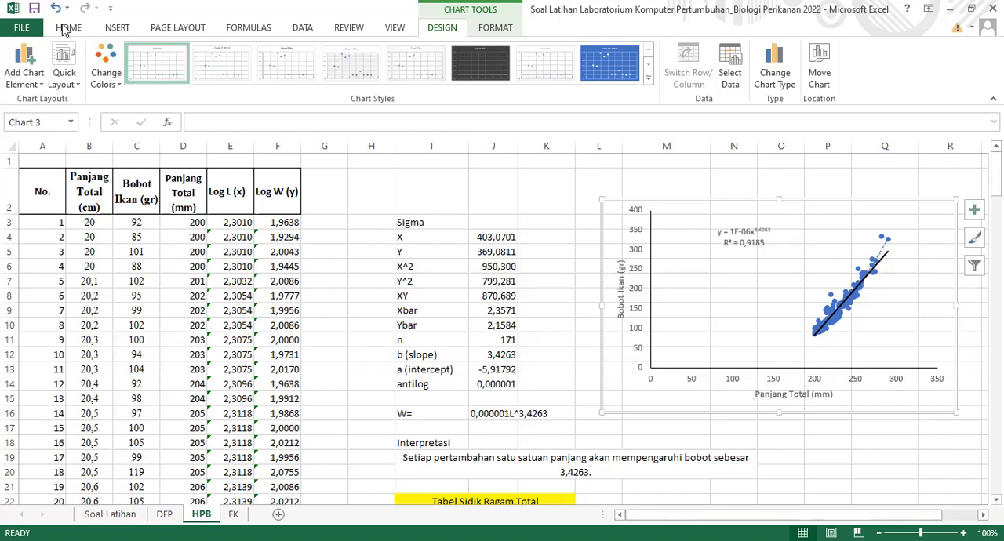
Set the font of all text in the scatter chart to Times New Roman
{"action": "left_click", "coordinate": [67, 28]}
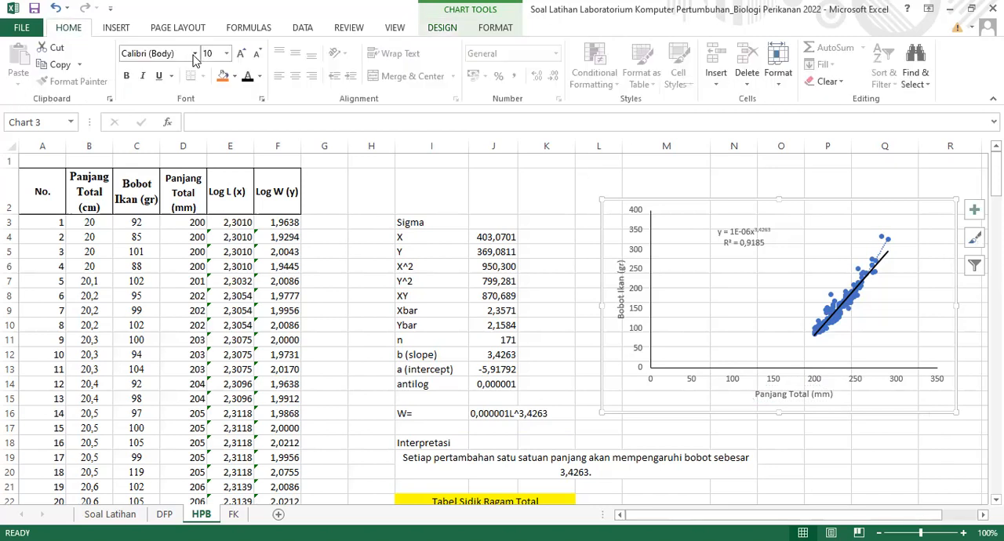
{"action": "left_click", "coordinate": [176, 145]}
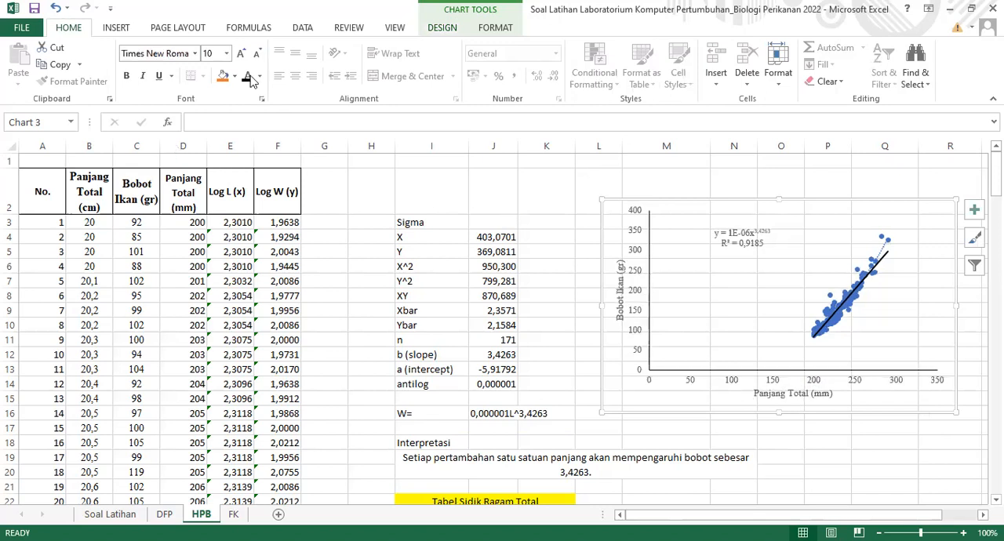
{"action": "left_click", "coordinate": [887, 469]}
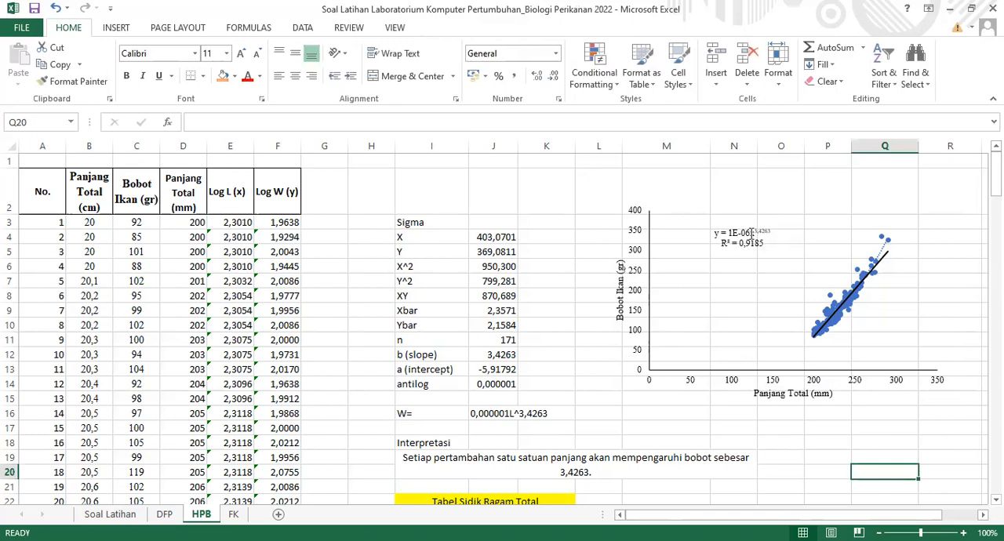
Rewrite the coefficient in the chart's trendline equation label as 0,000001 instead of scientific notation
{"action": "left_click", "coordinate": [752, 234]}
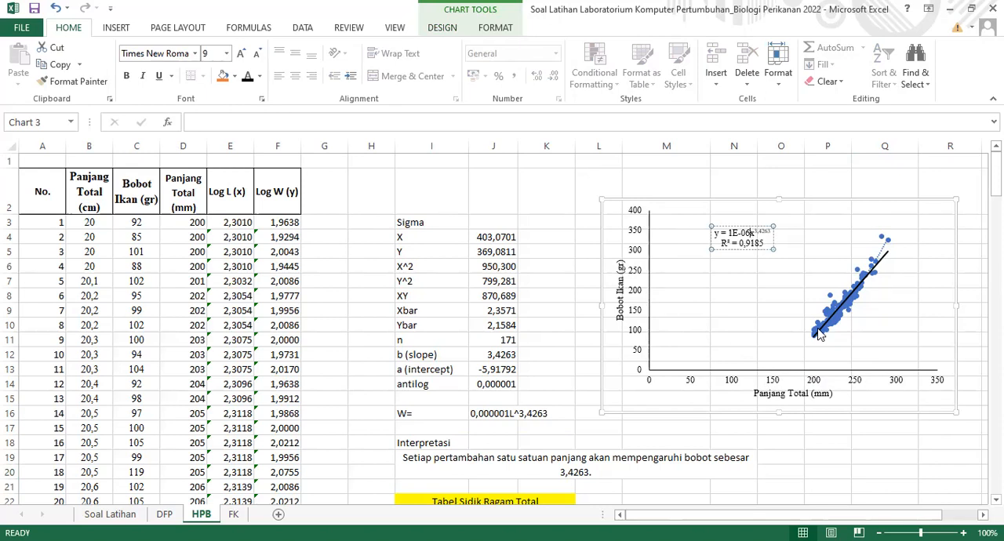
{"action": "key", "text": "BackSpace"}
{"action": "key", "text": "BackSpace"}
{"action": "key", "text": "BackSpace"}
{"action": "key", "text": "BackSpace"}
{"action": "key", "text": "BackSpace"}
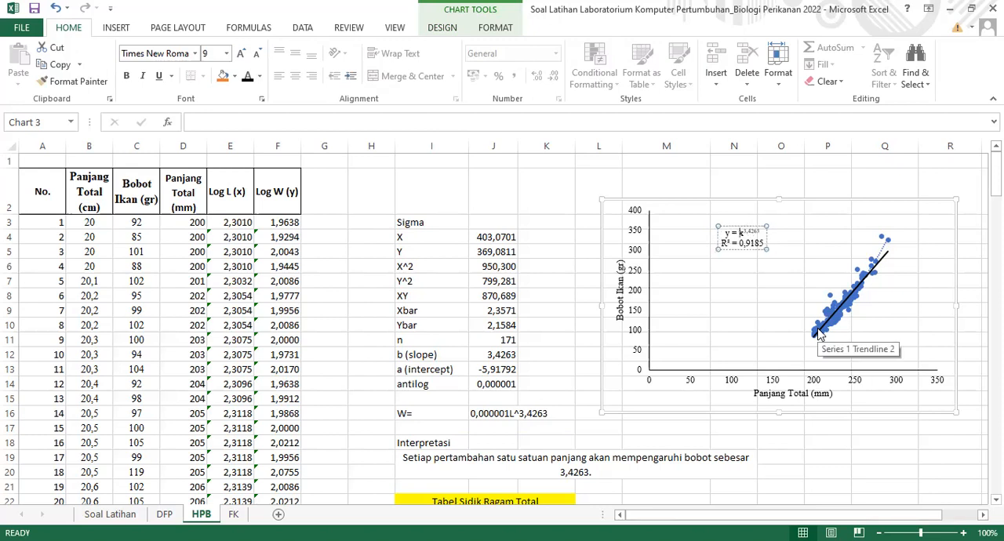
{"action": "type", "text": "0,00000"}
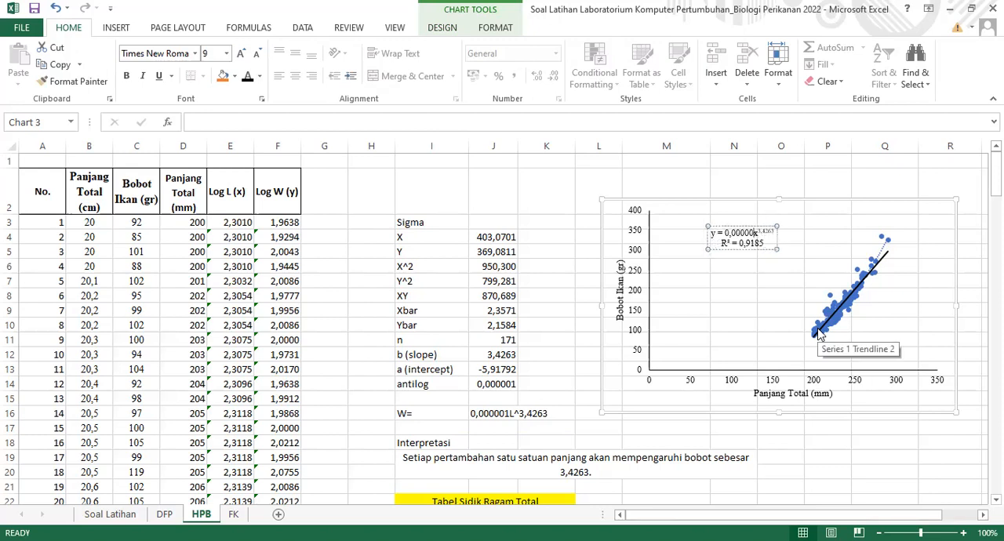
{"action": "type", "text": "1"}
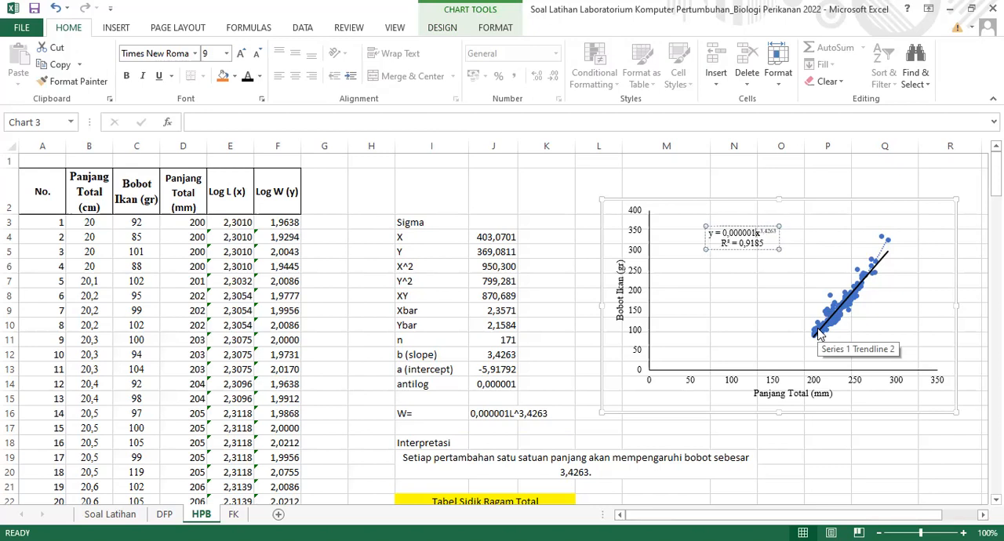
Rename the variables in the trendline equation label, using L in place of x and W in place of y
{"action": "key", "text": "BackSpace"}
{"action": "type", "text": "L"}
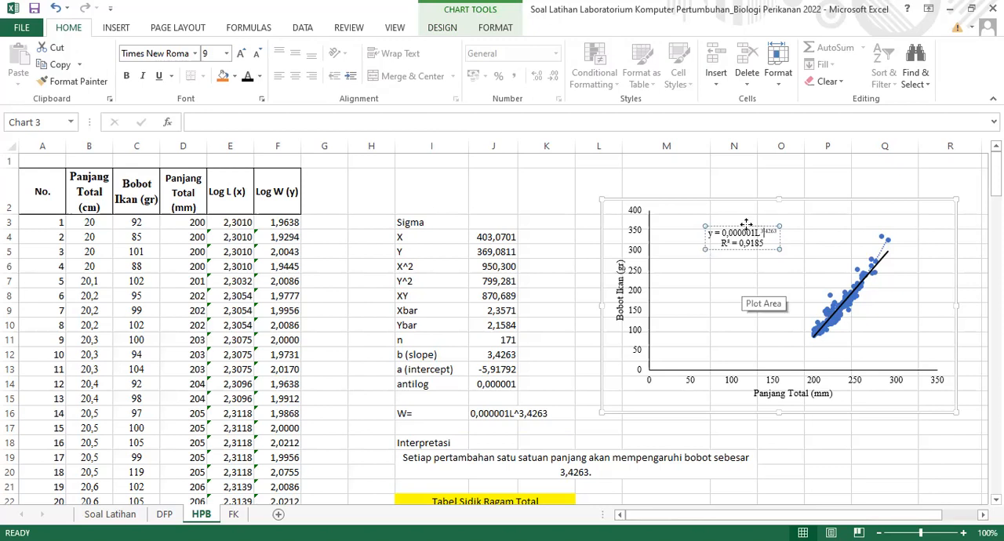
{"action": "left_click", "coordinate": [713, 233]}
{"action": "key", "text": "BackSpace"}
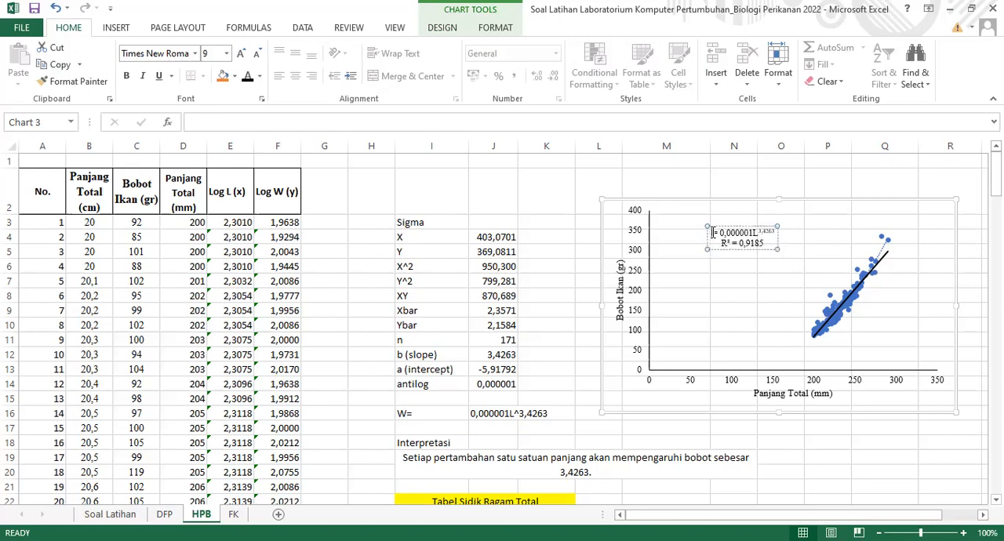
{"action": "type", "text": "W"}
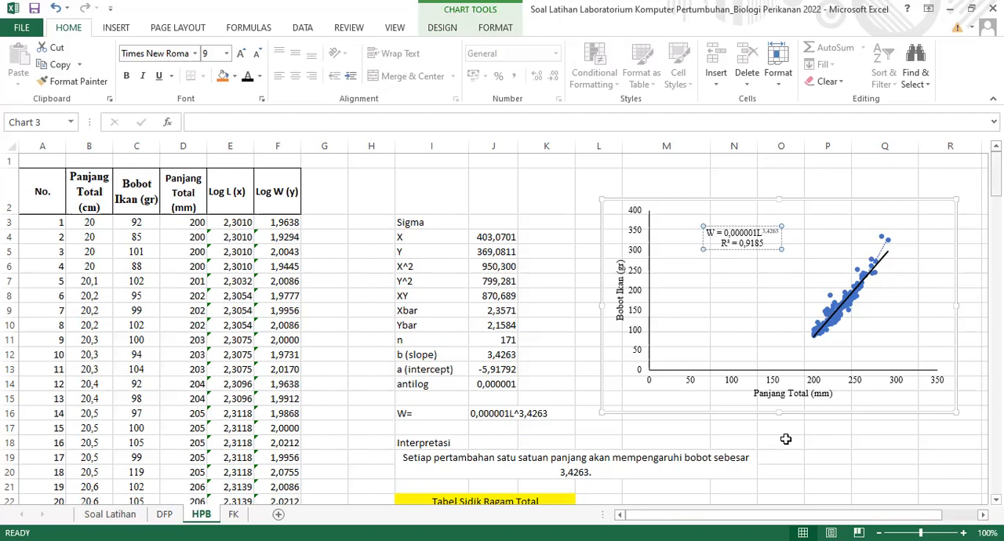
Add a third line with the sample size, "n= 171", below R² in the trendline label
{"action": "scroll", "coordinate": [785, 440], "scroll_direction": "down", "scroll_amount": 2}
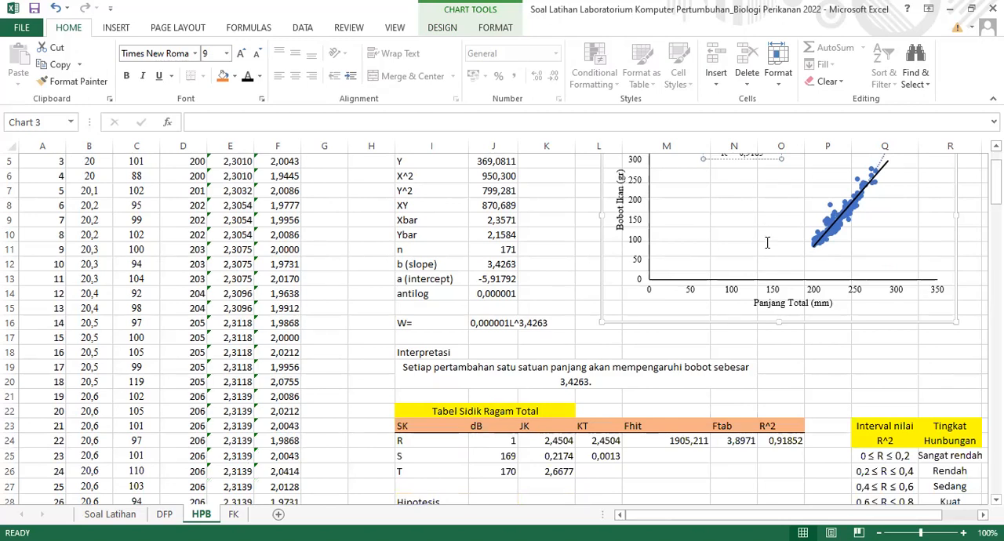
{"action": "scroll", "coordinate": [767, 243], "scroll_direction": "up", "scroll_amount": 2}
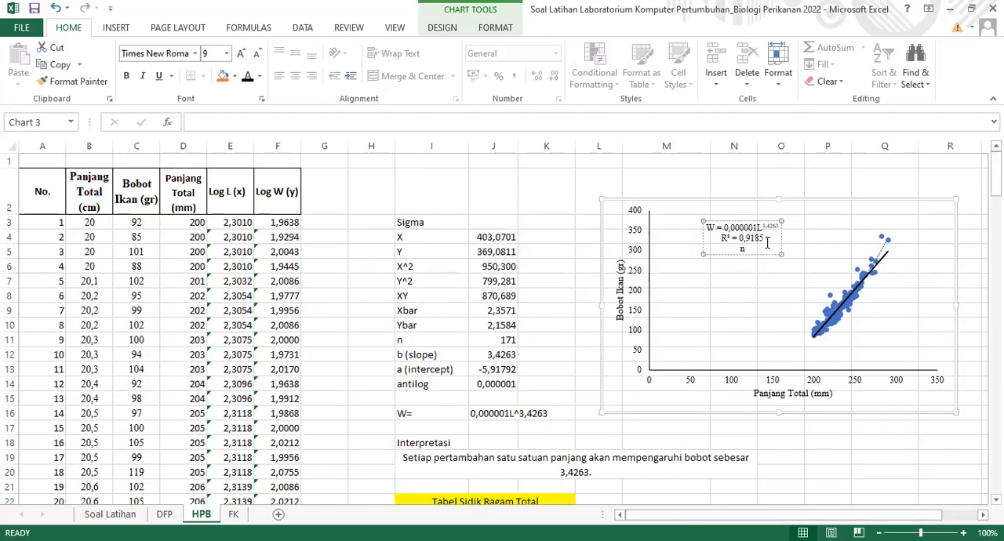
{"action": "type", "text": "= 171"}
{"action": "left_click", "coordinate": [865, 457]}
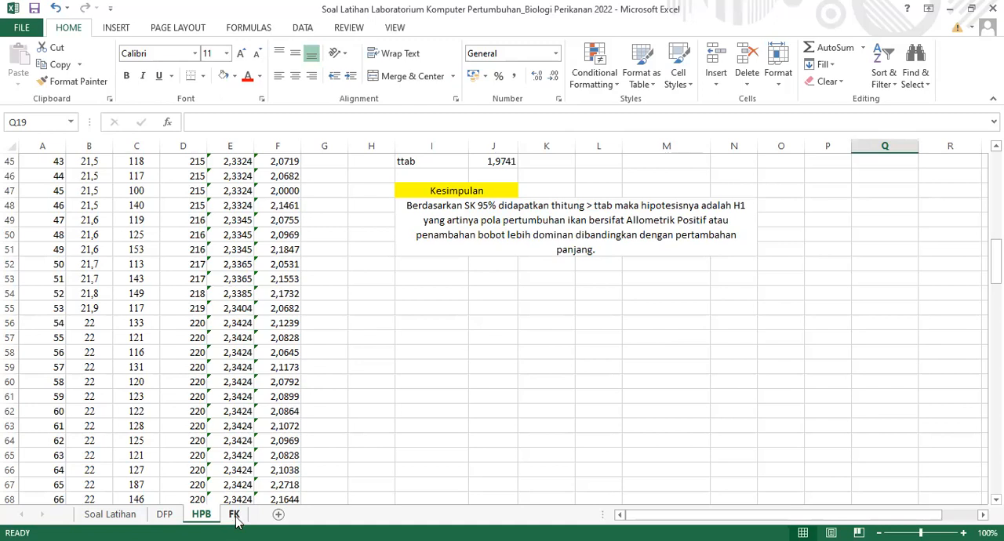
Switch to the FK sheet holding the fish length and weight data
{"action": "left_click", "coordinate": [235, 515]}
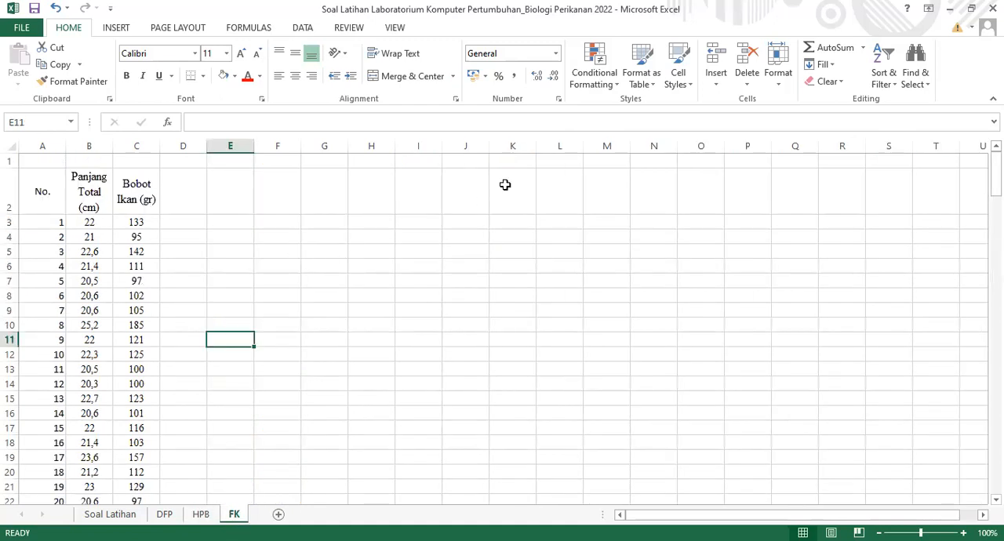
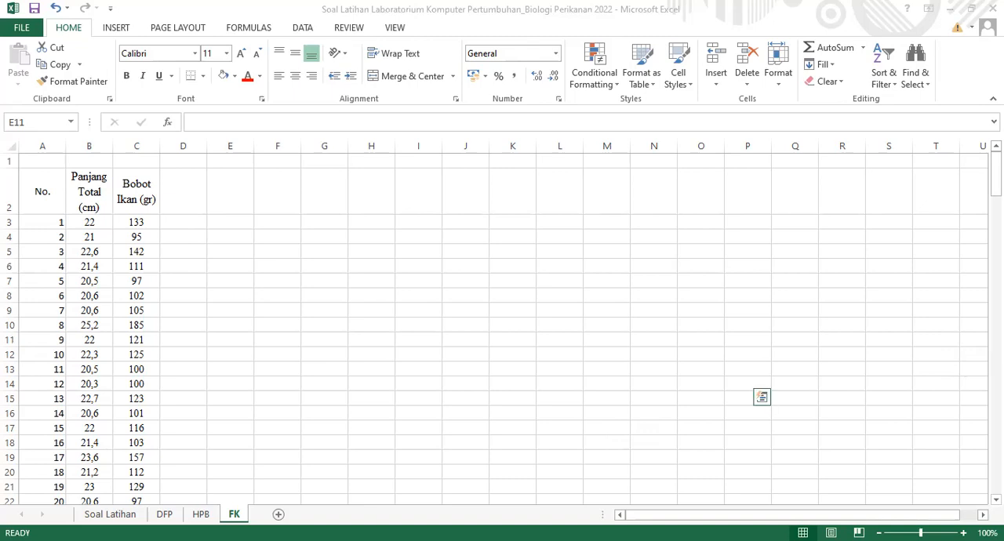
Paste the copied table with the SKB, SKA, SK, Fi, FK Rataan and STDEV columns into the FK sheet at G4
{"action": "key", "text": "ctrl+c"}
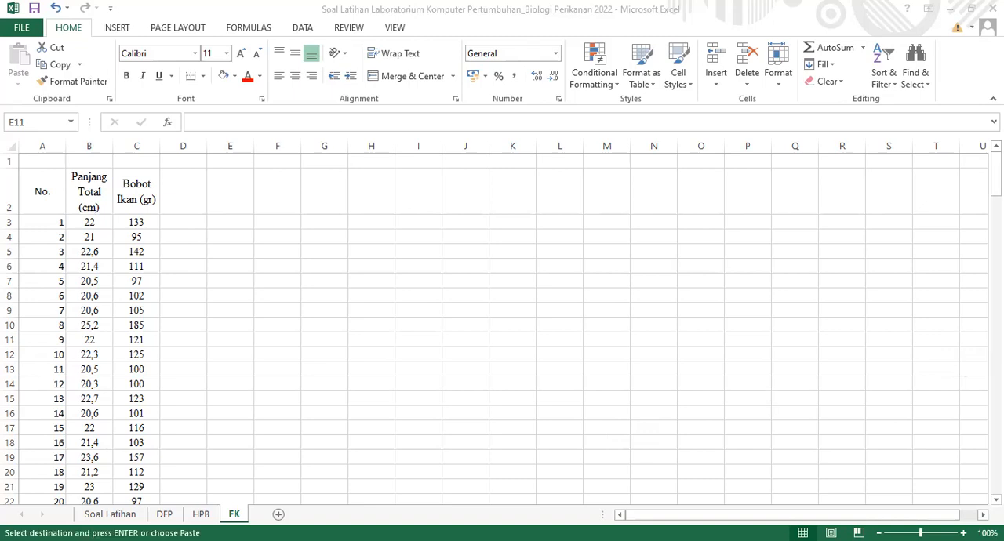
{"action": "left_click_drag", "start_coordinate": [996, 168], "coordinate": [997, 196]}
{"action": "left_click", "coordinate": [339, 226]}
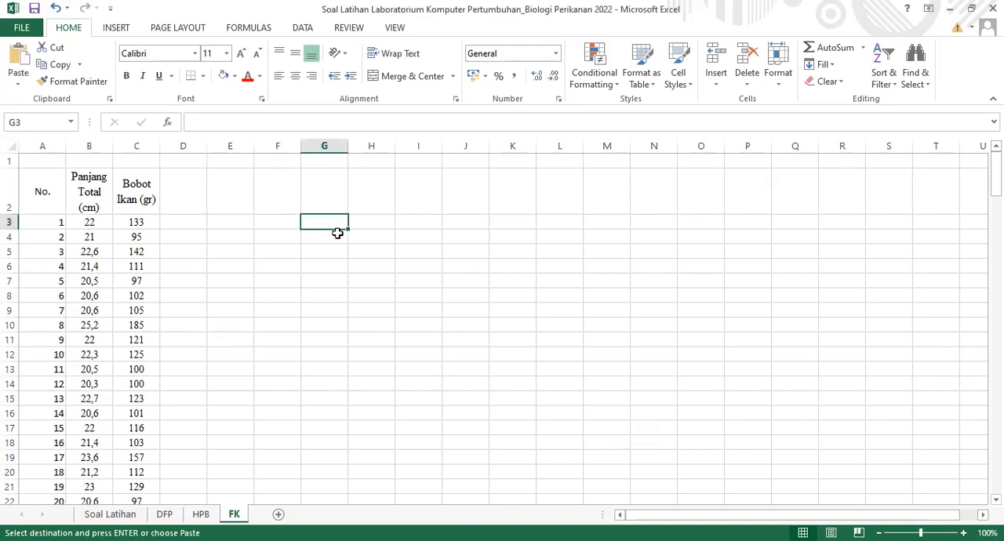
{"action": "left_click", "coordinate": [338, 236]}
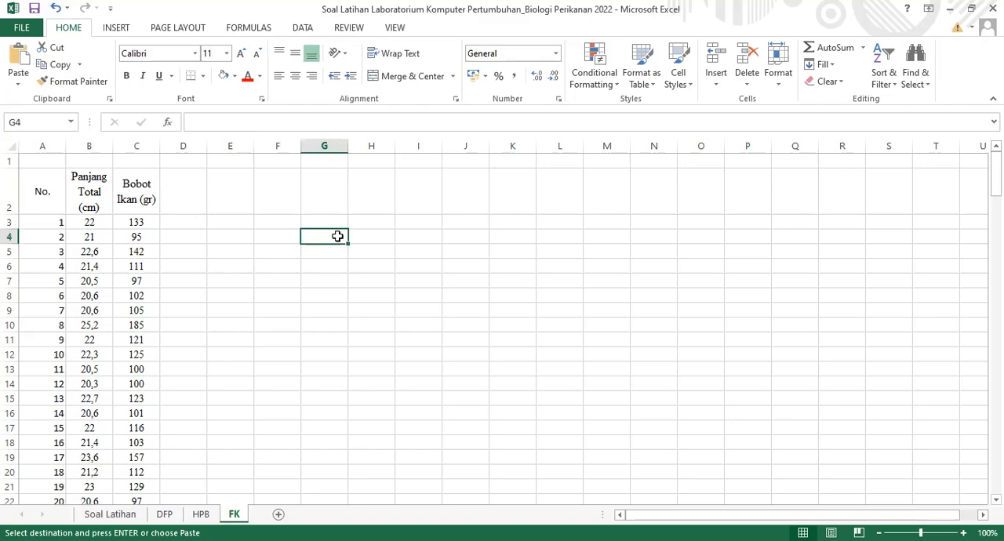
{"action": "key", "text": "ctrl+v"}
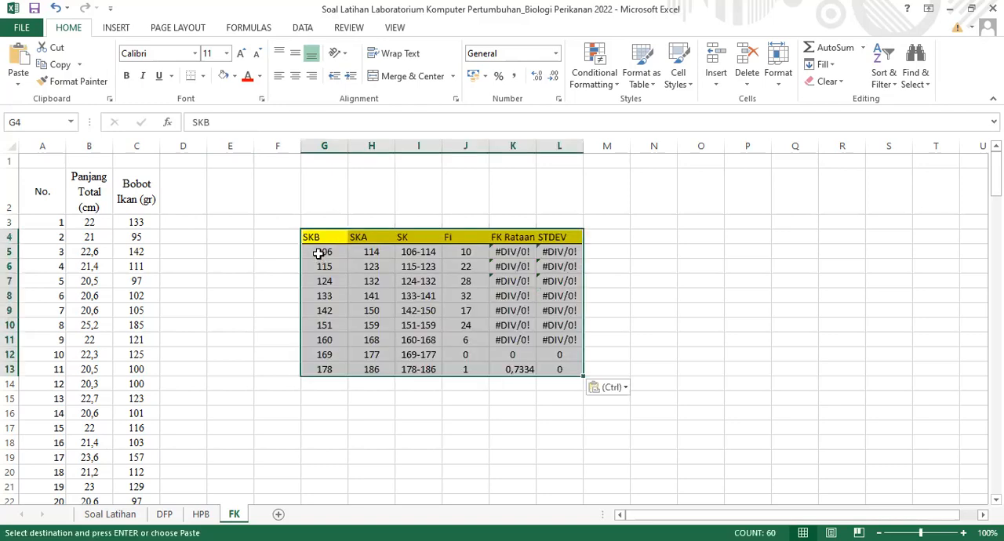
Clear the values in G5:L13 below the table's header row and remove all borders from G13:M13
{"action": "left_click_drag", "start_coordinate": [352, 254], "coordinate": [565, 368]}
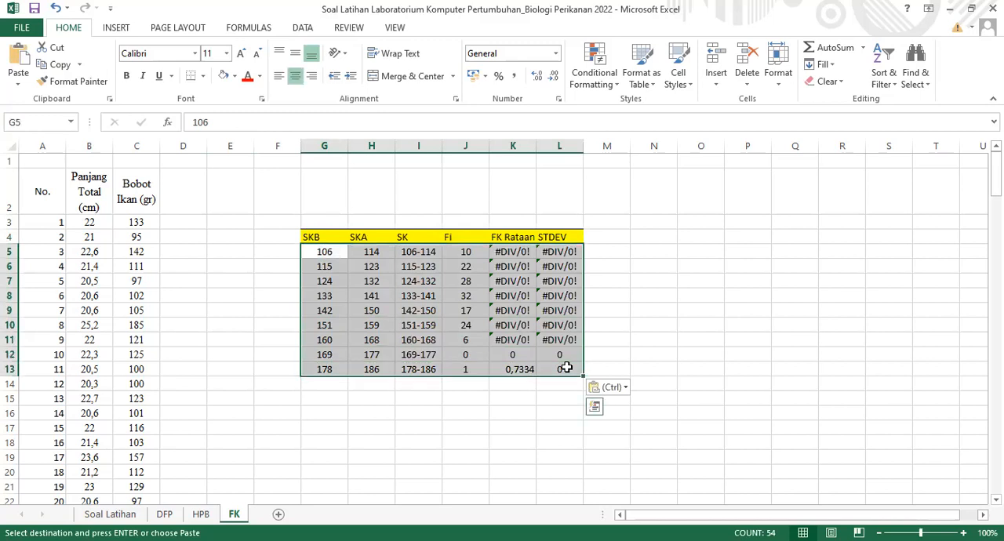
{"action": "key", "text": "Delete"}
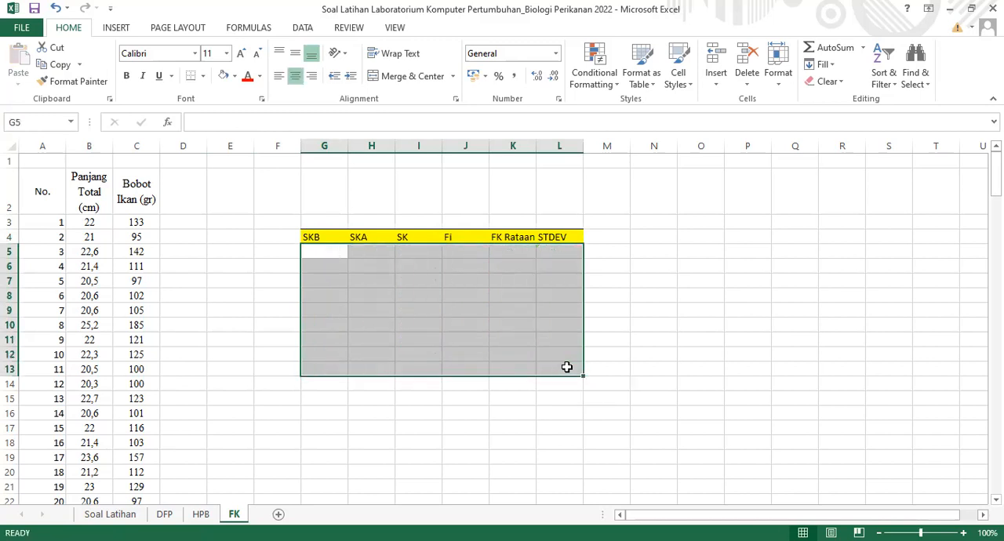
{"action": "left_click", "coordinate": [567, 367]}
{"action": "left_click_drag", "start_coordinate": [330, 374], "coordinate": [586, 372]}
{"action": "left_click", "coordinate": [194, 76]}
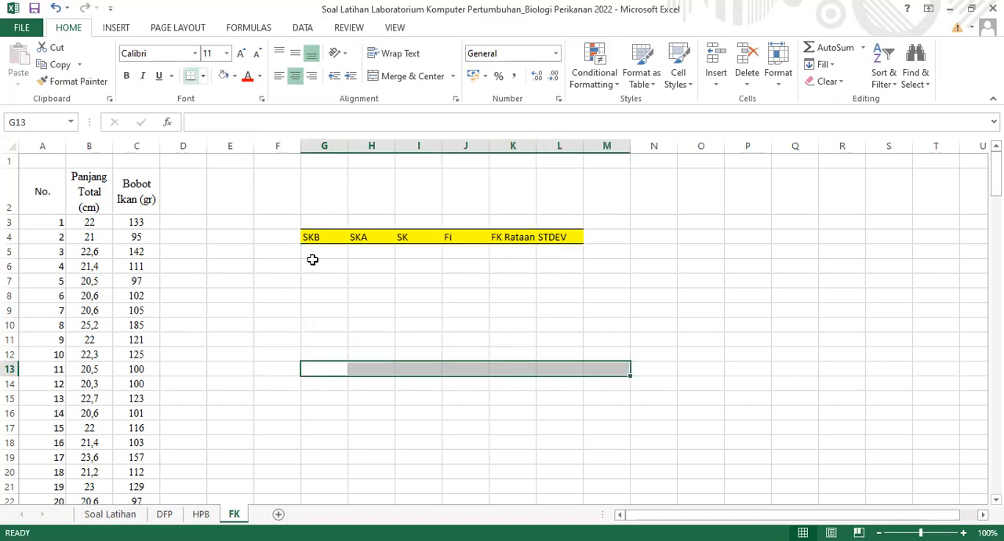
{"action": "left_click", "coordinate": [413, 482]}
{"action": "left_click_drag", "start_coordinate": [333, 369], "coordinate": [603, 371]}
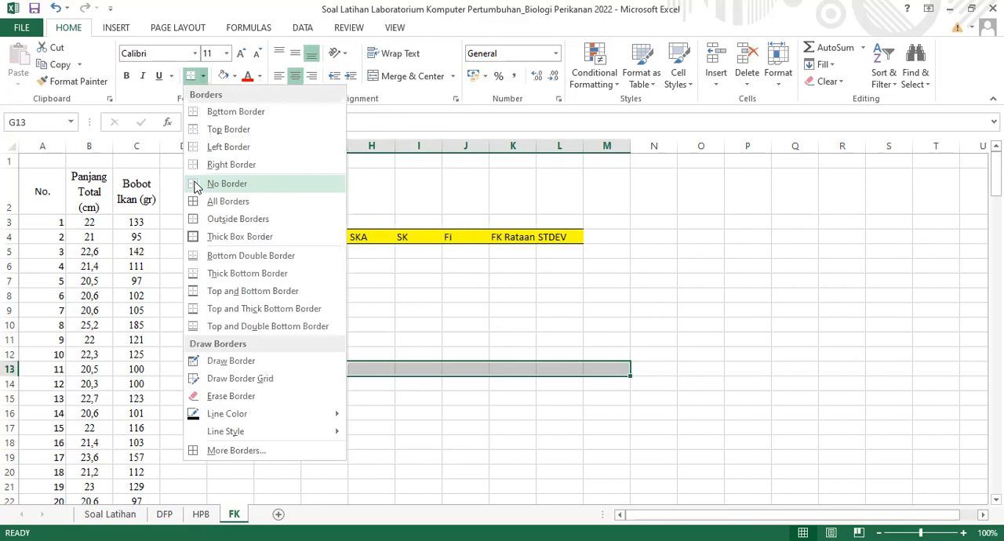
{"action": "left_click", "coordinate": [194, 182]}
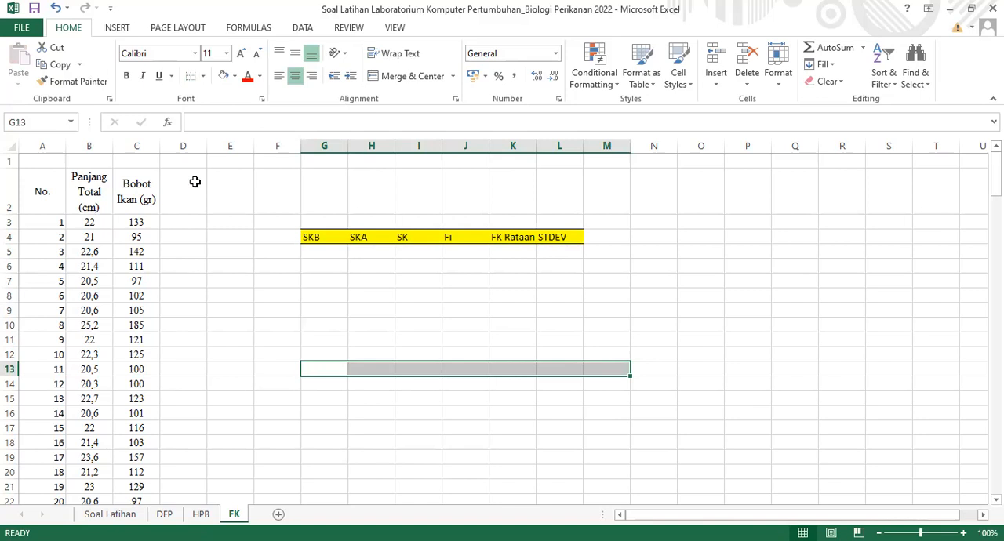
{"action": "left_click", "coordinate": [259, 298]}
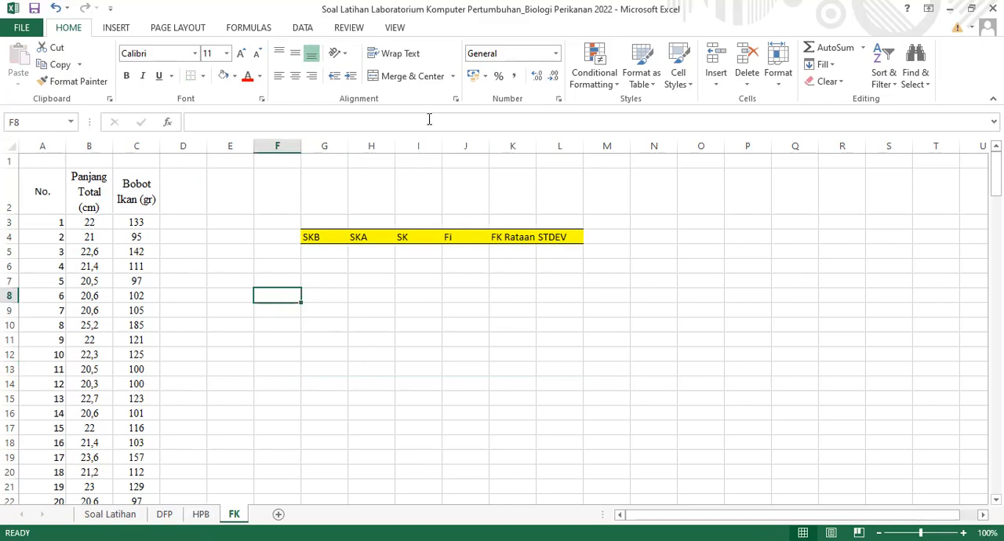
Clear the SKB, SKA, SK and Fi values in G5:J13, keeping the yellow header row
{"action": "key", "text": "alt+Tab"}
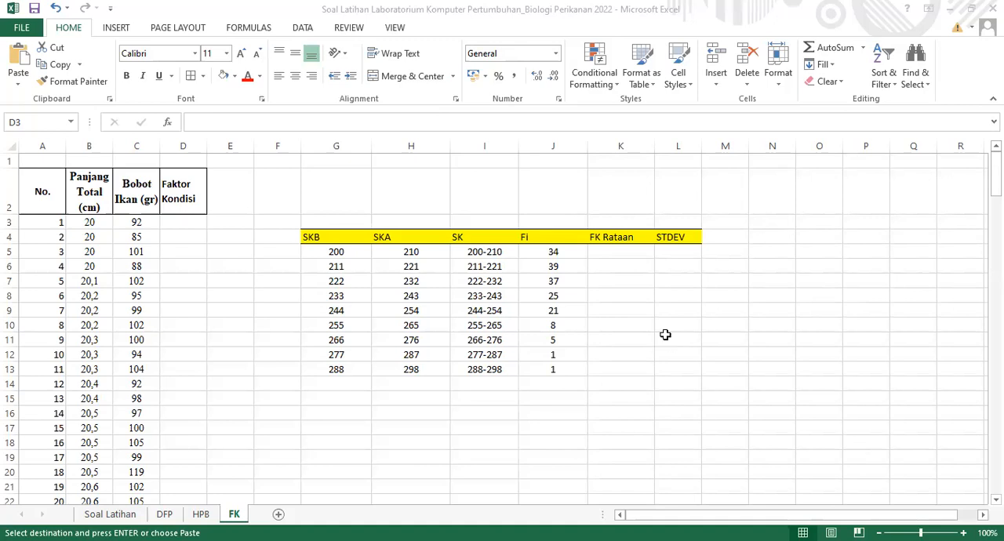
{"action": "key", "text": "ctrl+v"}
{"action": "key", "text": "alt+Tab"}
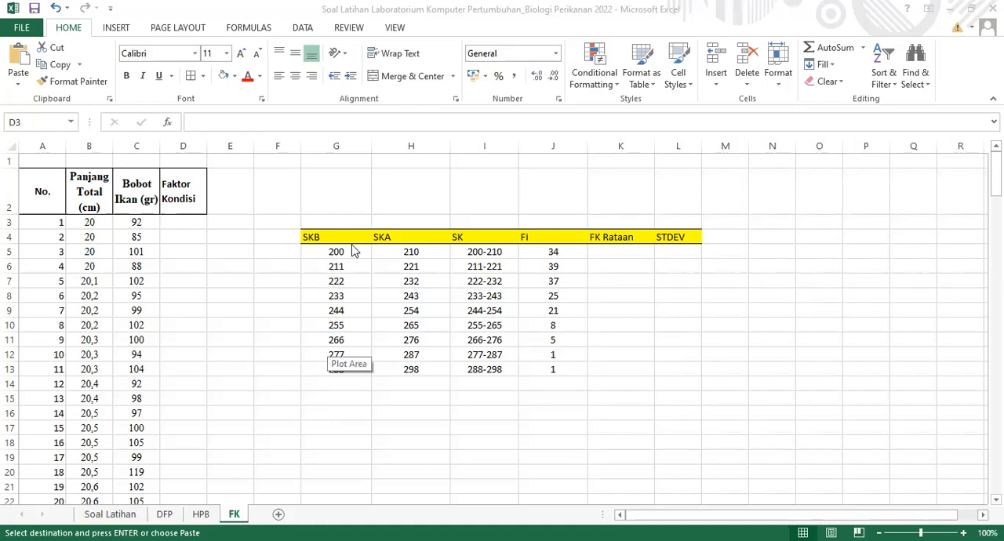
{"action": "key", "text": "alt+Tab"}
{"action": "left_click_drag", "start_coordinate": [336, 252], "coordinate": [553, 370]}
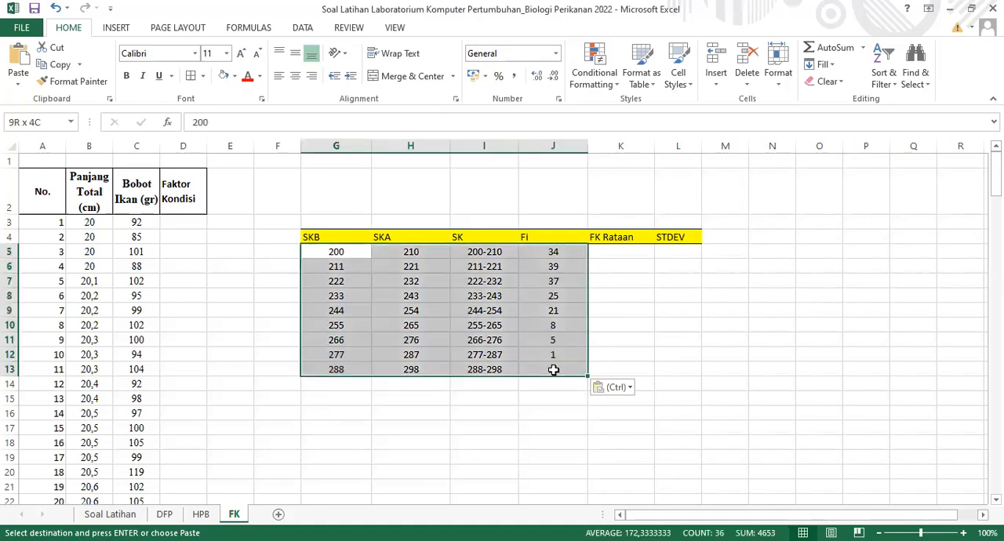
{"action": "key", "text": "Delete"}
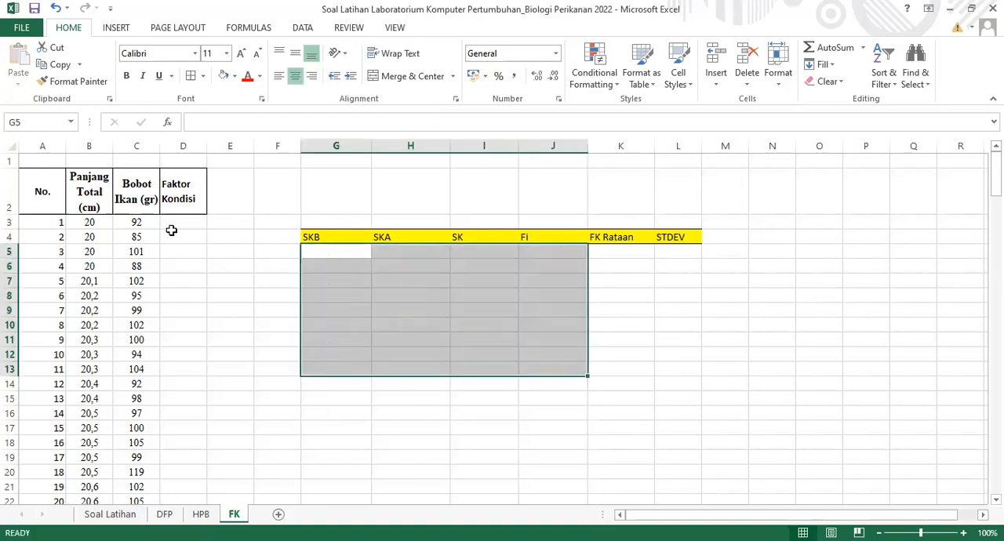
{"action": "left_click", "coordinate": [229, 267]}
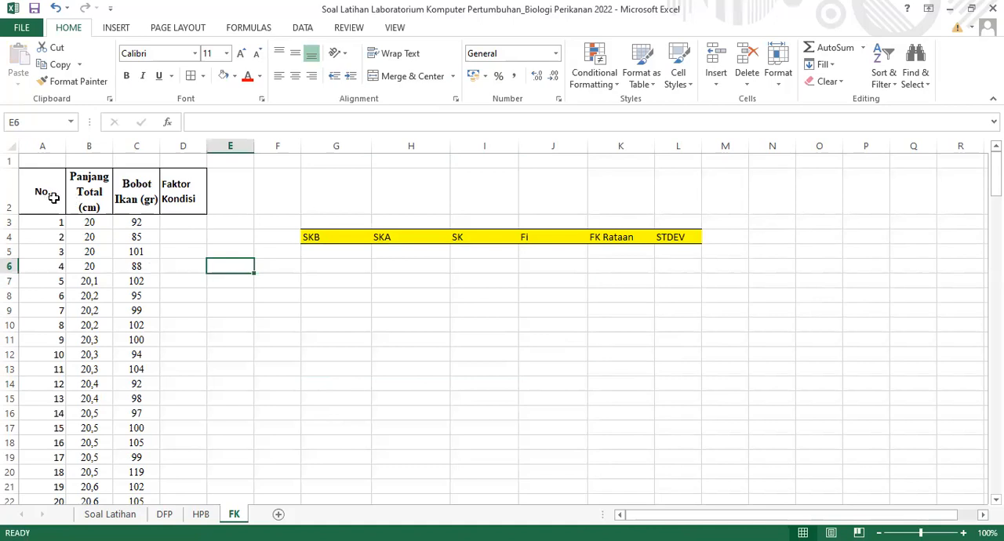
{"action": "left_click", "coordinate": [92, 226]}
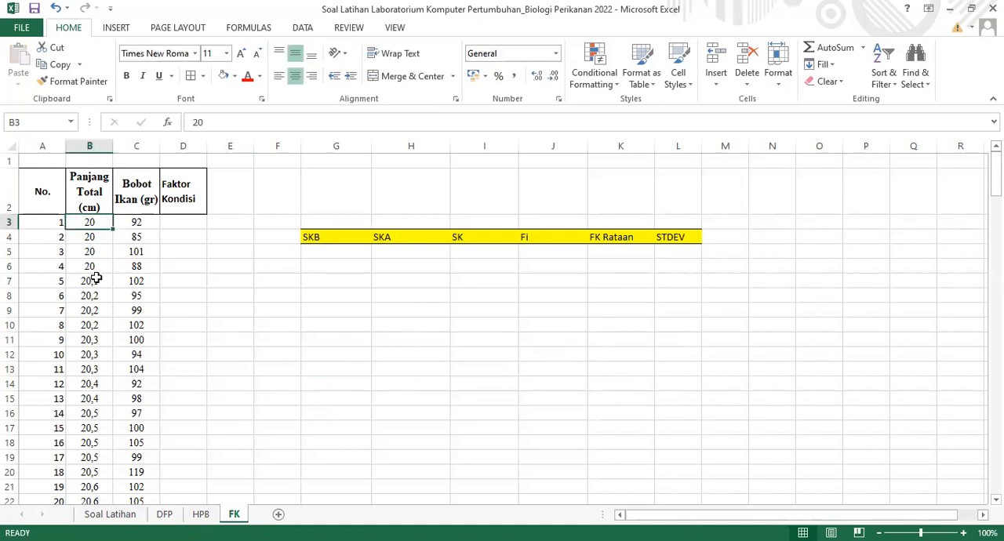
{"action": "left_click", "coordinate": [356, 236]}
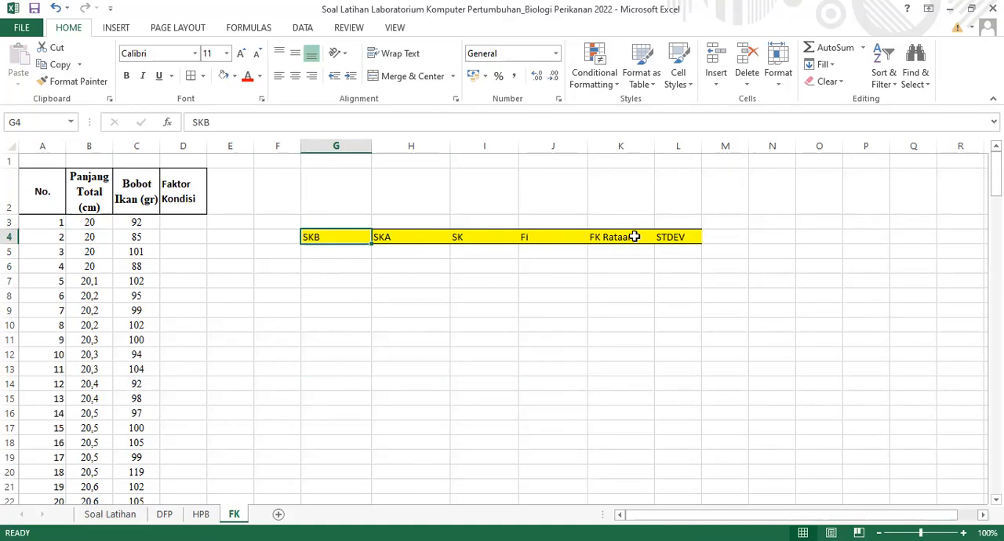
{"action": "left_click", "coordinate": [695, 242]}
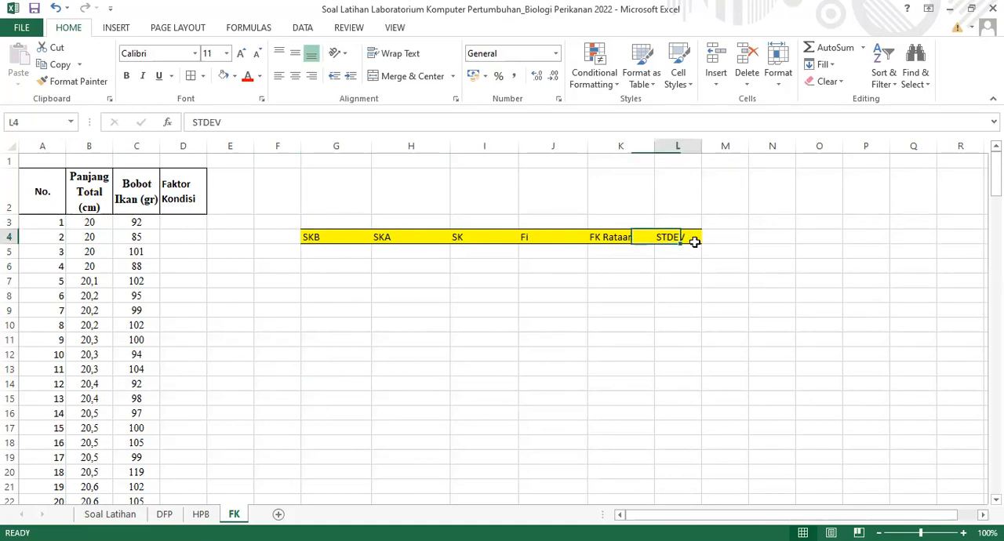
Copy the SKB, SKA, SK and Fi Total values from the DFP sheet's class table into the FK table, starting at G5 and J5
{"action": "left_click", "coordinate": [348, 255]}
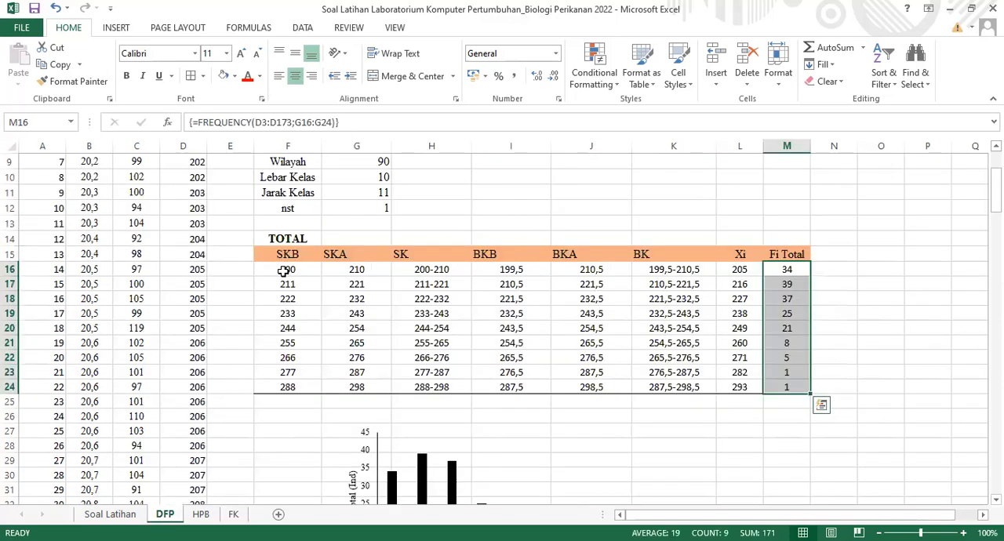
{"action": "left_click_drag", "start_coordinate": [284, 271], "coordinate": [433, 382]}
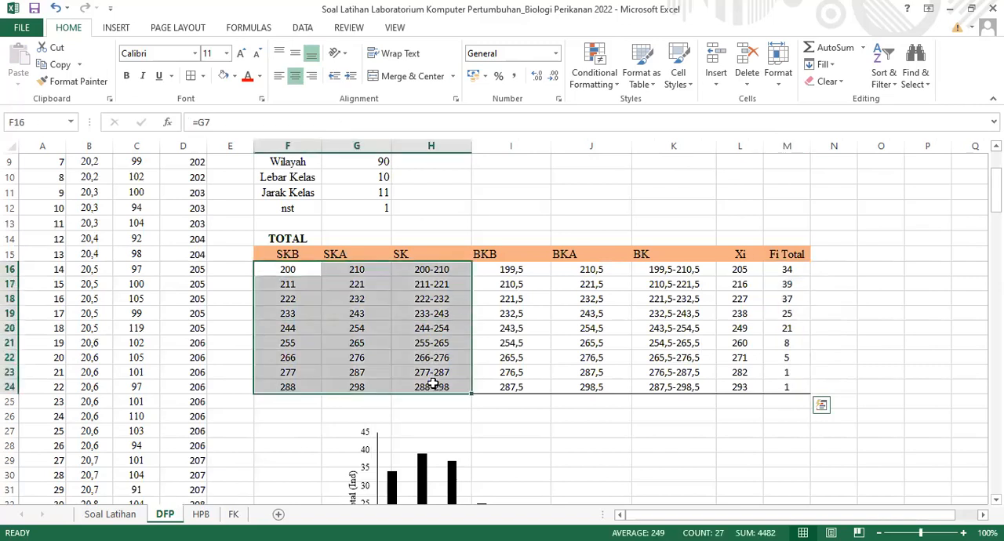
{"action": "key", "text": "ctrl+c"}
{"action": "left_click", "coordinate": [234, 514]}
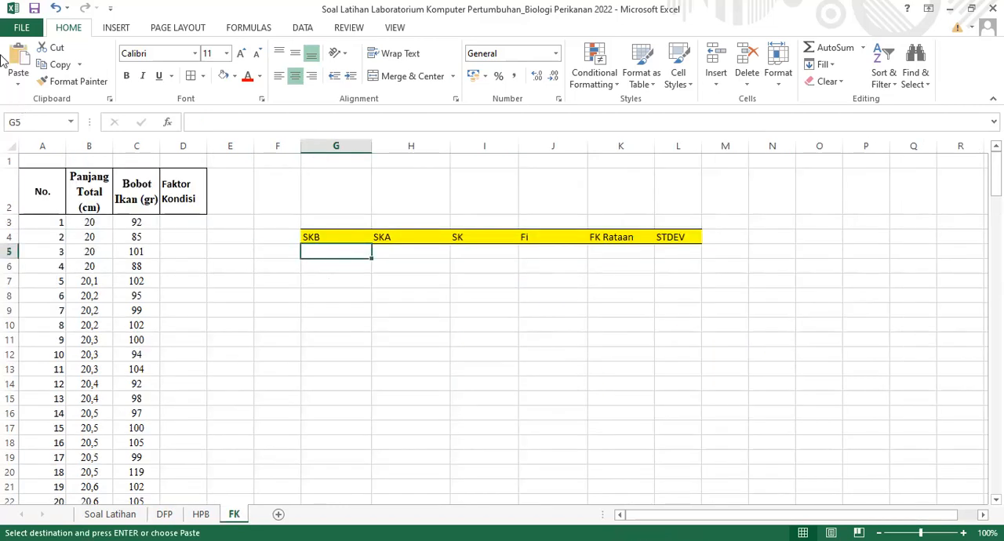
{"action": "left_click", "coordinate": [16, 85]}
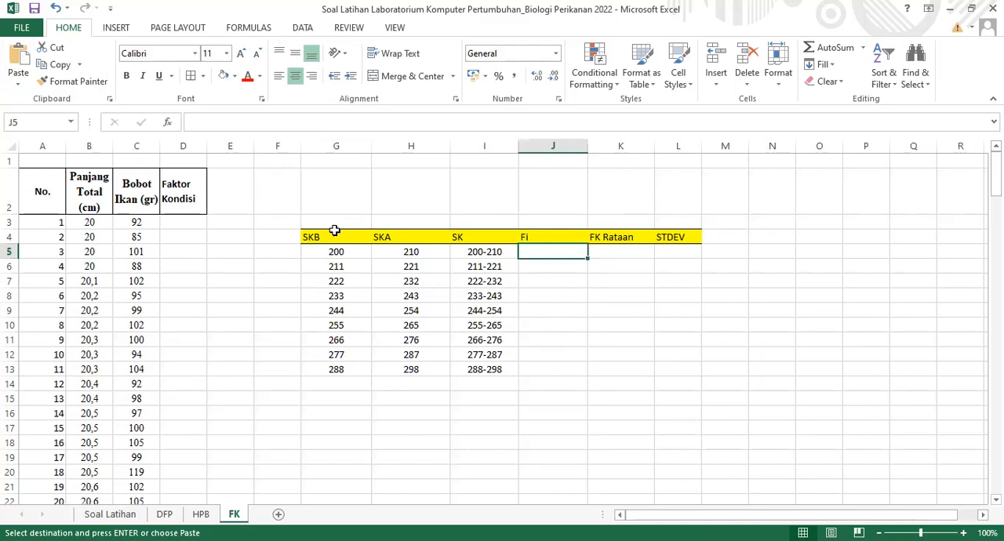
{"action": "key", "text": "ctrl+v"}
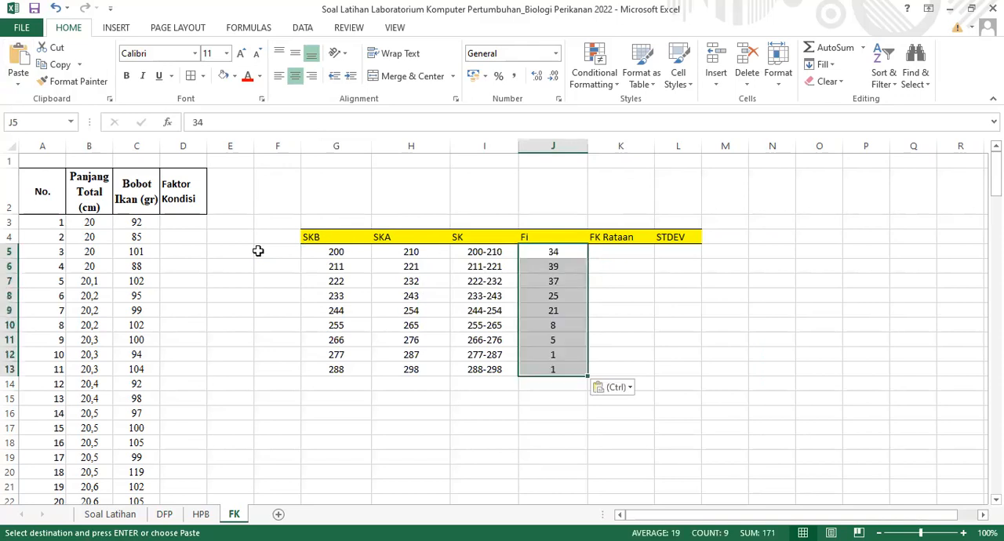
{"action": "left_click", "coordinate": [196, 226]}
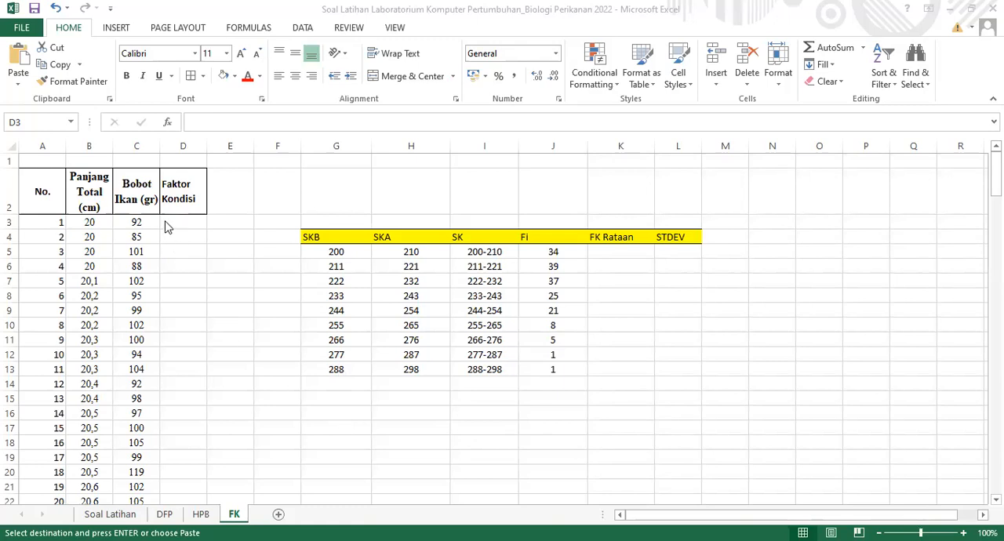
Copy the b (slope), a (intercept) and antilog rows with their values from the HPB sheet to G16 on the FK sheet
{"action": "left_click", "coordinate": [356, 414]}
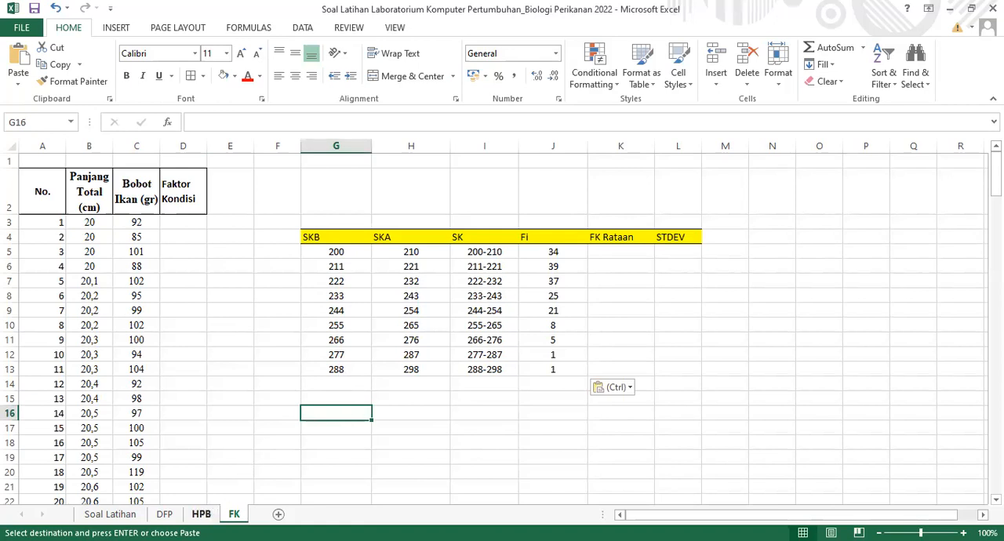
{"action": "key", "text": "ctrl+Page_Up"}
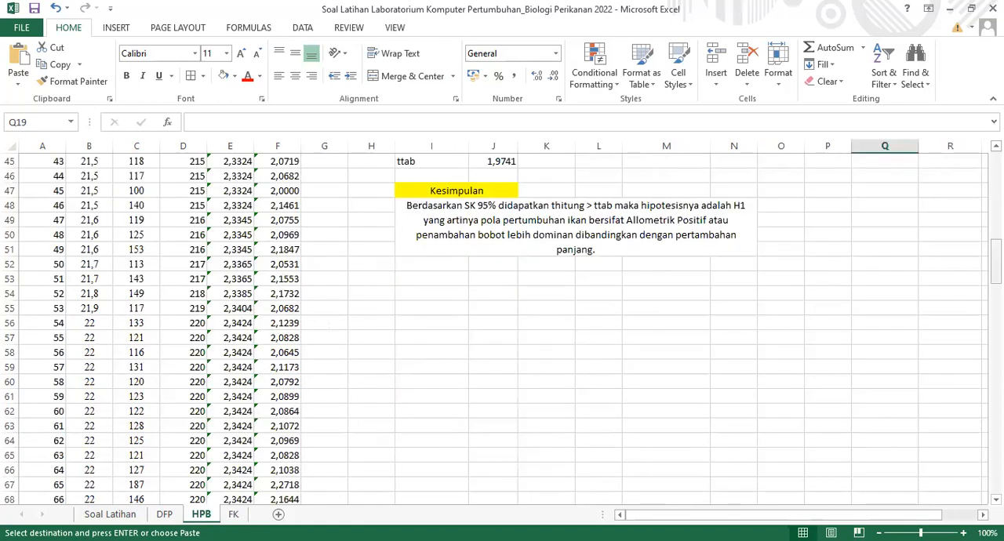
{"action": "scroll", "coordinate": [354, 427], "scroll_direction": "up", "scroll_amount": 15}
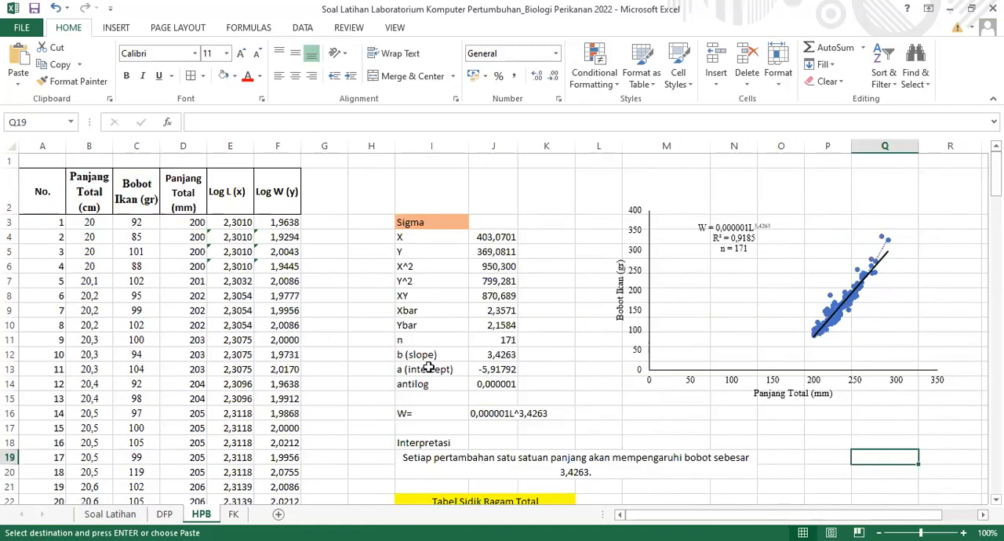
{"action": "left_click_drag", "start_coordinate": [416, 357], "coordinate": [477, 385]}
{"action": "key", "text": "ctrl+c"}
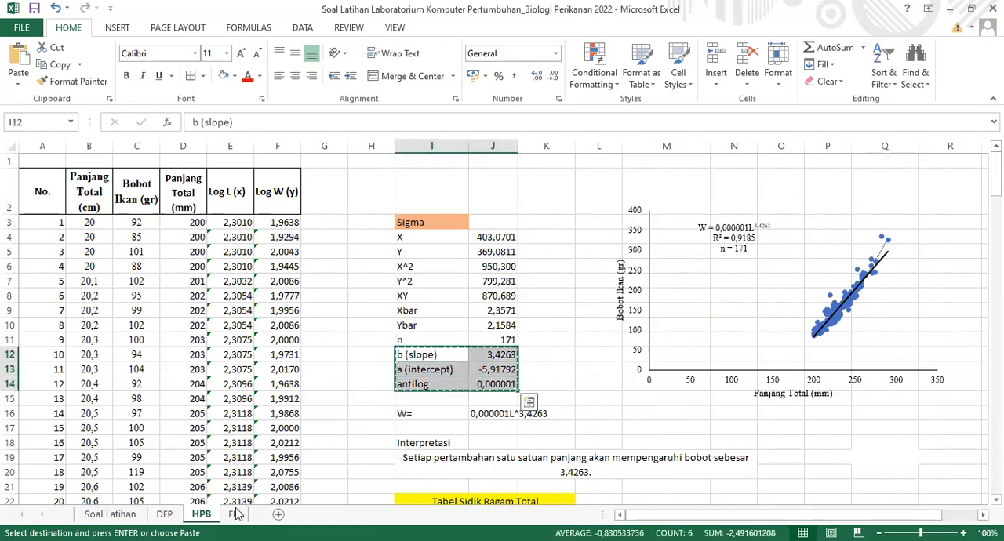
{"action": "left_click", "coordinate": [234, 515]}
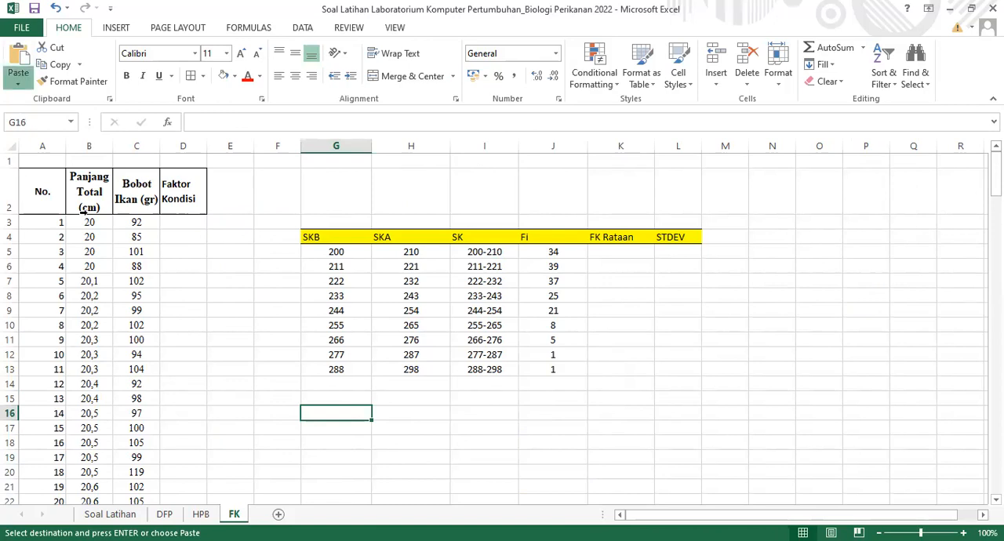
{"action": "key", "text": "ctrl+v"}
Format the antilog value in H18 as a Number with six decimal places
{"action": "left_click", "coordinate": [410, 443]}
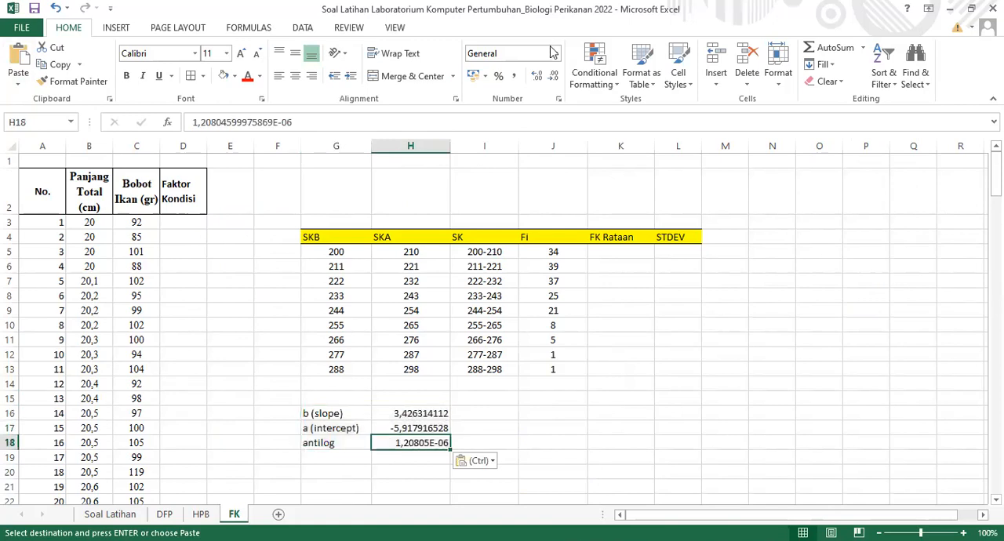
{"action": "left_click", "coordinate": [554, 54]}
{"action": "left_click", "coordinate": [539, 78]}
{"action": "left_click", "coordinate": [538, 76]}
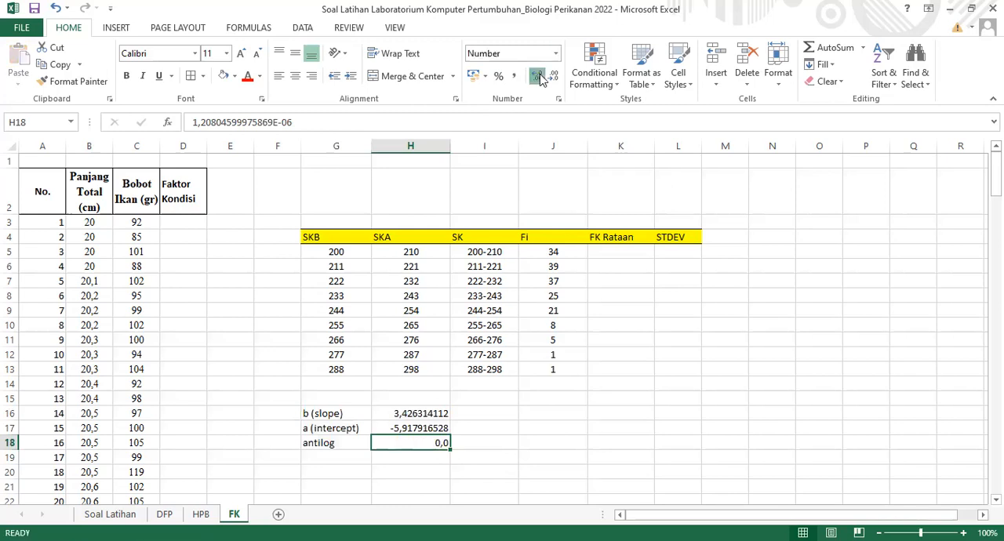
{"action": "left_click", "coordinate": [540, 76]}
{"action": "left_click", "coordinate": [540, 76]}
{"action": "left_click", "coordinate": [540, 76]}
{"action": "left_click", "coordinate": [539, 76]}
{"action": "left_click", "coordinate": [539, 76]}
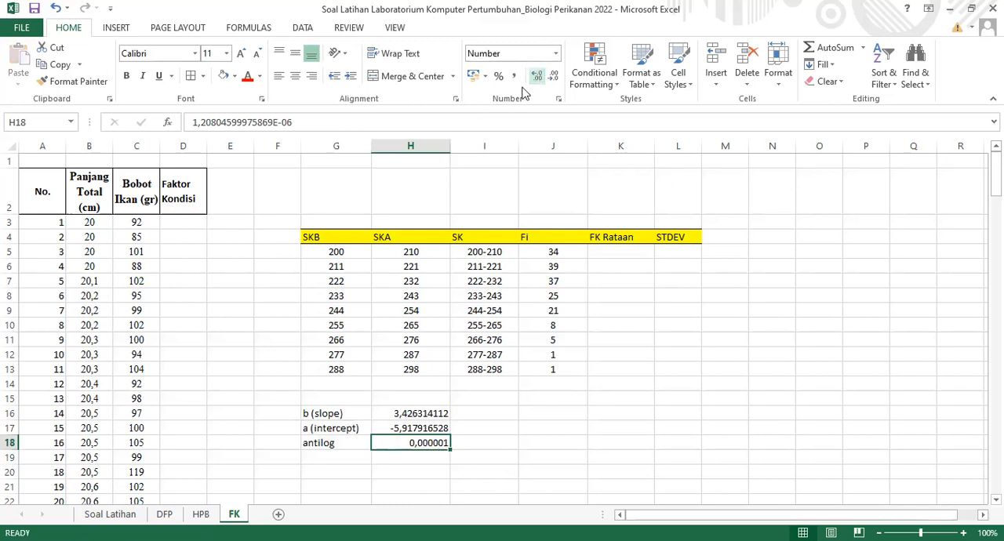
Reduce the slope and intercept values in H16:H17 to four decimal places
{"action": "left_click", "coordinate": [407, 427]}
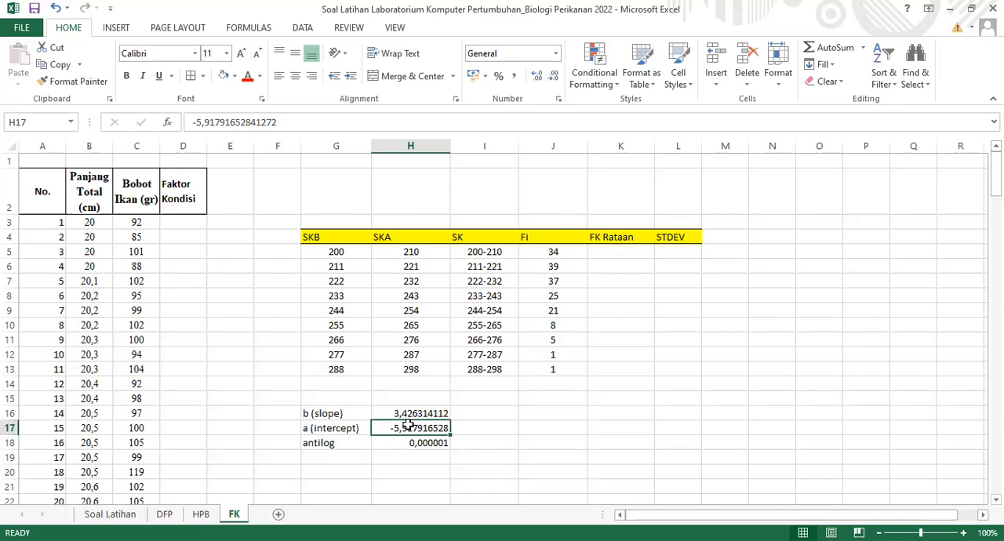
{"action": "left_click_drag", "start_coordinate": [407, 413], "coordinate": [407, 429]}
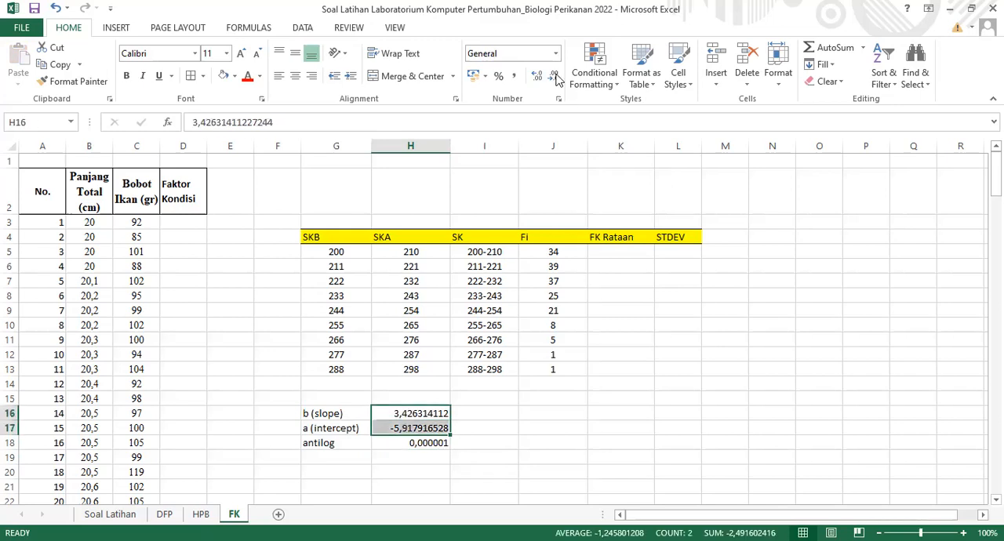
{"action": "left_click", "coordinate": [553, 77]}
{"action": "left_click", "coordinate": [553, 76]}
{"action": "left_click", "coordinate": [553, 76]}
{"action": "left_click", "coordinate": [553, 76]}
{"action": "left_click", "coordinate": [553, 76]}
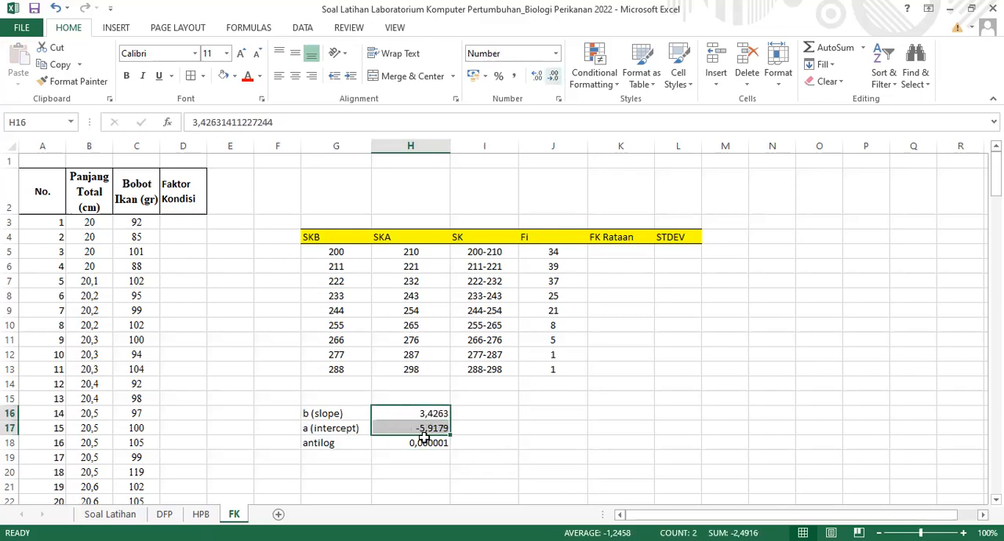
Try to cut the digits after the decimal comma from the antilog value in H18, and undo the edit
{"action": "double_click", "coordinate": [375, 443]}
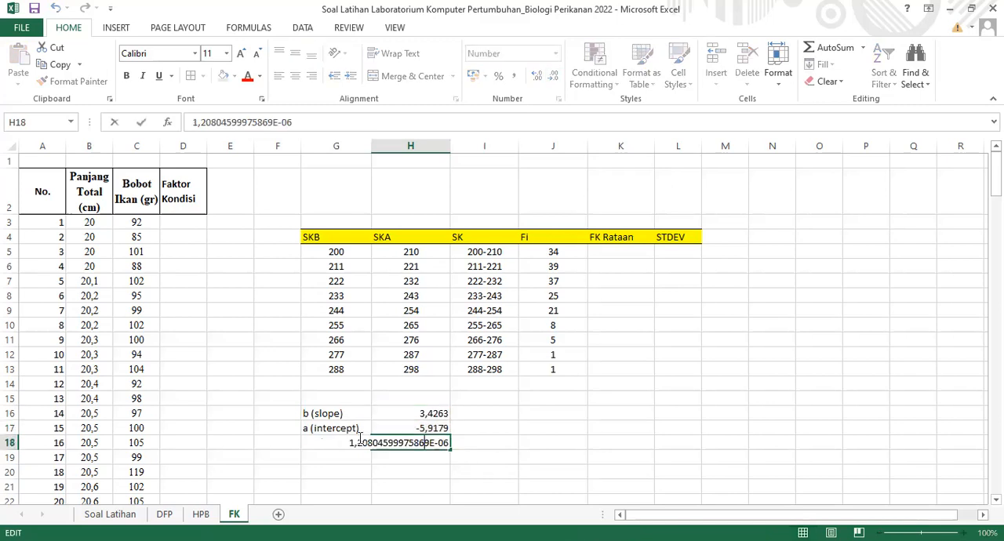
{"action": "double_click", "coordinate": [453, 442]}
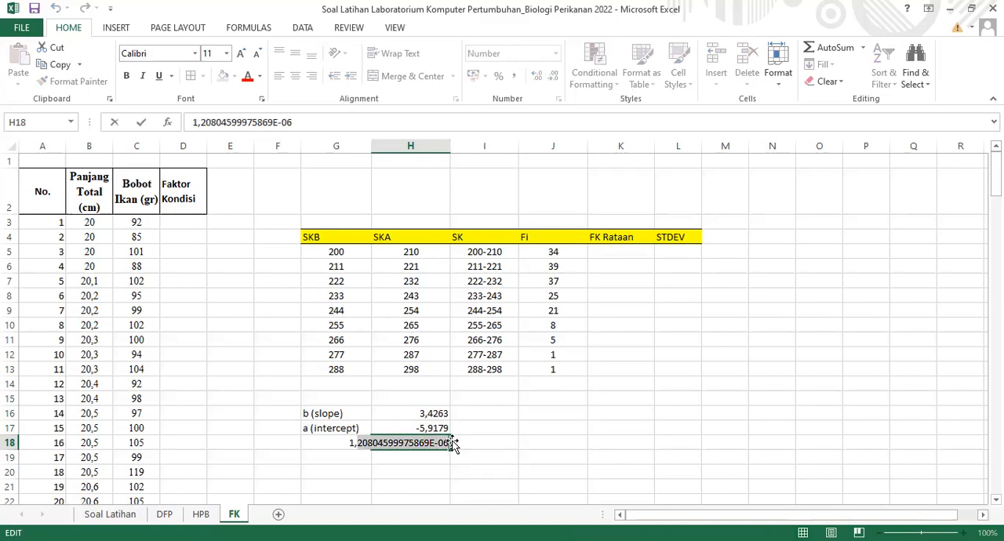
{"action": "key", "text": "BackSpace"}
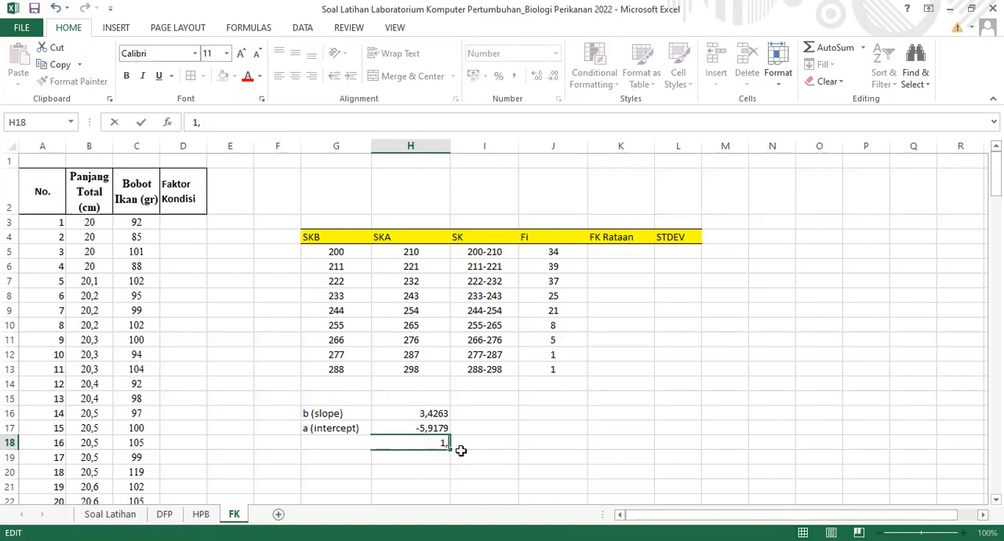
{"action": "left_click", "coordinate": [521, 440]}
{"action": "left_click", "coordinate": [416, 443]}
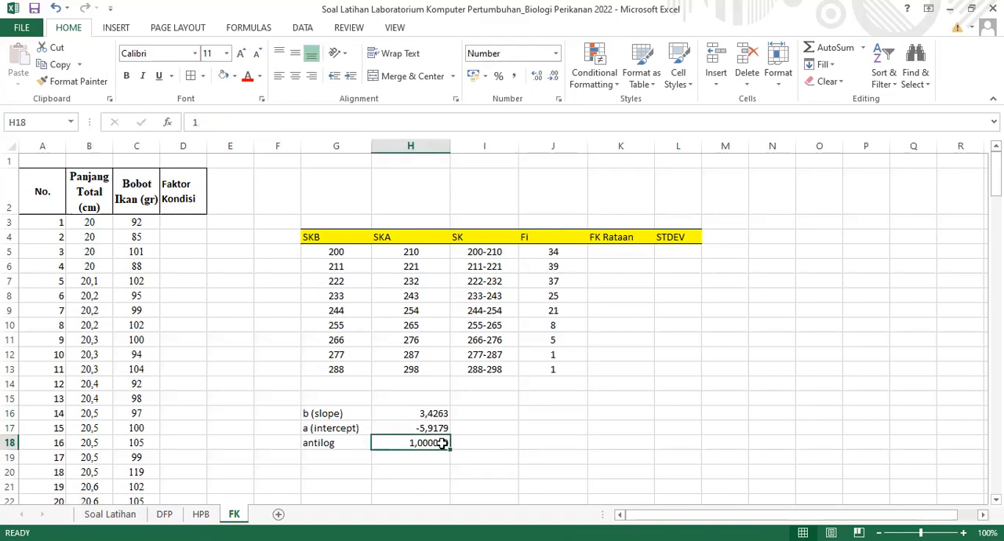
{"action": "key", "text": "ctrl+z"}
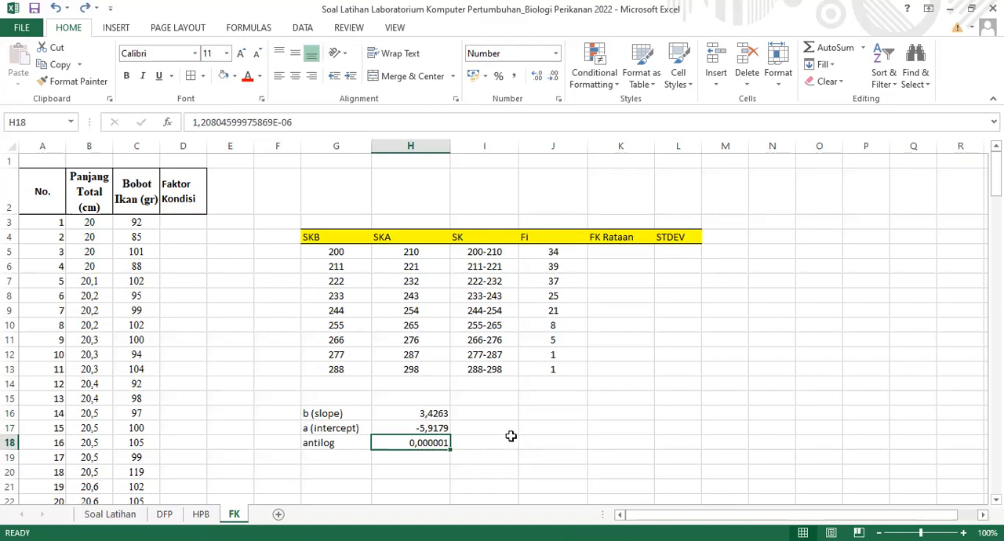
Inspect the full stored antilog value in H18 on the FK sheet
{"action": "key", "text": "Right"}
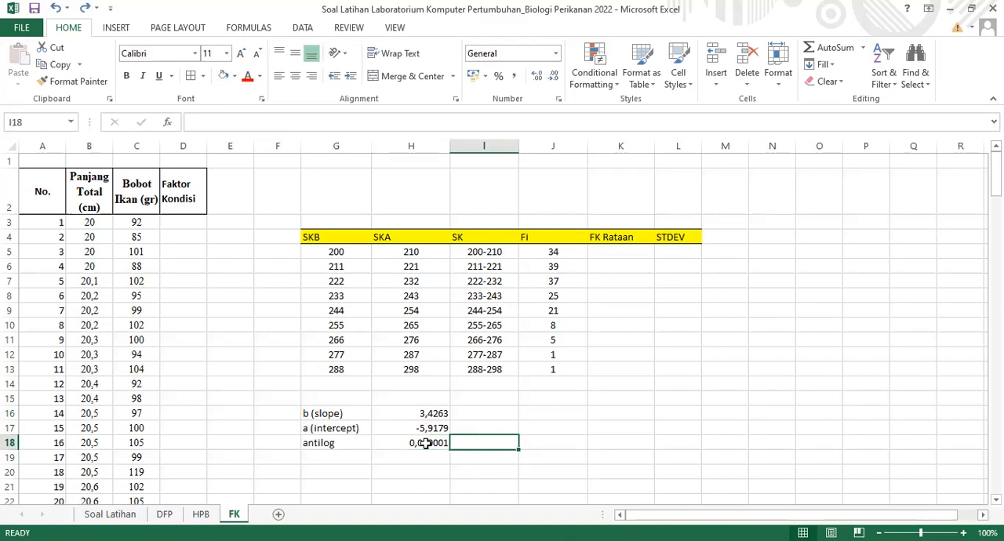
{"action": "left_click", "coordinate": [424, 443]}
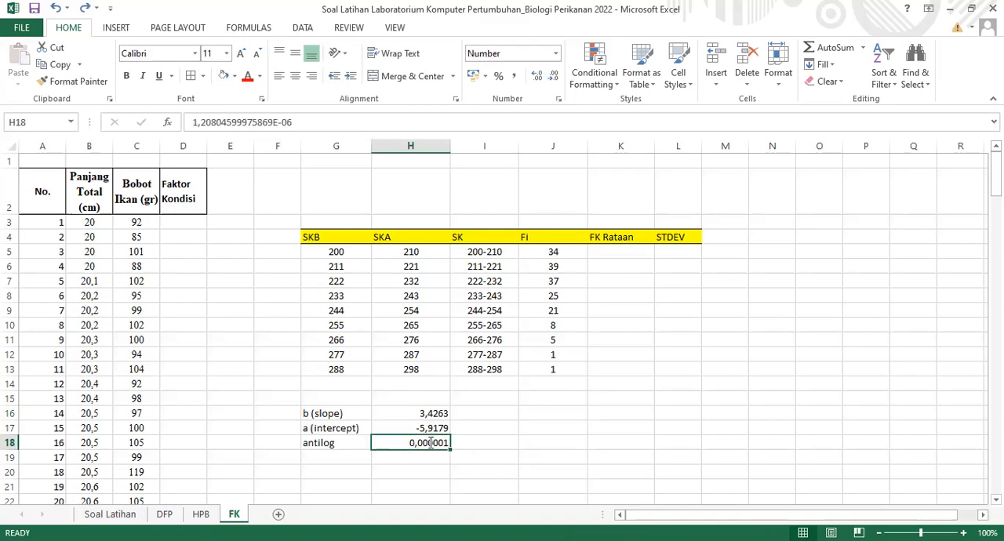
{"action": "key", "text": "F2"}
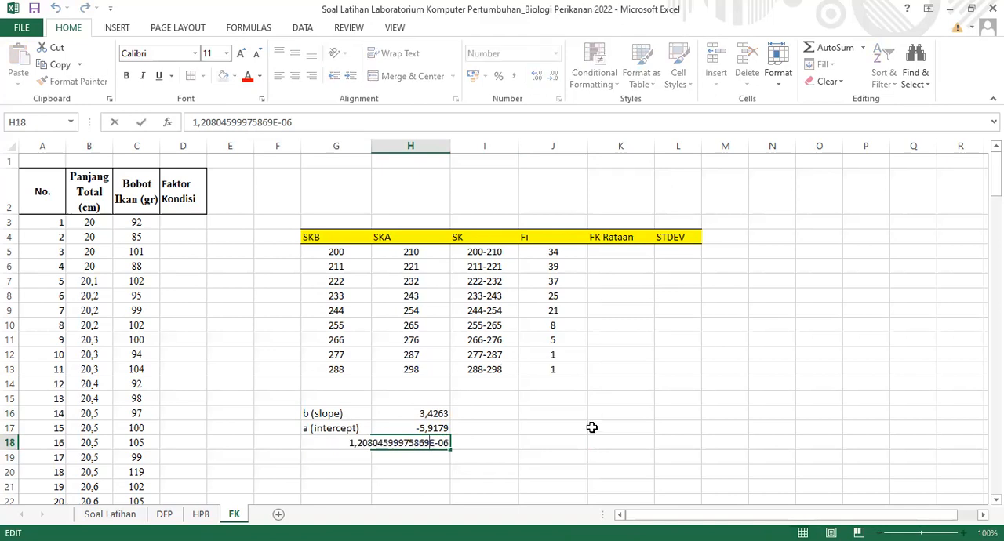
{"action": "left_click", "coordinate": [592, 427]}
{"action": "left_click", "coordinate": [436, 446]}
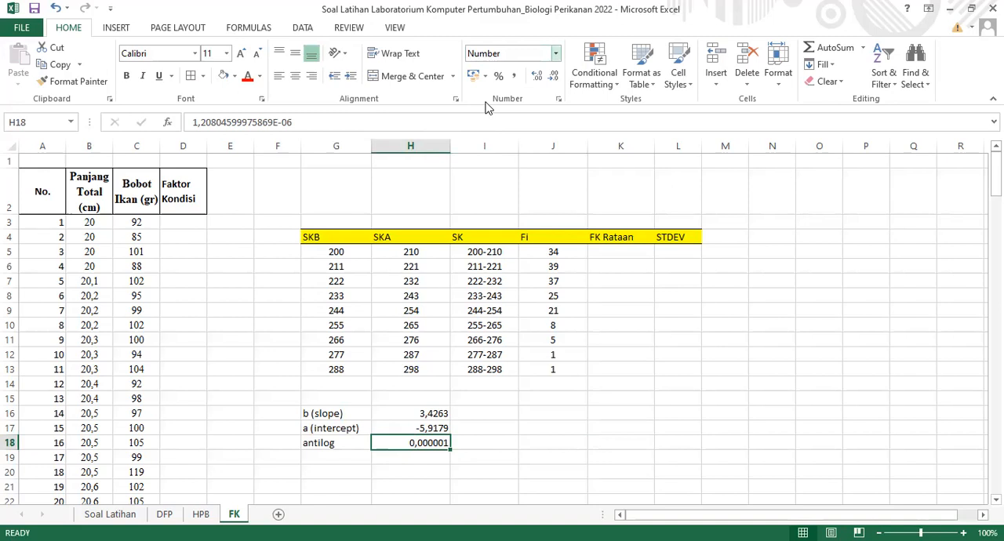
{"action": "left_click", "coordinate": [512, 121]}
{"action": "double_click", "coordinate": [425, 443]}
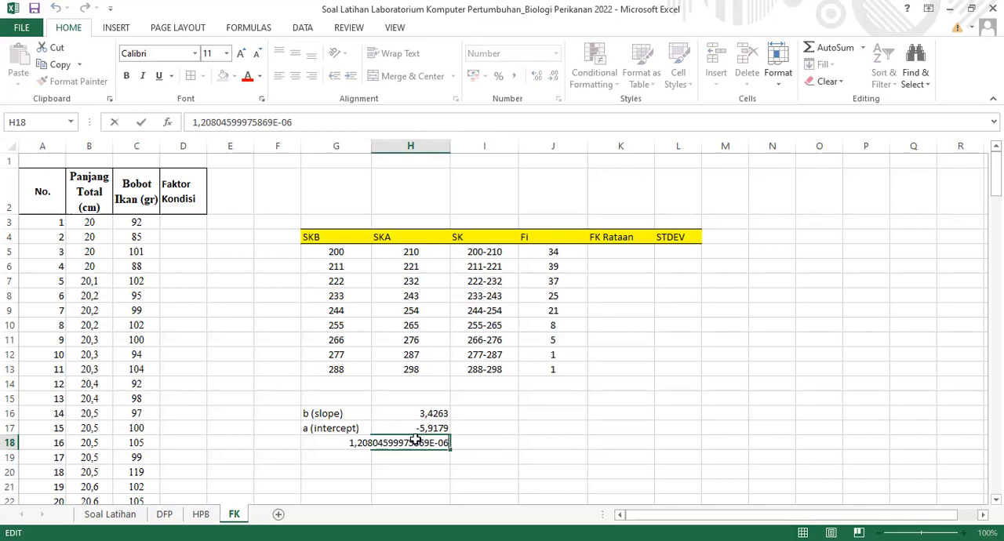
{"action": "key", "text": "Escape"}
Try displaying the antilog value in H18 without decimals, and restore its six decimal places
{"action": "left_click", "coordinate": [537, 76]}
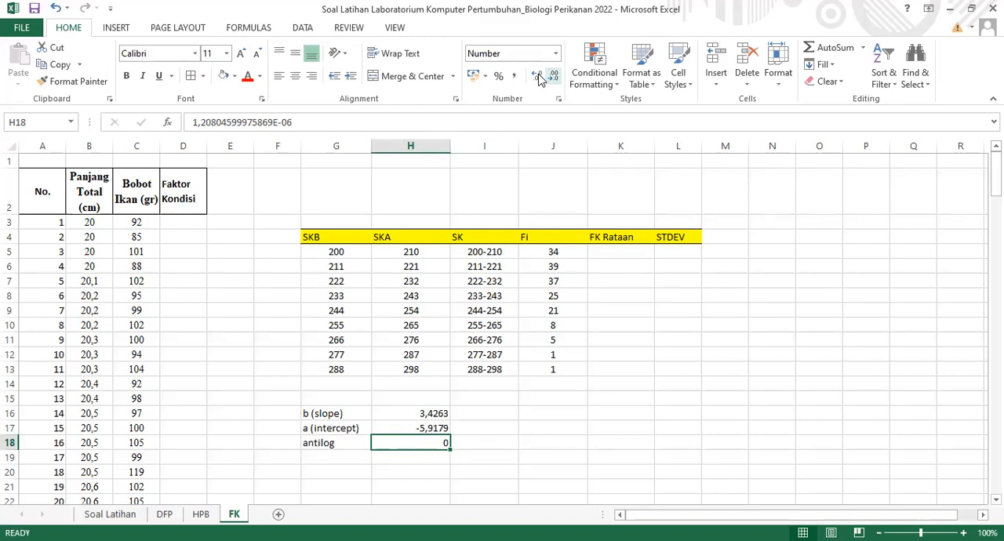
{"action": "left_click", "coordinate": [537, 77]}
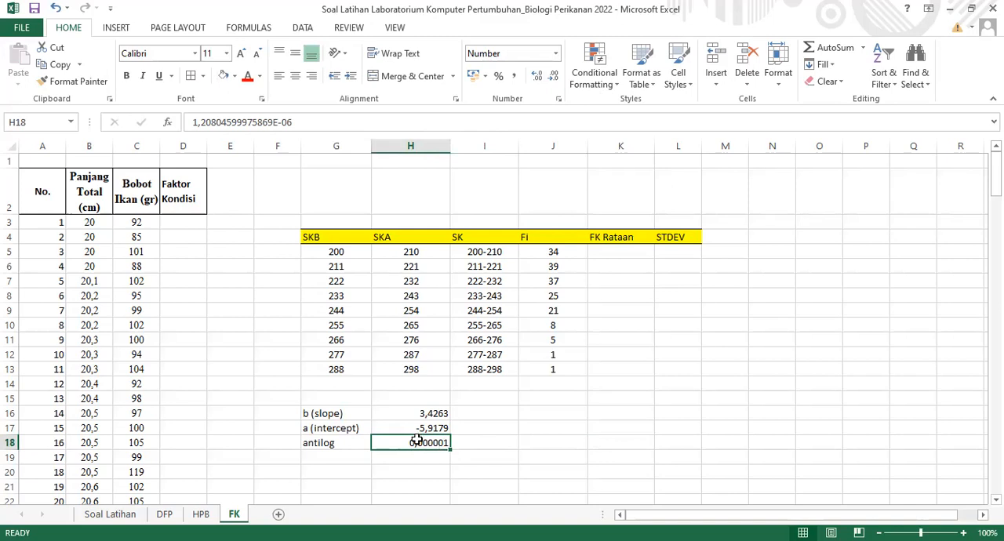
{"action": "left_click", "coordinate": [555, 54]}
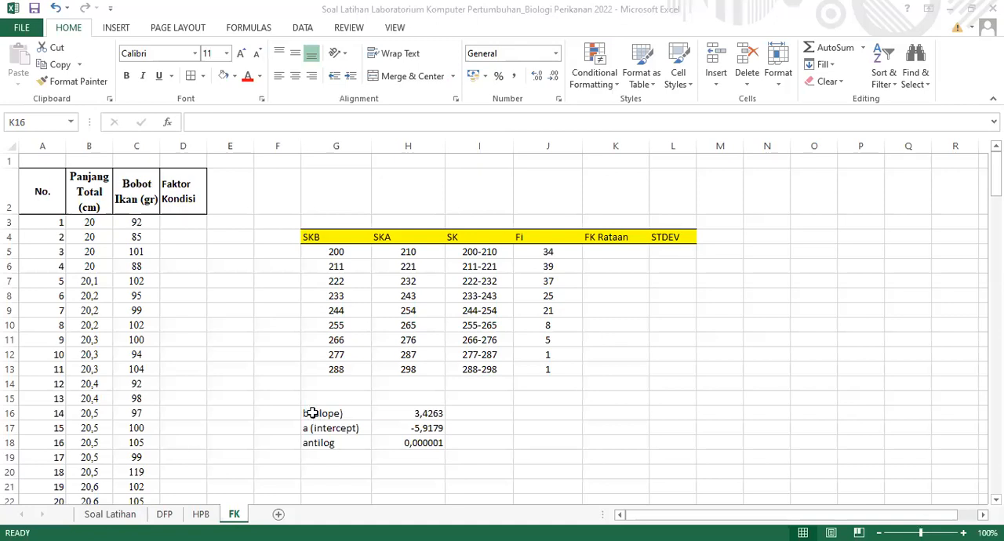
{"action": "left_click", "coordinate": [379, 443]}
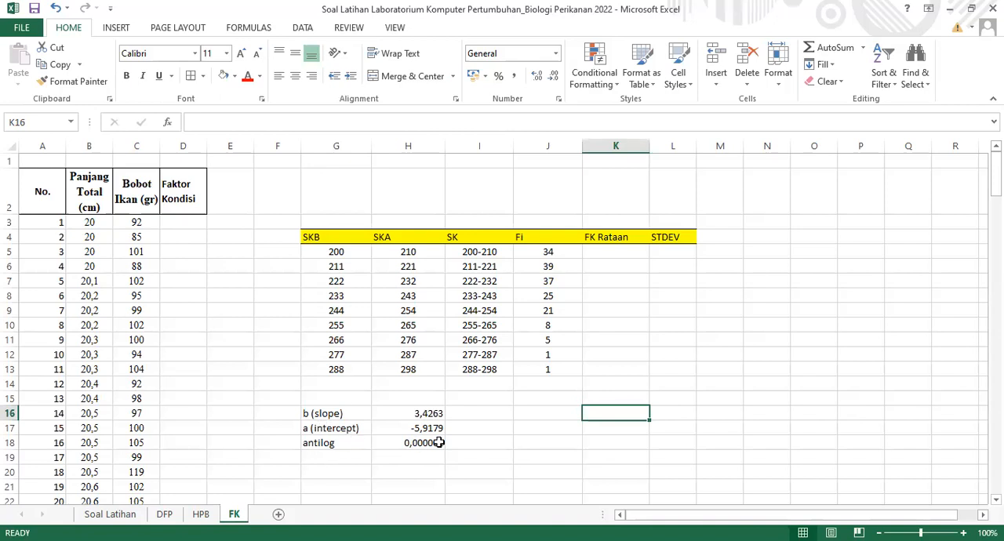
{"action": "left_click", "coordinate": [177, 223]}
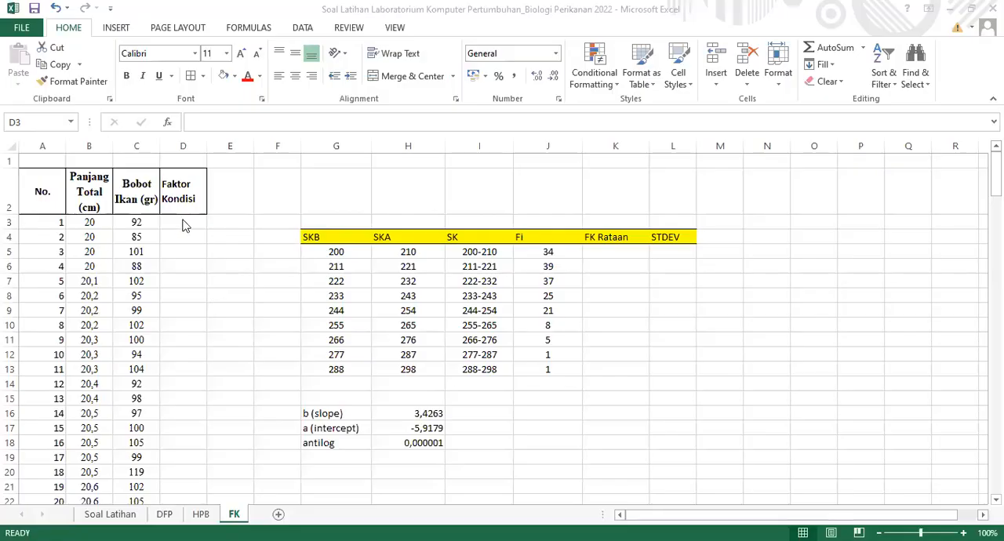
{"action": "left_click", "coordinate": [183, 220]}
{"action": "left_click", "coordinate": [164, 222]}
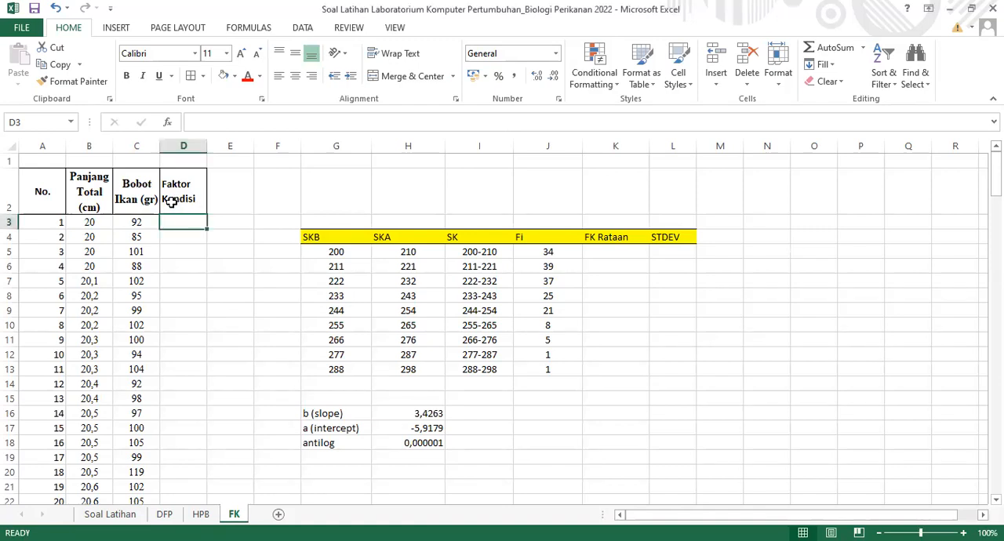
{"action": "type", "text": "="}
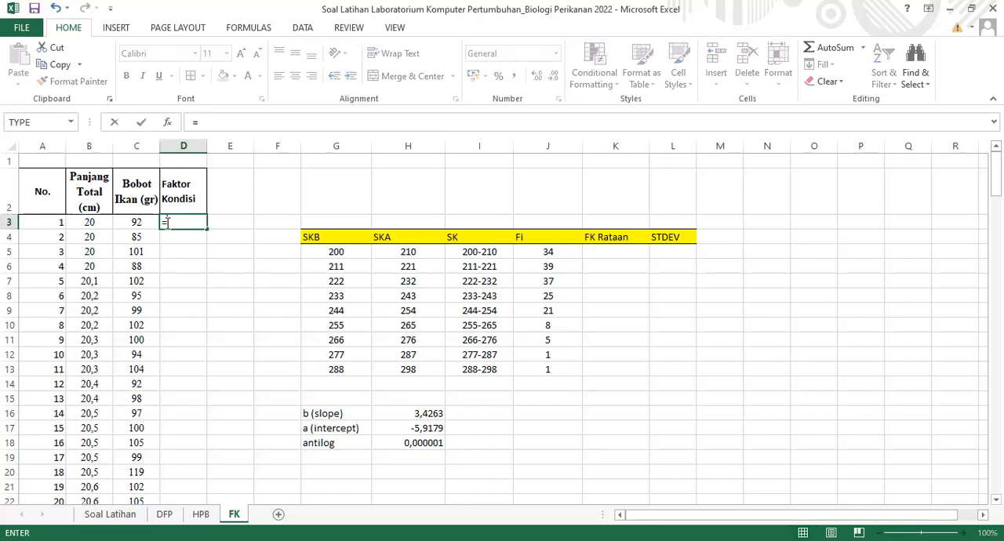
{"action": "left_click", "coordinate": [142, 222]}
{"action": "type", "text": "/("}
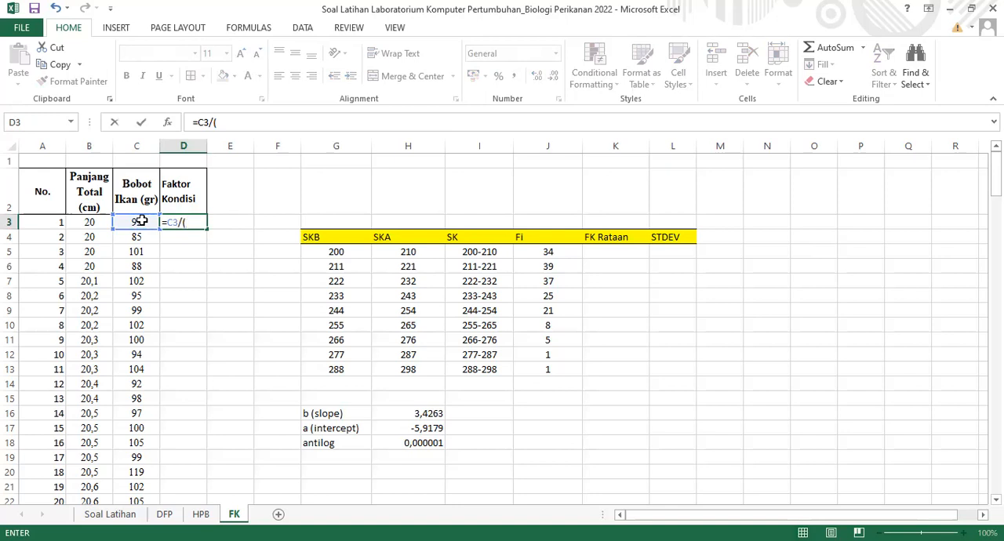
{"action": "left_click", "coordinate": [396, 445]}
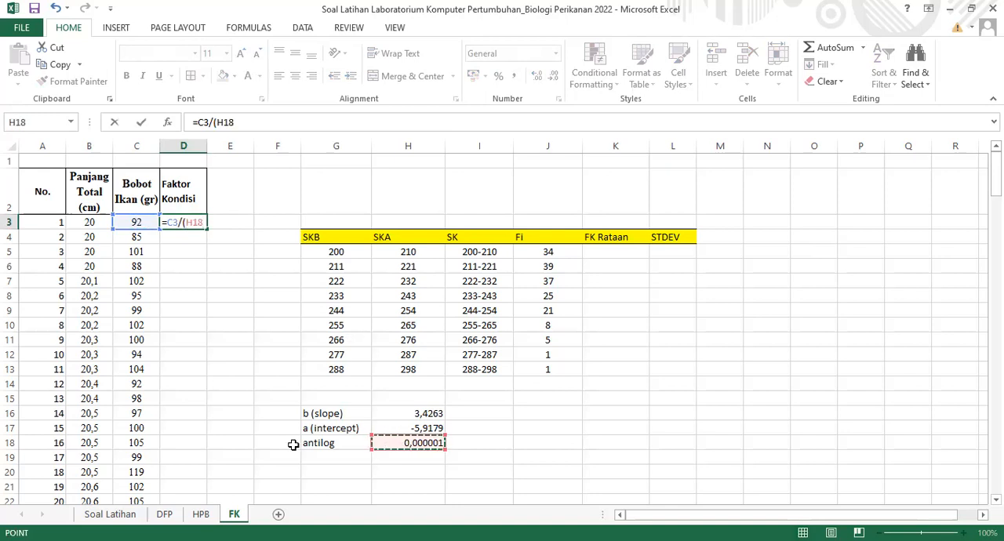
{"action": "type", "text": "*"}
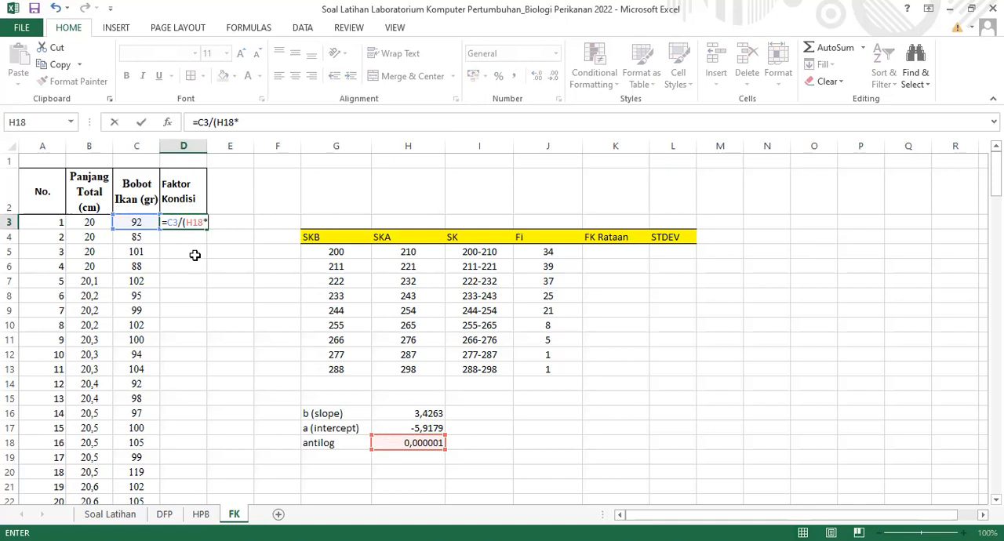
{"action": "key", "text": "BackSpace"}
{"action": "key", "text": "BackSpace"}
{"action": "key", "text": "BackSpace"}
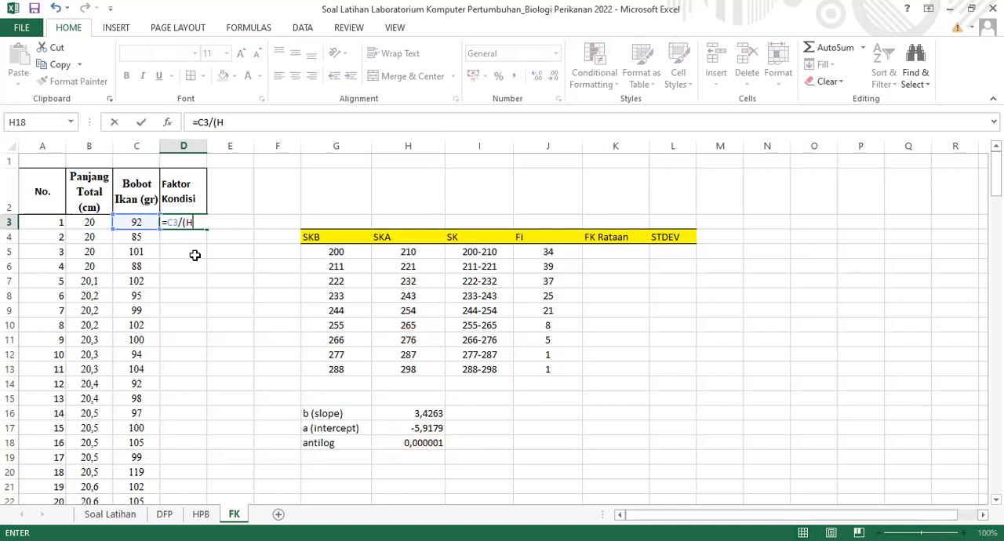
{"action": "key", "text": "Escape"}
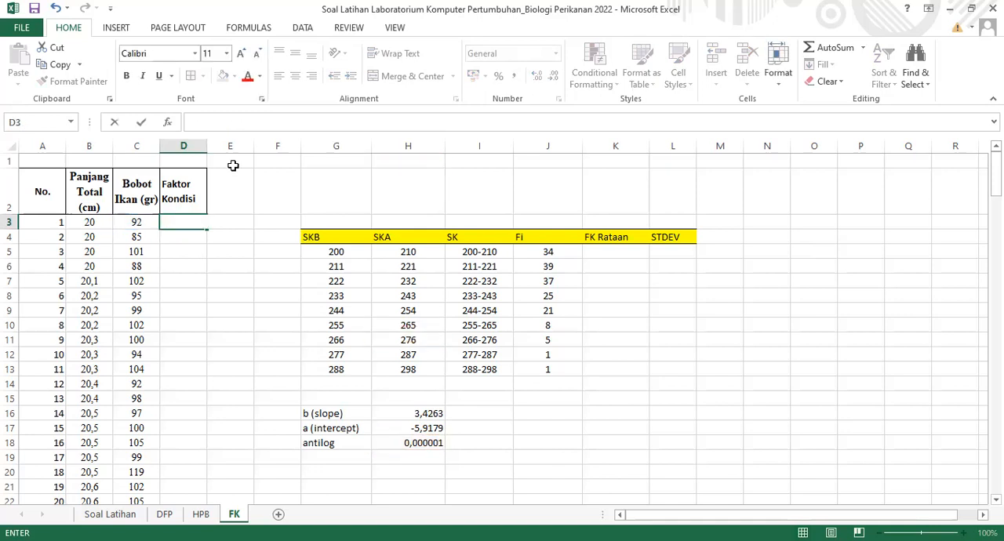
Clear the Faktor Kondisi heading from cell D2 to free the column for other data
{"action": "left_click", "coordinate": [233, 162]}
{"action": "left_click", "coordinate": [220, 198]}
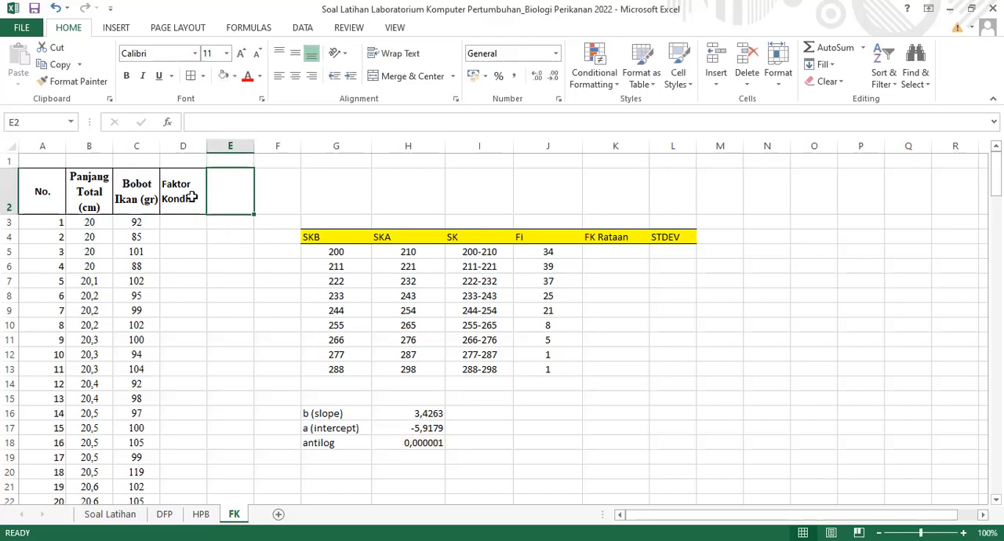
{"action": "left_click", "coordinate": [191, 196]}
{"action": "left_click_drag", "start_coordinate": [192, 196], "coordinate": [183, 239]}
{"action": "left_click", "coordinate": [183, 238]}
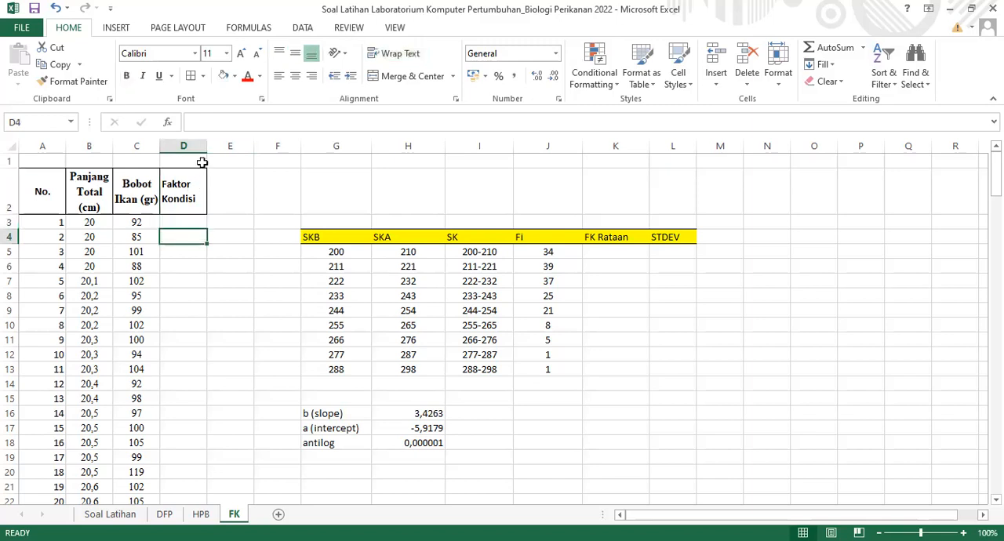
{"action": "left_click", "coordinate": [188, 222]}
{"action": "left_click", "coordinate": [191, 187]}
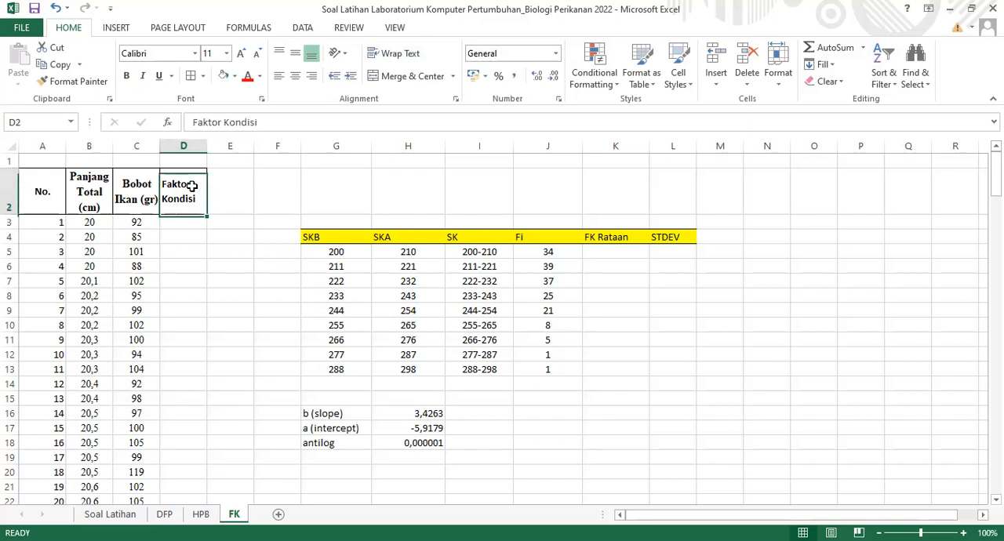
{"action": "key", "text": "BackSpace"}
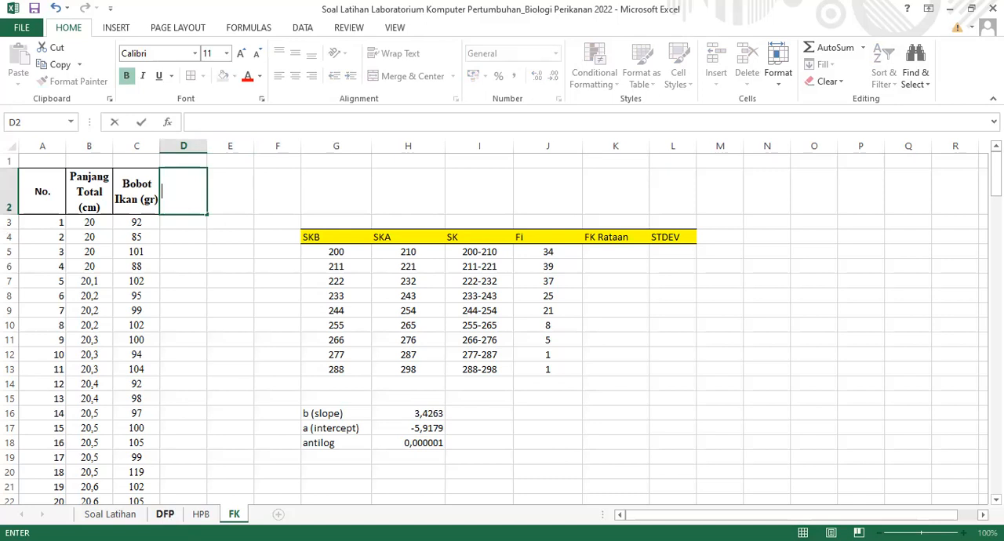
Copy the Panjang Total (mm) column, D2:D173, from the DFP sheet to the FK sheet starting at D2
{"action": "left_click", "coordinate": [165, 513]}
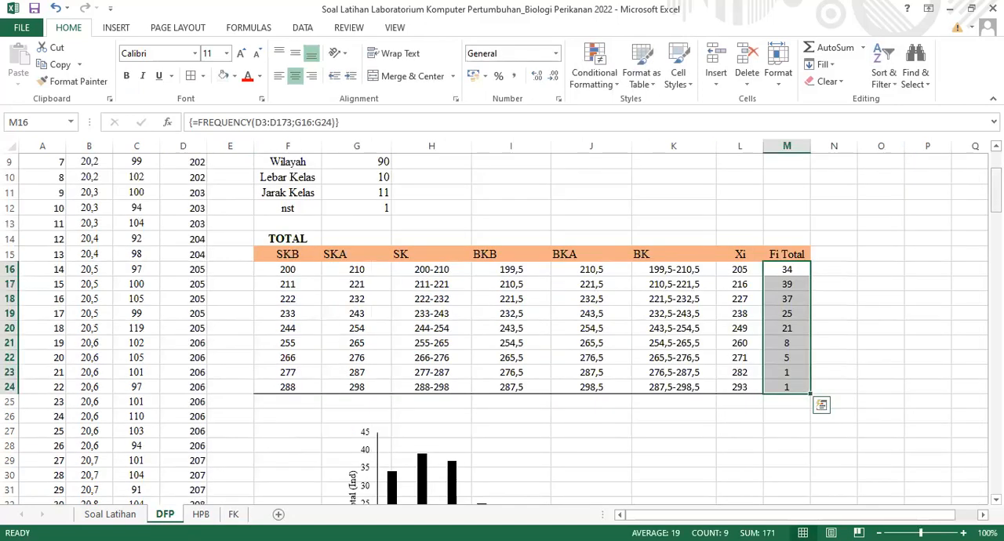
{"action": "scroll", "coordinate": [175, 199], "scroll_direction": "up", "scroll_amount": 3}
{"action": "left_click", "coordinate": [174, 202]}
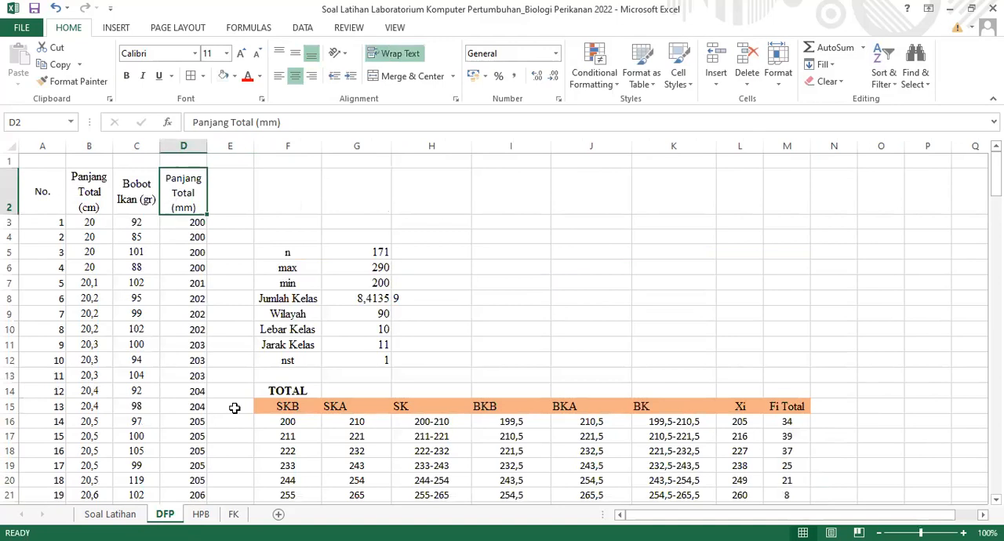
{"action": "key", "text": "ctrl+shift+Down"}
{"action": "key", "text": "ctrl+c"}
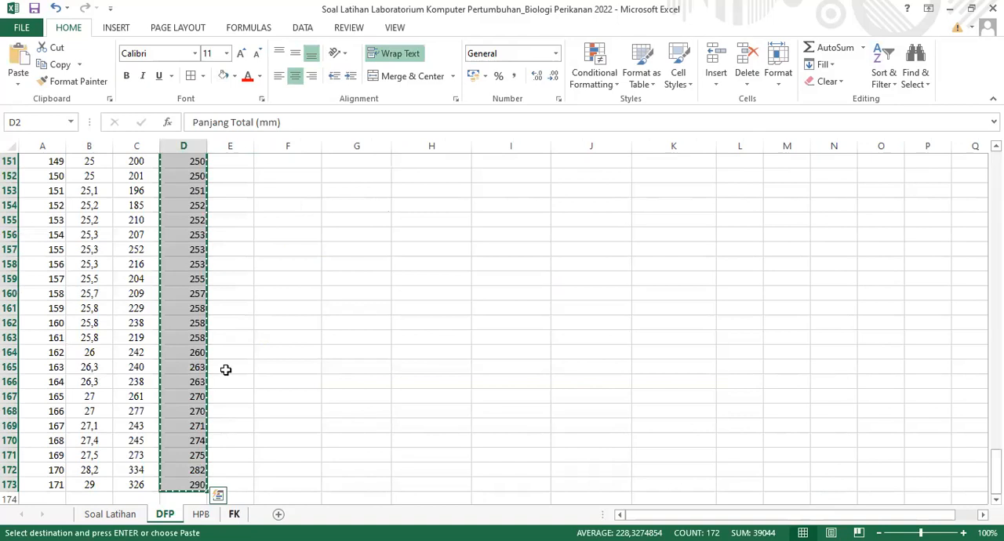
{"action": "key", "text": "ctrl+Page_Down"}
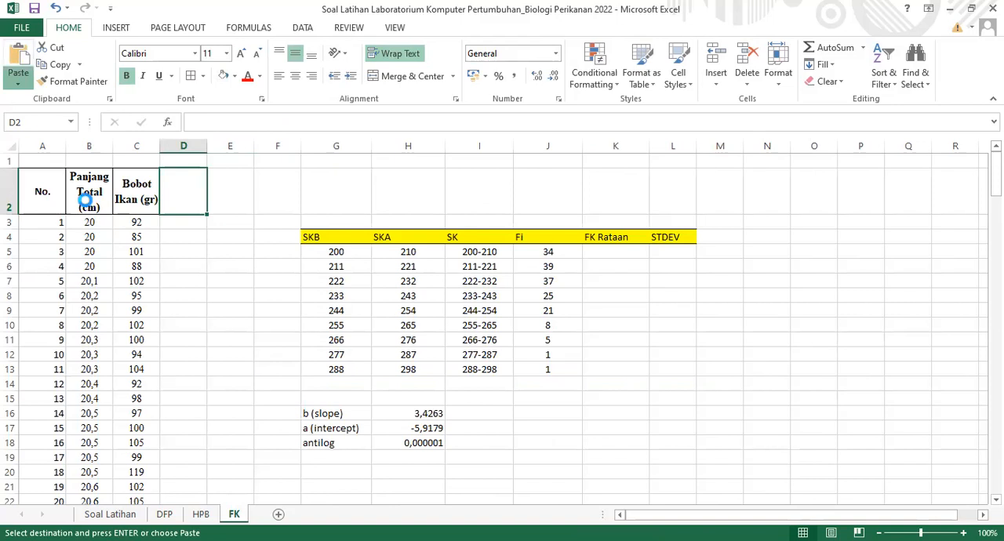
{"action": "key", "text": "ctrl+v"}
Enter the heading Faktor Kondisi in E2 and align it vertically to the middle
{"action": "left_click", "coordinate": [235, 201]}
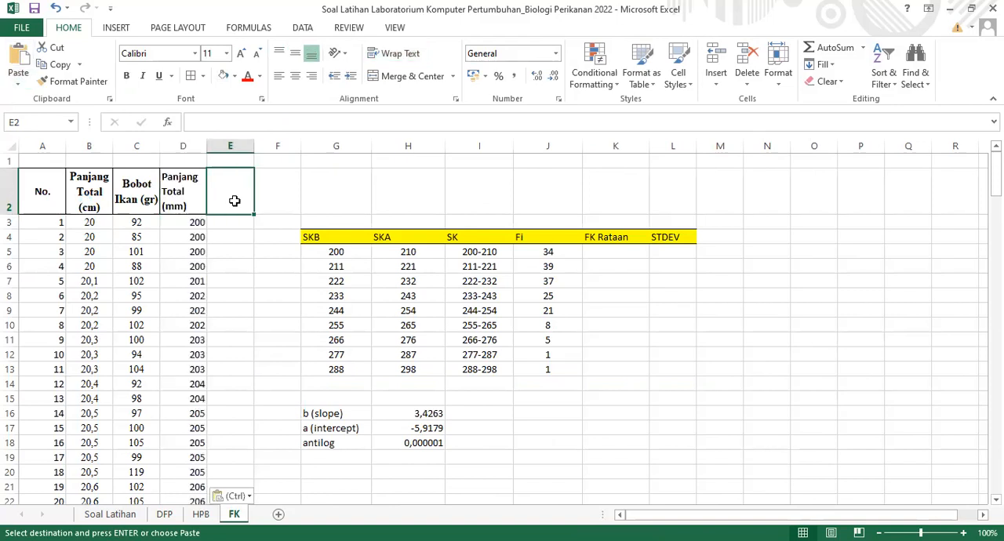
{"action": "type", "text": "Faktor"}
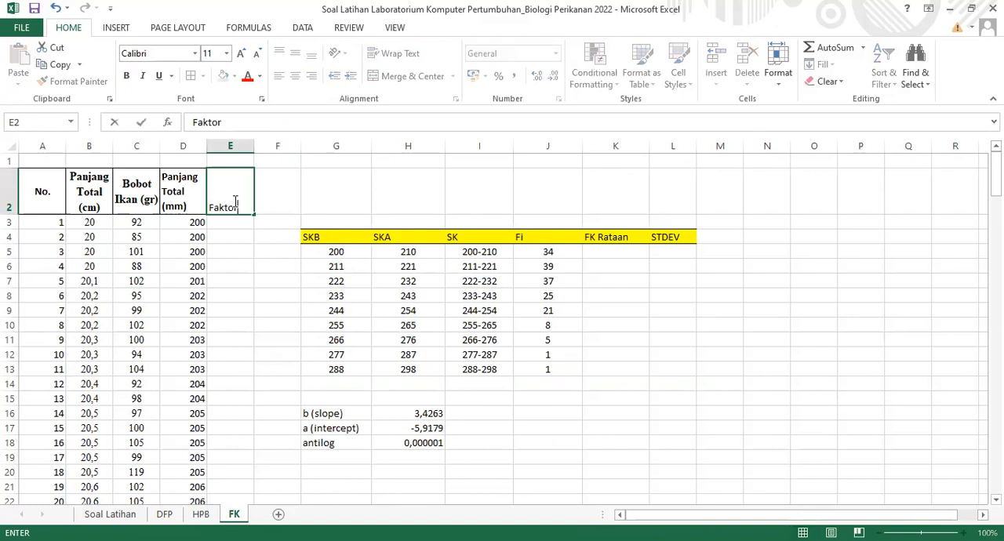
{"action": "type", "text": " Kondisi"}
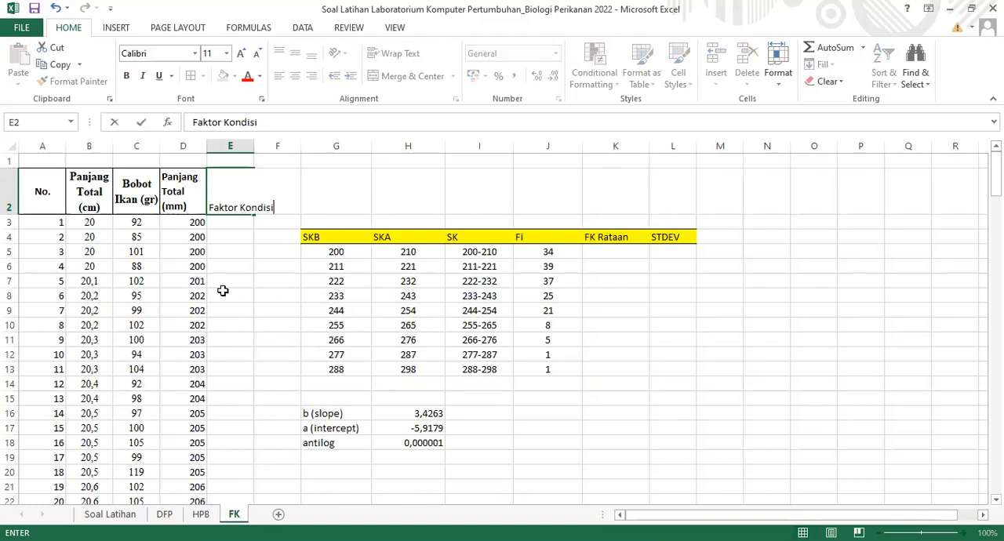
{"action": "key", "text": "Return"}
{"action": "key", "text": "Up"}
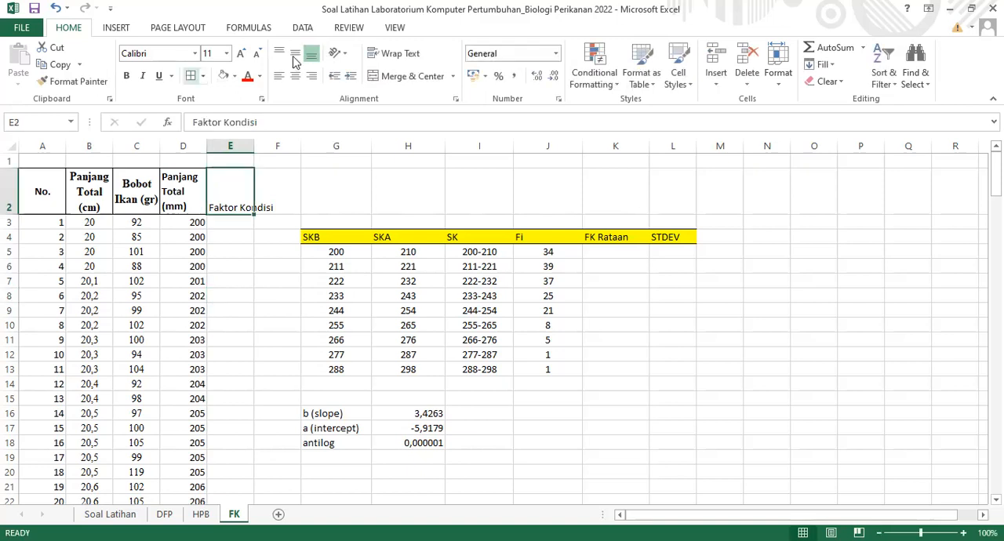
{"action": "left_click", "coordinate": [295, 55]}
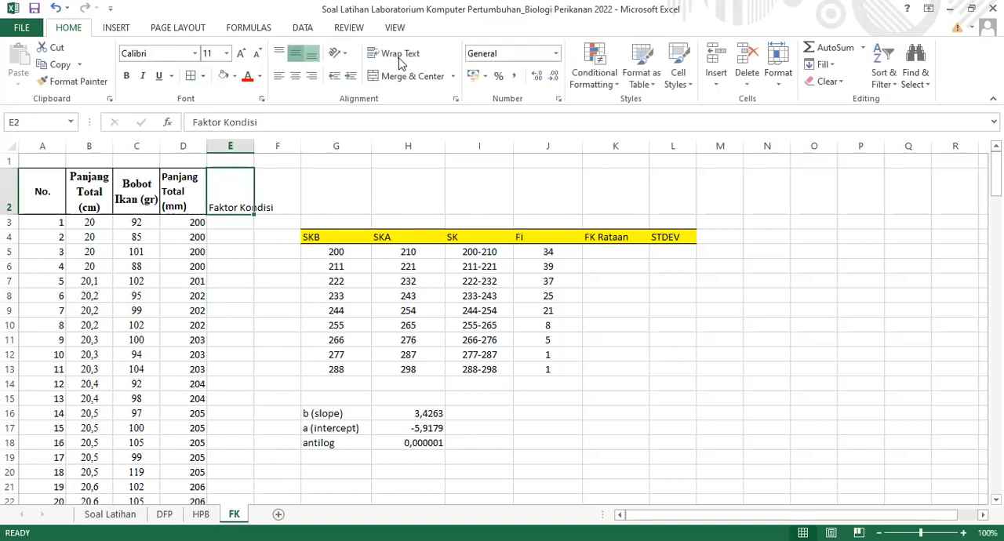
Wrap and bold the Faktor Kondisi heading in E2, and start the formula in E3 with the fish weight in C3
{"action": "left_click", "coordinate": [398, 55]}
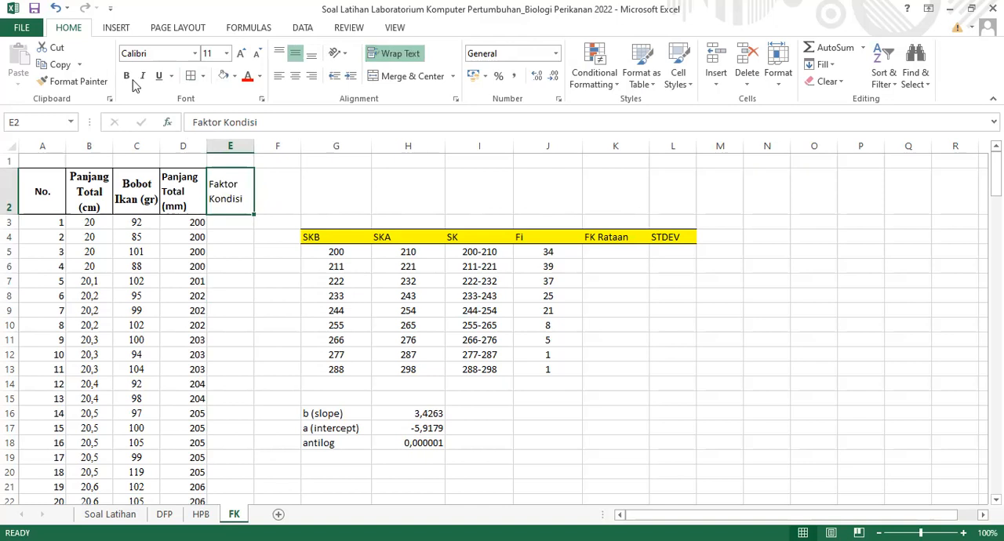
{"action": "left_click", "coordinate": [235, 222]}
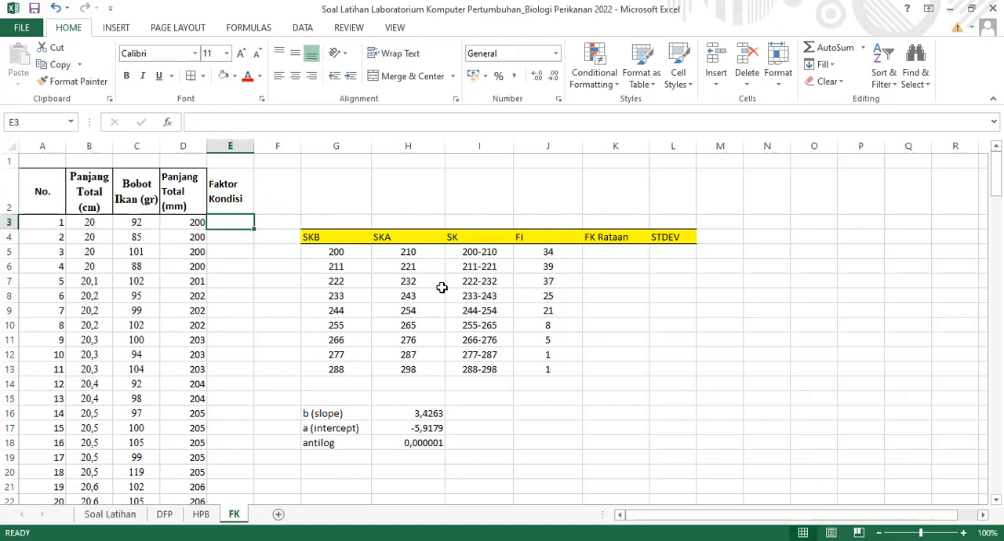
{"action": "type", "text": "="}
{"action": "left_click", "coordinate": [178, 219]}
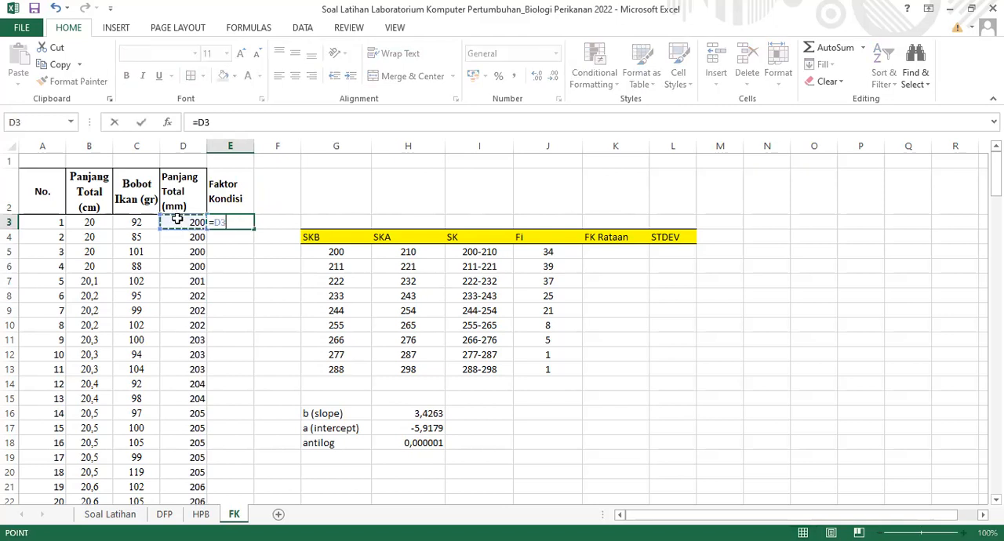
{"action": "key", "text": "BackSpace"}
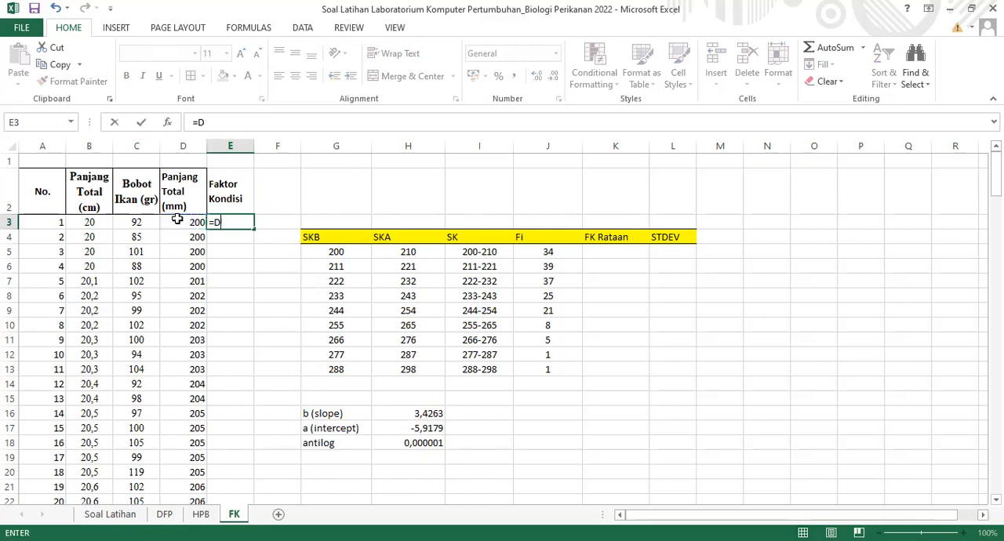
{"action": "key", "text": "BackSpace"}
{"action": "left_click", "coordinate": [134, 222]}
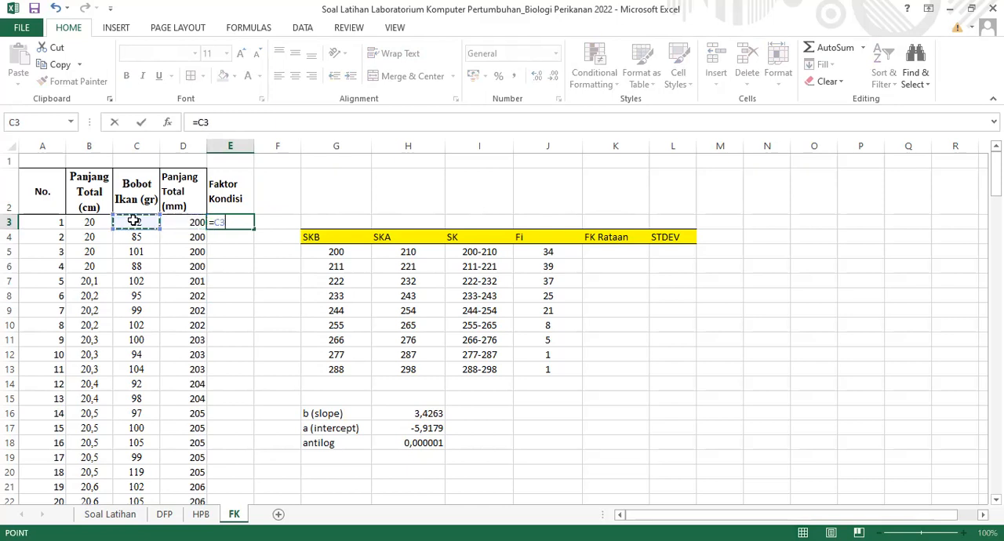
Extend the E3 formula to =C3/(H18*D3^H16), dividing the weight by antilog times length raised to the slope
{"action": "type", "text": "/("}
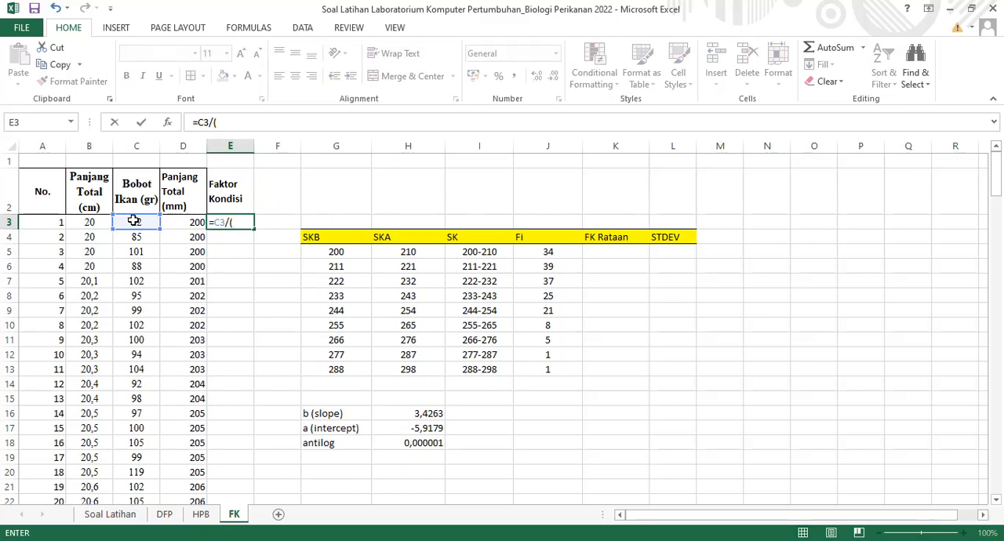
{"action": "left_click", "coordinate": [402, 442]}
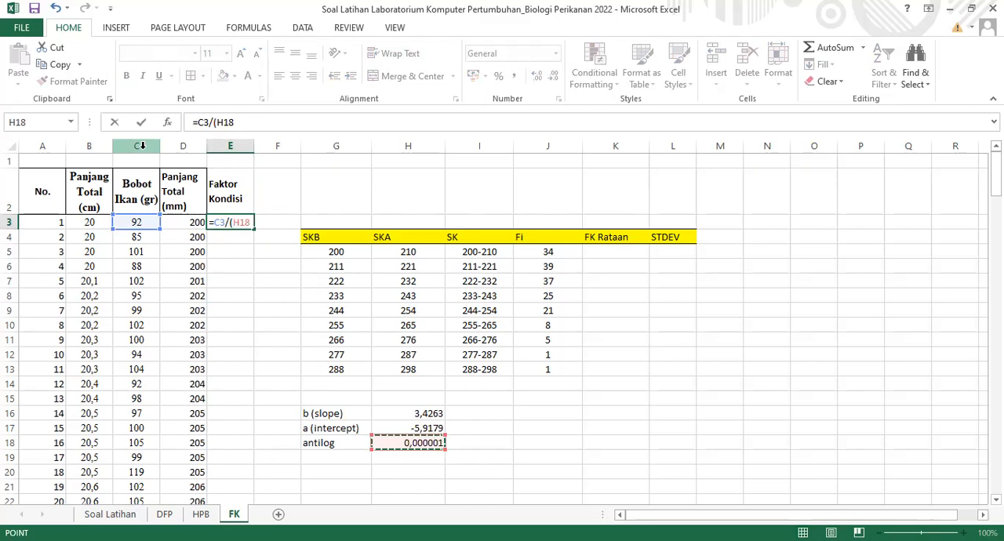
{"action": "type", "text": "*"}
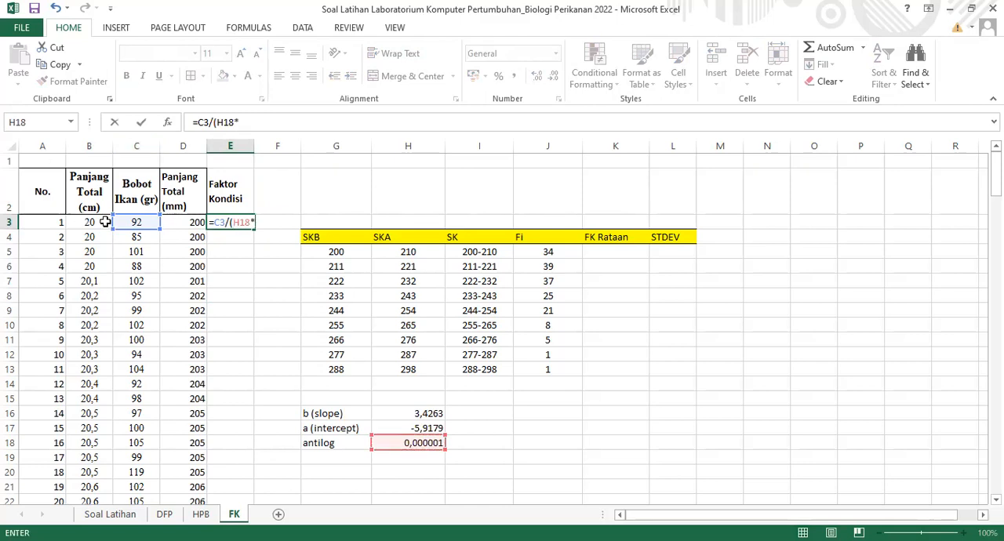
{"action": "left_click", "coordinate": [195, 223]}
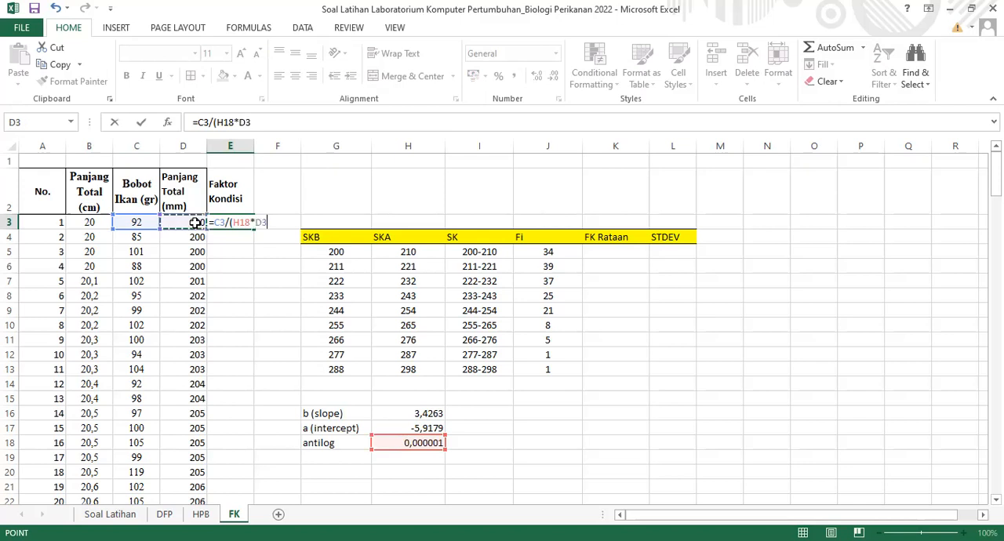
{"action": "type", "text": "^"}
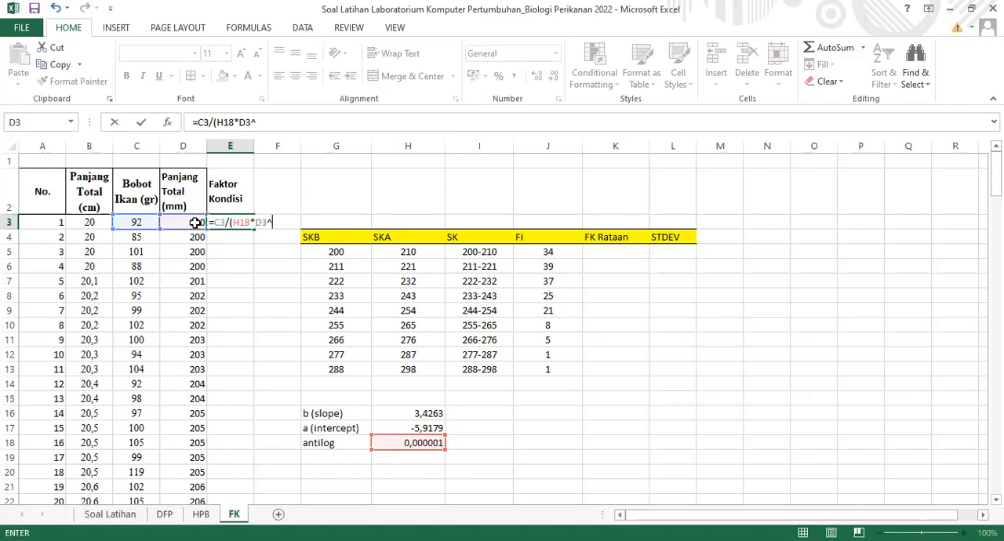
{"action": "left_click", "coordinate": [426, 411]}
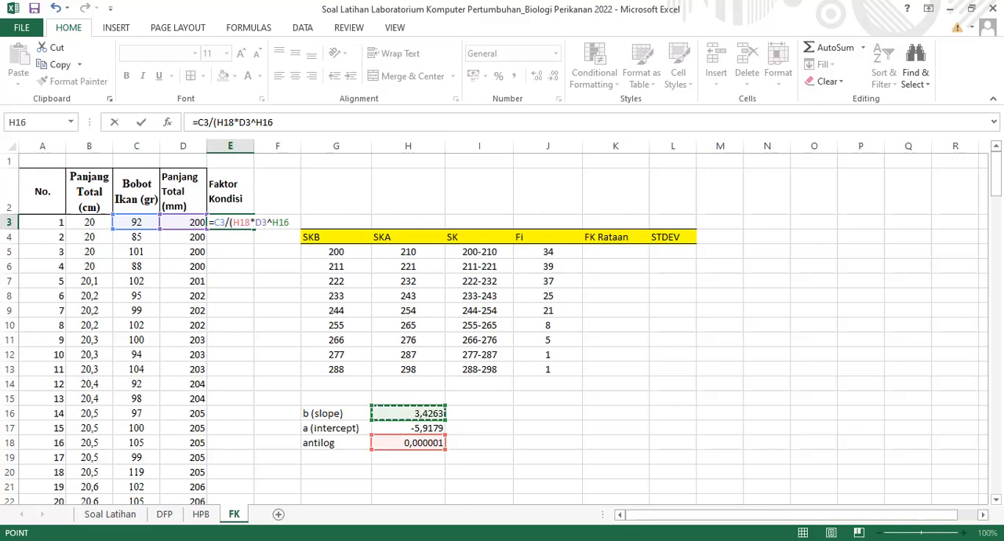
{"action": "left_click", "coordinate": [847, 226]}
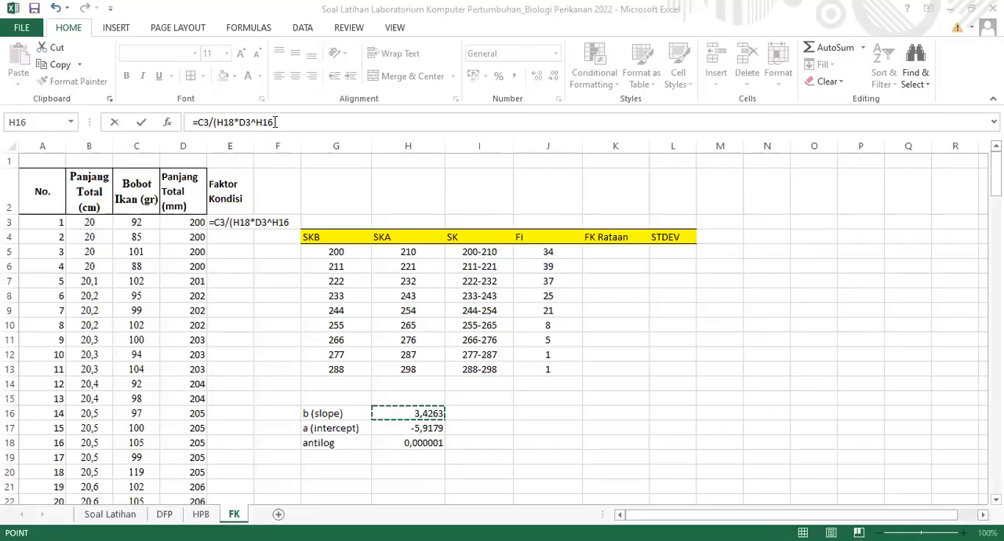
{"action": "left_click", "coordinate": [271, 121]}
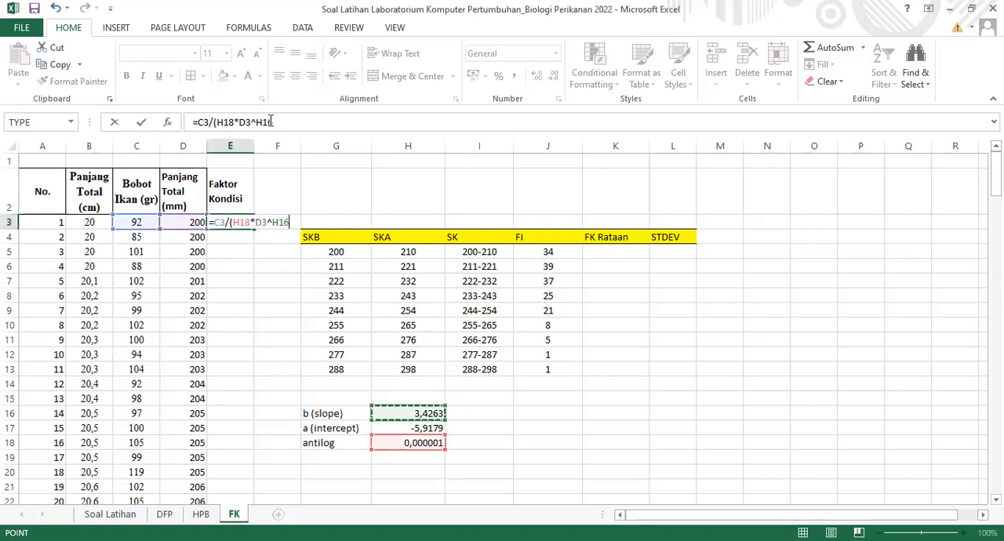
{"action": "left_click", "coordinate": [273, 121]}
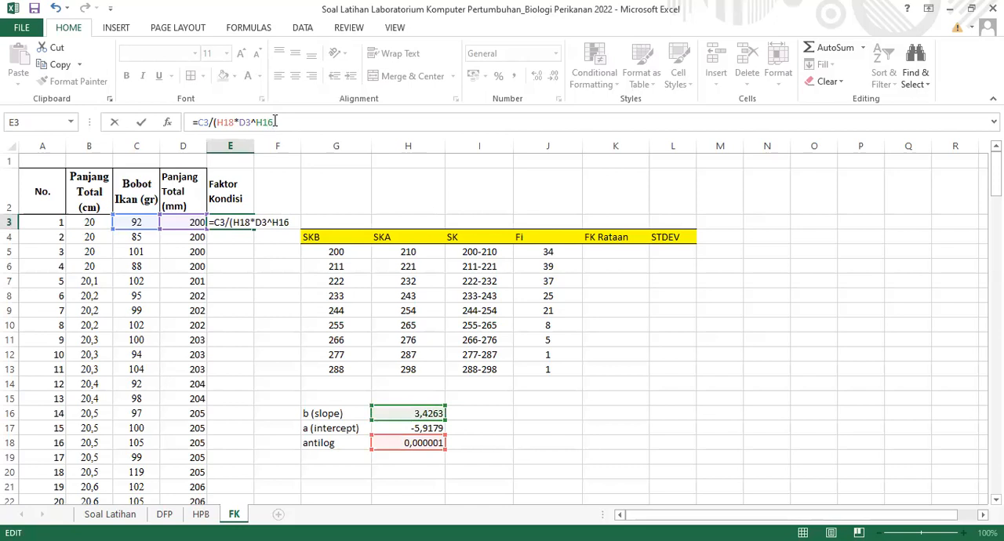
{"action": "left_click", "coordinate": [225, 122]}
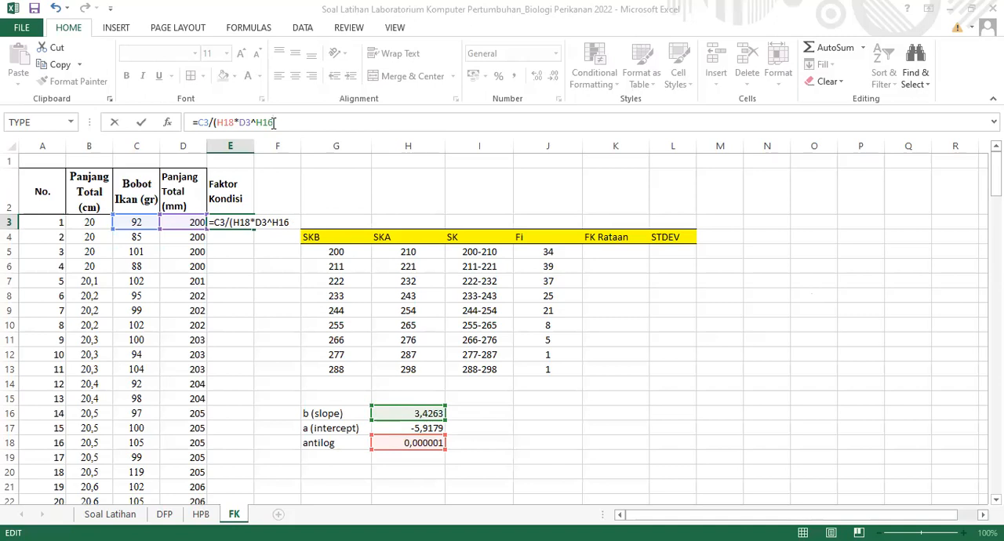
{"action": "type", "text": ")"}
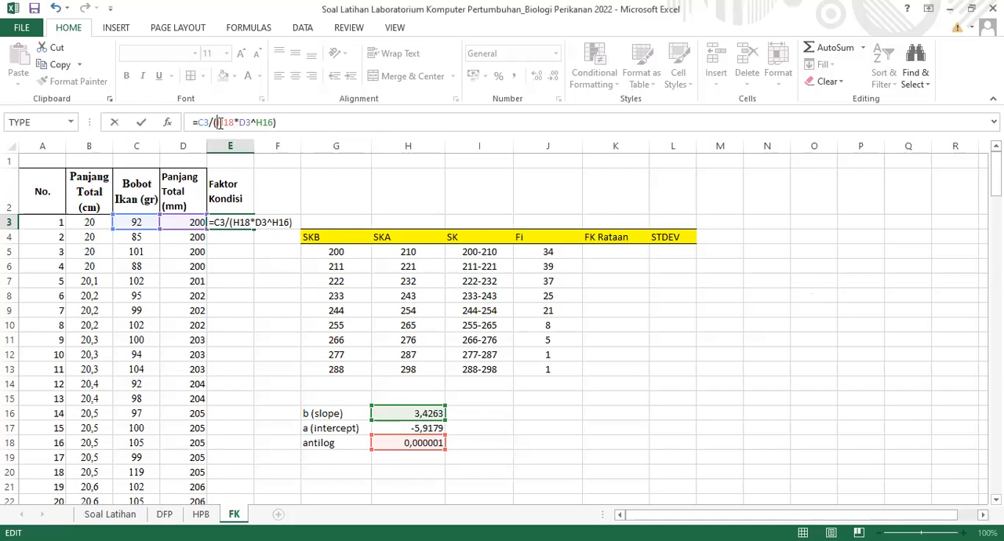
Make the antilog and slope references absolute so the E3 formula reads =C3/($H$18*D3^$H$16), and enter it
{"action": "left_click", "coordinate": [220, 123]}
{"action": "key", "text": "F4"}
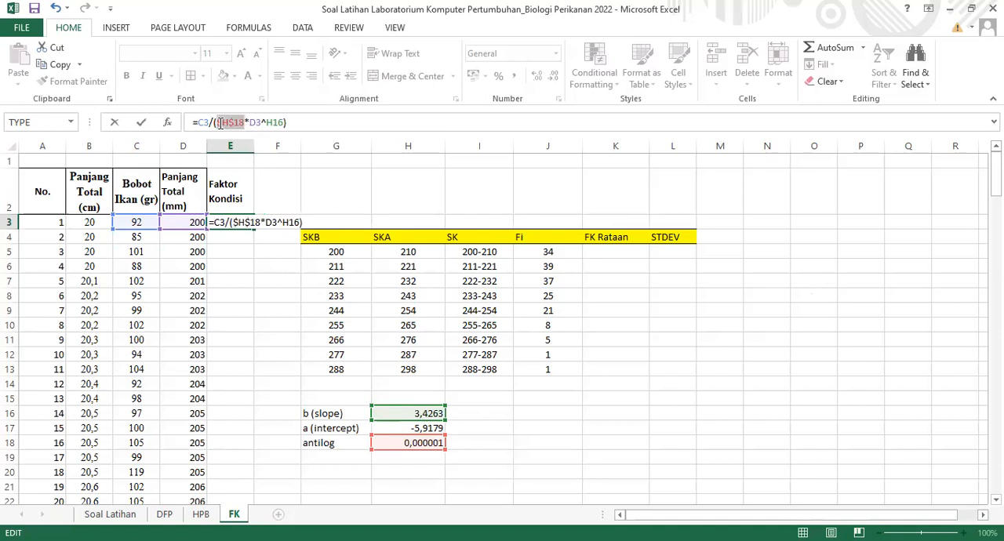
{"action": "left_click", "coordinate": [278, 123]}
{"action": "key", "text": "F4"}
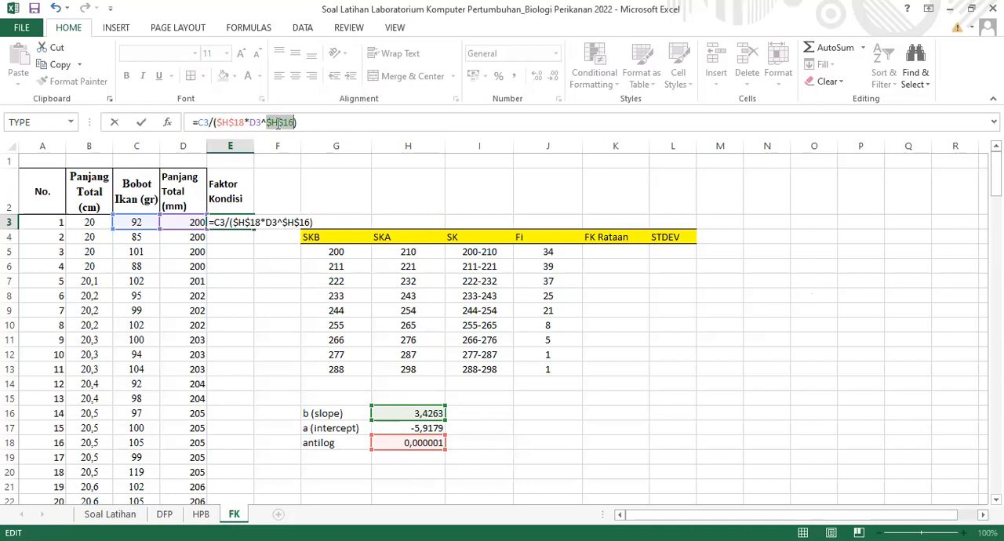
{"action": "left_click", "coordinate": [300, 124]}
{"action": "key", "text": "Return"}
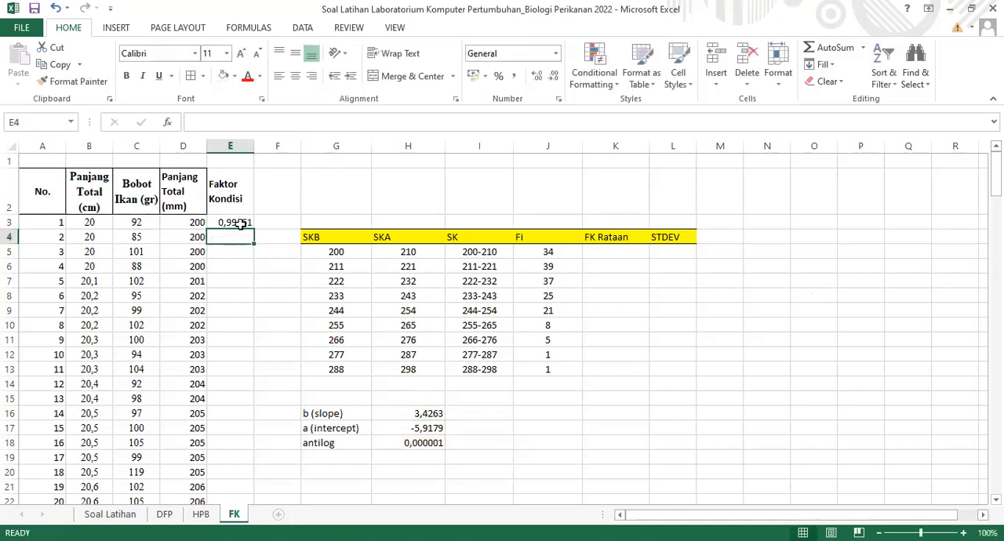
Show the Faktor Kondisi value in E3 with four decimals and fill its formula down column E for all fish
{"action": "left_click", "coordinate": [235, 224]}
{"action": "left_click", "coordinate": [553, 76]}
{"action": "left_click", "coordinate": [245, 238]}
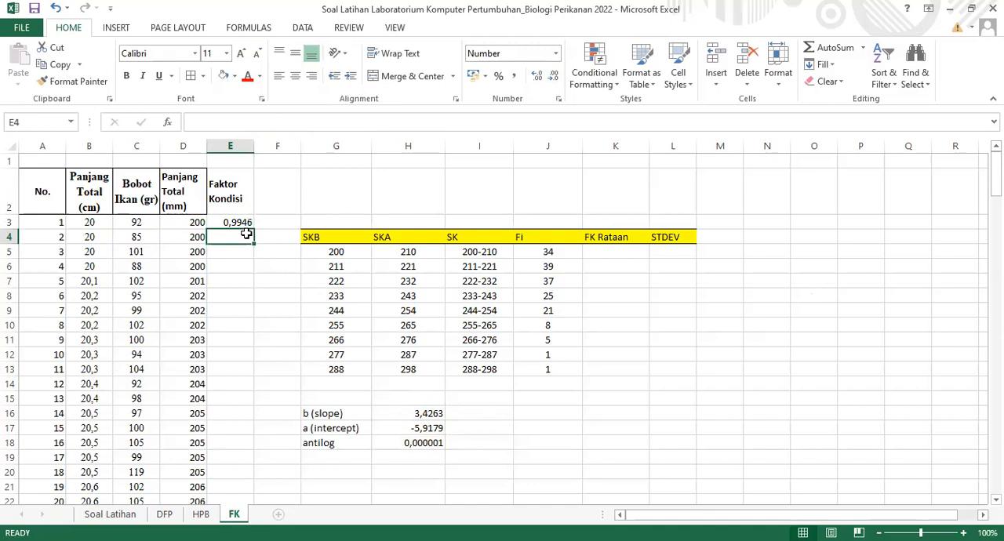
{"action": "left_click", "coordinate": [245, 224]}
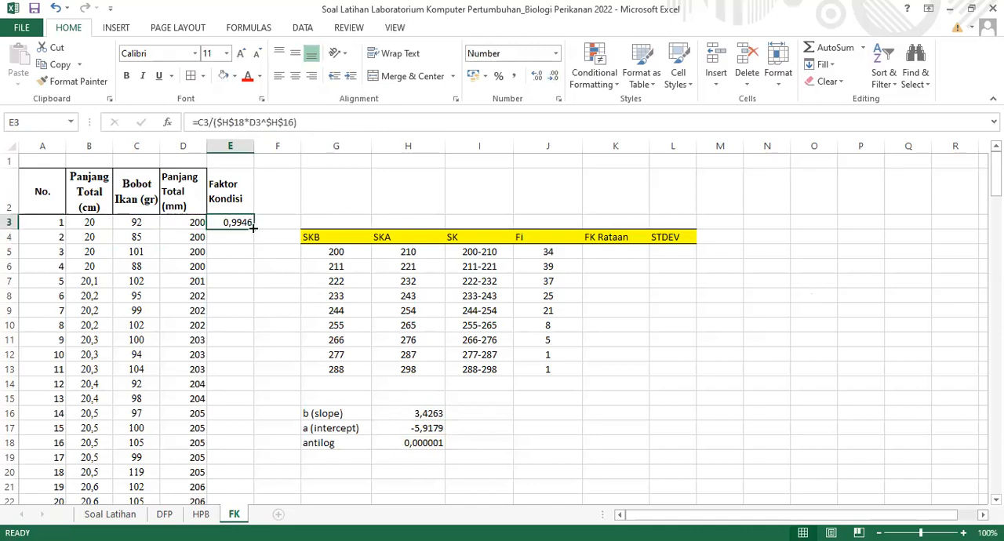
{"action": "double_click", "coordinate": [253, 227]}
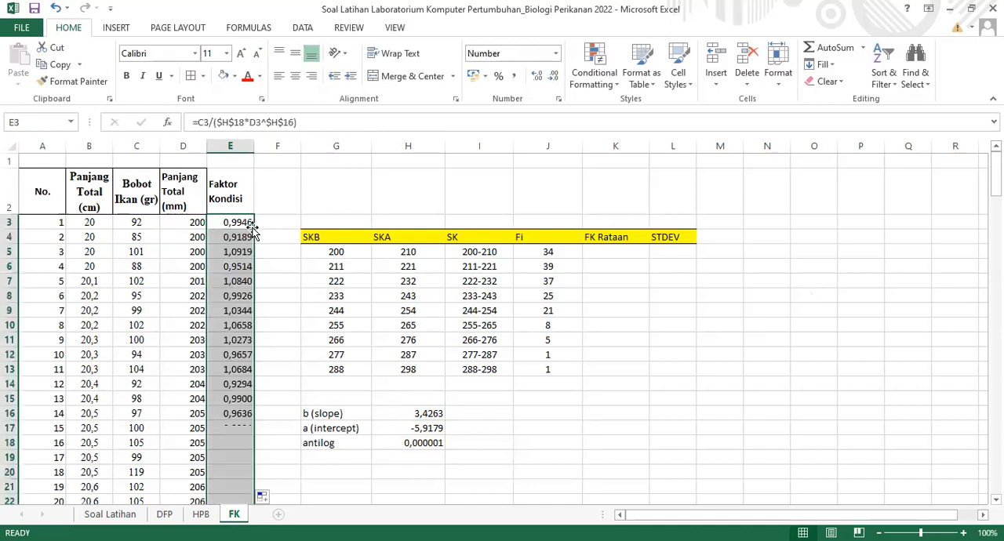
Check the copied Faktor Kondisi formulas in several cells of column E, including E4, E5, E6 and E12
{"action": "left_click", "coordinate": [272, 292]}
{"action": "left_click", "coordinate": [241, 234]}
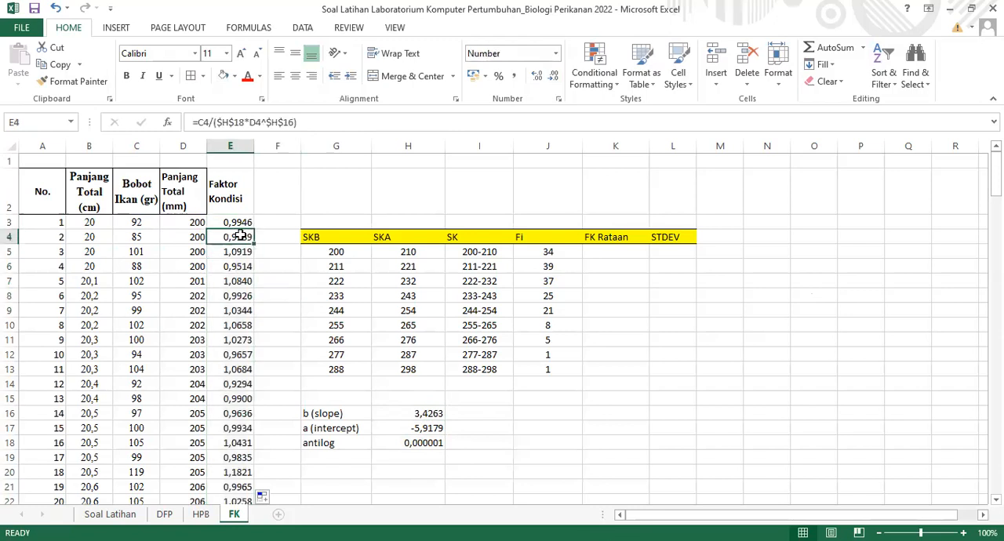
{"action": "left_click", "coordinate": [238, 251]}
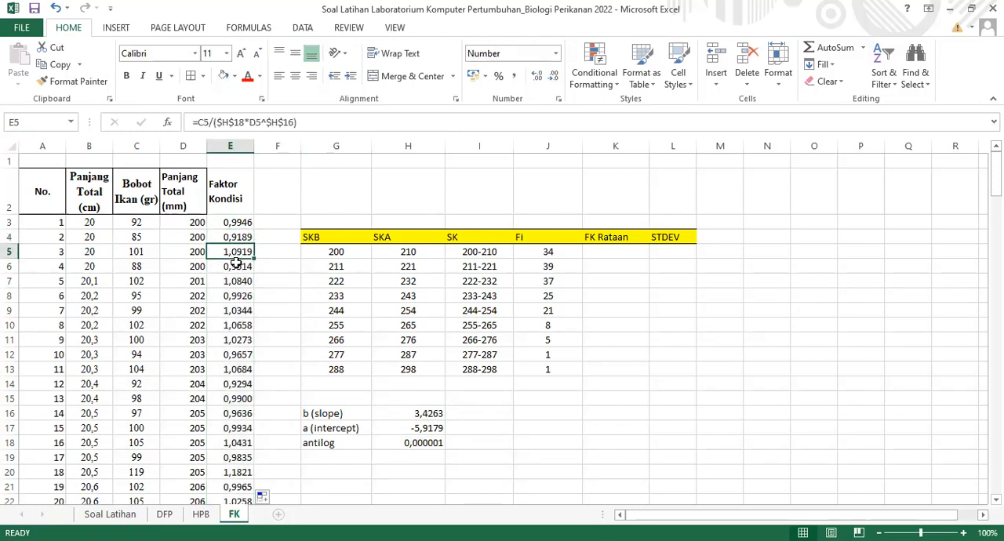
{"action": "left_click", "coordinate": [235, 266]}
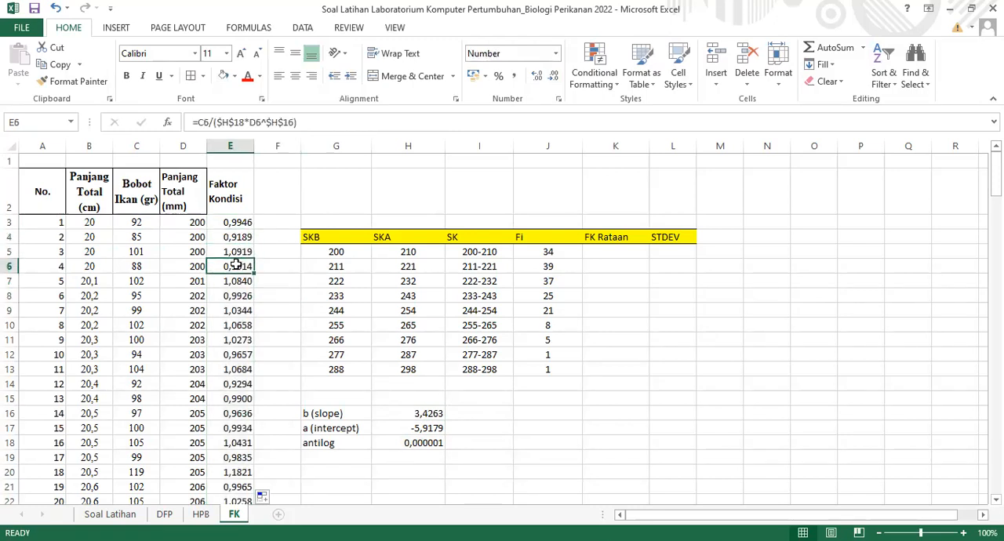
{"action": "left_click", "coordinate": [235, 310]}
{"action": "left_click", "coordinate": [237, 356]}
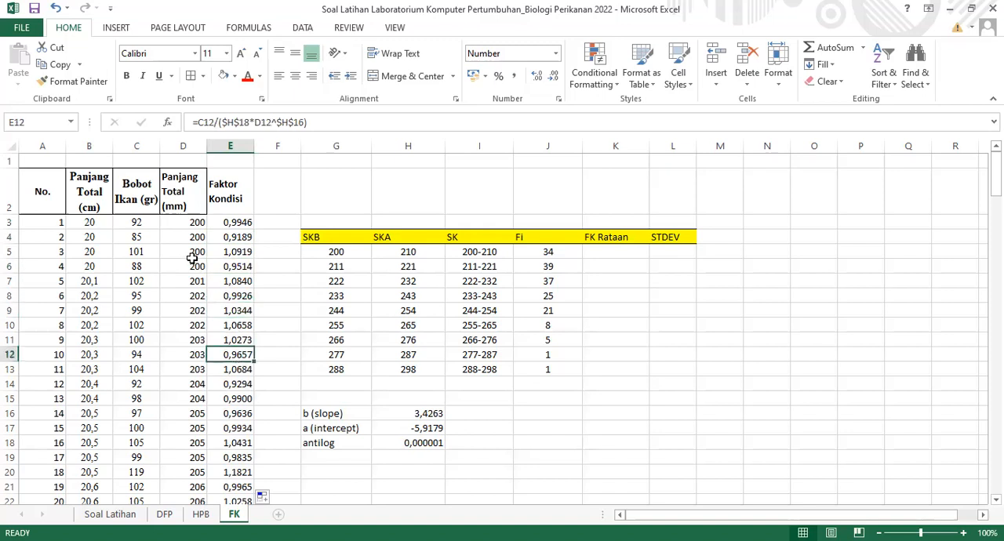
{"action": "left_click", "coordinate": [598, 250]}
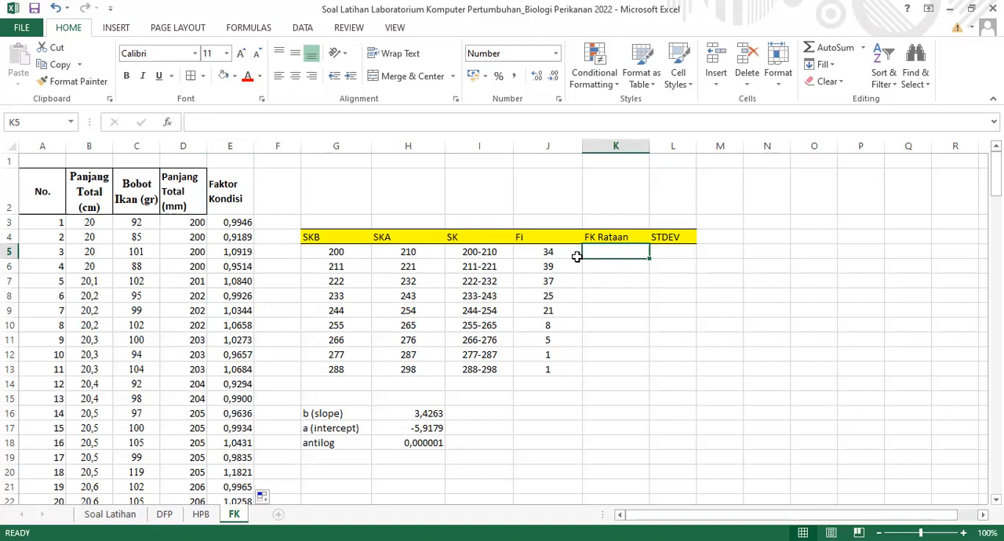
{"action": "left_click", "coordinate": [228, 224]}
Add an outline border around the Faktor Kondisi heading in E2
{"action": "left_click", "coordinate": [223, 193]}
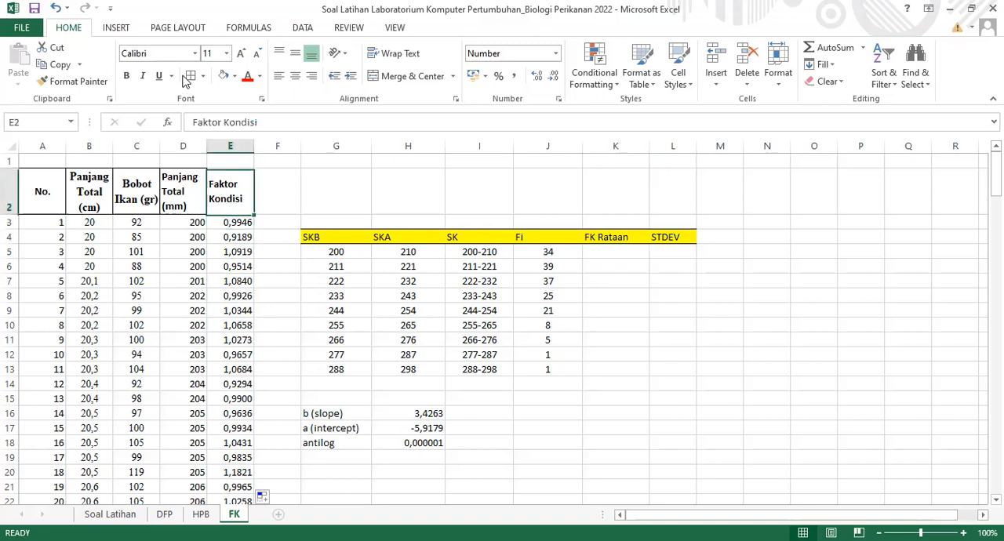
{"action": "left_click", "coordinate": [242, 223]}
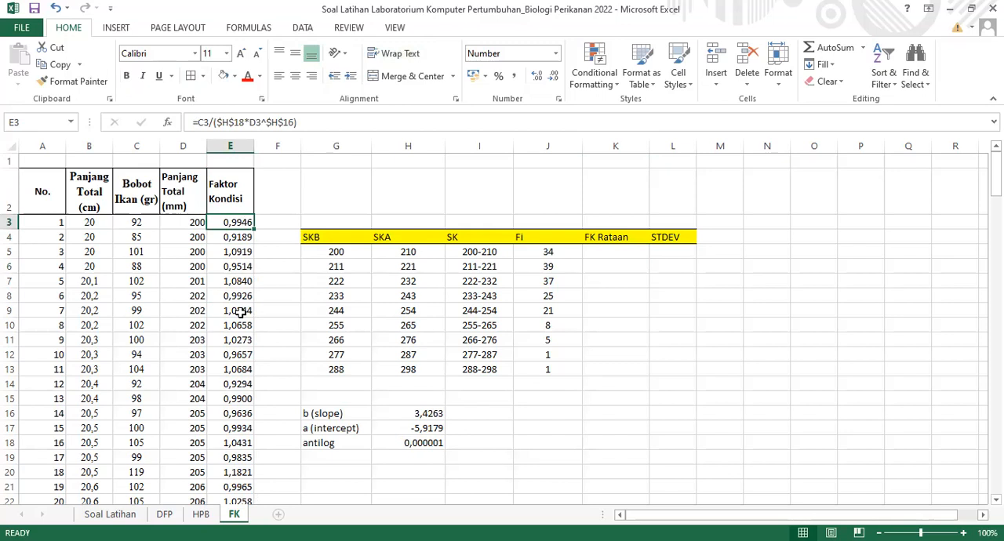
Shade the Faktor Kondisi values of the 200-210 mm class, E3:E36, light blue
{"action": "left_click_drag", "start_coordinate": [237, 223], "coordinate": [230, 485]}
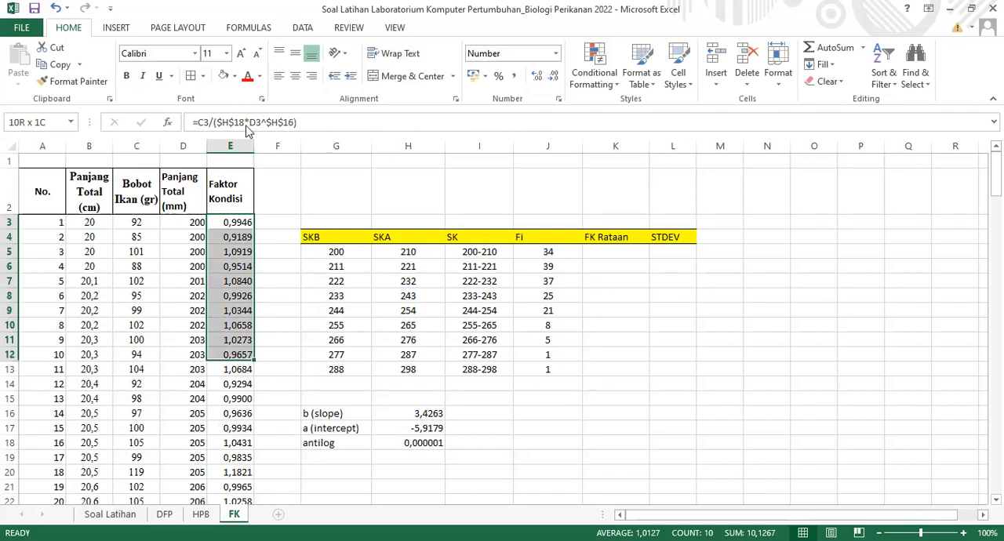
{"action": "key", "text": "shift+Down"}
{"action": "key", "text": "shift+Down"}
{"action": "key", "text": "shift+Down"}
{"action": "key", "text": "shift+Down"}
{"action": "key", "text": "shift+Down"}
{"action": "key", "text": "shift+Down"}
{"action": "key", "text": "shift+Down"}
{"action": "key", "text": "shift+Down"}
{"action": "key", "text": "shift+Down"}
{"action": "key", "text": "shift+Down"}
{"action": "key", "text": "shift+Down"}
{"action": "key", "text": "shift+Down"}
{"action": "key", "text": "shift+Down"}
{"action": "key", "text": "shift+Down"}
{"action": "key", "text": "shift+Down"}
{"action": "key", "text": "shift+Down"}
{"action": "key", "text": "shift+Down"}
{"action": "key", "text": "shift+Down"}
{"action": "key", "text": "shift+Down"}
{"action": "key", "text": "shift+Down"}
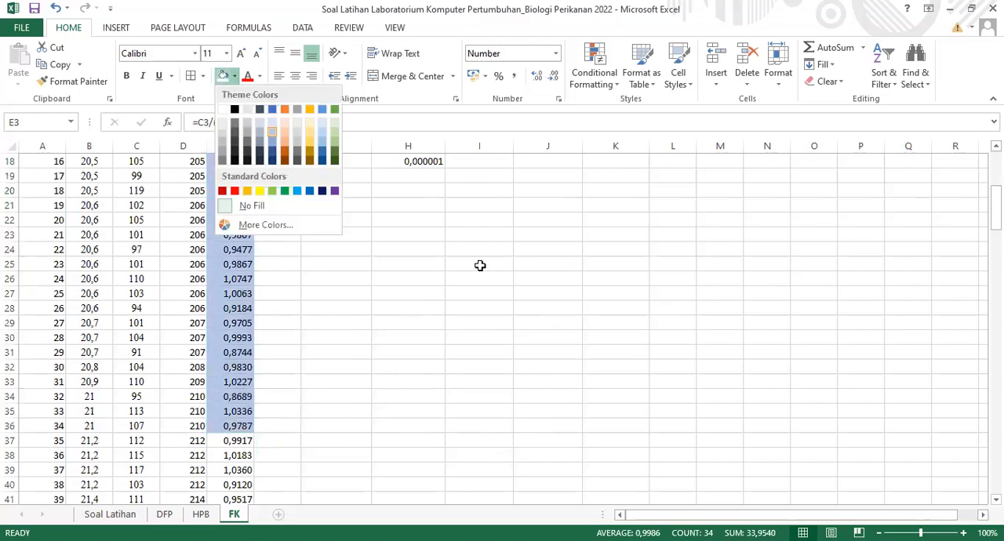
{"action": "scroll", "coordinate": [668, 256], "scroll_direction": "up", "scroll_amount": 6}
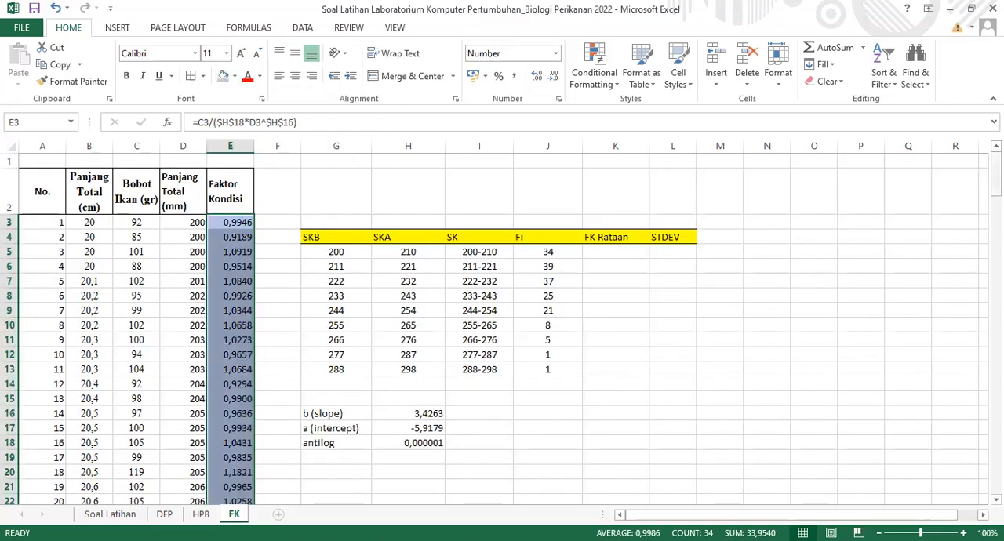
Shade the Faktor Kondisi values of the 211-221 mm class, E37:E75, a darker blue
{"action": "left_click_drag", "start_coordinate": [995, 174], "coordinate": [995, 229]}
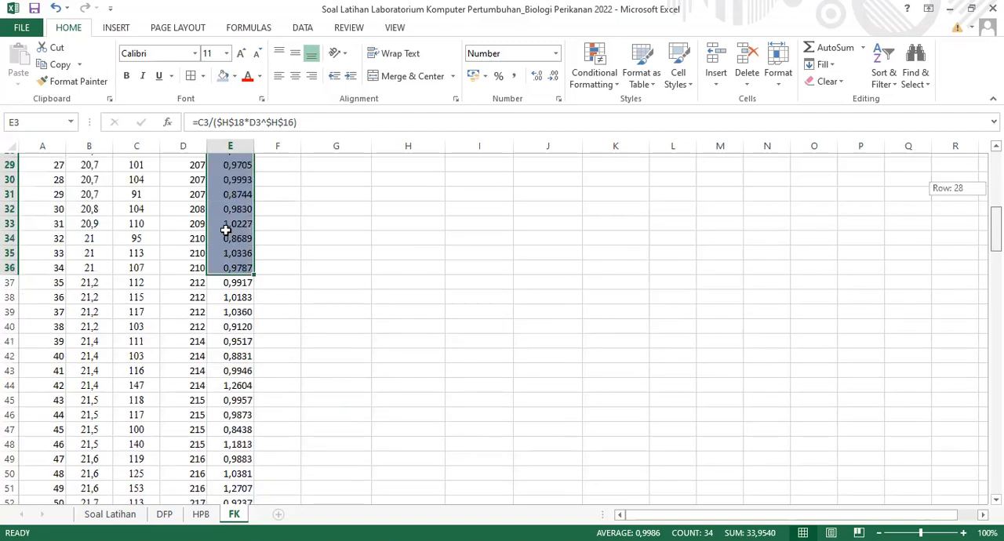
{"action": "left_click_drag", "start_coordinate": [234, 287], "coordinate": [211, 521]}
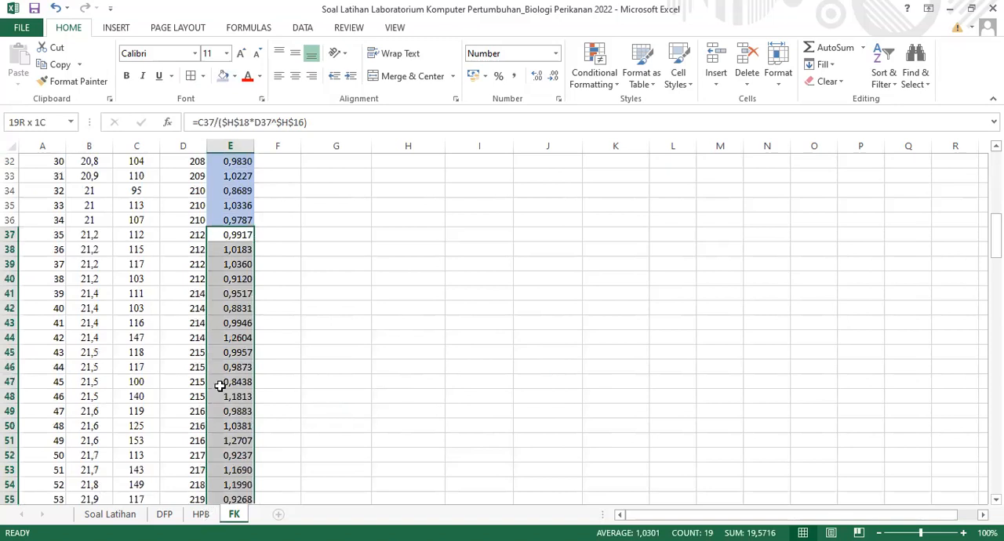
{"action": "left_click_drag", "start_coordinate": [219, 385], "coordinate": [220, 385]}
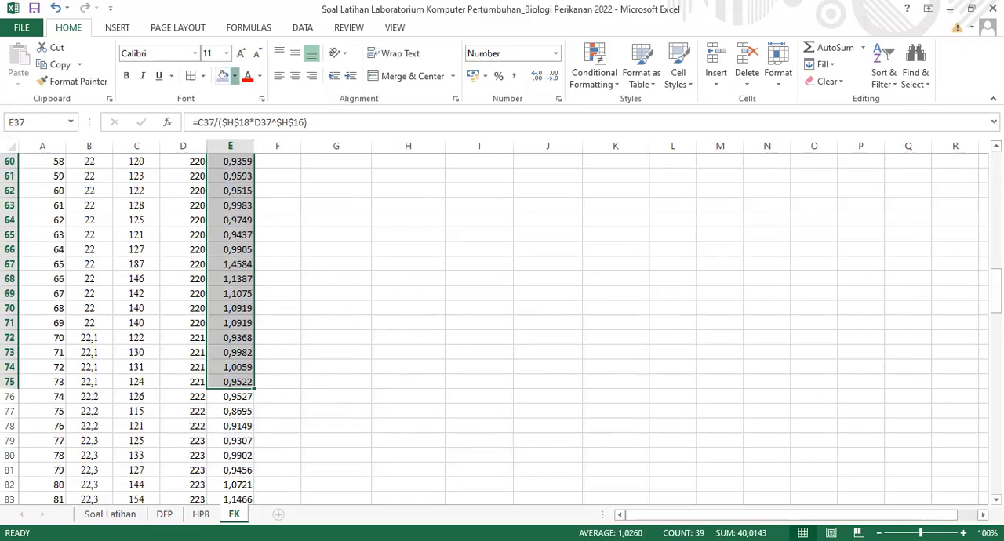
Shade the Faktor Kondisi values of the 222-232 mm class, E76:E112, bright blue
{"action": "left_click_drag", "start_coordinate": [996, 292], "coordinate": [996, 175]}
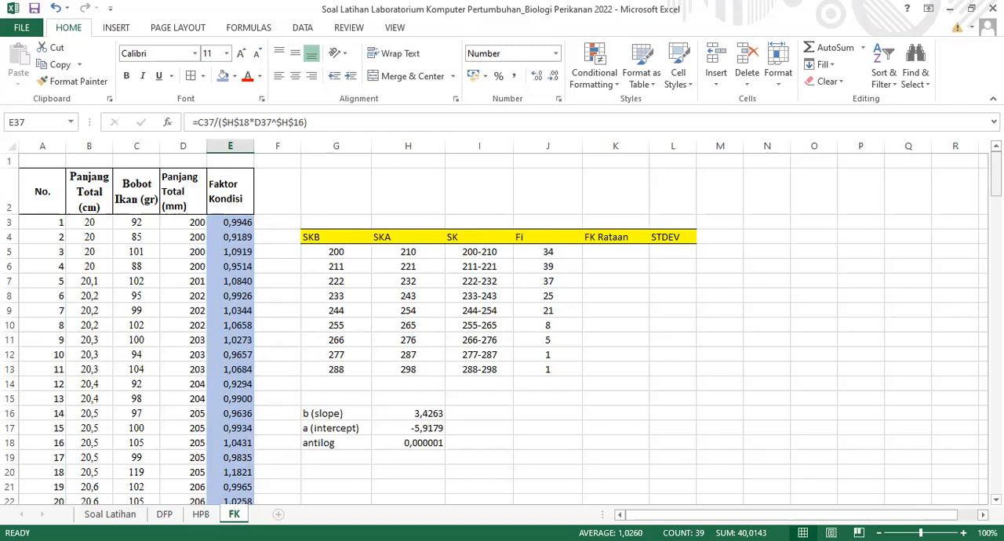
{"action": "scroll", "coordinate": [502, 321], "scroll_direction": "down", "scroll_amount": 4}
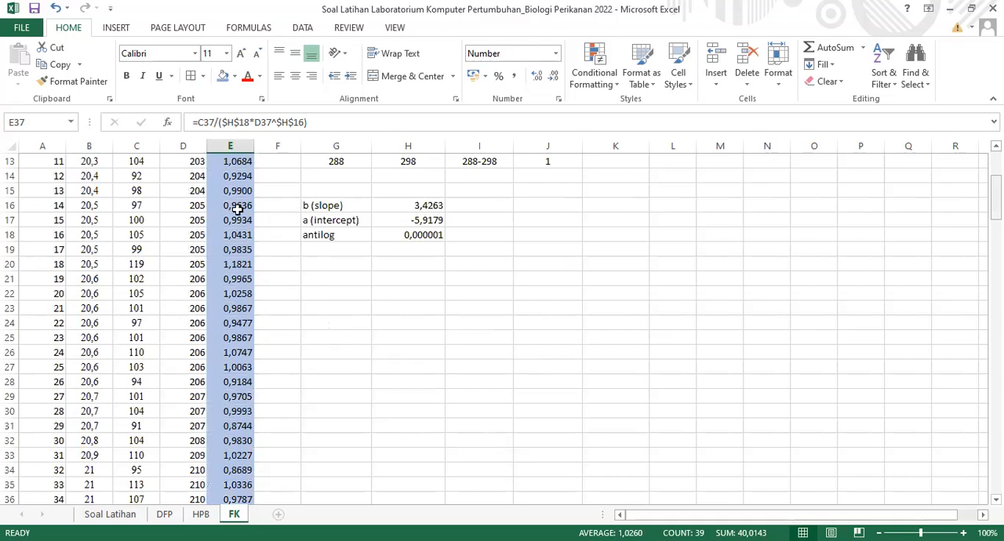
{"action": "scroll", "coordinate": [238, 209], "scroll_direction": "down", "scroll_amount": 15}
{"action": "scroll", "coordinate": [238, 209], "scroll_direction": "down", "scroll_amount": 5}
{"action": "left_click_drag", "start_coordinate": [230, 206], "coordinate": [215, 521]}
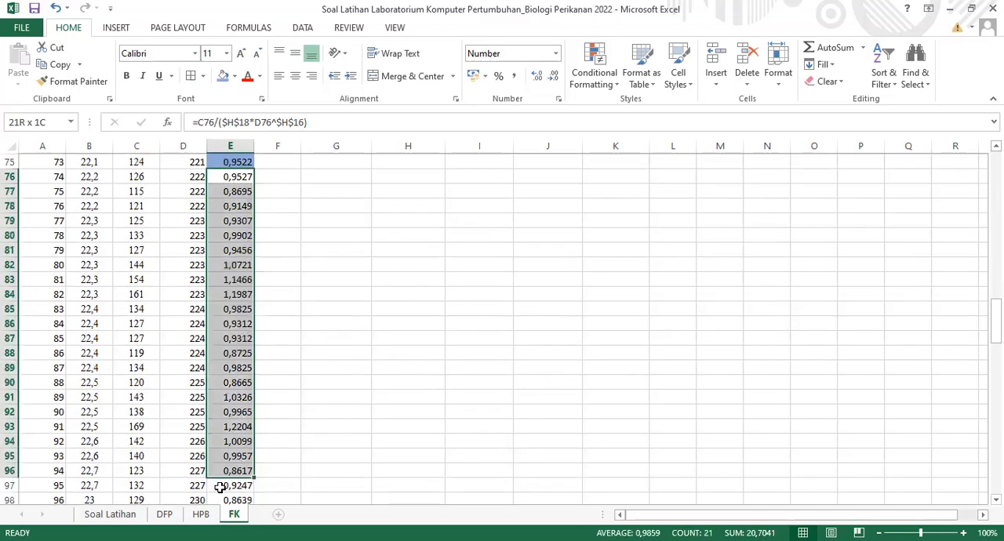
{"action": "left_click_drag", "start_coordinate": [221, 487], "coordinate": [204, 411]}
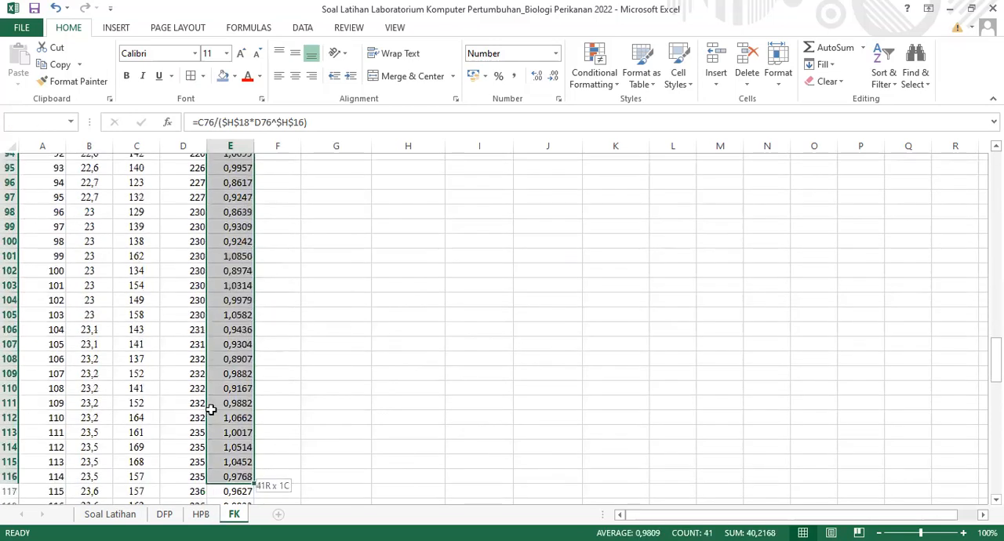
{"action": "left_click", "coordinate": [236, 78]}
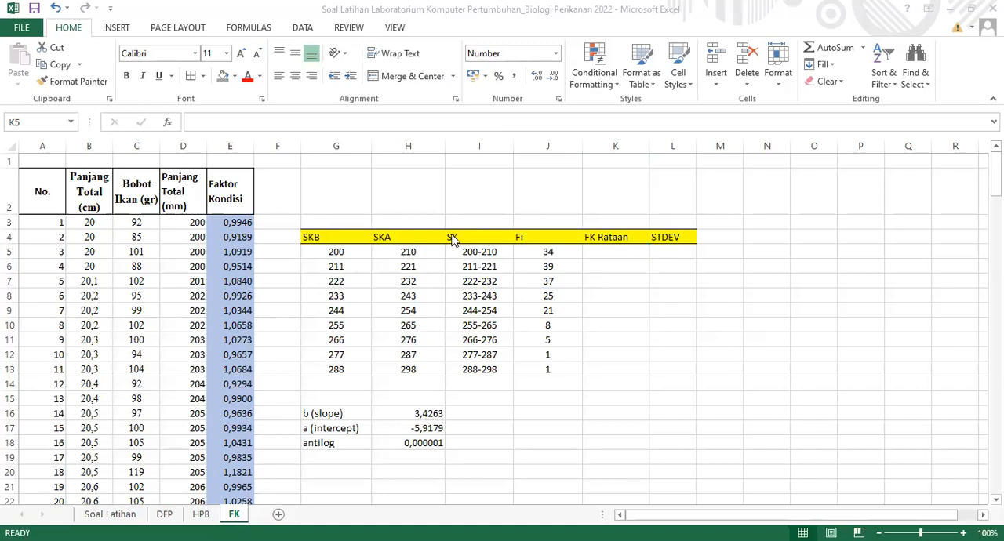
Calculate the FK Rataan of the 200-210 class in K5 with =AVERAGE(E3:E36)
{"action": "left_click", "coordinate": [598, 246]}
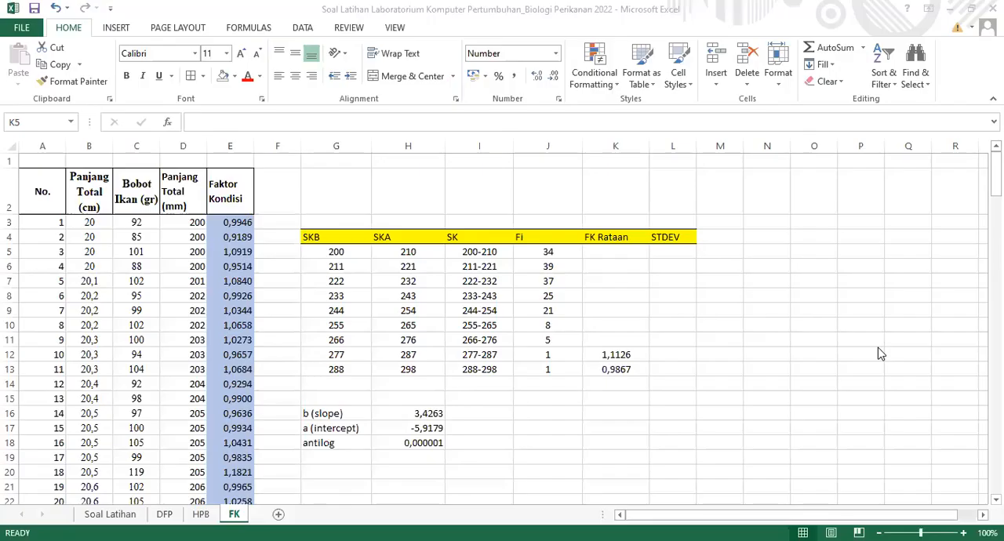
{"action": "left_click", "coordinate": [617, 249]}
{"action": "type", "text": "="}
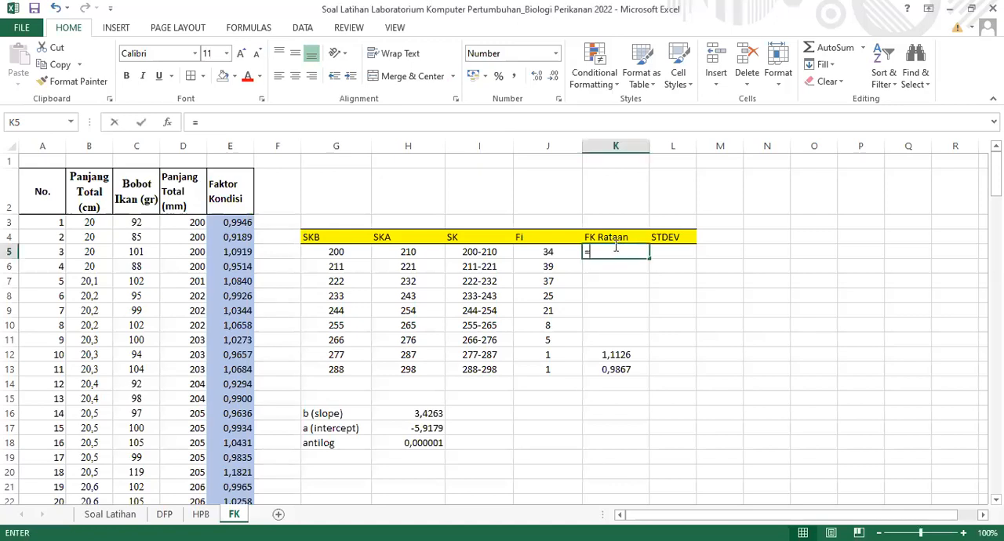
{"action": "type", "text": "A"}
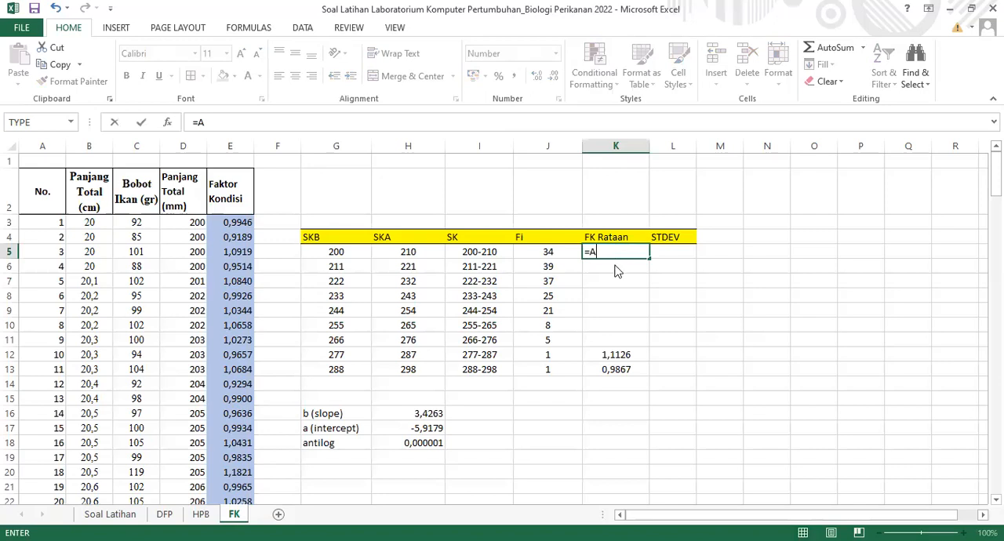
{"action": "type", "text": "VER"}
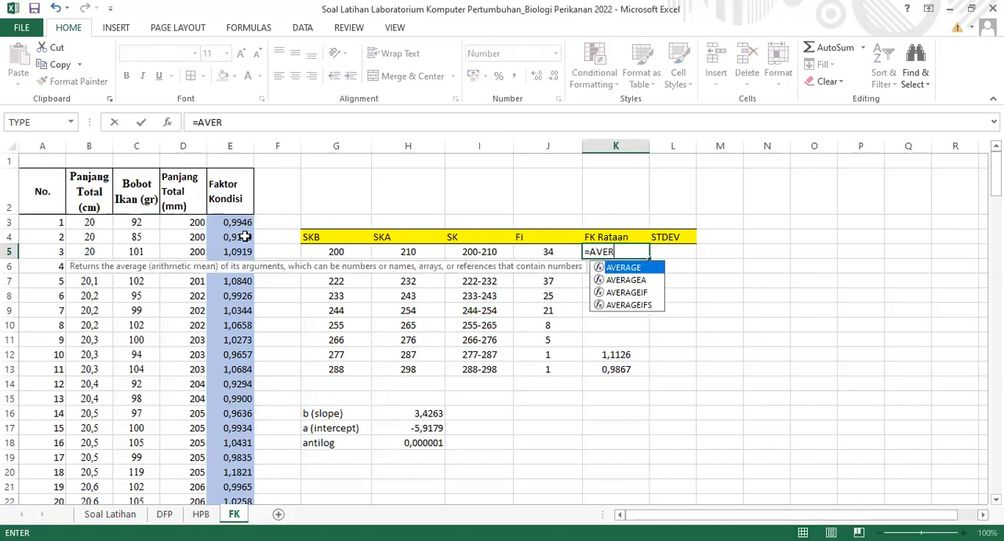
{"action": "key", "text": "Tab"}
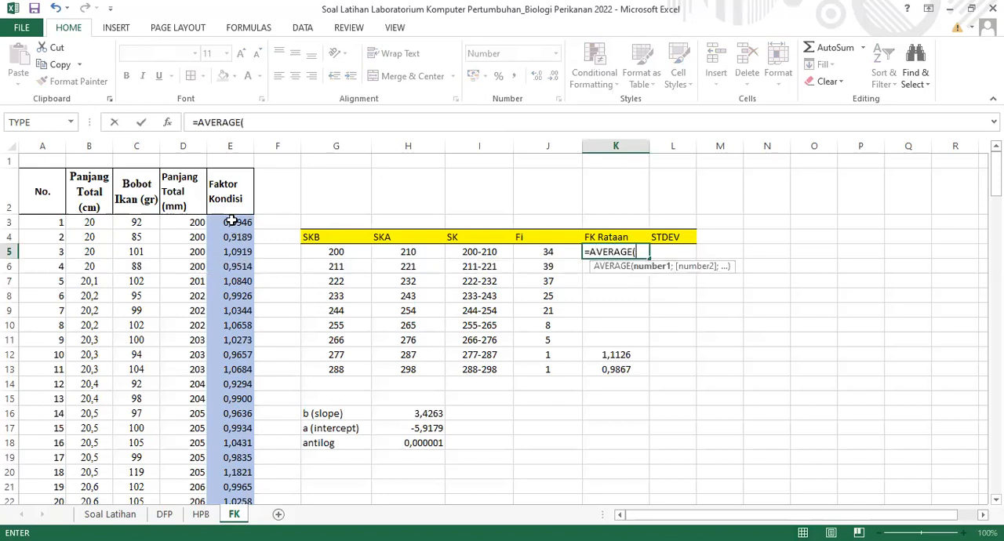
{"action": "left_click", "coordinate": [230, 222]}
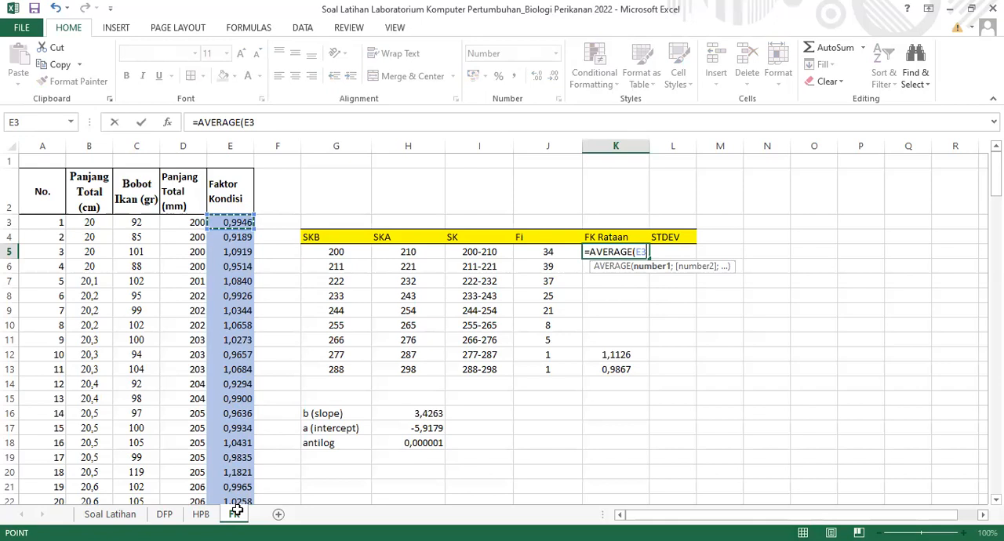
{"action": "left_click_drag", "start_coordinate": [236, 496], "coordinate": [236, 508]}
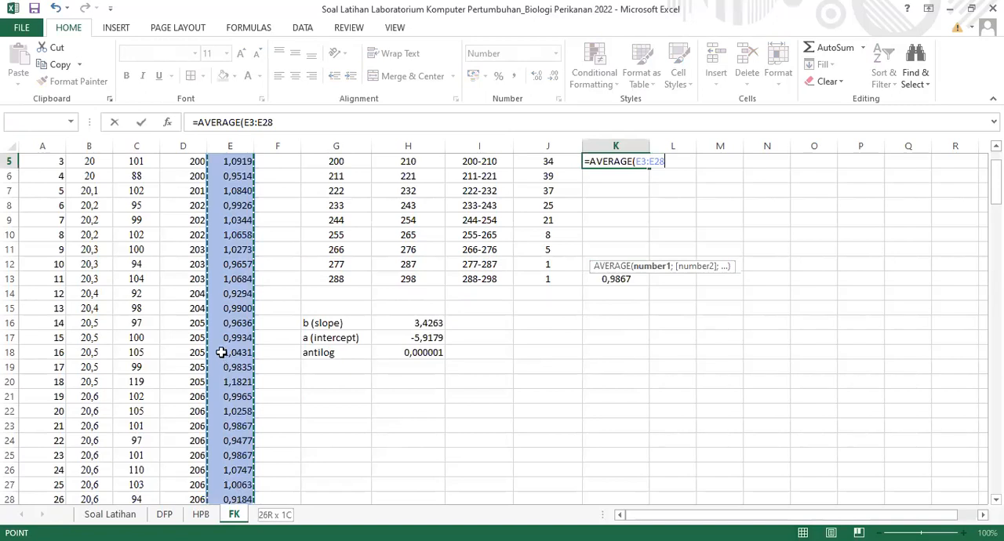
{"action": "left_click_drag", "start_coordinate": [221, 352], "coordinate": [221, 352]}
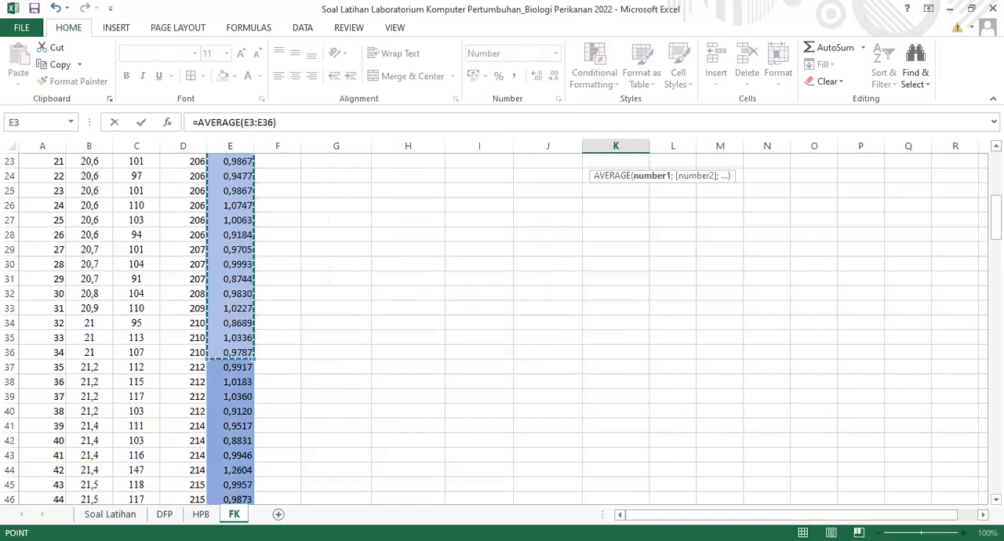
{"action": "key", "text": "Return"}
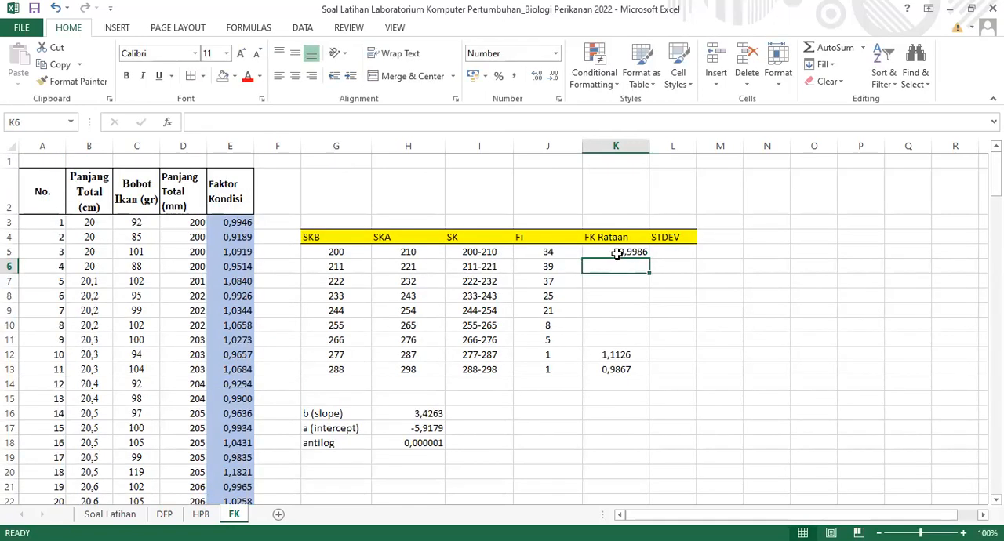
Make the end reference of the K5 average absolute so the formula reads =AVERAGE(E3:$E$36)
{"action": "left_click", "coordinate": [617, 253]}
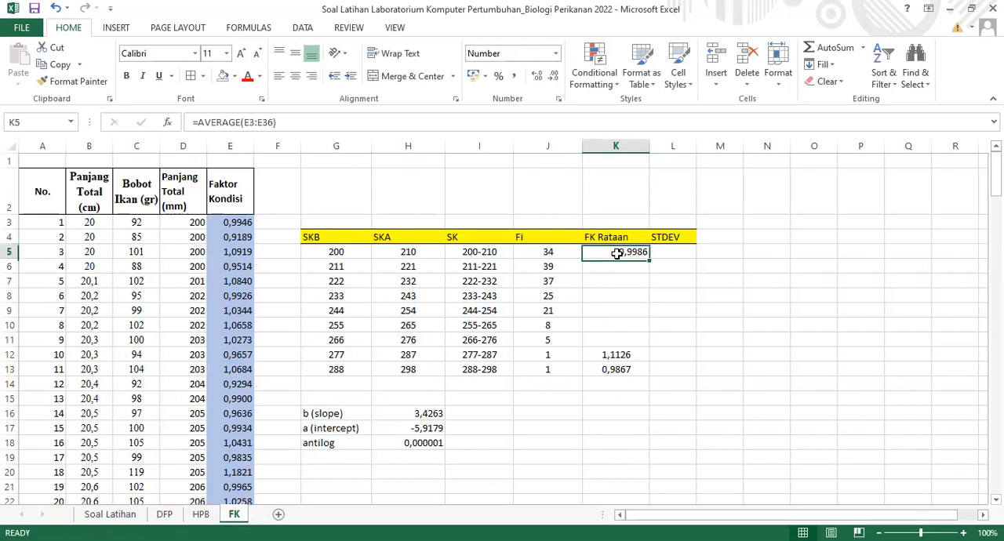
{"action": "left_click", "coordinate": [260, 121]}
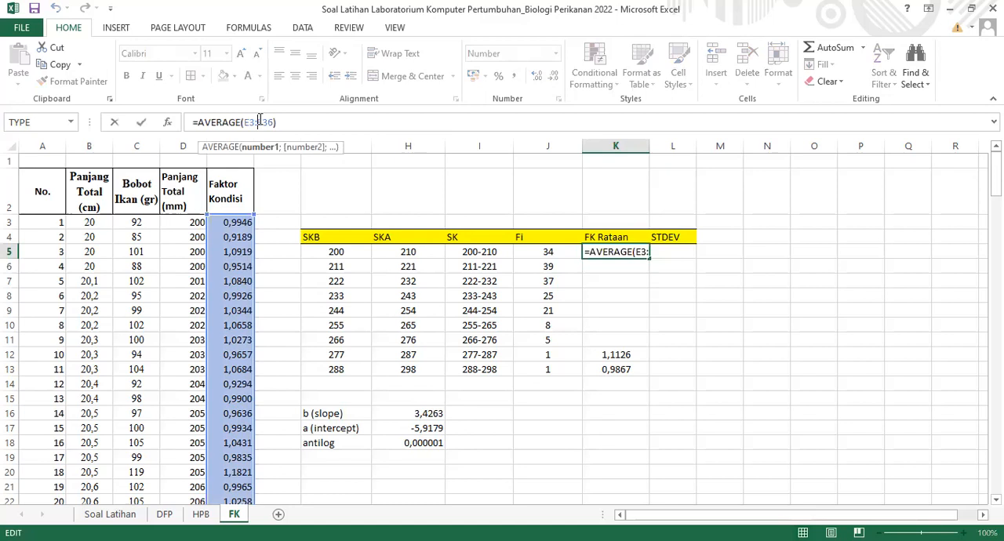
{"action": "key", "text": "F4"}
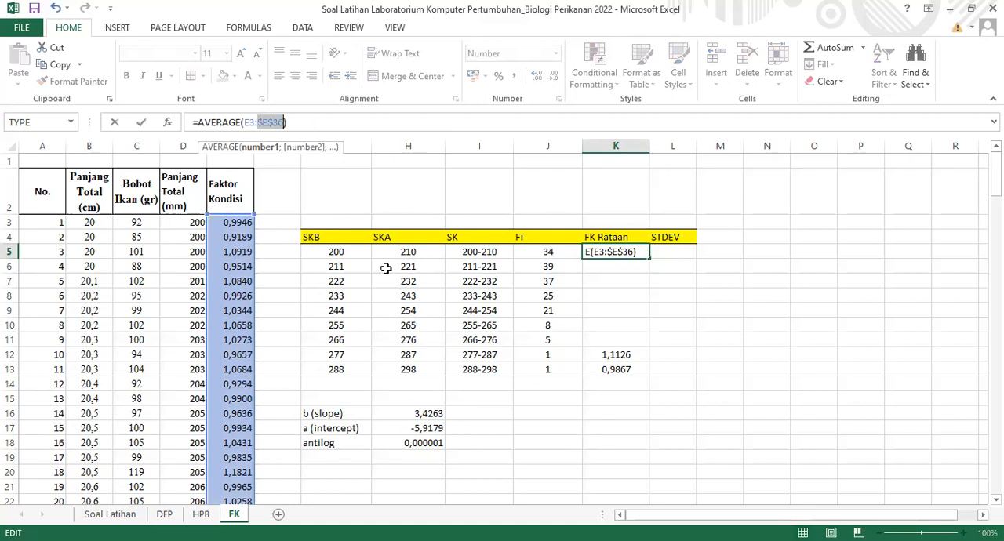
{"action": "key", "text": "Return"}
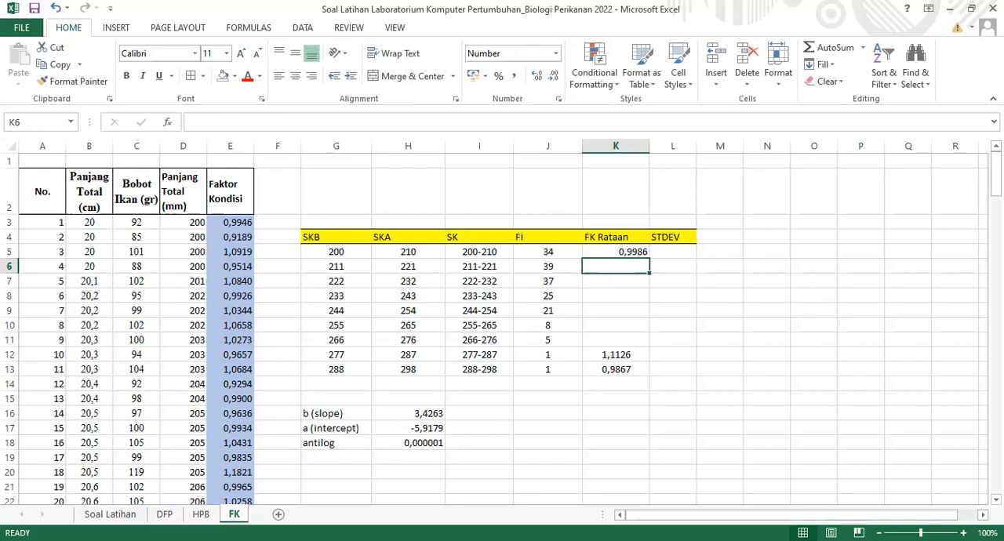
Calculate the FK Rataan of the 211-221 class in K6 with =AVERAGE(E37:E75)
{"action": "type", "text": "=A"}
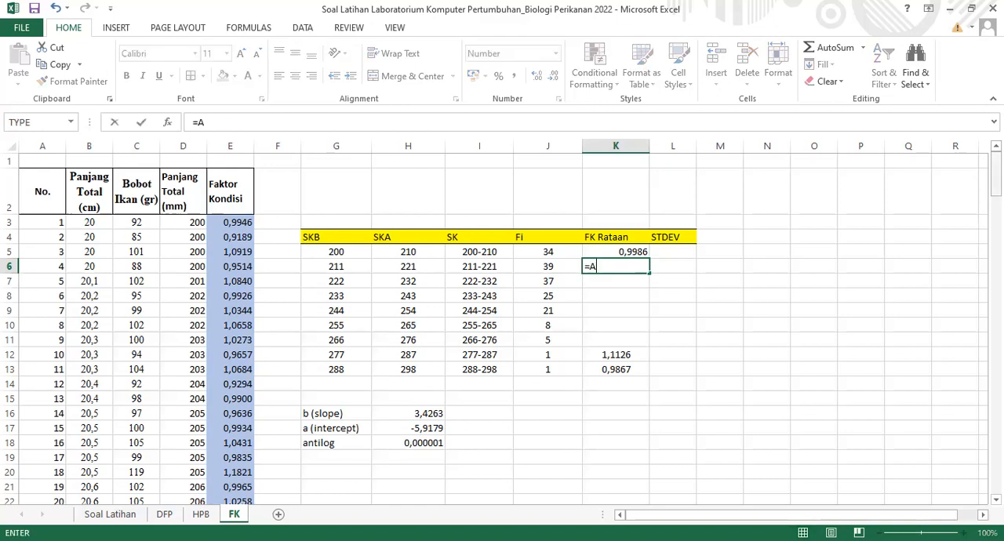
{"action": "type", "text": "VERAGE"}
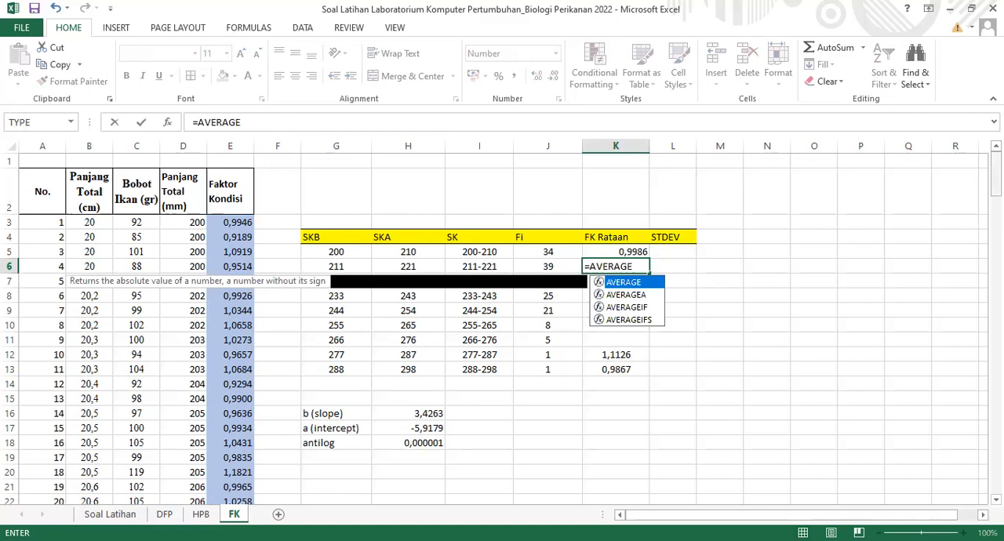
{"action": "type", "text": "("}
{"action": "scroll", "coordinate": [542, 251], "scroll_direction": "down", "scroll_amount": 9}
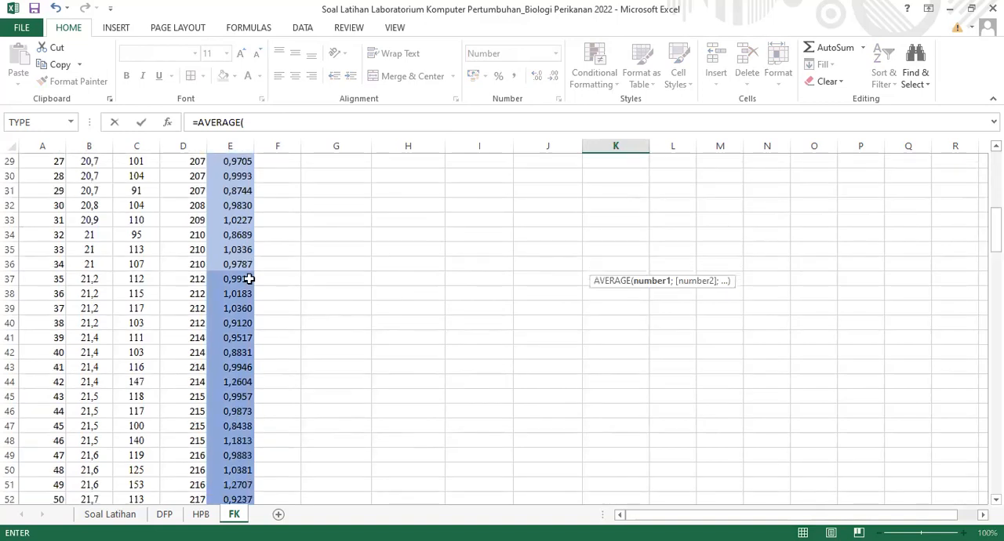
{"action": "left_click", "coordinate": [237, 319]}
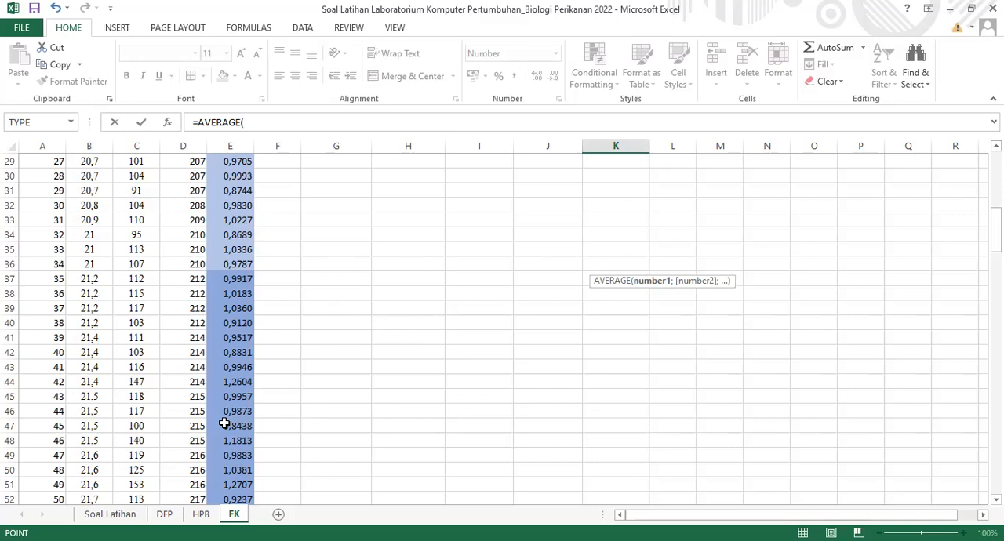
{"action": "left_click_drag", "start_coordinate": [224, 423], "coordinate": [224, 418]}
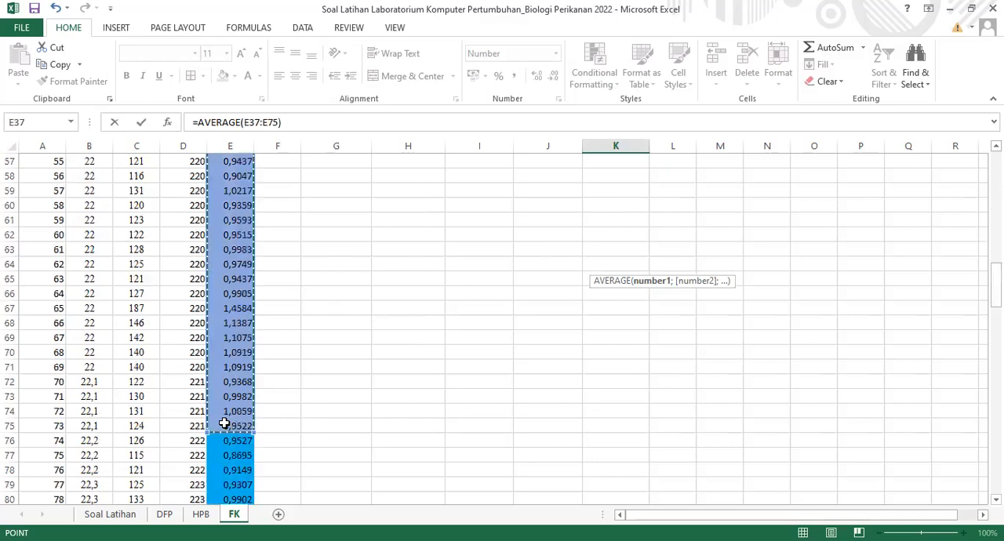
{"action": "key", "text": "Escape"}
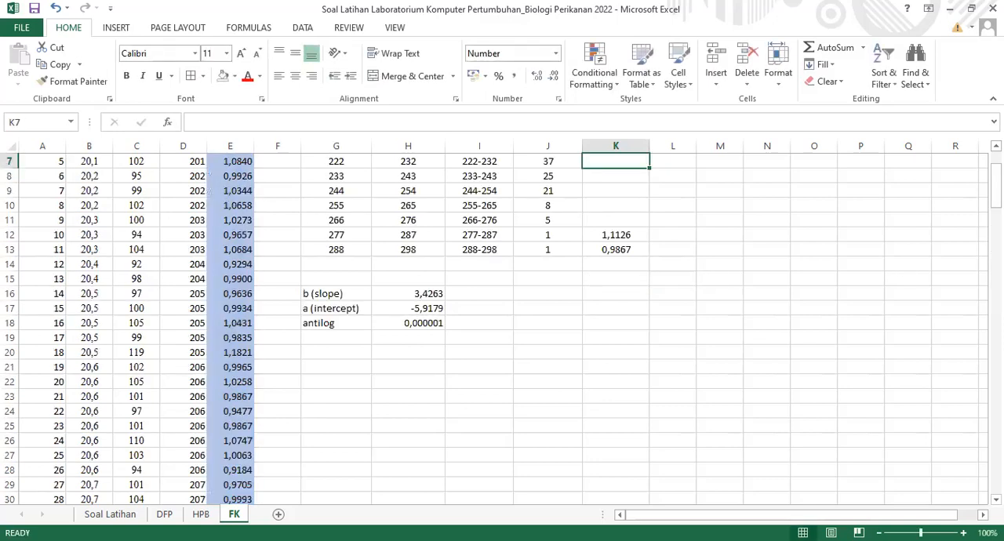
Make the end reference of the K6 average absolute so the formula reads =AVERAGE(E37:$E$75)
{"action": "scroll", "coordinate": [643, 264], "scroll_direction": "up", "scroll_amount": 2}
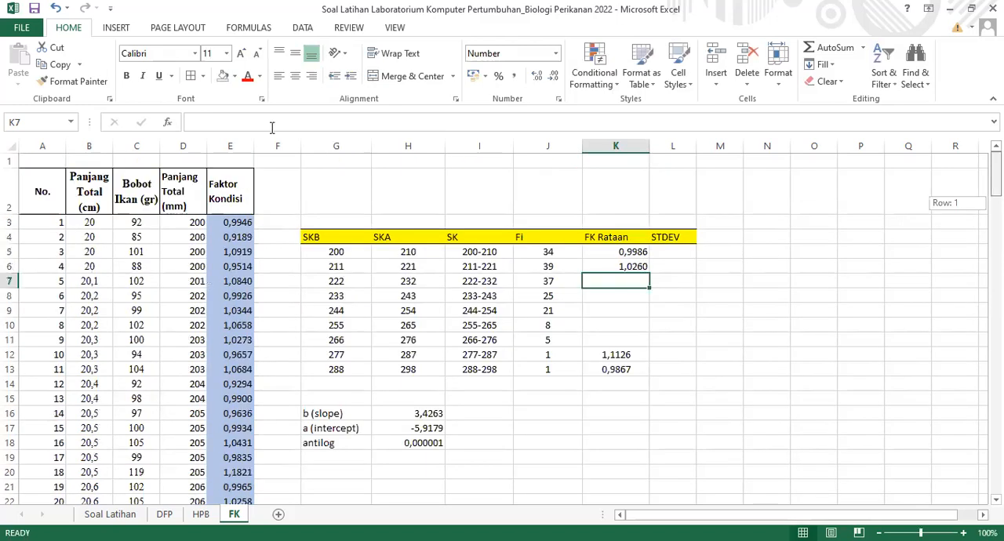
{"action": "key", "text": "Up"}
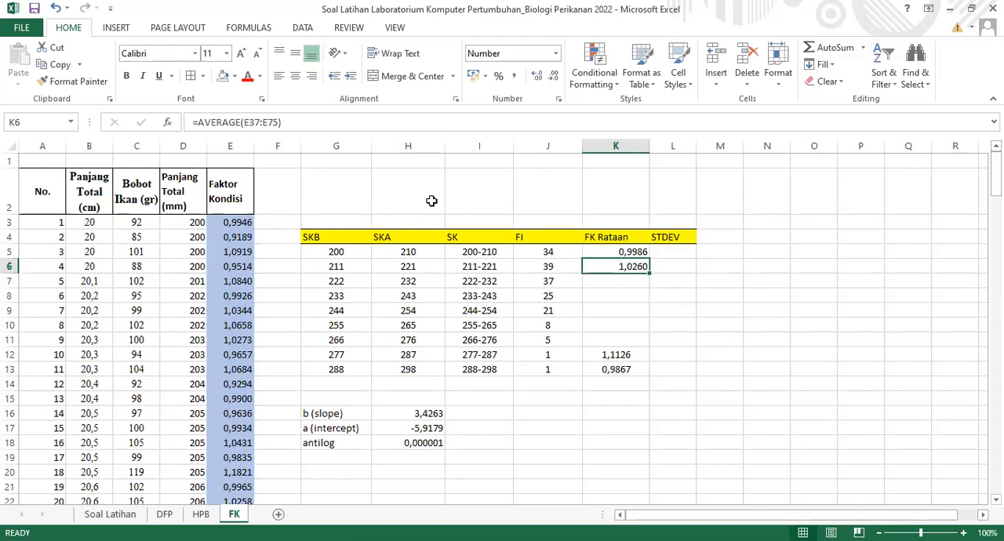
{"action": "left_click", "coordinate": [295, 123]}
{"action": "key", "text": "Down"}
{"action": "key", "text": "ctrl+z"}
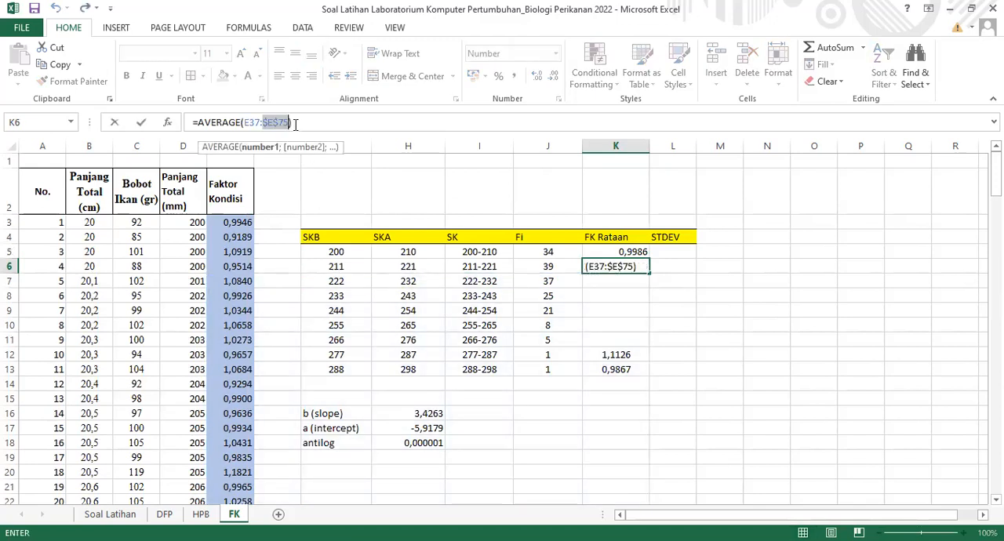
{"action": "left_click", "coordinate": [296, 125]}
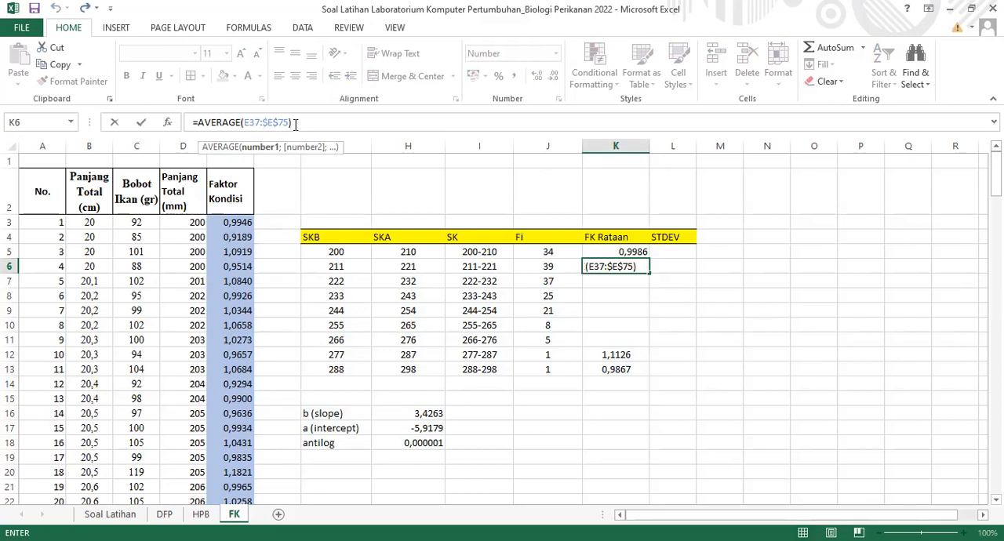
{"action": "key", "text": "Return"}
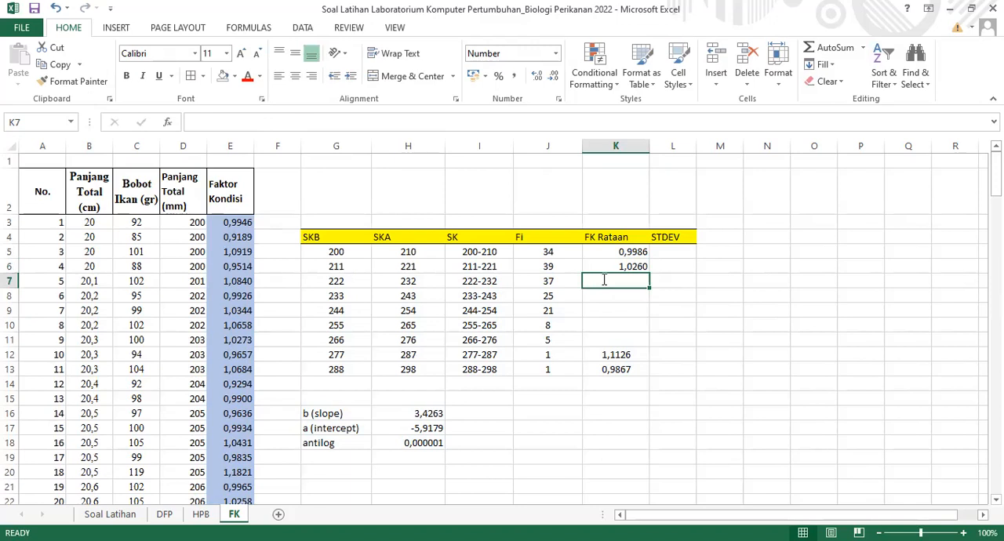
Calculate the FK Rataan of the 222-232 class in K7 with =AVERAGE(E76:$E$112)
{"action": "type", "text": "=AVERAGE("}
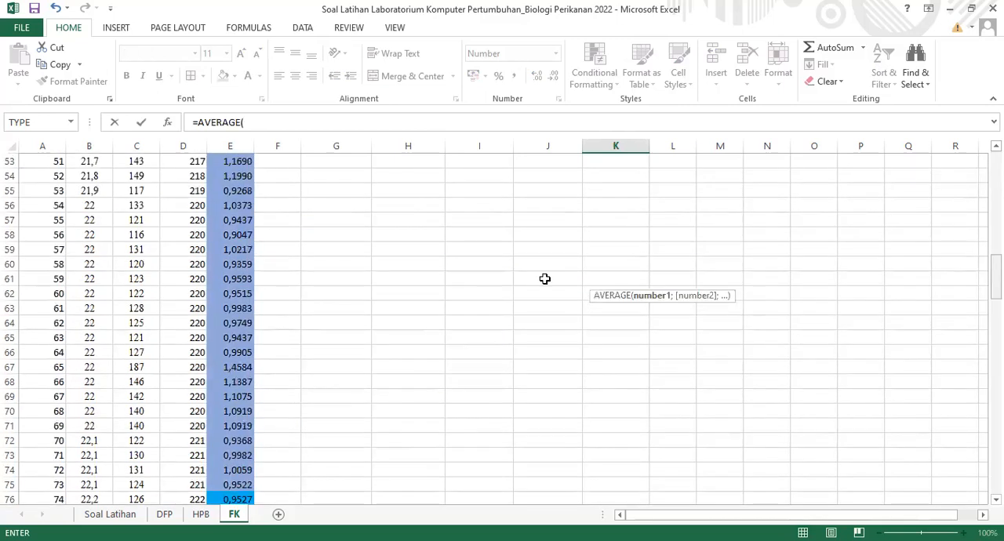
{"action": "scroll", "coordinate": [305, 233], "scroll_direction": "down", "scroll_amount": 9}
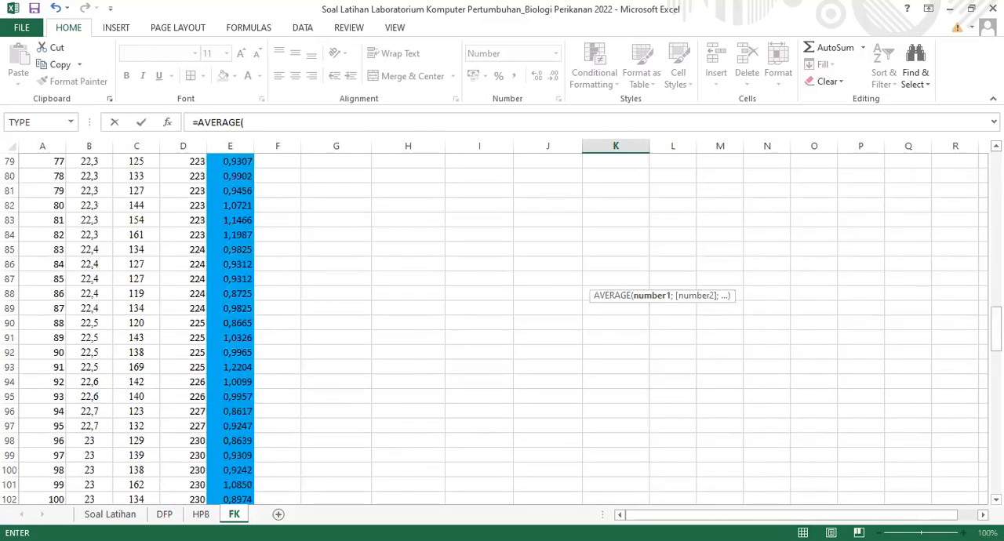
{"action": "scroll", "coordinate": [253, 462], "scroll_direction": "up", "scroll_amount": 8}
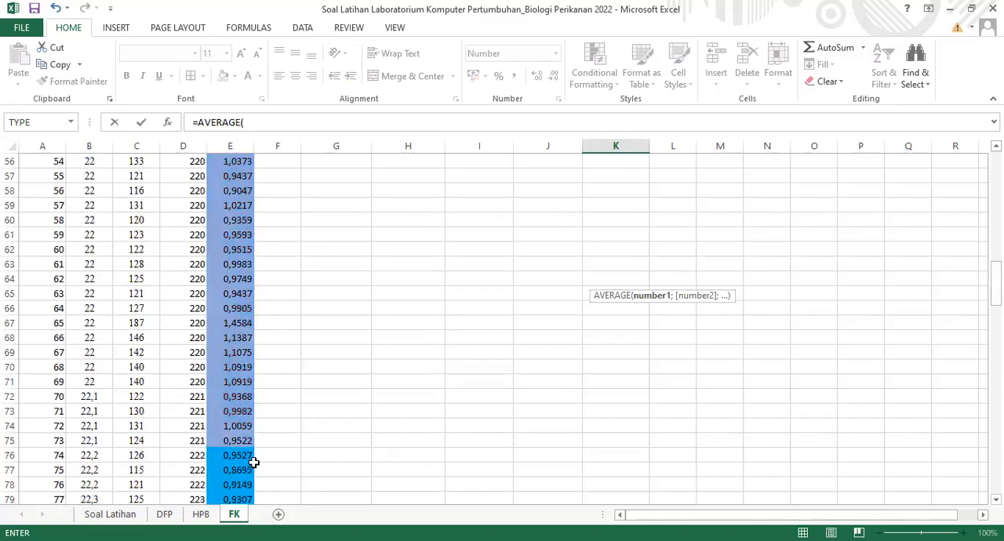
{"action": "left_click", "coordinate": [245, 457]}
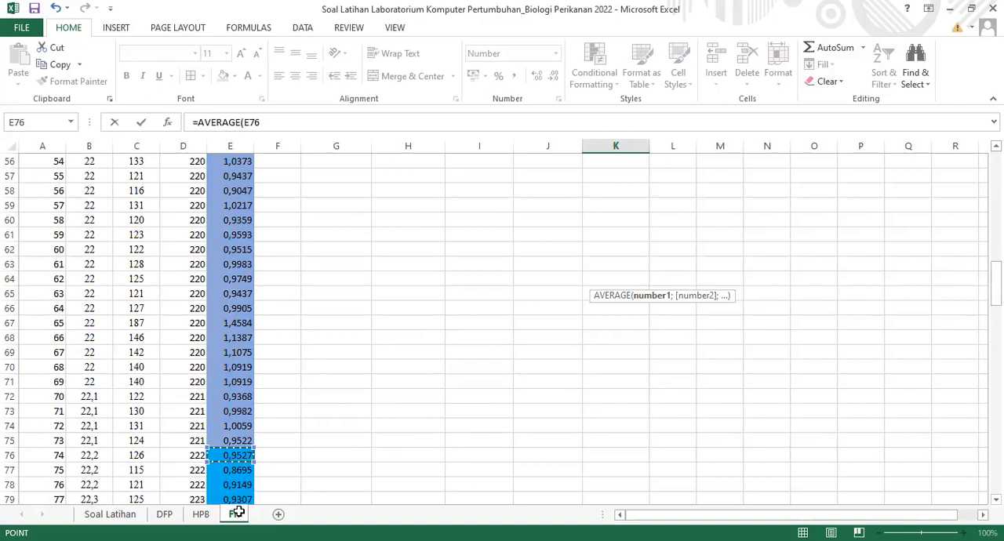
{"action": "left_click_drag", "start_coordinate": [242, 501], "coordinate": [235, 423]}
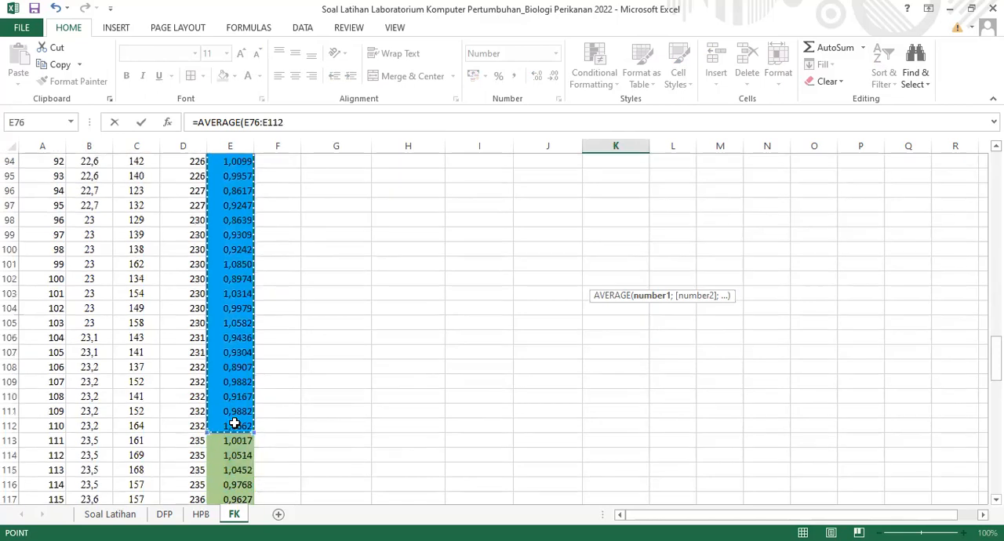
{"action": "type", "text": ")"}
{"action": "left_click", "coordinate": [279, 122]}
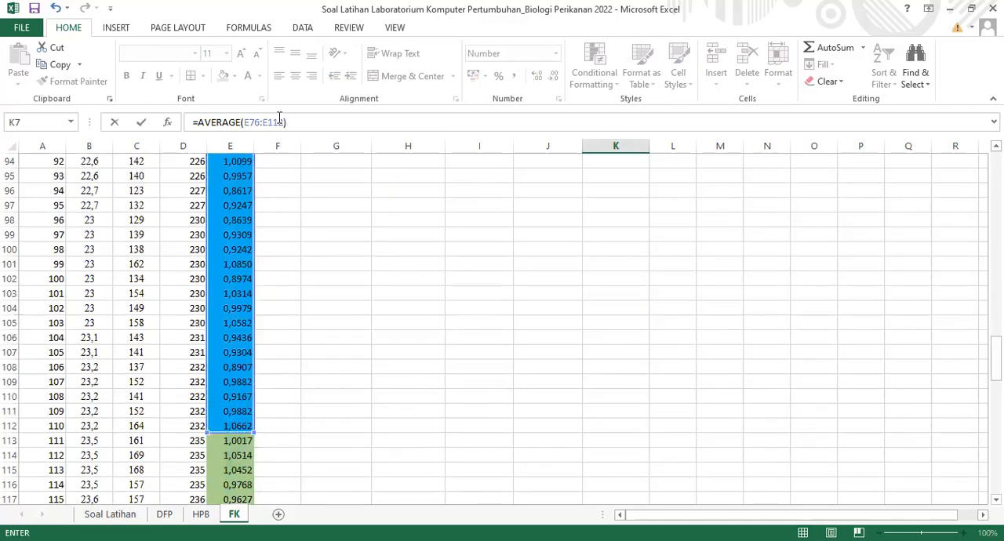
{"action": "key", "text": "F4"}
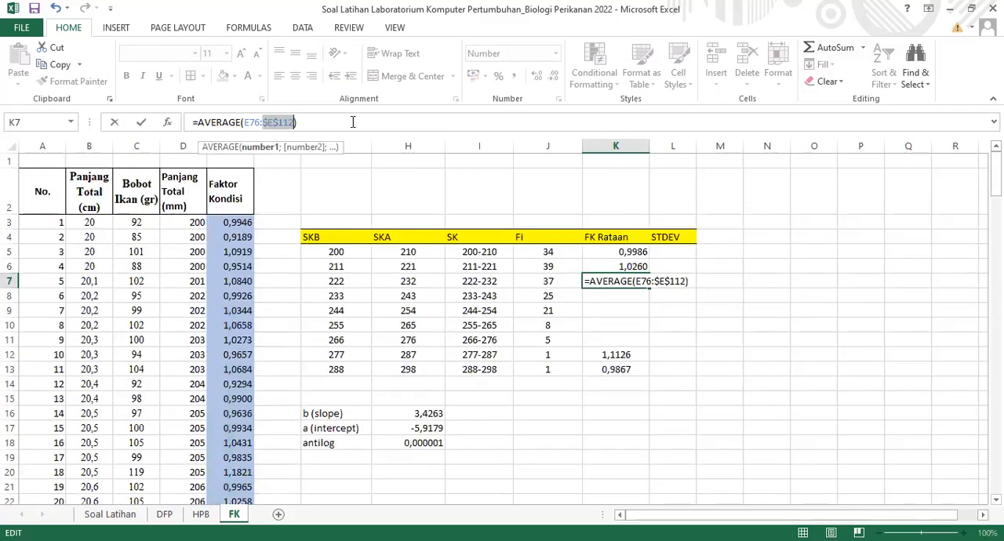
{"action": "key", "text": "Return"}
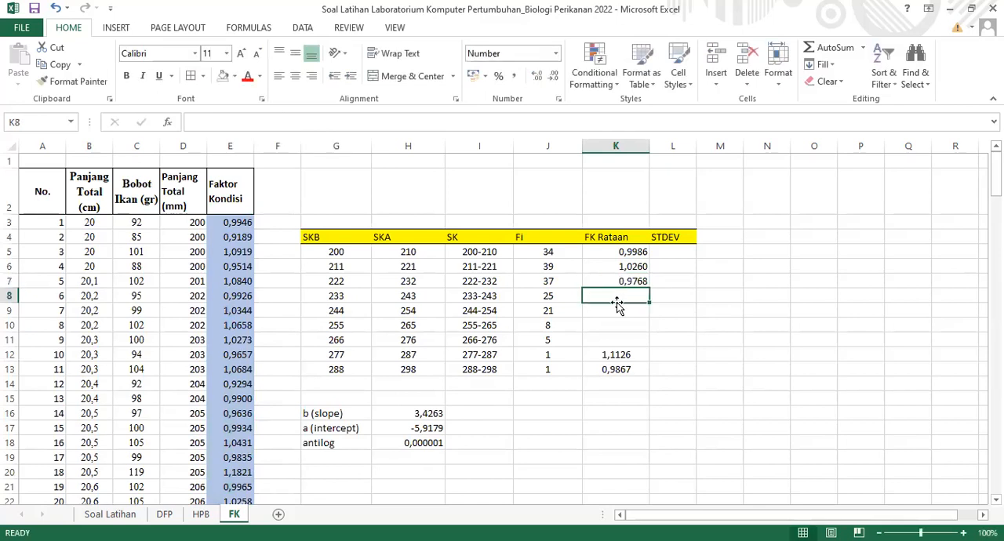
Calculate the FK Rataan of the 233-243 class in K8 with =AVERAGE(E113:$E$137)
{"action": "type", "text": "="}
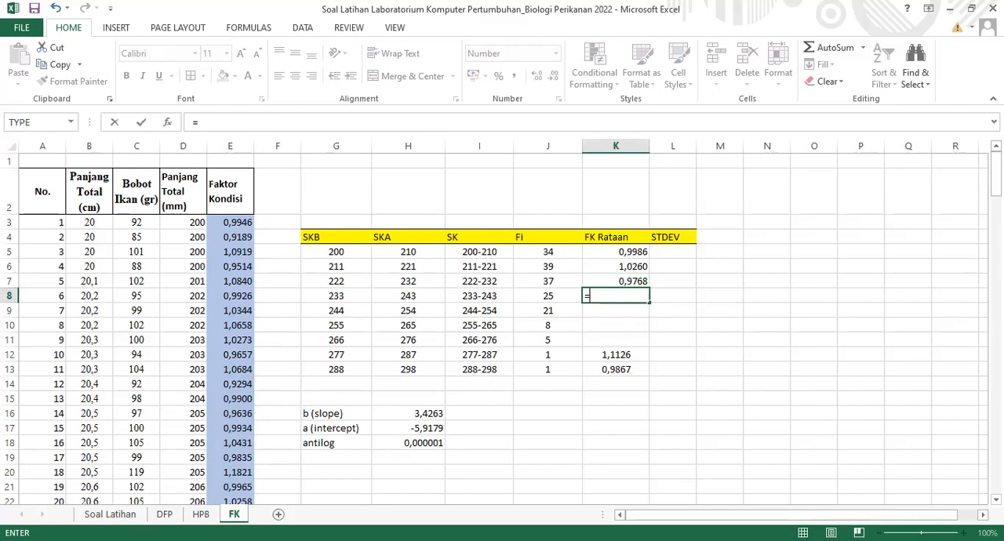
{"action": "type", "text": "AVERAGE("}
{"action": "scroll", "coordinate": [495, 329], "scroll_direction": "down", "scroll_amount": 16}
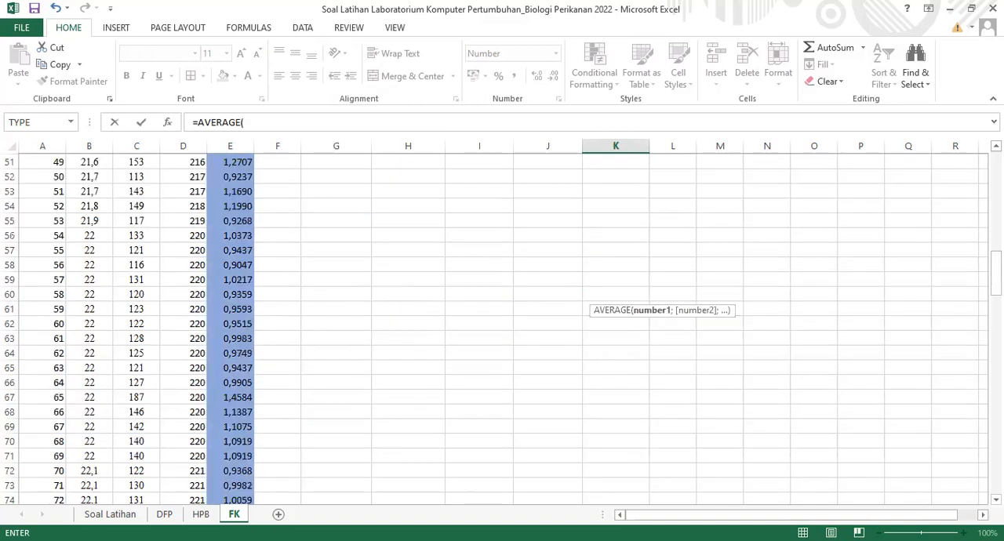
{"action": "scroll", "coordinate": [494, 329], "scroll_direction": "down", "scroll_amount": 8}
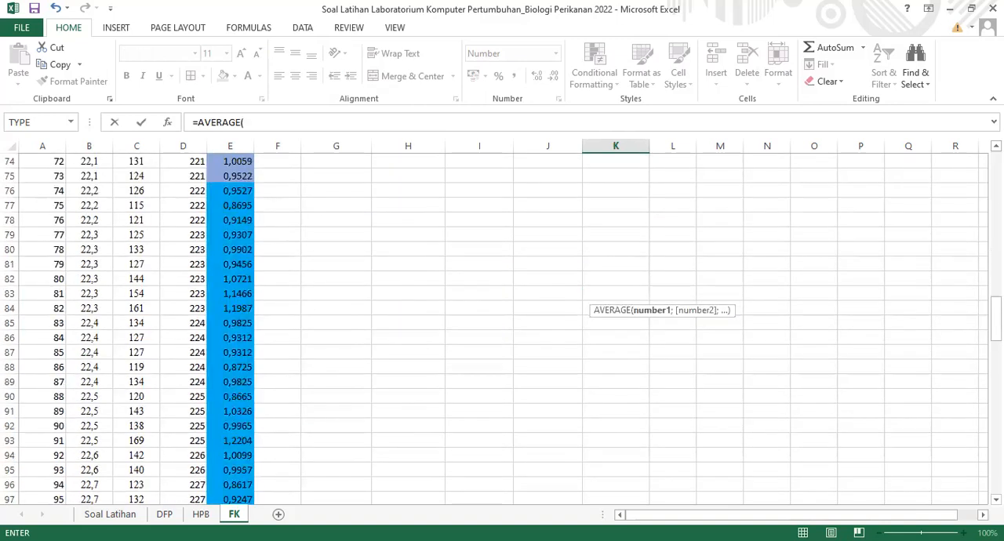
{"action": "scroll", "coordinate": [280, 424], "scroll_direction": "down", "scroll_amount": 8}
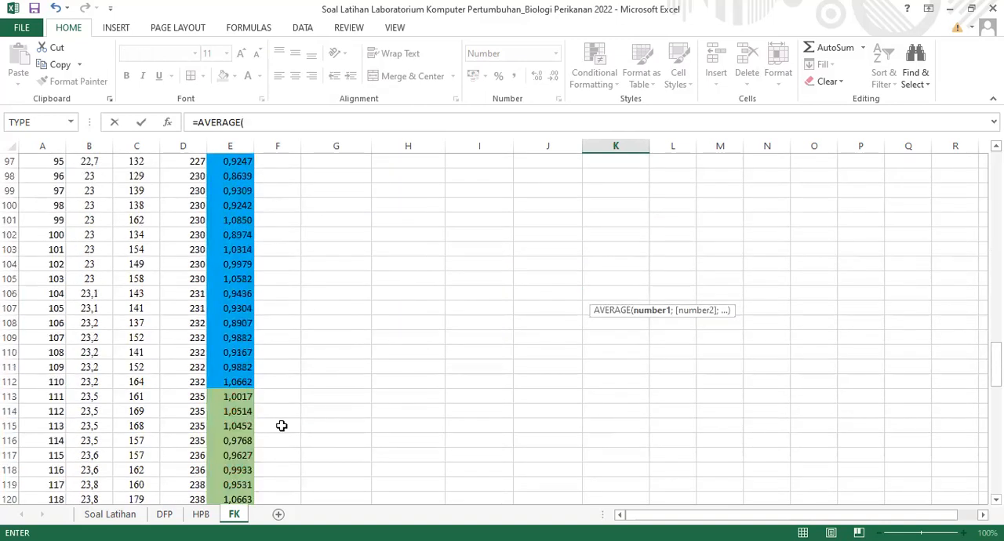
{"action": "left_click", "coordinate": [238, 398]}
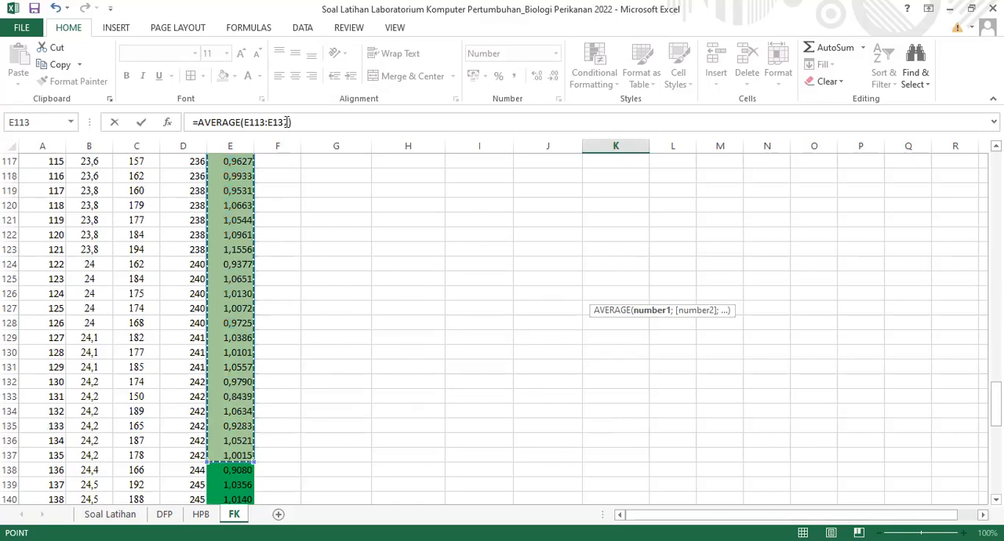
{"action": "left_click", "coordinate": [286, 121]}
{"action": "key", "text": "F4"}
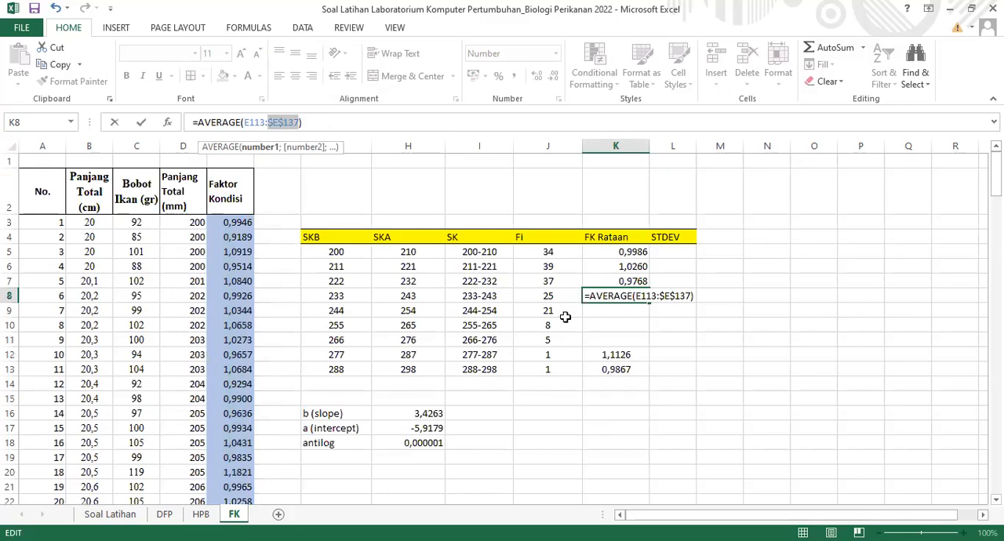
{"action": "key", "text": "Return"}
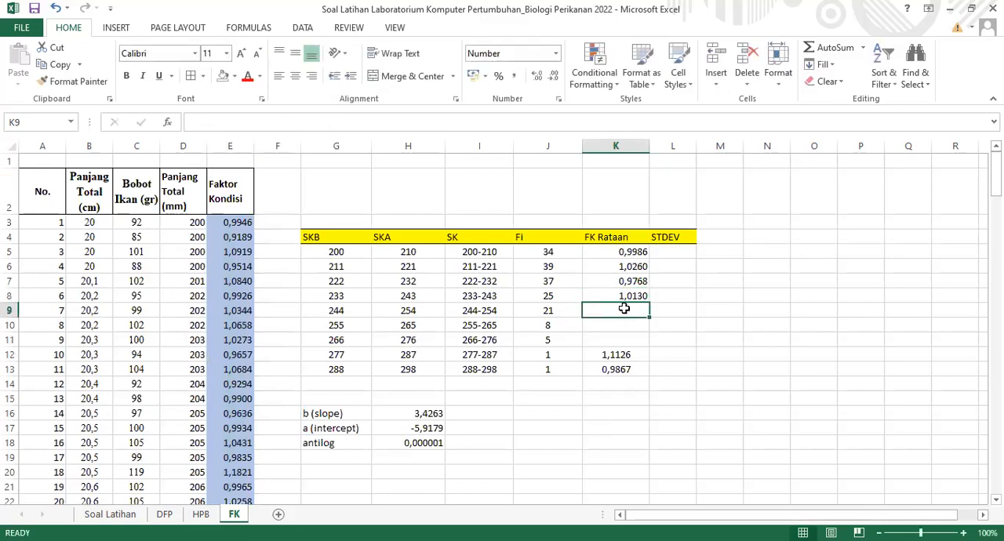
Calculate the FK Rataan of the 244-254 class in K9 with =AVERAGE(E138:$E$158)
{"action": "type", "text": "="}
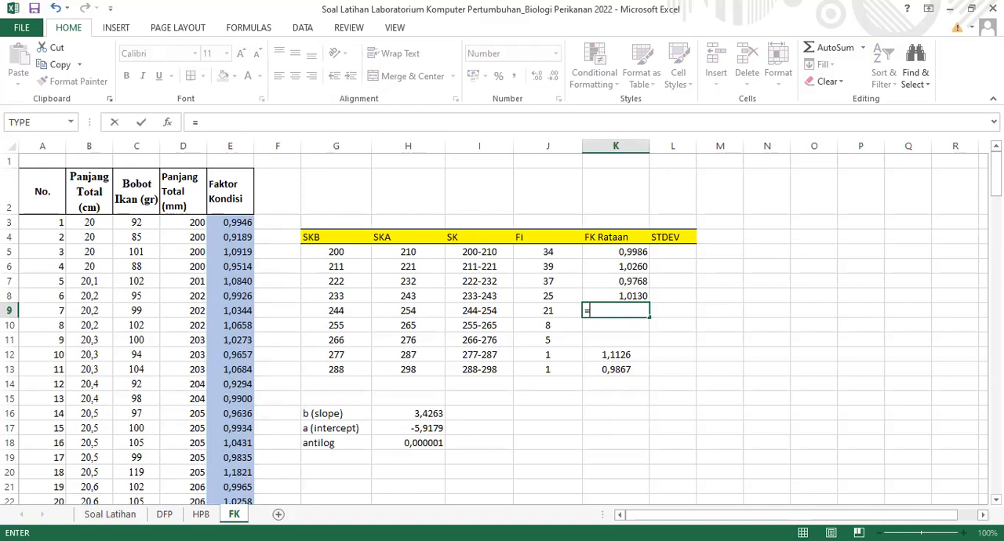
{"action": "type", "text": "AVERAGE("}
{"action": "scroll", "coordinate": [502, 329], "scroll_direction": "down", "scroll_amount": 2}
{"action": "left_click_drag", "start_coordinate": [996, 185], "coordinate": [997, 420]}
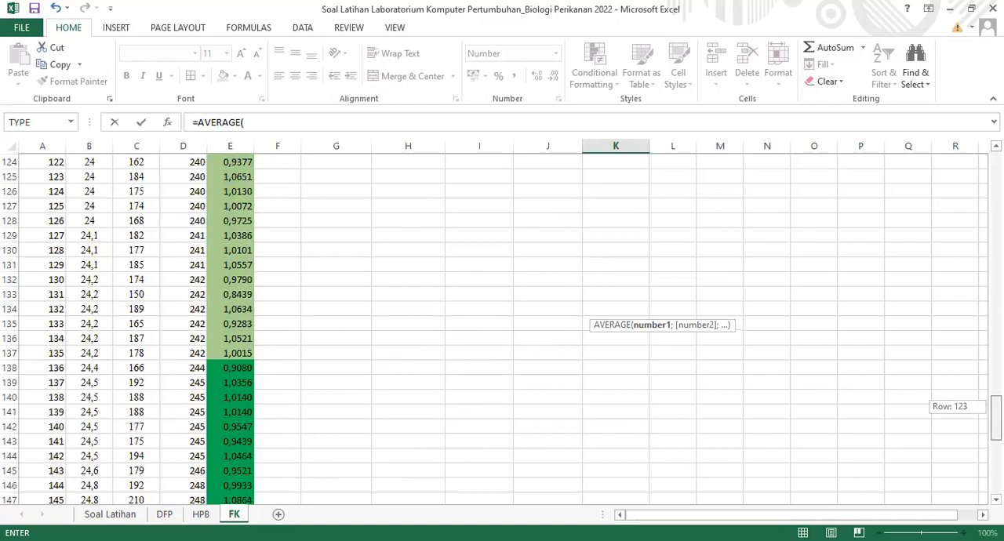
{"action": "scroll", "coordinate": [274, 291], "scroll_direction": "down", "scroll_amount": 2}
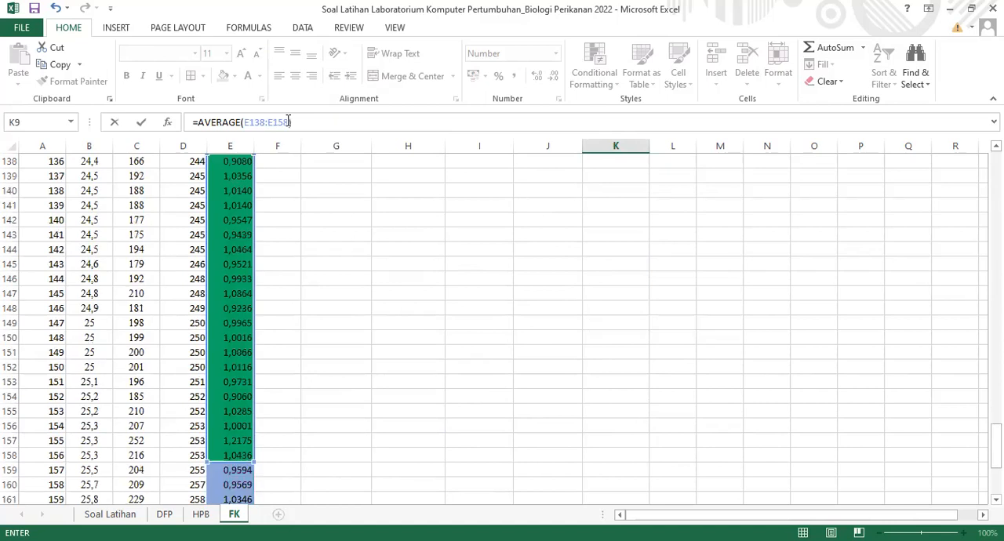
{"action": "key", "text": "F4"}
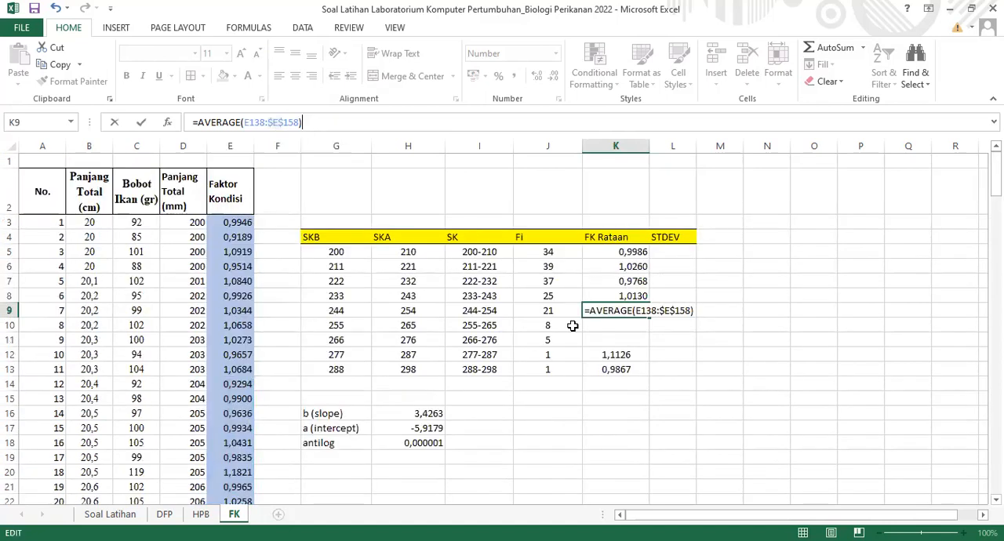
{"action": "left_click", "coordinate": [587, 325]}
Calculate the FK Rataan of the 255-265 class in K10 with =AVERAGE(E159:$E$166)
{"action": "type", "text": "="}
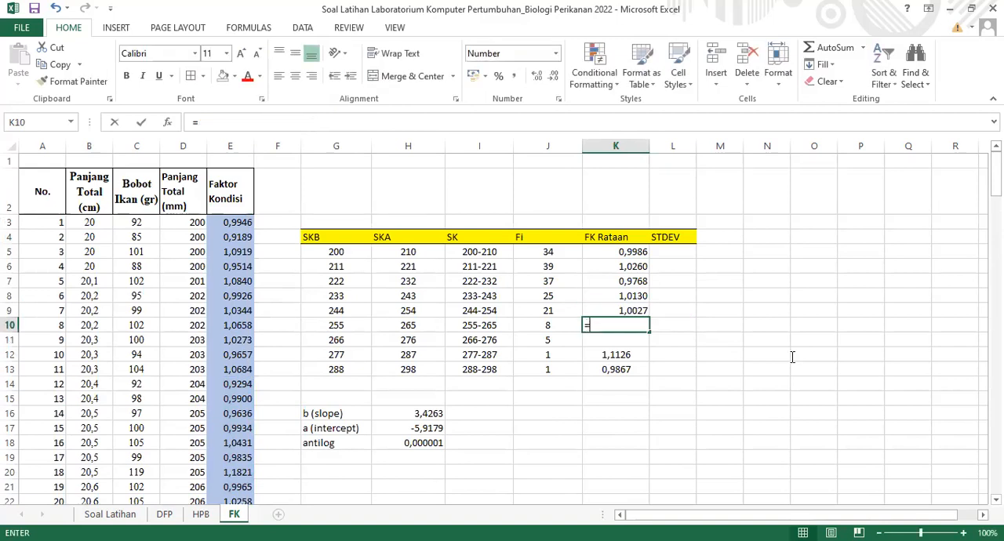
{"action": "type", "text": "AVERAGE("}
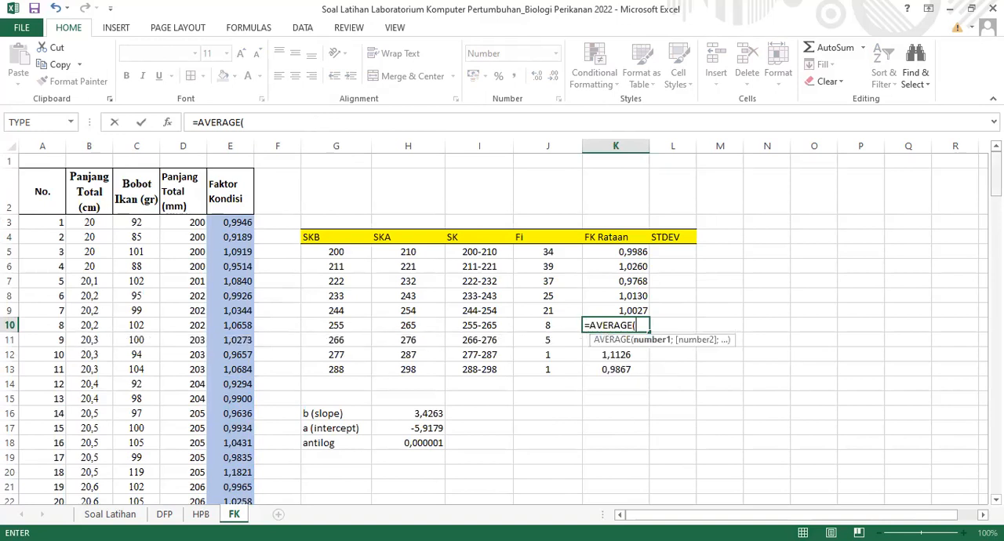
{"action": "left_click_drag", "start_coordinate": [996, 186], "coordinate": [996, 455]}
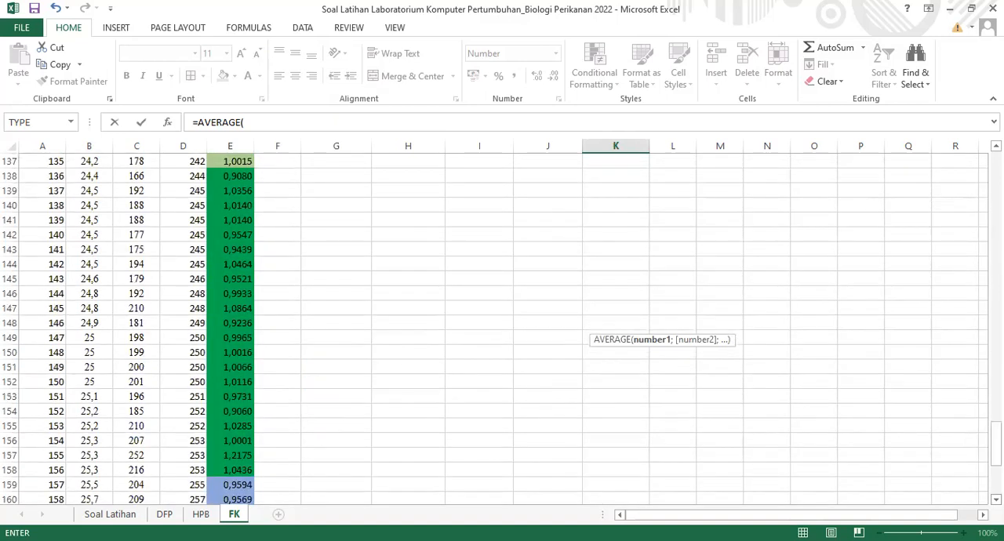
{"action": "scroll", "coordinate": [659, 376], "scroll_direction": "down", "scroll_amount": 4}
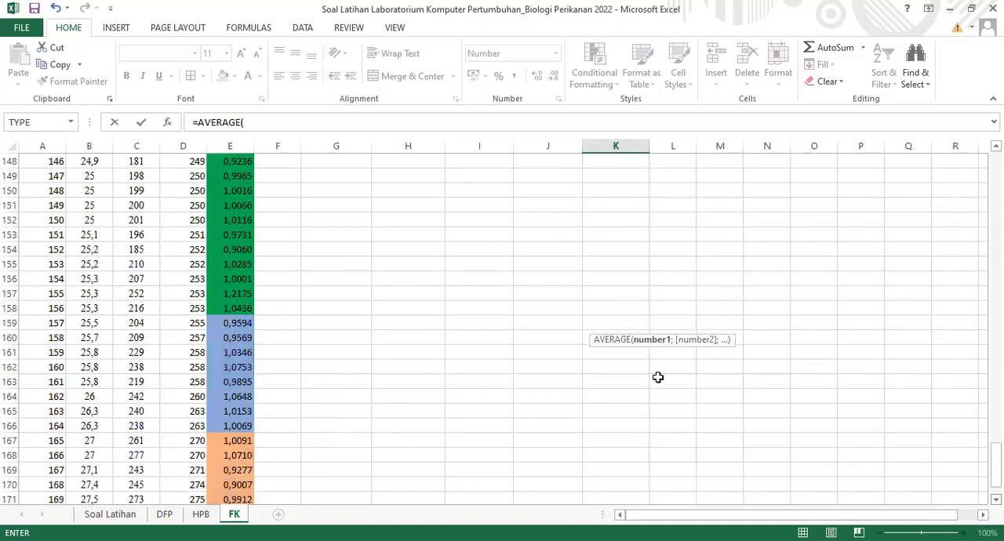
{"action": "scroll", "coordinate": [381, 221], "scroll_direction": "down", "scroll_amount": 2}
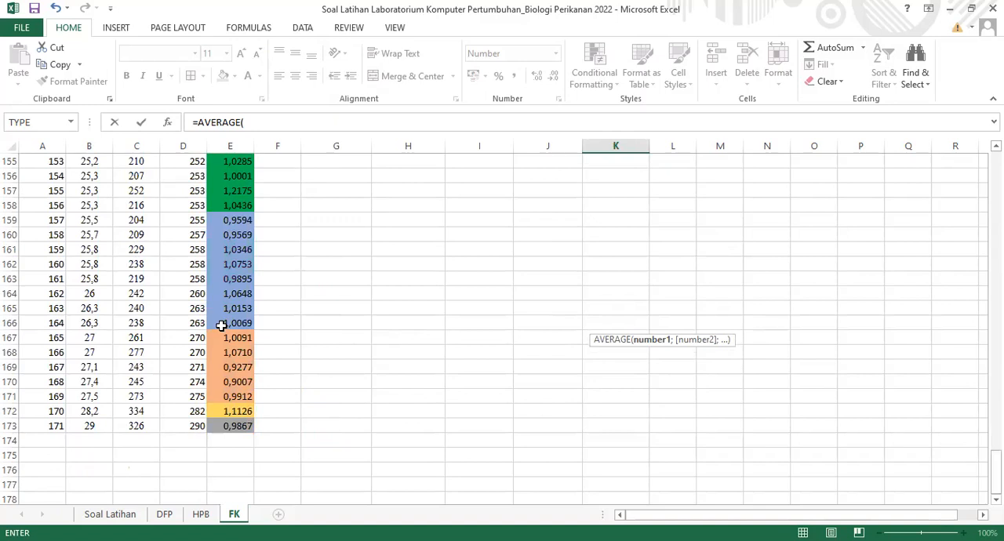
{"action": "left_click_drag", "start_coordinate": [222, 221], "coordinate": [221, 325]}
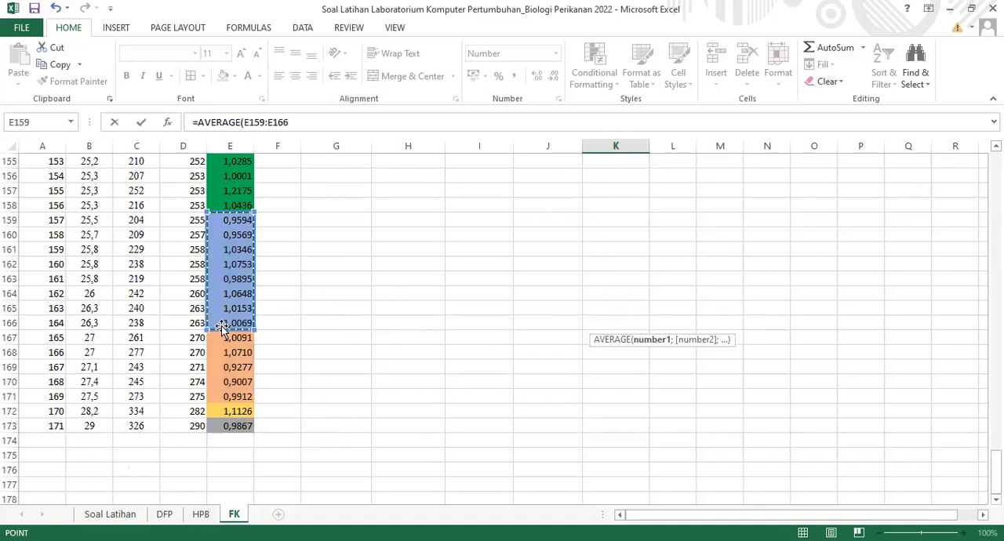
{"action": "key", "text": "F4"}
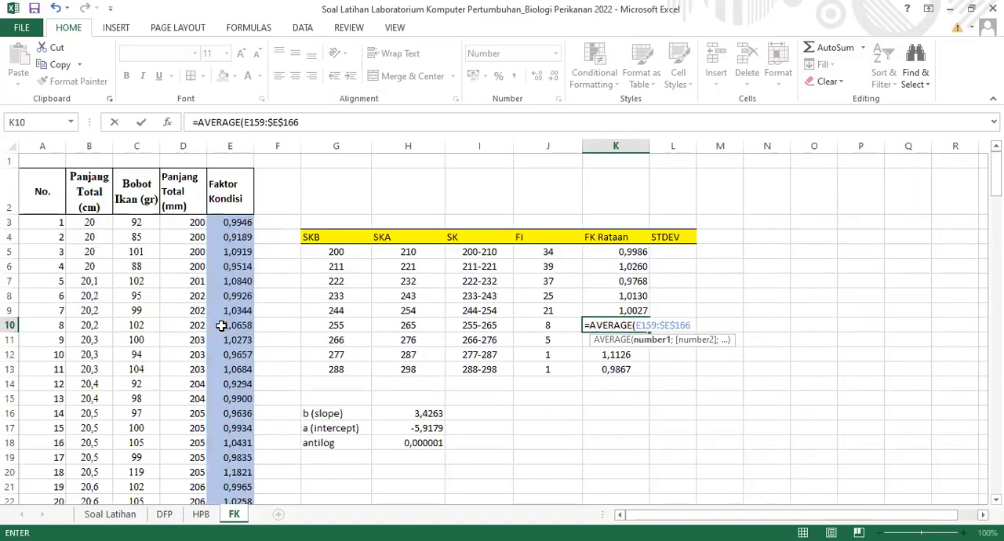
{"action": "type", "text": ")"}
{"action": "left_click", "coordinate": [450, 416]}
Calculate the FK Rataan of the 266-276 class in K11 with =AVERAGE(E167:$E$171)
{"action": "left_click", "coordinate": [617, 341]}
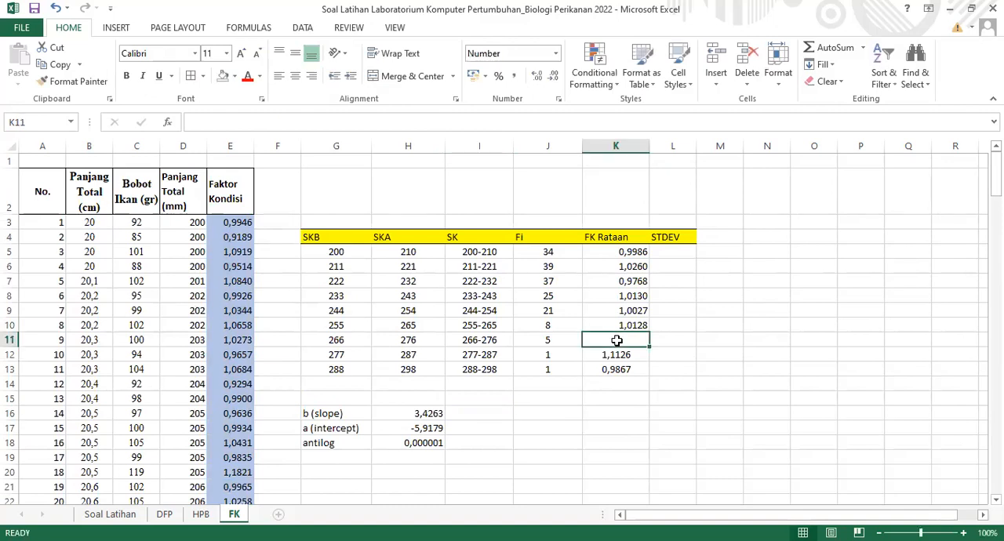
{"action": "type", "text": "="}
{"action": "type", "text": "AVERAGE("}
{"action": "scroll", "coordinate": [244, 398], "scroll_direction": "down", "scroll_amount": 20}
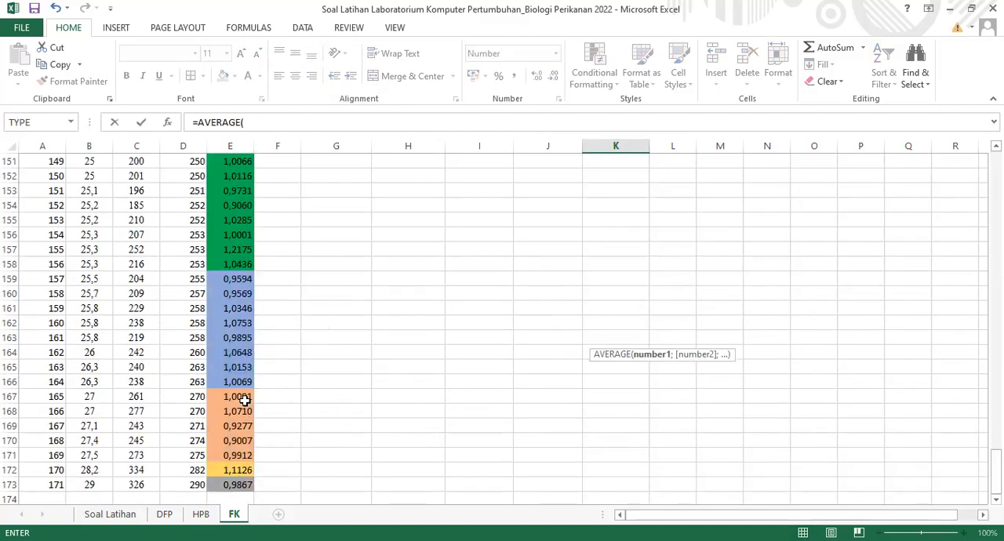
{"action": "left_click_drag", "start_coordinate": [238, 397], "coordinate": [236, 455]}
{"action": "left_click", "coordinate": [297, 121]}
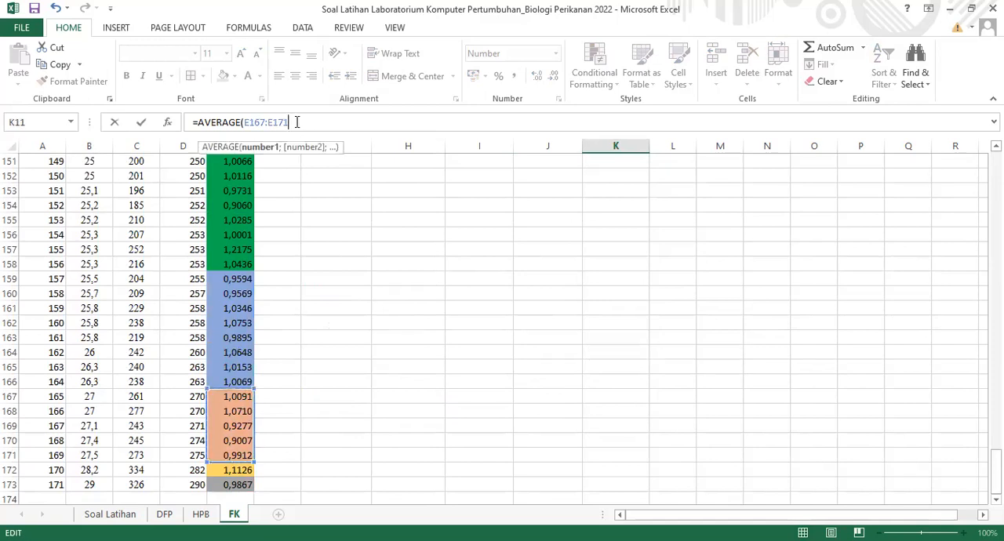
{"action": "key", "text": "F4"}
{"action": "type", "text": ")"}
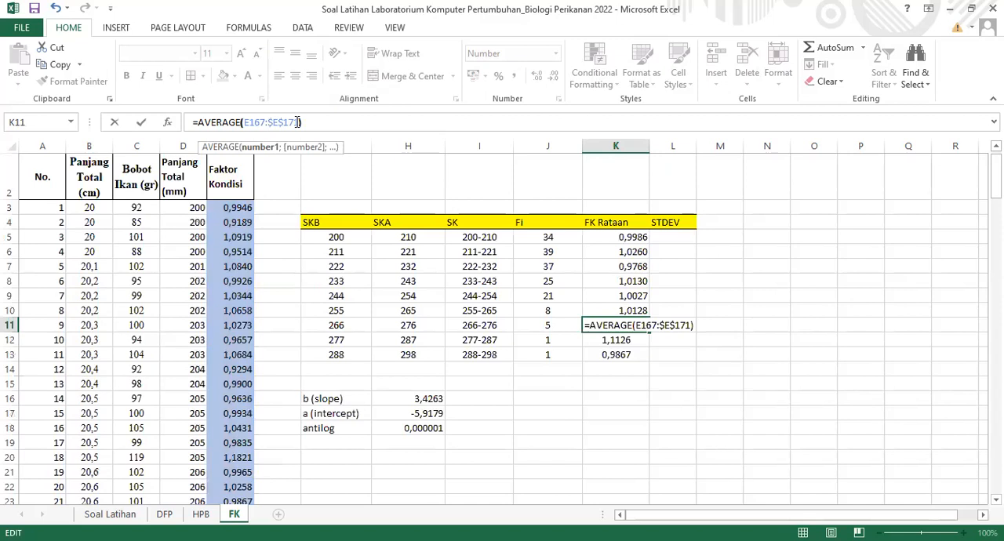
{"action": "key", "text": "Return"}
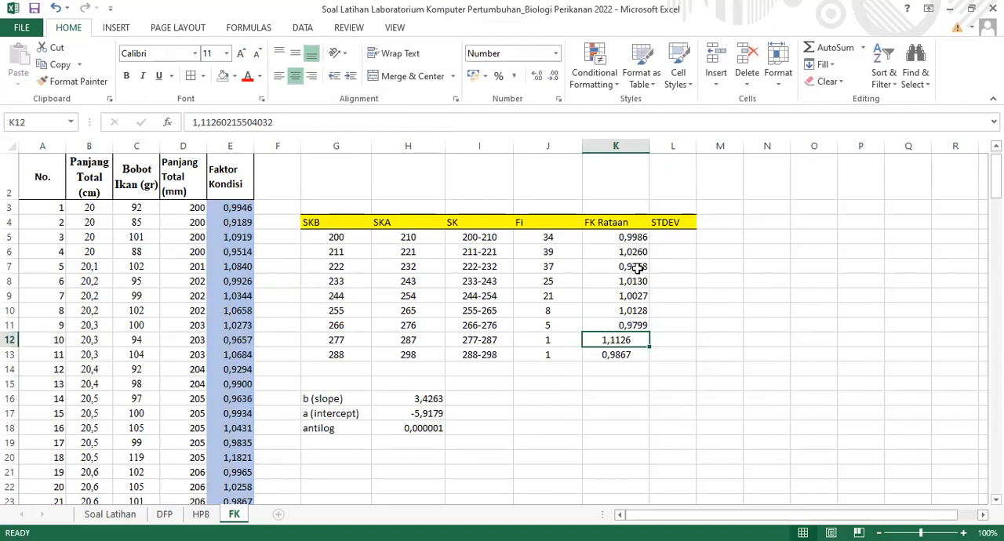
Center the FK Rataan values in K5:K11 horizontally
{"action": "left_click_drag", "start_coordinate": [617, 236], "coordinate": [619, 326]}
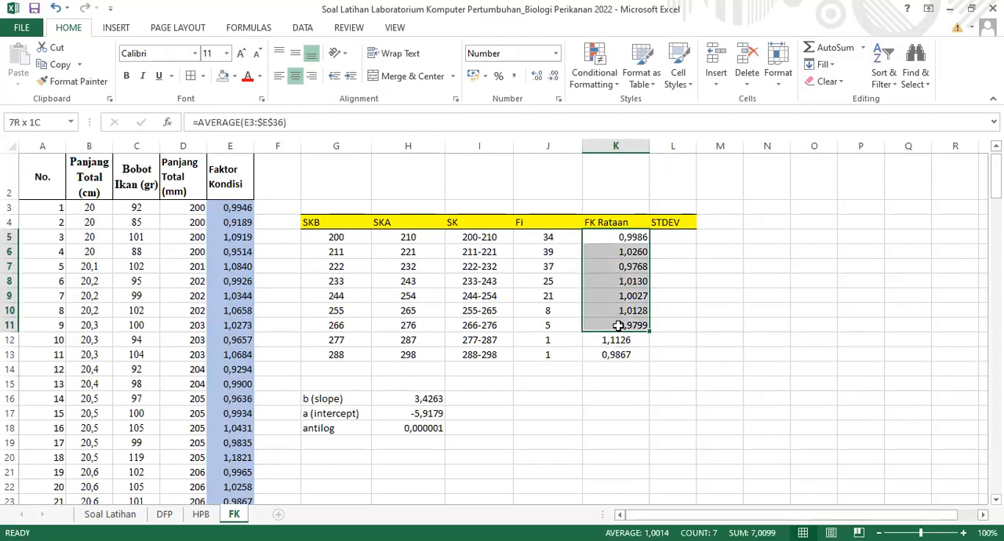
{"action": "left_click", "coordinate": [298, 79]}
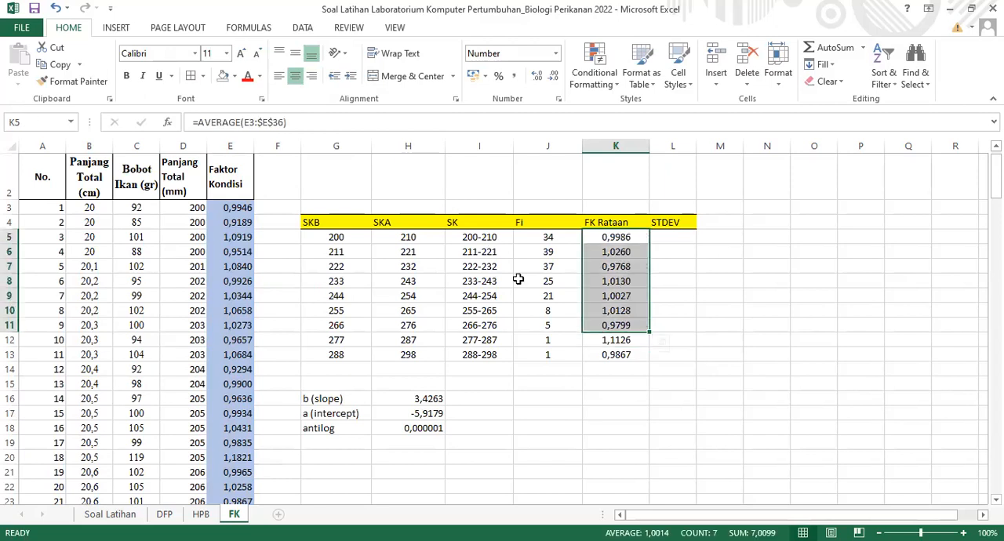
{"action": "left_click", "coordinate": [604, 339]}
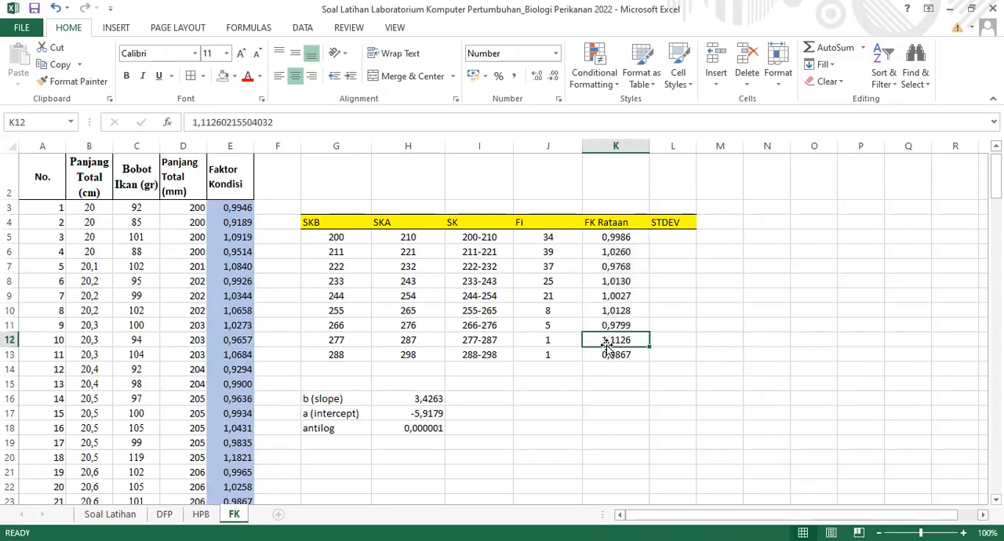
Enter 0 as the STDEV of the 277-287 and 288-298 classes in L12 and L13
{"action": "left_click", "coordinate": [548, 343]}
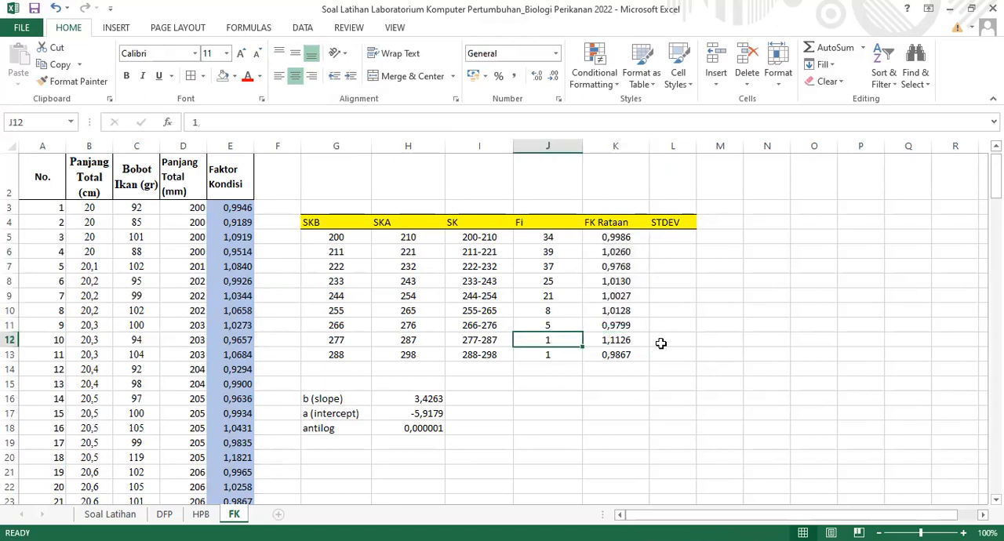
{"action": "left_click", "coordinate": [669, 341]}
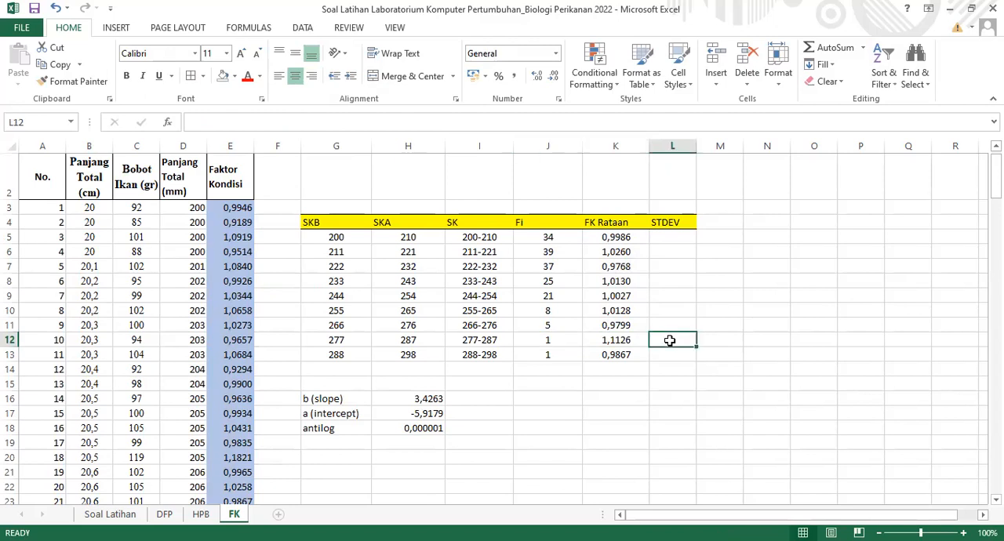
{"action": "type", "text": "0"}
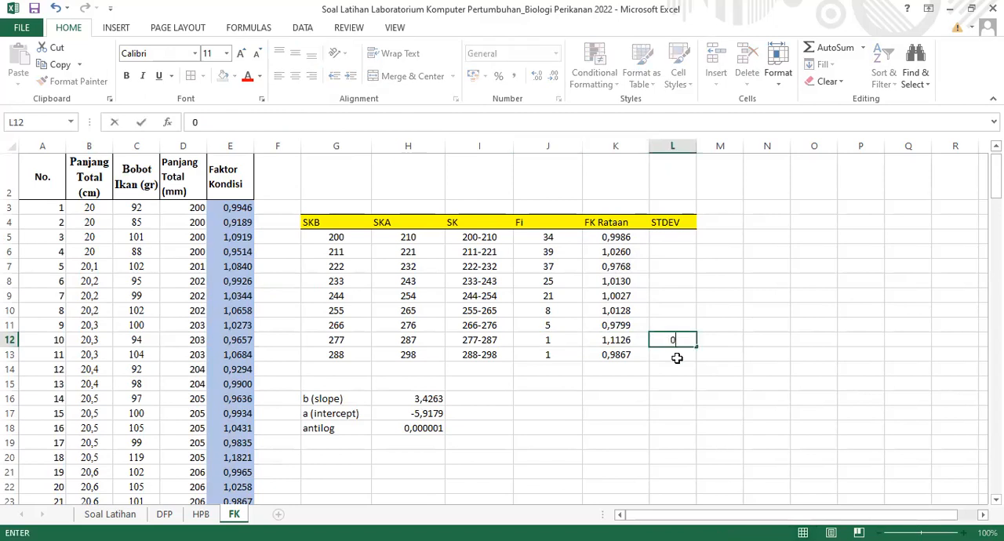
{"action": "key", "text": "Return"}
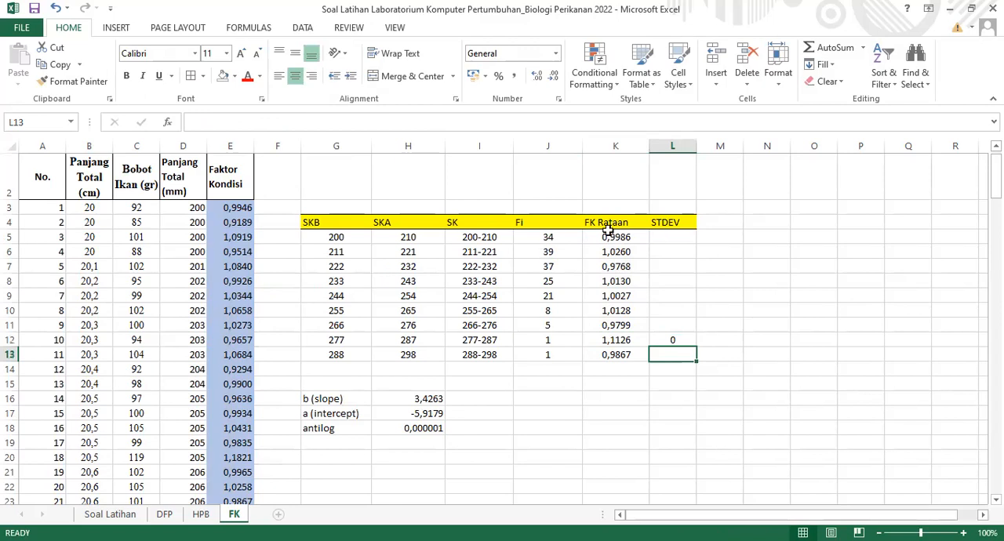
{"action": "type", "text": "0"}
{"action": "left_click", "coordinate": [665, 237]}
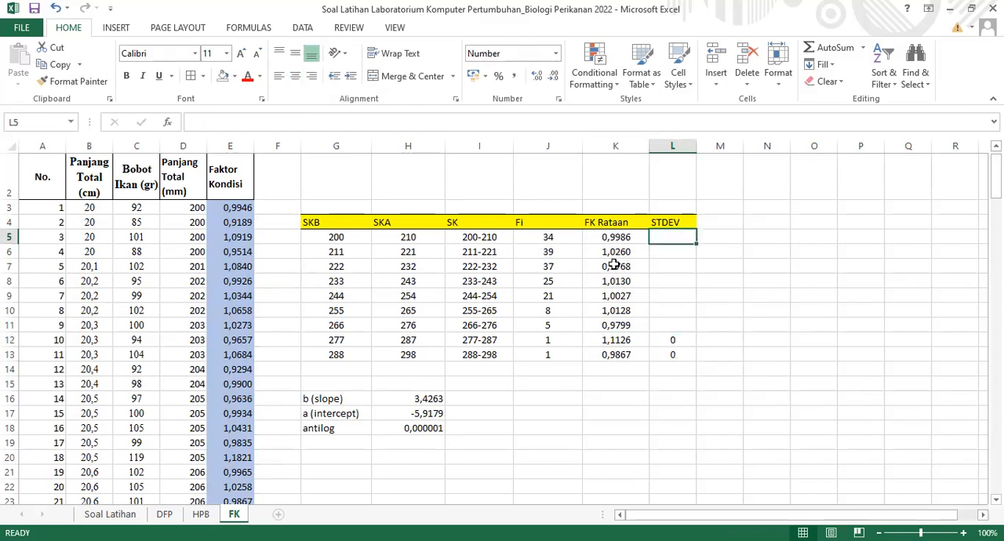
{"action": "left_click_drag", "start_coordinate": [615, 238], "coordinate": [624, 328]}
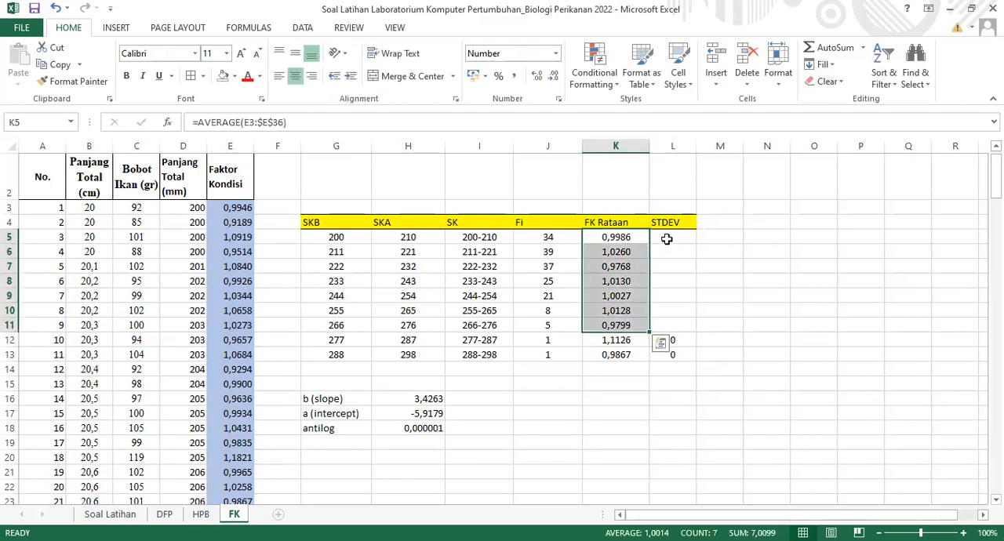
{"action": "left_click", "coordinate": [667, 239]}
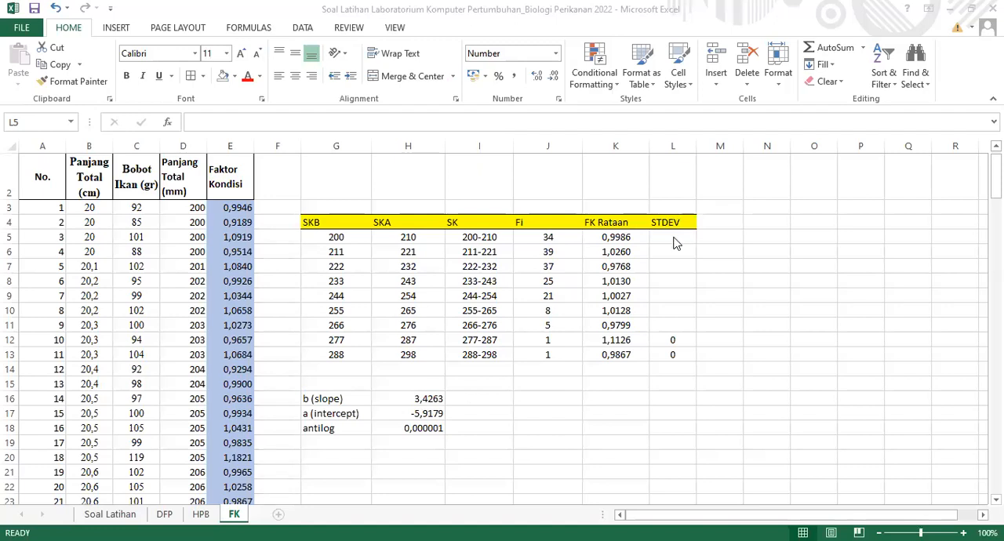
{"action": "left_click", "coordinate": [674, 240]}
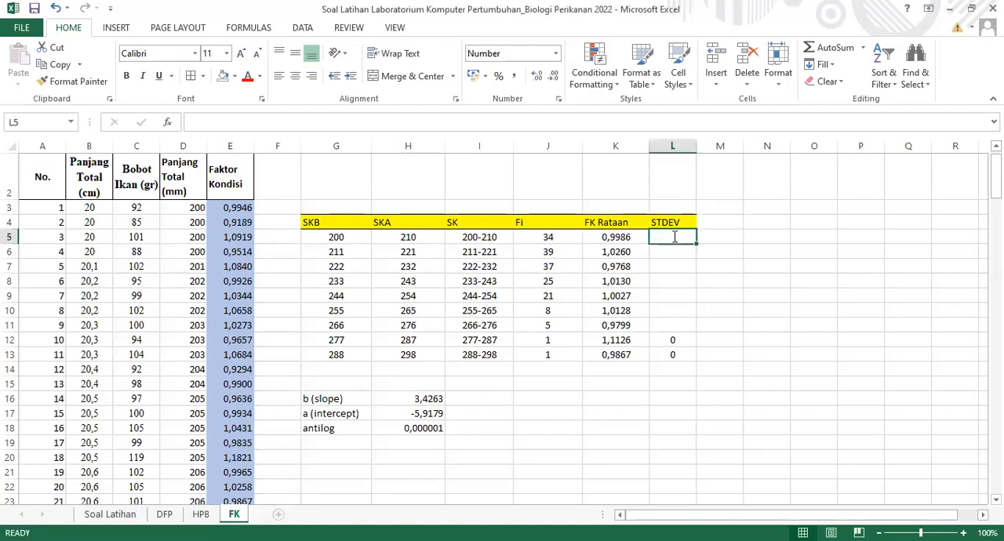
{"action": "type", "text": "=S"}
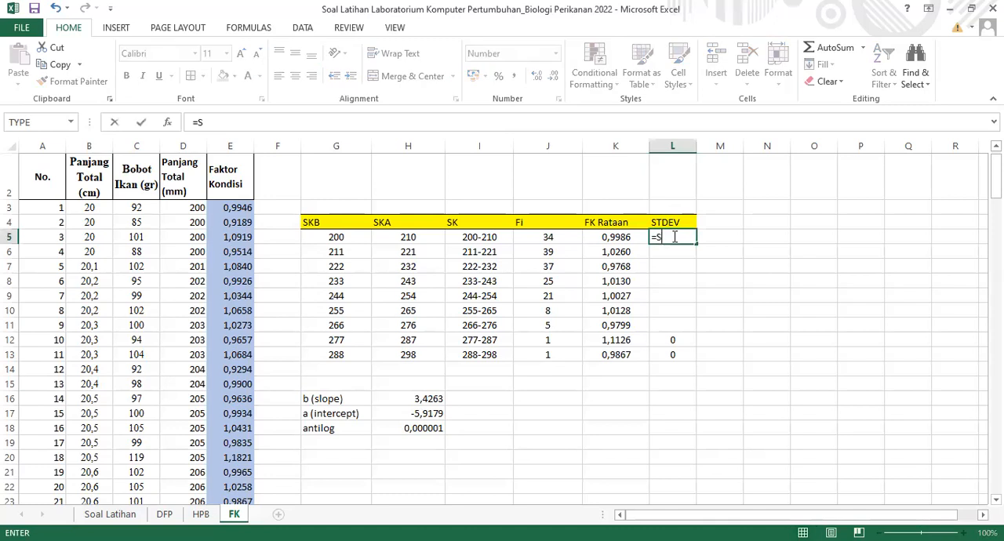
{"action": "type", "text": "TDEV"}
{"action": "key", "text": "BackSpace"}
{"action": "key", "text": "BackSpace"}
{"action": "key", "text": "BackSpace"}
{"action": "key", "text": "BackSpace"}
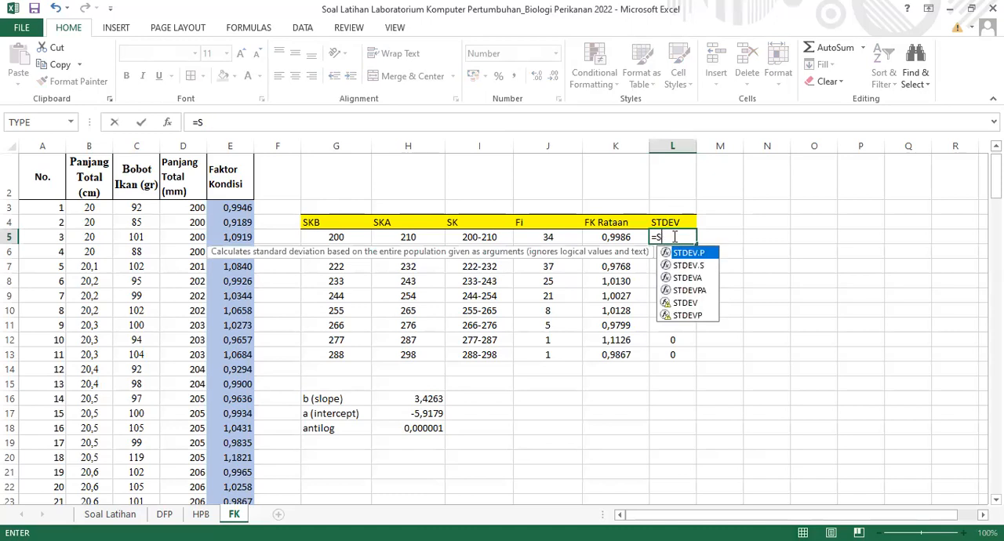
{"action": "key", "text": "BackSpace"}
{"action": "key", "text": "BackSpace"}
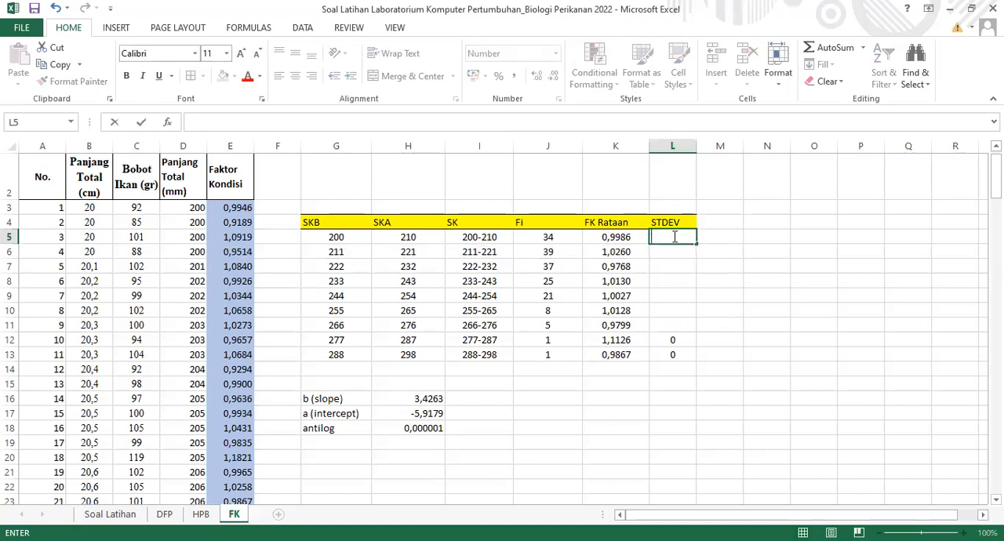
{"action": "left_click", "coordinate": [766, 280]}
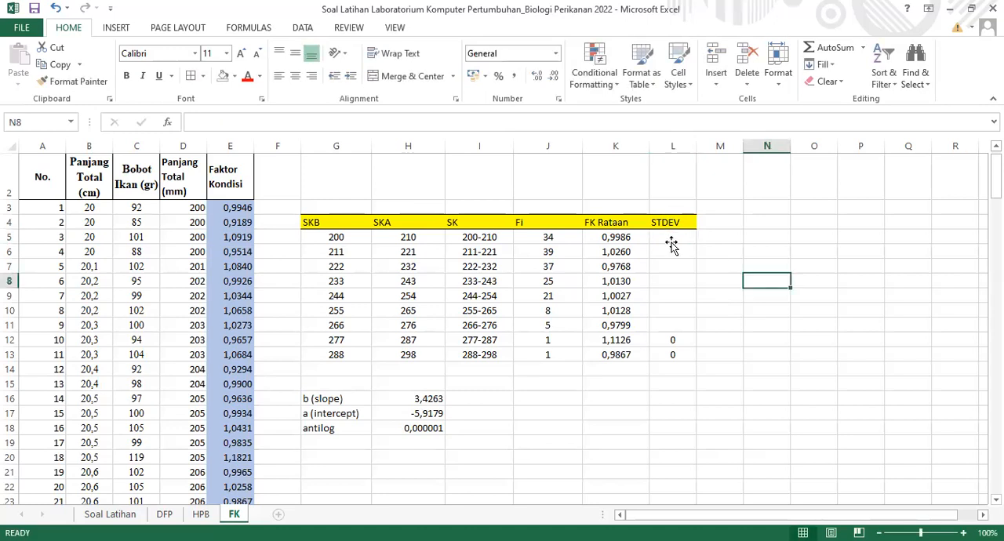
Copy the FK Rataan formulas in K5:K11 across into the STDEV cells L5:L11
{"action": "left_click", "coordinate": [658, 242]}
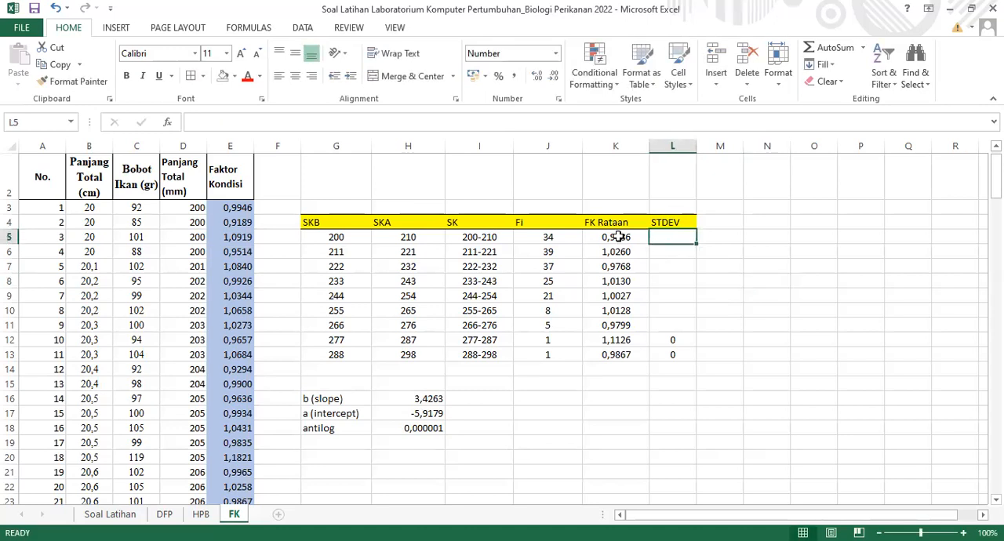
{"action": "key", "text": "Left"}
{"action": "left_click_drag", "start_coordinate": [619, 308], "coordinate": [686, 330]}
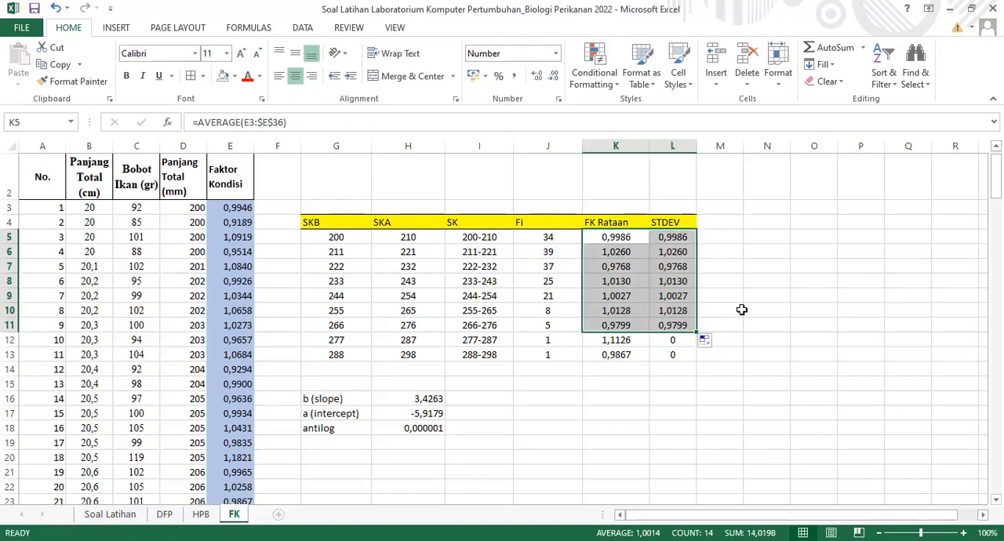
{"action": "left_click", "coordinate": [783, 307]}
Compare the formulas copied into the STDEV column with the original FK Rataan formulas in K5 and K6
{"action": "left_click", "coordinate": [616, 252]}
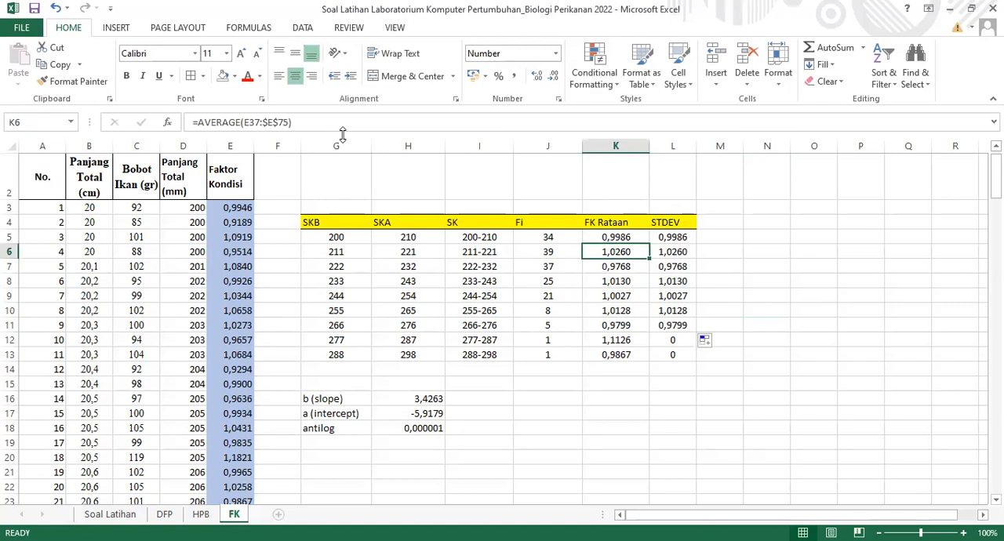
{"action": "left_click", "coordinate": [677, 248]}
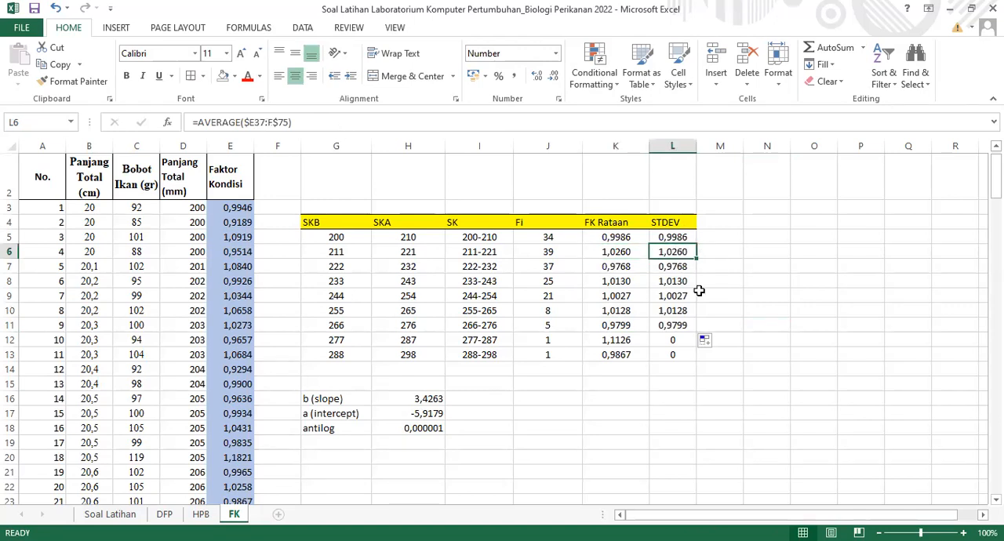
{"action": "left_click", "coordinate": [676, 309]}
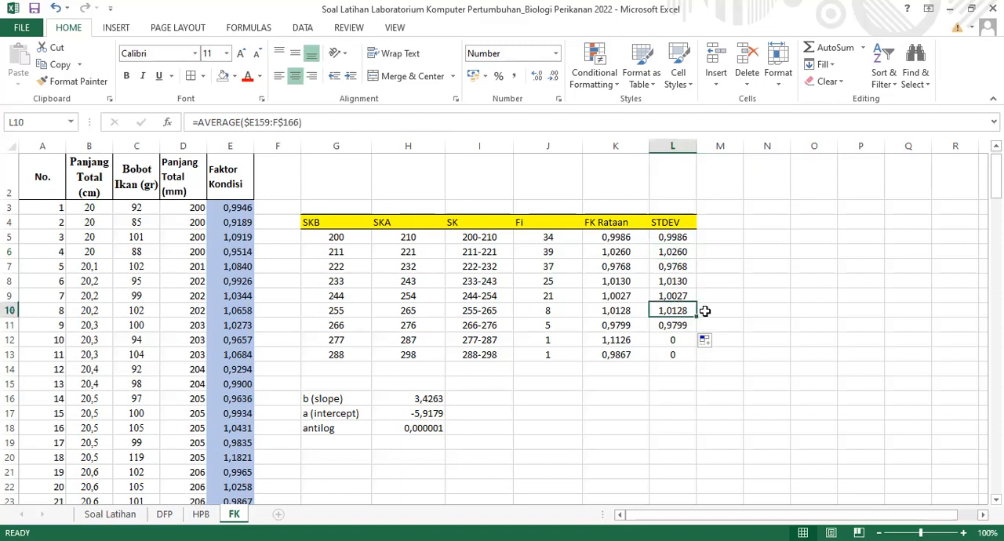
{"action": "left_click", "coordinate": [766, 311]}
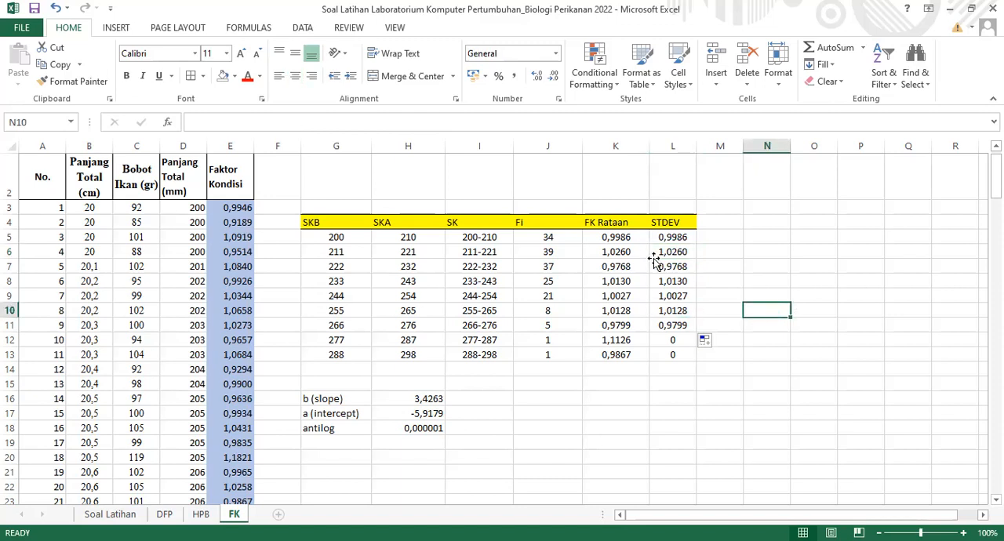
{"action": "left_click", "coordinate": [656, 261]}
{"action": "left_click", "coordinate": [684, 236]}
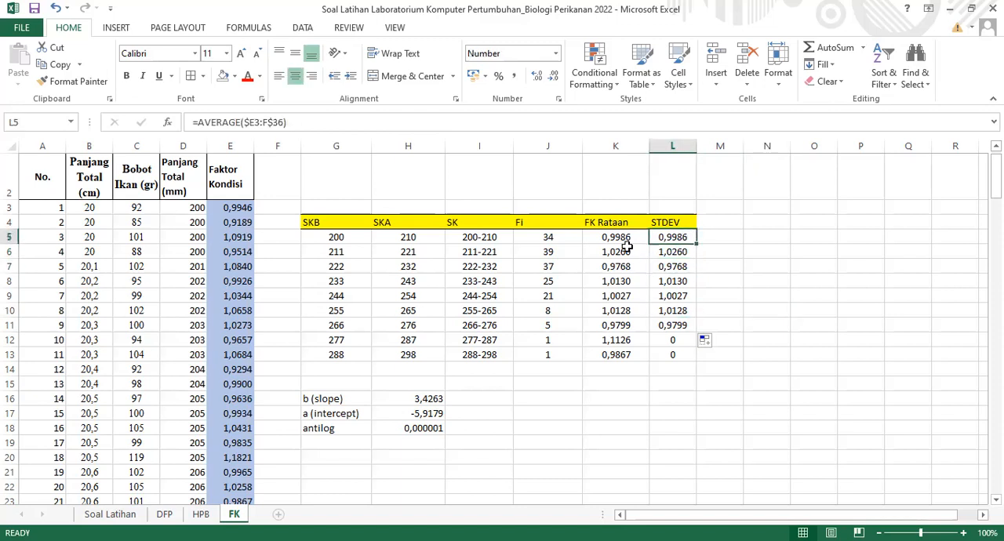
{"action": "left_click", "coordinate": [613, 236]}
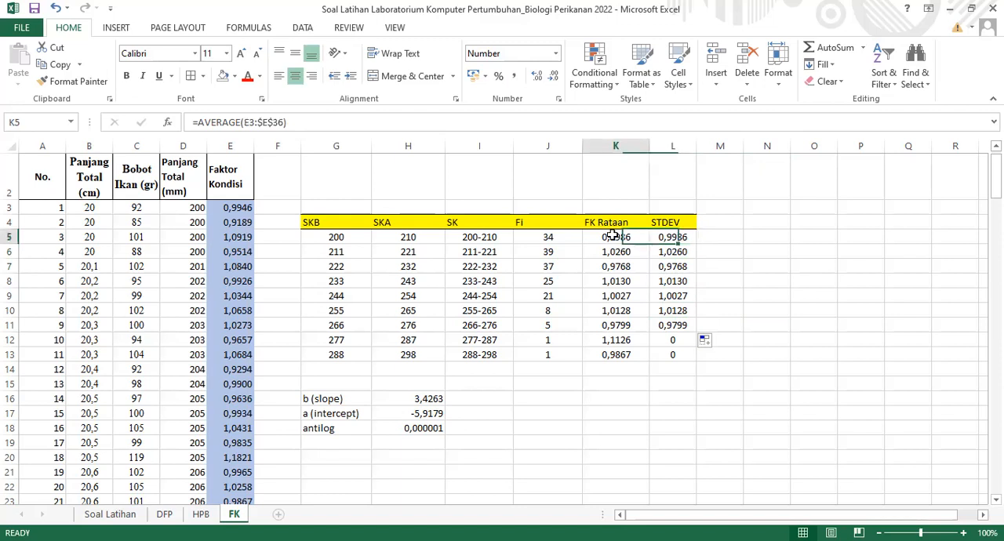
Replace AVERAGE with STDEV in the copied formulas of L5:L11, from the 200-210 class to the 266-276 class
{"action": "left_click", "coordinate": [675, 239]}
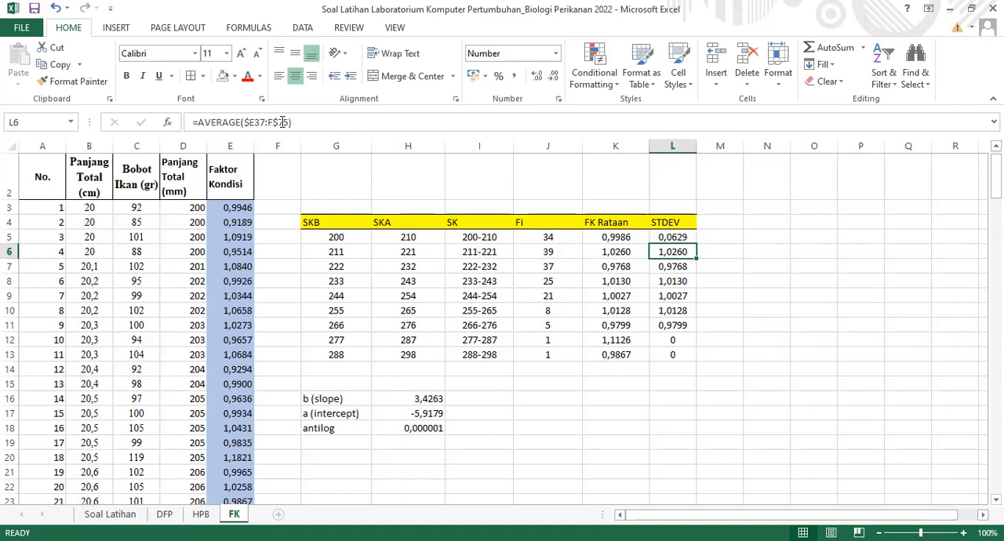
{"action": "key", "text": "Return"}
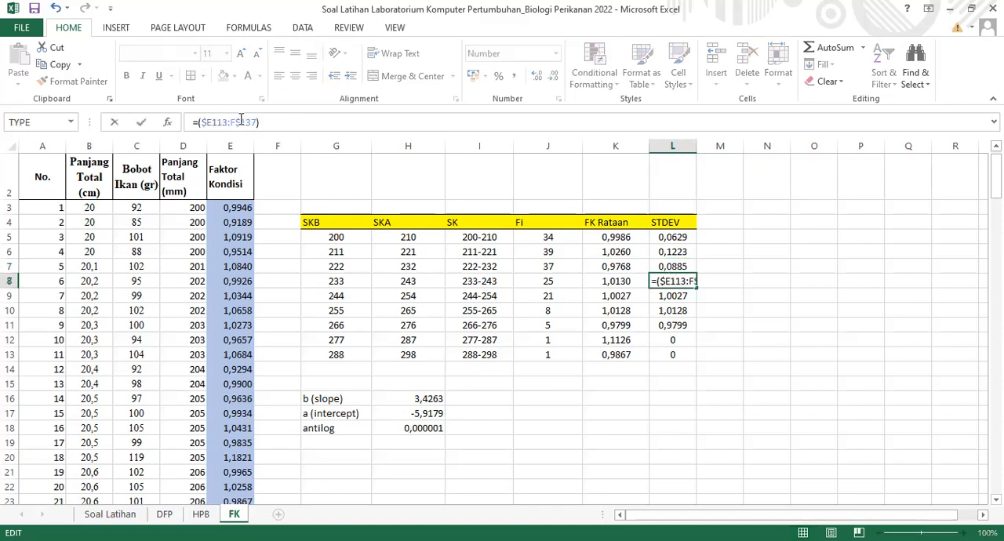
{"action": "type", "text": "S($E"}
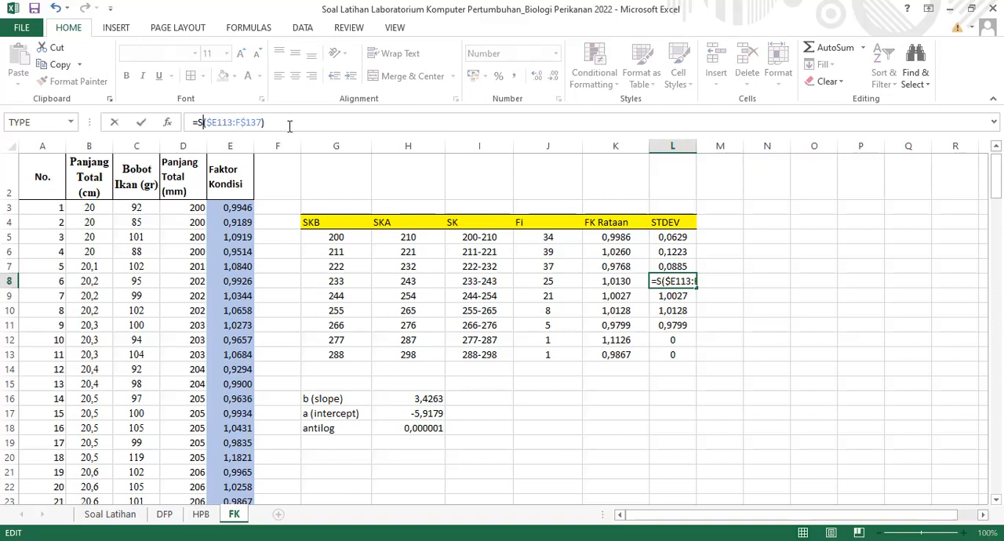
{"action": "type", "text": "TDEV"}
{"action": "key", "text": "Return"}
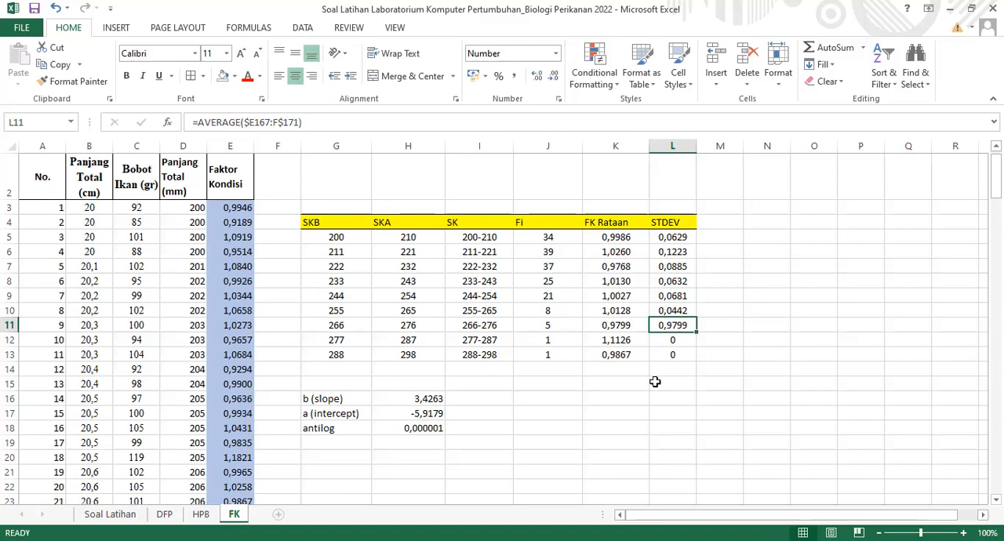
{"action": "key", "text": "Return"}
Add a bottom border under the last row of the class table, G13:L13
{"action": "key", "text": "Down"}
{"action": "key", "text": "Down"}
{"action": "key", "text": "Down"}
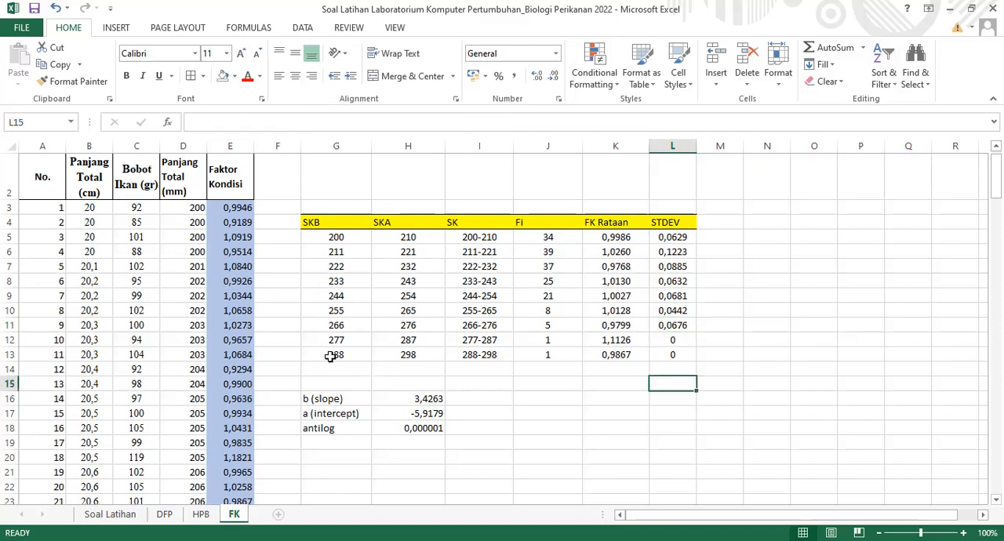
{"action": "left_click_drag", "start_coordinate": [349, 354], "coordinate": [655, 355]}
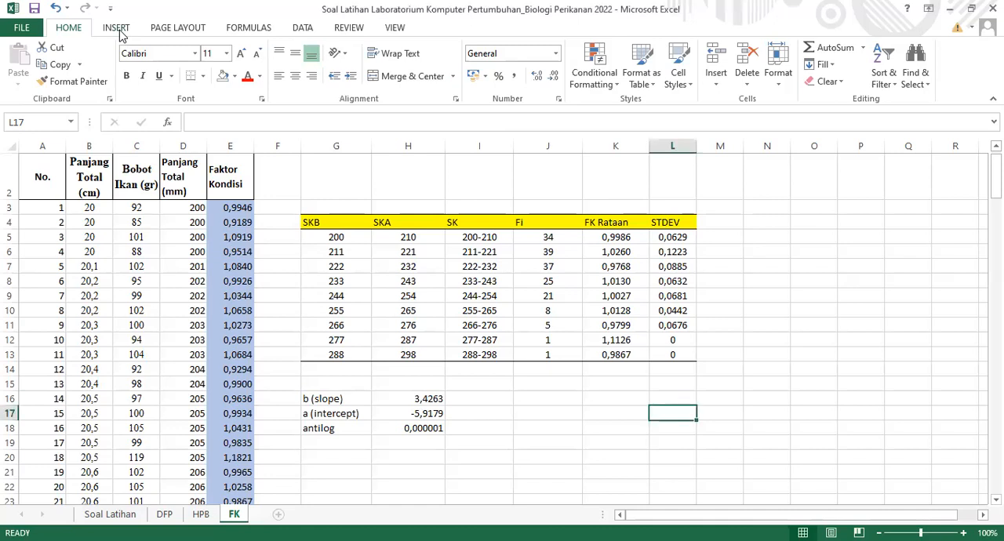
Insert an empty scatter chart and place it below the antilog row, starting at cell G20
{"action": "left_click", "coordinate": [116, 28]}
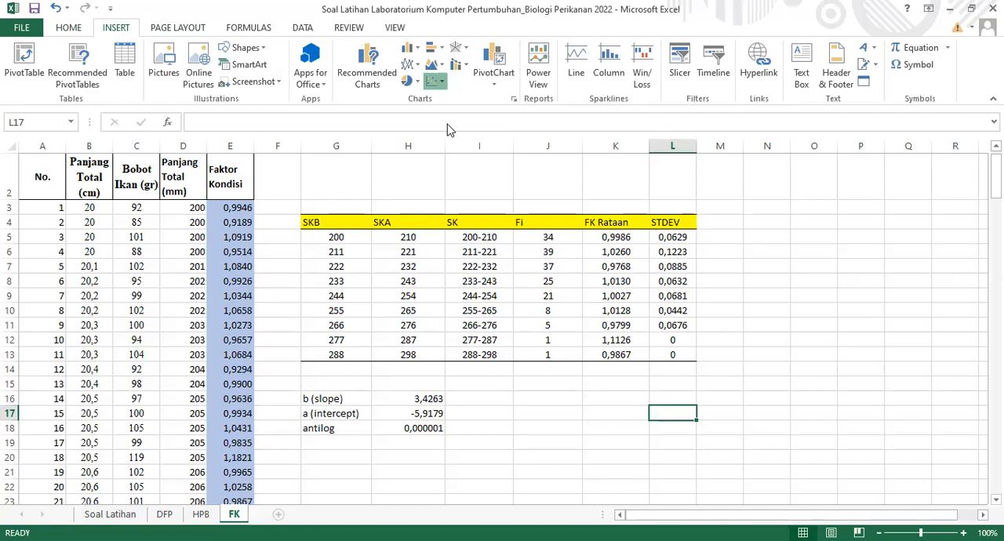
{"action": "left_click_drag", "start_coordinate": [529, 339], "coordinate": [537, 420]}
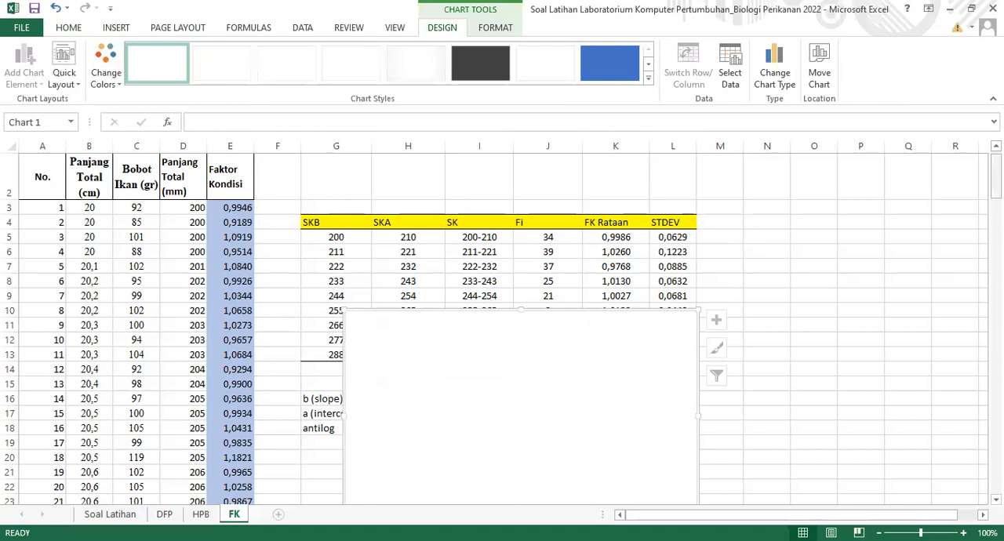
{"action": "scroll", "coordinate": [603, 258], "scroll_direction": "down", "scroll_amount": 5}
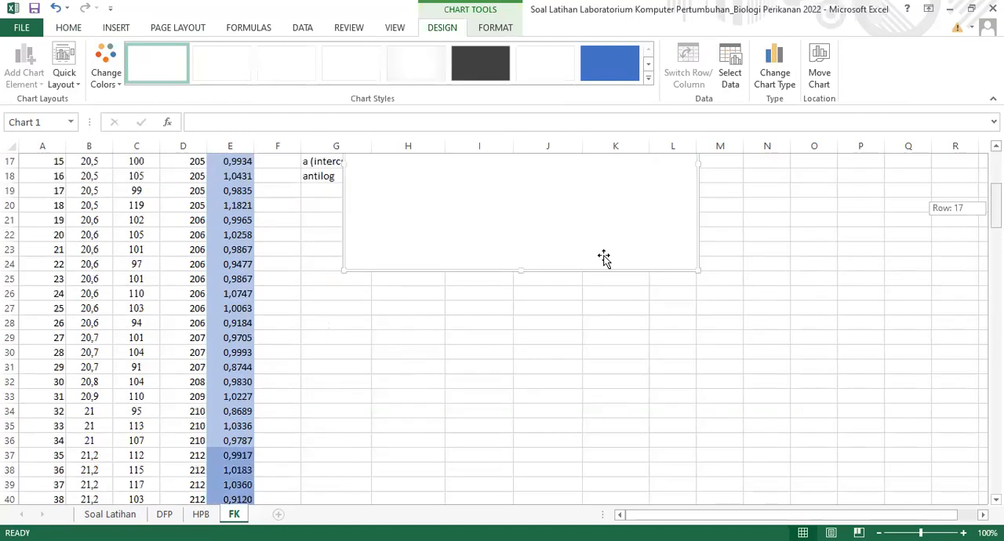
{"action": "scroll", "coordinate": [603, 258], "scroll_direction": "up", "scroll_amount": 1}
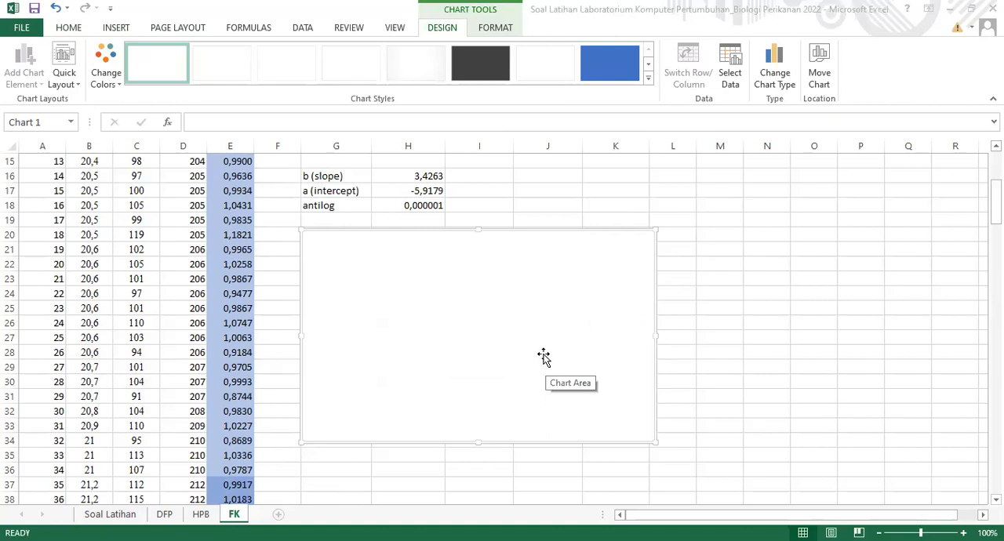
Add a data series named FK TOTAL to the empty scatter chart
{"action": "left_click", "coordinate": [543, 356]}
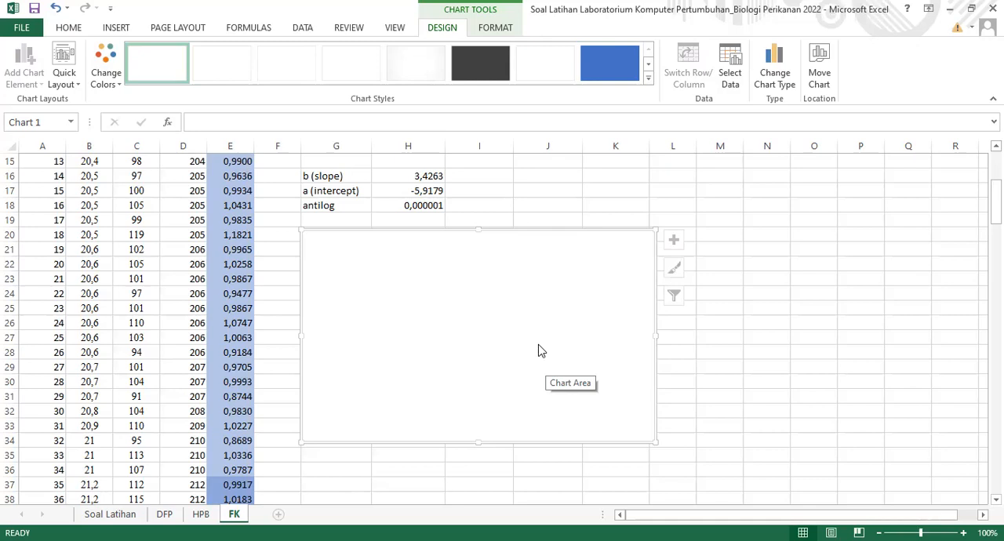
{"action": "right_click", "coordinate": [539, 351]}
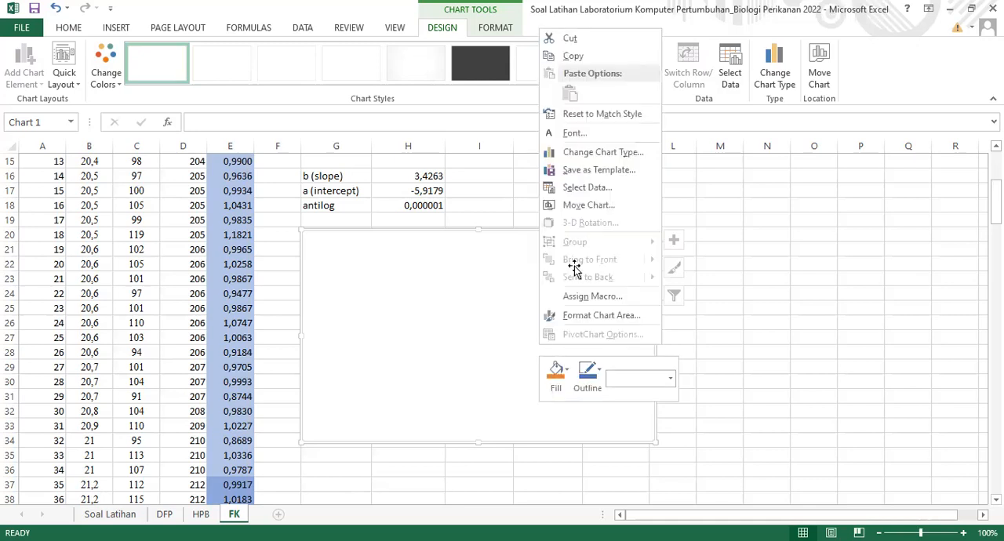
{"action": "left_click", "coordinate": [513, 374]}
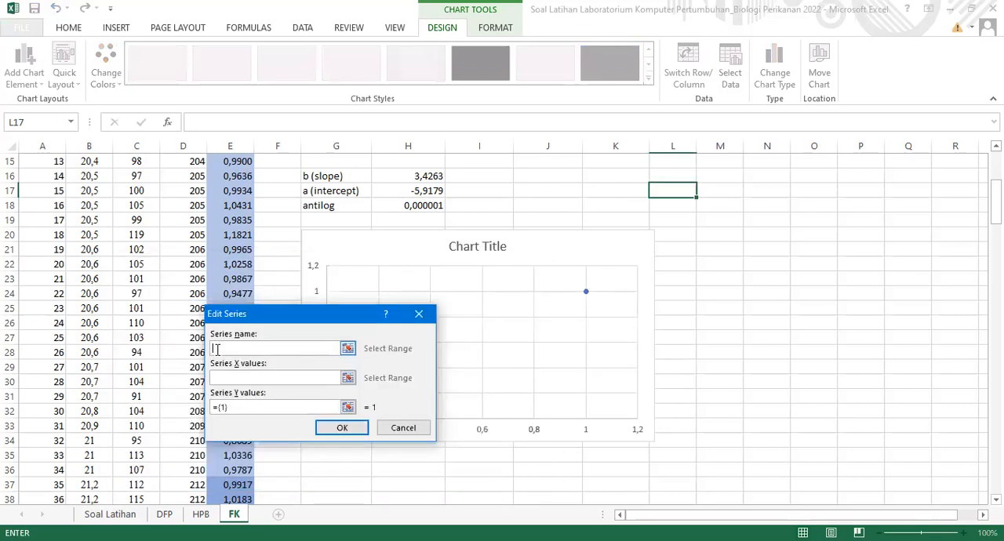
{"action": "type", "text": "FK TOTAL"}
Set the X values of the FK TOTAL series to the SK length classes in I5:I13
{"action": "left_click", "coordinate": [223, 378]}
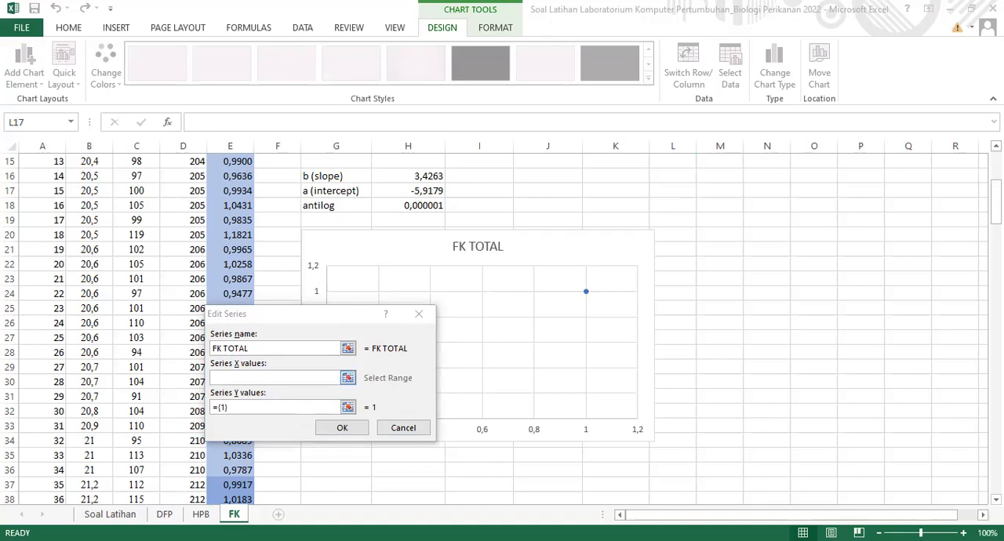
{"action": "left_click", "coordinate": [348, 378]}
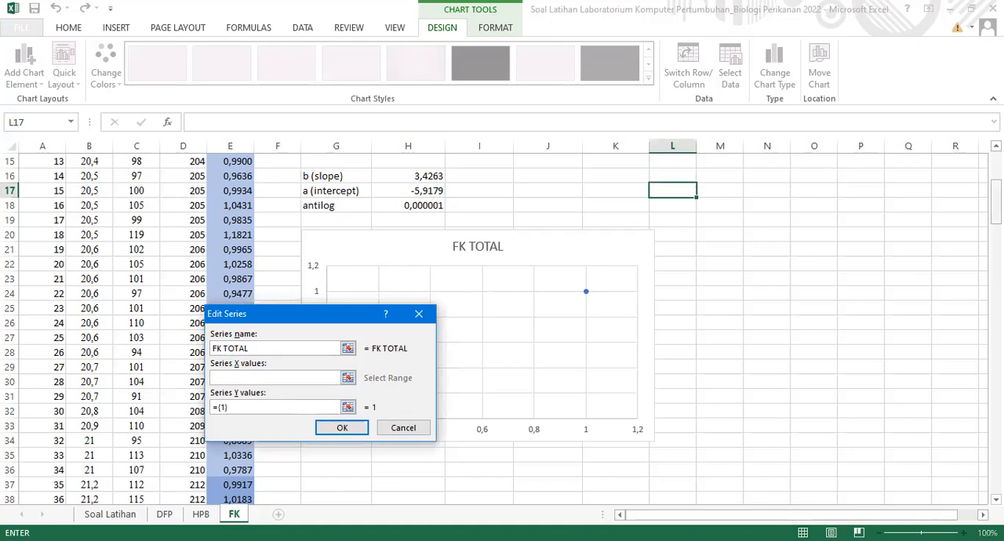
{"action": "scroll", "coordinate": [400, 245], "scroll_direction": "up", "scroll_amount": 5}
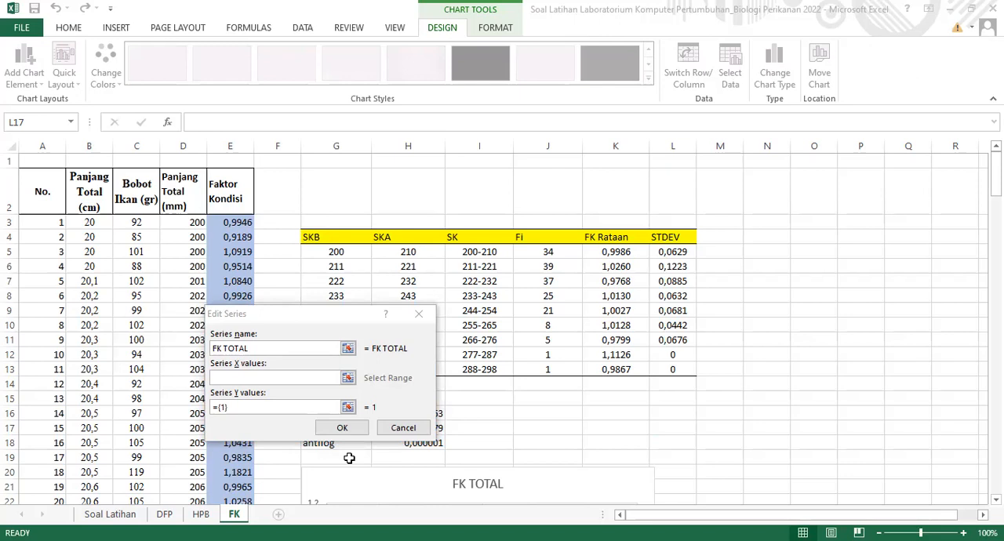
{"action": "left_click", "coordinate": [218, 380]}
{"action": "left_click_drag", "start_coordinate": [466, 254], "coordinate": [468, 365]}
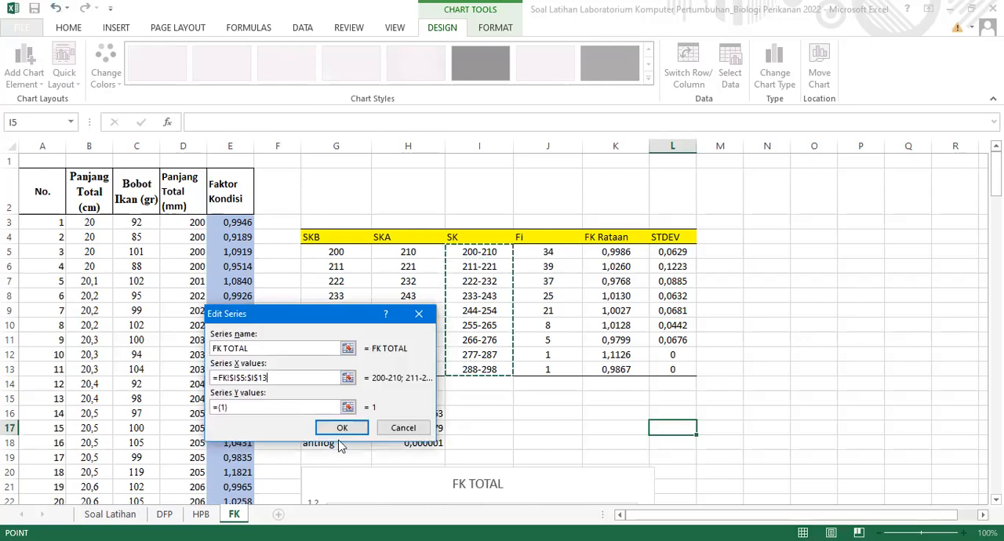
Set the Y values of the FK TOTAL series to the FK Rataan values in K5:K13 and apply the data source
{"action": "left_click", "coordinate": [230, 406]}
{"action": "key", "text": "BackSpace"}
{"action": "key", "text": "BackSpace"}
{"action": "key", "text": "BackSpace"}
{"action": "key", "text": "BackSpace"}
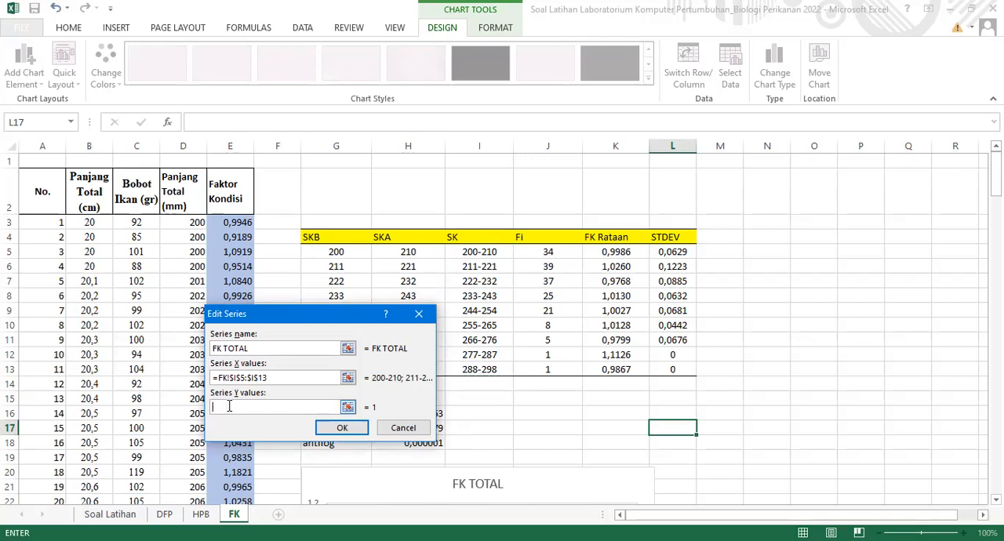
{"action": "left_click_drag", "start_coordinate": [609, 252], "coordinate": [614, 310]}
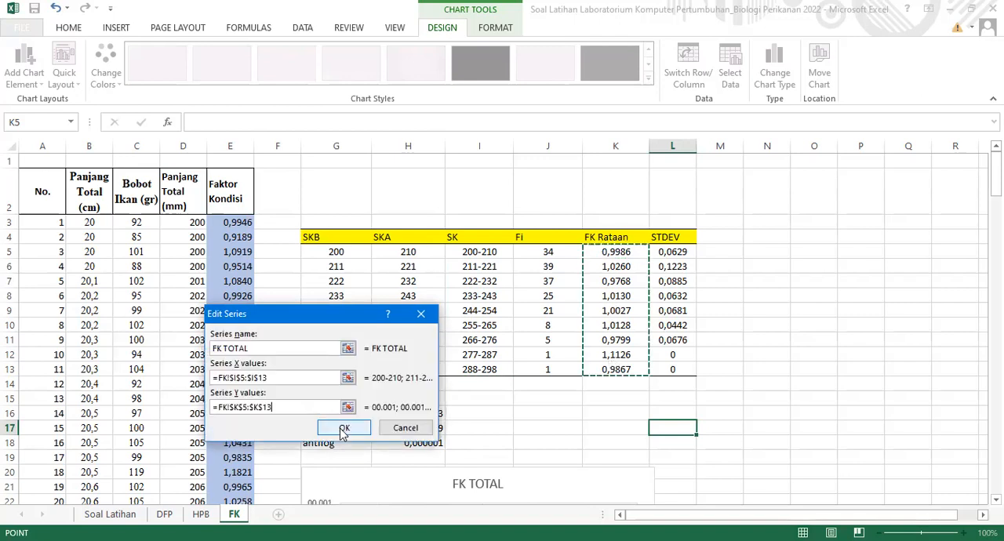
{"action": "left_click", "coordinate": [343, 429]}
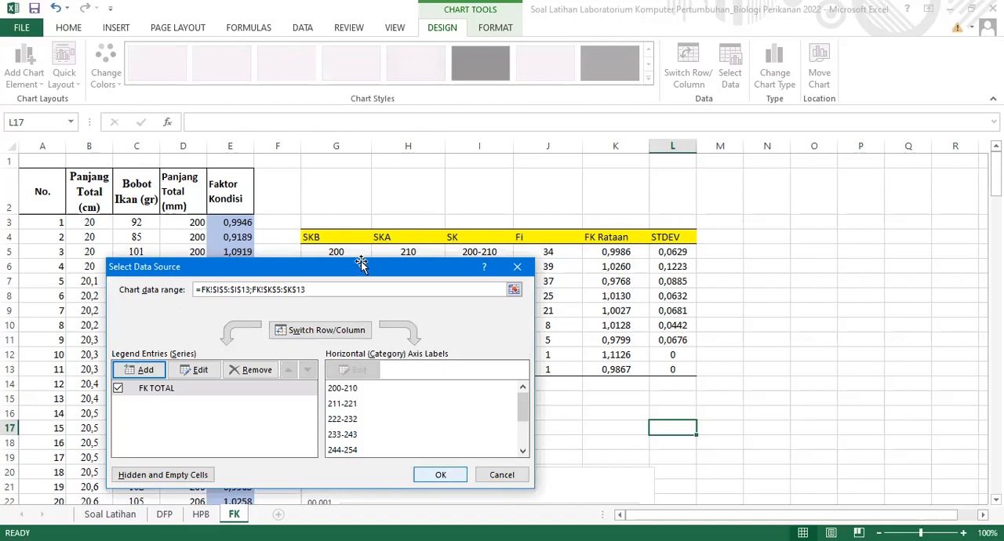
{"action": "key", "text": "Return"}
{"action": "scroll", "coordinate": [332, 251], "scroll_direction": "down", "scroll_amount": 5}
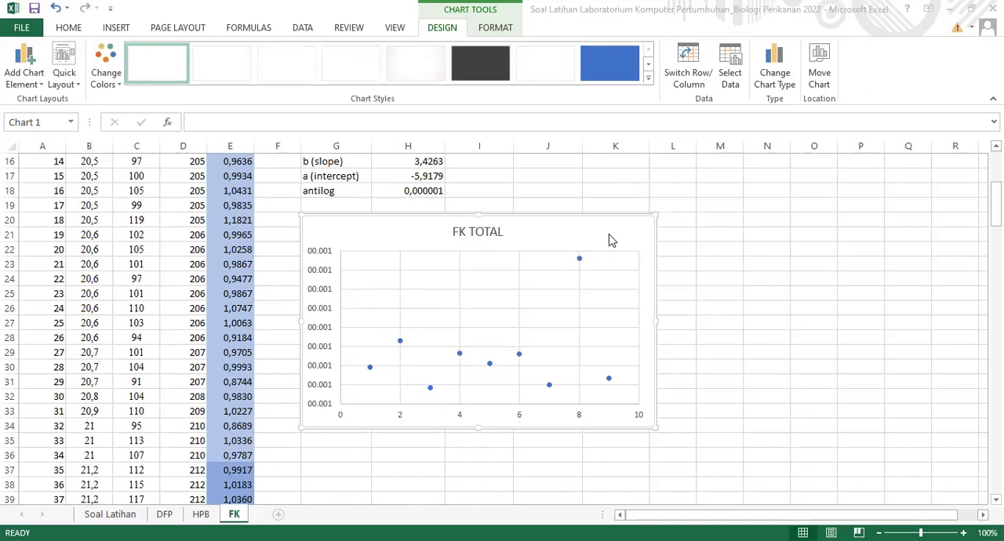
Add axis titles to the FK TOTAL chart and remove its gridlines
{"action": "left_click", "coordinate": [668, 231]}
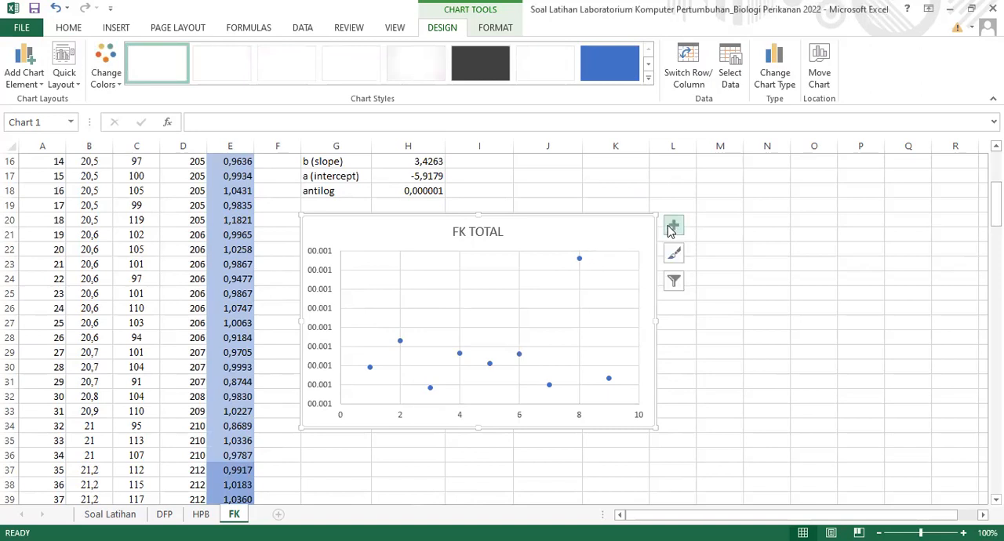
{"action": "left_click", "coordinate": [673, 228]}
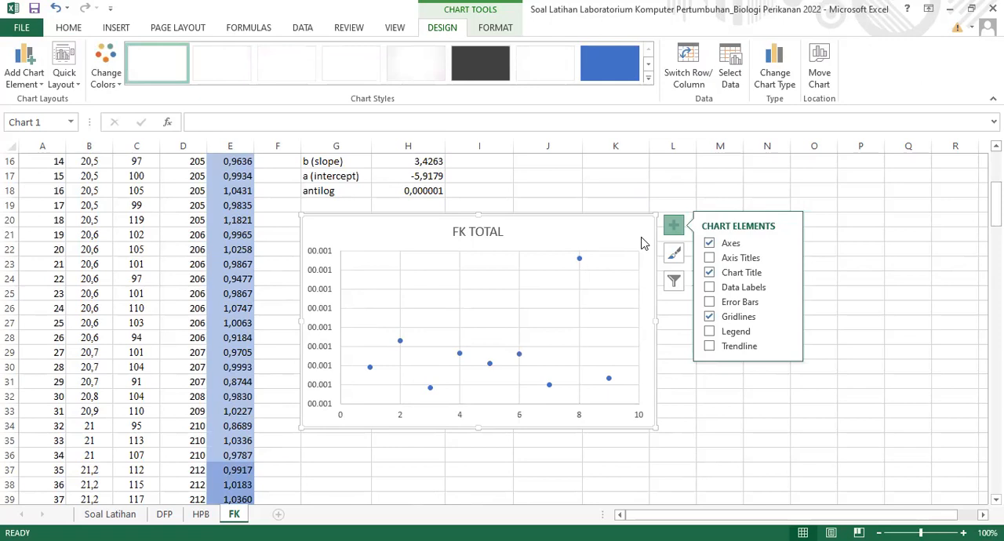
{"action": "left_click", "coordinate": [709, 258]}
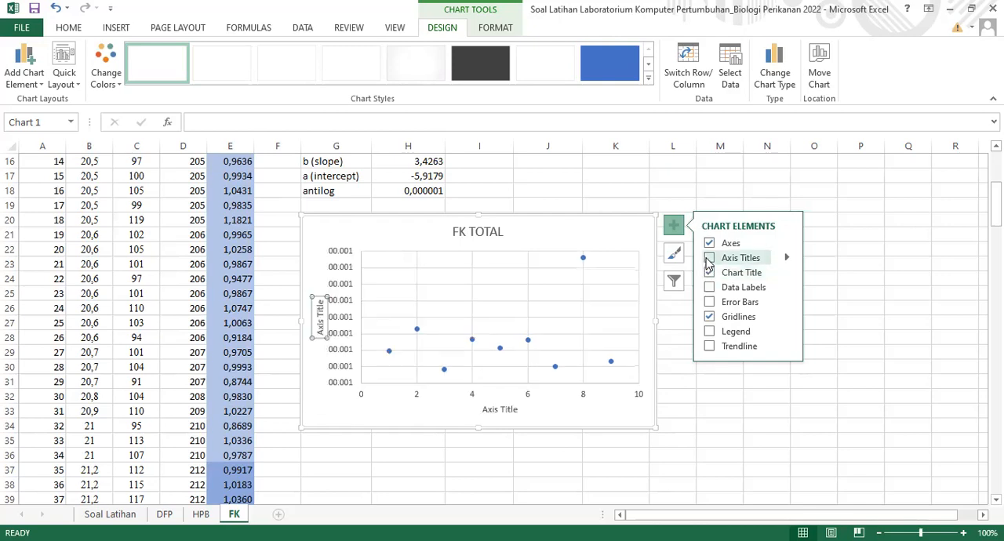
{"action": "left_click", "coordinate": [707, 259]}
{"action": "left_click", "coordinate": [710, 318]}
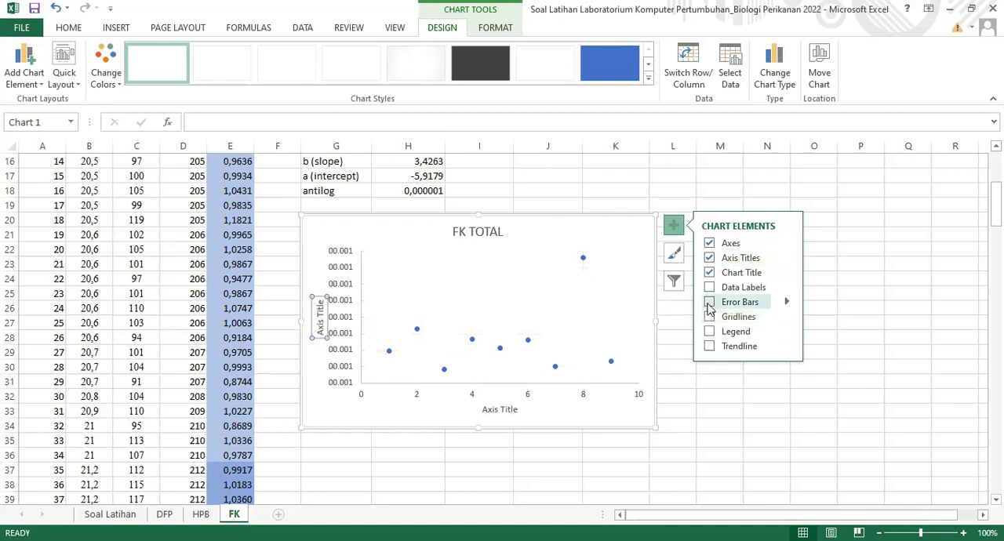
Add error bars to the FK TOTAL chart and delete the horizontal ones
{"action": "left_click", "coordinate": [709, 303]}
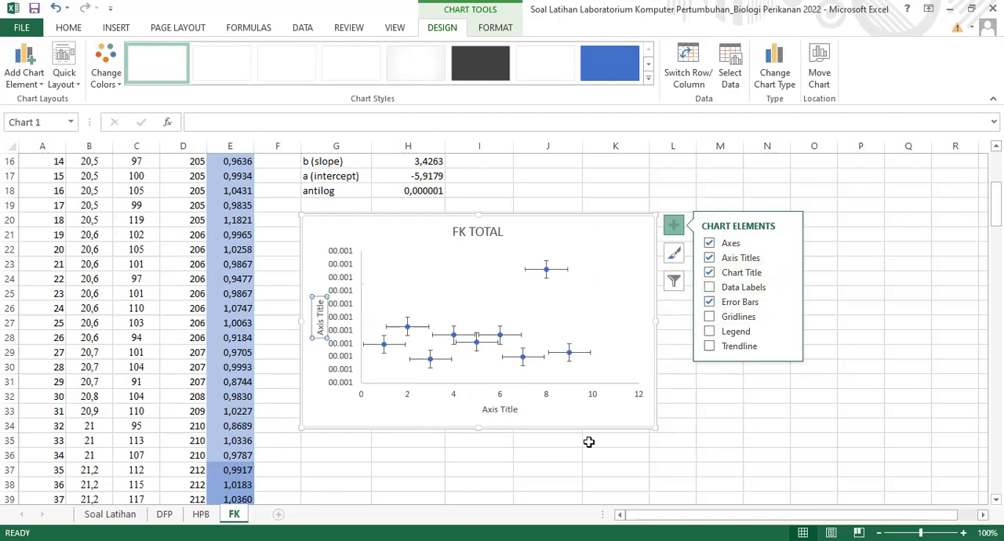
{"action": "left_click", "coordinate": [516, 360]}
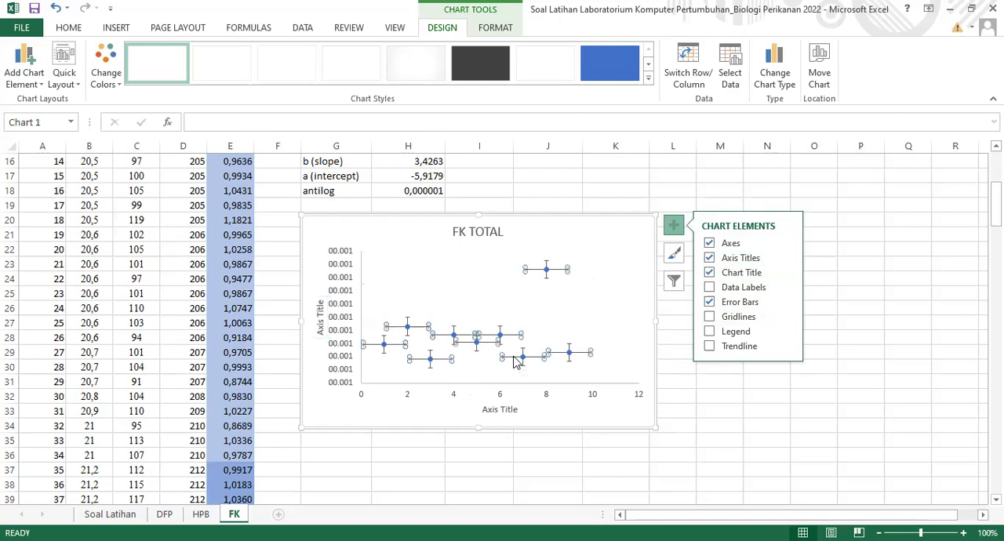
{"action": "key", "text": "Delete"}
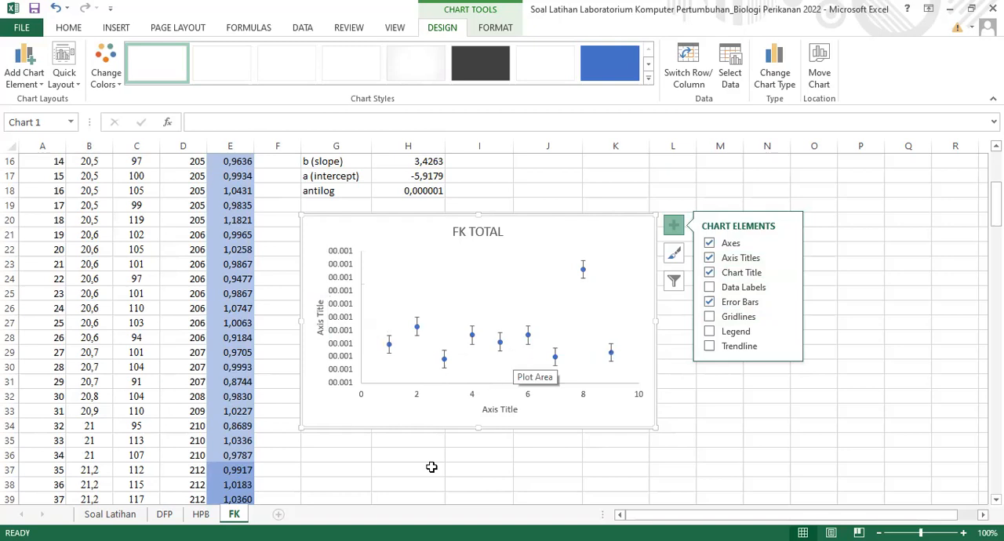
{"action": "key", "text": "alt+Tab"}
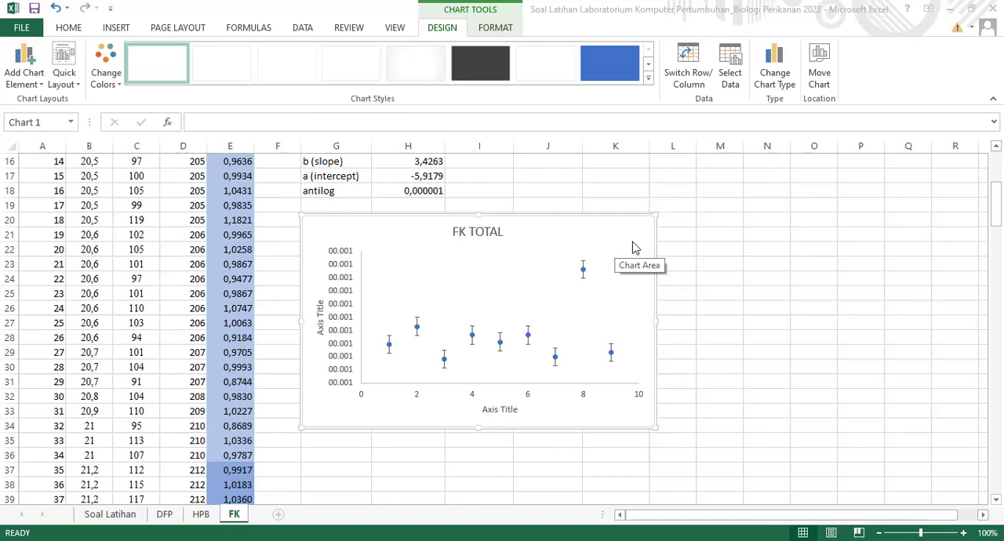
Switch the vertical error bars to a custom error amount and use the STDEV values in L5:L13 as the positive error value
{"action": "left_click", "coordinate": [674, 226]}
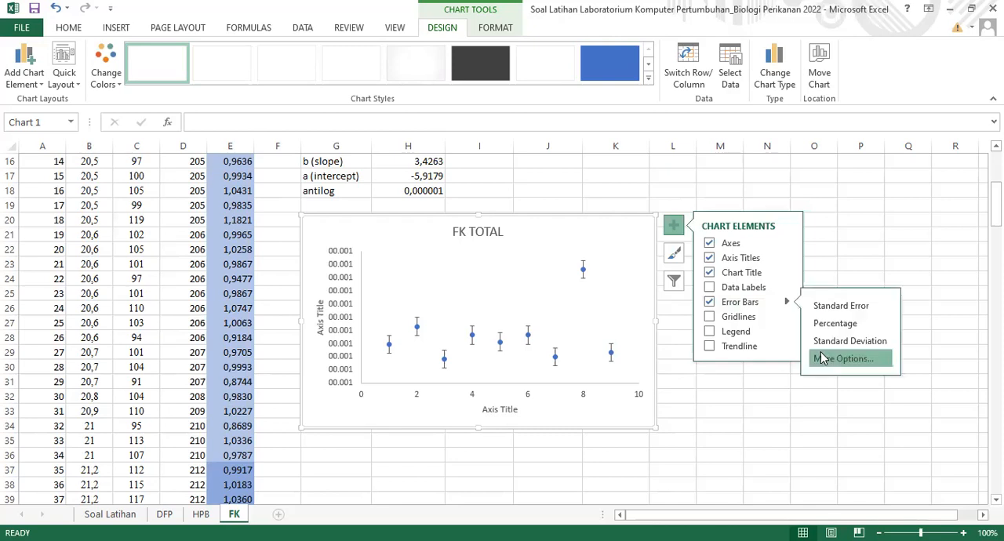
{"action": "left_click", "coordinate": [821, 358]}
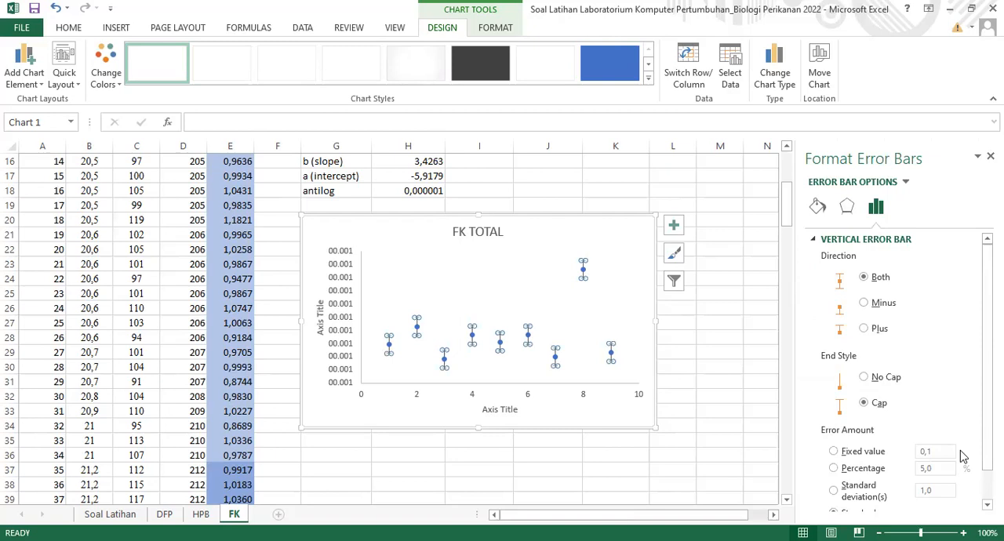
{"action": "scroll", "coordinate": [964, 457], "scroll_direction": "down", "scroll_amount": 1}
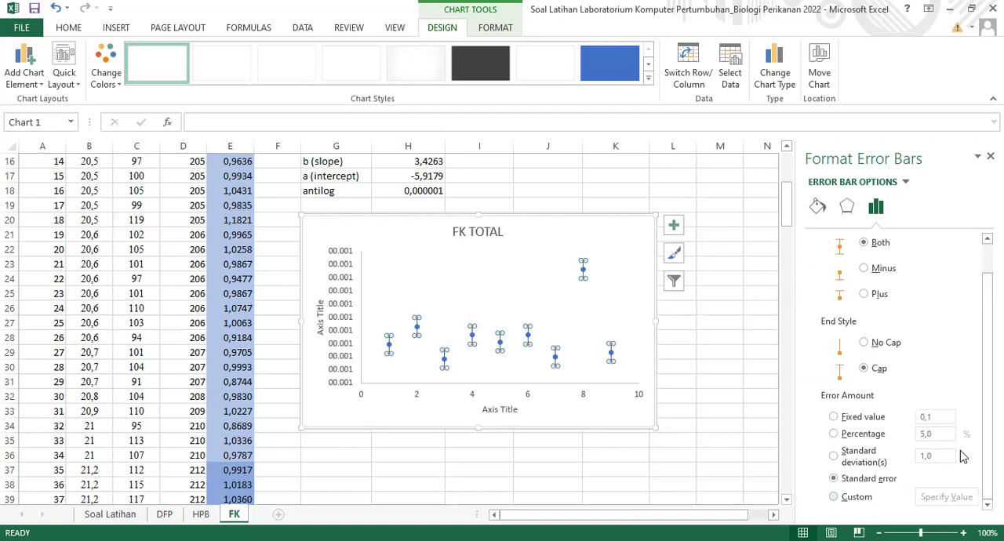
{"action": "left_click", "coordinate": [834, 496]}
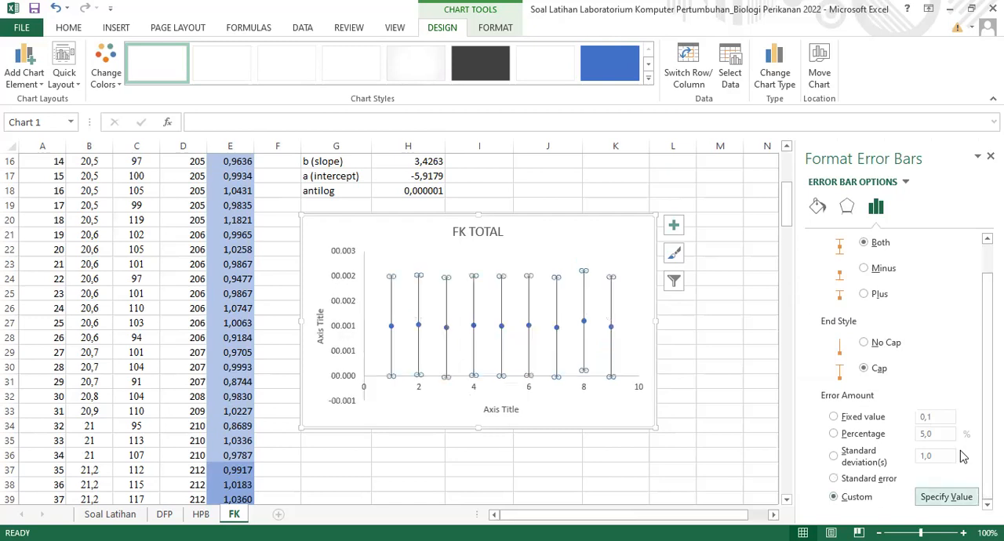
{"action": "left_click", "coordinate": [946, 496]}
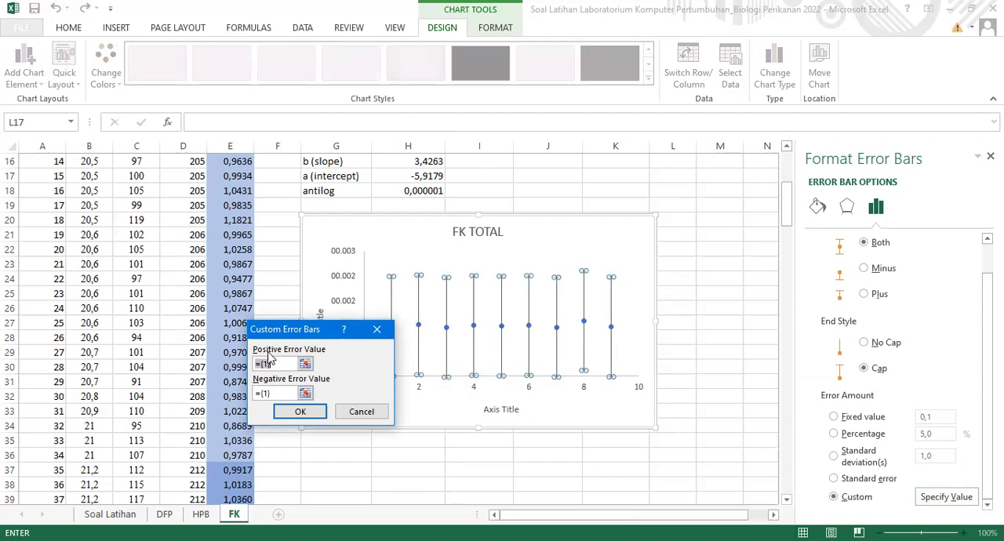
{"action": "key", "text": "BackSpace"}
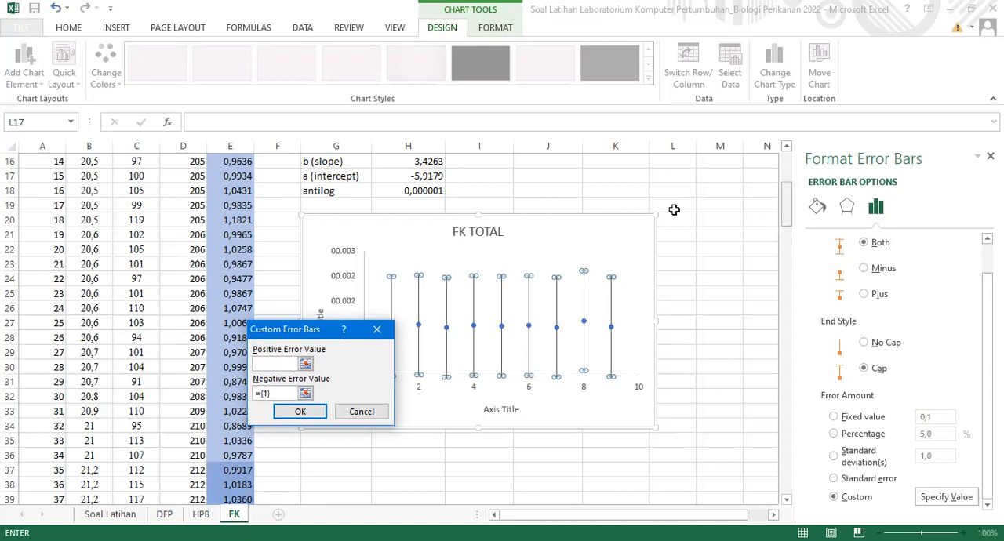
{"action": "scroll", "coordinate": [667, 202], "scroll_direction": "up", "scroll_amount": 4}
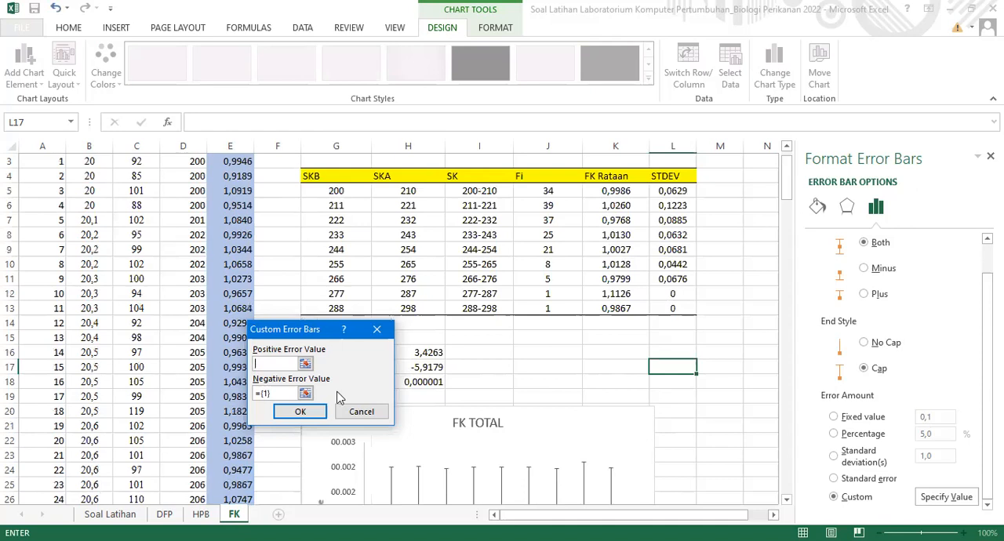
Set the negative error value to the STDEV range L5:L13 and apply the custom error bars
{"action": "left_click_drag", "start_coordinate": [274, 392], "coordinate": [252, 391]}
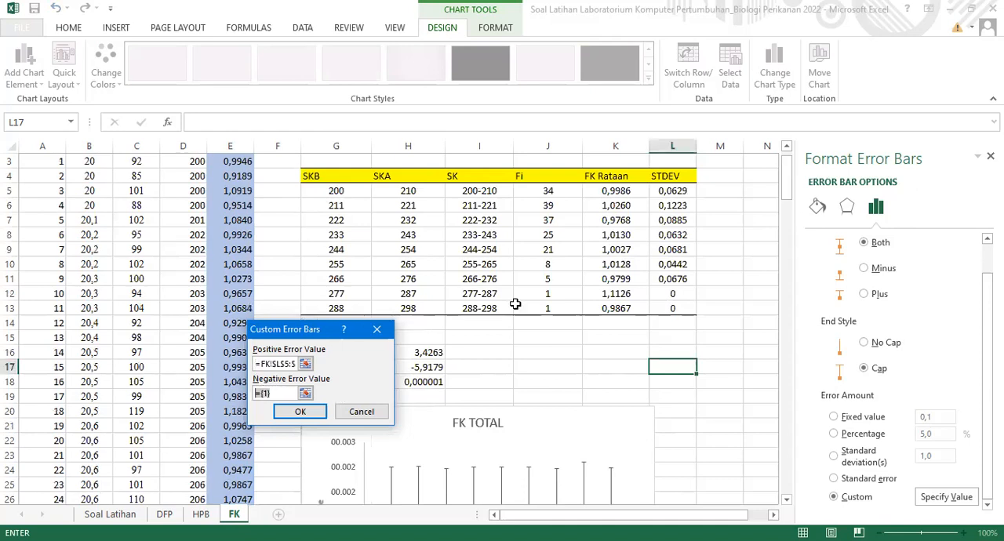
{"action": "key", "text": "BackSpace"}
{"action": "left_click", "coordinate": [672, 190]}
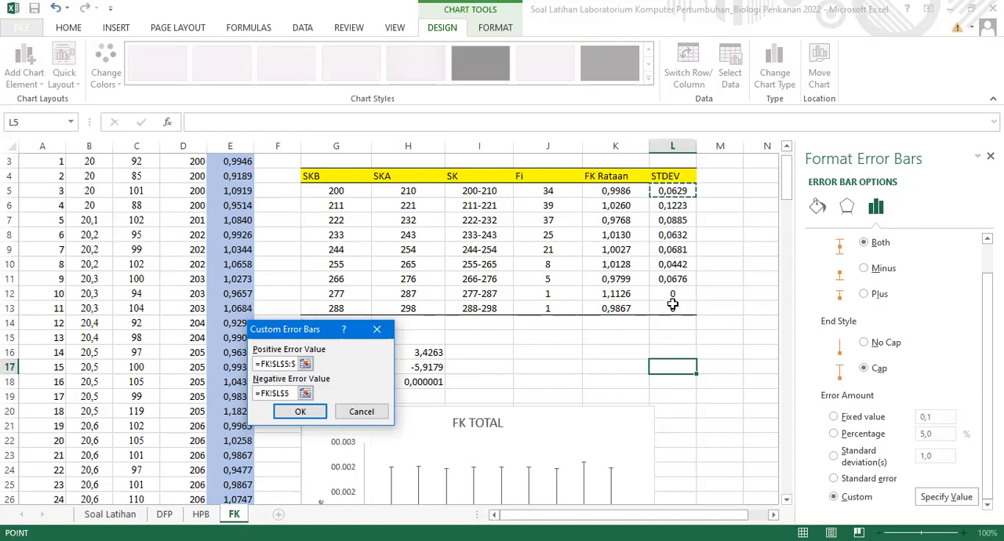
{"action": "key", "text": "ctrl+shift+Down"}
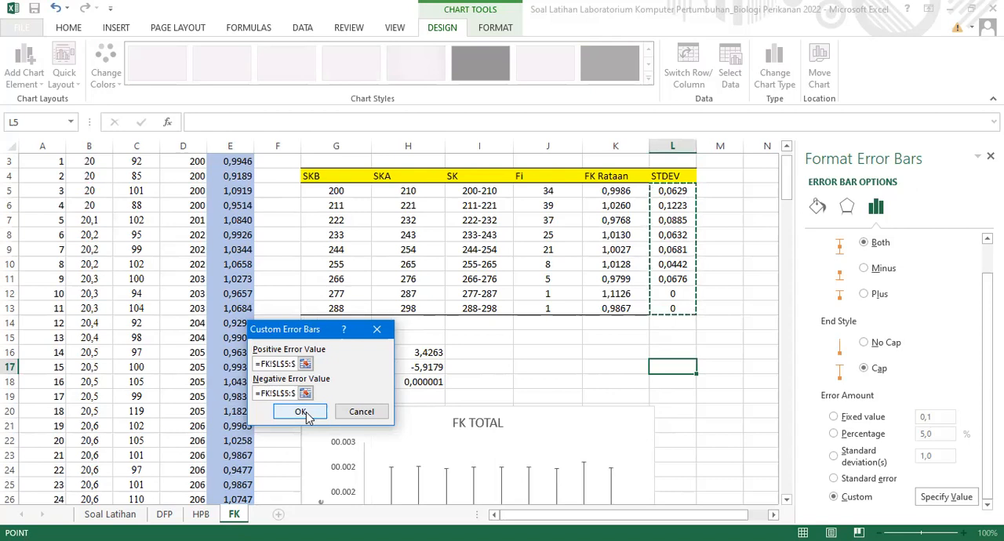
{"action": "left_click", "coordinate": [305, 413]}
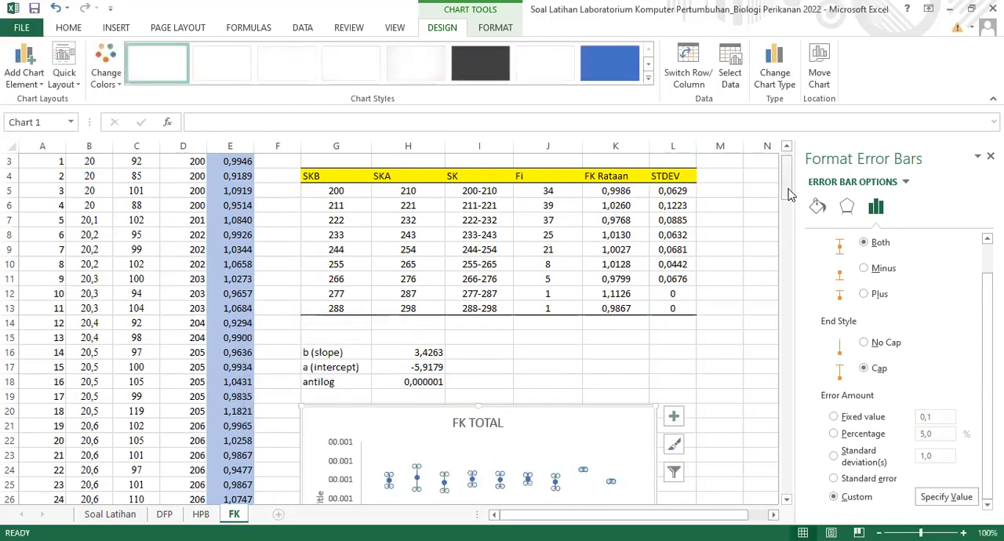
{"action": "left_click_drag", "start_coordinate": [790, 194], "coordinate": [790, 202]}
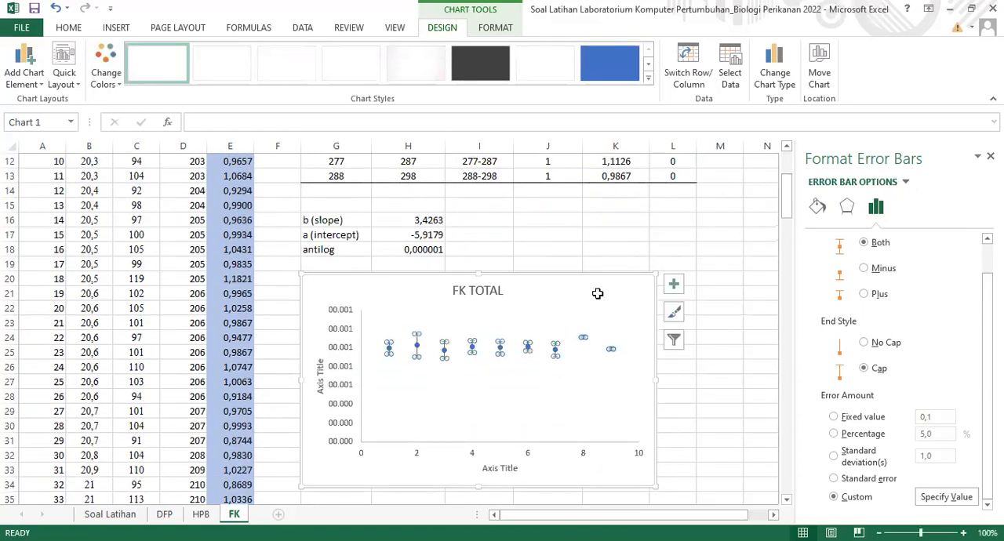
{"action": "key", "text": "Escape"}
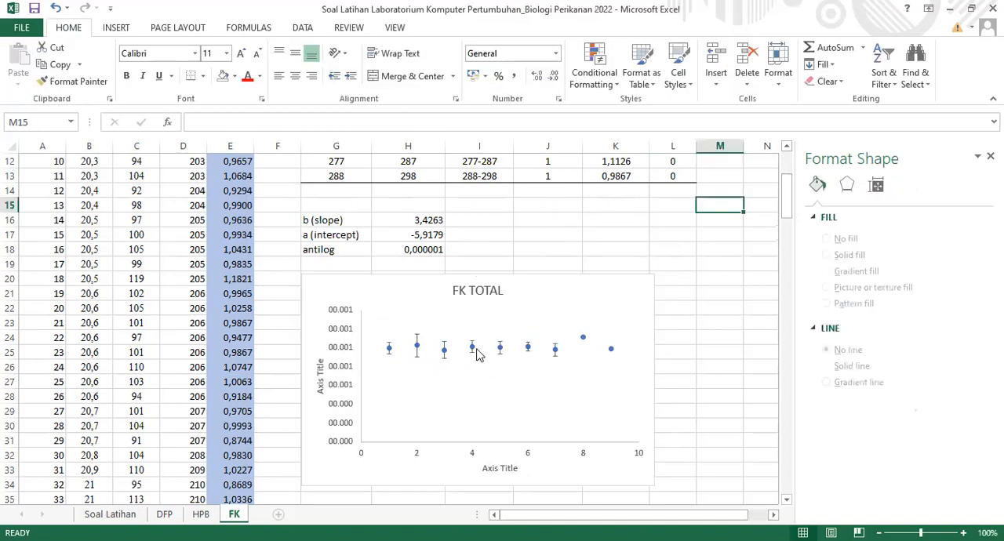
Change the number format of the FK TOTAL chart's vertical axis to Number with 4 decimal places
{"action": "left_click", "coordinate": [350, 391]}
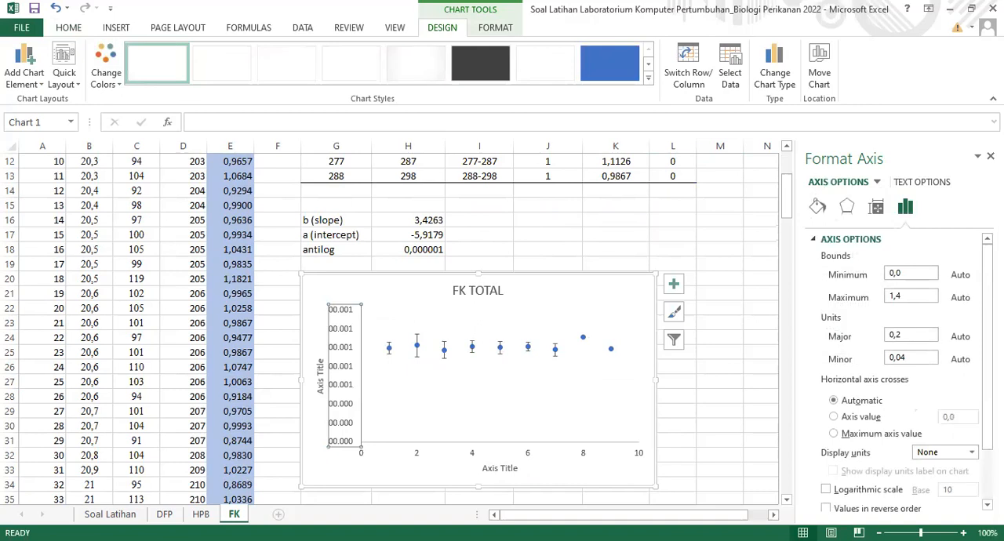
{"action": "scroll", "coordinate": [894, 369], "scroll_direction": "down", "scroll_amount": 2}
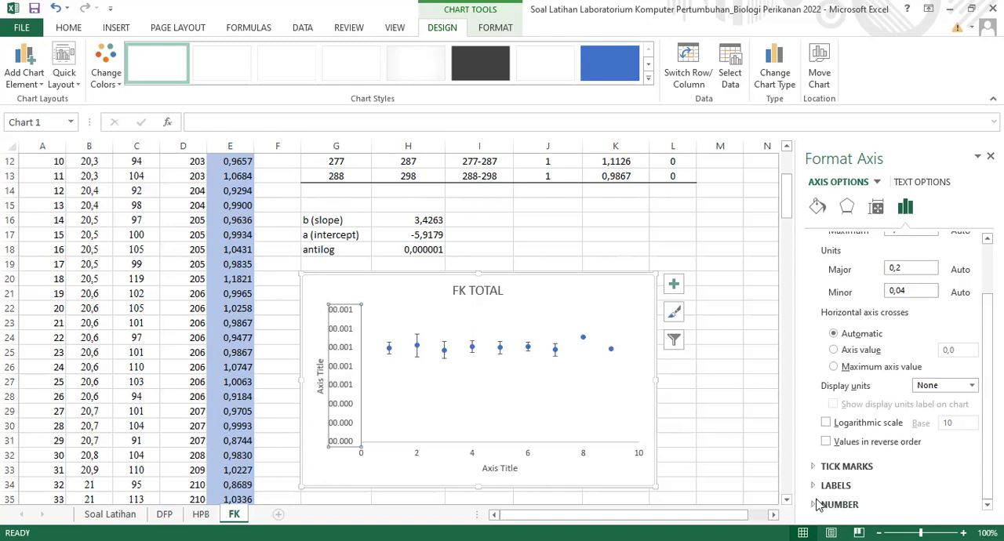
{"action": "left_click", "coordinate": [818, 504]}
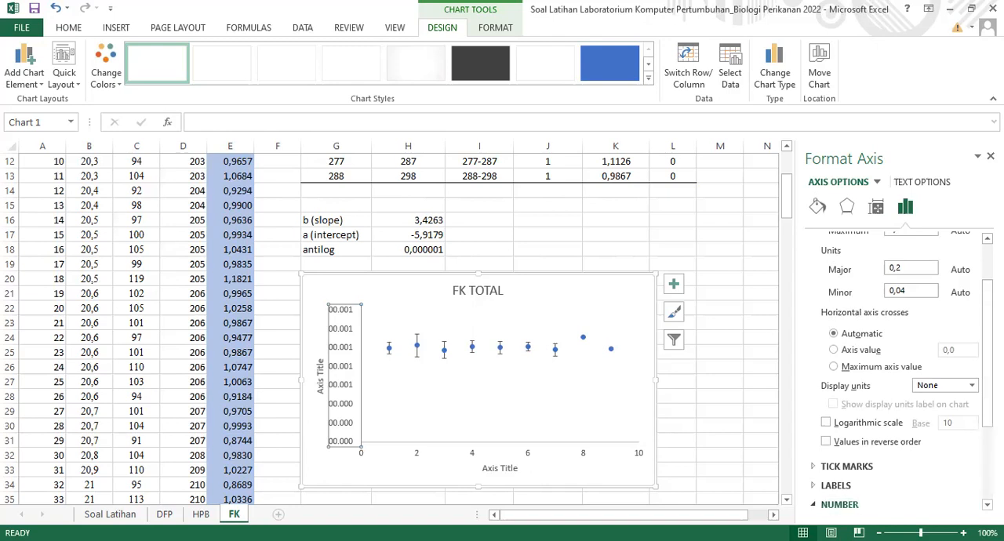
{"action": "left_click", "coordinate": [987, 505]}
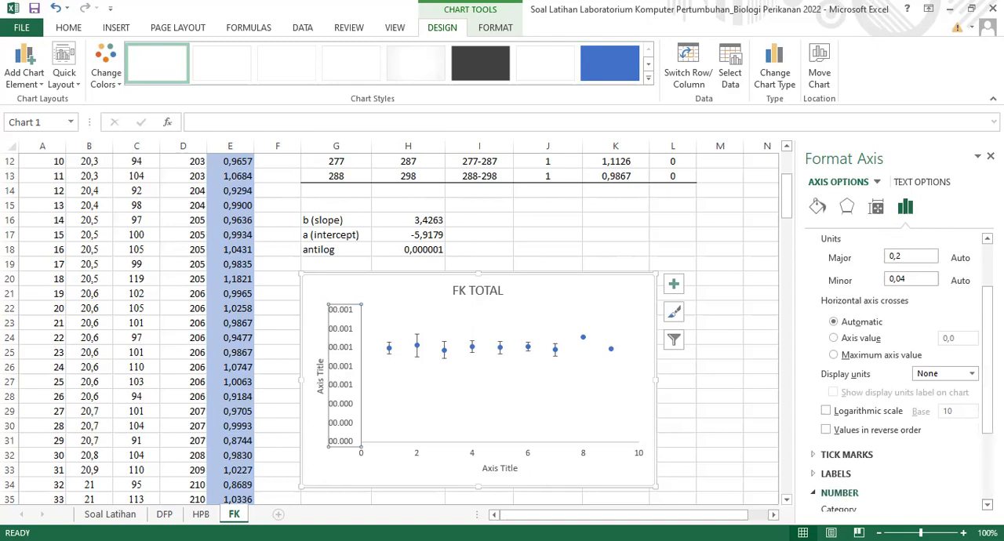
{"action": "left_click", "coordinate": [988, 505]}
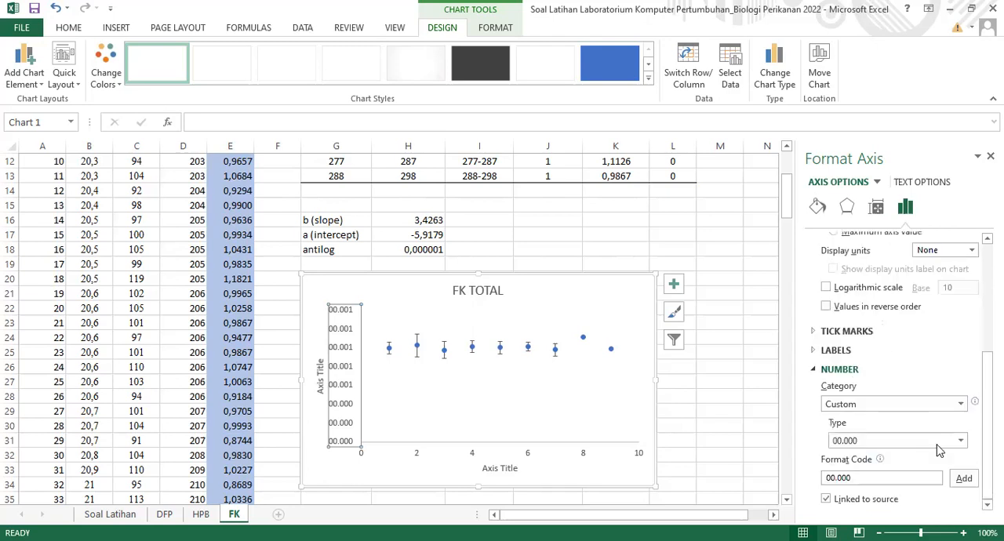
{"action": "left_click", "coordinate": [962, 441]}
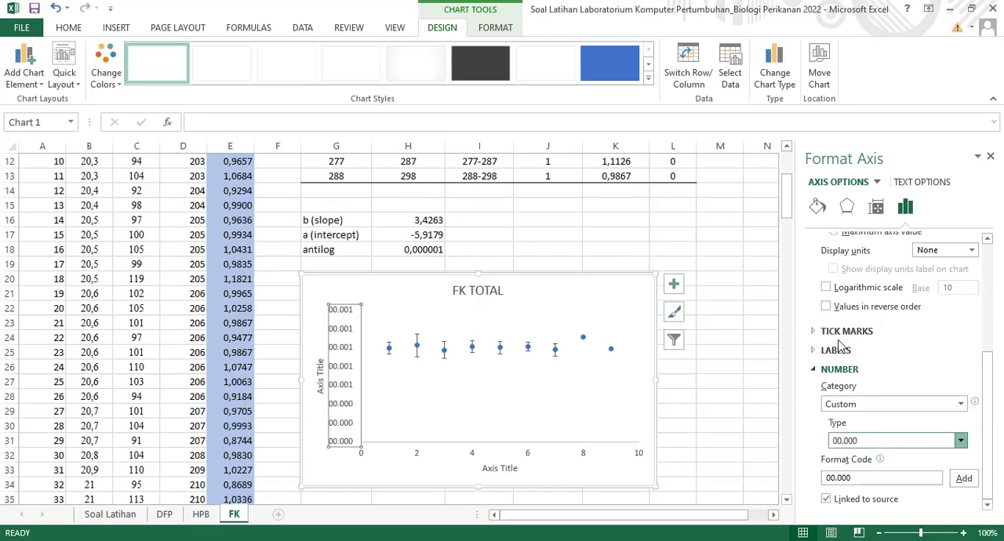
{"action": "left_click", "coordinate": [967, 484]}
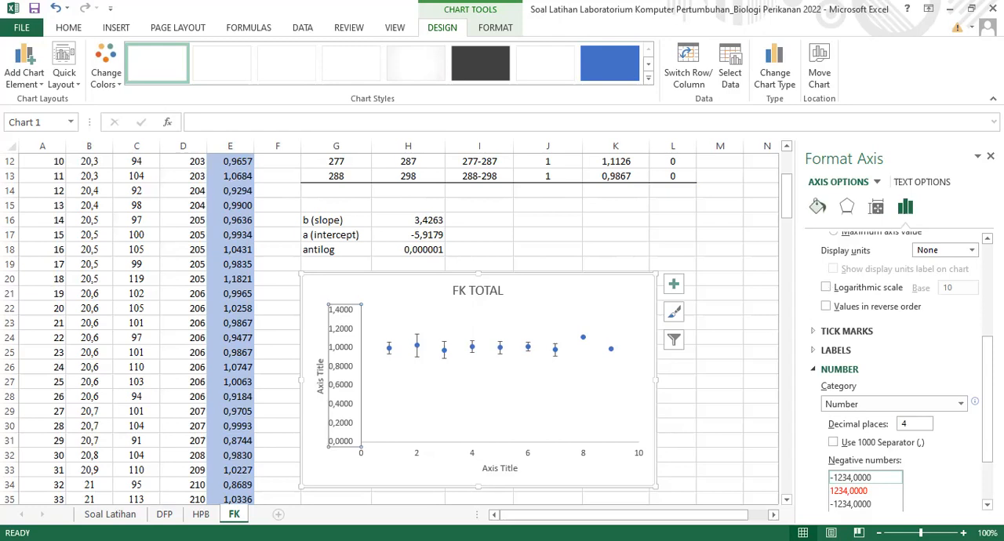
Give the vertical axis a solid black line with a width of 1 pt
{"action": "left_click", "coordinate": [817, 206]}
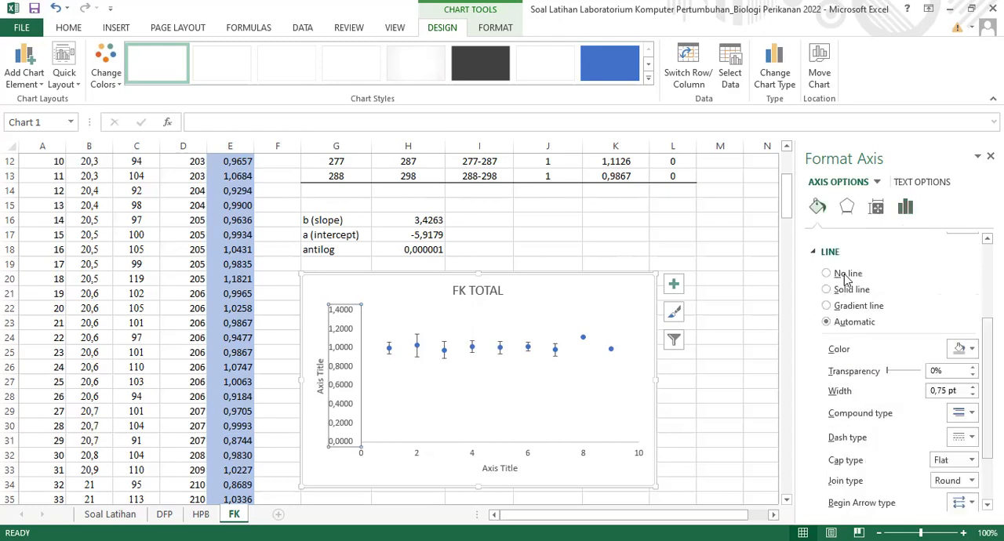
{"action": "scroll", "coordinate": [829, 262], "scroll_direction": "up", "scroll_amount": 3}
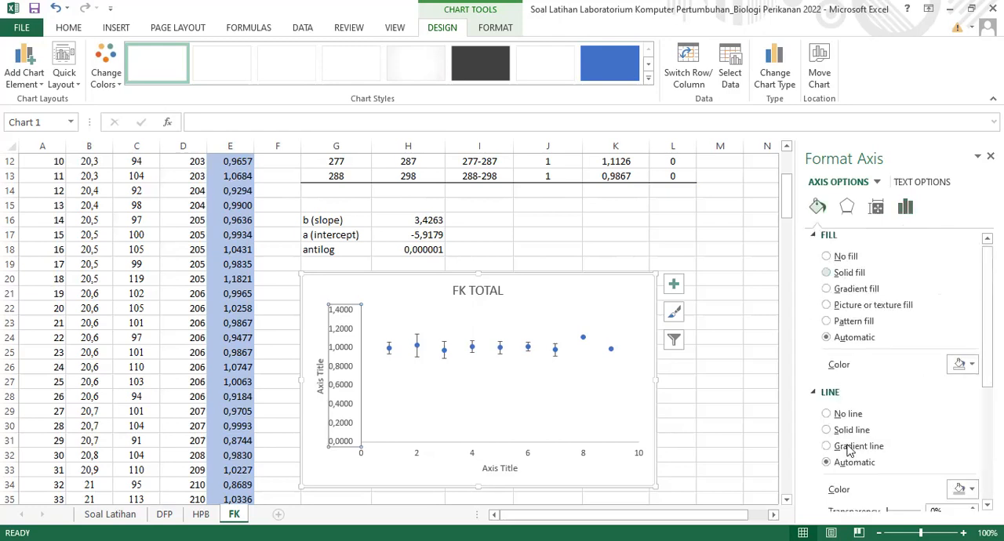
{"action": "left_click", "coordinate": [828, 430]}
{"action": "left_click", "coordinate": [972, 500]}
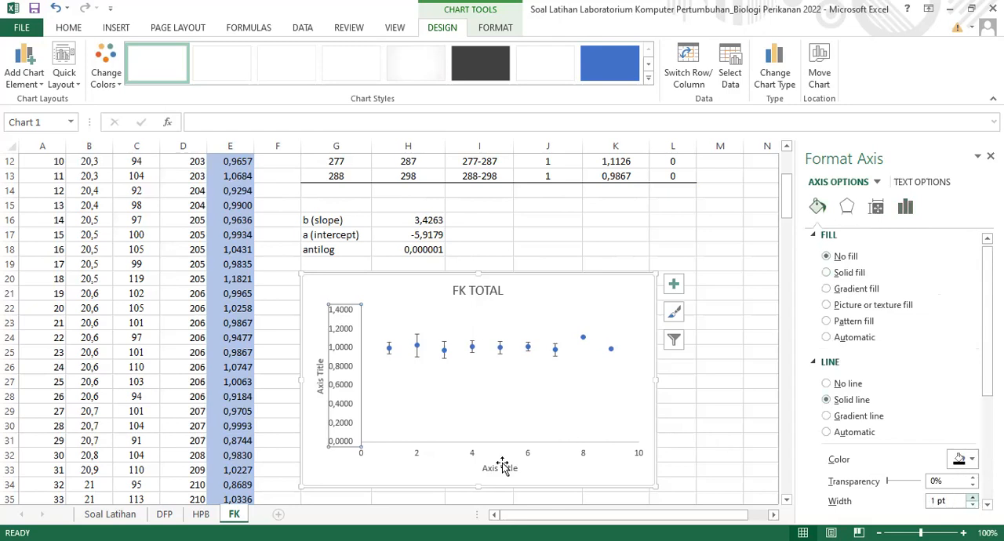
Give the horizontal axis a solid black line and increase its width
{"action": "left_click", "coordinate": [473, 454]}
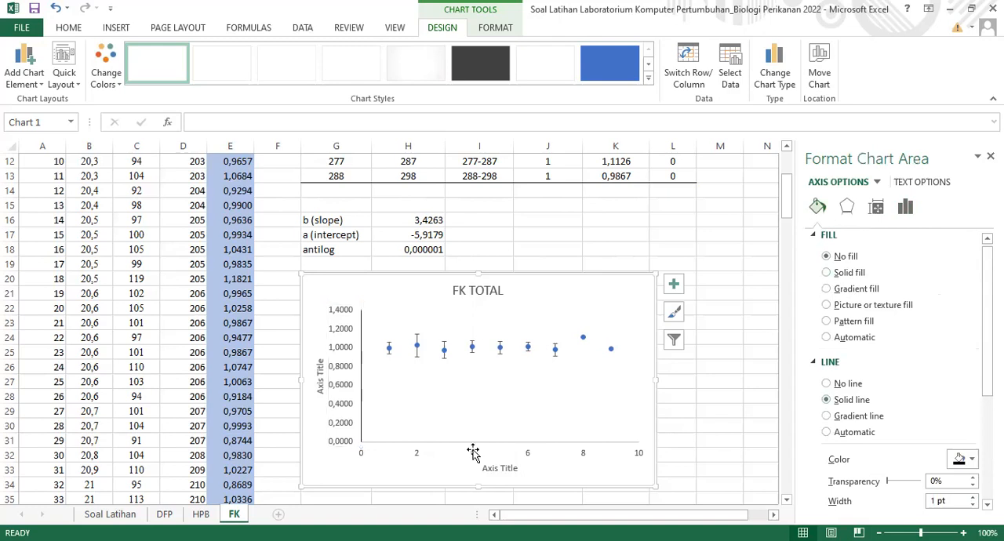
{"action": "left_click", "coordinate": [473, 453]}
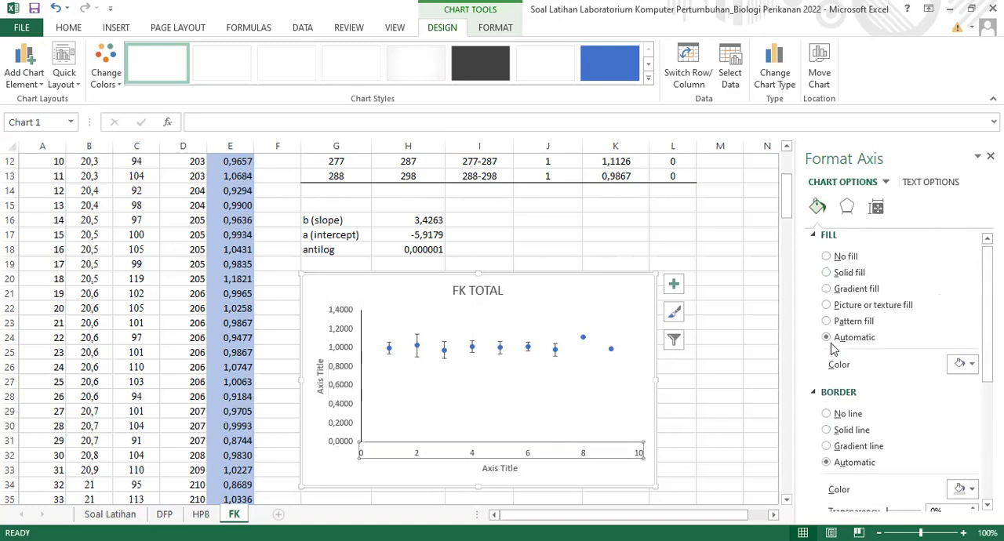
{"action": "left_click", "coordinate": [827, 257]}
{"action": "left_click", "coordinate": [827, 400]}
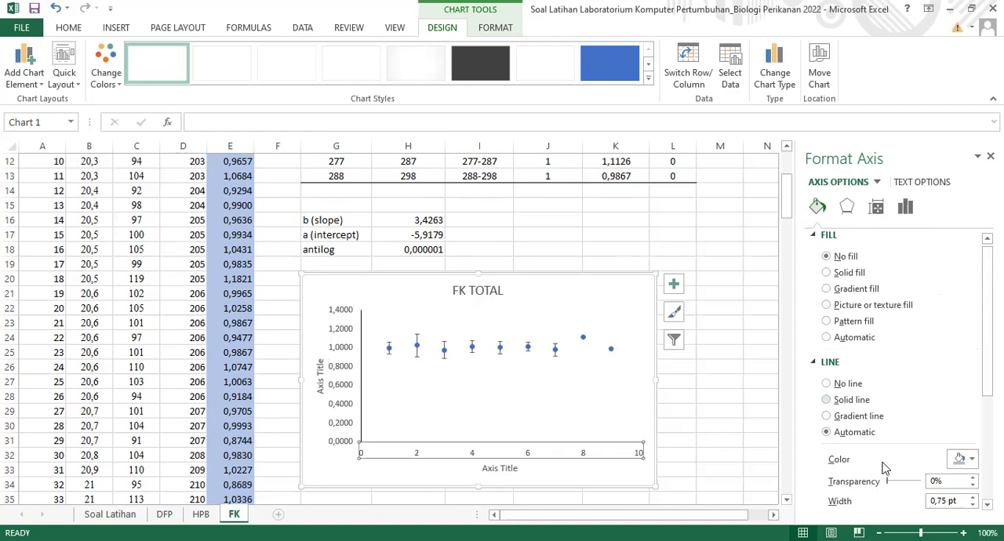
{"action": "left_click", "coordinate": [973, 497]}
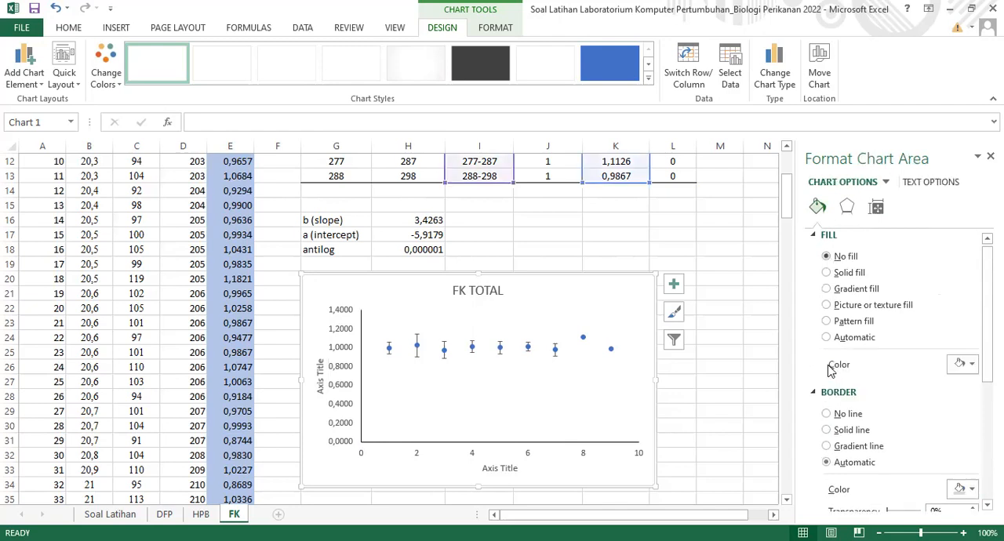
Remove the chart area's fill and border, and set the chart text to Times New Roman size 10
{"action": "left_click", "coordinate": [826, 384]}
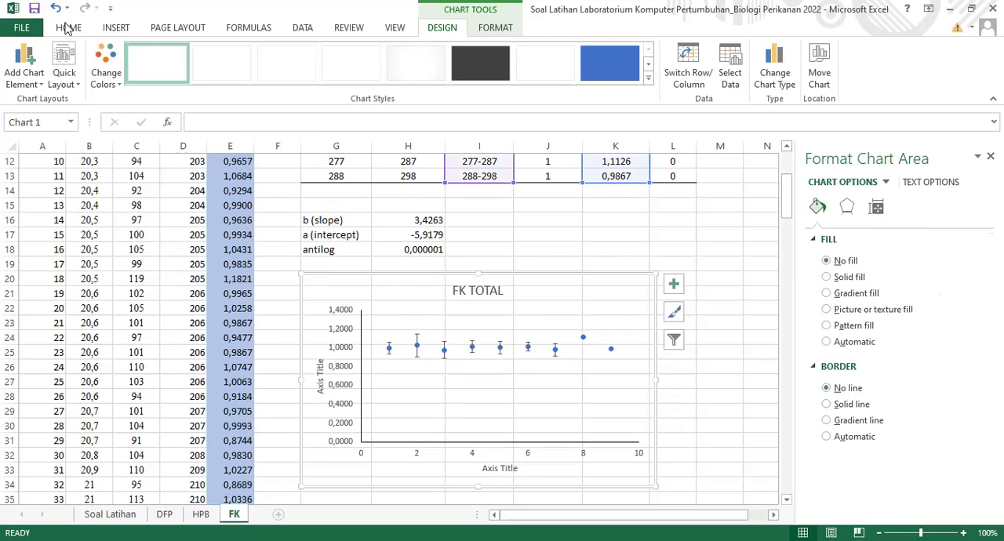
{"action": "left_click", "coordinate": [68, 28]}
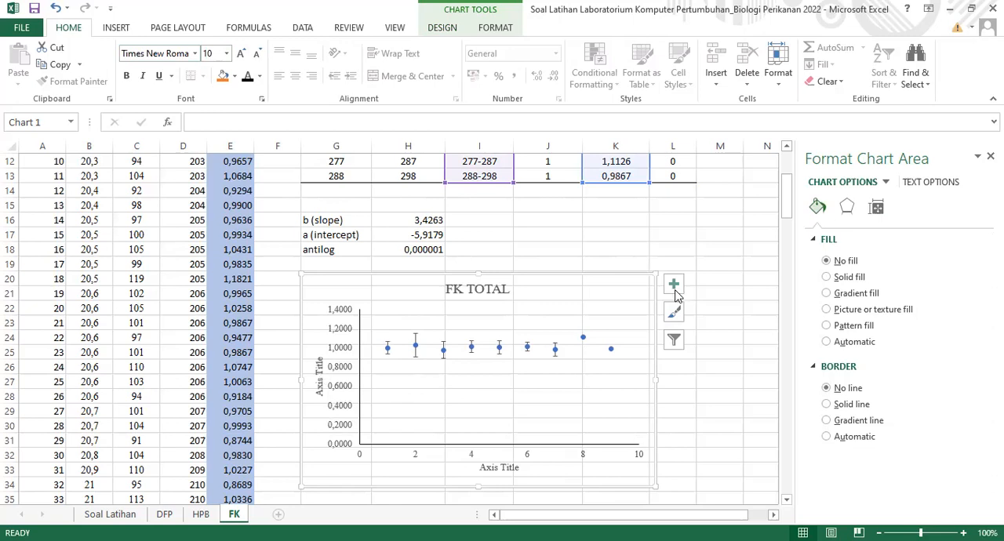
Remove the axis titles from the FK TOTAL chart and finish formatting it
{"action": "left_click", "coordinate": [711, 316]}
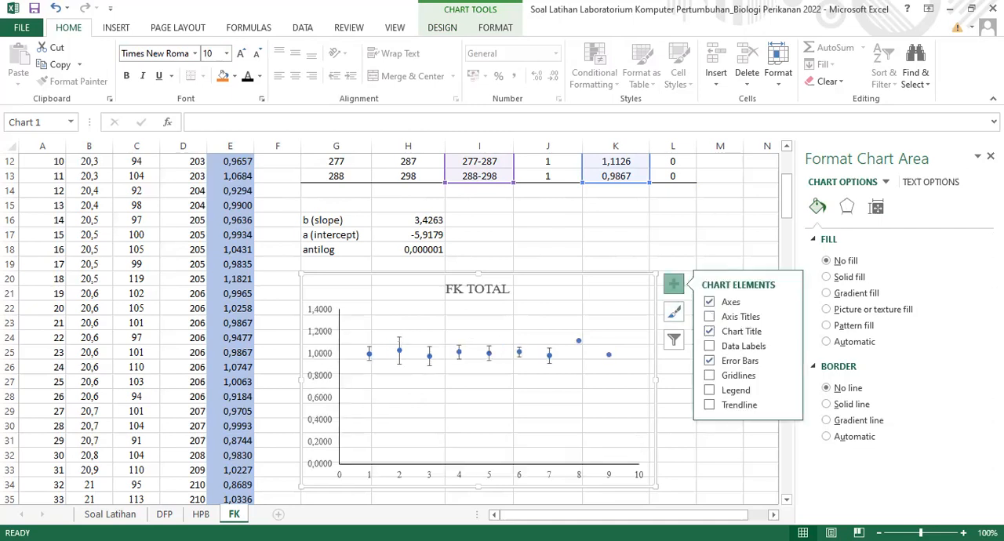
{"action": "left_click", "coordinate": [991, 156]}
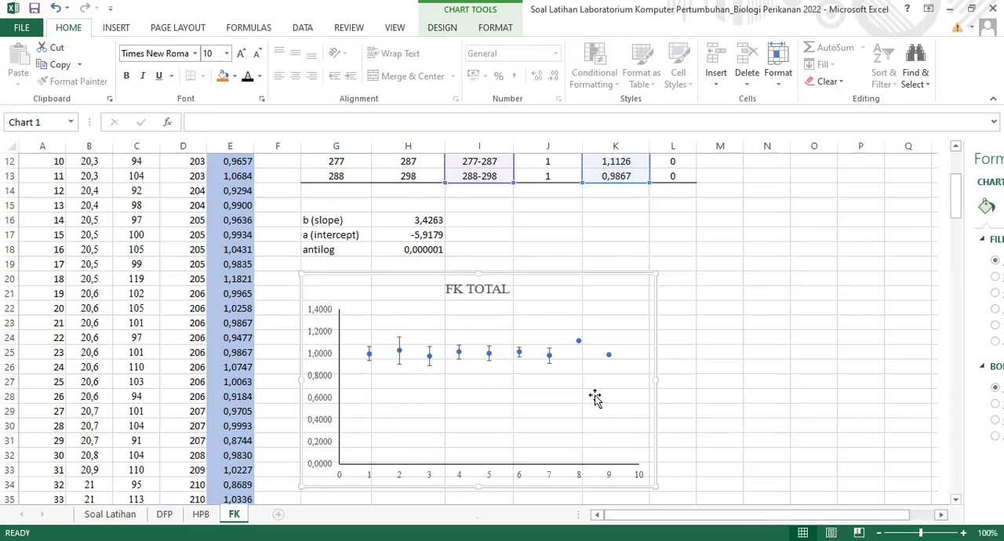
{"action": "key", "text": "Escape"}
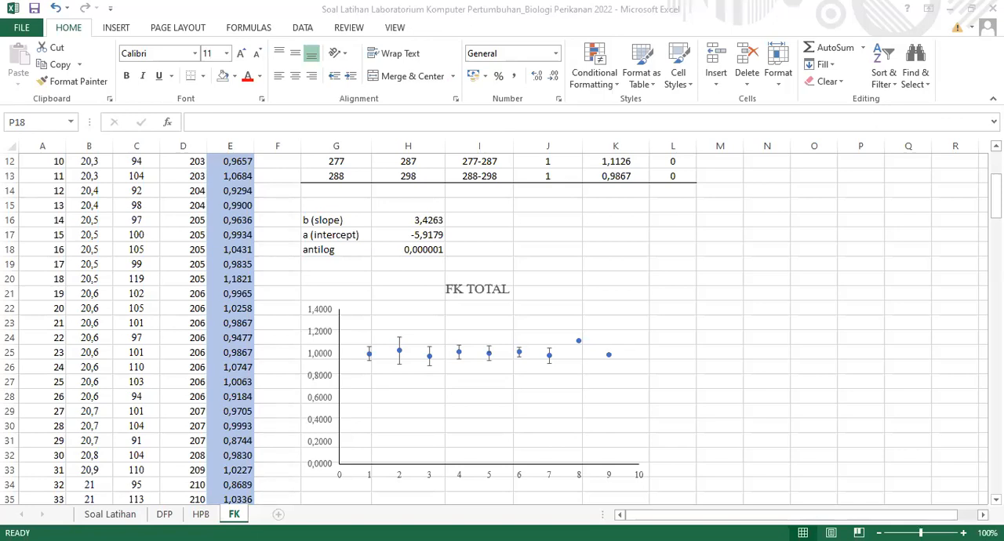
Fill the header row A2:E2 of the fish data table on the FK sheet with yellow
{"action": "key", "text": "alt+Tab"}
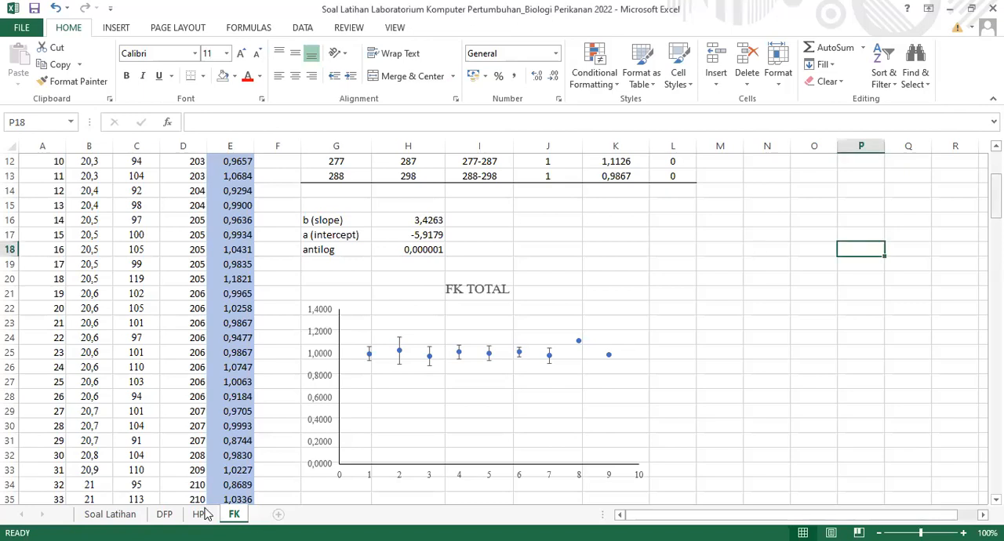
{"action": "scroll", "coordinate": [203, 514], "scroll_direction": "up", "scroll_amount": 4}
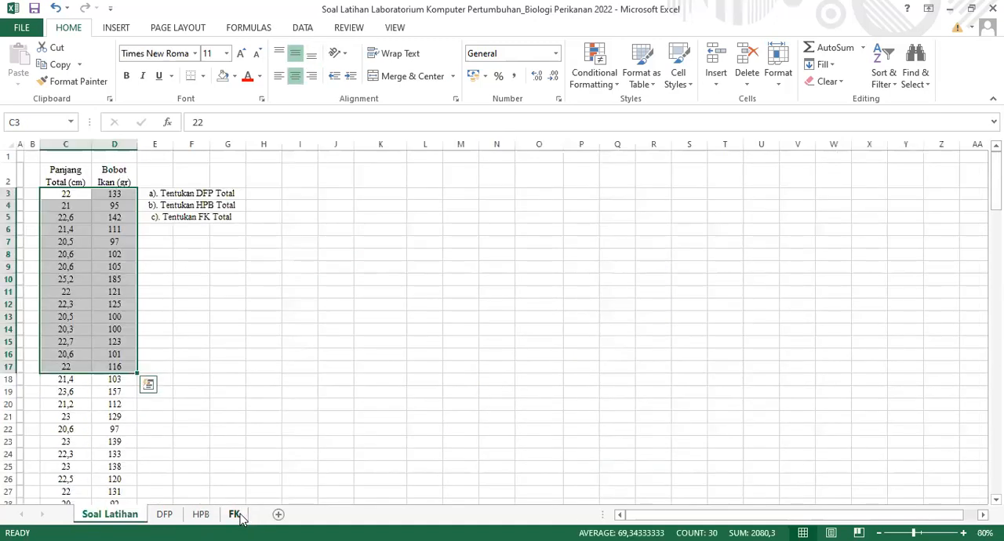
{"action": "left_click", "coordinate": [233, 514]}
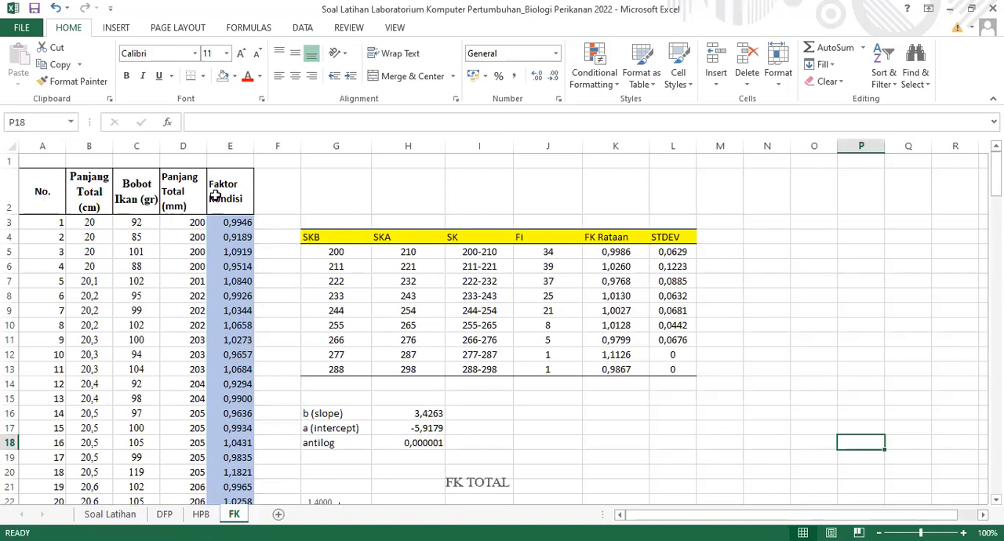
{"action": "left_click_drag", "start_coordinate": [44, 196], "coordinate": [215, 196]}
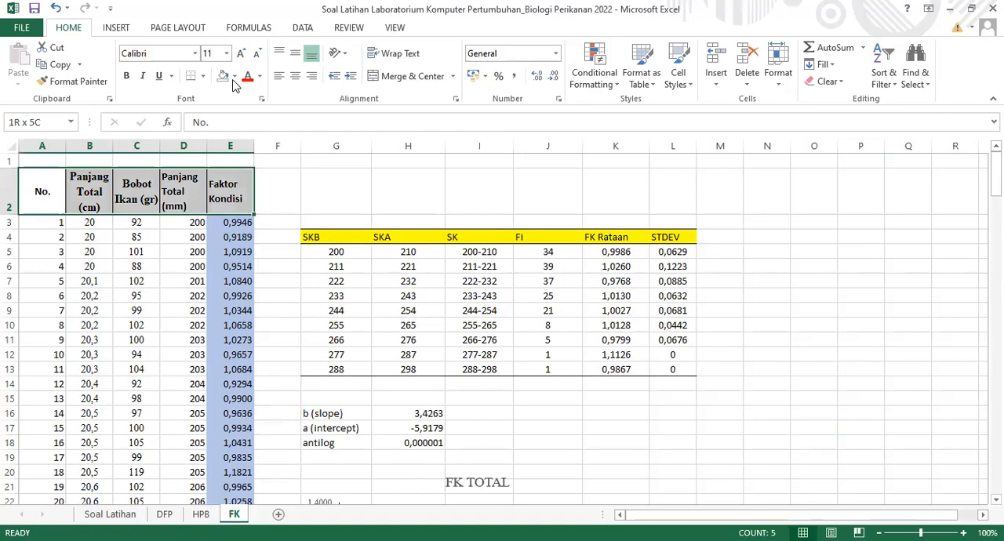
{"action": "left_click", "coordinate": [260, 194]}
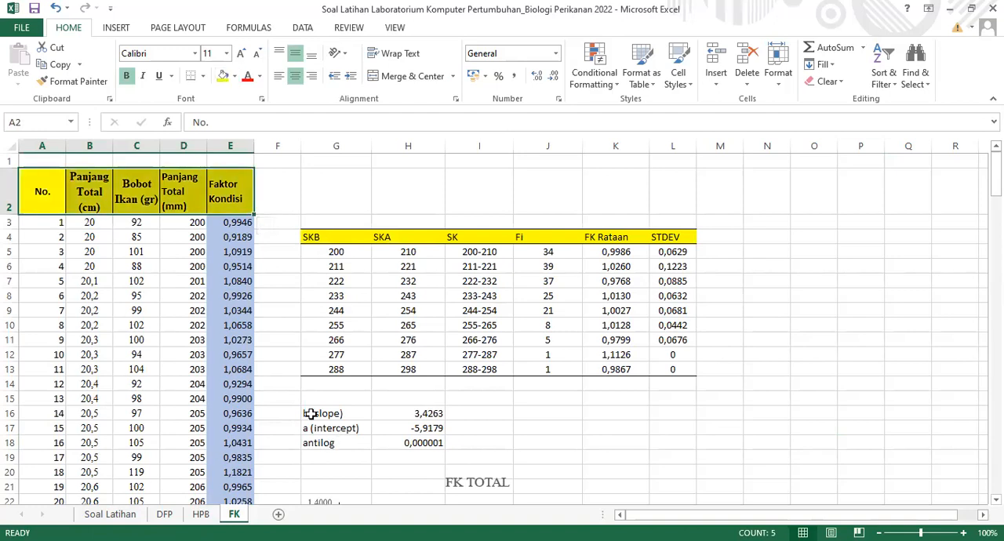
{"action": "left_click", "coordinate": [311, 413]}
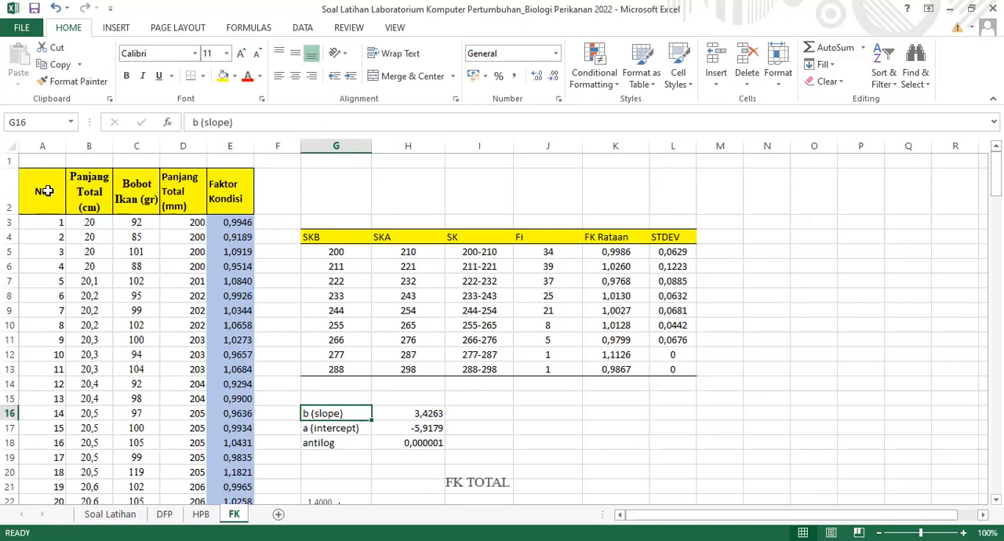
Center-align the whole fish data table on the FK sheet, from header row A2:E2 down to its last row
{"action": "left_click_drag", "start_coordinate": [47, 191], "coordinate": [237, 194]}
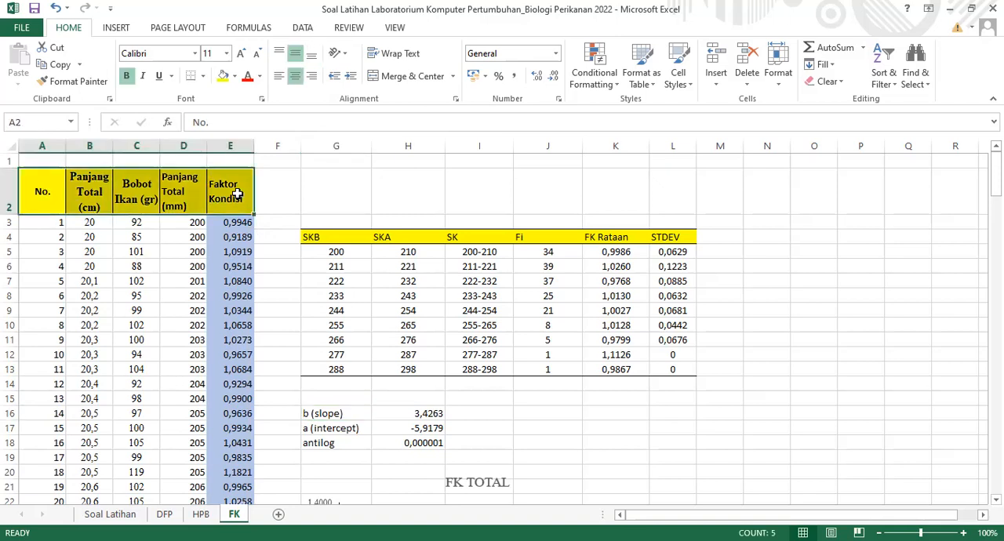
{"action": "left_click", "coordinate": [297, 79]}
{"action": "key", "text": "ctrl+shift+Down"}
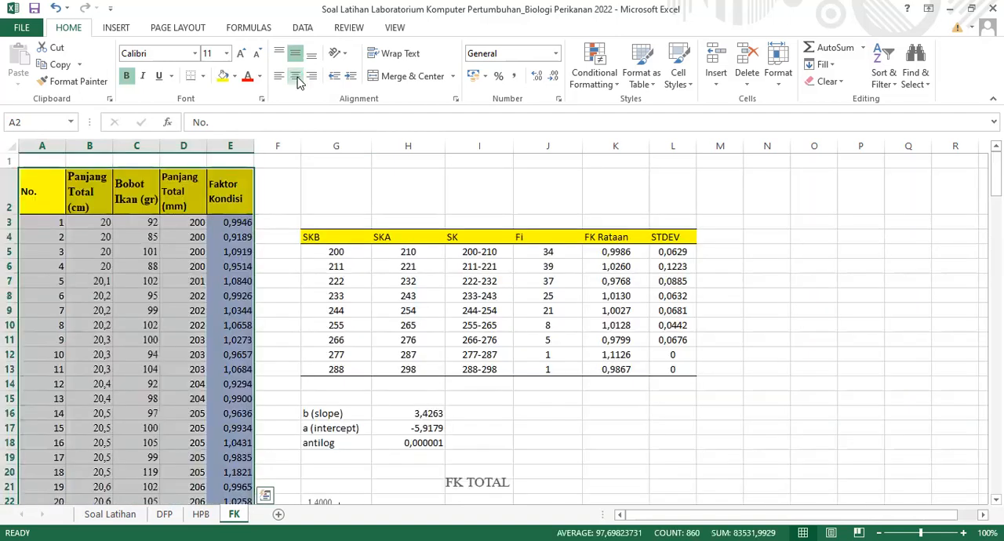
{"action": "left_click", "coordinate": [297, 80]}
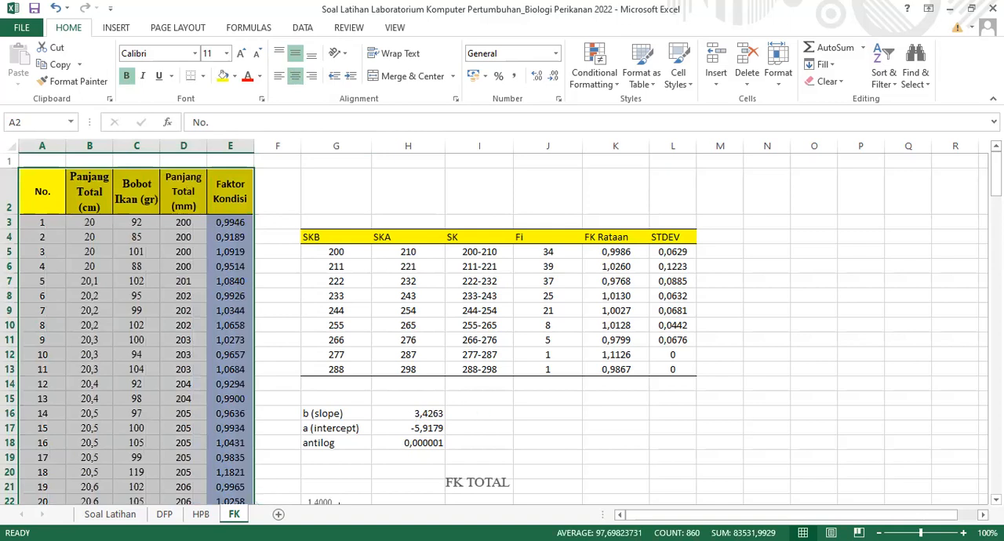
{"action": "left_click_drag", "start_coordinate": [996, 167], "coordinate": [996, 188]}
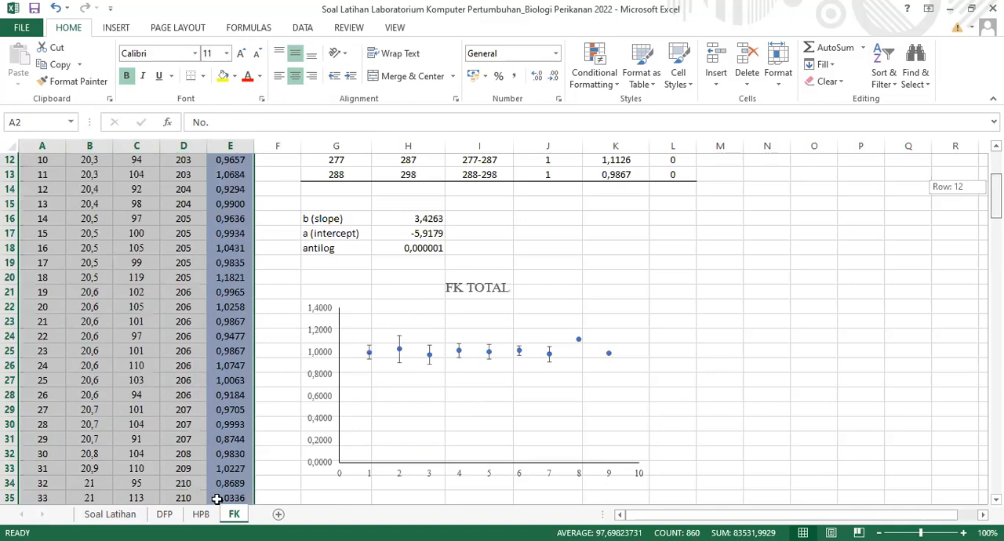
{"action": "scroll", "coordinate": [217, 499], "scroll_direction": "down", "scroll_amount": 1}
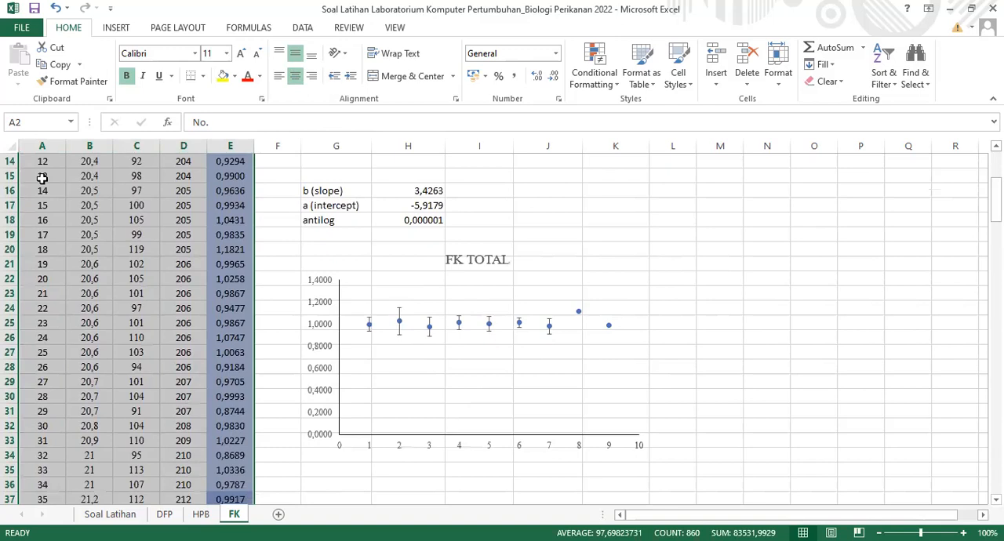
Center-align the data table A2:F173 on the HPB sheet horizontally
{"action": "key", "text": "ctrl+Page_Up"}
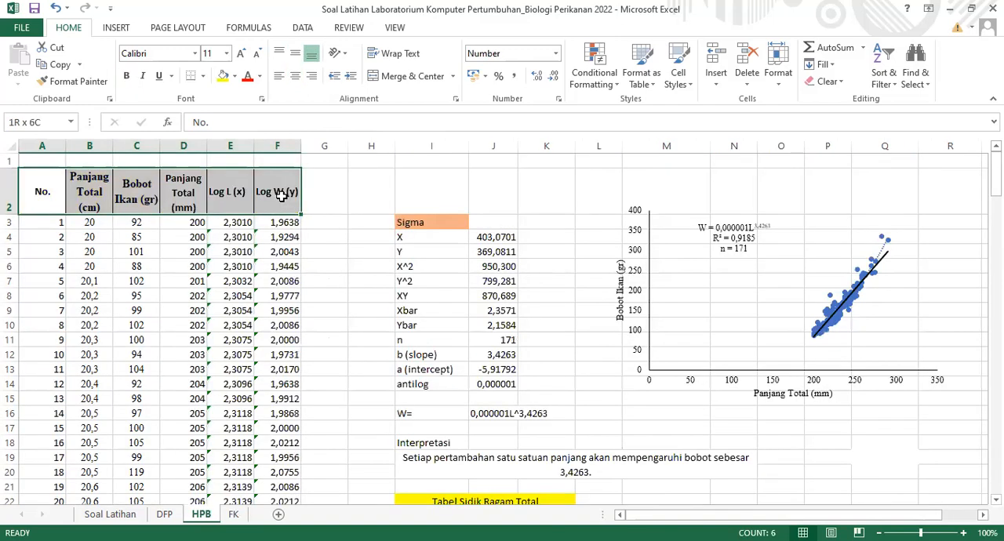
{"action": "left_click_drag", "start_coordinate": [281, 196], "coordinate": [281, 196]}
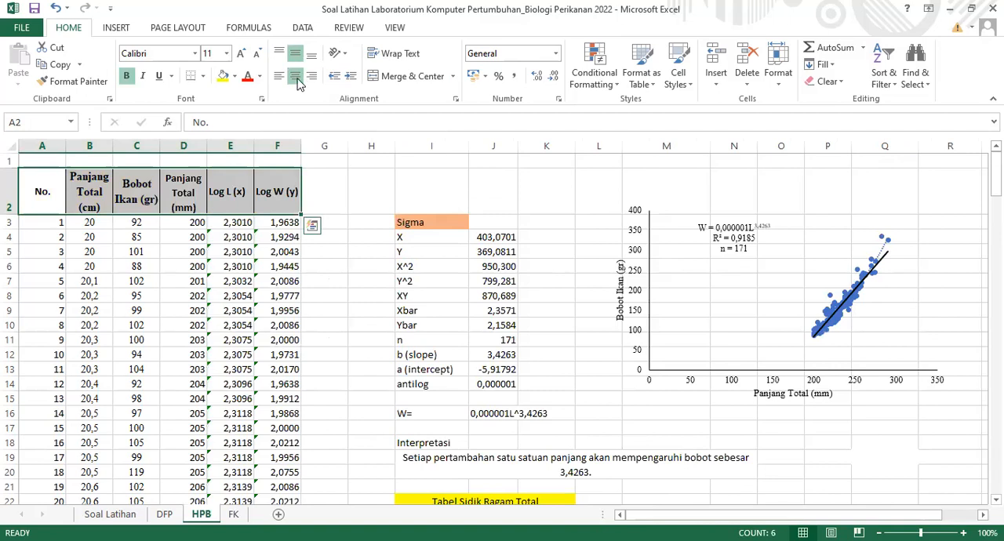
{"action": "key", "text": "ctrl+shift+Down"}
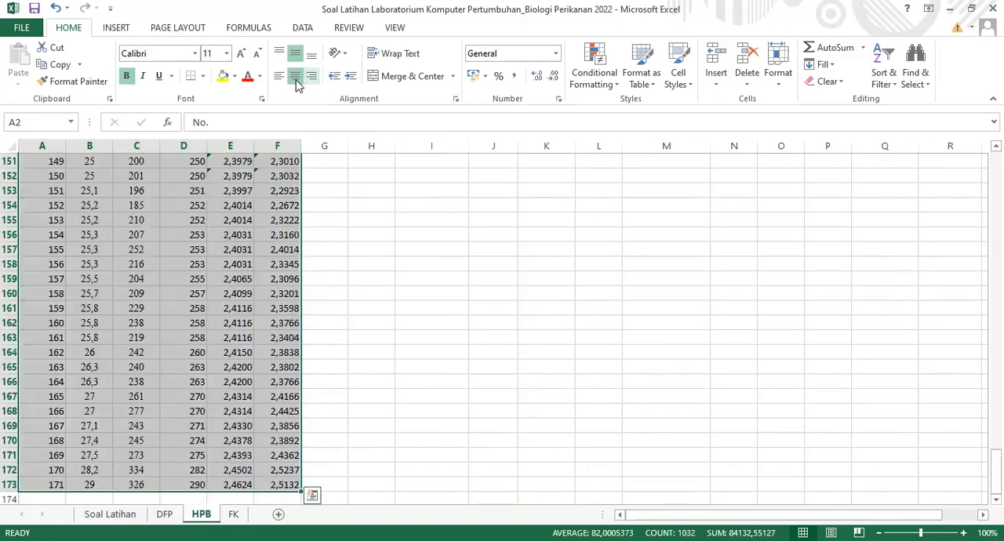
{"action": "key", "text": "ctrl+BackSpace"}
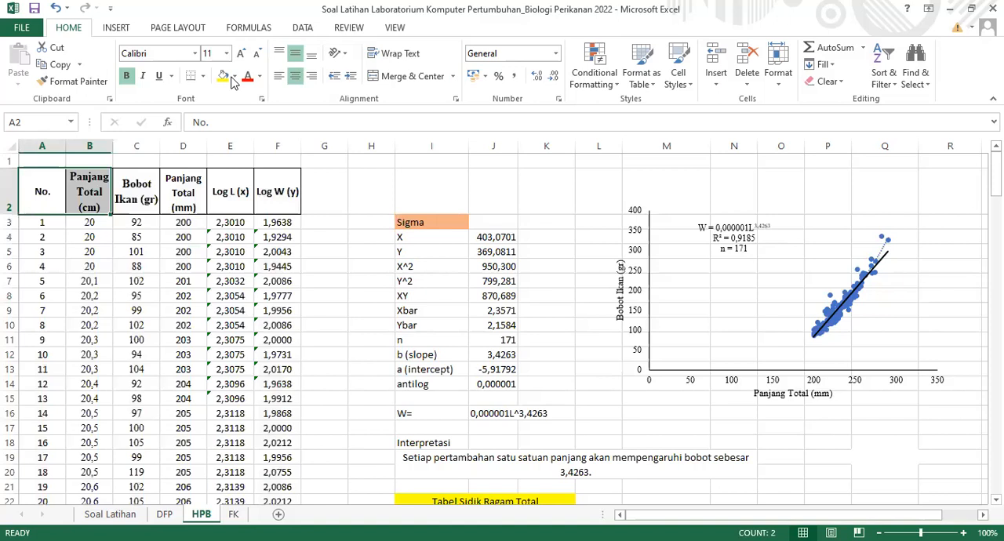
Fill the header row A2:F2 of the data table on the HPB sheet with light orange
{"action": "key", "text": "shift+Right"}
{"action": "key", "text": "shift+Right"}
{"action": "key", "text": "shift+Right"}
{"action": "key", "text": "shift+Right"}
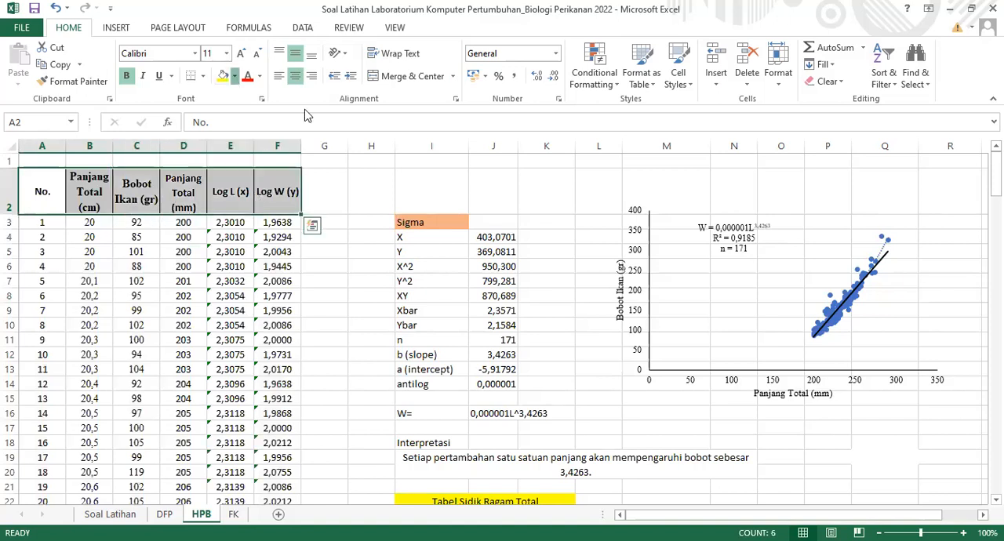
{"action": "left_click", "coordinate": [234, 76]}
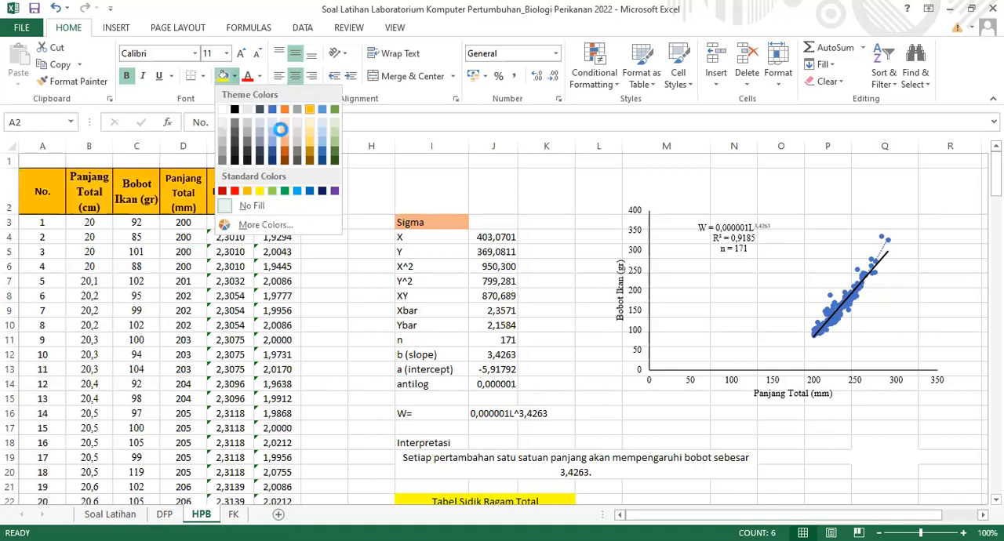
{"action": "left_click", "coordinate": [282, 130]}
{"action": "left_click", "coordinate": [355, 235]}
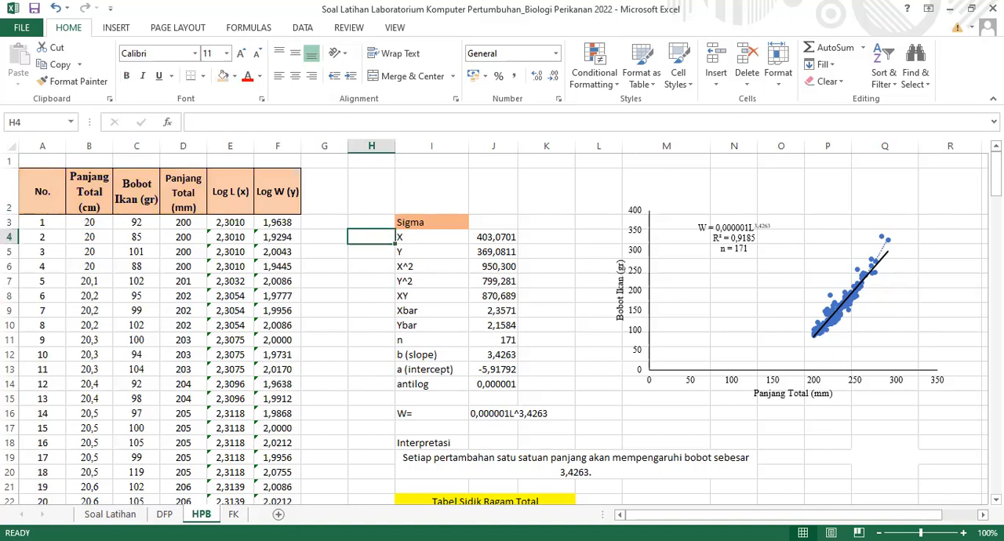
Review the HPB, Soal Latihan, DFP and FK sheets, checking their data tables, analysis results and the FK TOTAL chart
{"action": "left_click_drag", "start_coordinate": [996, 173], "coordinate": [996, 173]}
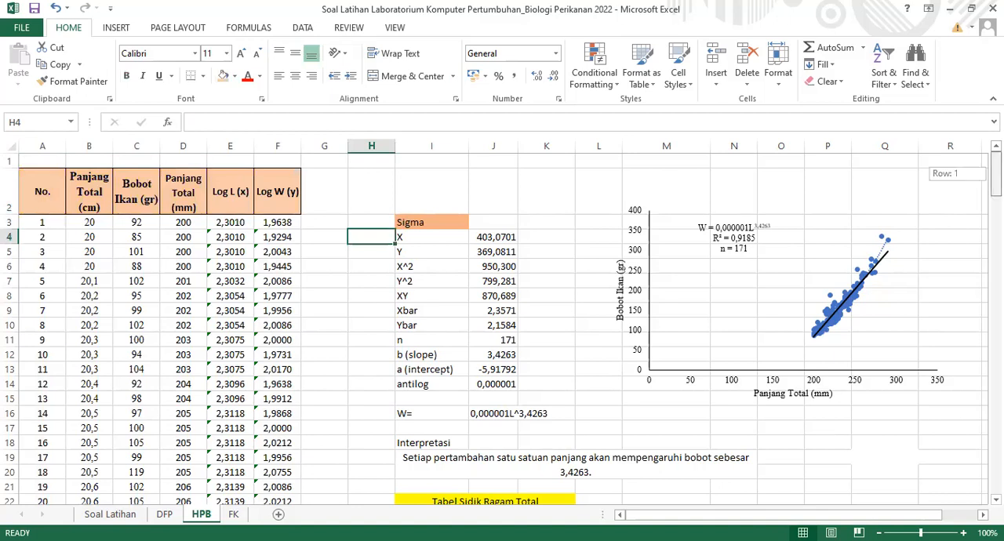
{"action": "left_click_drag", "start_coordinate": [996, 173], "coordinate": [996, 178]}
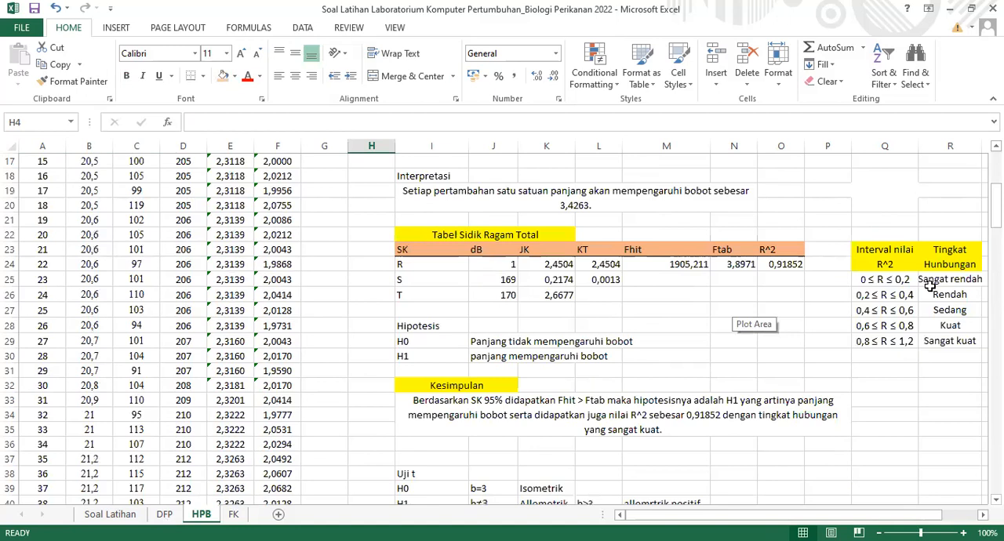
{"action": "key", "text": "ctrl+Page_Down"}
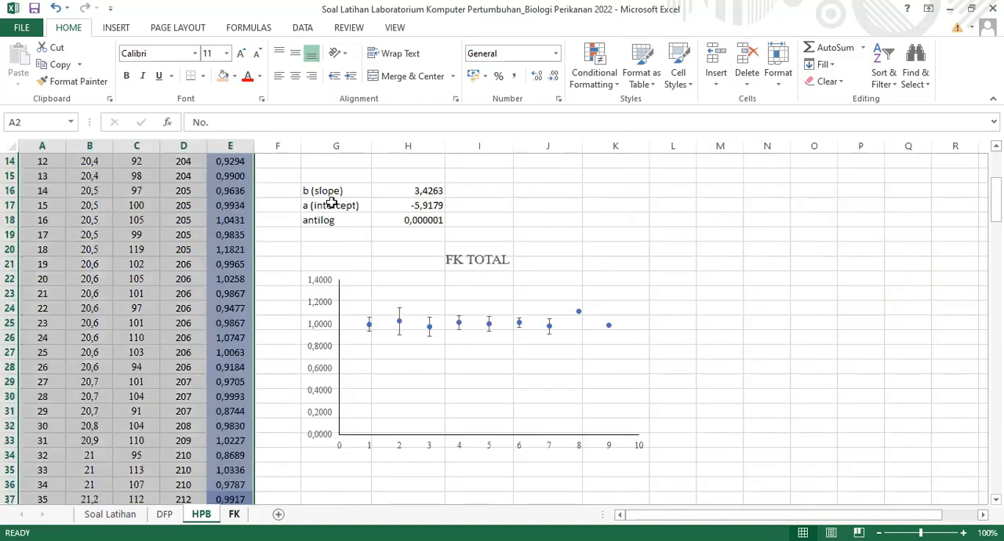
{"action": "key", "text": "ctrl+Page_Up"}
{"action": "key", "text": "ctrl+Page_Up"}
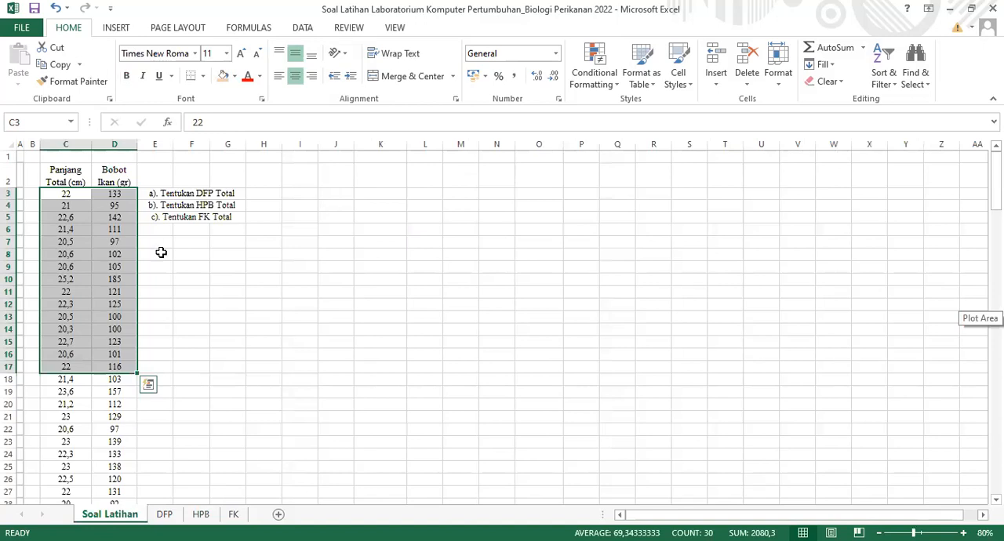
{"action": "left_click", "coordinate": [166, 516]}
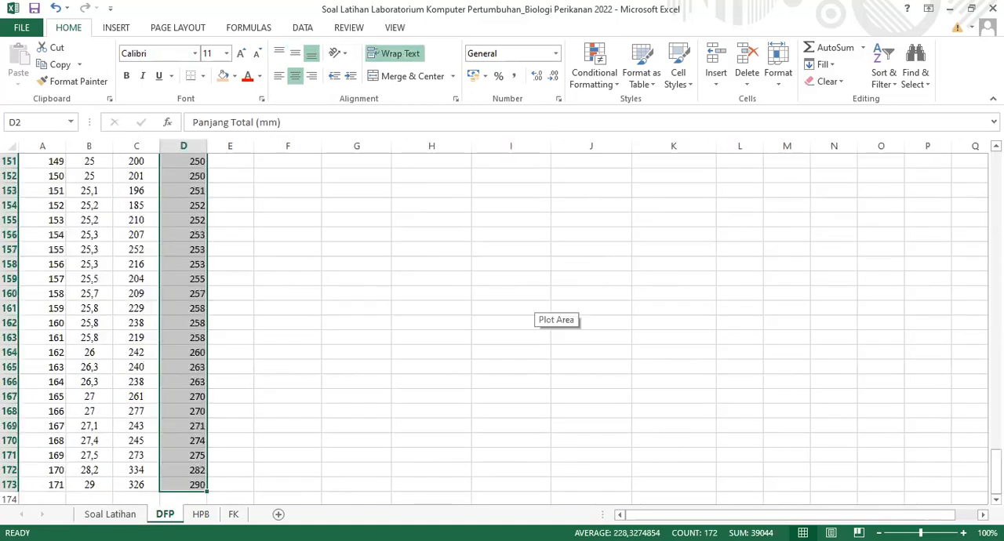
{"action": "scroll", "coordinate": [549, 310], "scroll_direction": "up", "scroll_amount": 8}
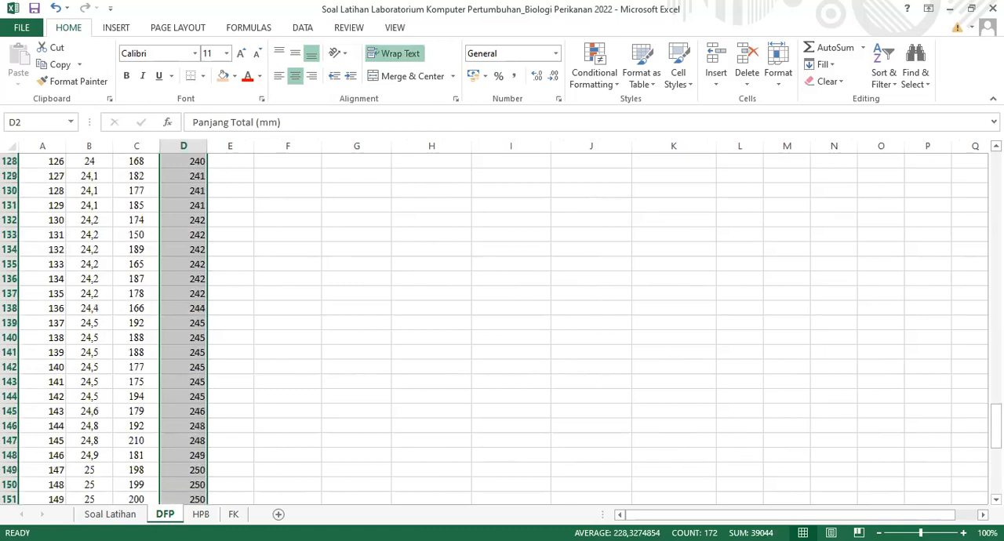
{"action": "scroll", "coordinate": [549, 310], "scroll_direction": "up", "scroll_amount": 20}
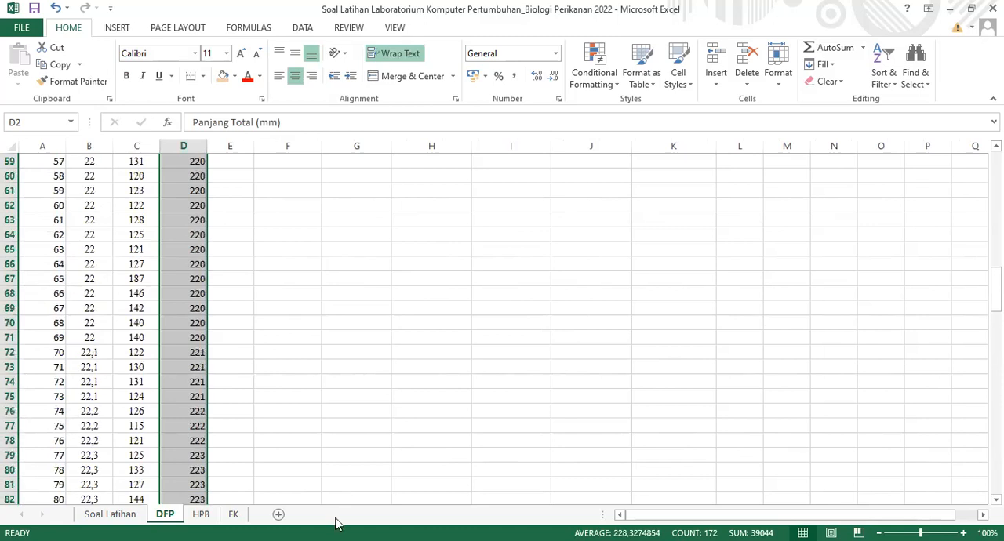
{"action": "left_click", "coordinate": [201, 516]}
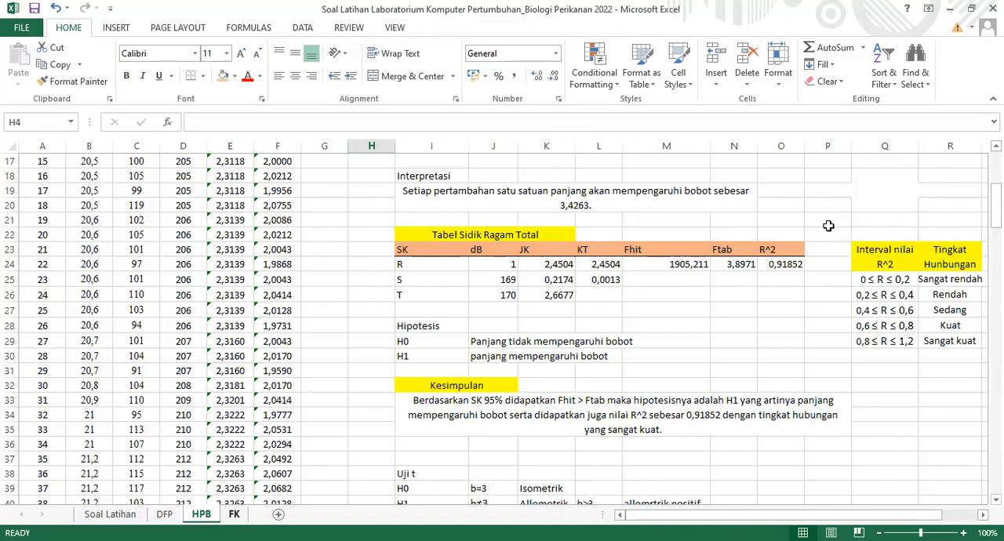
{"action": "key", "text": "ctrl+Page_Down"}
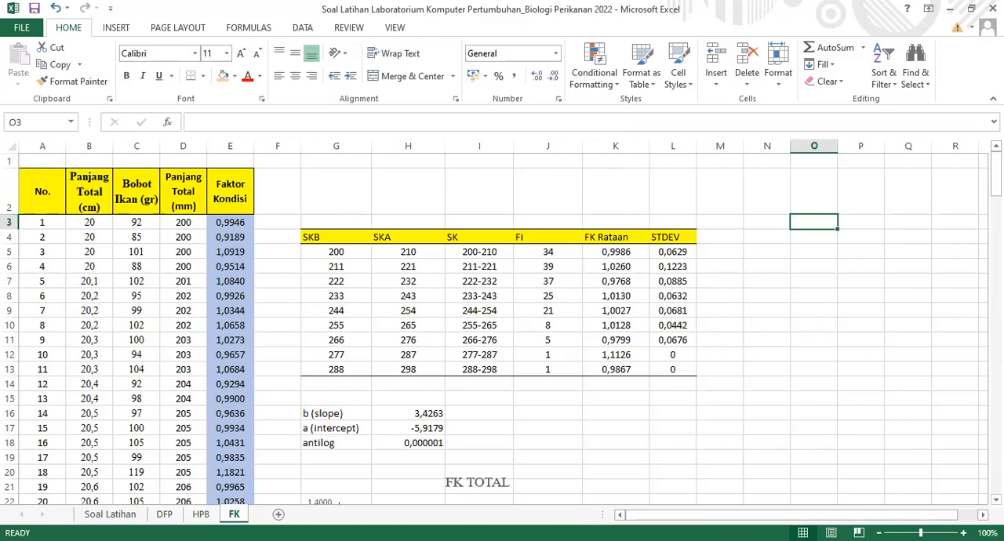
{"action": "key", "text": "alt+Tab"}
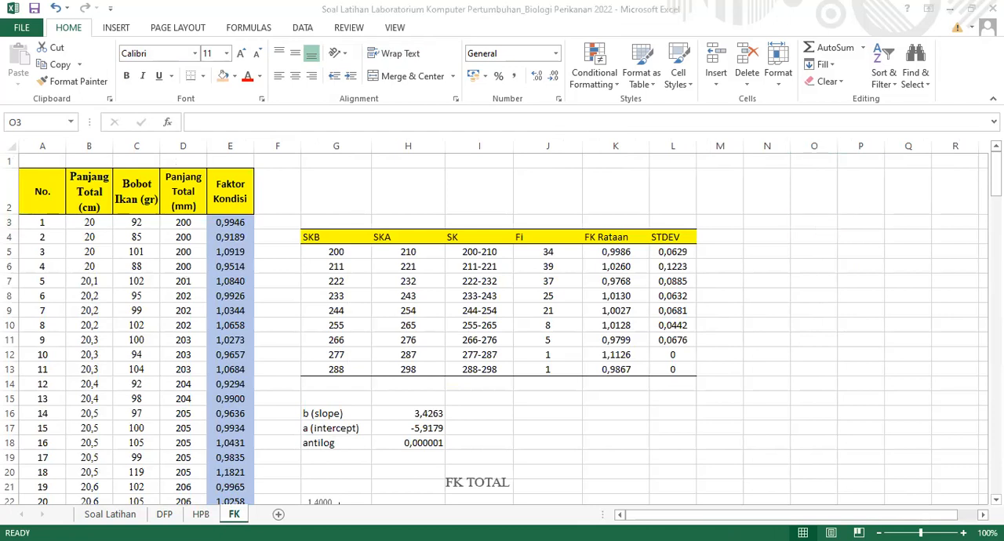